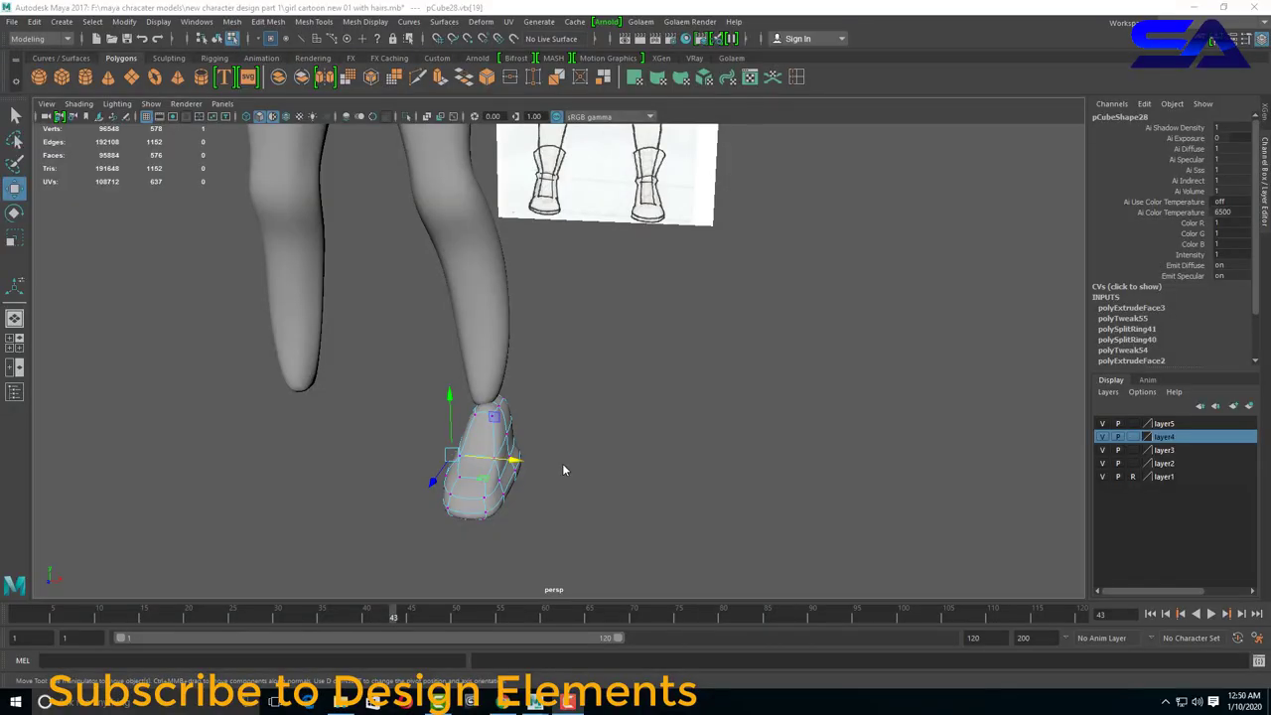
Widen the shoe's vertices sideways along X so the shoe fits around the right foot.
mouse_move(562, 469)
left_mouse_down("alt")
mouse_move(553, 510)
mouse_move(548, 443)
mouse_move(534, 513)
mouse_move(518, 485)
mouse_move(828, 542)
mouse_move(735, 467)
mouse_move(564, 481)
left_mouse_up("alt")
left_click(828, 543)
left_click(740, 460)
key("r")
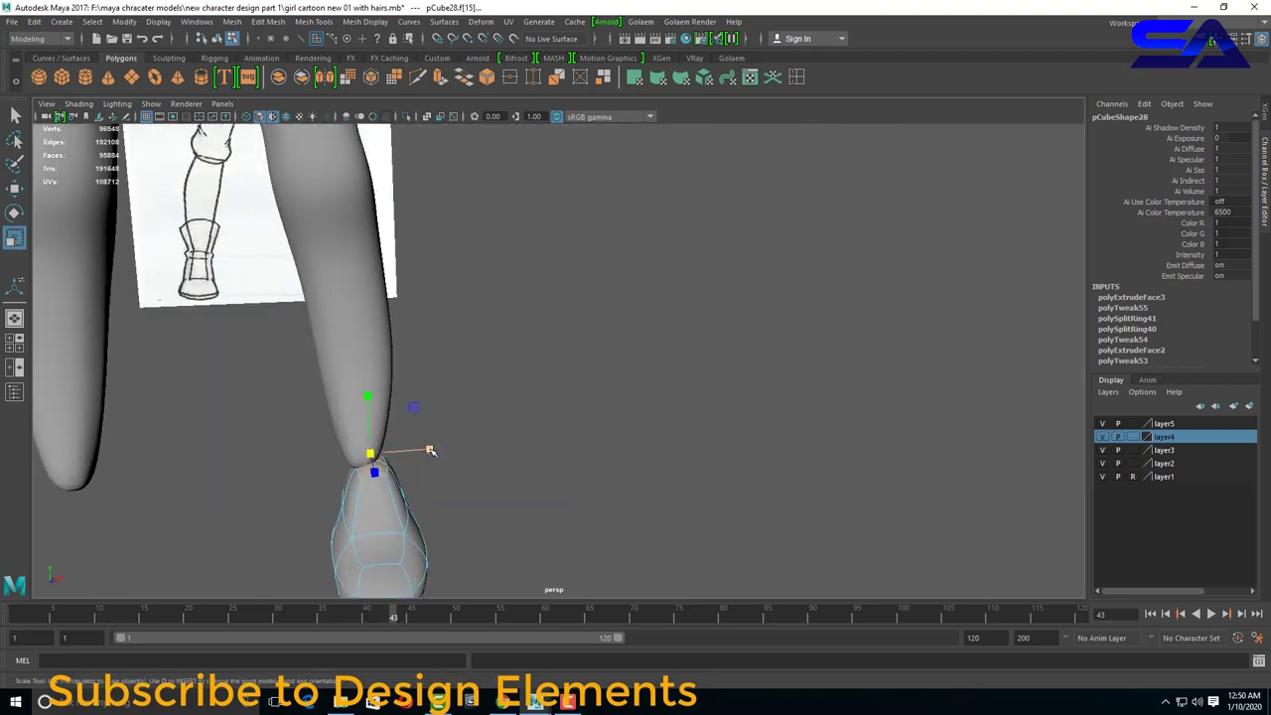
left_click_drag(434, 449, 489, 449)
left_click_drag(533, 491, 652, 506, "alt")
Revert to the boxy shoe, then widen and reposition the boot's top opening vertices.
key("space")
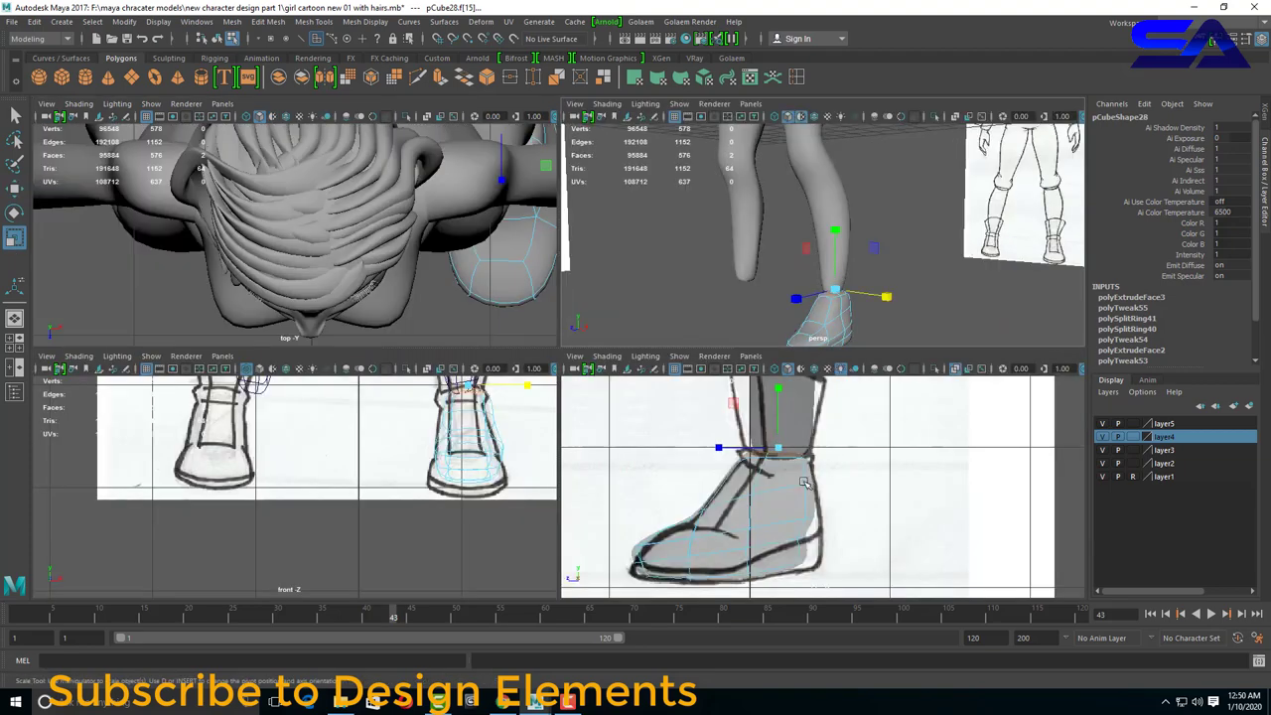
mouse_move(728, 447)
left_mouse_down()
mouse_move(704, 444)
mouse_move(783, 449)
left_mouse_up()
key("w")
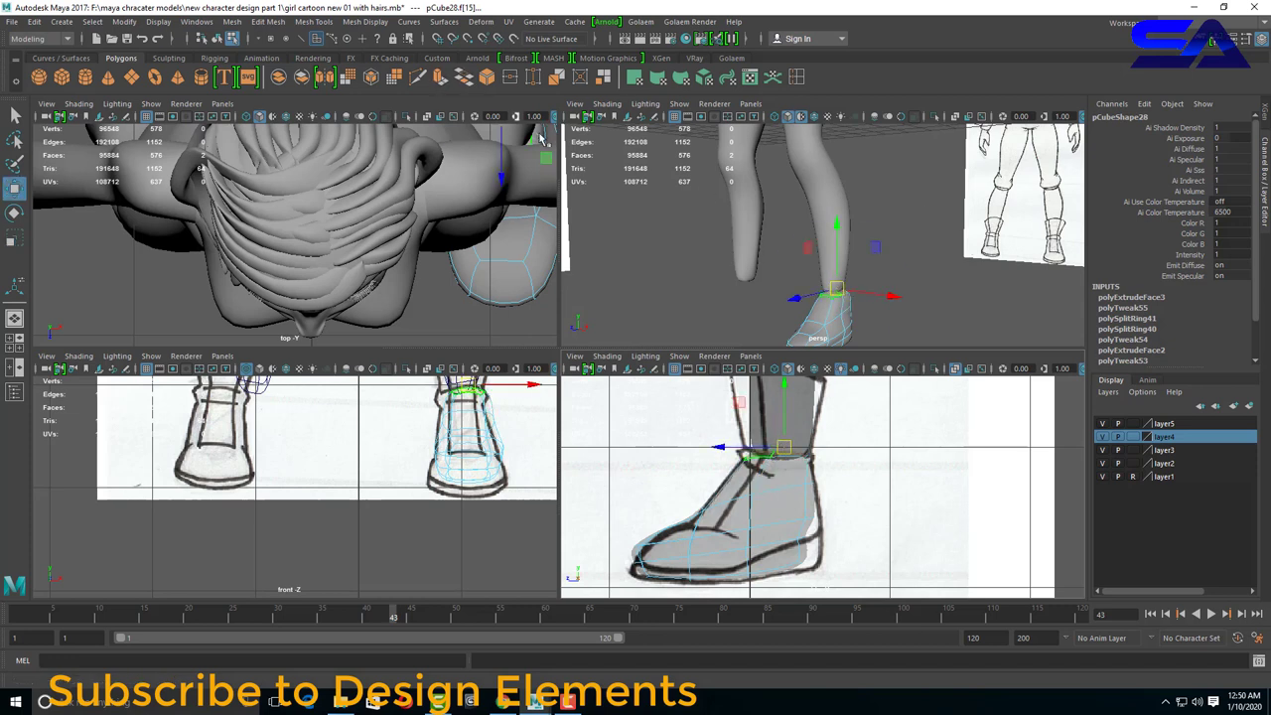
key("ctrl+z")
key("ctrl+z")
key("ctrl+z")
key("ctrl+z")
key("ctrl+z")
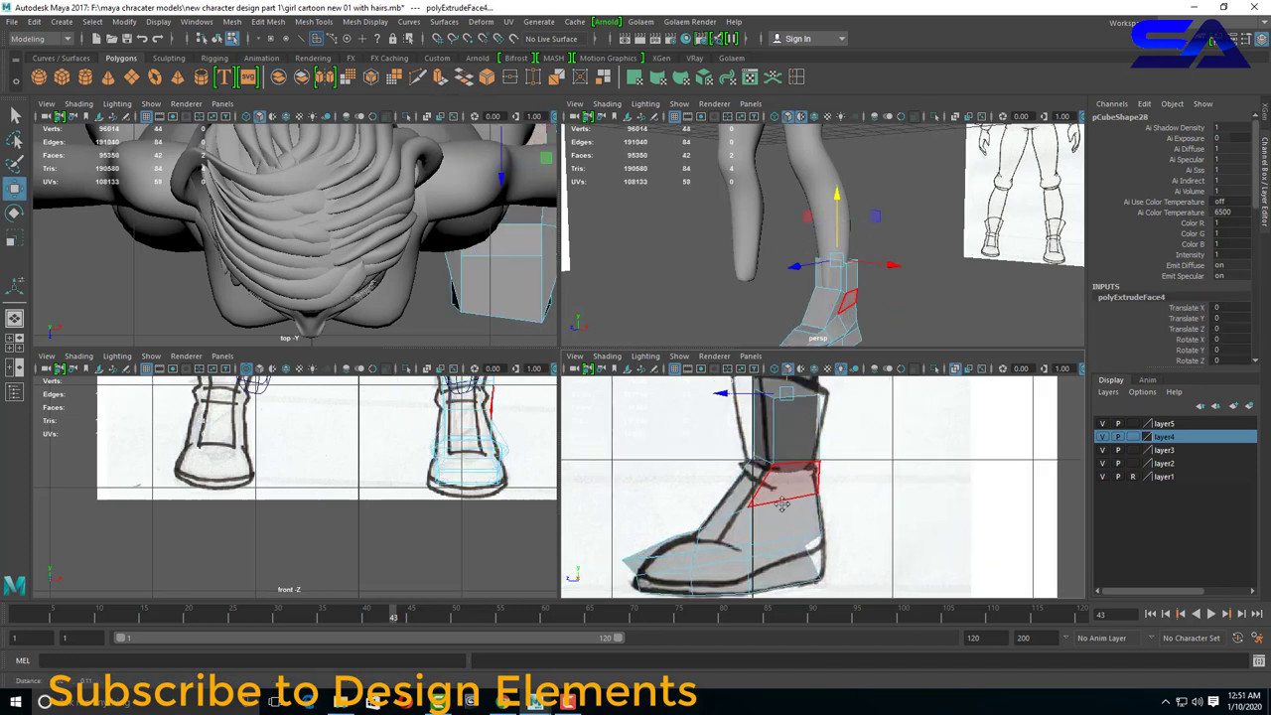
key("ctrl+z")
key("r")
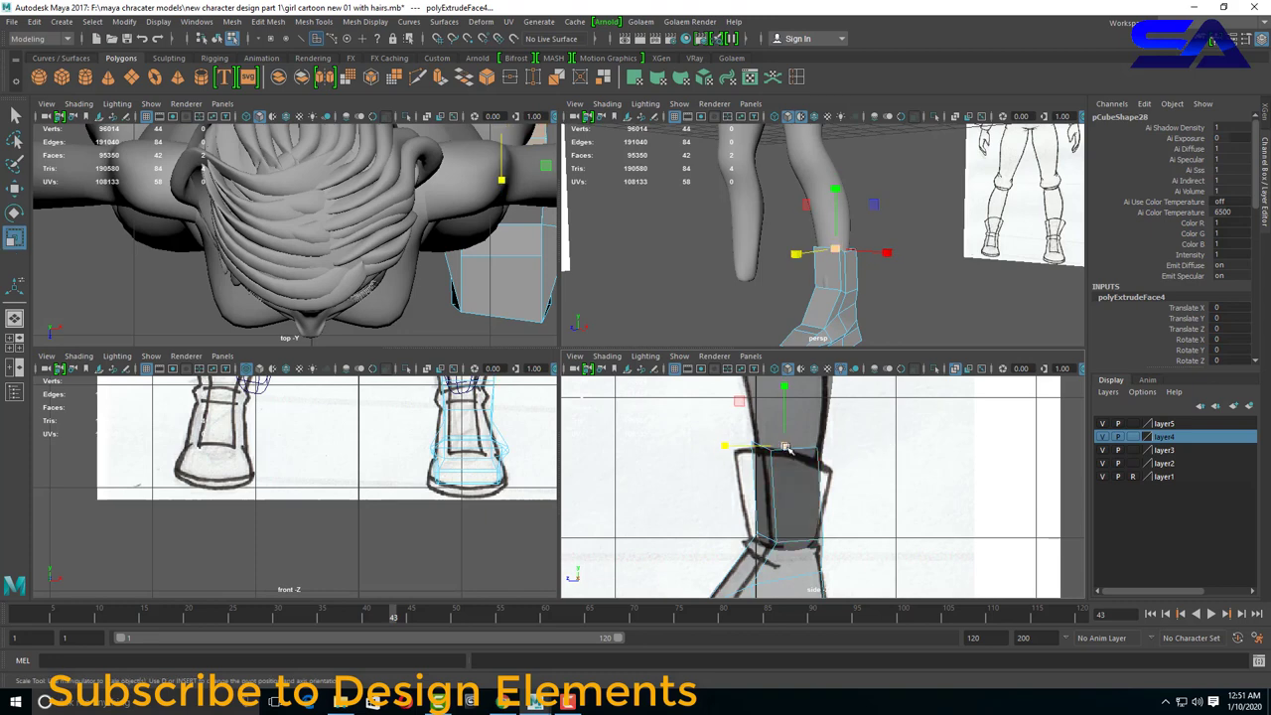
left_click_drag(786, 449, 820, 460)
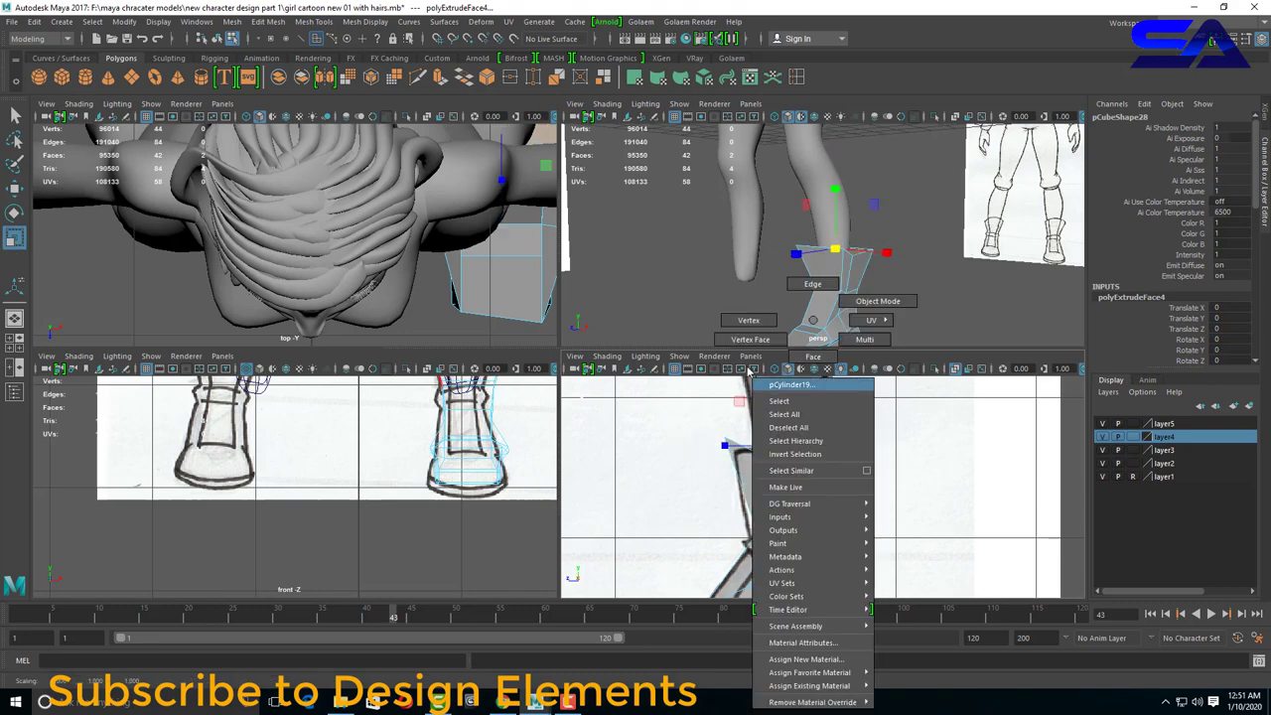
right_click_drag(827, 464, 828, 437)
left_click_drag(830, 442, 856, 462)
key("w")
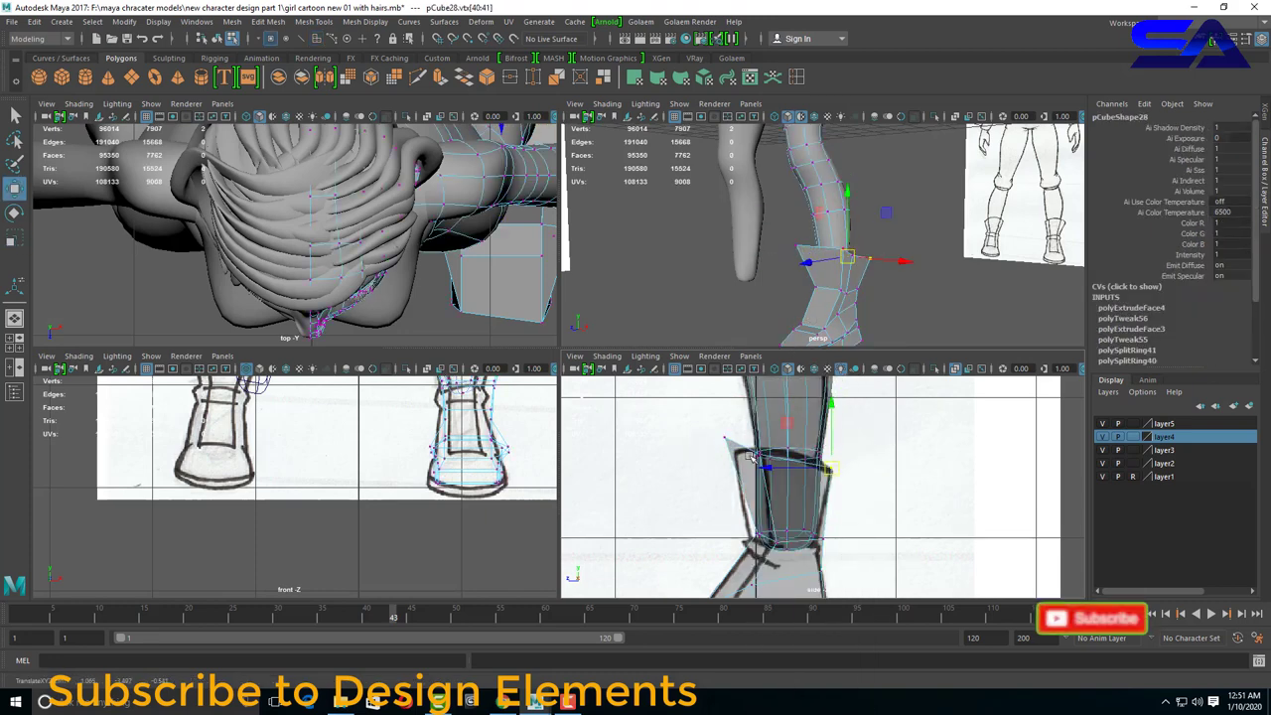
left_click_drag(720, 437, 750, 465)
Delete the unwanted faces from the top of the boot.
mouse_move(825, 338)
left_mouse_down("alt")
mouse_move(696, 328)
mouse_move(685, 266)
left_mouse_up("alt")
left_click(682, 325)
left_click(680, 261)
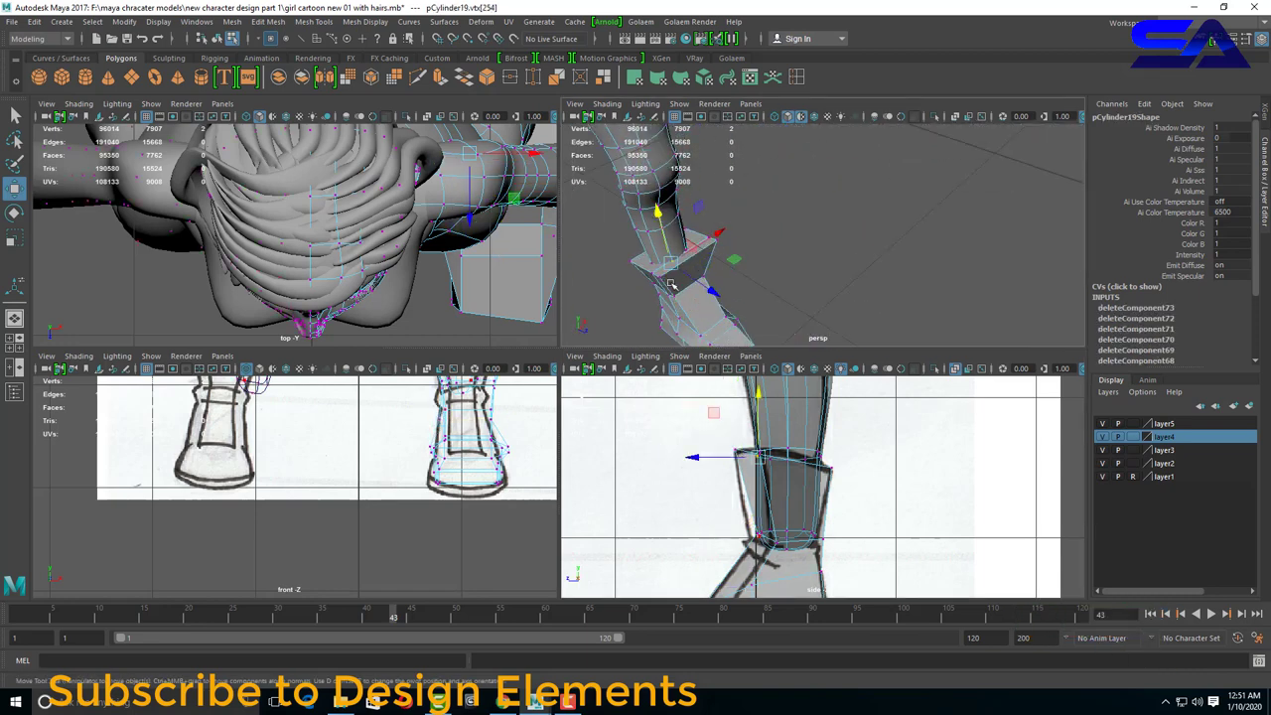
left_click(675, 278)
left_click_drag(675, 278, 713, 283, "alt")
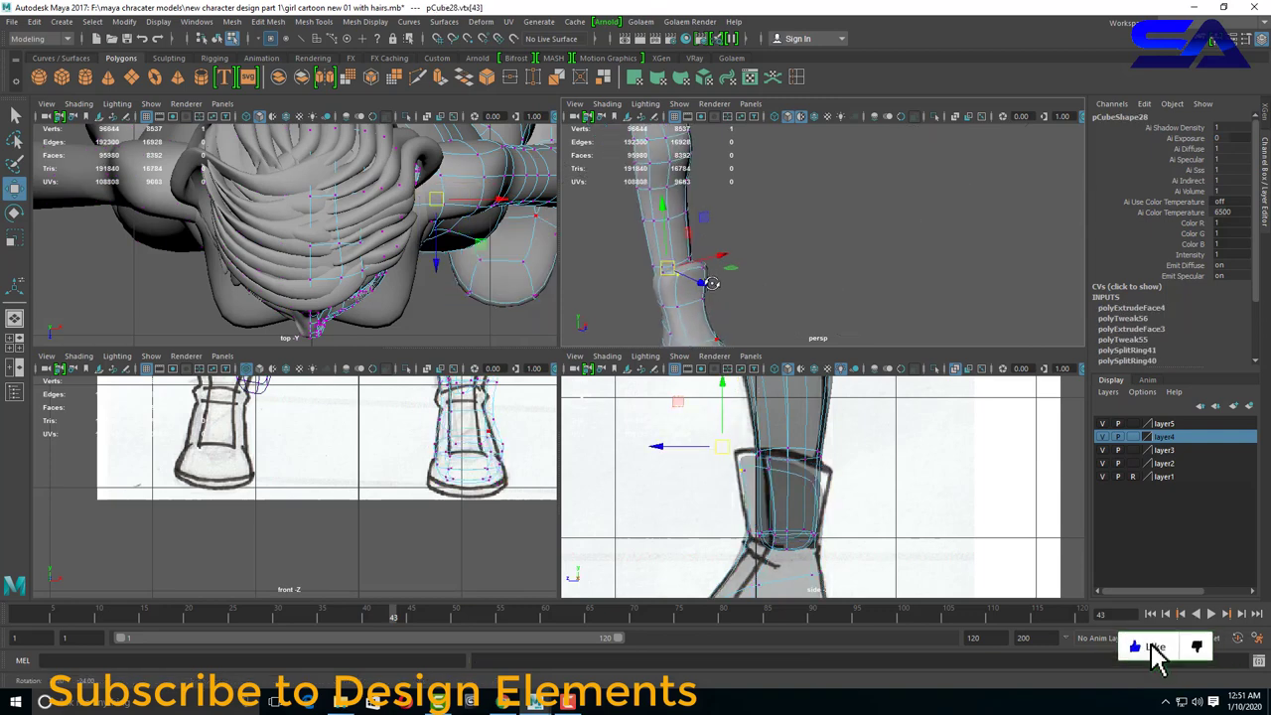
right_click_drag(712, 283, 695, 298)
mouse_move(696, 298)
left_mouse_down("alt")
mouse_move(685, 283)
mouse_move(755, 308)
mouse_move(686, 278)
mouse_move(682, 241)
mouse_move(730, 278)
left_mouse_up("alt")
left_click(683, 281)
left_click(683, 283)
key("Delete")
left_click(776, 319)
left_click(686, 278)
key("Delete")
left_click(727, 291)
Select the boot's top vertices in the front view, constrained to the X axis.
middle_click_drag(427, 486, 427, 499, "alt")
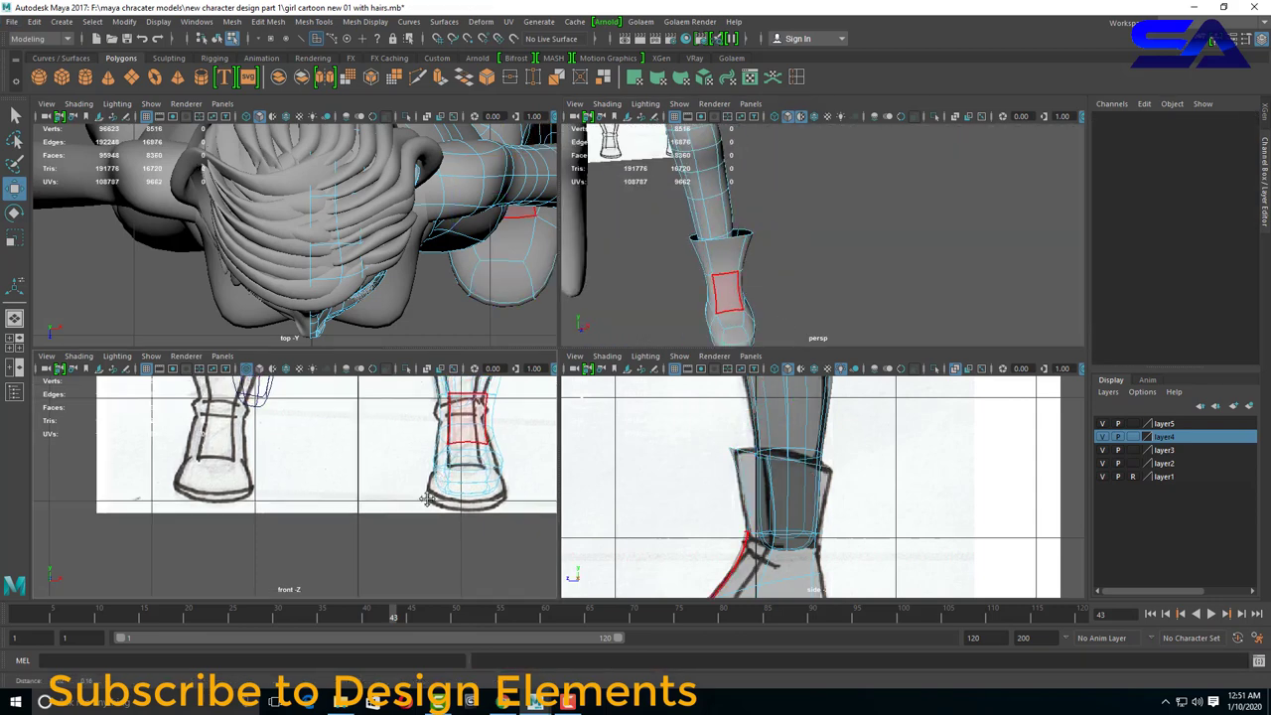
scroll(427, 500, "up", 3)
right_click_drag(476, 426, 427, 318)
mouse_move(382, 406)
left_mouse_down()
mouse_move(499, 421)
mouse_move(476, 420)
mouse_move(462, 378)
left_mouse_up()
left_click(499, 421)
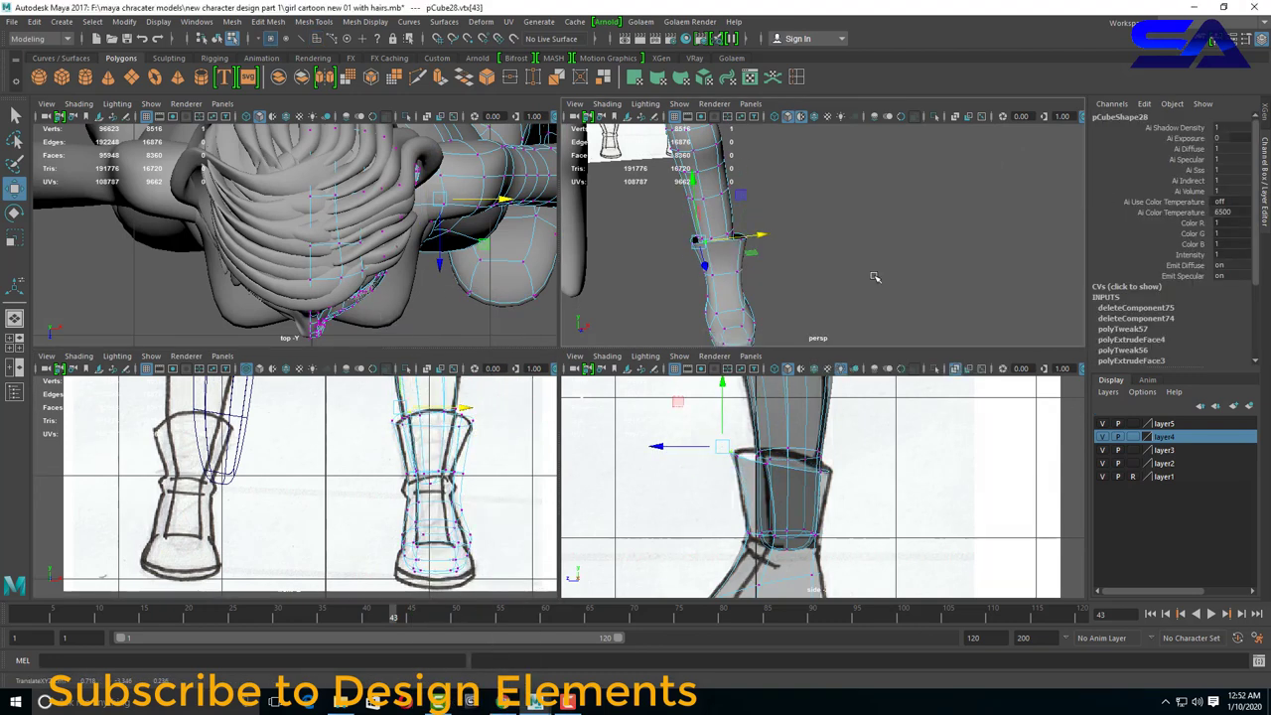
Scale the ankle edge loop outward into a flared collar.
key("space")
mouse_move(440, 420)
left_mouse_down("alt")
mouse_move(582, 448)
mouse_move(511, 432)
mouse_move(553, 458)
mouse_move(468, 405)
left_mouse_up("alt")
right_click(613, 269)
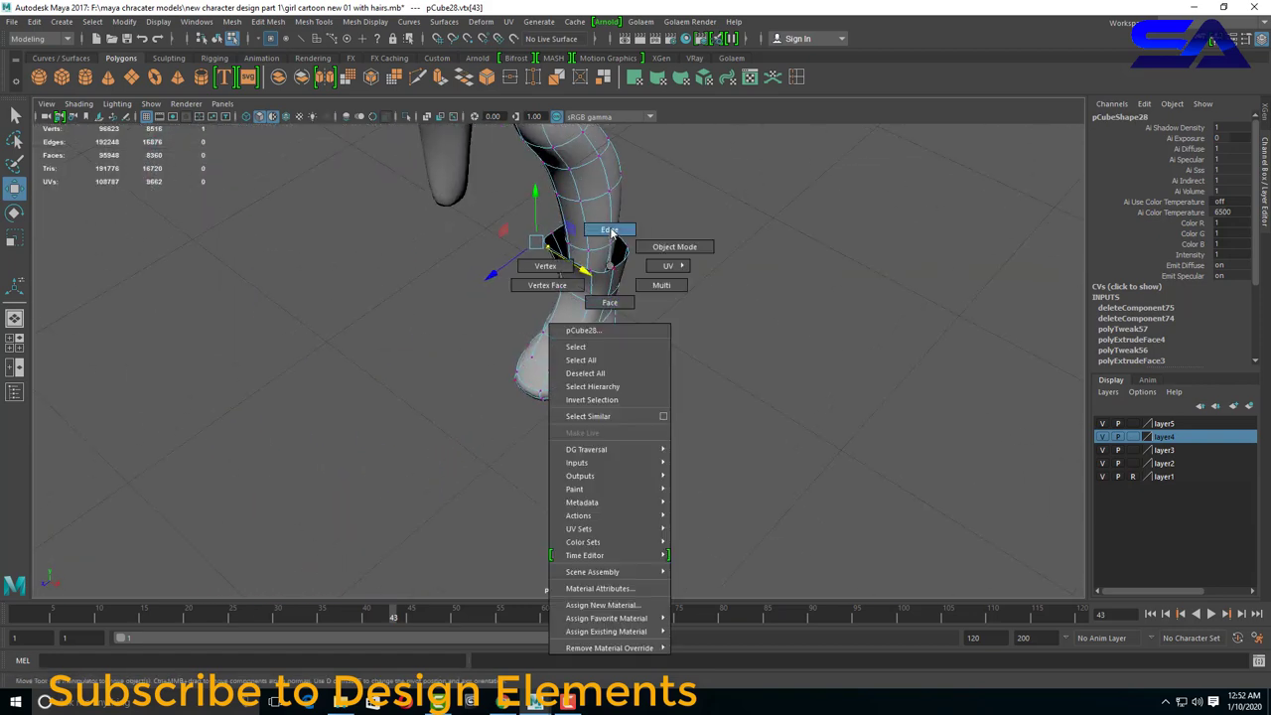
left_click(609, 231)
left_click_drag(609, 230, 596, 392, "alt")
key("r")
mouse_move(541, 223)
left_mouse_down()
mouse_move(610, 292)
mouse_move(527, 250)
mouse_move(629, 325)
mouse_move(662, 307)
left_mouse_up()
mouse_move(467, 347)
left_mouse_down()
mouse_move(500, 349)
mouse_move(539, 448)
mouse_move(380, 457)
mouse_move(454, 442)
mouse_move(496, 414)
left_mouse_up()
Raise the ankle loop up the shin in the four-view layout.
key("space")
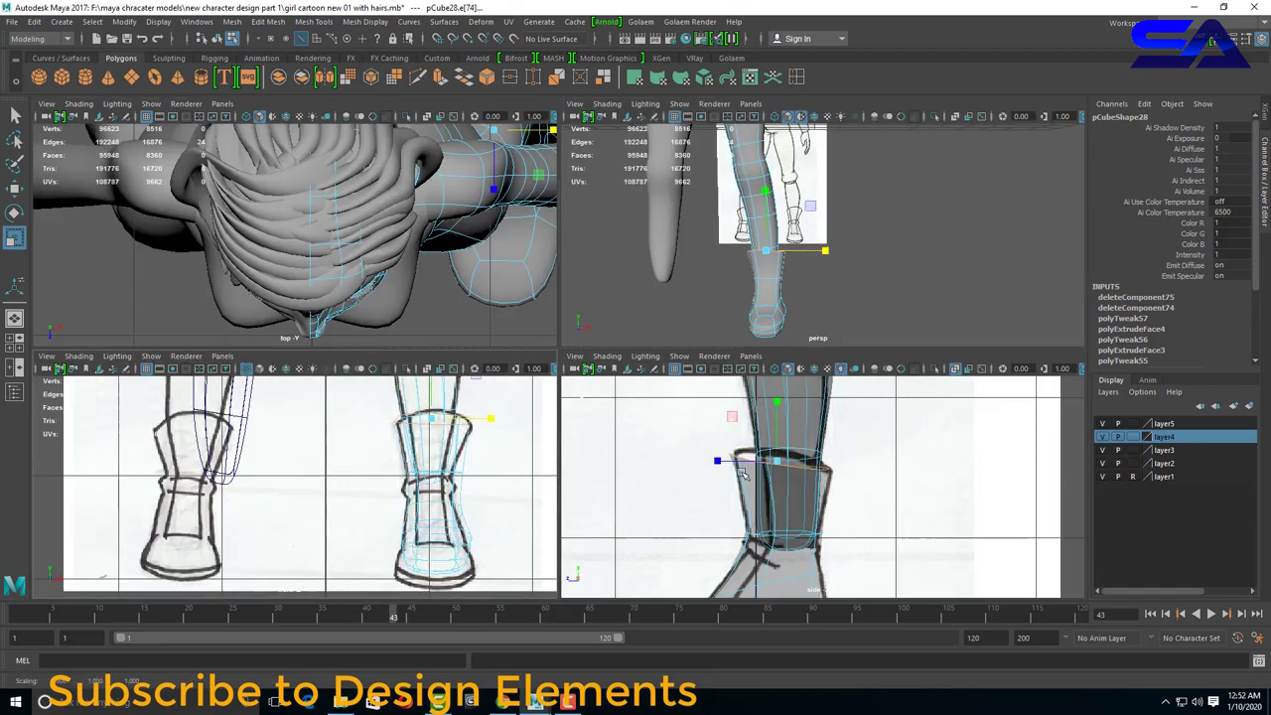
key("w")
mouse_move(780, 439)
left_mouse_down()
mouse_move(781, 422)
mouse_move(785, 462)
left_mouse_up()
key("r")
right_click_drag(814, 322, 827, 288)
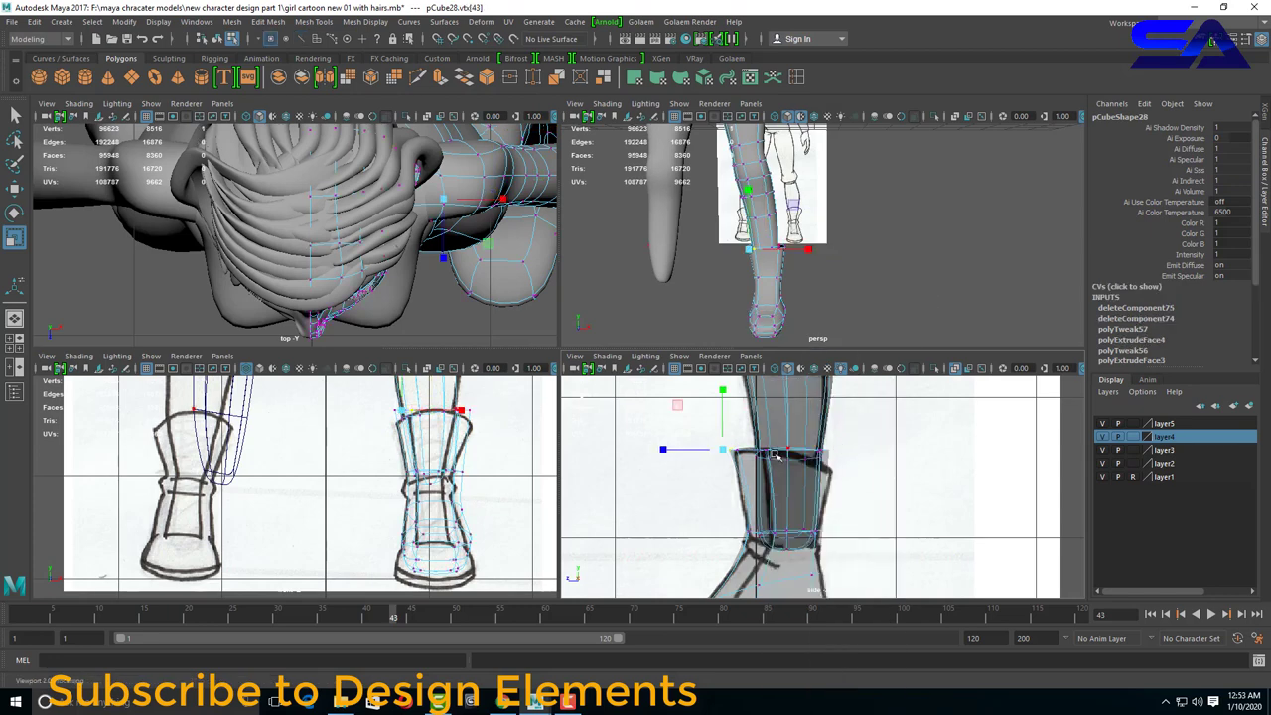
scroll(840, 455, "up", 2)
scroll(841, 442, "up", 2)
Raise the boot's top edge loop to match the side reference drawing.
key("F10")
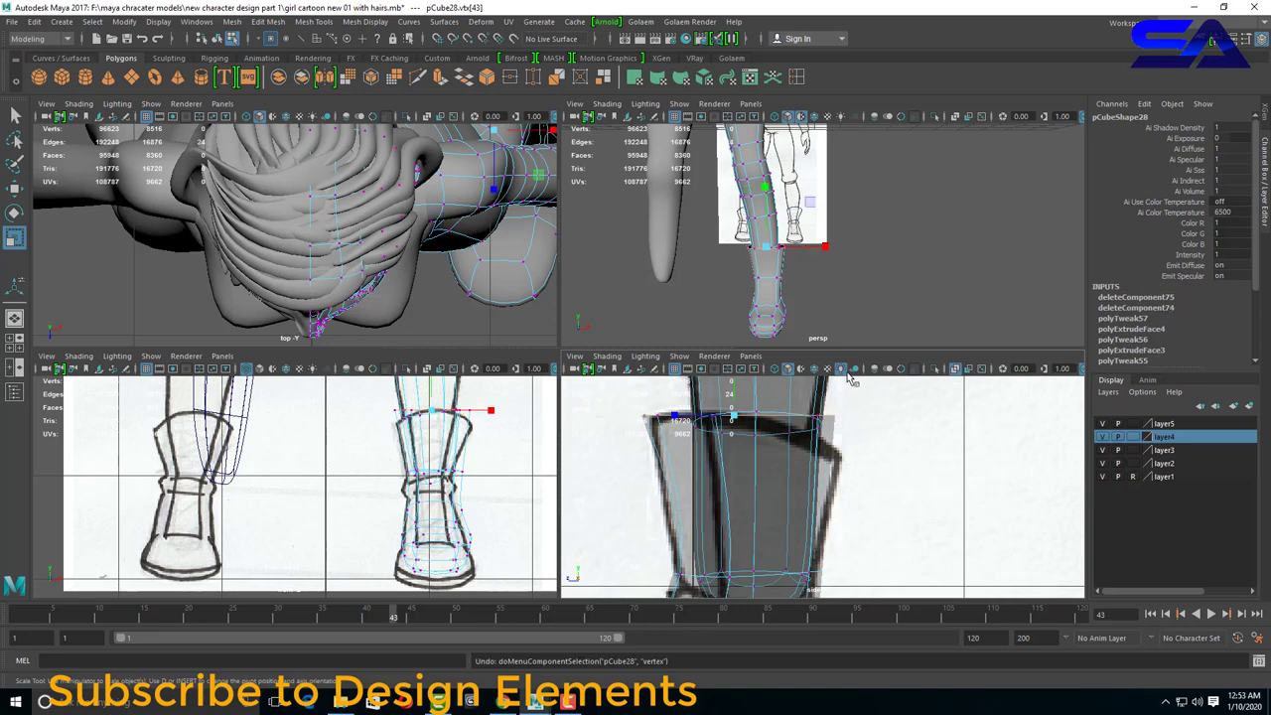
left_click(745, 417)
key("w")
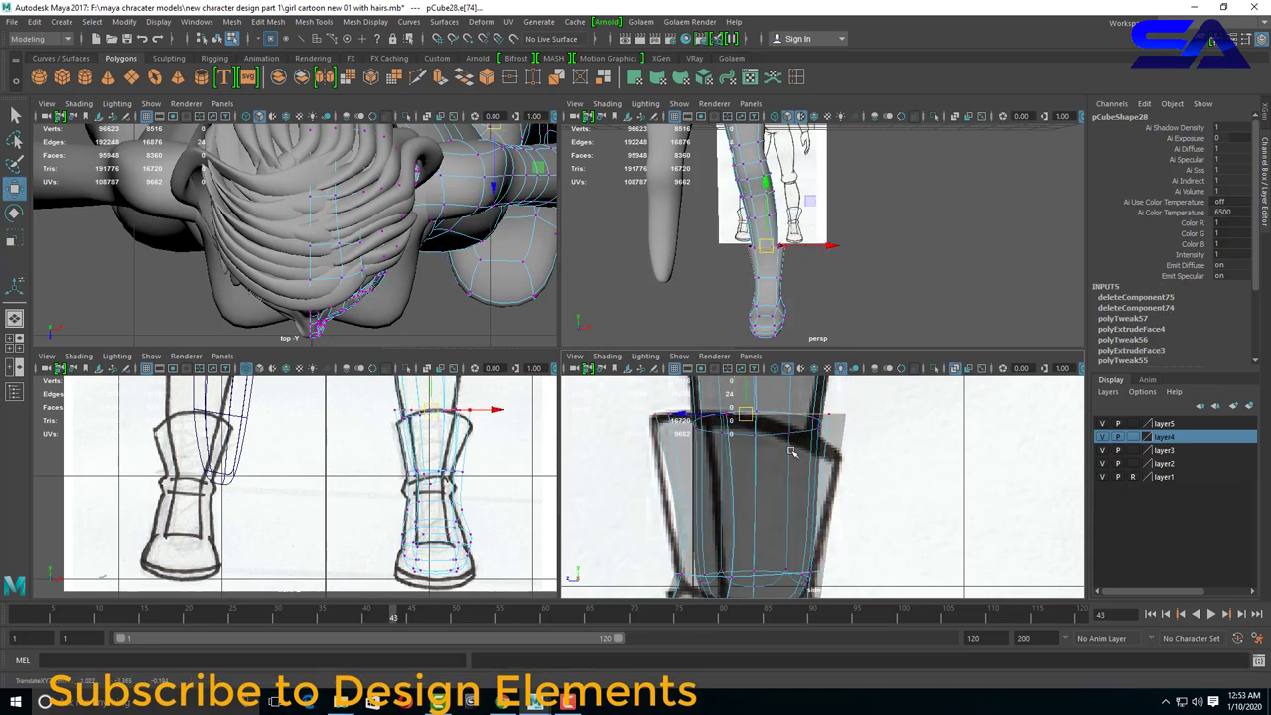
left_click_drag(746, 416, 752, 398)
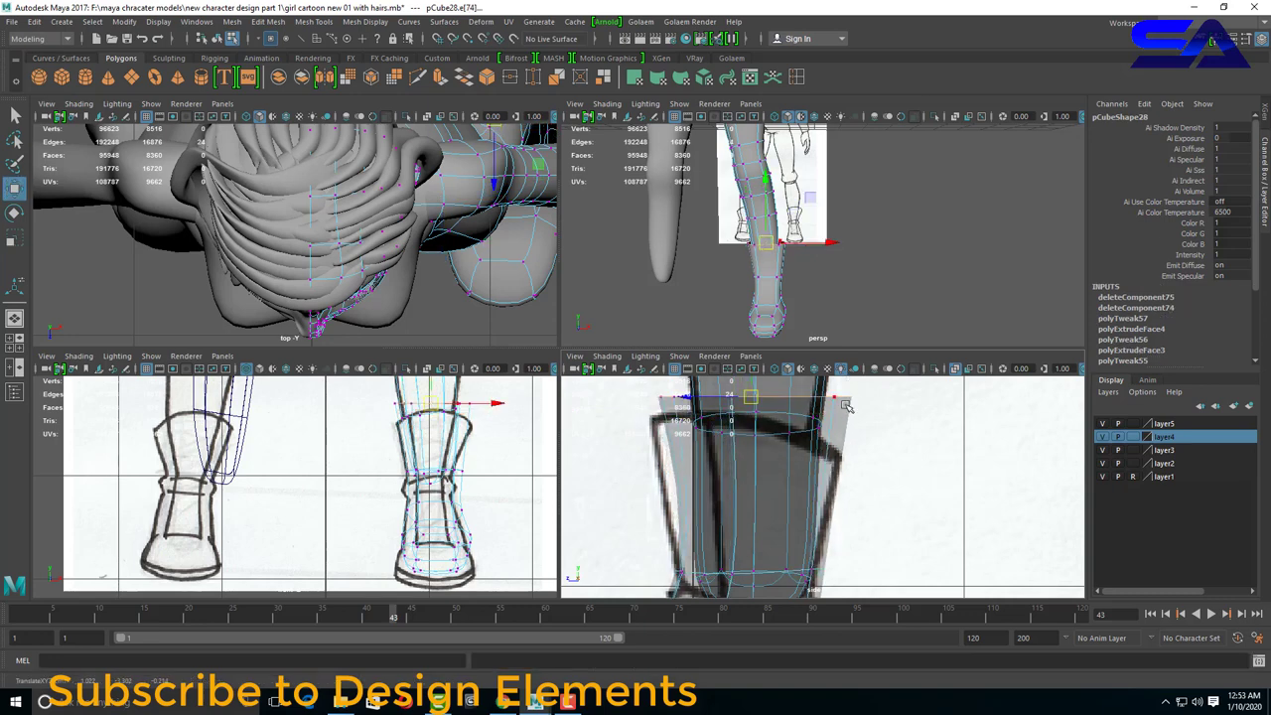
left_click(852, 449)
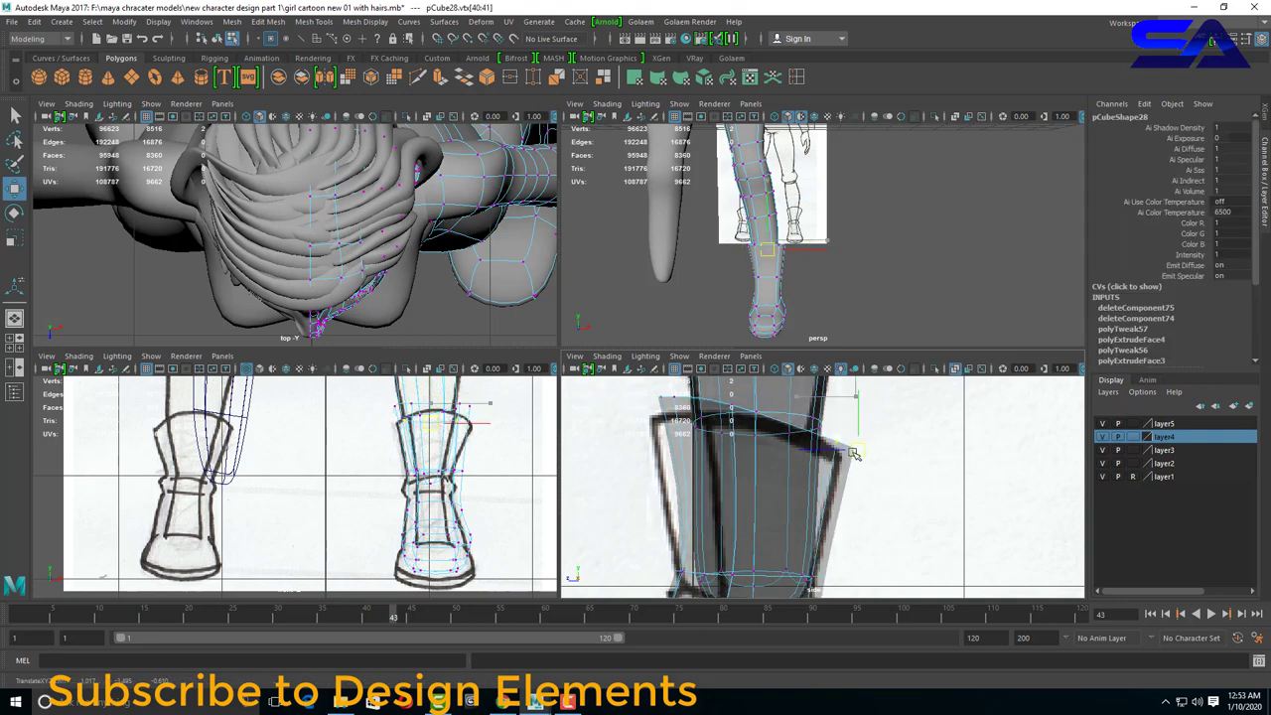
left_click(646, 413)
Insert two edge loops across the boot and fit them to the drawn outline.
right_click_drag(844, 487, 842, 516, "shift")
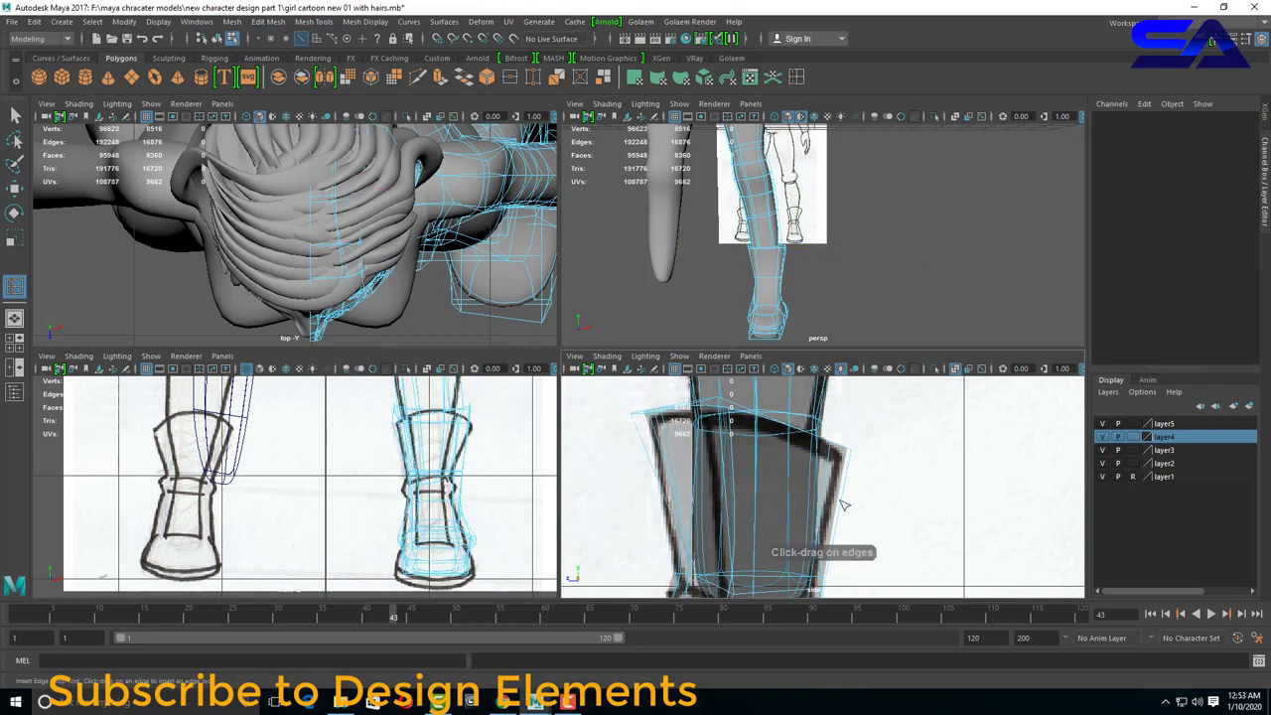
left_click(829, 554)
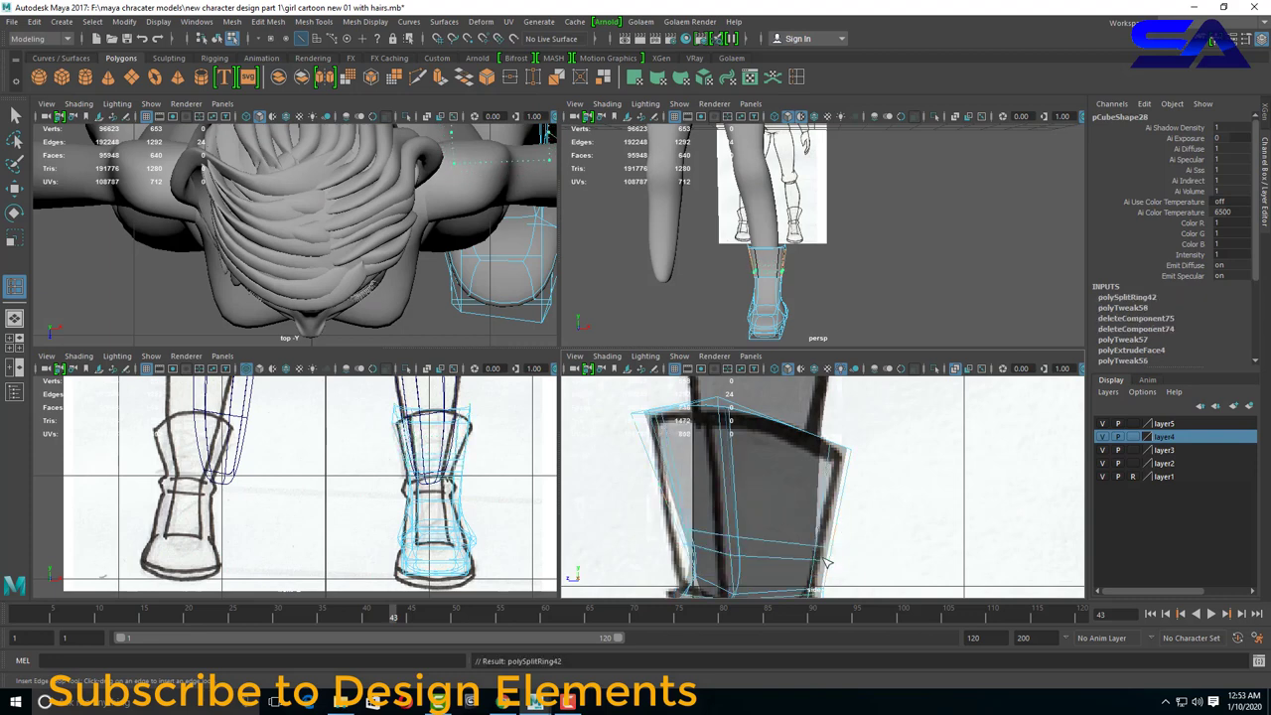
left_click(844, 503)
key("w")
scroll(820, 482, "down", 2)
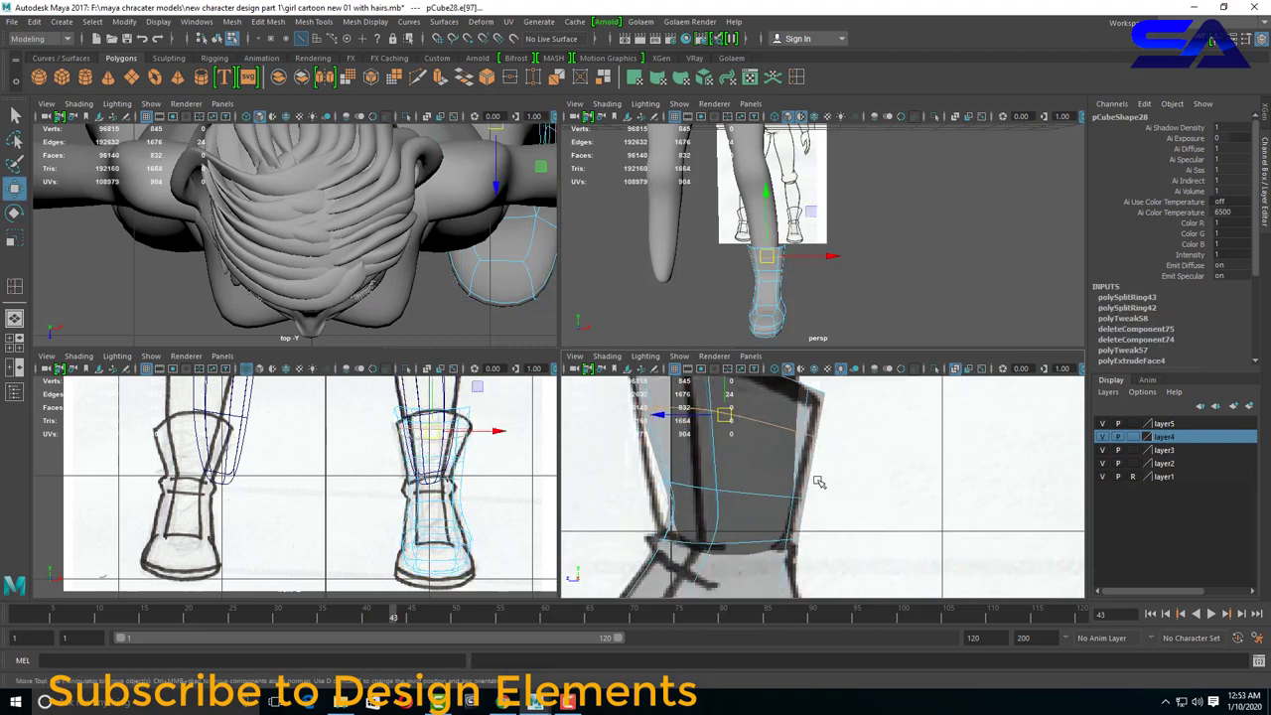
key("r")
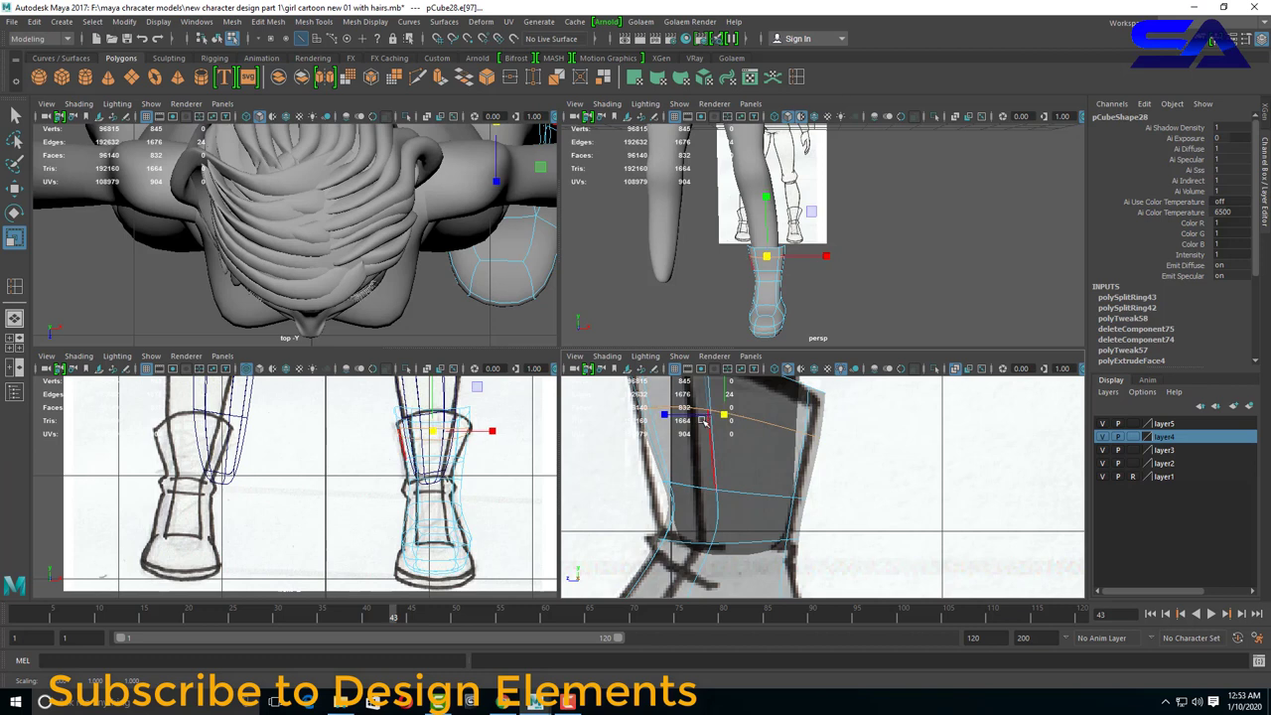
left_click_drag(703, 421, 673, 419)
left_click(741, 496)
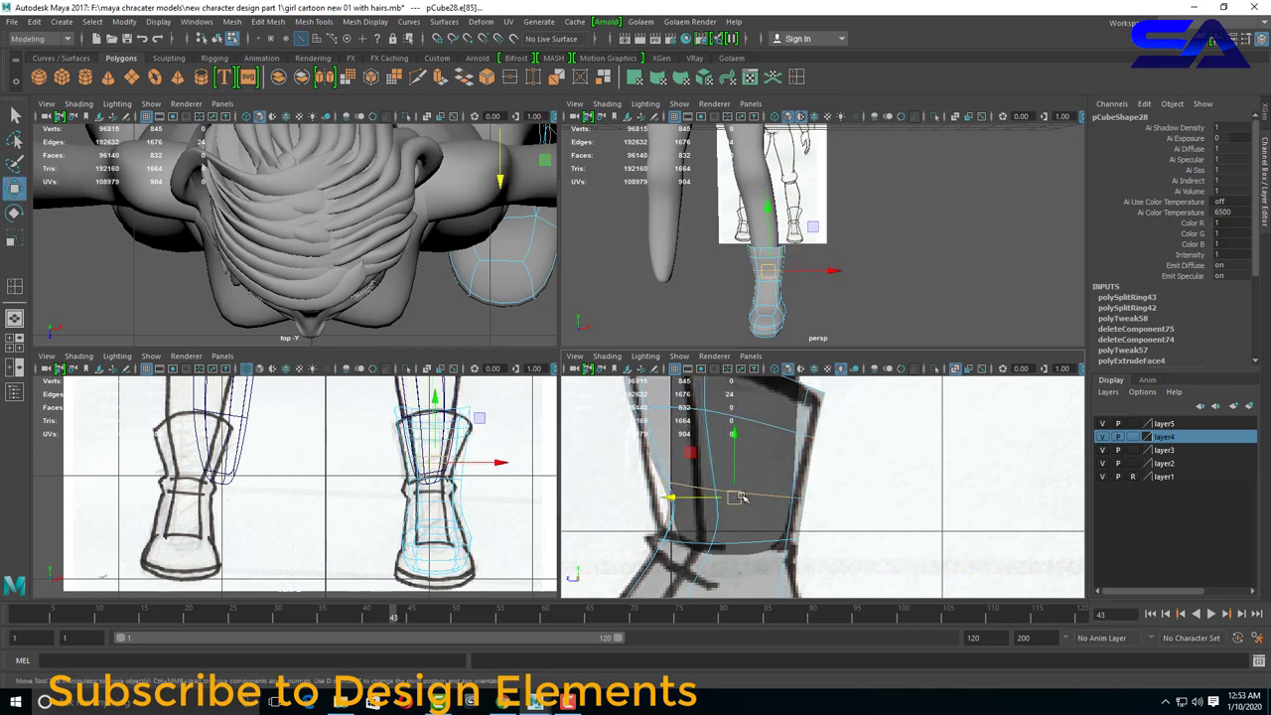
left_click_drag(741, 495, 644, 496)
Adjust a pair of lower boot vertices against the reference drawing.
key("r")
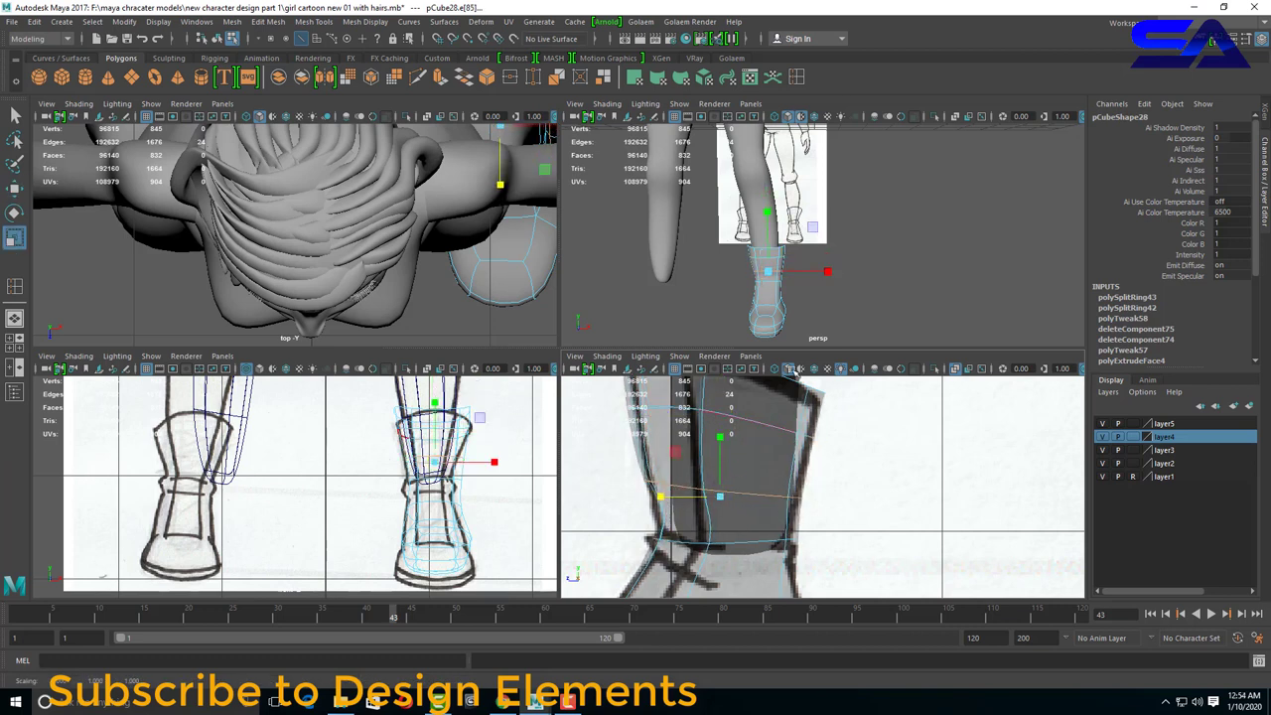
mouse_move(854, 278)
left_mouse_down("alt")
mouse_move(897, 267)
mouse_move(943, 278)
left_mouse_up("alt")
key("space")
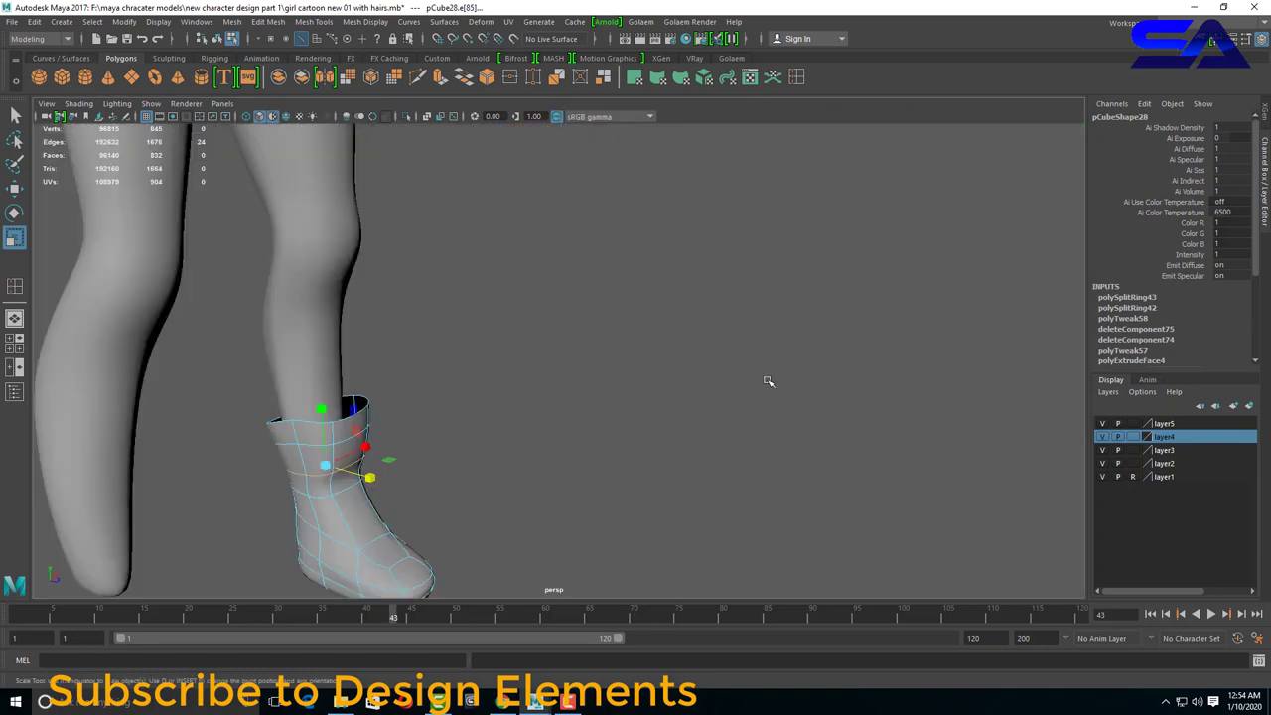
mouse_move(767, 381)
left_mouse_down("alt")
mouse_move(622, 420)
mouse_move(514, 423)
mouse_move(579, 371)
mouse_move(506, 438)
mouse_move(606, 451)
mouse_move(488, 454)
mouse_move(576, 321)
left_mouse_up("alt")
key("w")
right_click_drag(576, 321, 510, 321)
mouse_move(510, 321)
left_mouse_down("alt")
mouse_move(698, 502)
mouse_move(652, 429)
mouse_move(679, 445)
mouse_move(623, 408)
left_mouse_up("alt")
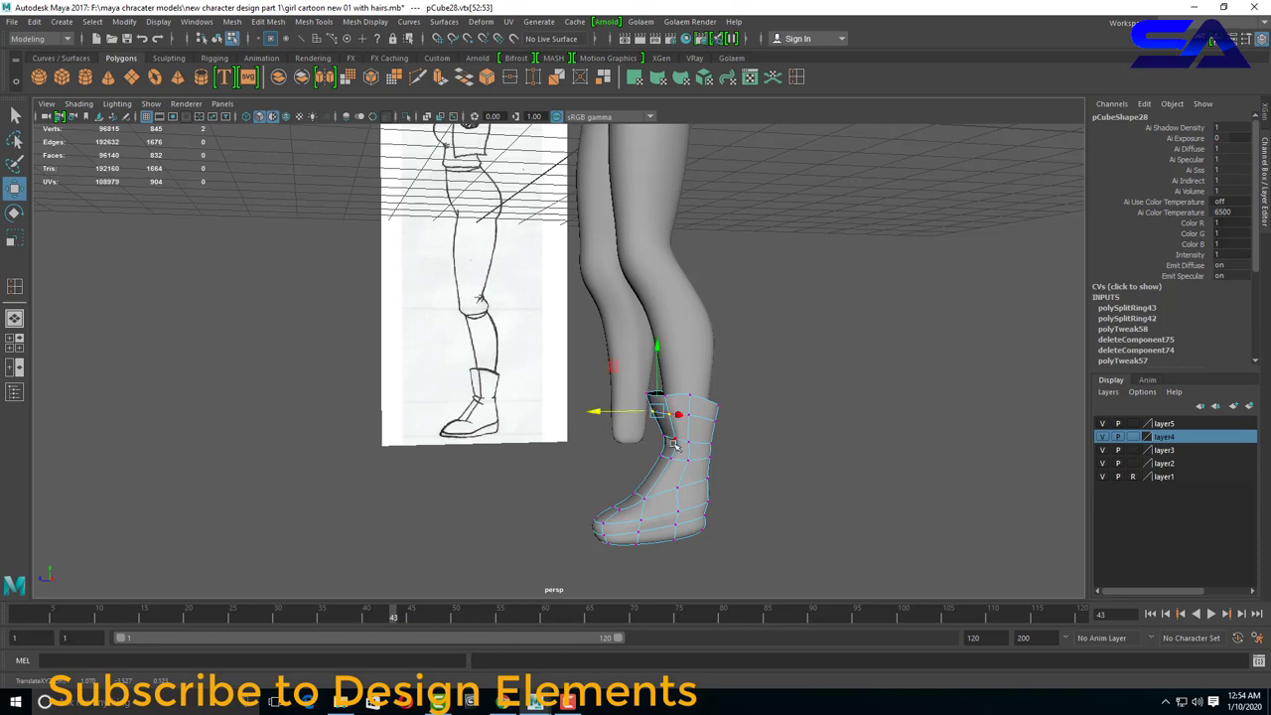
mouse_move(673, 447)
left_mouse_down()
mouse_move(643, 439)
mouse_move(636, 453)
mouse_move(682, 502)
mouse_move(520, 520)
mouse_move(619, 505)
mouse_move(402, 480)
left_mouse_up()
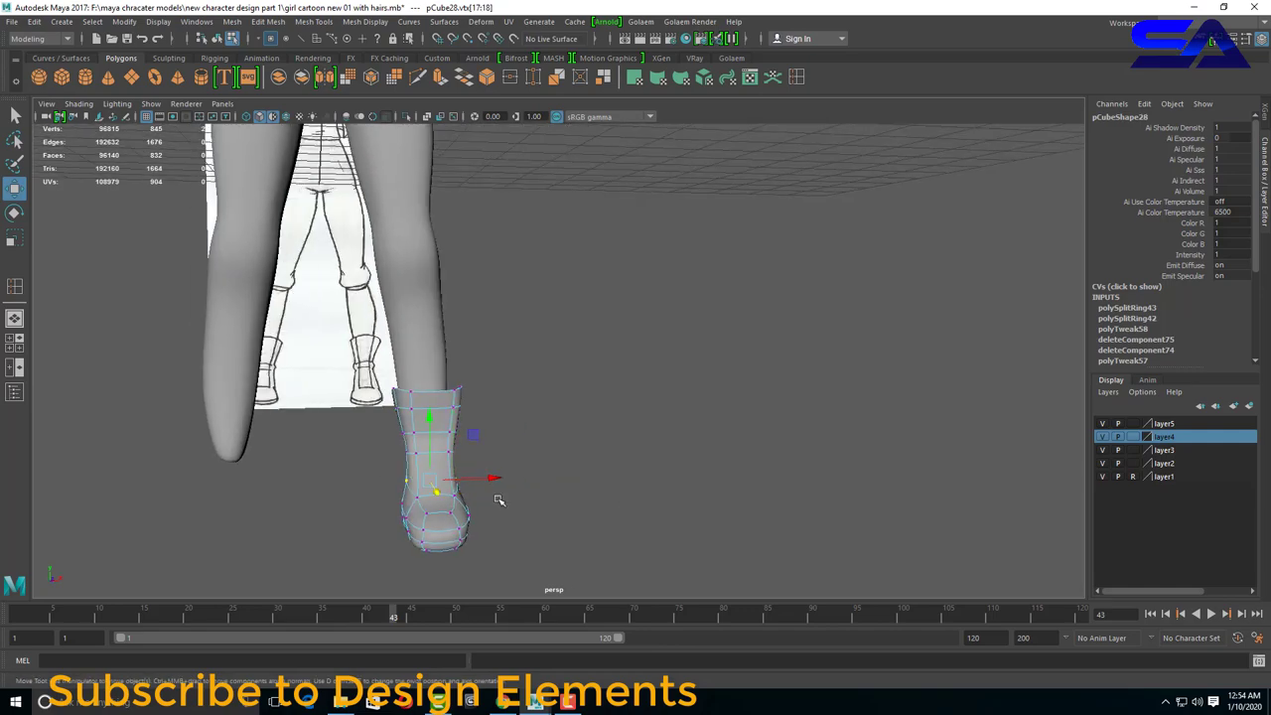
key("r")
Add an edge loop just above the sole, then select the whole boot mesh.
mouse_move(496, 473)
left_mouse_down("alt")
mouse_move(517, 547)
mouse_move(705, 490)
mouse_move(725, 547)
mouse_move(596, 477)
mouse_move(540, 463)
mouse_move(564, 451)
mouse_move(539, 463)
left_mouse_up("alt")
right_click_drag(540, 462, 462, 462, "shift")
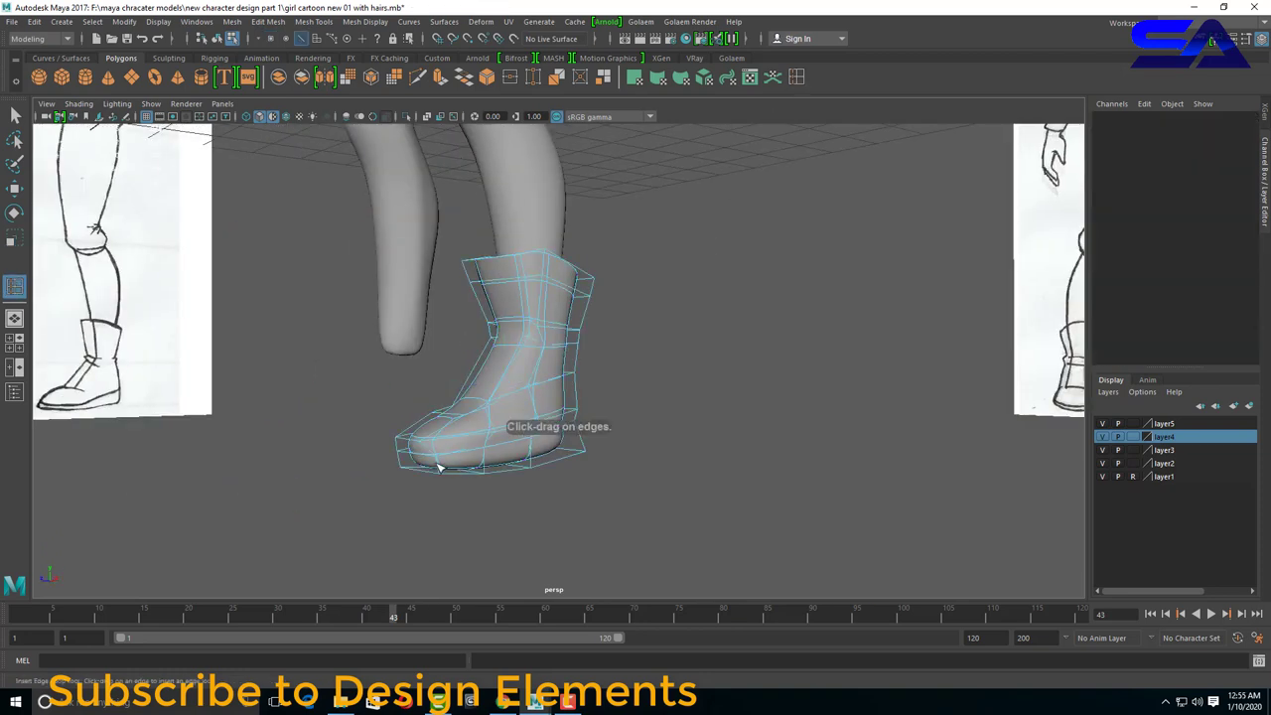
left_click_drag(440, 467, 559, 496)
key("w")
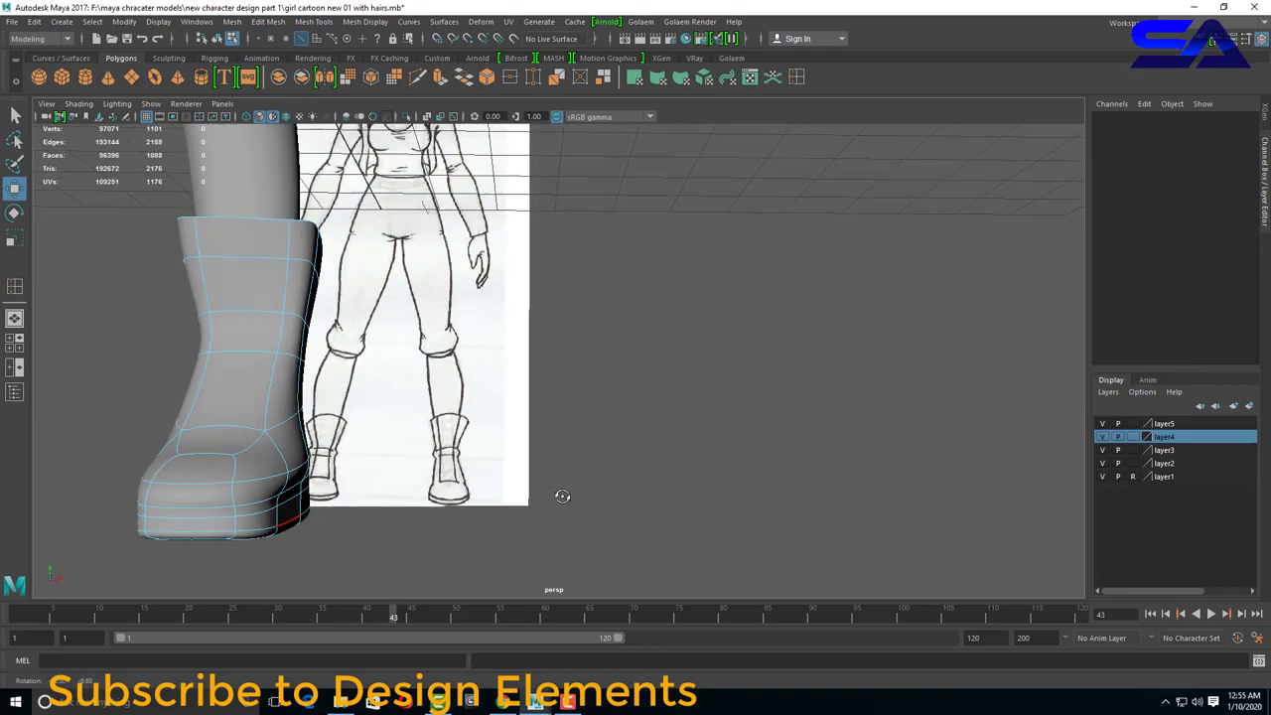
right_click_drag(559, 497, 542, 468, "alt")
mouse_move(541, 468)
left_mouse_down("alt")
mouse_move(511, 477)
mouse_move(516, 467)
left_mouse_up("alt")
key("F8")
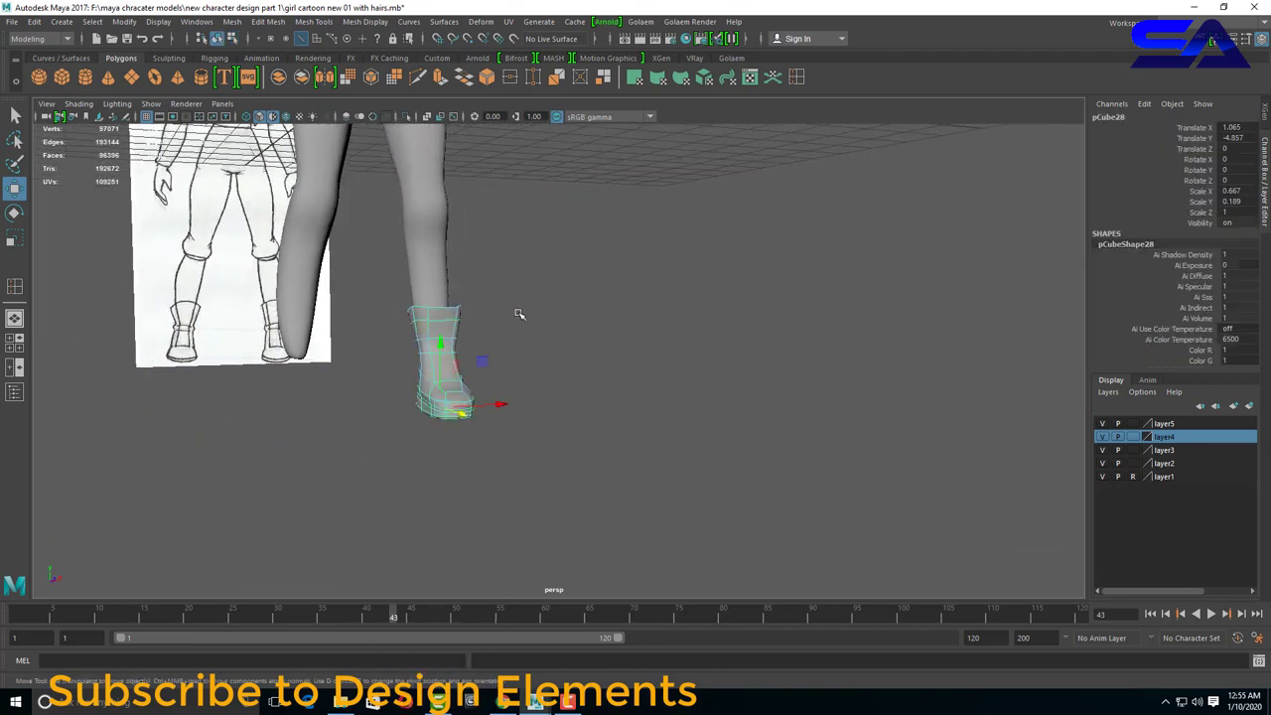
left_click(497, 347)
left_click(459, 384)
Duplicate the boot mirrored with Scale X -1 and move pCube29 onto the other leg.
key("space")
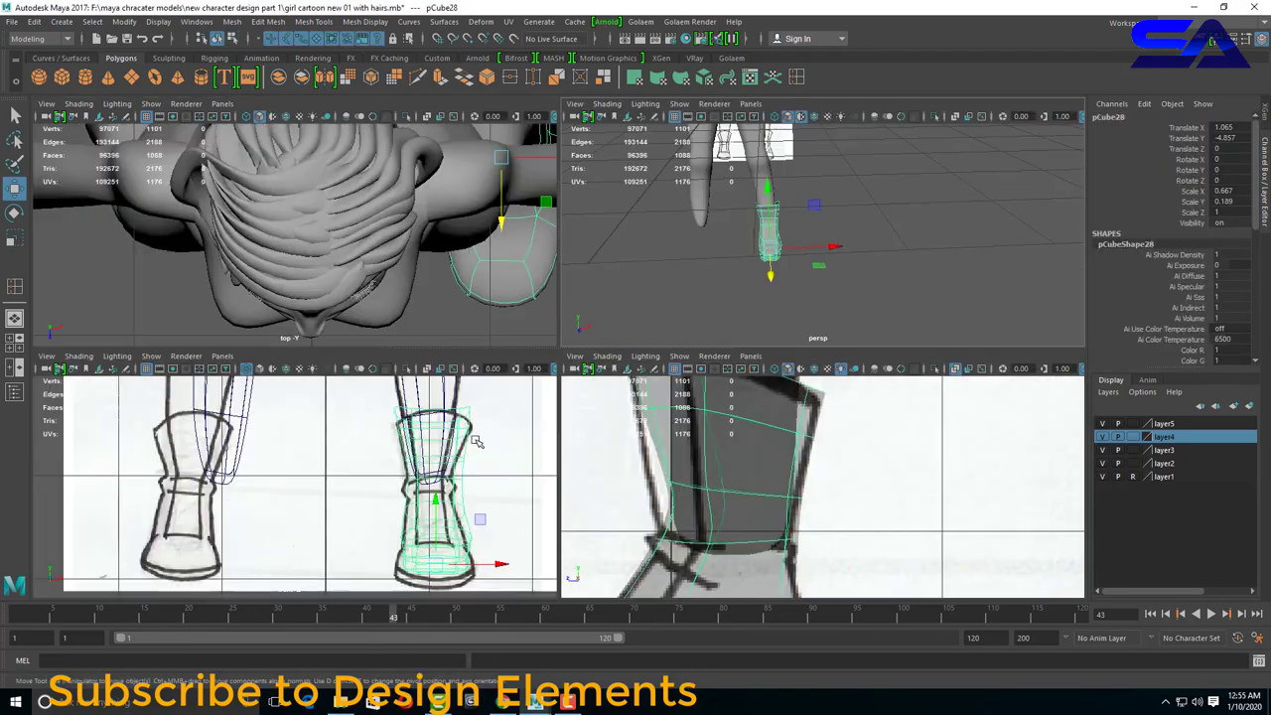
left_click(36, 22)
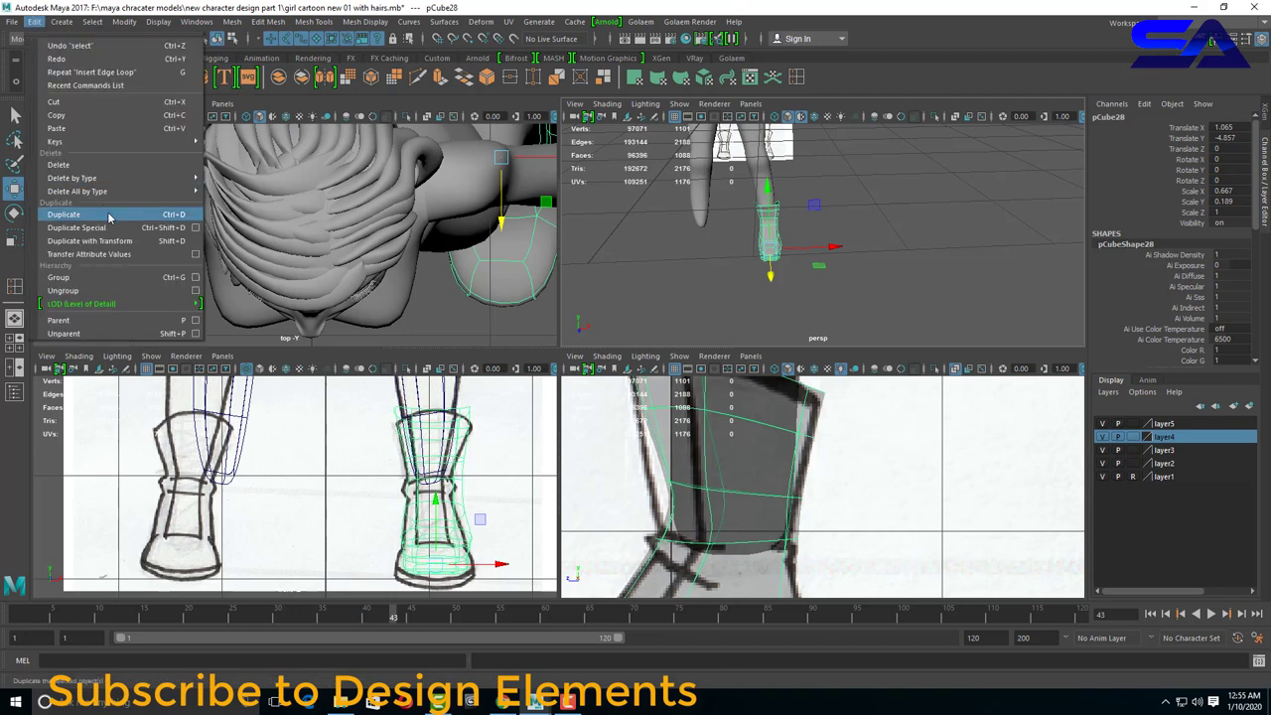
left_click(79, 216)
left_click_drag(234, 547, 262, 546)
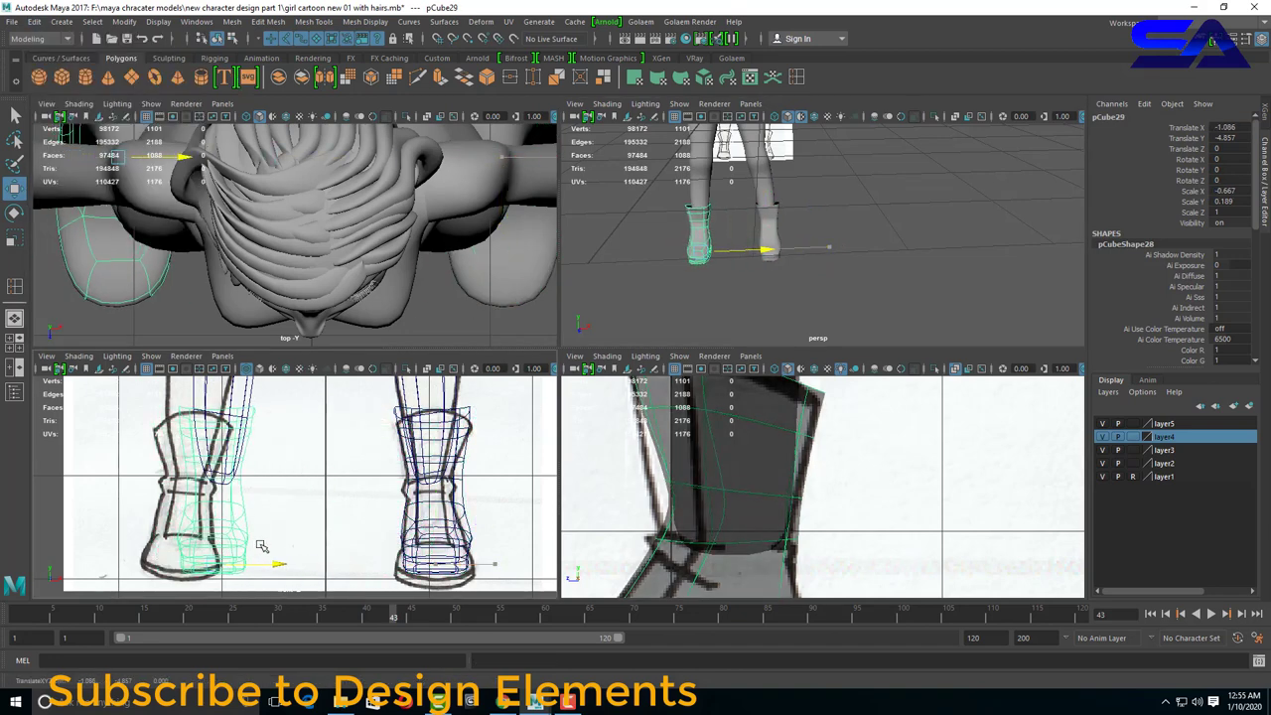
key("space")
mouse_move(520, 440)
left_mouse_down("alt")
mouse_move(559, 460)
mouse_move(343, 422)
left_mouse_up("alt")
scroll(342, 422, "down", 5)
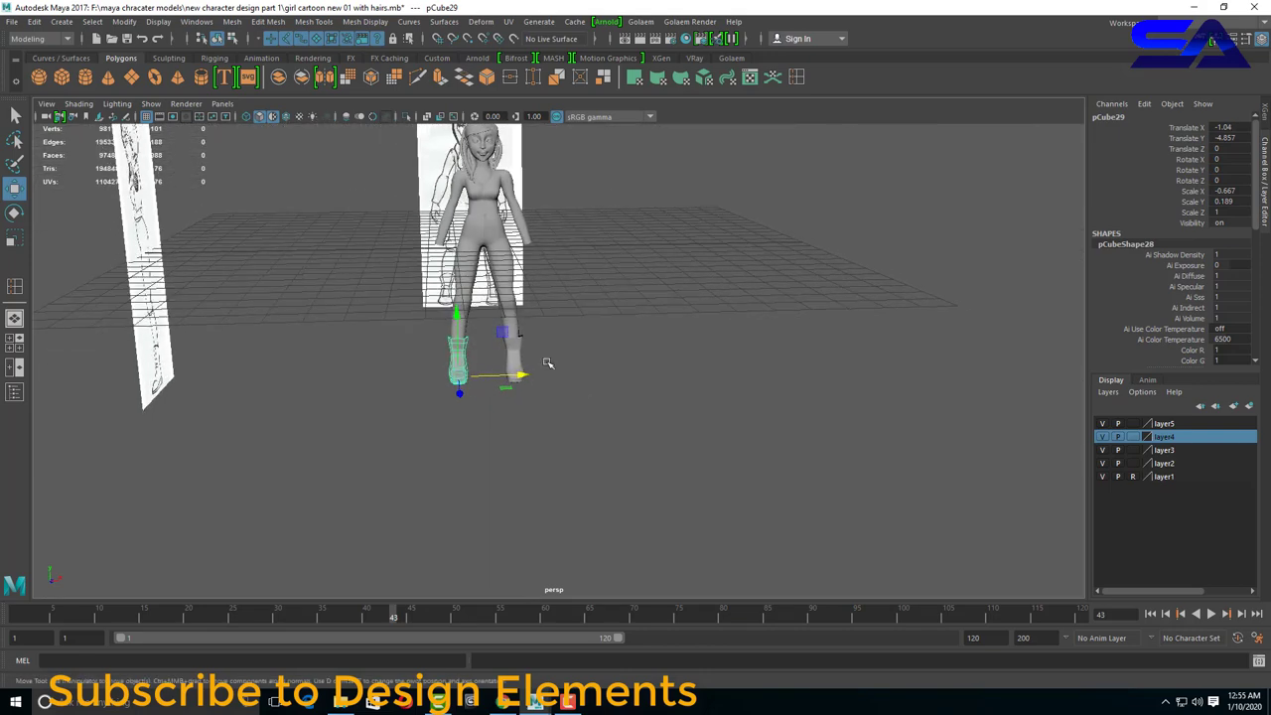
left_click_drag(548, 477, 493, 400, "alt")
scroll(493, 399, "up", 5)
Brighten the lambert1 Color in the Attribute Editor so the model shades lighter grey.
left_click(437, 303)
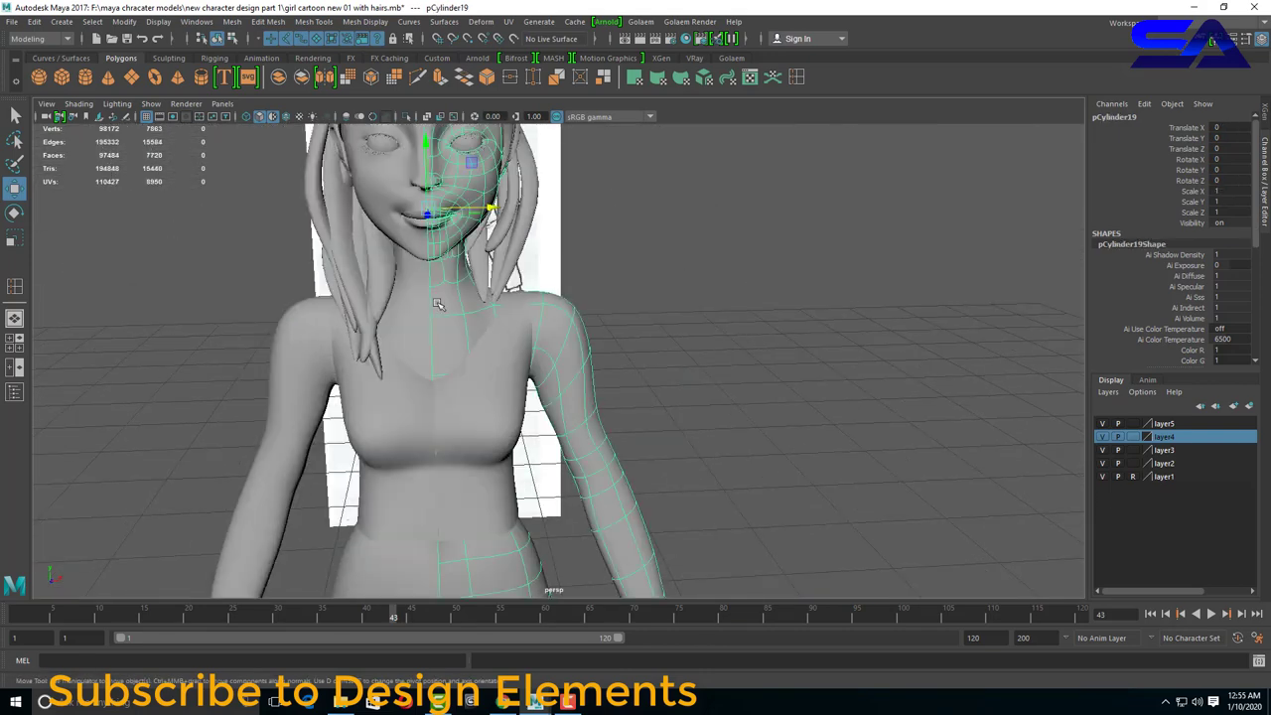
key("ctrl+a")
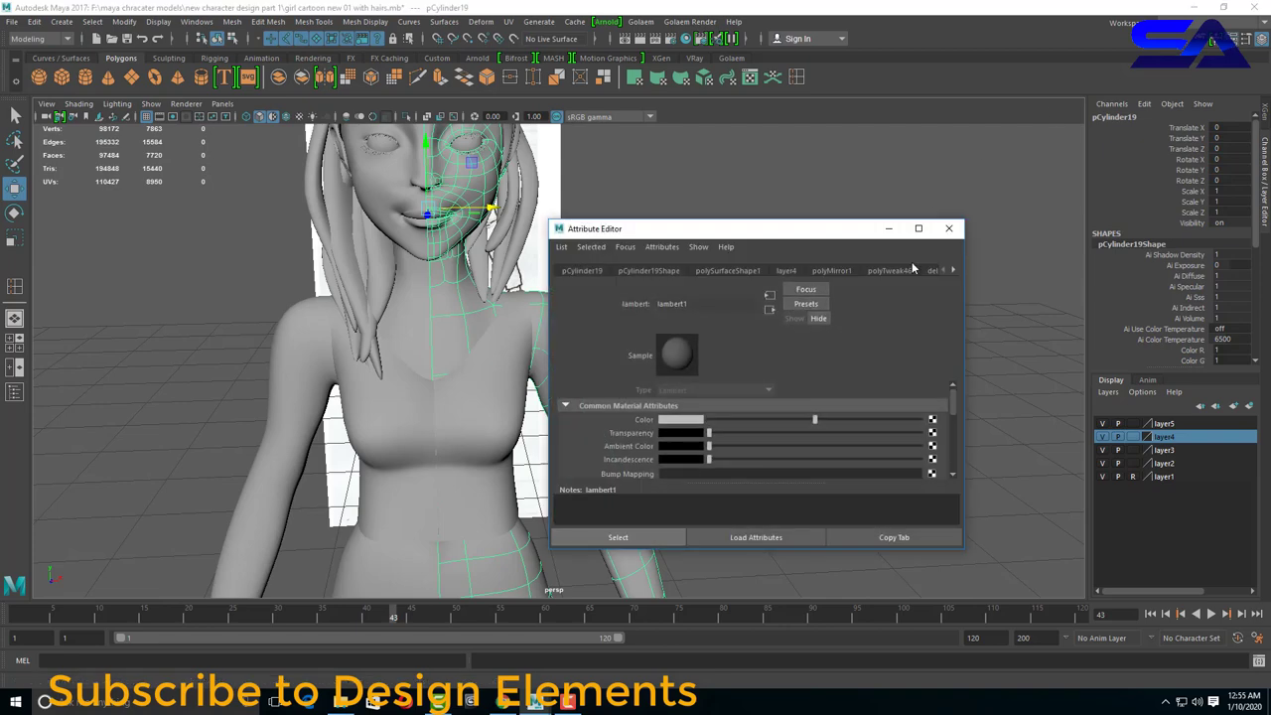
left_click(953, 271)
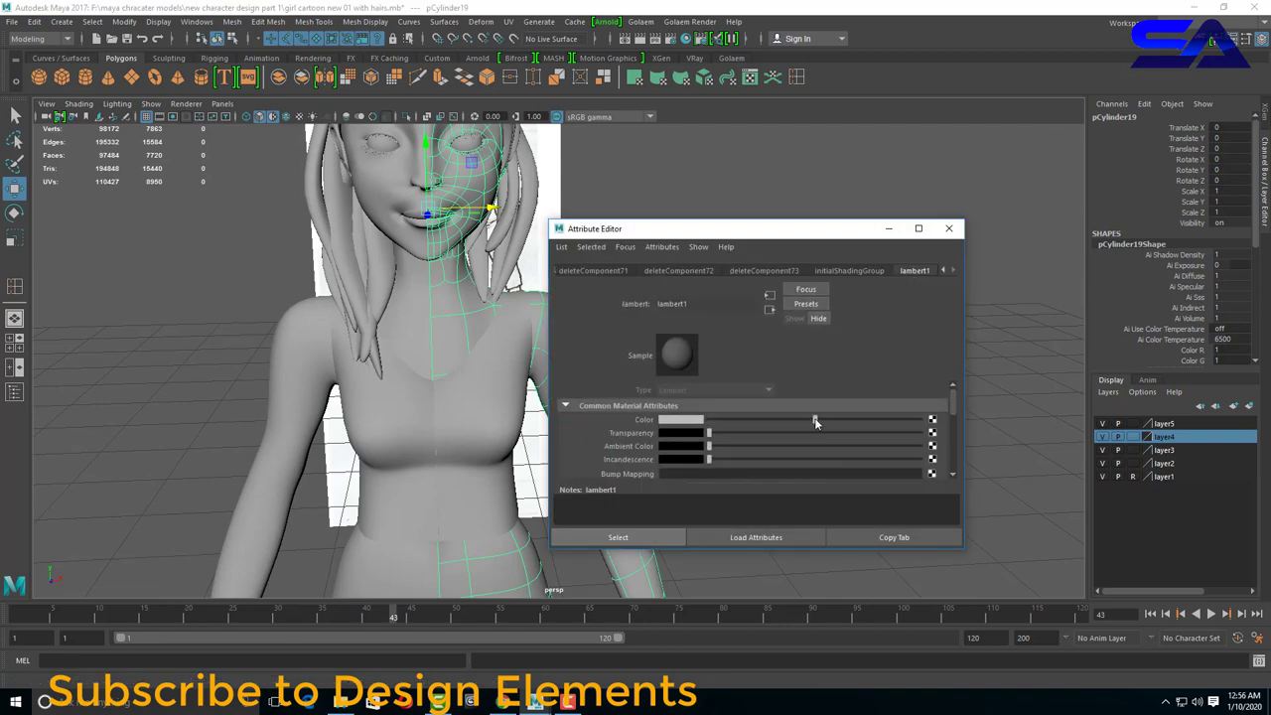
left_click_drag(815, 423, 874, 423)
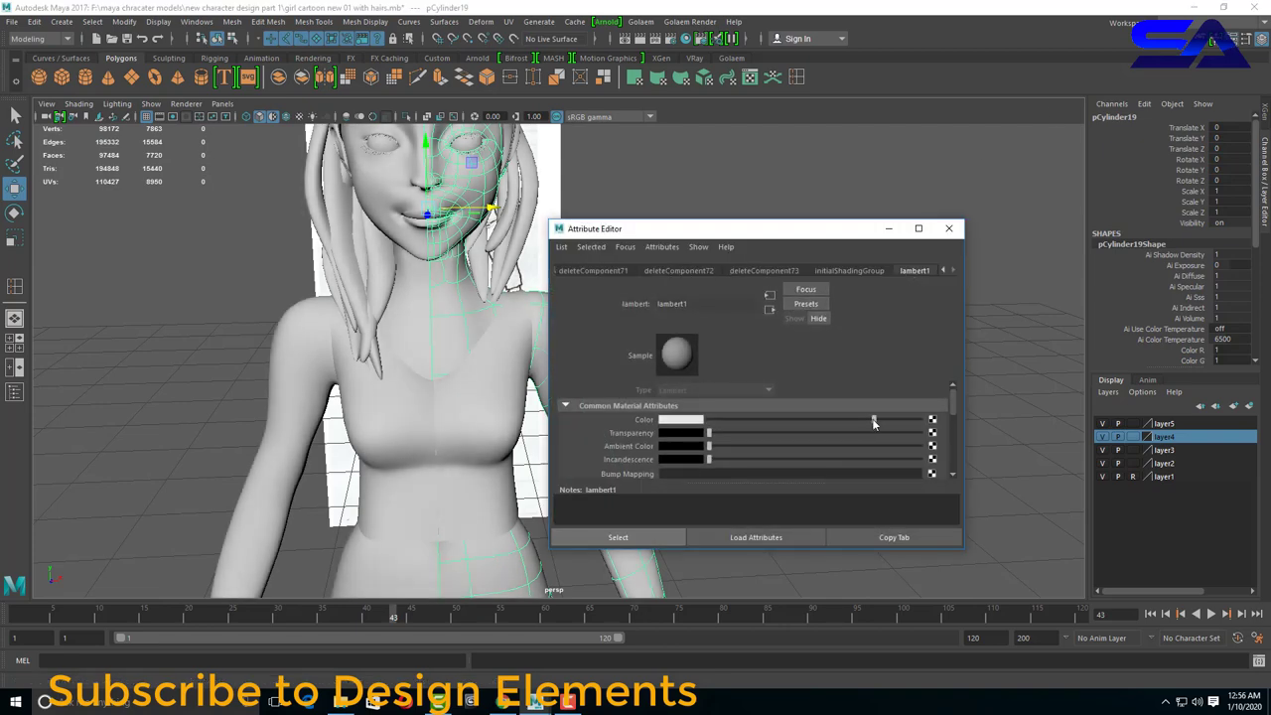
left_click(953, 230)
mouse_move(696, 317)
left_mouse_down("alt")
mouse_move(582, 346)
mouse_move(668, 391)
mouse_move(479, 305)
mouse_move(491, 235)
left_mouse_up("alt")
left_click(668, 392)
Extrude the eyelid faces to form the eyelashes.
left_click(490, 235)
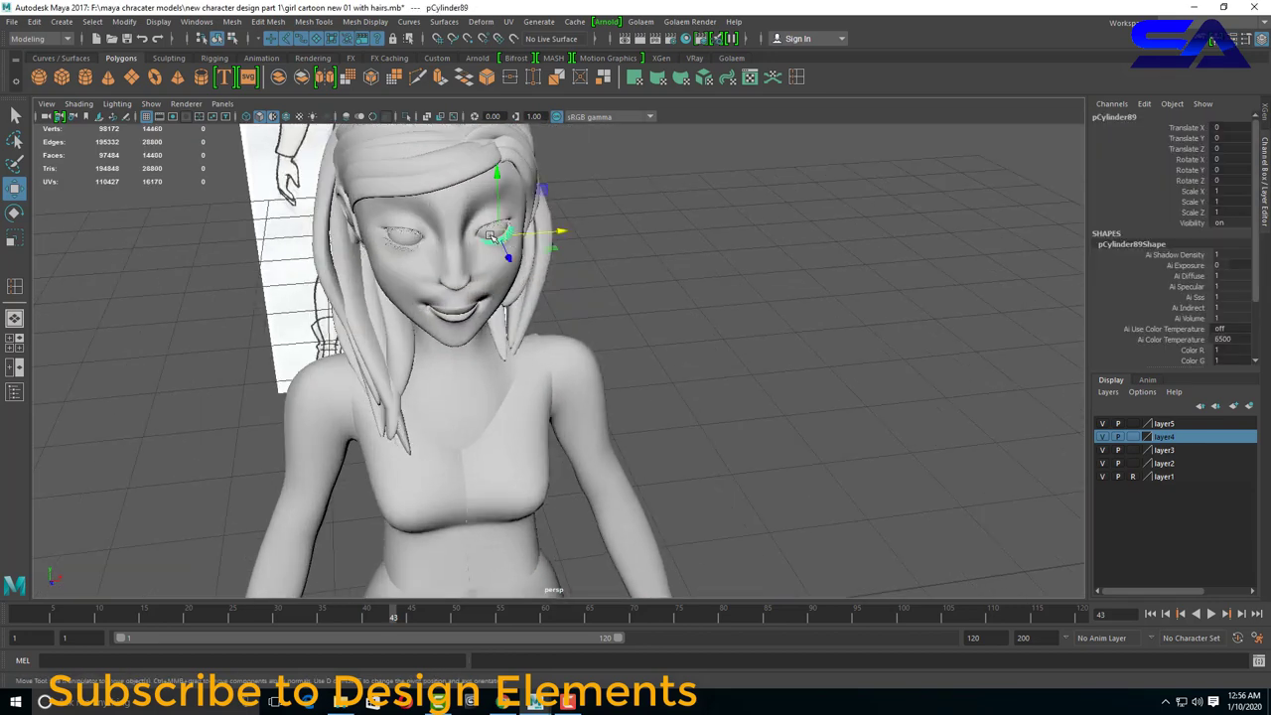
right_click_drag(483, 229, 486, 305, "shift")
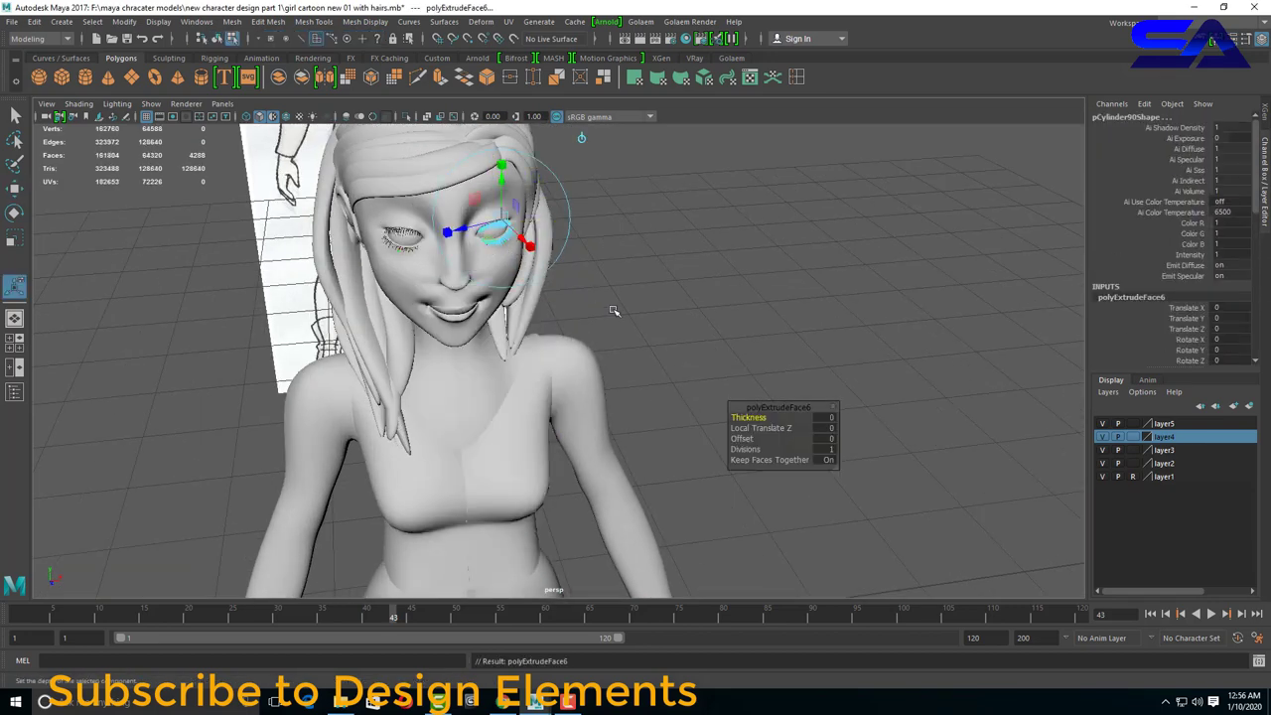
left_click(610, 307)
left_click_drag(610, 307, 502, 302, "alt")
left_click(513, 261)
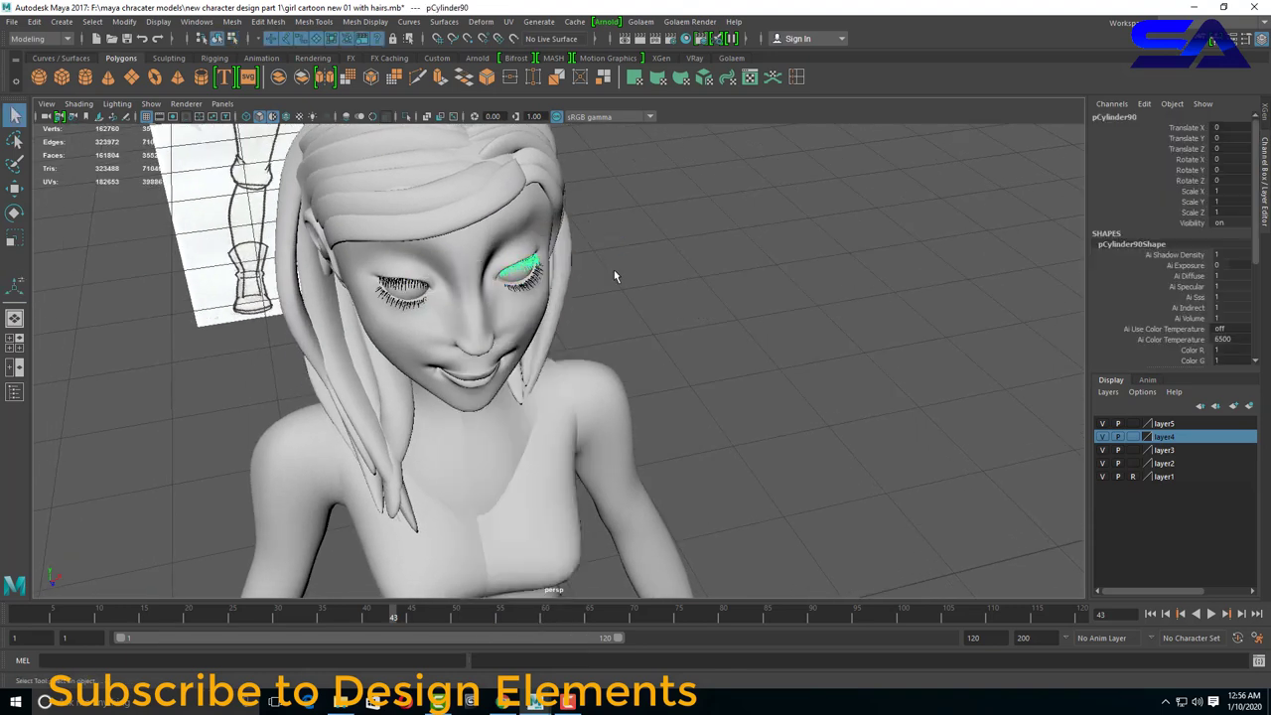
left_click(613, 275)
mouse_move(574, 333)
left_mouse_down("alt")
mouse_move(548, 343)
mouse_move(479, 251)
left_mouse_up("alt")
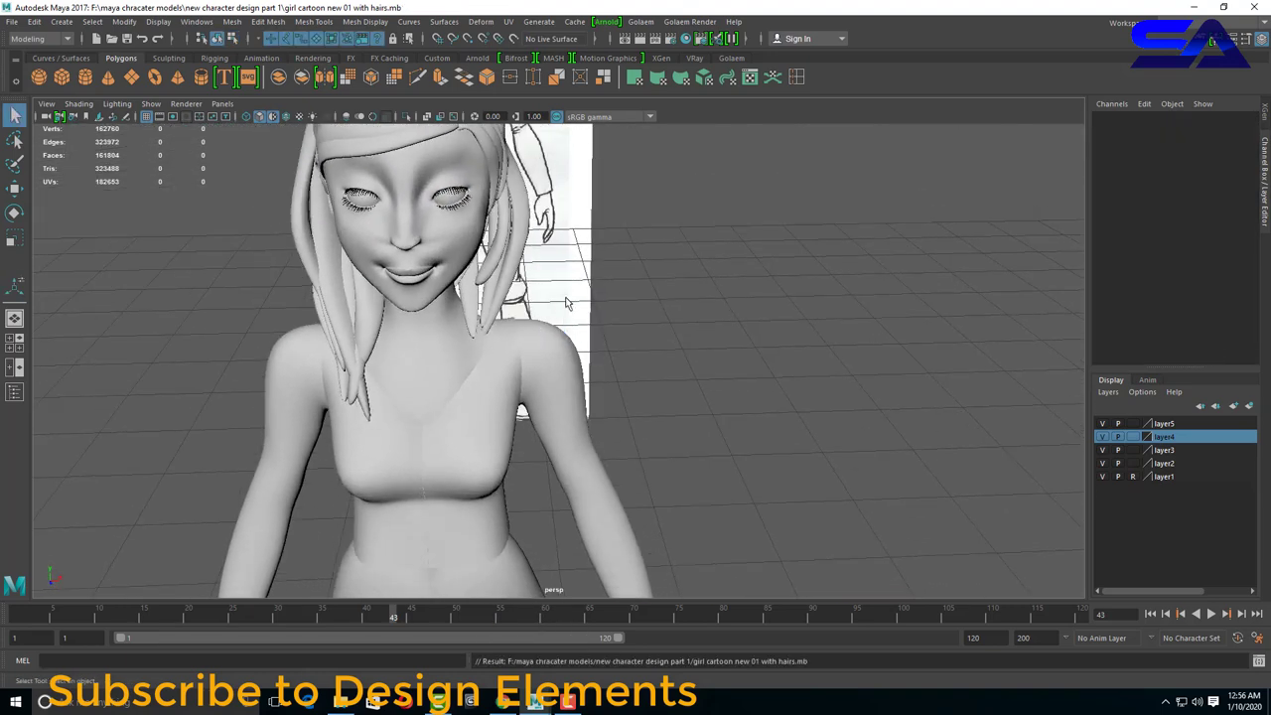
Select the forehead and temple faces beneath the hairline.
key("w")
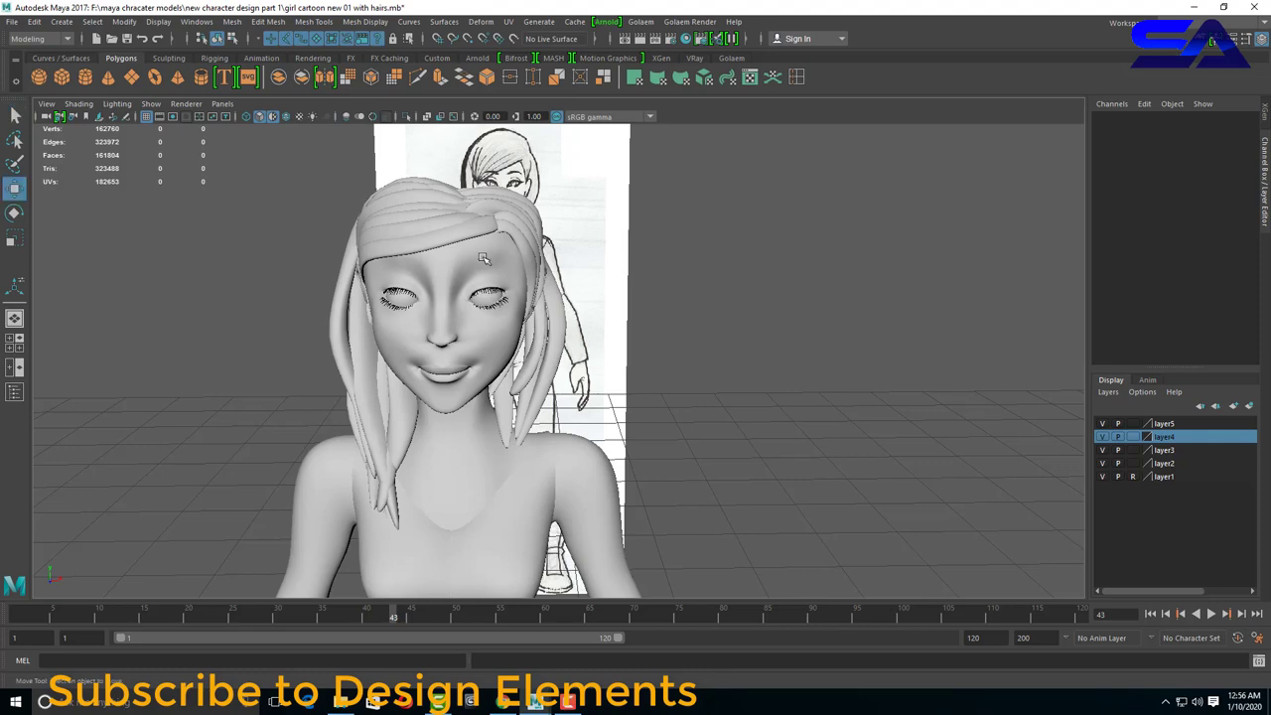
left_click(482, 252)
mouse_move(502, 256)
left_mouse_down("alt")
mouse_move(446, 314)
mouse_move(368, 260)
left_mouse_up("alt")
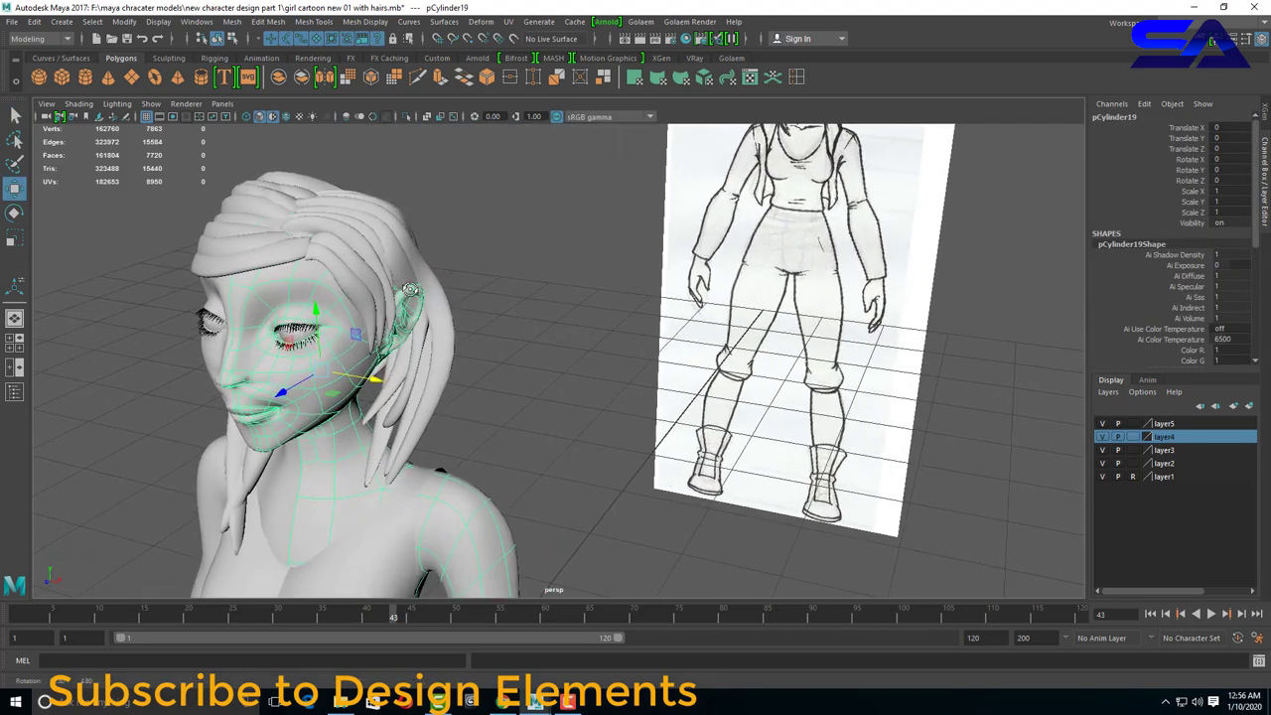
right_click_drag(368, 261, 349, 280)
left_click(350, 280)
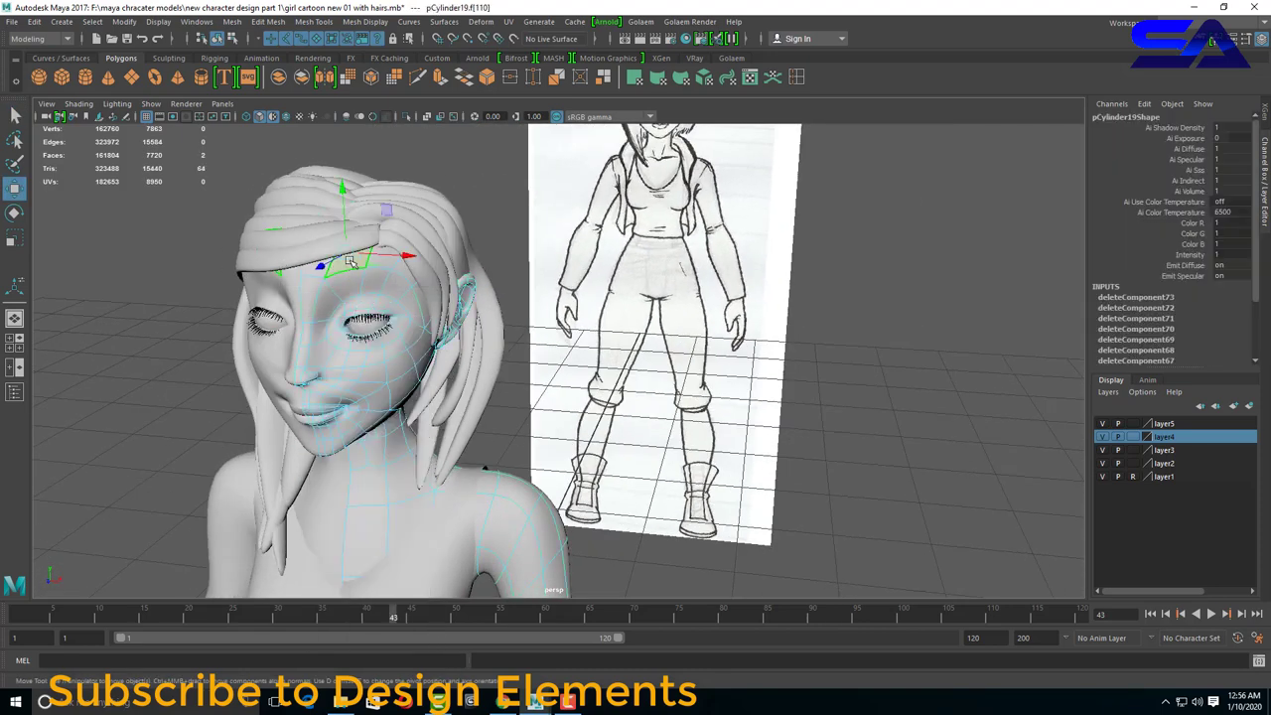
left_click(388, 259, "shift")
left_click_drag(388, 259, 509, 284, "alt")
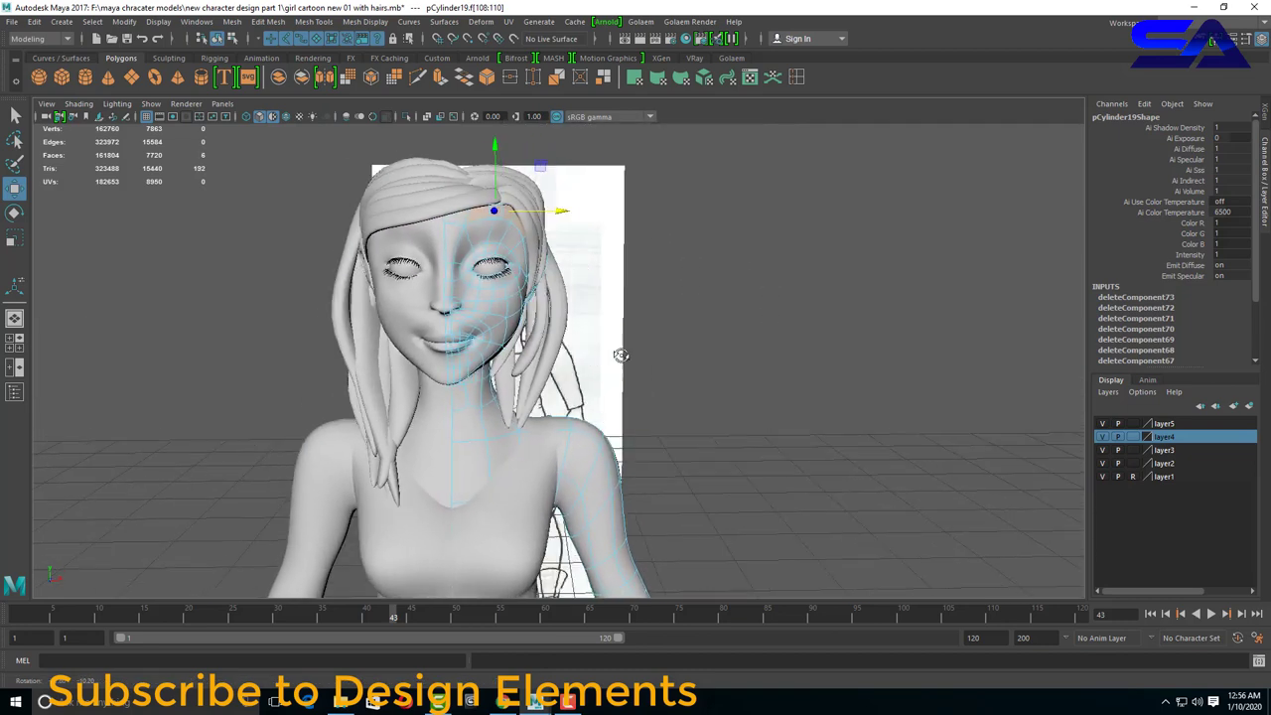
scroll(510, 284, "up", 3)
scroll(513, 320, "up", 2)
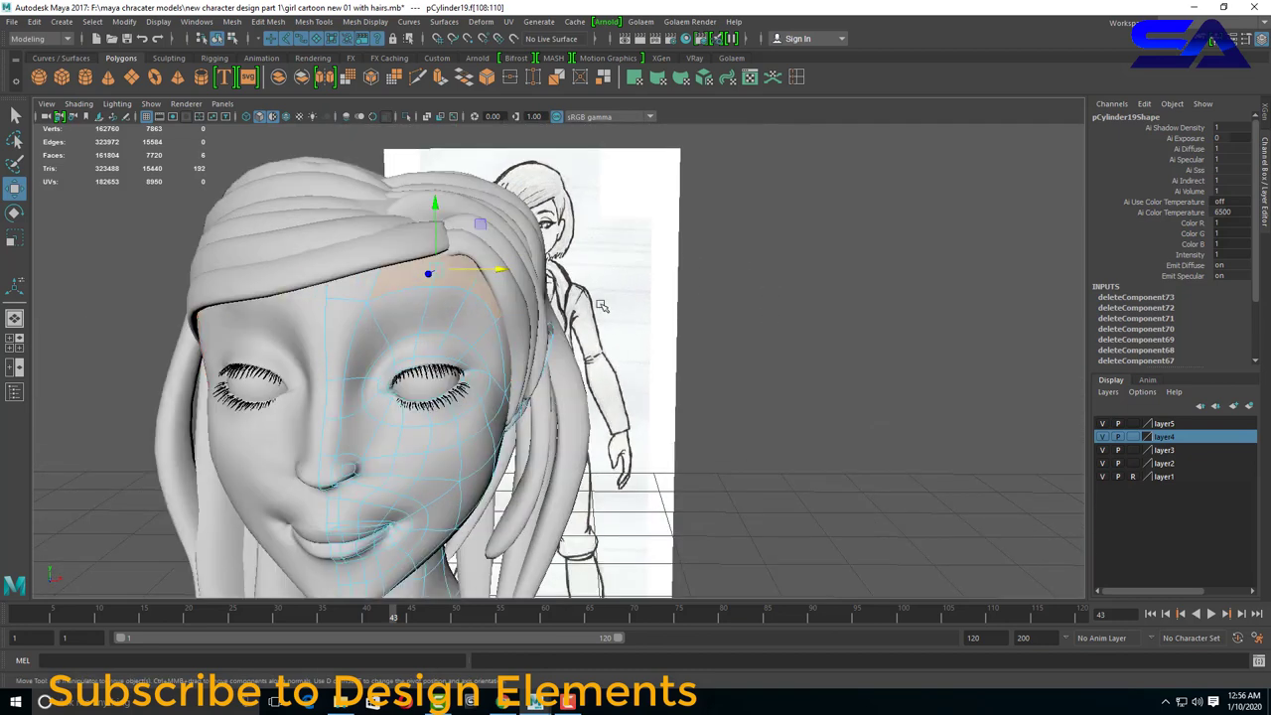
Trial-extrude and scale the forehead faces, then remove the extrusion again.
right_click(467, 273, "shift")
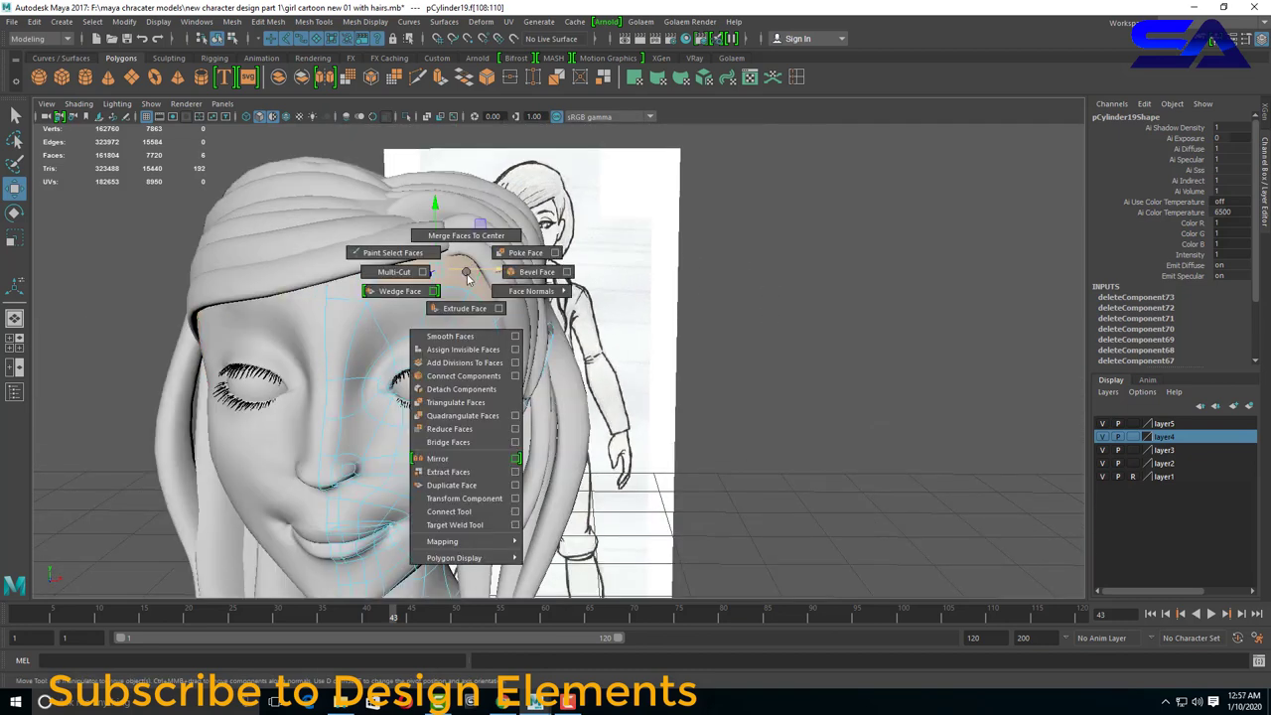
right_click(472, 287, "shift")
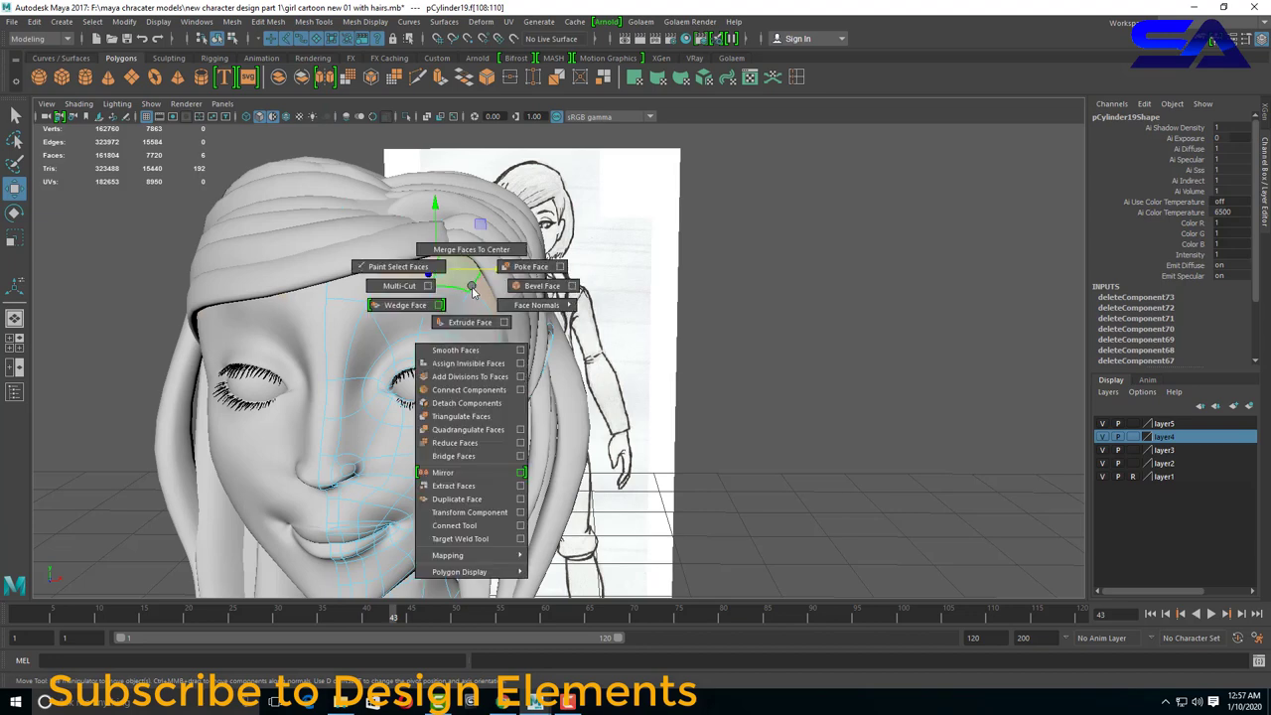
right_click_drag(475, 286, 469, 321, "shift")
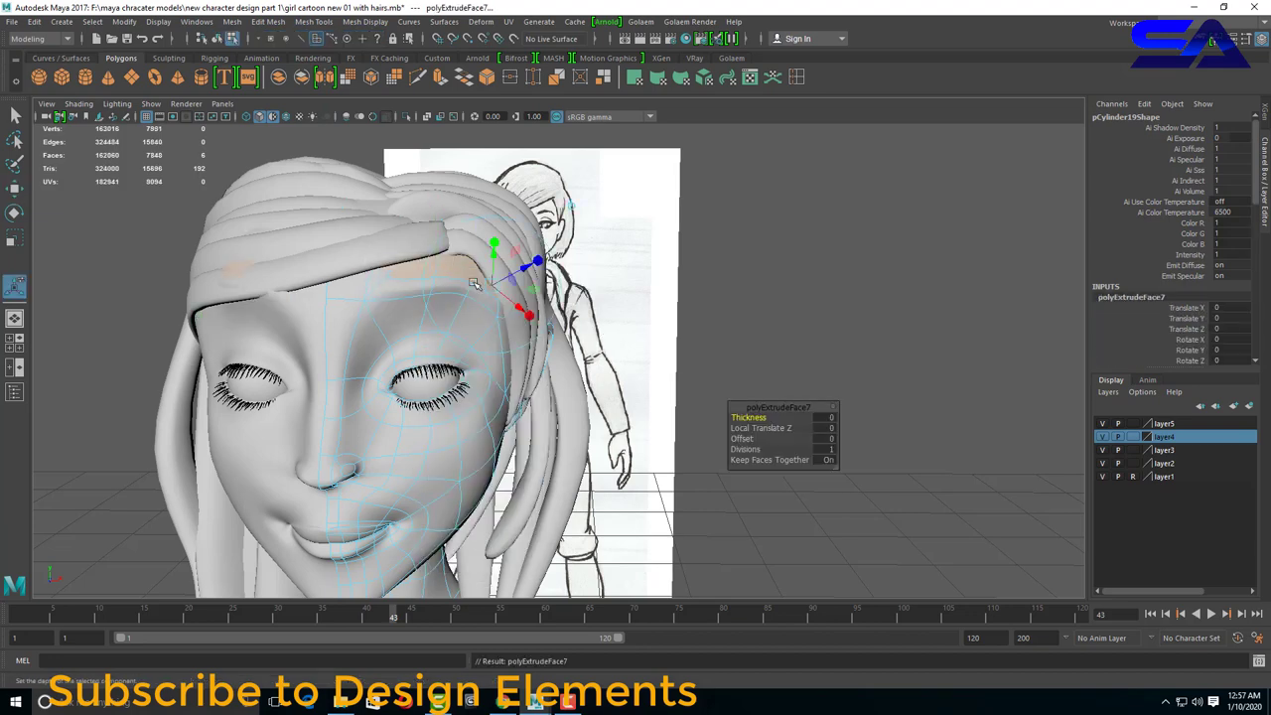
key("r")
mouse_move(437, 266)
left_mouse_down()
mouse_move(423, 253)
mouse_move(444, 261)
left_mouse_up()
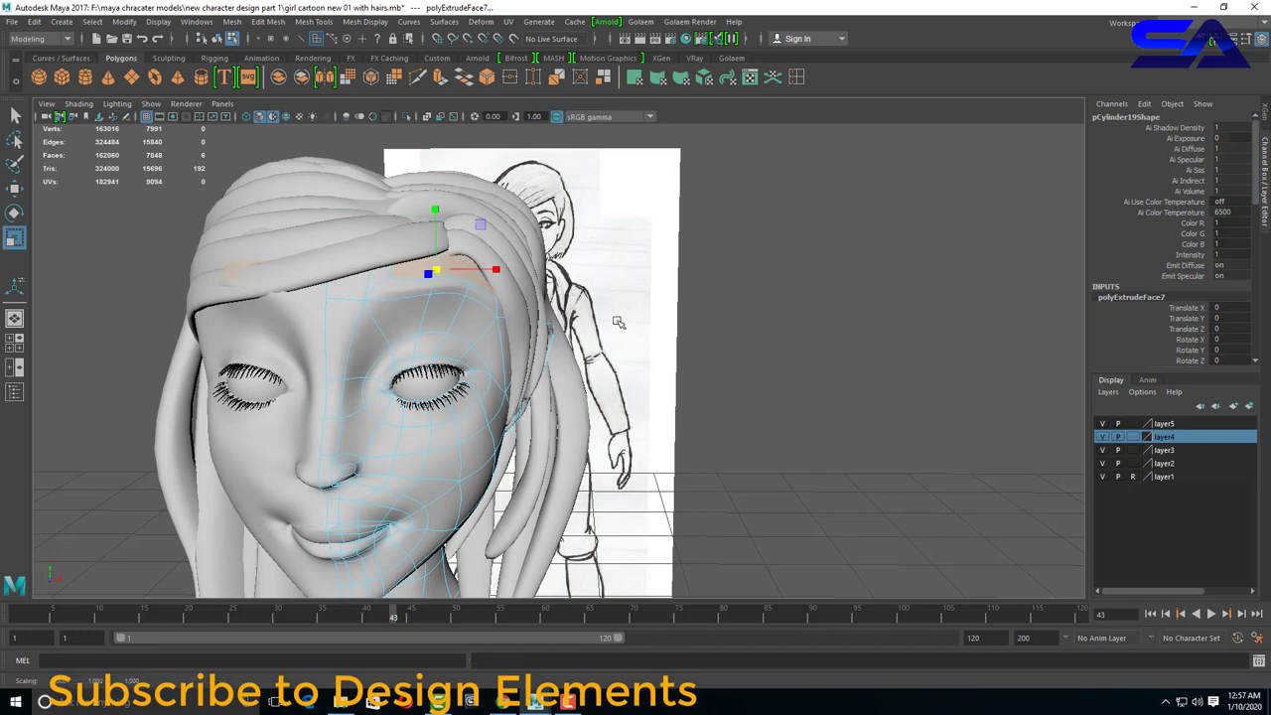
key("Delete")
key("f")
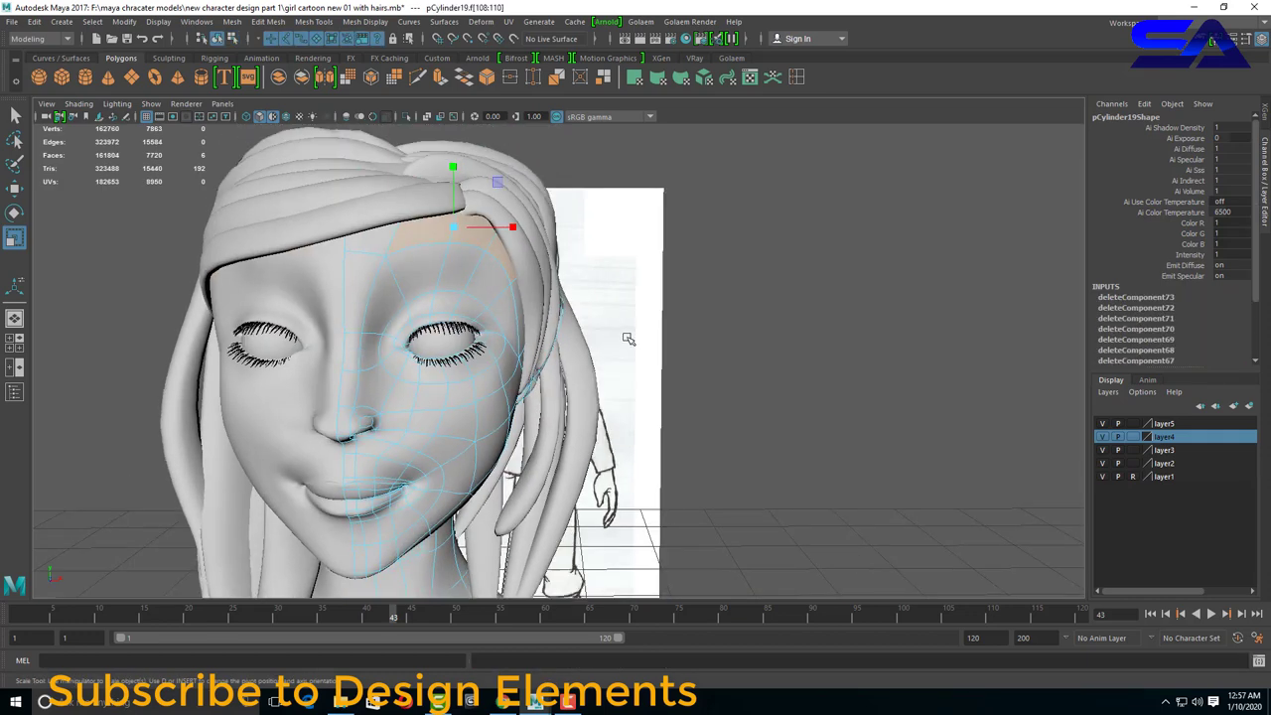
left_click(627, 338)
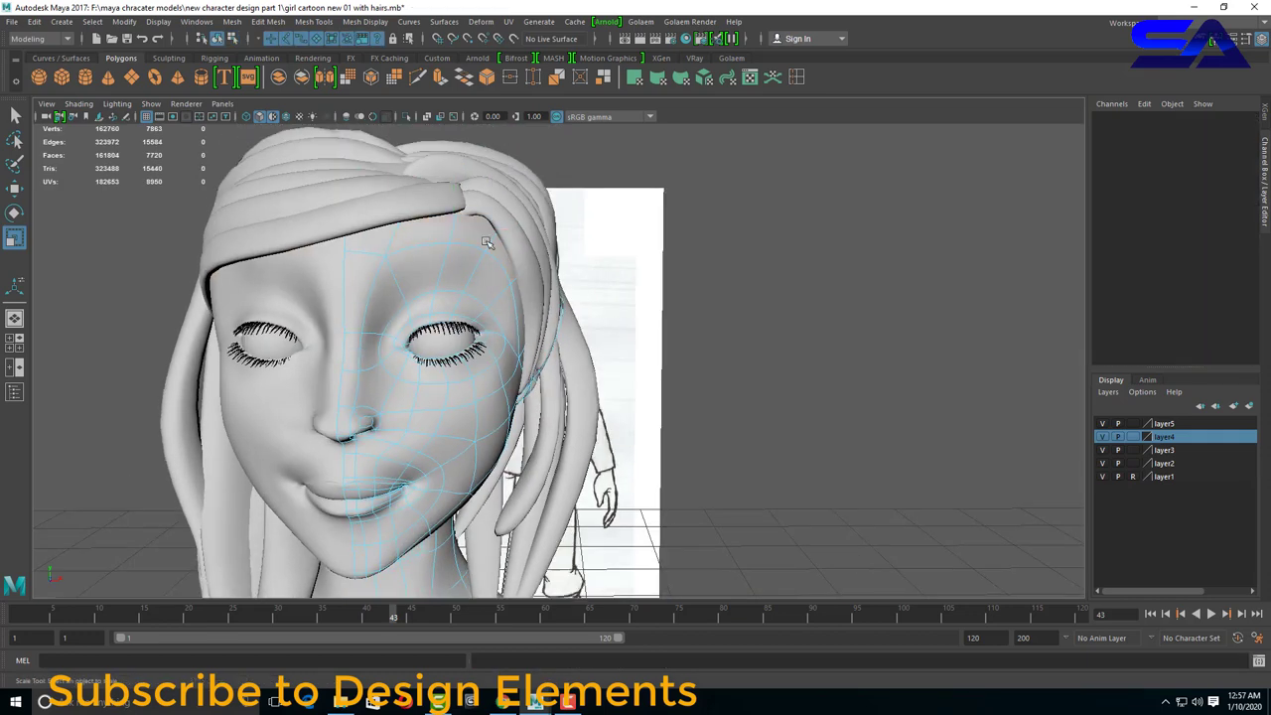
Hide the hair layer and insert an edge loop across the head.
left_click(1103, 424)
left_click_drag(556, 298, 474, 290, "alt")
right_click_drag(332, 296, 383, 278)
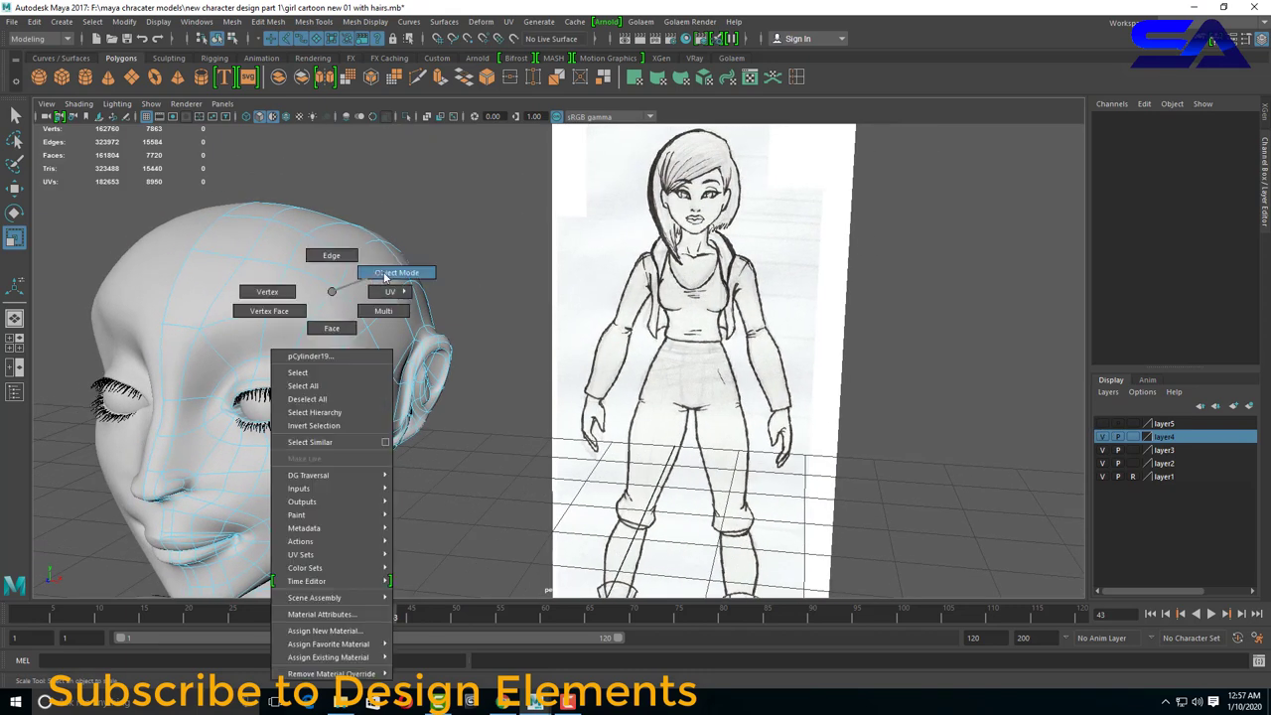
left_click(797, 78)
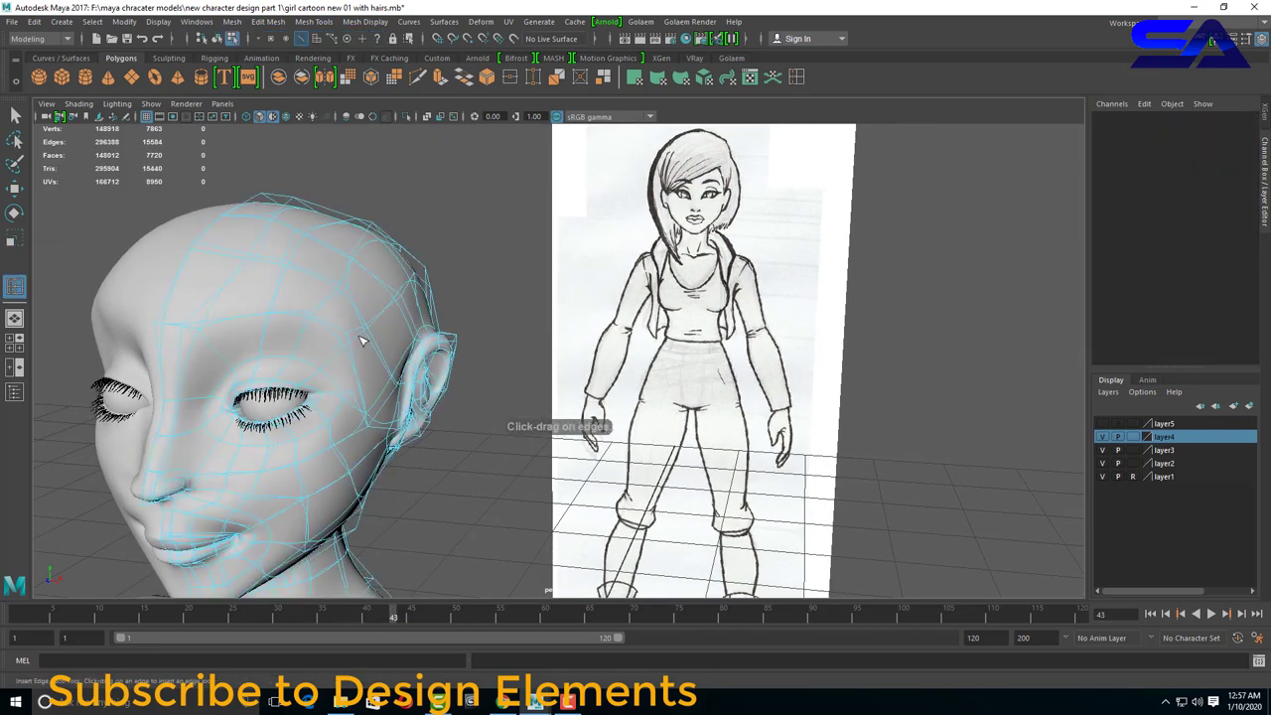
left_click(354, 334, "ctrl")
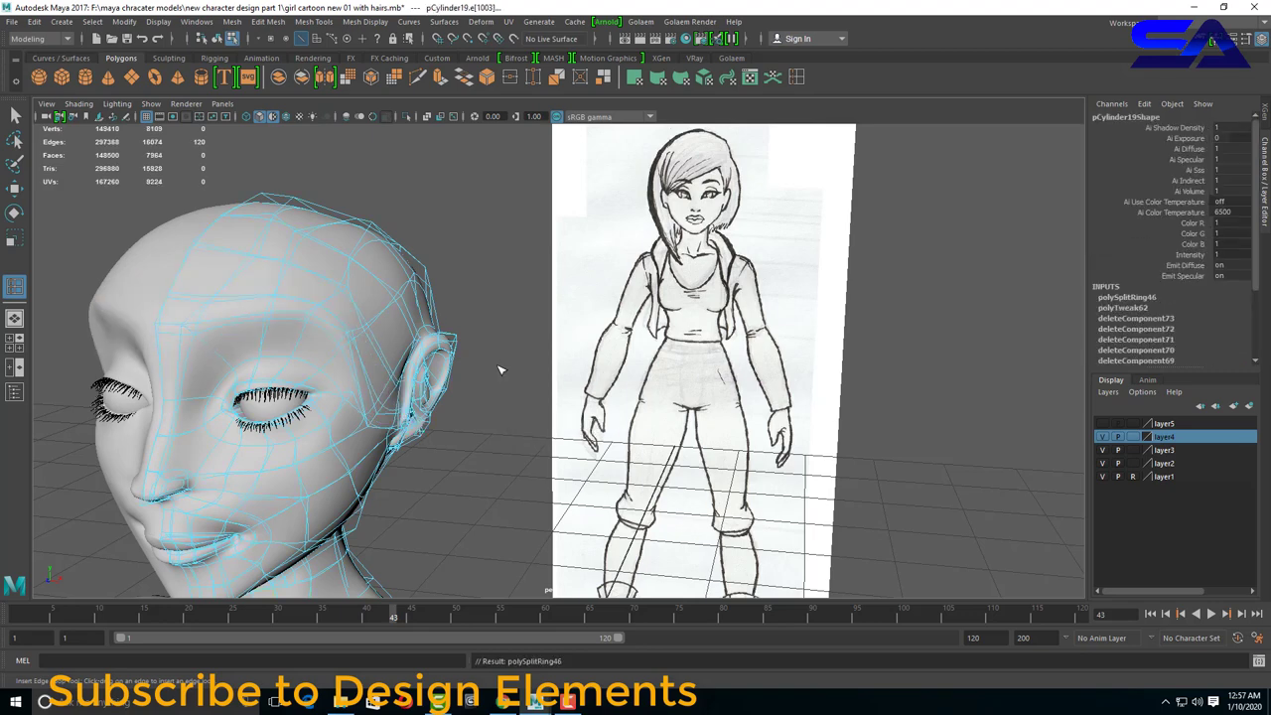
Select the brow faces above the eyes and extrude them outward.
left_click_drag(500, 369, 654, 342, "alt")
key("w")
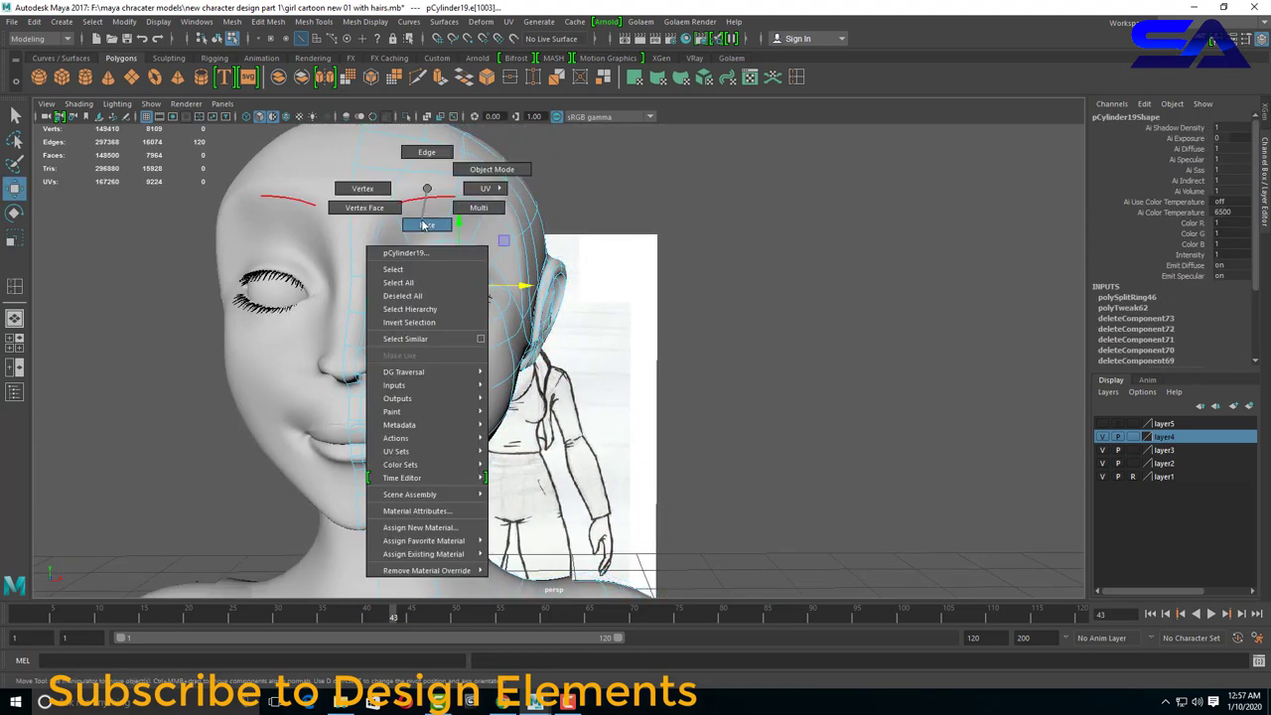
right_click_drag(421, 196, 423, 218)
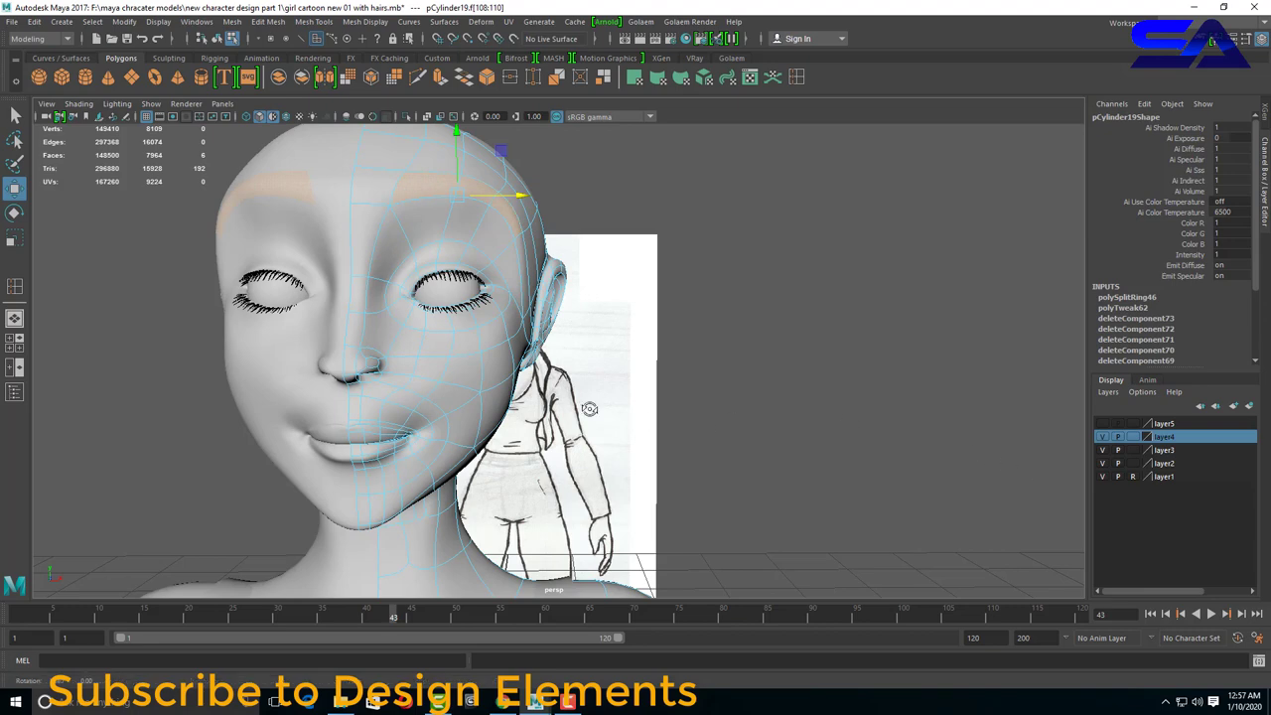
left_click_drag(590, 410, 609, 413, "alt")
left_click_drag(507, 157, 557, 298, "alt")
right_click_drag(761, 381, 752, 407, "shift")
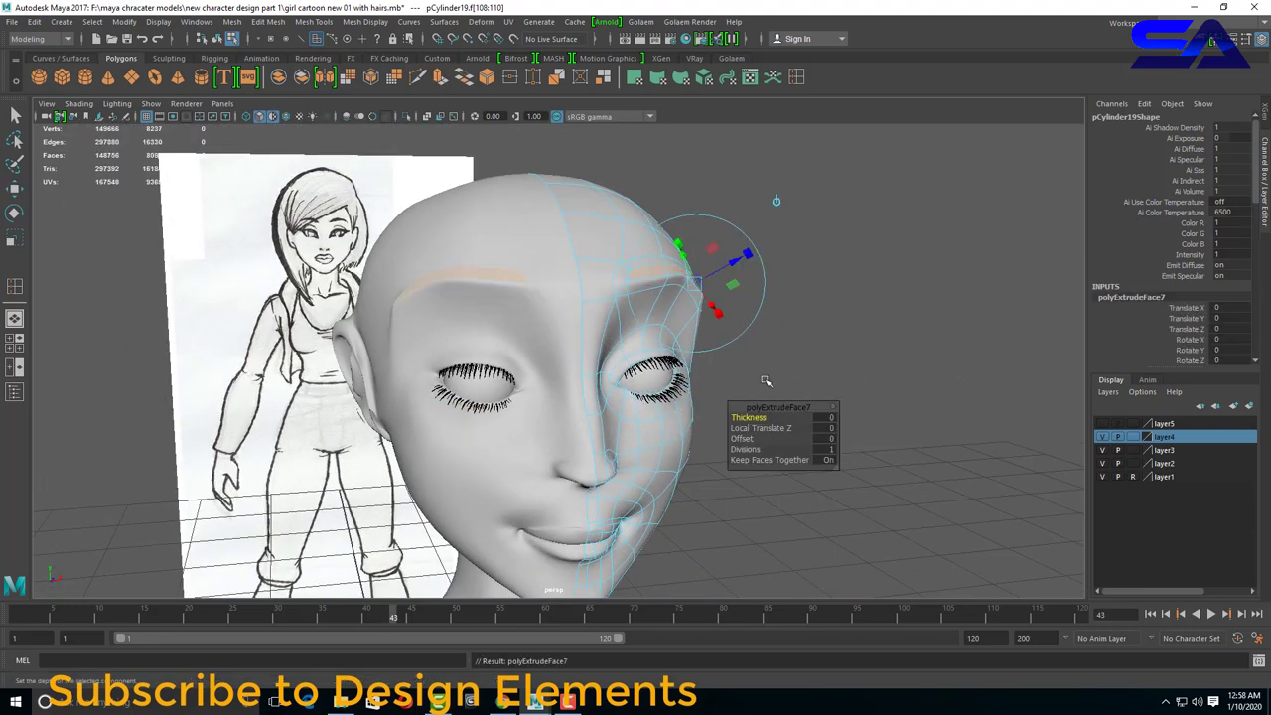
left_click_drag(752, 369, 764, 396, "alt")
Deselect the extruded brow and view the head beside the reference sketch.
key("r")
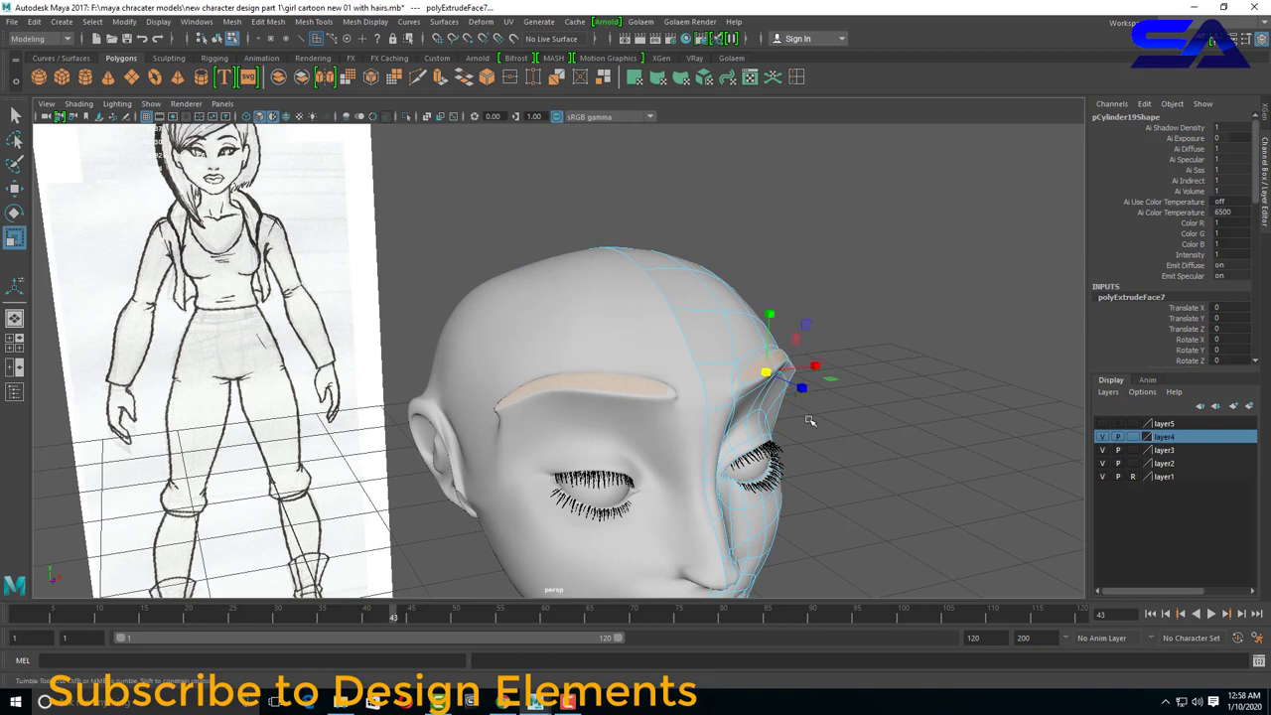
left_click_drag(811, 421, 786, 410, "alt")
middle_click_drag(679, 320, 678, 355, "alt")
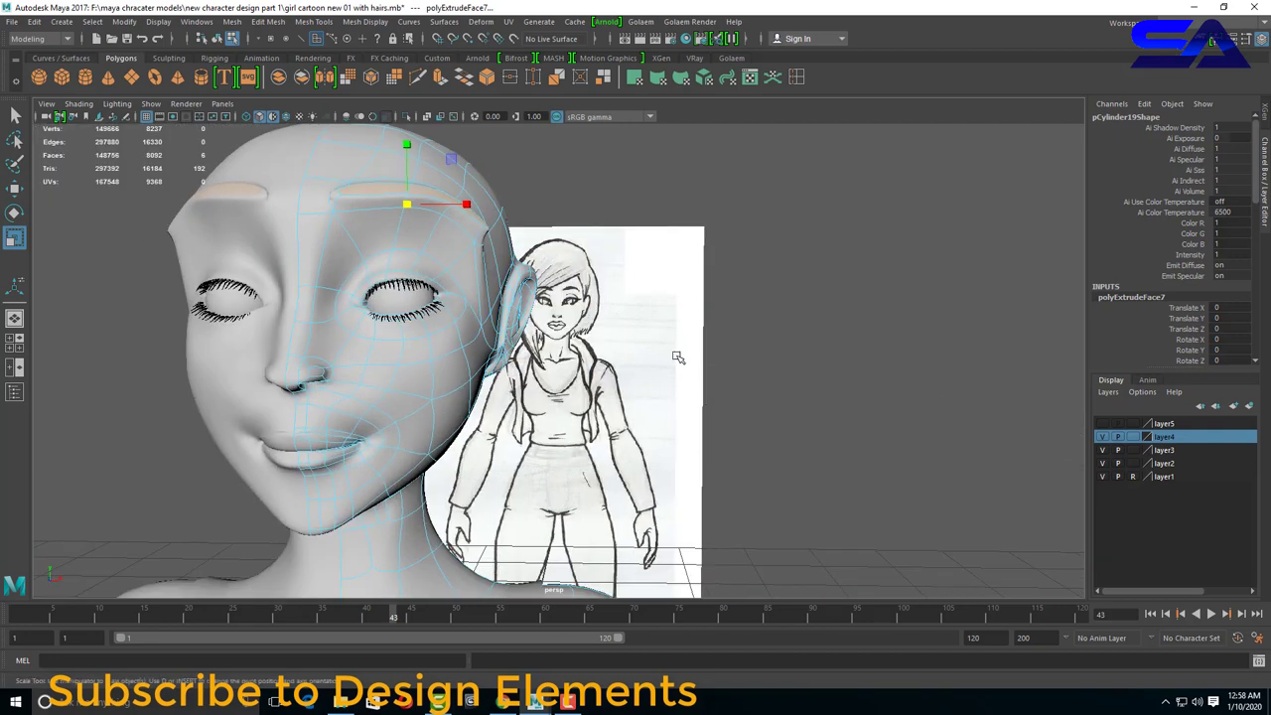
left_click(678, 354)
left_click_drag(679, 354, 368, 322, "alt")
right_click(368, 323)
In edge mode, nudge edges on the side of the head and ear, including e[232].
left_click(369, 284)
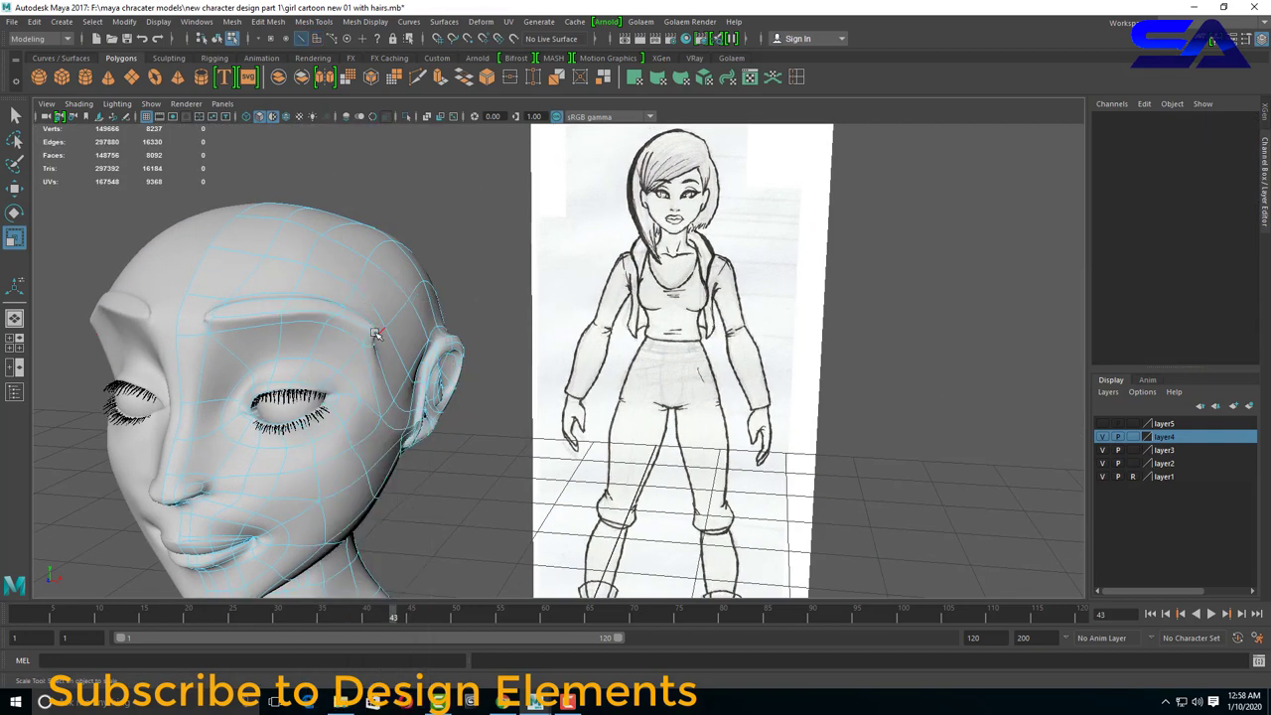
left_click(384, 350)
key("w")
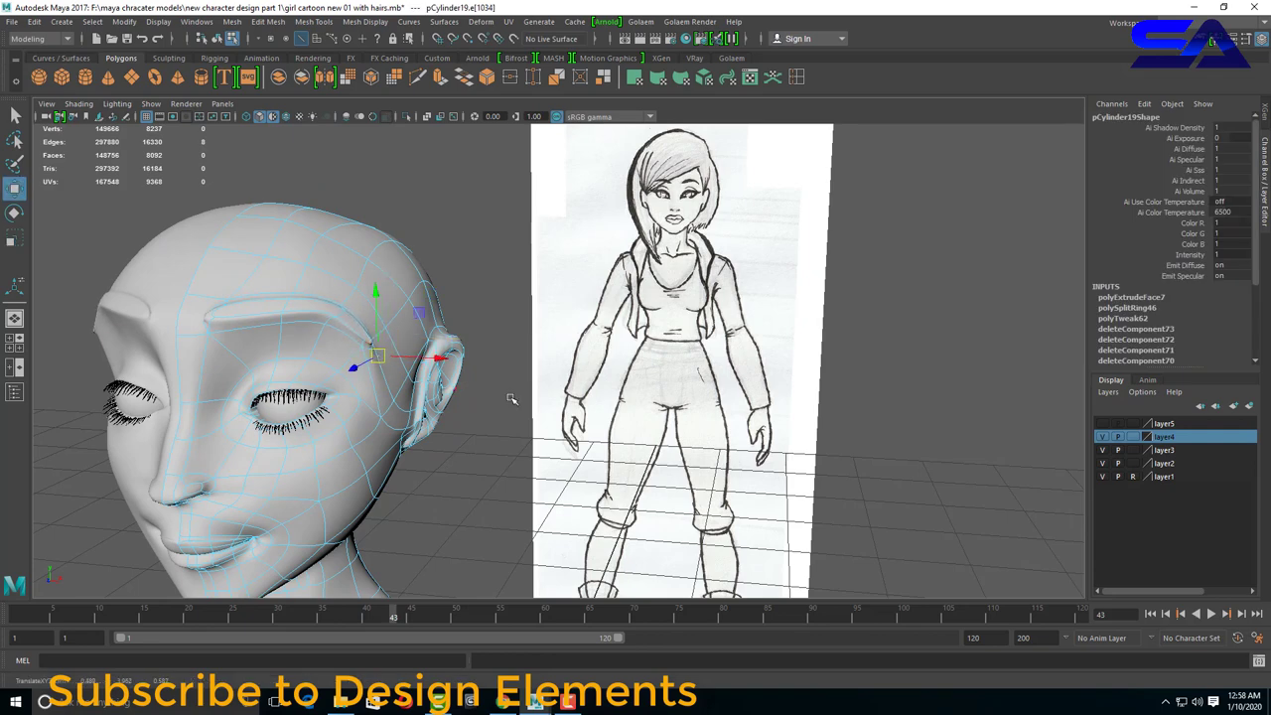
left_click(512, 398)
left_click(376, 357)
left_click(365, 327)
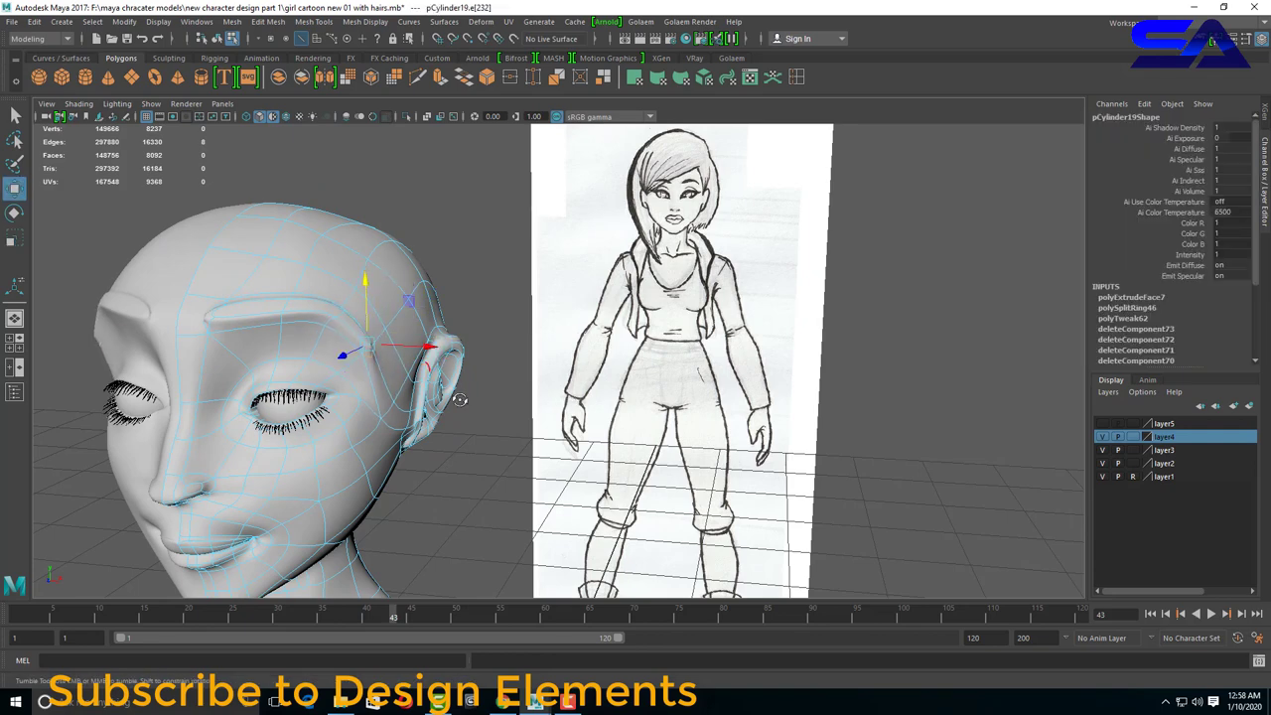
left_click_drag(460, 399, 567, 284, "alt")
left_click(524, 294)
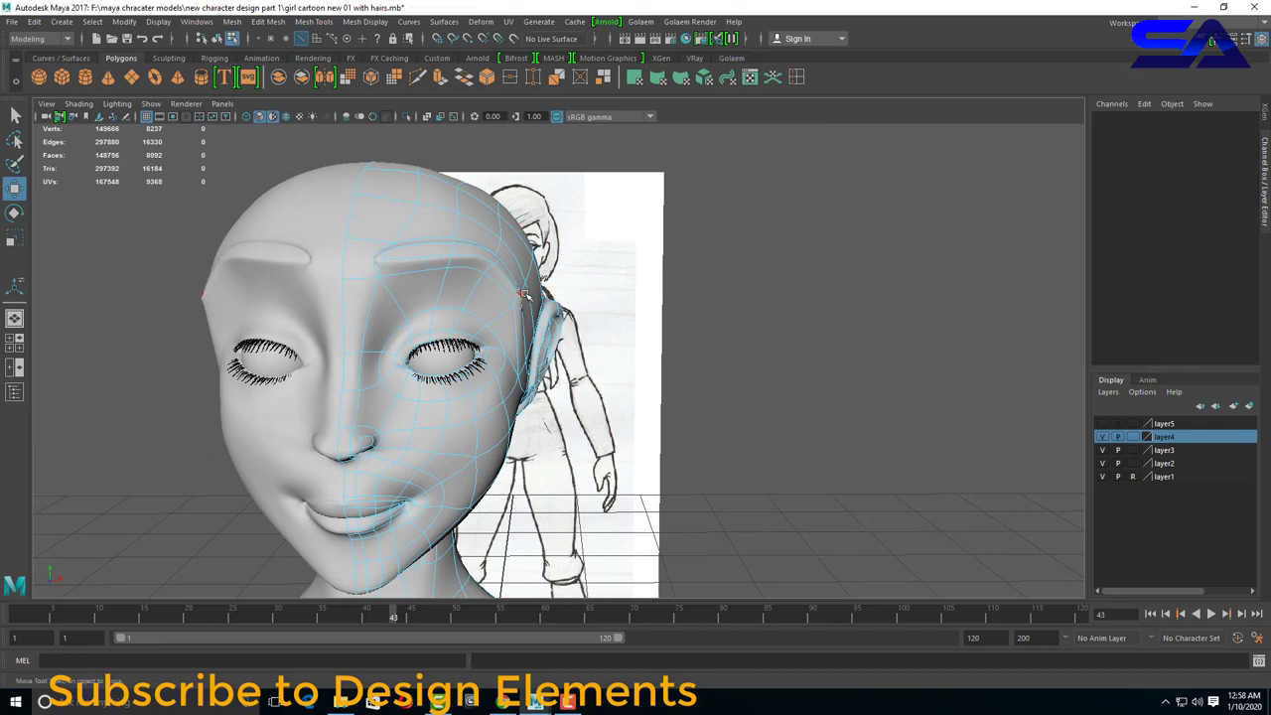
left_click(526, 296)
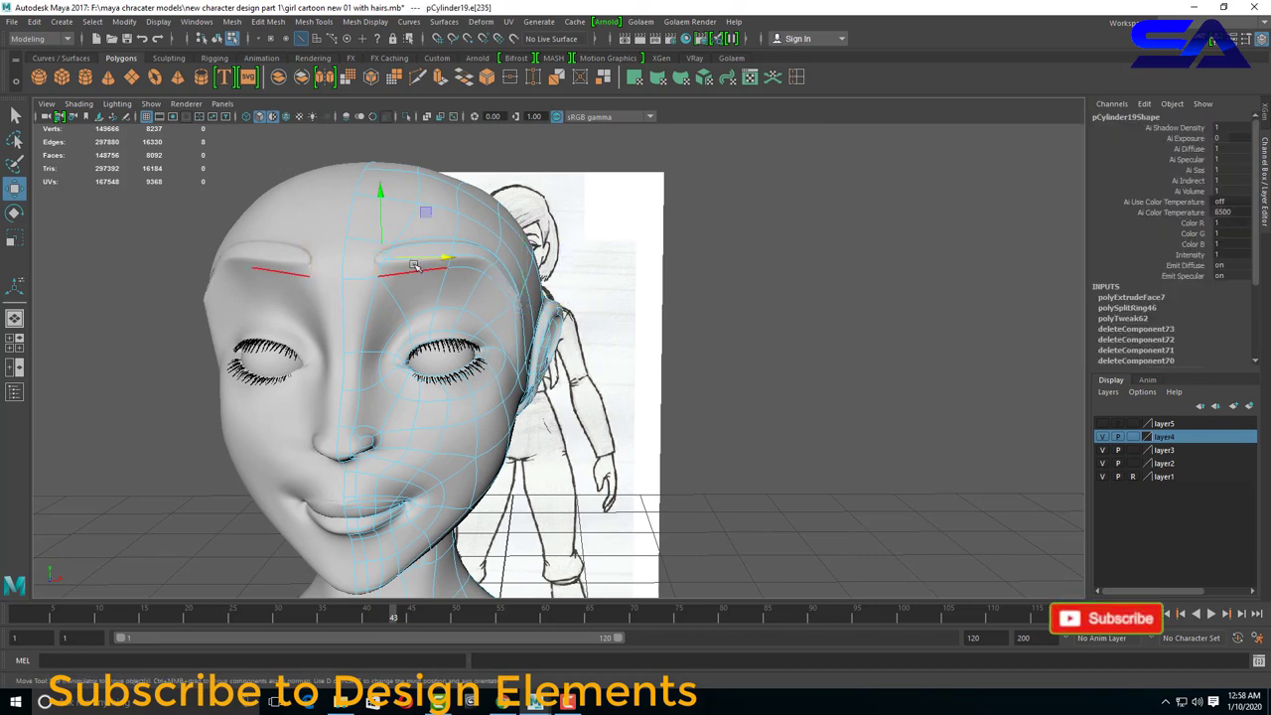
Move the brow and forehead edges to arch the eyebrows.
left_click(400, 258)
left_click_drag(405, 262, 298, 393, "alt")
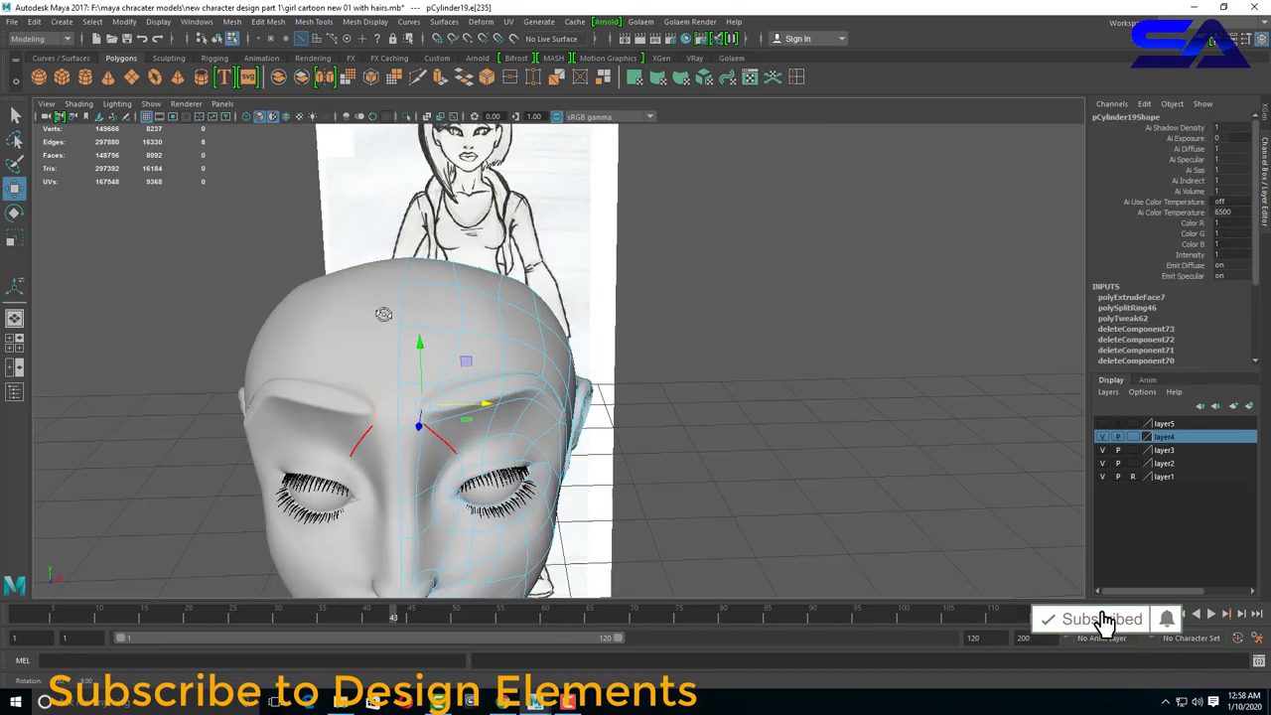
left_click(291, 398)
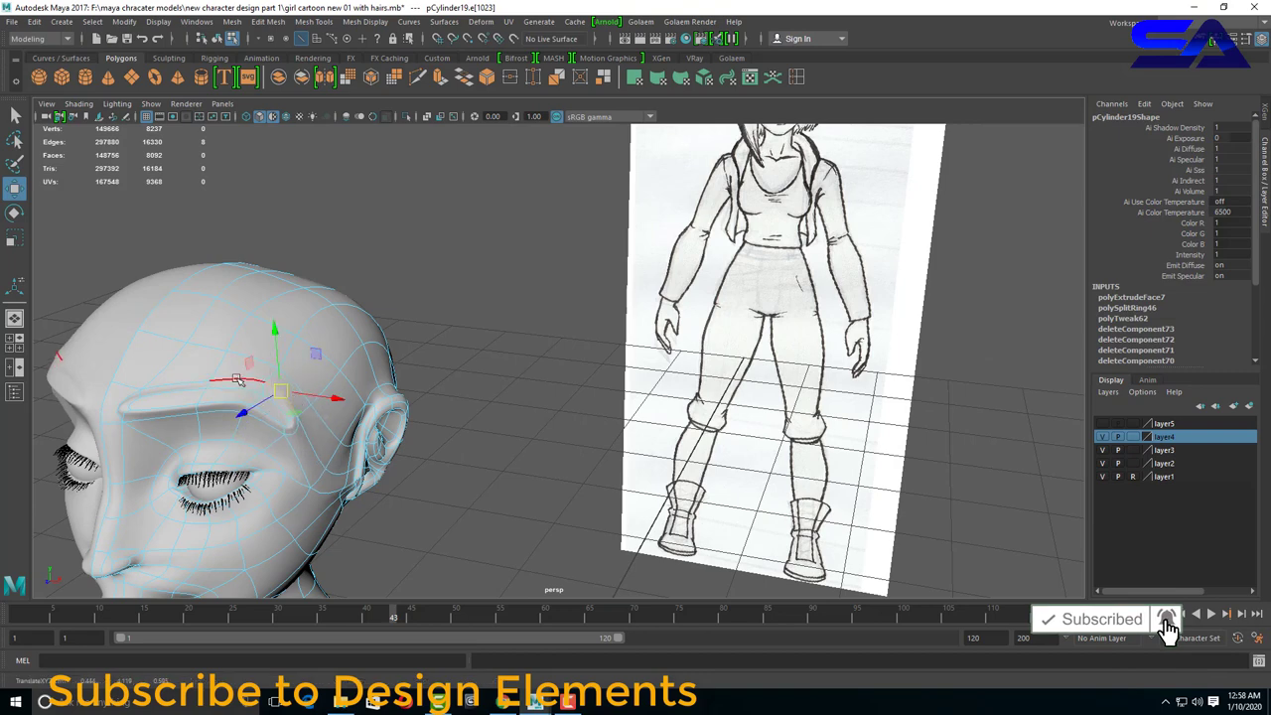
left_click(199, 380)
mouse_move(174, 382)
left_mouse_down("alt")
mouse_move(290, 398)
mouse_move(537, 347)
left_mouse_up("alt")
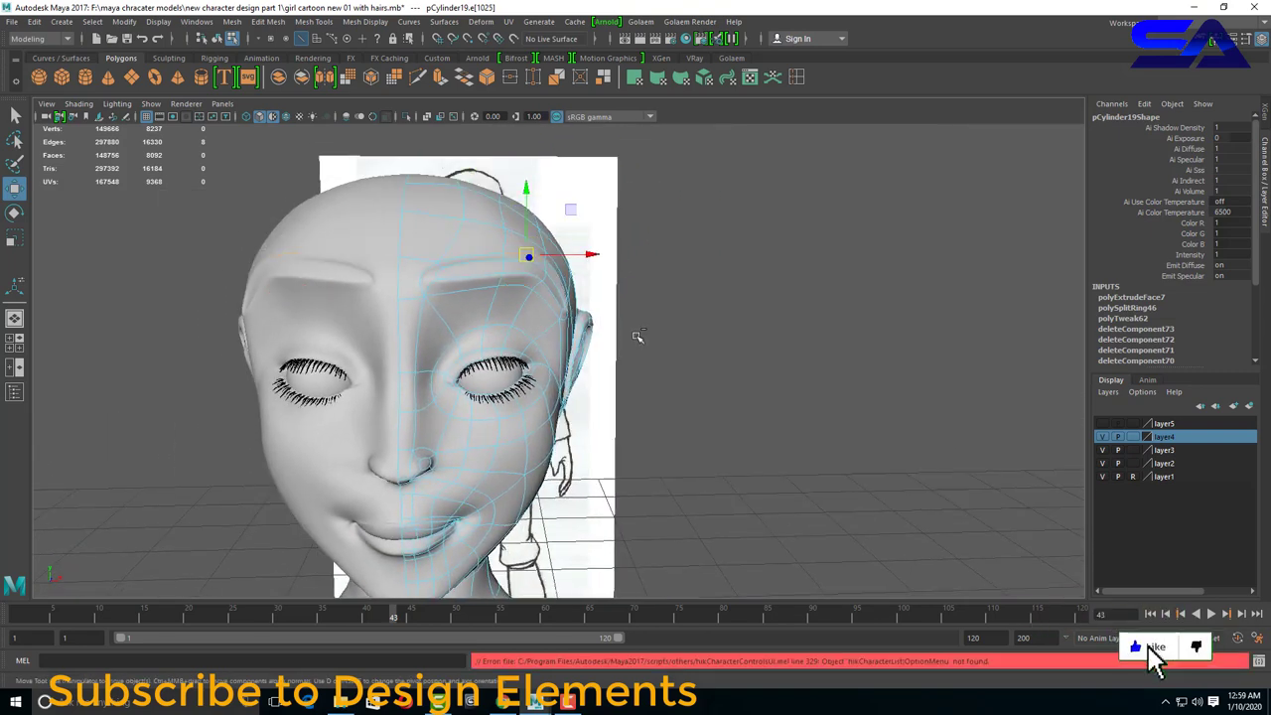
left_click(459, 276)
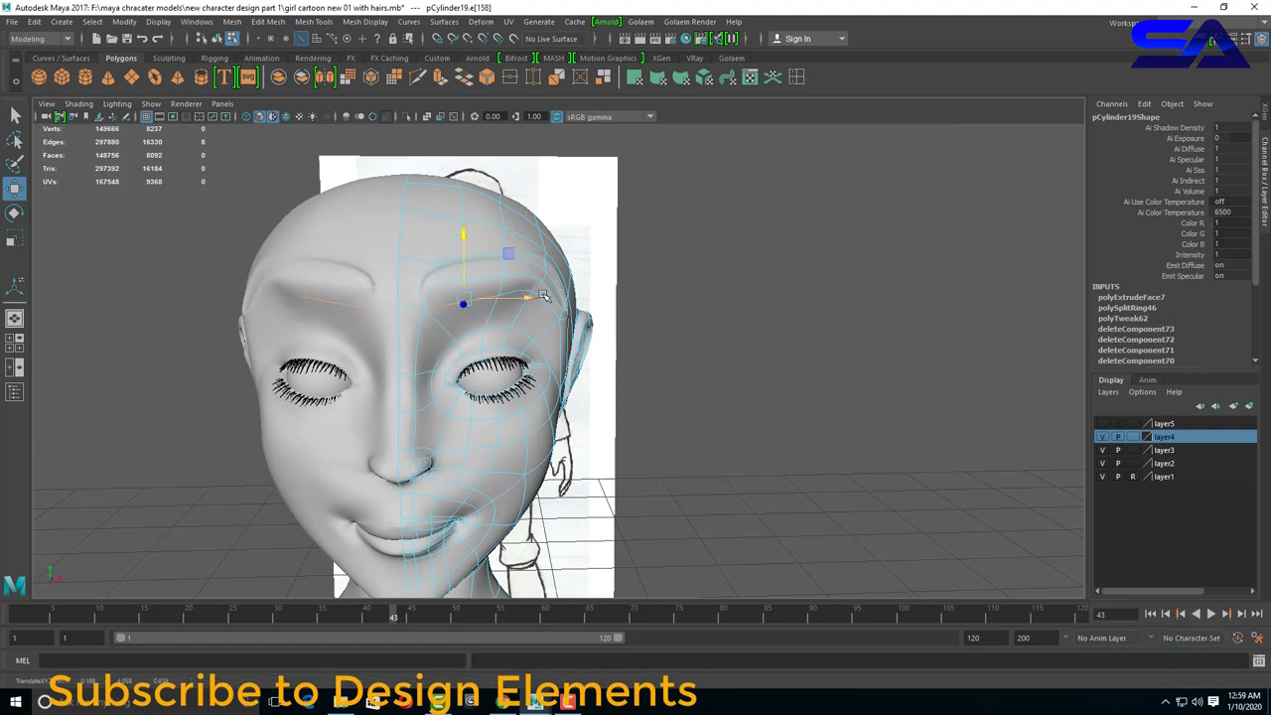
left_click(546, 288)
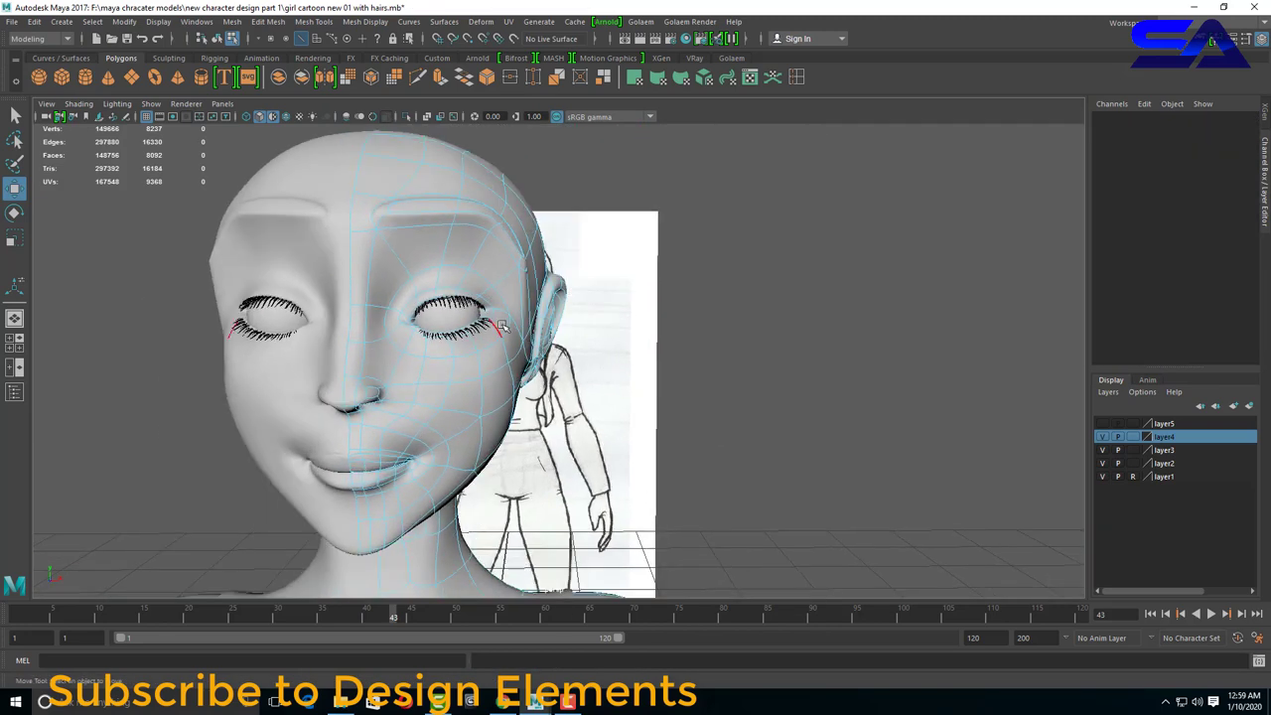
Adjust the outer eye-corner and ear edges, tapering the brows toward the temples.
left_click(528, 333)
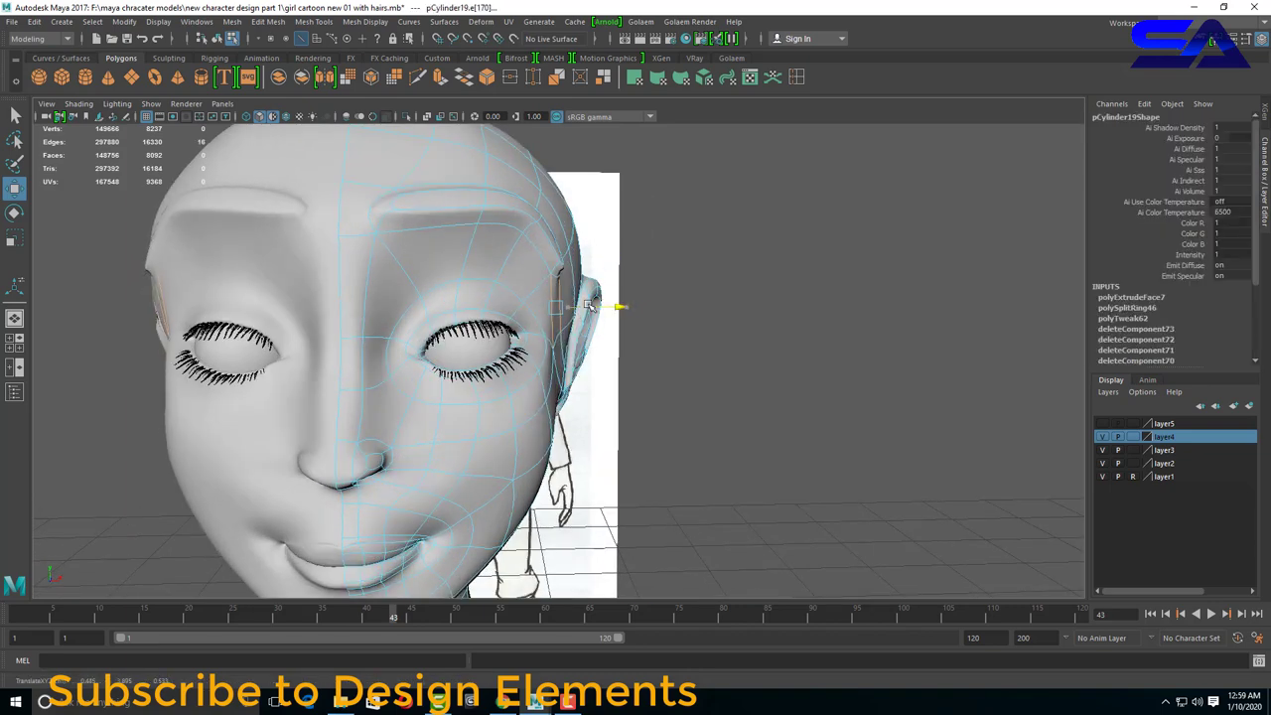
left_click_drag(586, 314, 611, 379, "alt")
left_click(415, 395)
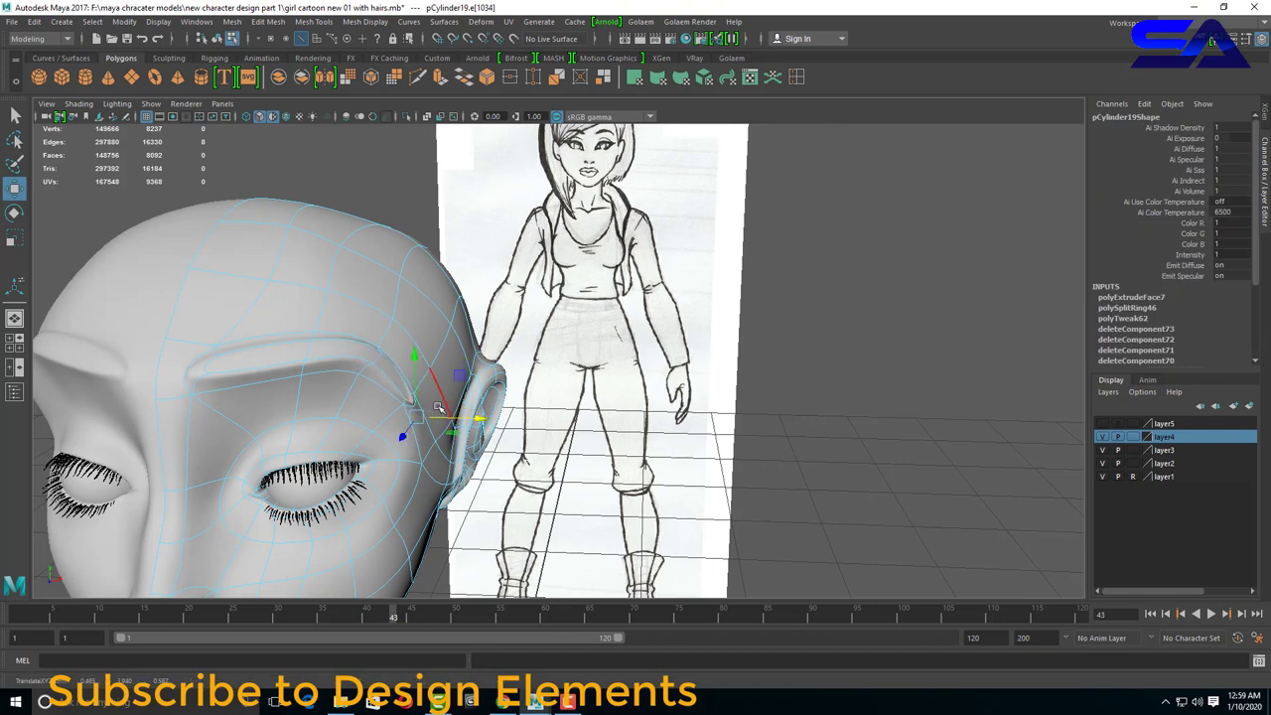
left_click_drag(438, 407, 497, 404, "alt")
left_click(845, 418)
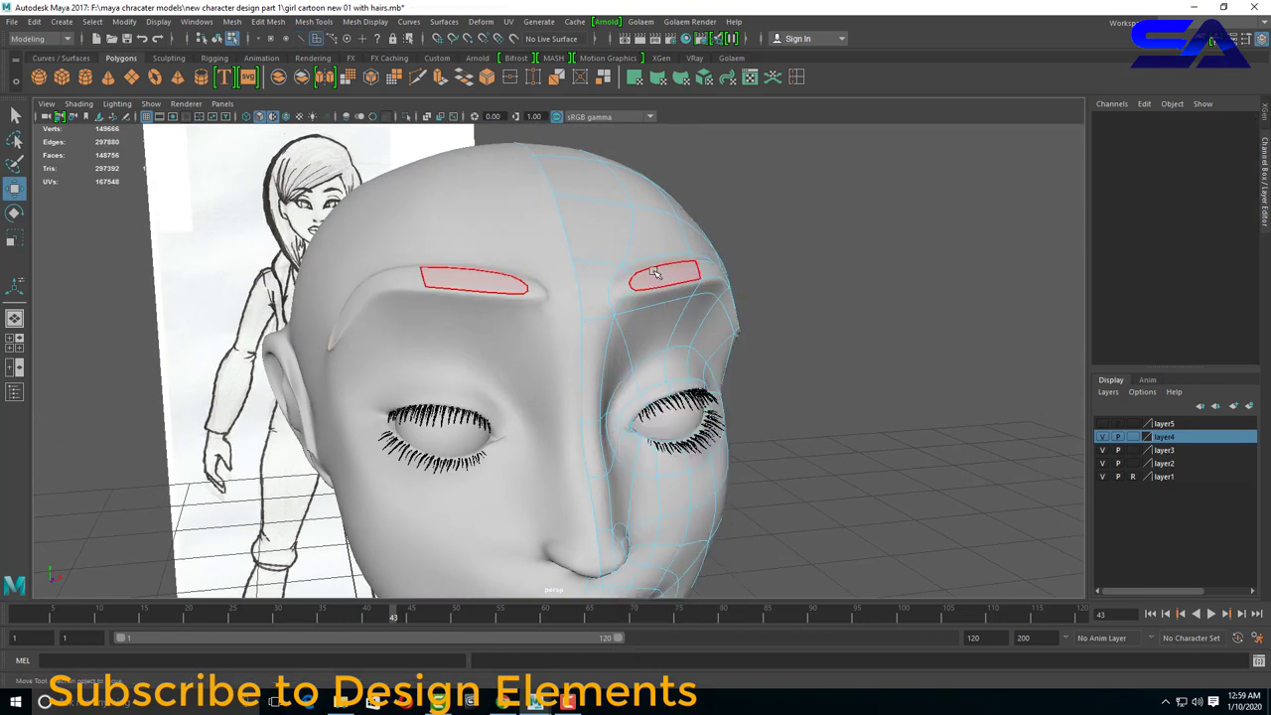
Assign the existing vRayMtl1 material to the eyebrow faces on both sides.
left_click(670, 280)
mouse_move(814, 351)
left_mouse_down("alt")
mouse_move(482, 317)
mouse_move(962, 458)
mouse_move(963, 447)
mouse_move(880, 477)
mouse_move(871, 446)
left_mouse_up("alt")
left_click(493, 331, "shift")
right_click_drag(489, 201, 490, 236, "shift")
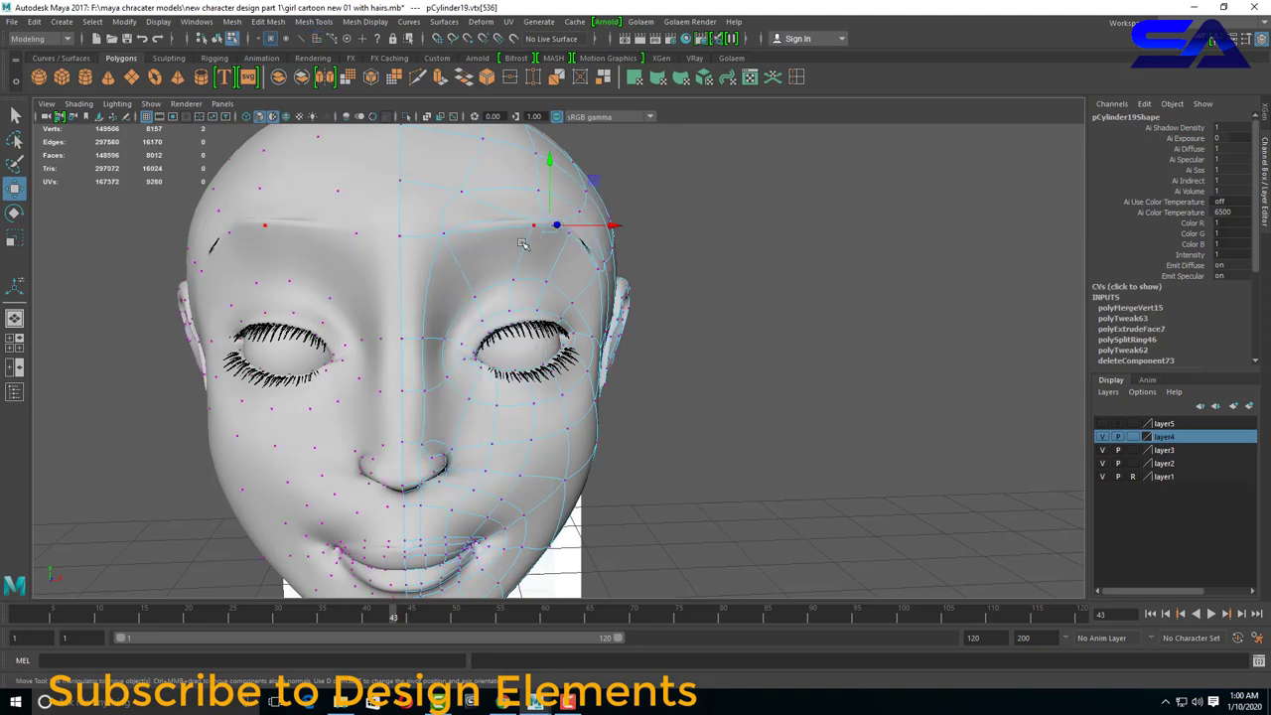
right_click(494, 196)
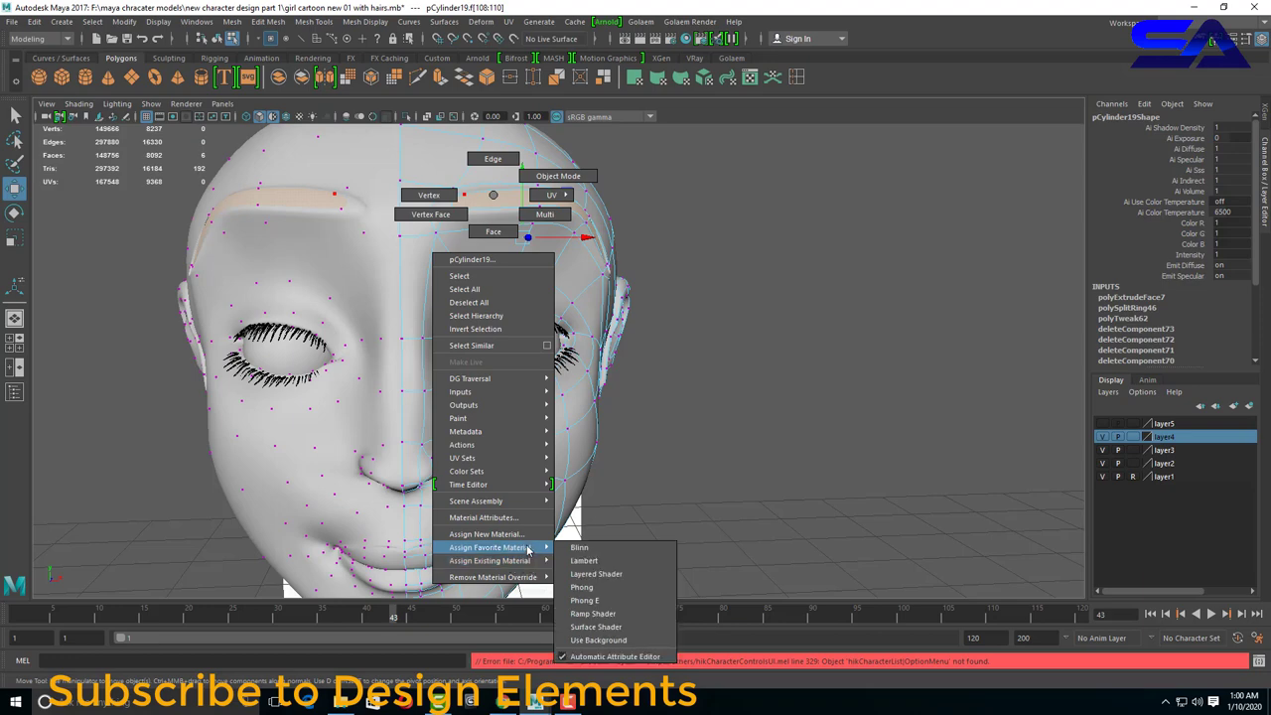
mouse_move(490, 560)
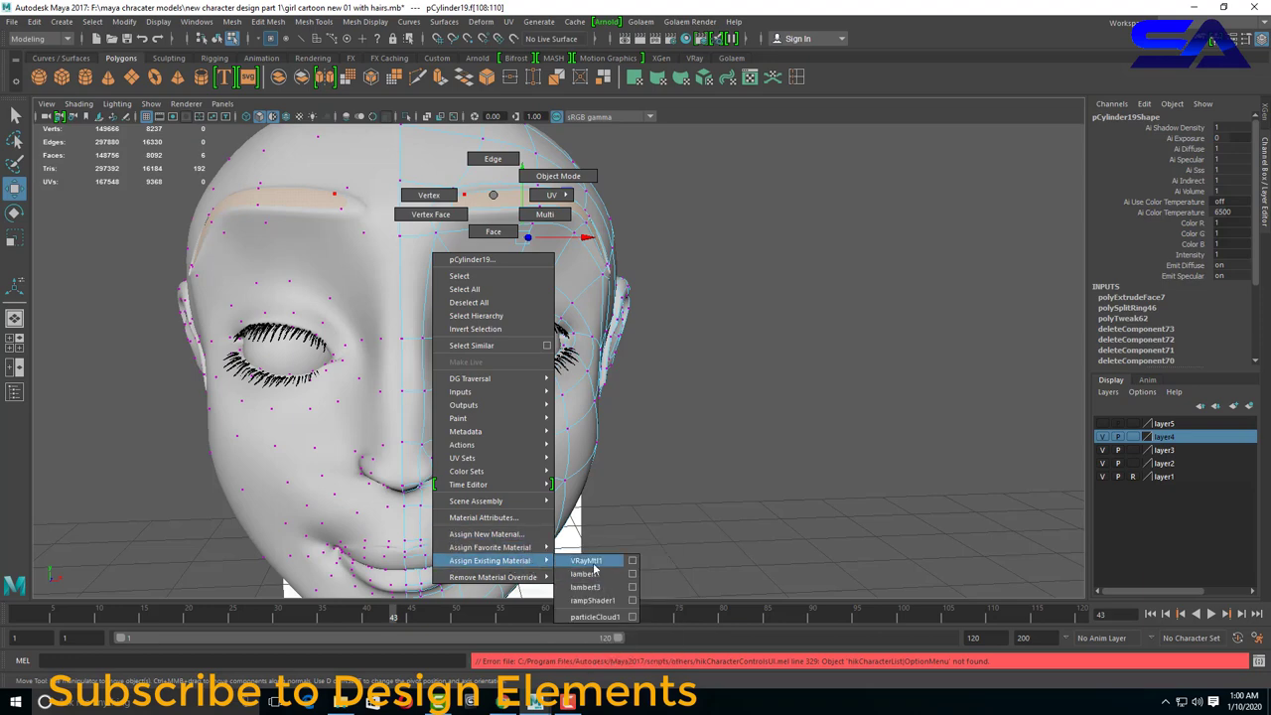
left_click(594, 568)
Show the hair layer, then undo three steps to remove the eyebrow ridges.
mouse_move(650, 472)
left_mouse_down("alt")
mouse_move(666, 383)
mouse_move(802, 411)
mouse_move(744, 444)
mouse_move(854, 417)
left_mouse_up("alt")
scroll(744, 444, "down", 3)
left_click(1103, 423)
left_click_drag(939, 418, 635, 417, "alt")
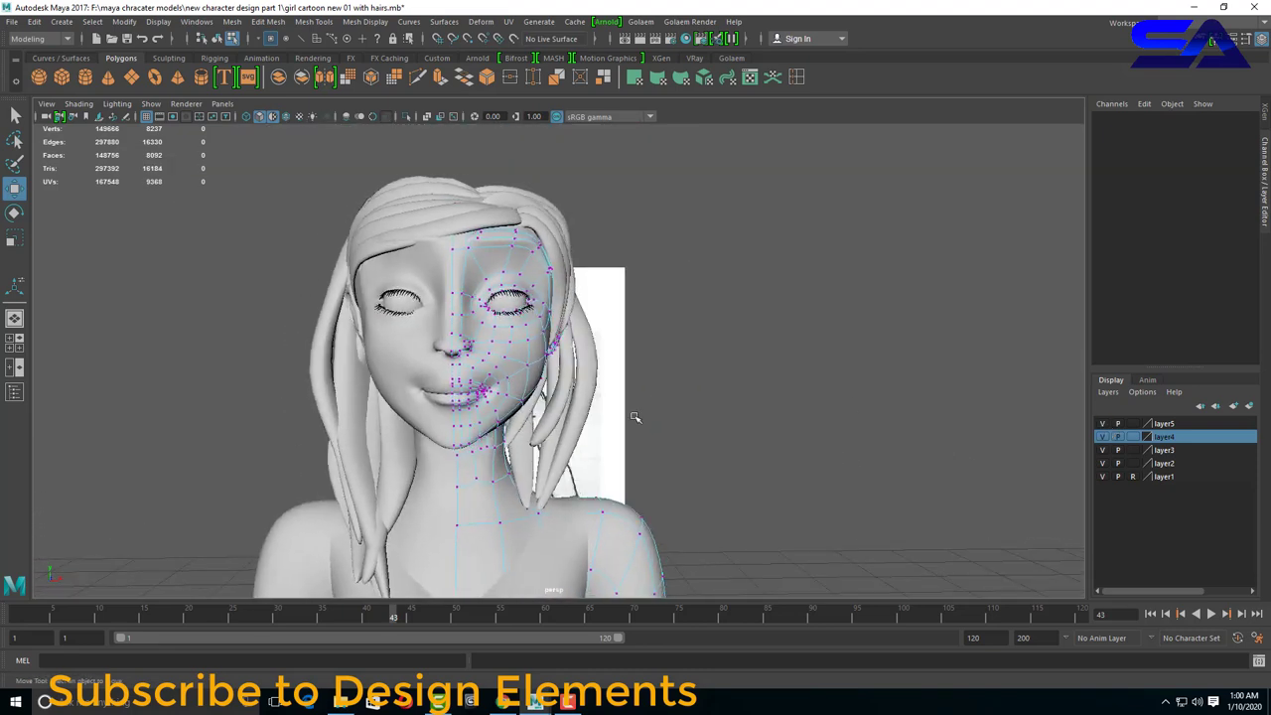
key("ctrl+z")
key("ctrl+z")
key("ctrl+z")
key("ctrl+z")
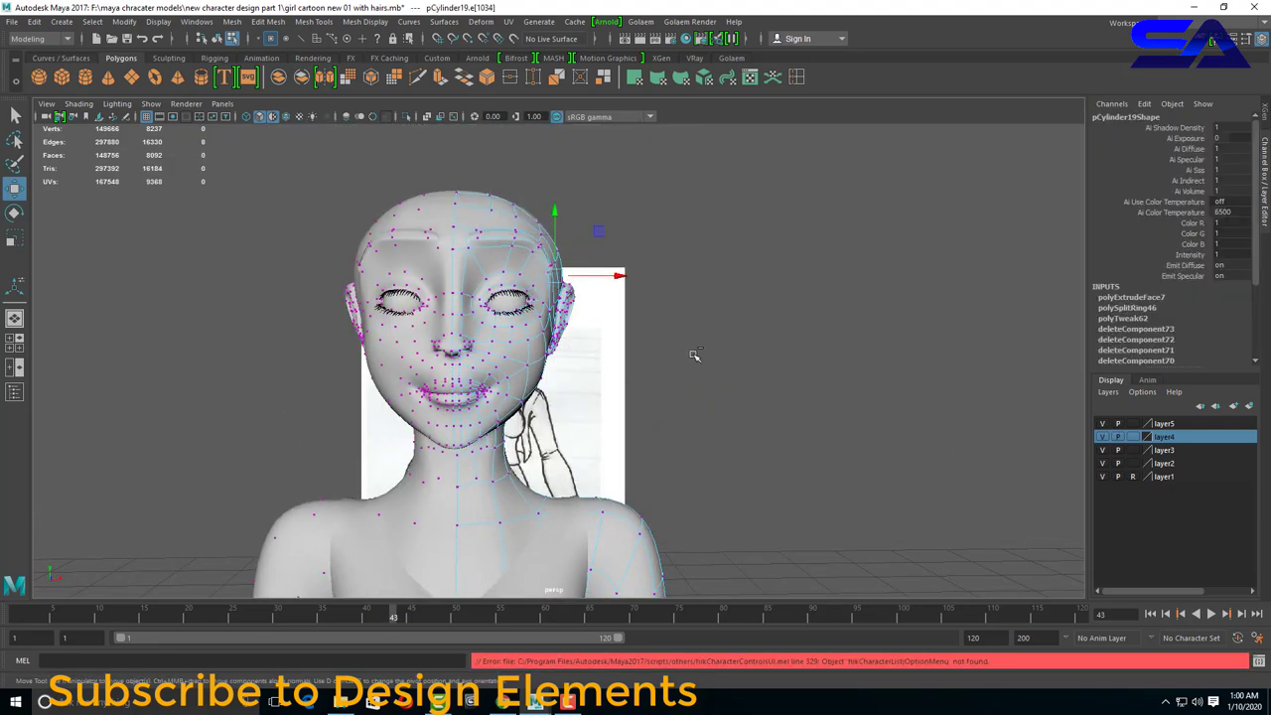
key("ctrl+z")
key("ctrl+z")
key("ctrl+z")
key("ctrl+z")
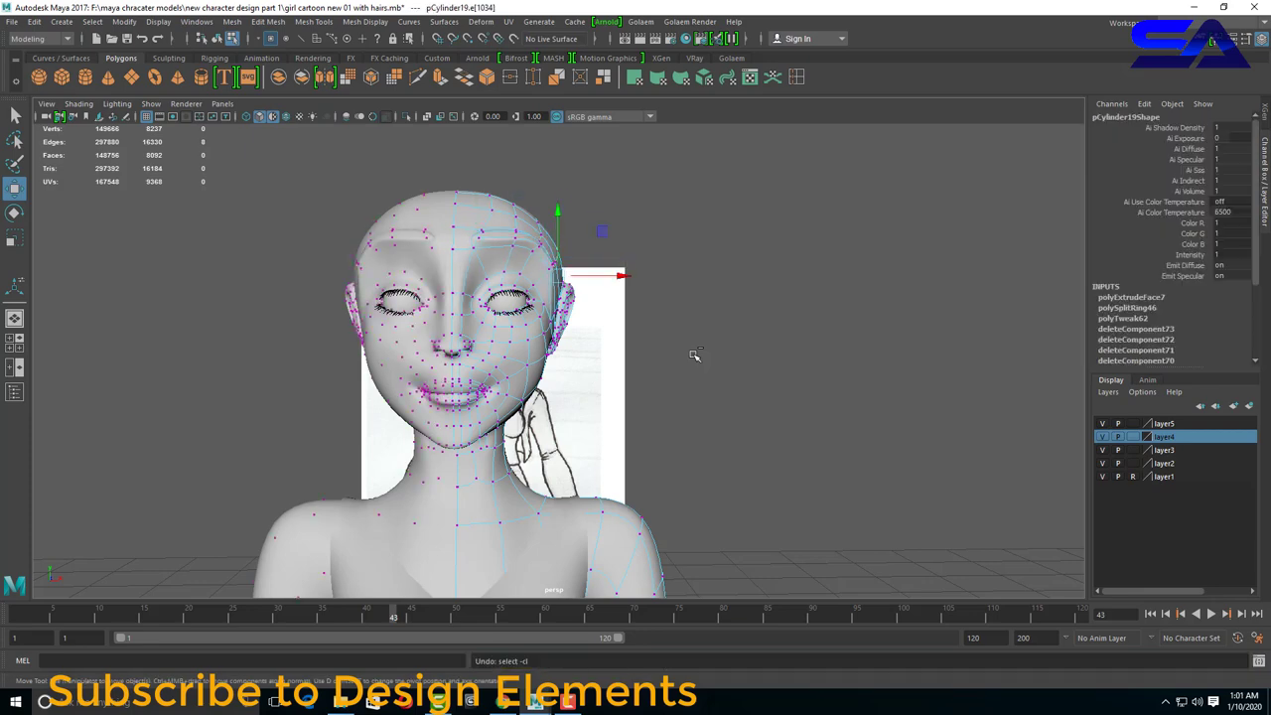
key("ctrl+z")
key("ctrl+z")
key("ctrl+z")
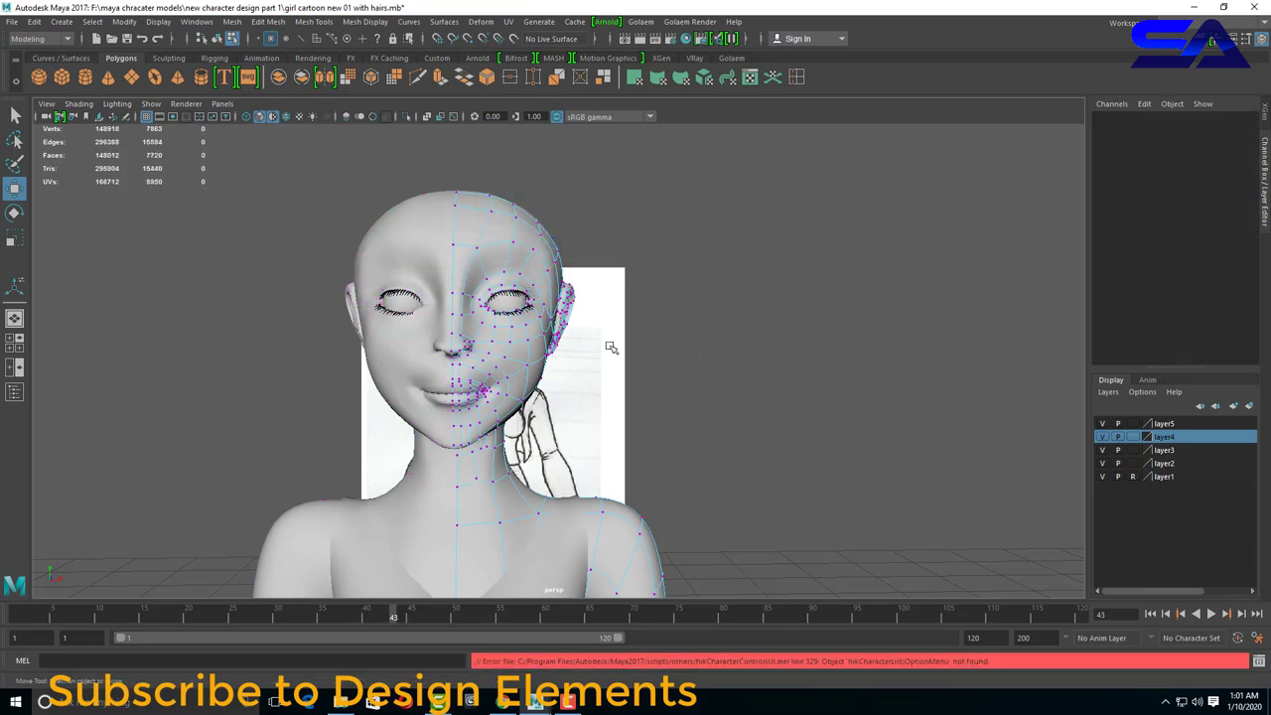
Make the hair layer visible again and return the head to object mode.
left_click(1102, 425)
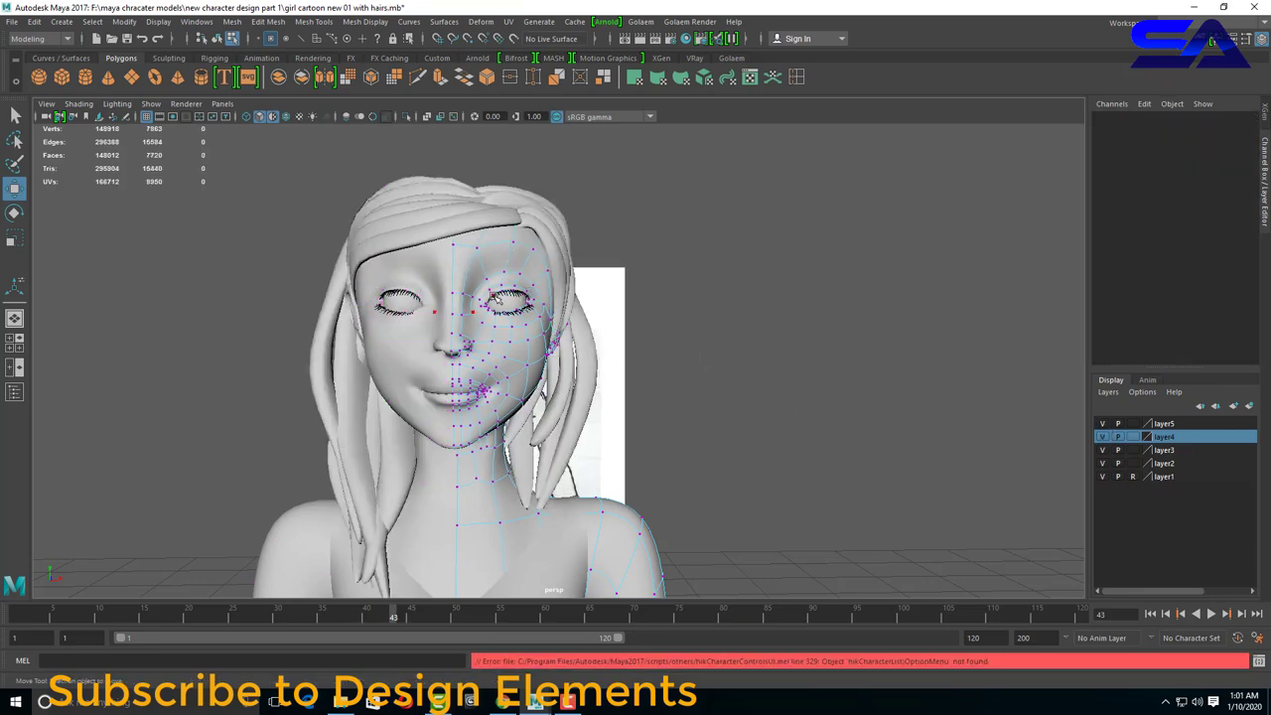
key("F8")
scroll(615, 378, "down", 3)
mouse_move(616, 377)
left_mouse_down("alt")
mouse_move(630, 406)
mouse_move(617, 486)
mouse_move(568, 429)
left_mouse_up("alt")
Mirror the torso half pCube1 across X into a full torso.
left_click(568, 429)
mouse_move(485, 434)
left_mouse_down("alt")
mouse_move(535, 461)
mouse_move(509, 436)
left_mouse_up("alt")
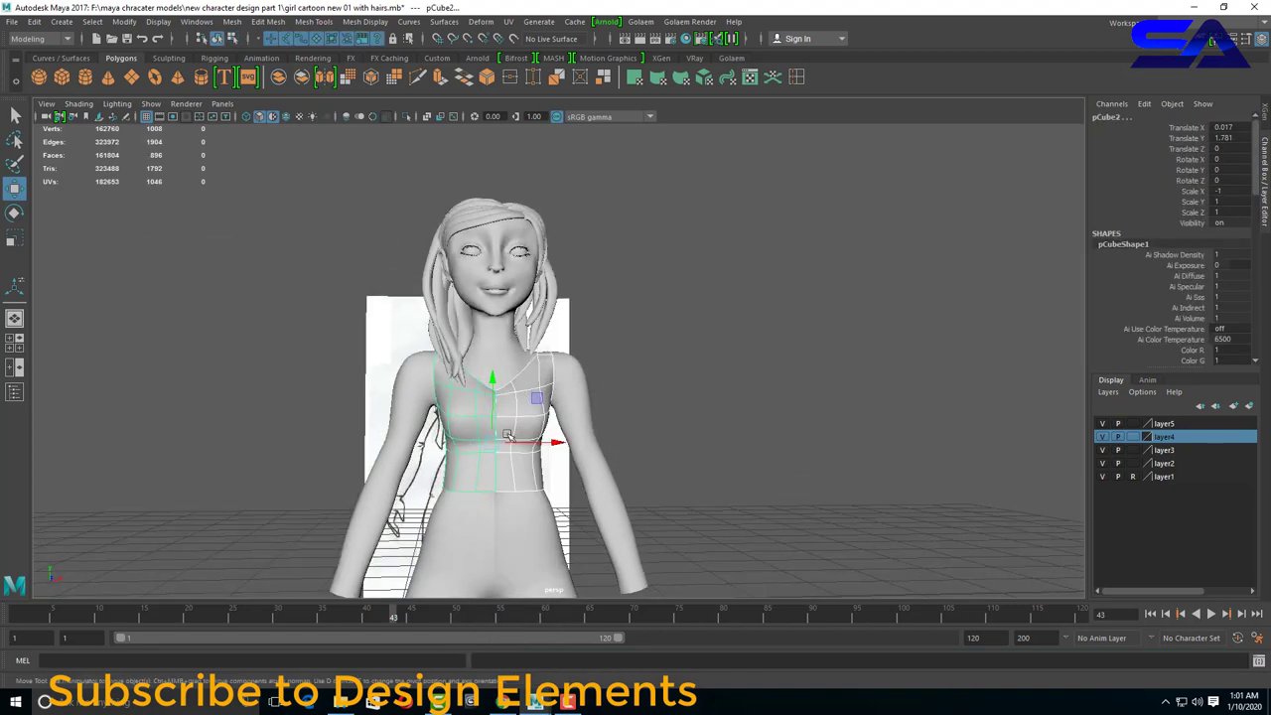
left_click(625, 449)
left_click(478, 424)
left_click(552, 449)
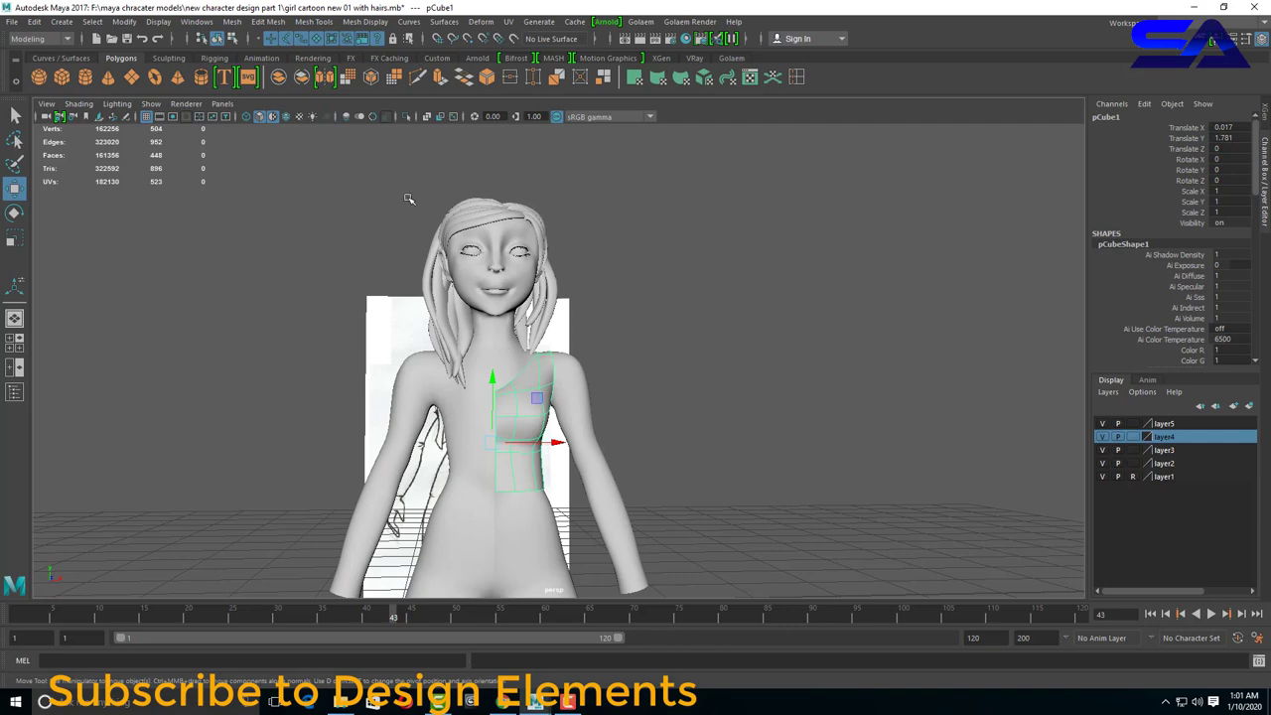
scroll(444, 227, "up", 3)
mouse_move(444, 228)
left_mouse_down("alt")
mouse_move(427, 303)
mouse_move(462, 298)
left_mouse_up("alt")
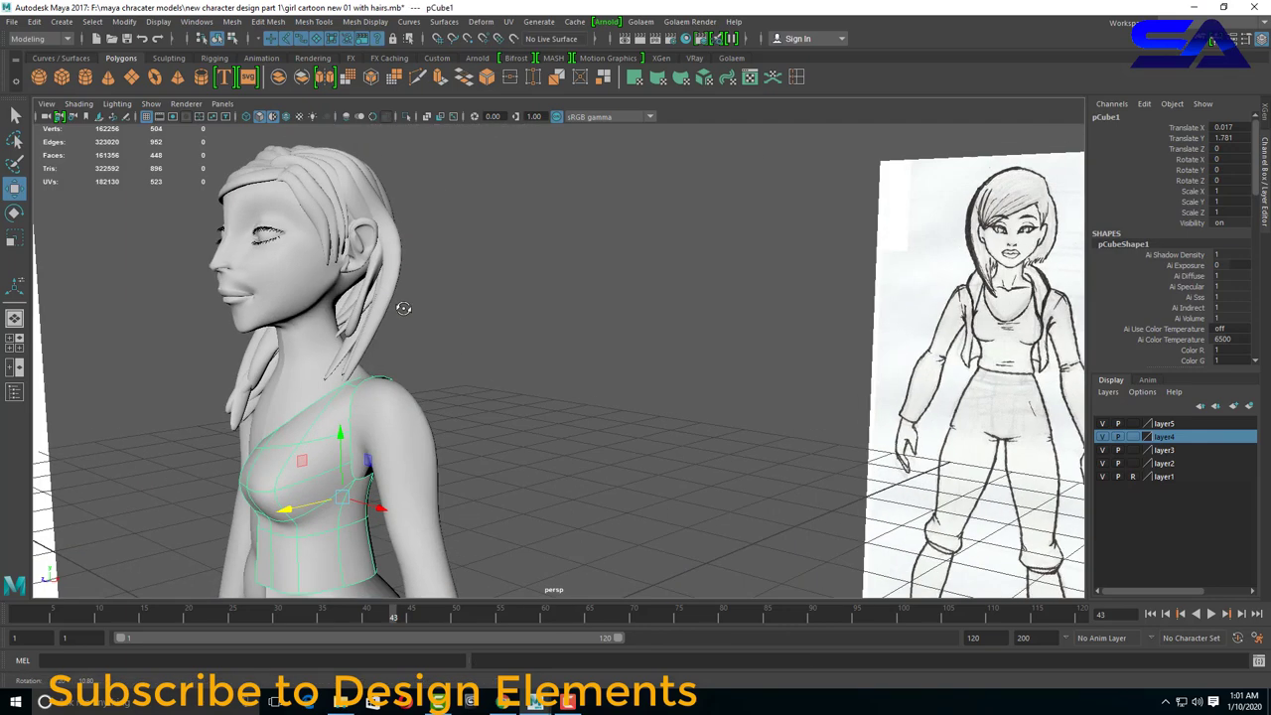
scroll(472, 316, "down", 2)
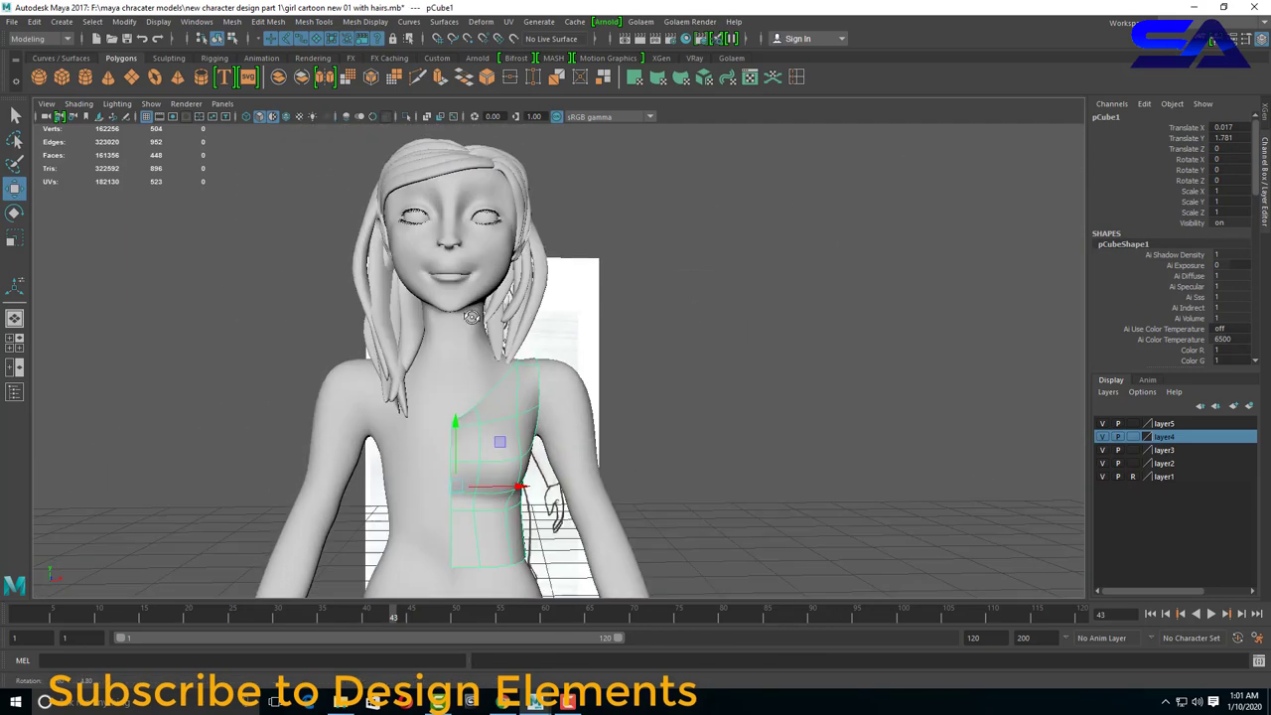
left_click(331, 86)
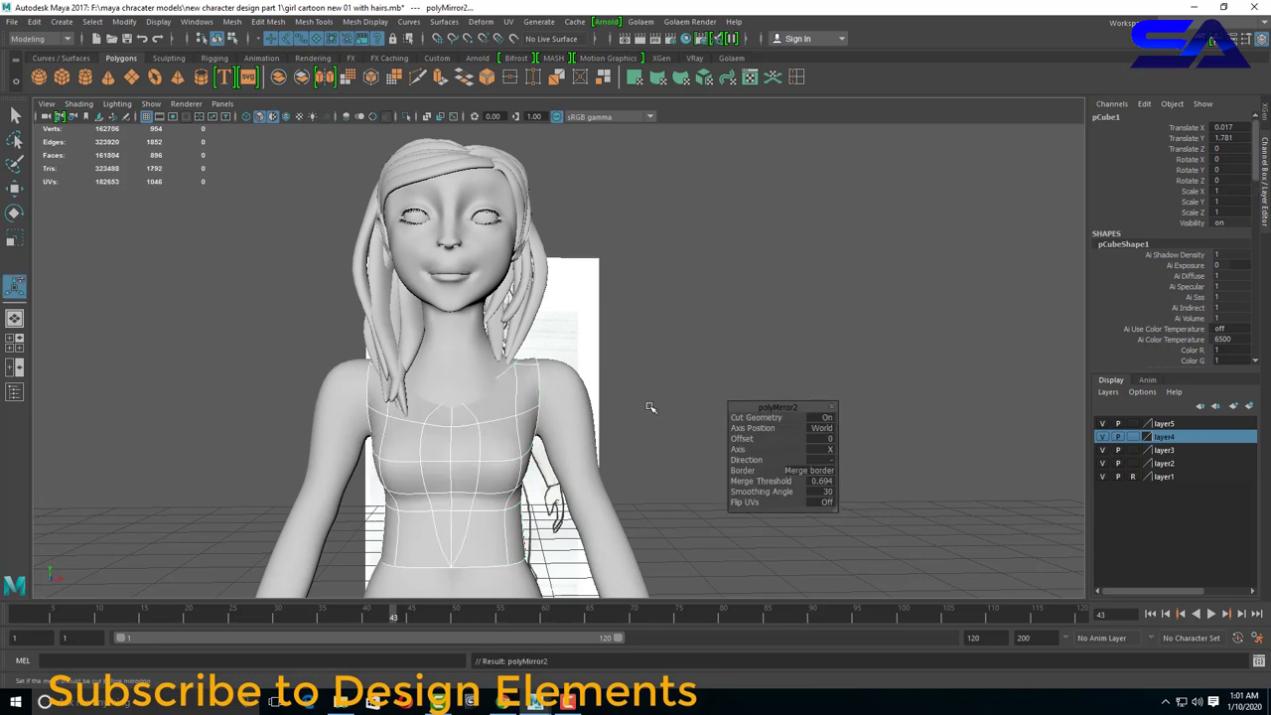
key("w")
left_click(686, 357)
Mirror the half body pCylinder19 into a symmetric full body.
scroll(448, 298, "up", 3)
left_click(448, 270)
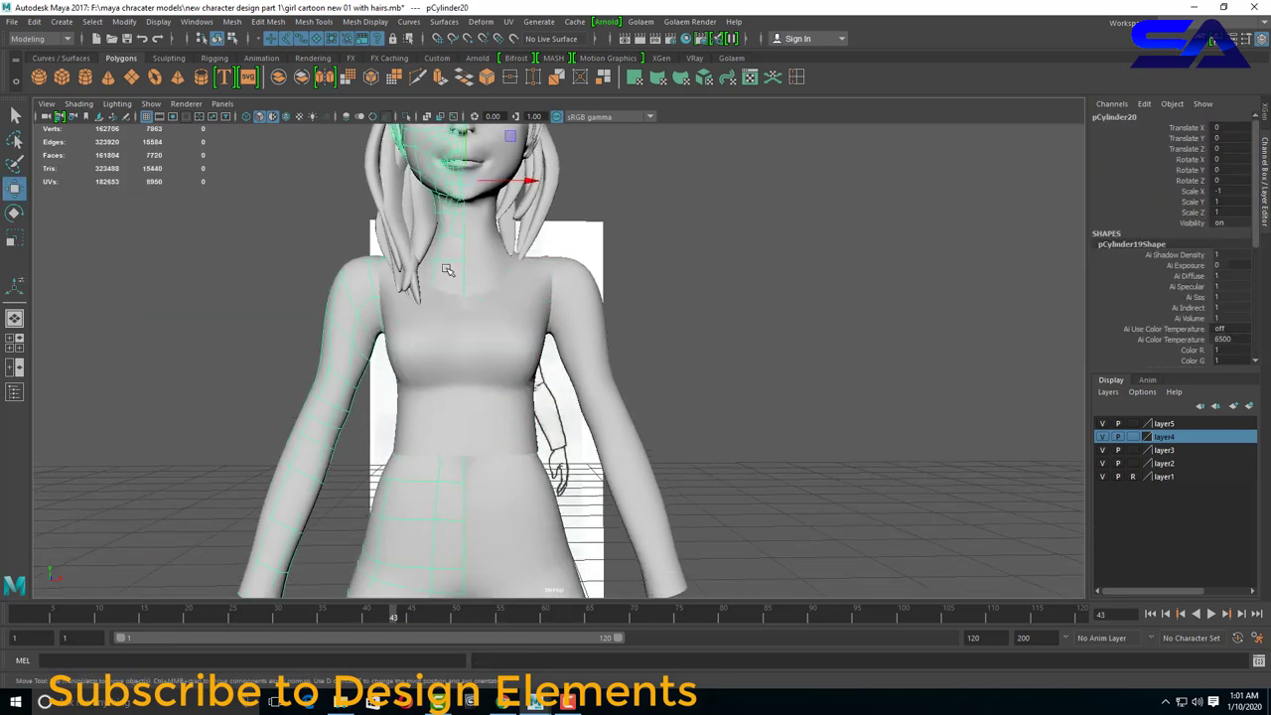
scroll(732, 378, "down", 2)
left_click_drag(689, 401, 681, 395, "alt")
left_click(681, 394)
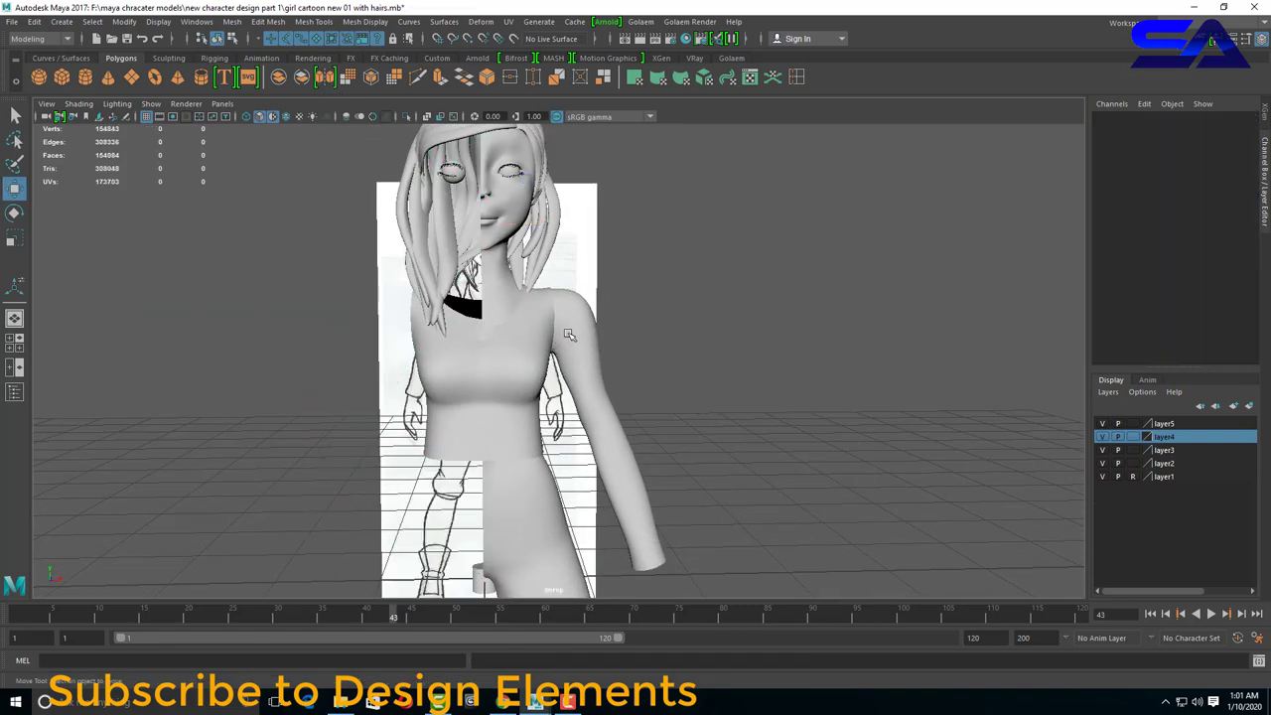
left_click(568, 335)
left_click(324, 84)
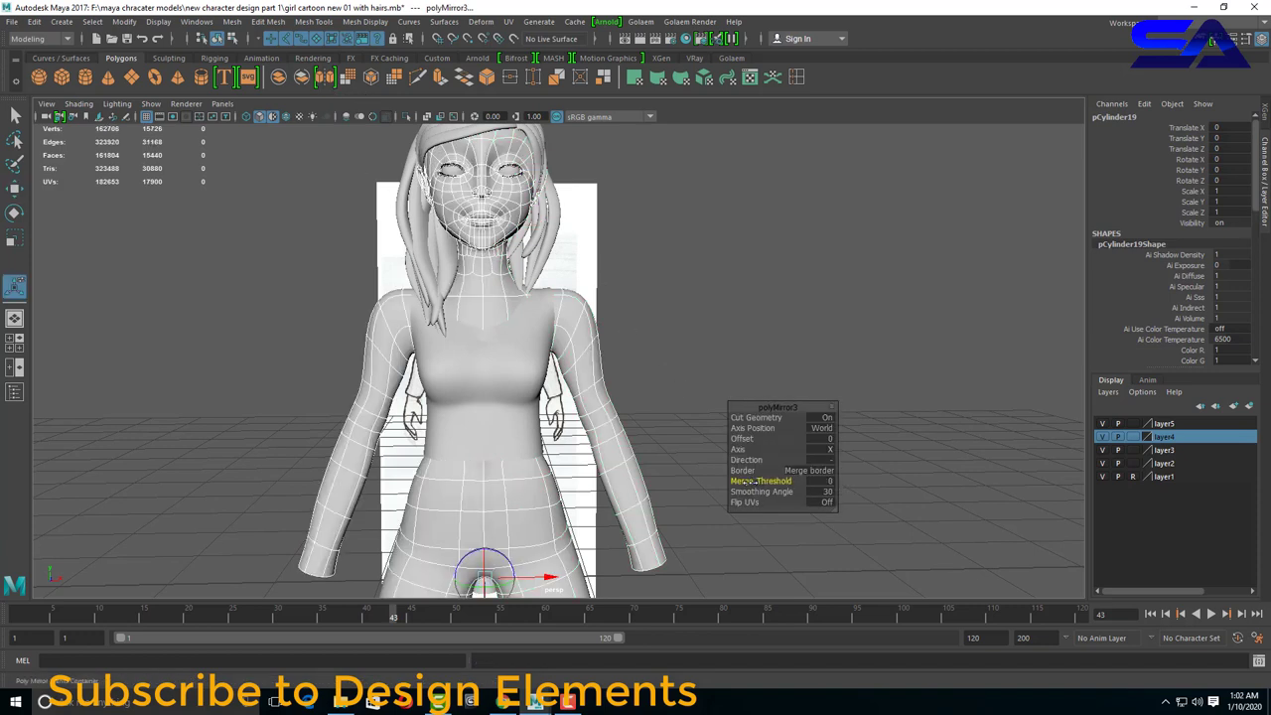
Frame the upper eyelash and try raising it, then undo the move.
scroll(588, 276, "up", 2)
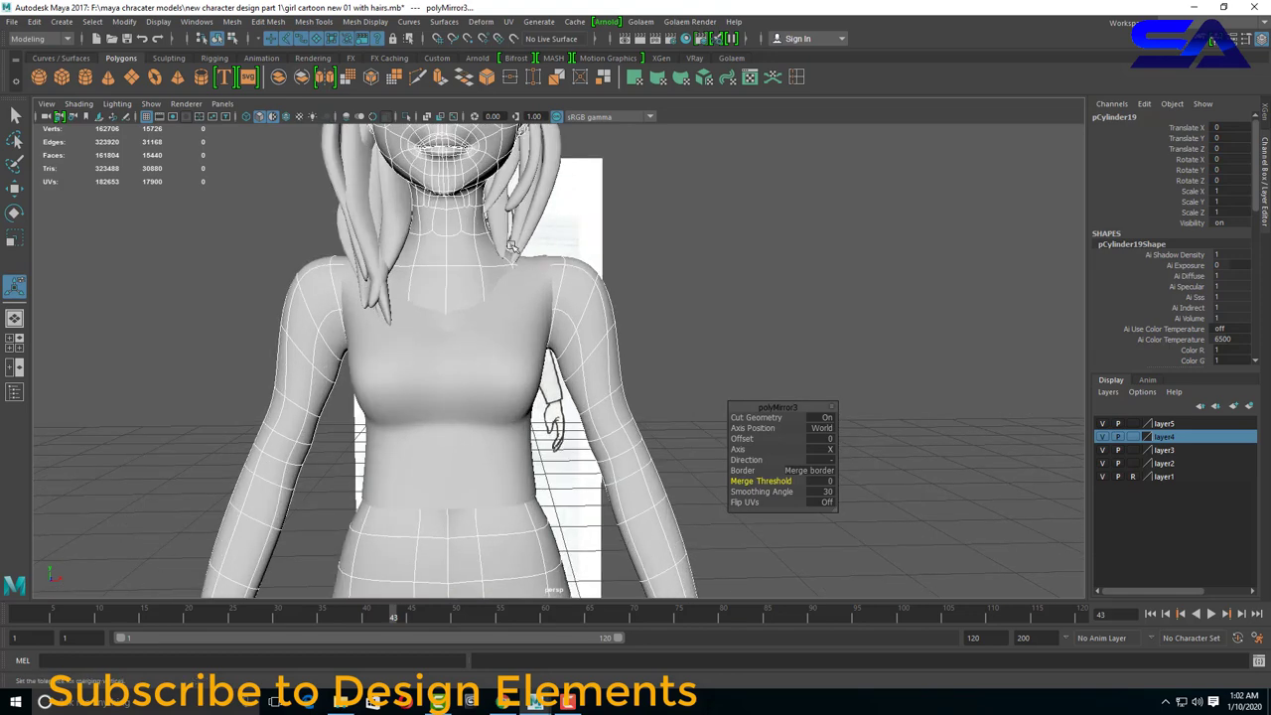
scroll(592, 276, "up", 2)
scroll(598, 277, "up", 2)
scroll(603, 278, "up", 1)
key("w")
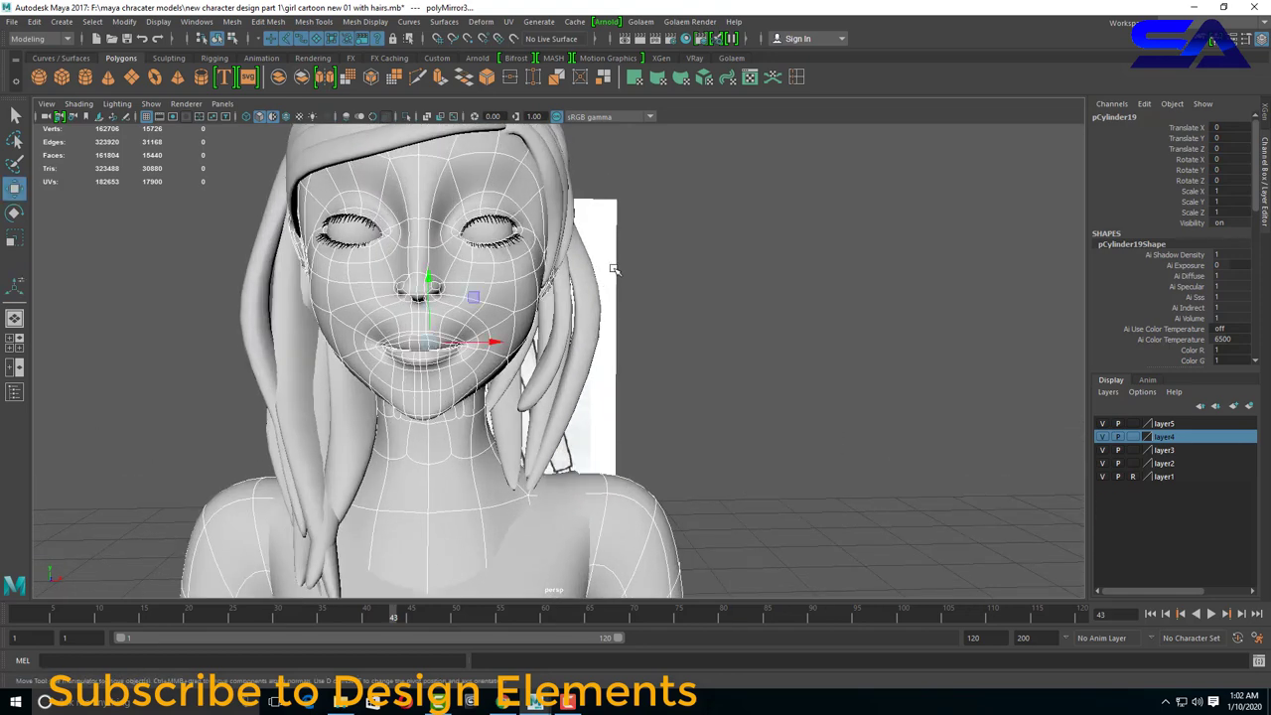
left_click(635, 278)
mouse_move(601, 320)
left_mouse_down("alt")
mouse_move(637, 331)
mouse_move(646, 413)
mouse_move(695, 452)
left_mouse_up("alt")
left_click(668, 441)
key("f")
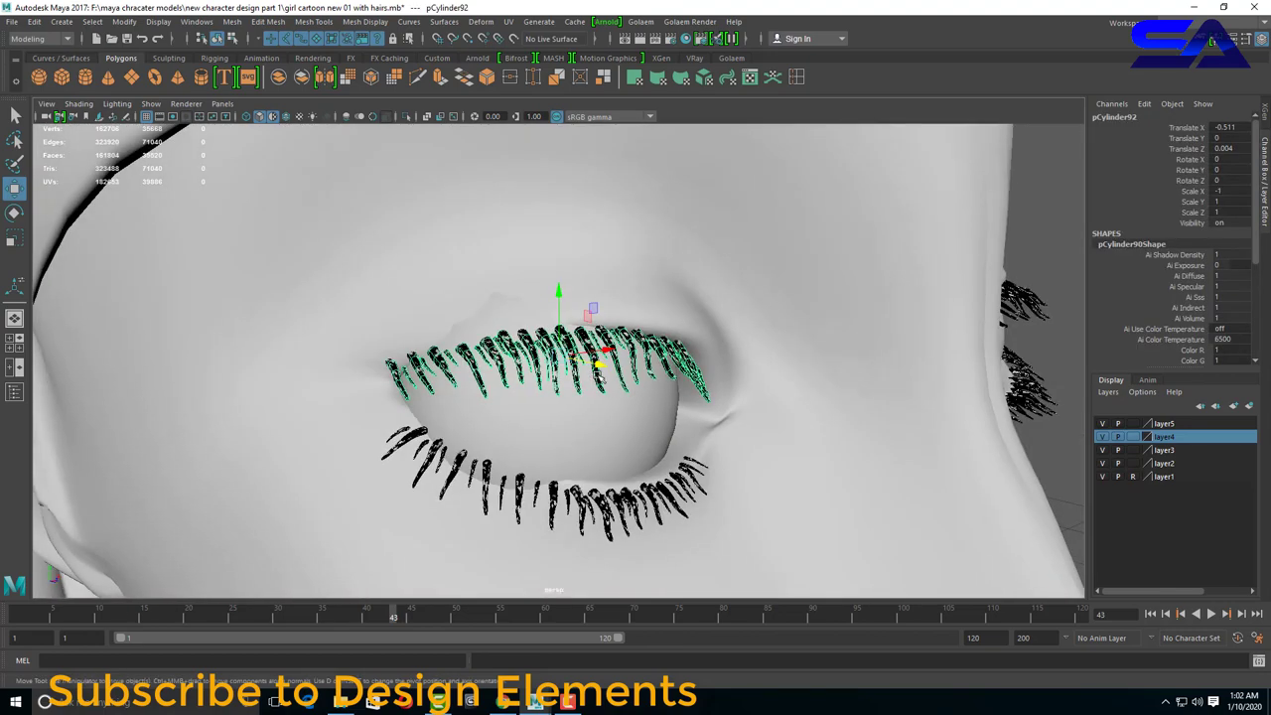
mouse_move(562, 333)
left_mouse_down()
mouse_move(563, 310)
mouse_move(581, 369)
mouse_move(604, 119)
mouse_move(659, 406)
mouse_move(669, 368)
mouse_move(634, 406)
mouse_move(636, 437)
mouse_move(671, 418)
left_mouse_up()
key("ctrl+z")
Mirror the half-face mesh pCylinder19 on X with a merged border.
left_click(581, 369)
scroll(634, 406, "down", 2)
left_click(758, 440)
left_click(672, 418)
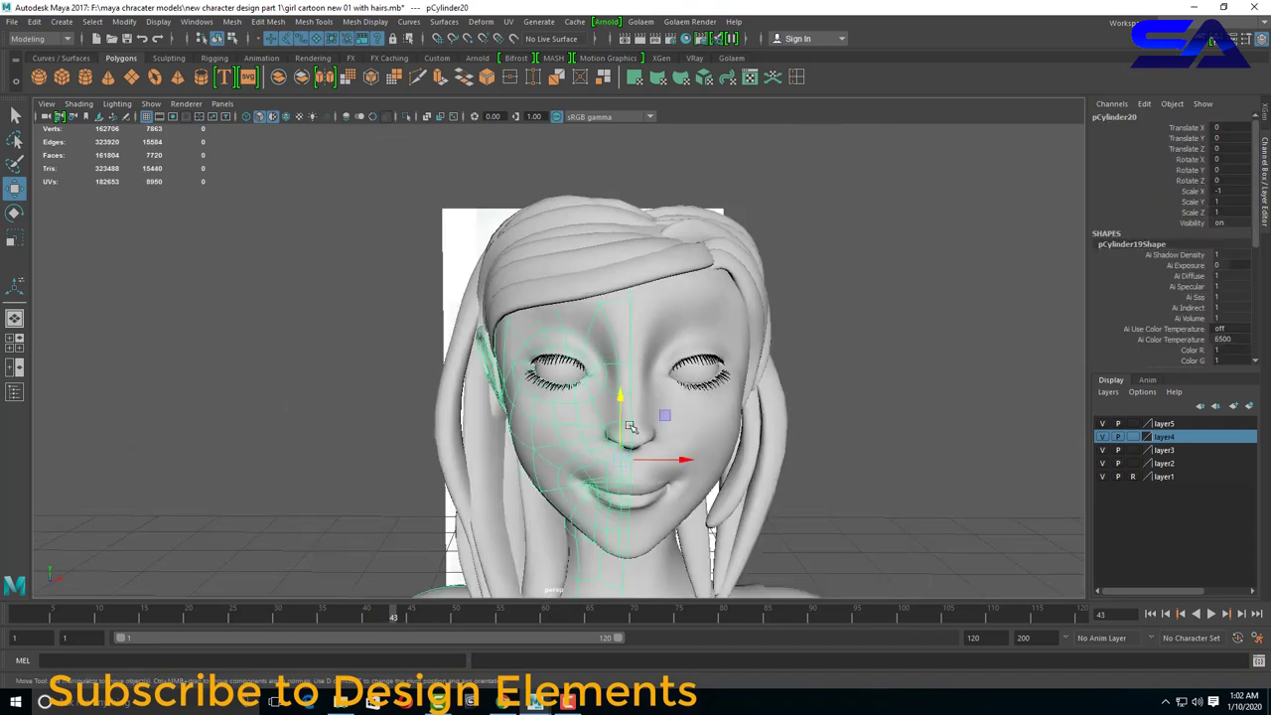
left_click(324, 80)
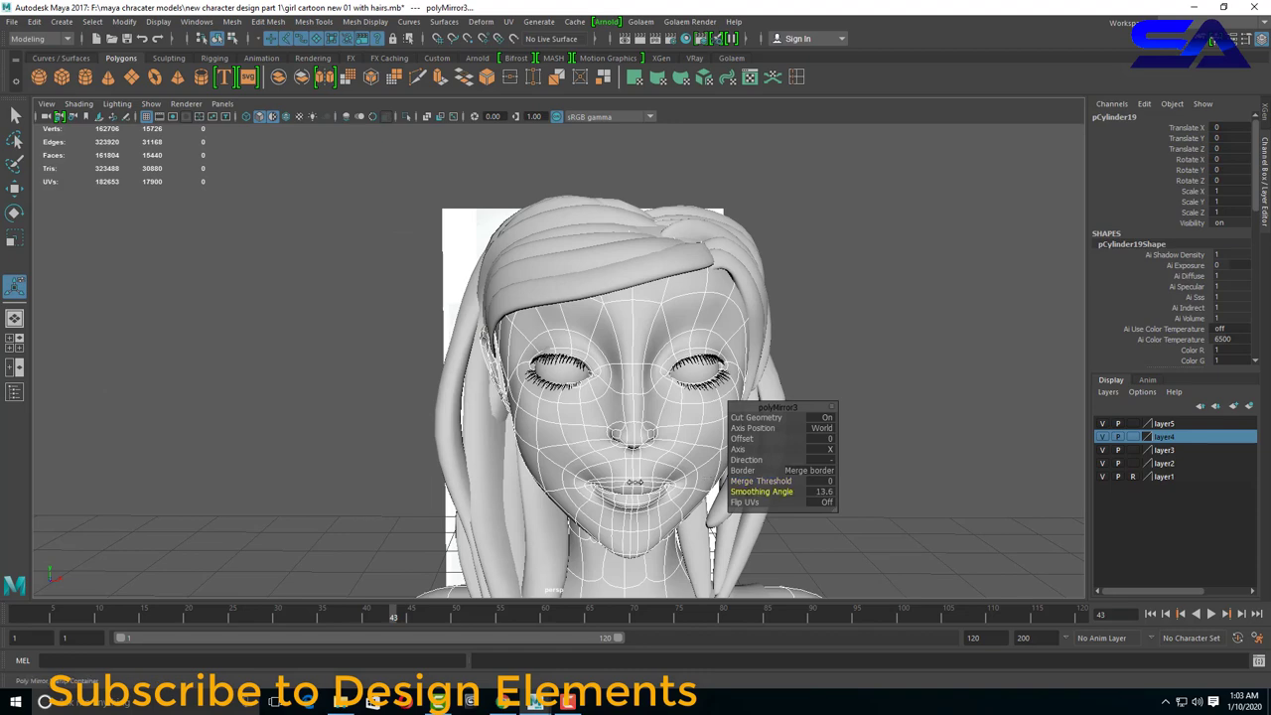
Check the mirrored face, then select eyeball pSphere2 with the Move tool.
left_click(557, 471)
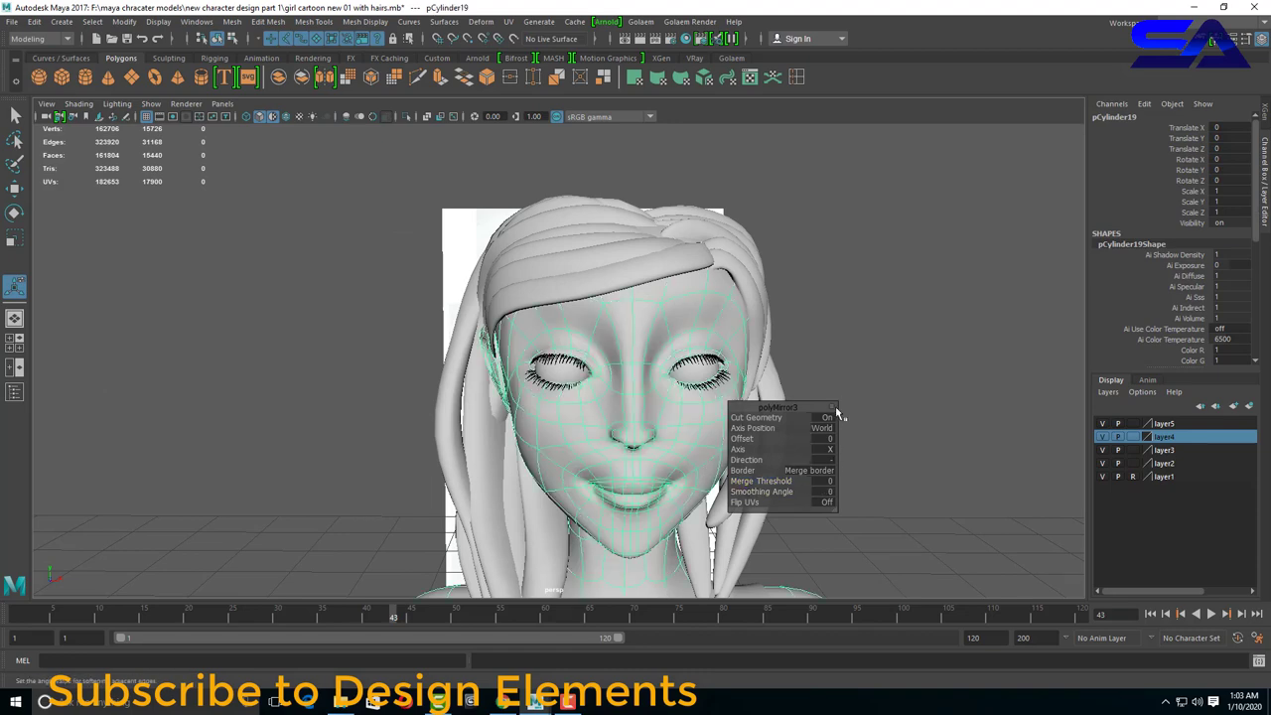
left_click(840, 358)
mouse_move(840, 358)
left_mouse_down("alt")
mouse_move(669, 461)
mouse_move(477, 422)
mouse_move(615, 385)
left_mouse_up("alt")
left_click(476, 422)
key("w")
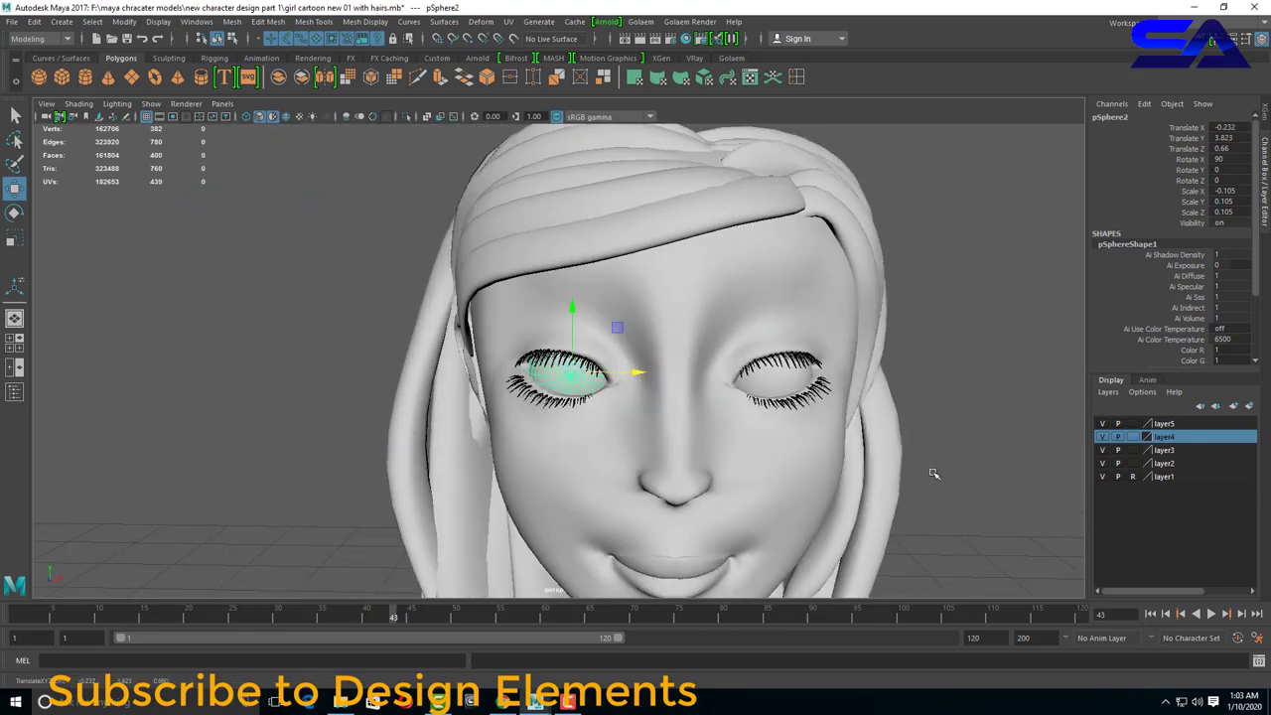
Rotate the left upper eyelash pCylinder92 to follow the eyelid's curve.
left_click(934, 473)
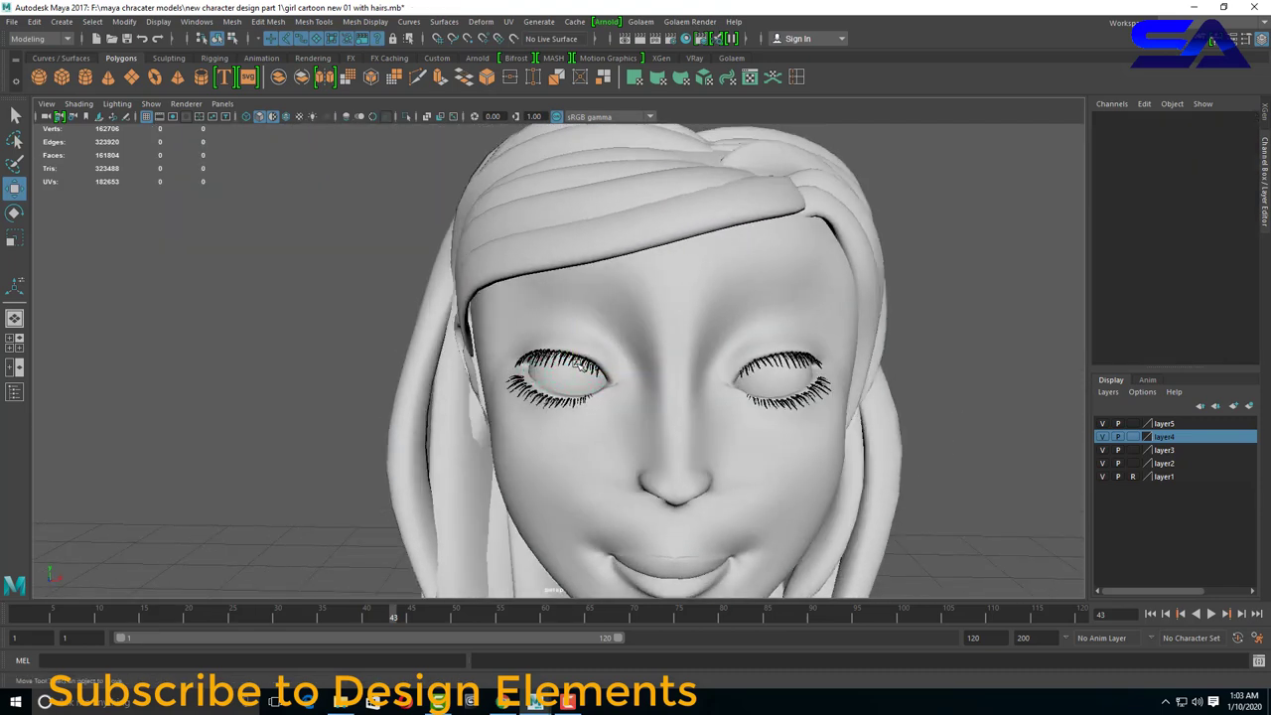
left_click(557, 382)
mouse_move(556, 383)
left_mouse_down("alt")
mouse_move(562, 366)
mouse_move(695, 412)
mouse_move(894, 371)
mouse_move(810, 446)
mouse_move(596, 298)
left_mouse_up("alt")
left_click(894, 372)
left_click(312, 369)
key("e")
left_click_drag(312, 368, 593, 406, "alt")
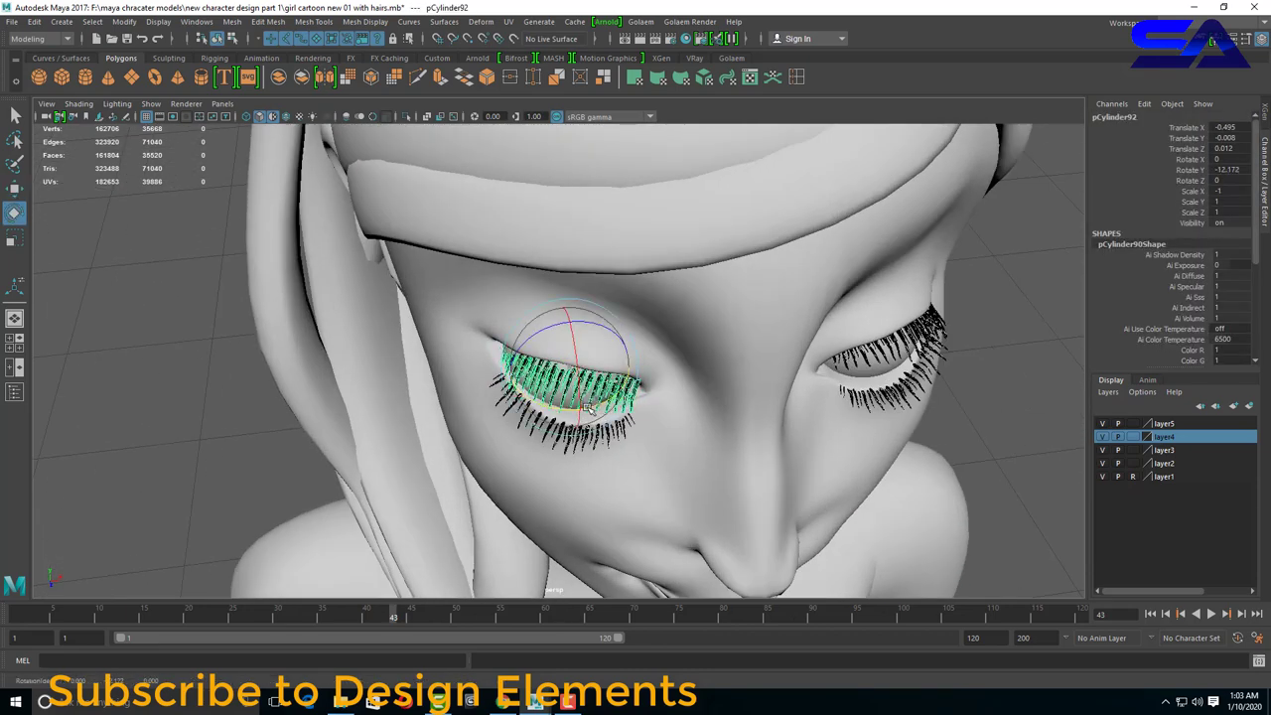
Move the upper eyelash forward so it sits on the lid.
key("w")
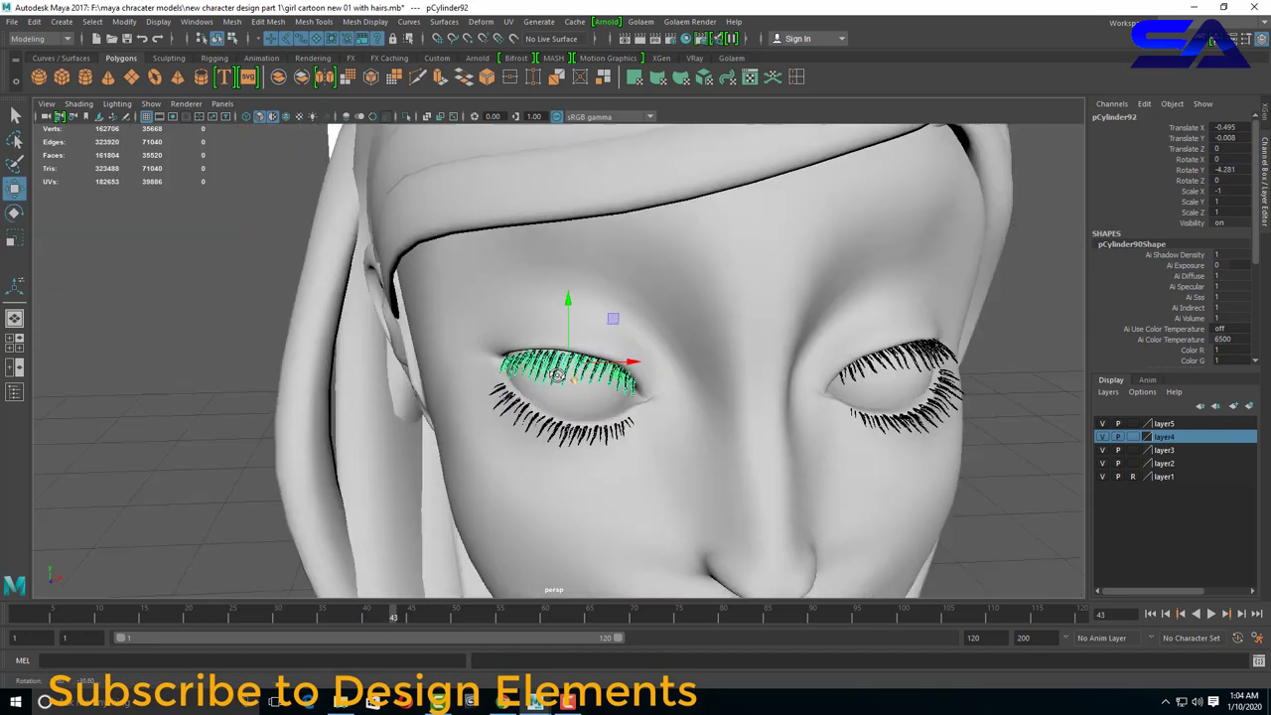
mouse_move(579, 401)
left_mouse_down("alt")
mouse_move(603, 364)
mouse_move(571, 331)
left_mouse_up("alt")
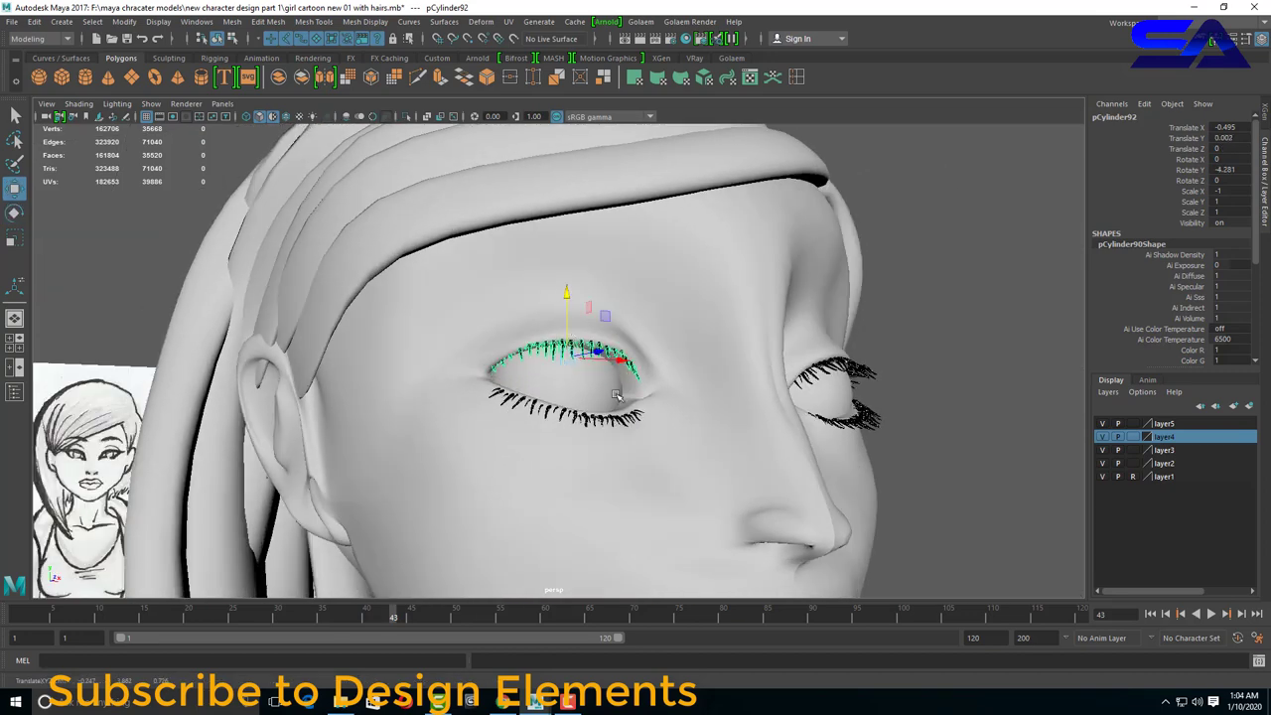
mouse_move(616, 395)
left_mouse_down("alt")
mouse_move(679, 417)
mouse_move(709, 454)
left_mouse_up("alt")
left_click_drag(600, 353, 624, 354)
mouse_move(624, 354)
left_mouse_down("alt")
mouse_move(599, 356)
mouse_move(584, 451)
left_mouse_up("alt")
mouse_move(584, 451)
left_mouse_down("alt")
mouse_move(630, 414)
mouse_move(643, 424)
mouse_move(606, 437)
left_mouse_up("alt")
Tilt lower eyelash pCylinder91 to Rotate Y 6.31, Z 2.128 along the eyelid.
key("e")
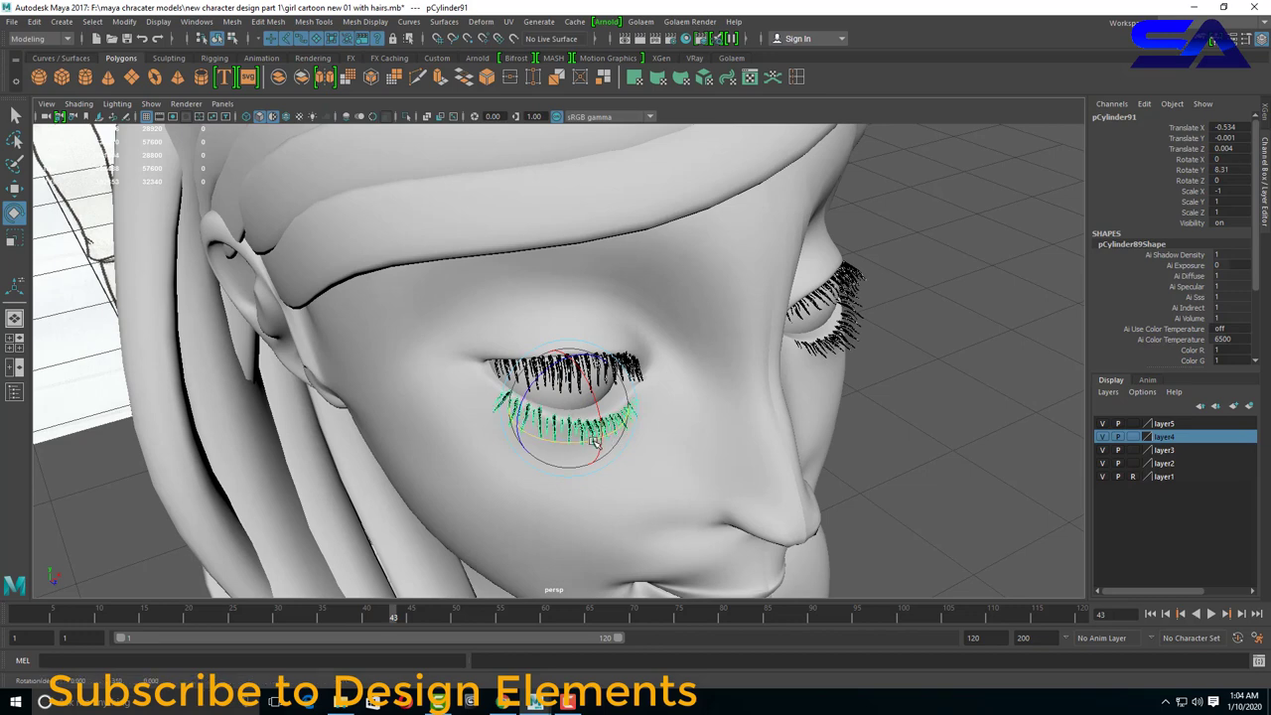
key("r")
mouse_move(568, 377)
left_mouse_down("alt")
mouse_move(582, 420)
mouse_move(539, 431)
left_mouse_up("alt")
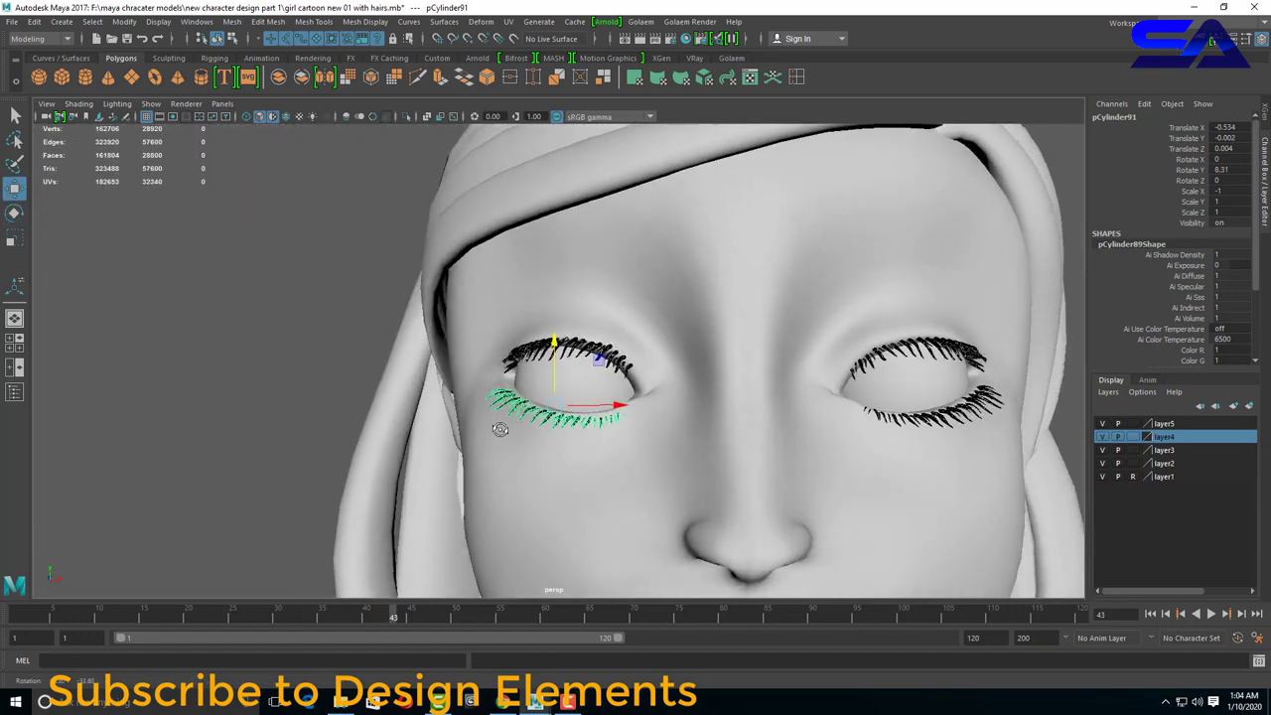
key("e")
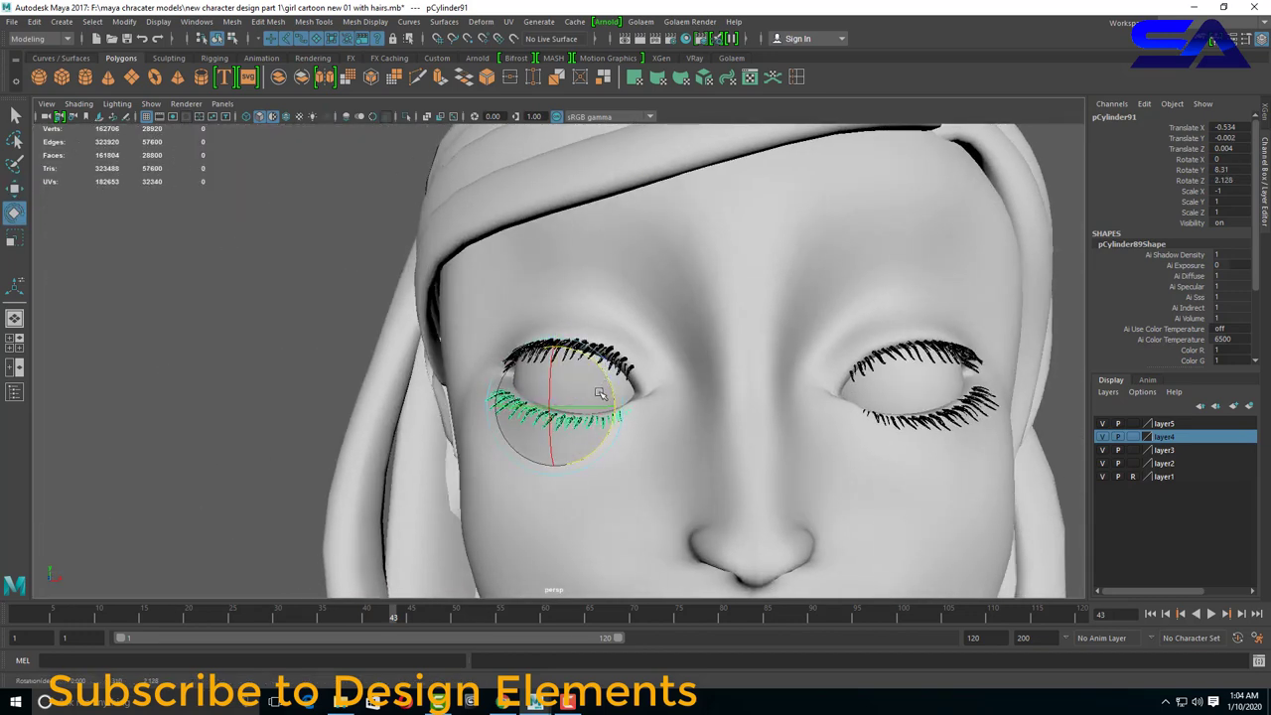
key("w")
mouse_move(600, 393)
left_mouse_down("alt")
mouse_move(639, 443)
mouse_move(577, 375)
mouse_move(596, 437)
mouse_move(823, 448)
left_mouse_up("alt")
left_click(824, 448)
Nudge eyeball pSphere2 within the eye socket.
left_click(561, 400)
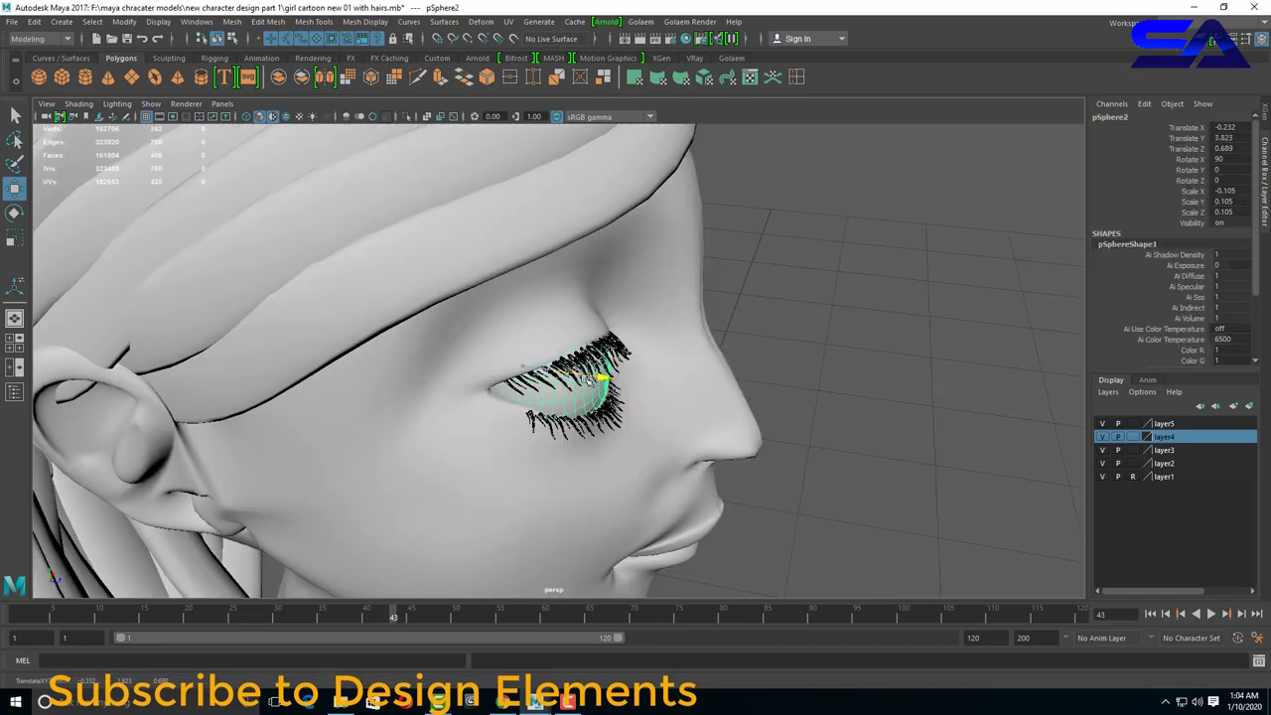
left_click_drag(794, 463, 705, 418, "alt")
mouse_move(704, 417)
right_mouse_down("alt")
mouse_move(908, 497)
mouse_move(795, 487)
mouse_move(645, 438)
right_mouse_up("alt")
left_click(908, 497)
Inspect the face close-up from both sides, then zoom out to the whole body.
left_click_drag(646, 437, 556, 318, "alt")
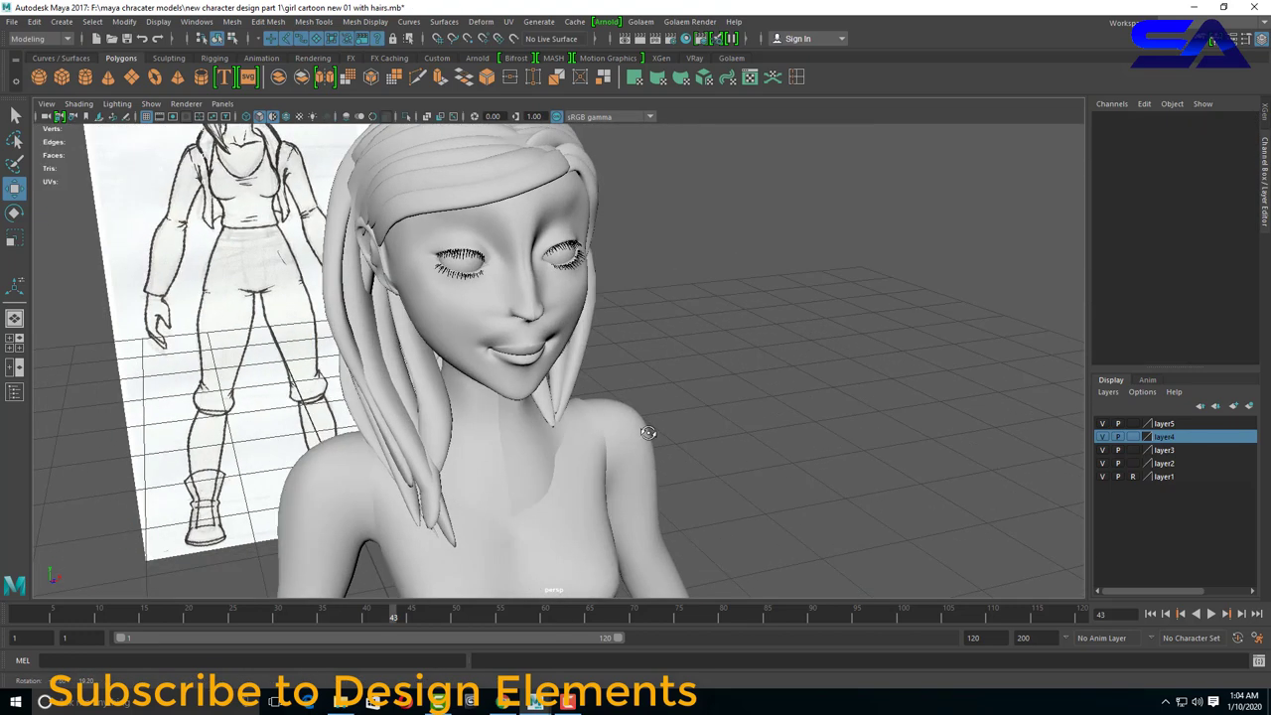
right_click_drag(557, 318, 470, 295, "alt")
left_click(470, 295)
mouse_move(470, 295)
left_mouse_down("alt")
mouse_move(653, 368)
mouse_move(566, 349)
mouse_move(534, 313)
mouse_move(559, 306)
left_mouse_up("alt")
left_click(653, 368)
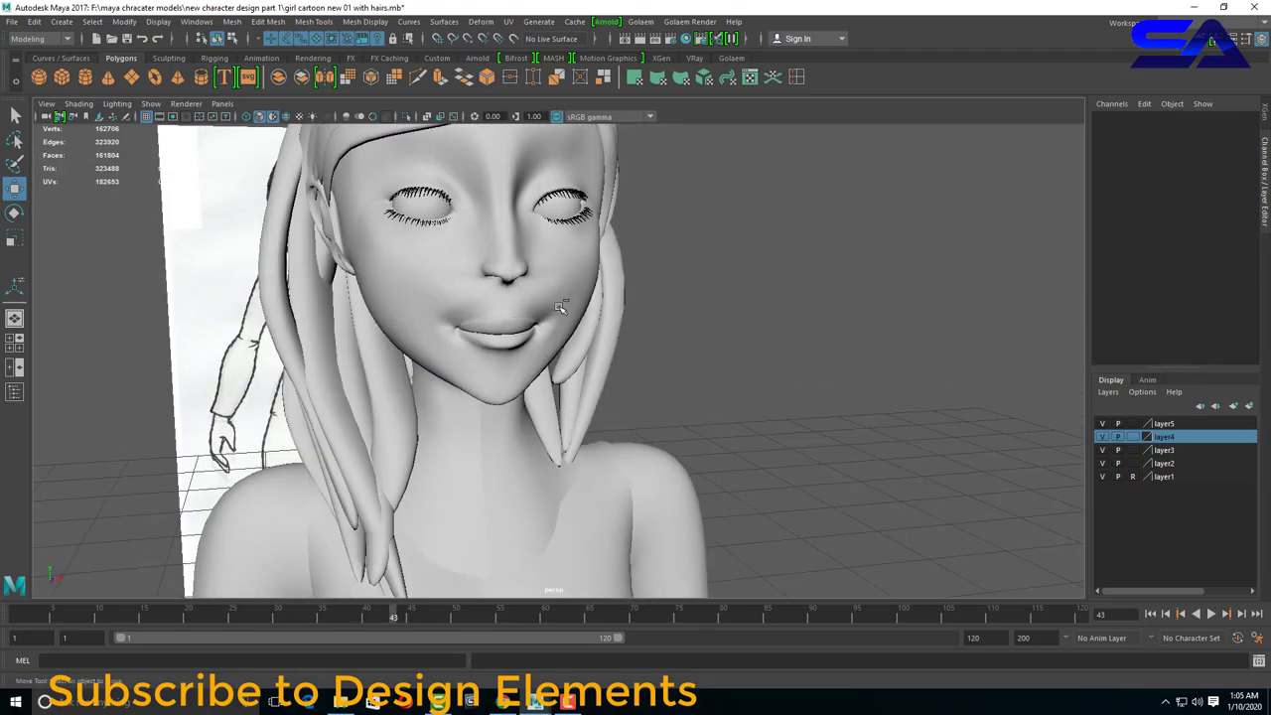
scroll(559, 308, "down", 5)
left_click_drag(605, 383, 504, 405, "alt")
Undo the last pSphere2 translation and view the upper body from above.
scroll(504, 405, "up", 3)
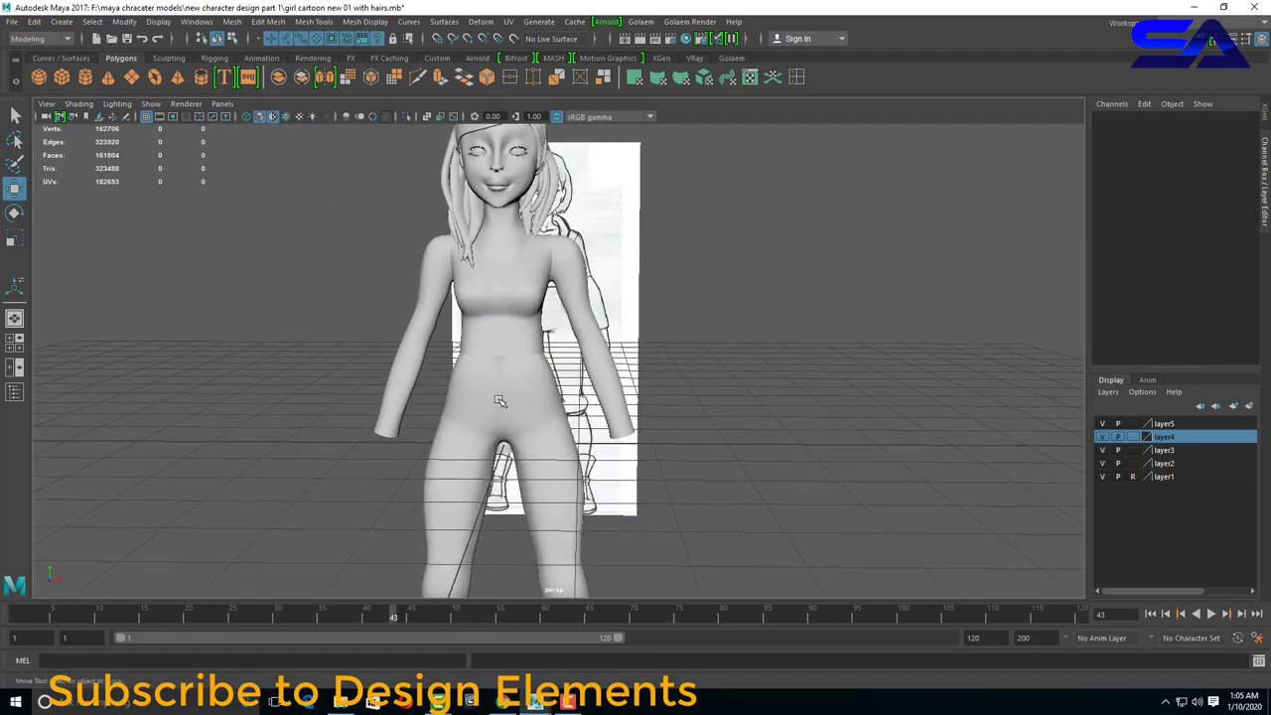
left_click(505, 405)
key("ctrl+z")
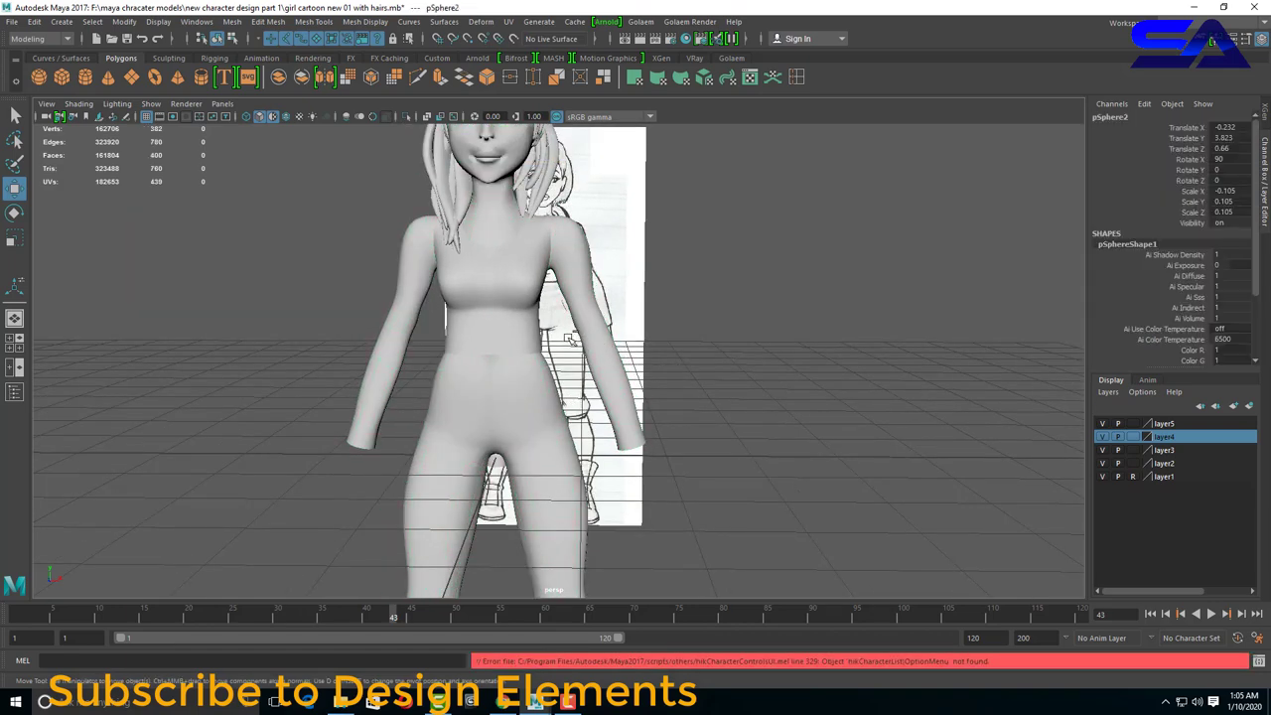
key("ctrl+z")
key("ctrl+z")
key("ctrl+z")
key("ctrl+z")
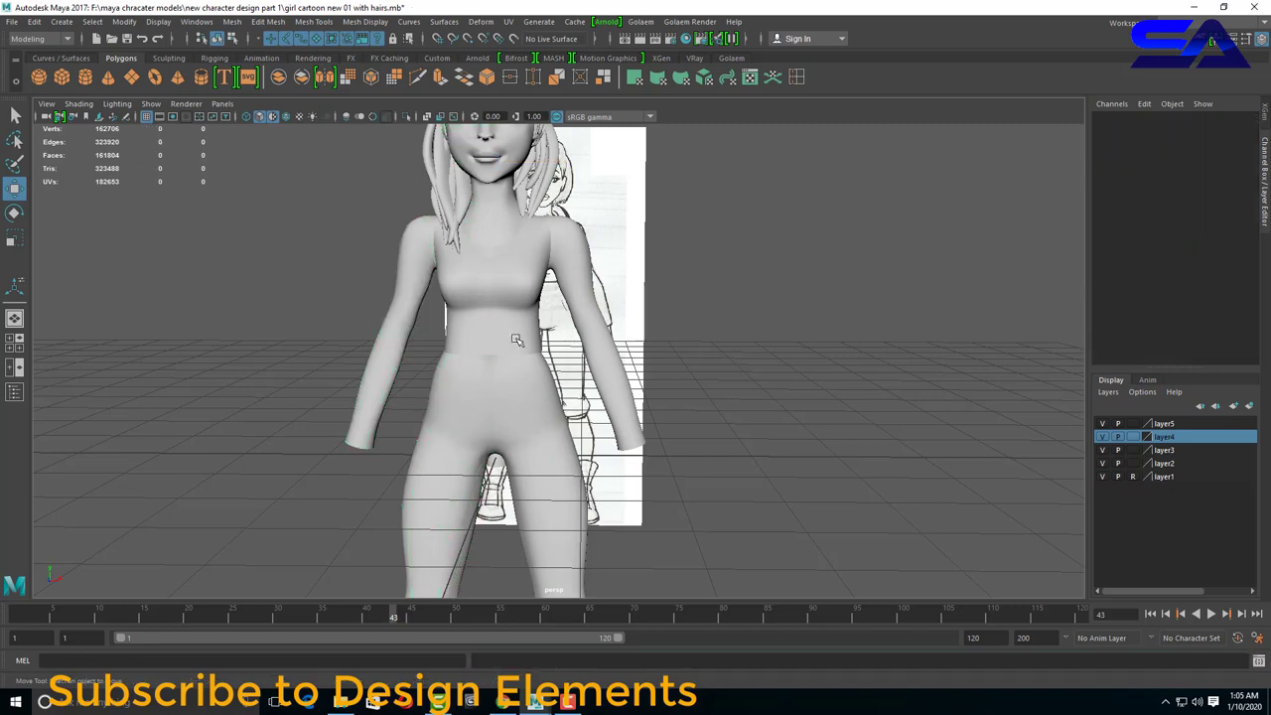
scroll(517, 340, "up", 3)
mouse_move(516, 340)
left_mouse_down("alt")
mouse_move(567, 321)
mouse_move(367, 259)
left_mouse_up("alt")
Inspect the body mesh and neck, then show the top, front, side and perspective views.
left_click(409, 263)
right_click_drag(367, 258, 368, 224)
left_click(355, 231)
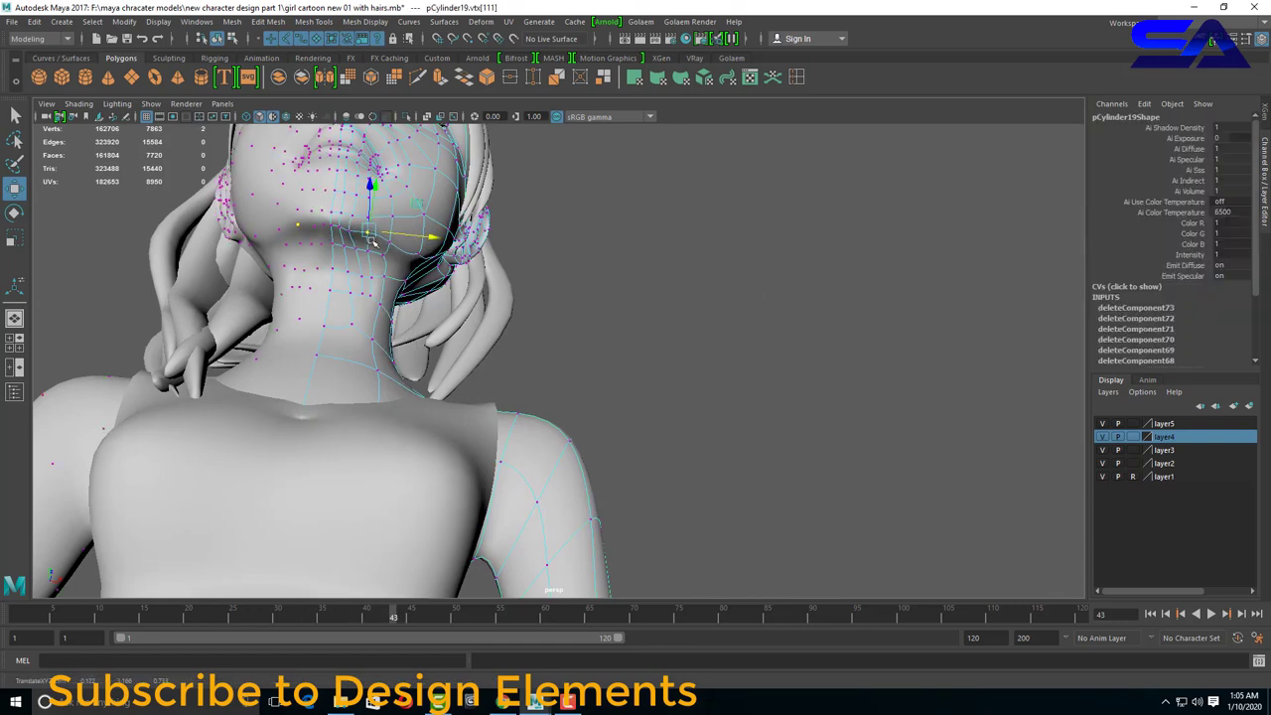
mouse_move(350, 235)
left_mouse_down("alt")
mouse_move(437, 214)
mouse_move(567, 256)
mouse_move(590, 425)
mouse_move(547, 341)
left_mouse_up("alt")
key("space")
left_click(569, 702)
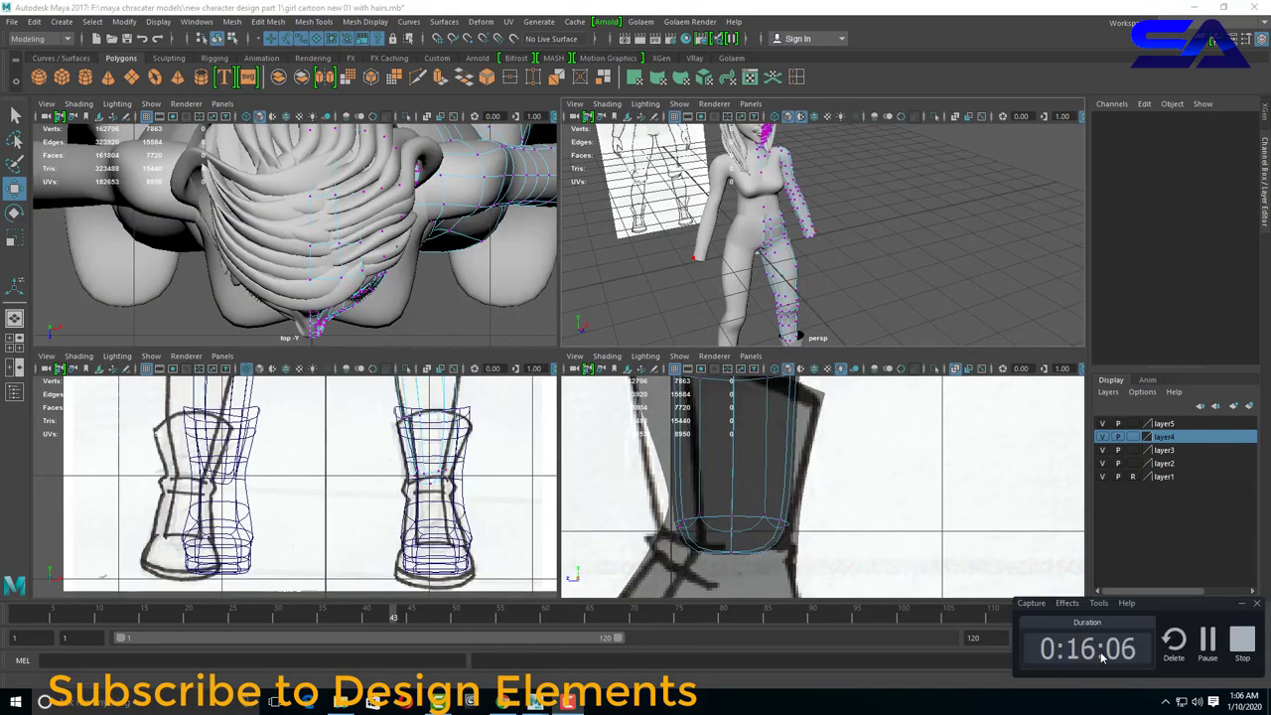
left_click(585, 706)
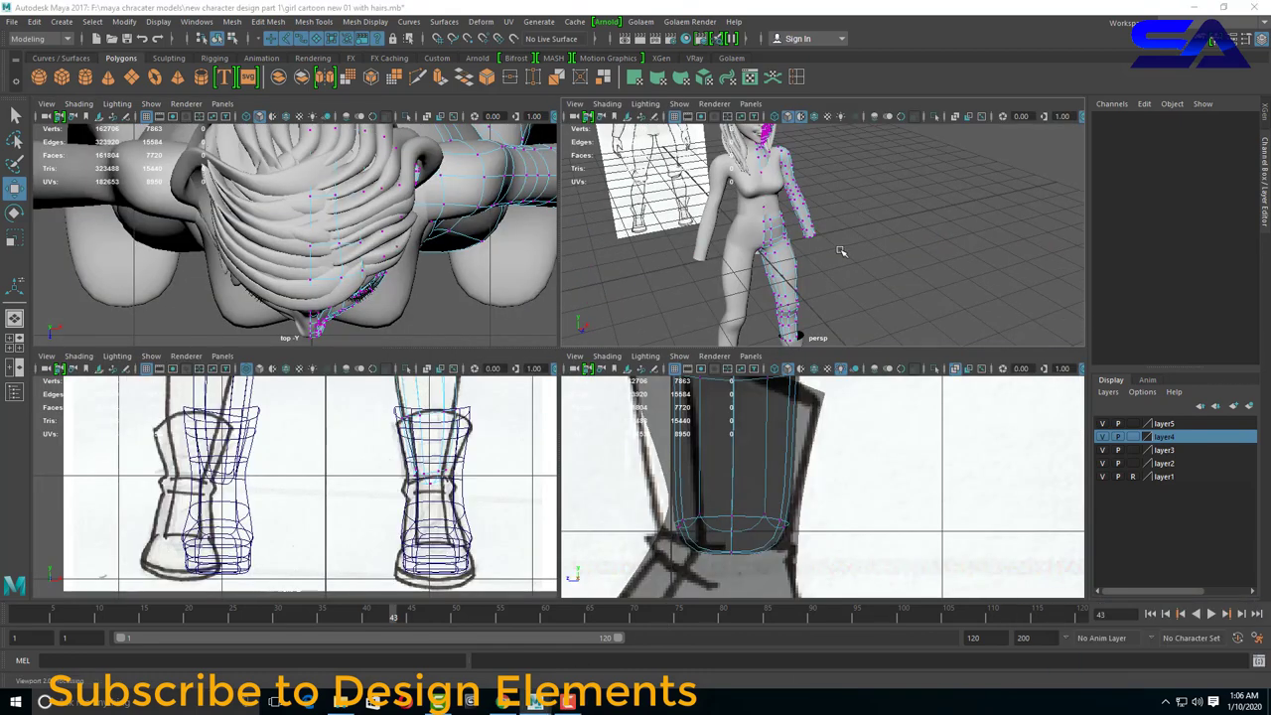
Move selected leg edges to reshape the upper thigh where it meets the hip.
mouse_move(841, 251)
left_mouse_down("alt")
mouse_move(894, 243)
mouse_move(843, 254)
left_mouse_up("alt")
right_click_drag(843, 255, 902, 207)
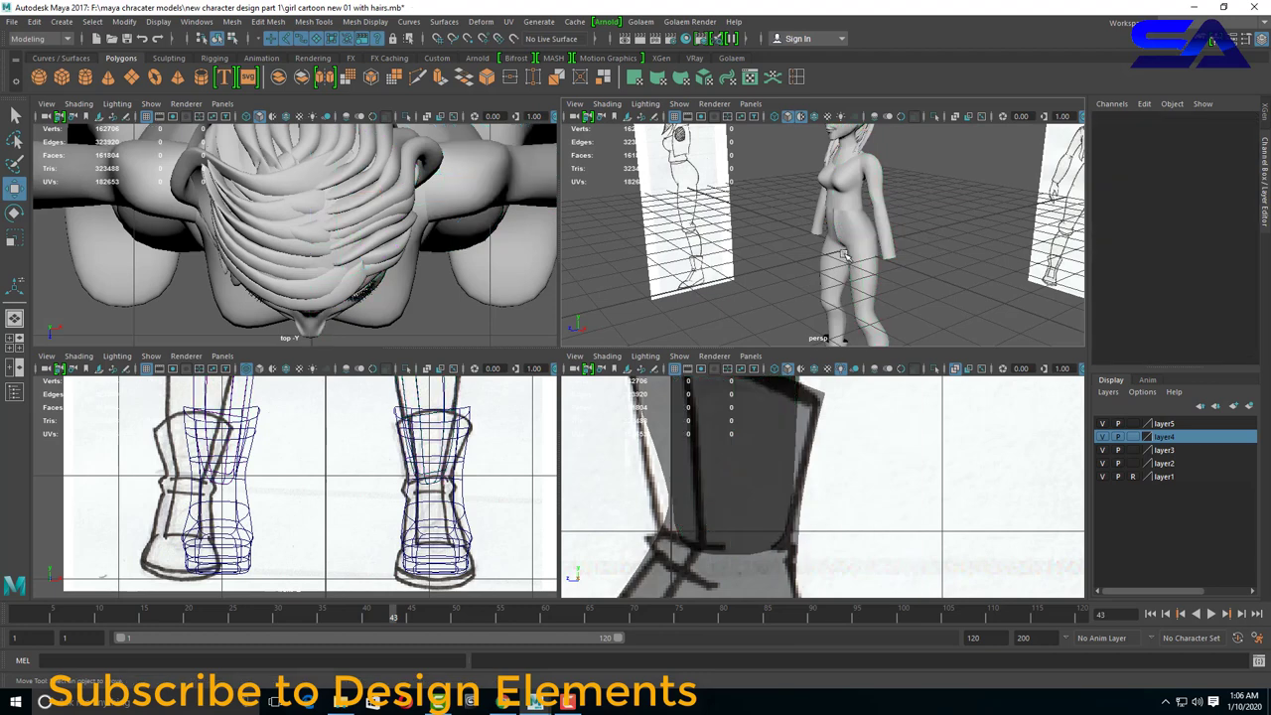
left_click(844, 255)
key("f")
mouse_move(844, 255)
left_mouse_down("alt")
mouse_move(864, 248)
mouse_move(856, 205)
left_mouse_up("alt")
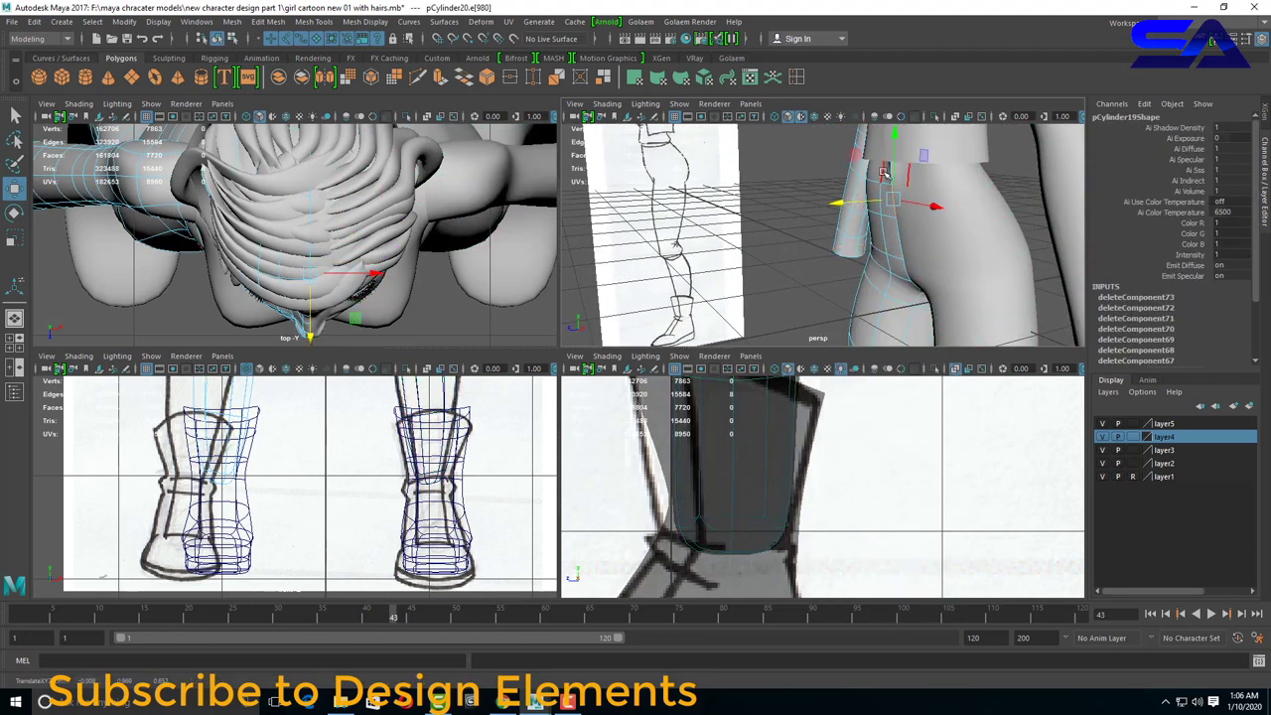
mouse_move(887, 177)
left_mouse_down()
mouse_move(916, 177)
mouse_move(845, 165)
mouse_move(795, 218)
left_mouse_up()
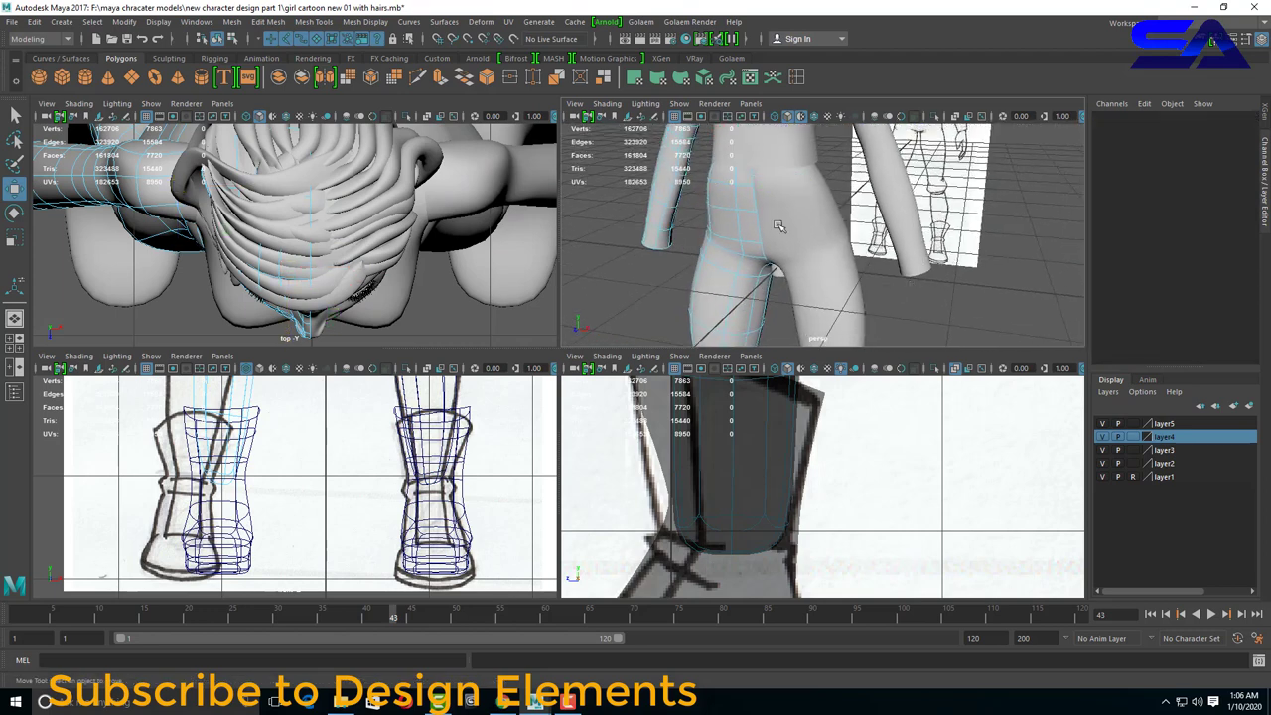
Return to Object Mode and select the leg mesh pCylinder20.
right_click(758, 228)
left_click(824, 211)
mouse_move(823, 210)
left_mouse_down("alt")
mouse_move(742, 273)
mouse_move(748, 316)
mouse_move(696, 288)
left_mouse_up("alt")
left_click(748, 316)
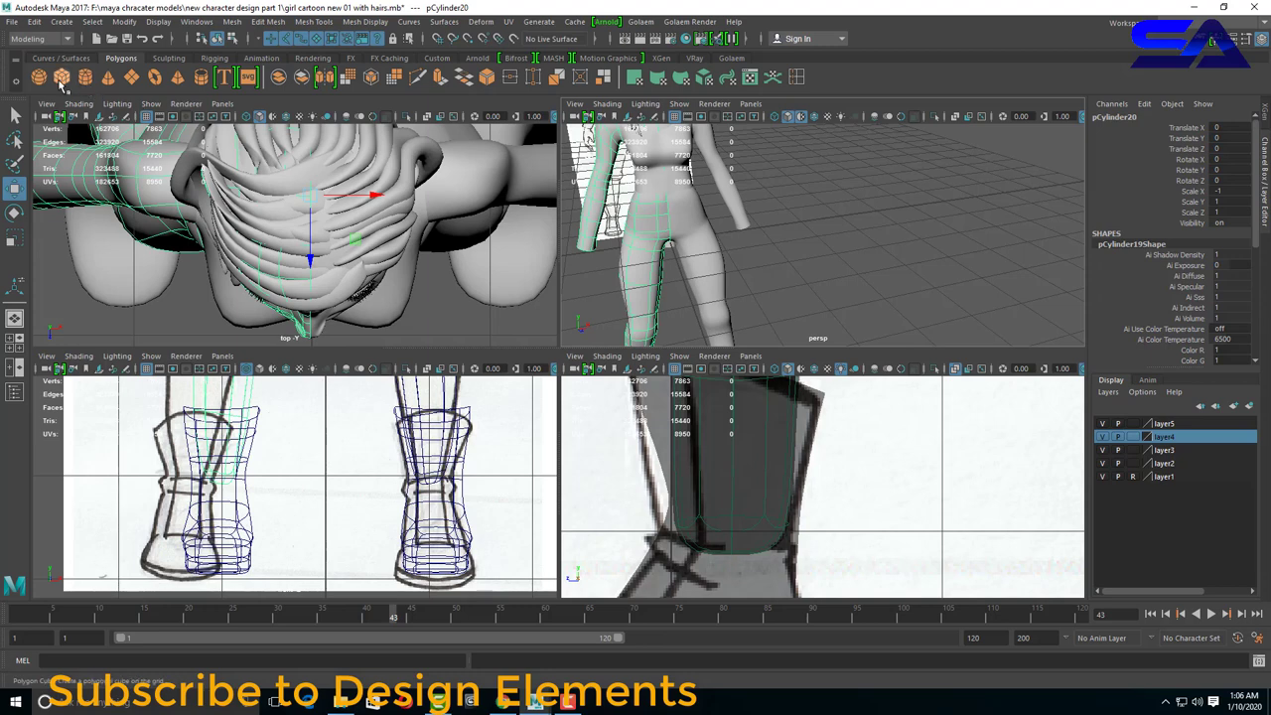
Add a new cube, pCube30, and move it onto the character's right hand.
scroll(745, 228, "down", 3)
left_click(750, 229)
key("f")
scroll(328, 462, "up", 3)
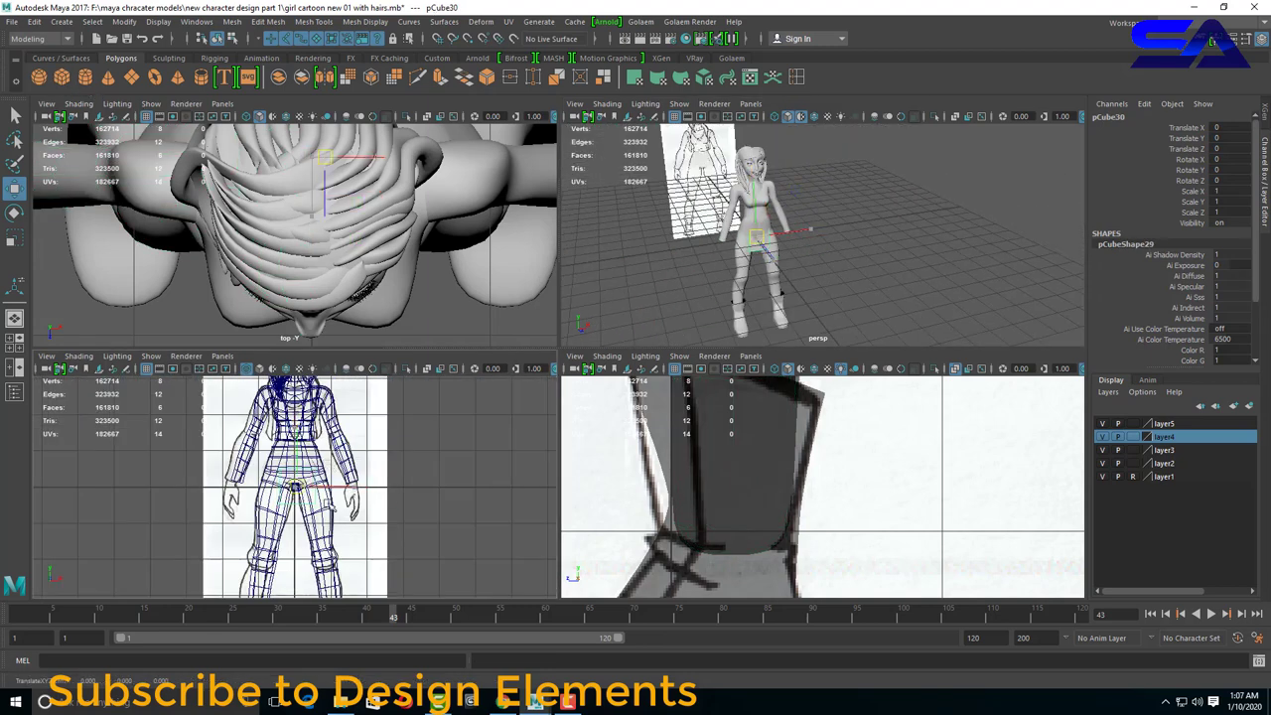
mouse_move(327, 463)
left_mouse_down()
mouse_move(392, 519)
mouse_move(368, 511)
mouse_move(382, 497)
left_mouse_up()
scroll(387, 516, "down", 2)
Scale the cube down along X into a slim hand block.
key("r")
key("w")
scroll(380, 497, "up", 2)
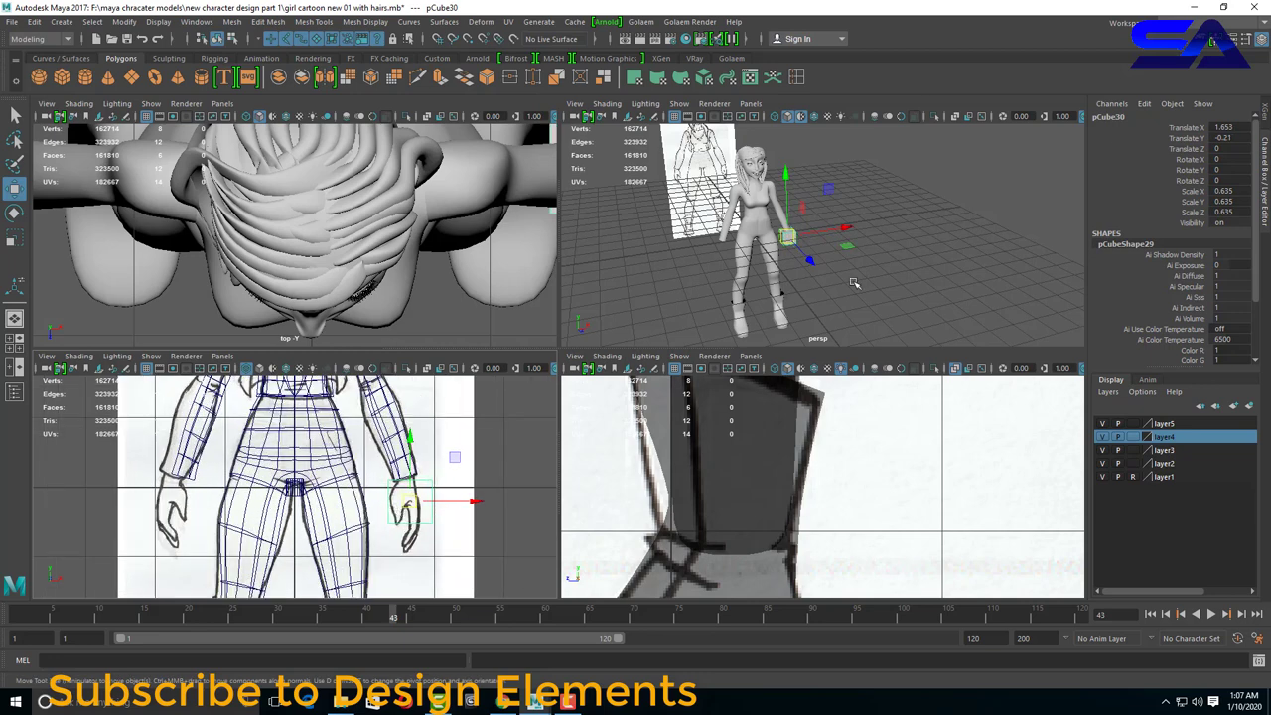
scroll(823, 494, "down", 3)
scroll(824, 493, "down", 3)
scroll(823, 494, "up", 1)
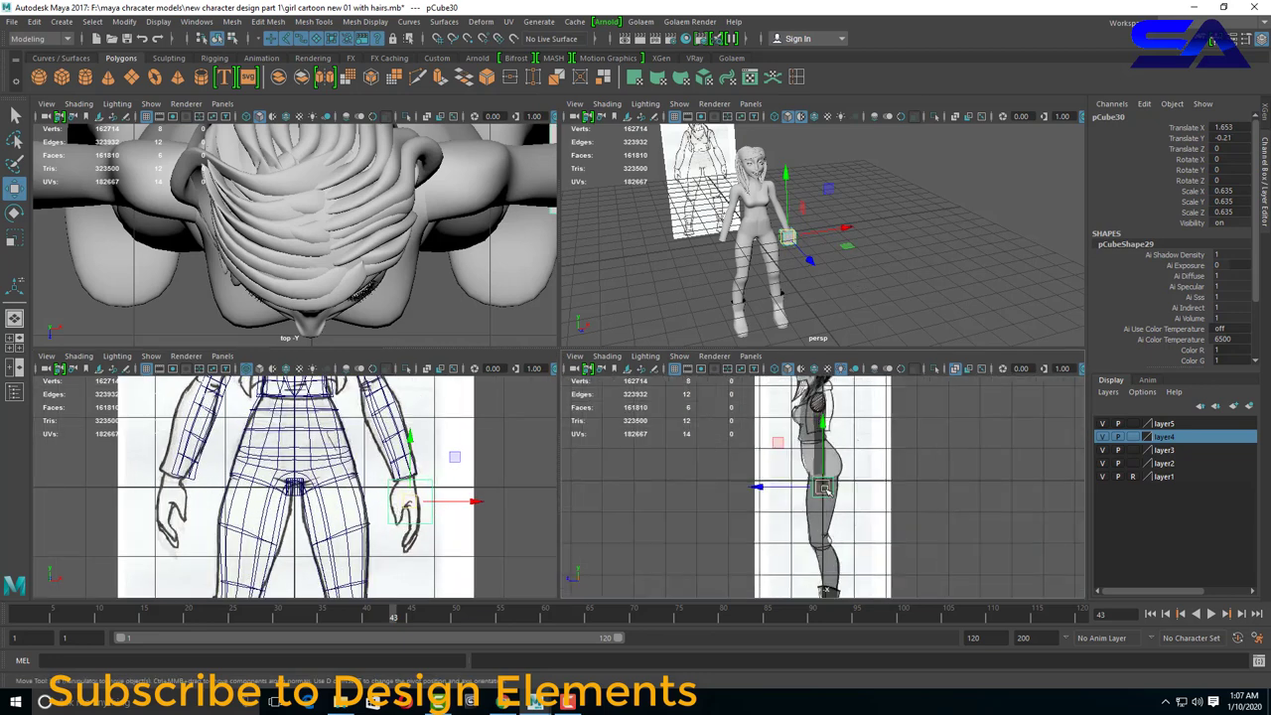
scroll(795, 258, "up", 2)
left_click_drag(795, 258, 731, 306, "alt")
key("r")
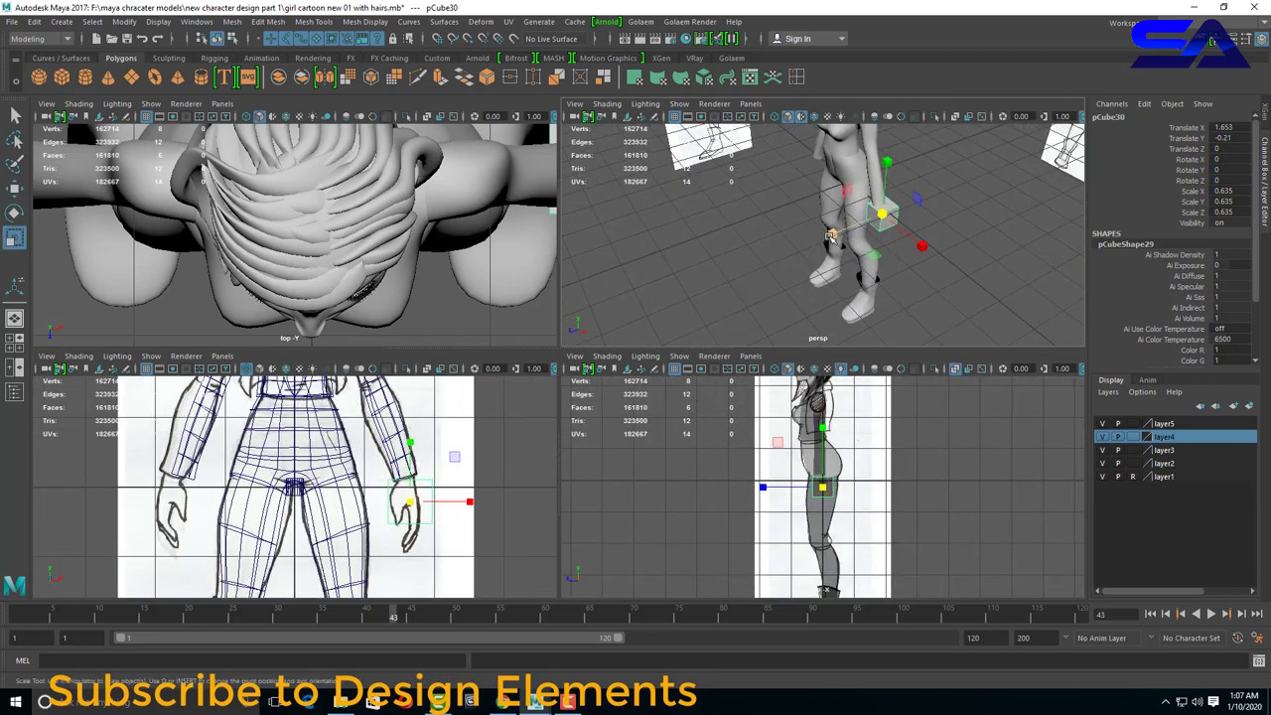
mouse_move(922, 246)
left_mouse_down()
mouse_move(846, 235)
mouse_move(875, 218)
left_mouse_up()
key("w")
scroll(422, 501, "up", 2)
Tilt the hand block to about 21° Rotate Z and nudge it onto the right wrist.
key("e")
left_click_drag(422, 501, 488, 474)
key("w")
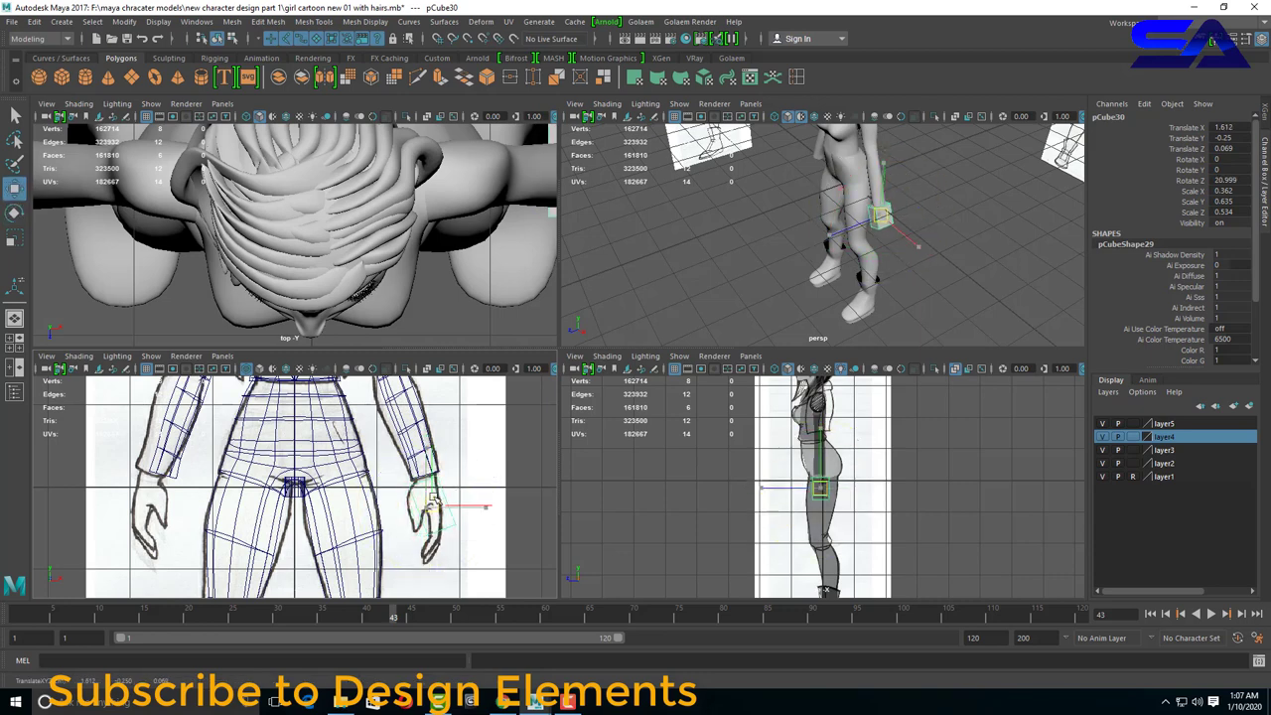
mouse_move(425, 507)
left_mouse_down()
mouse_move(474, 487)
mouse_move(435, 504)
left_mouse_up()
key("r")
key("w")
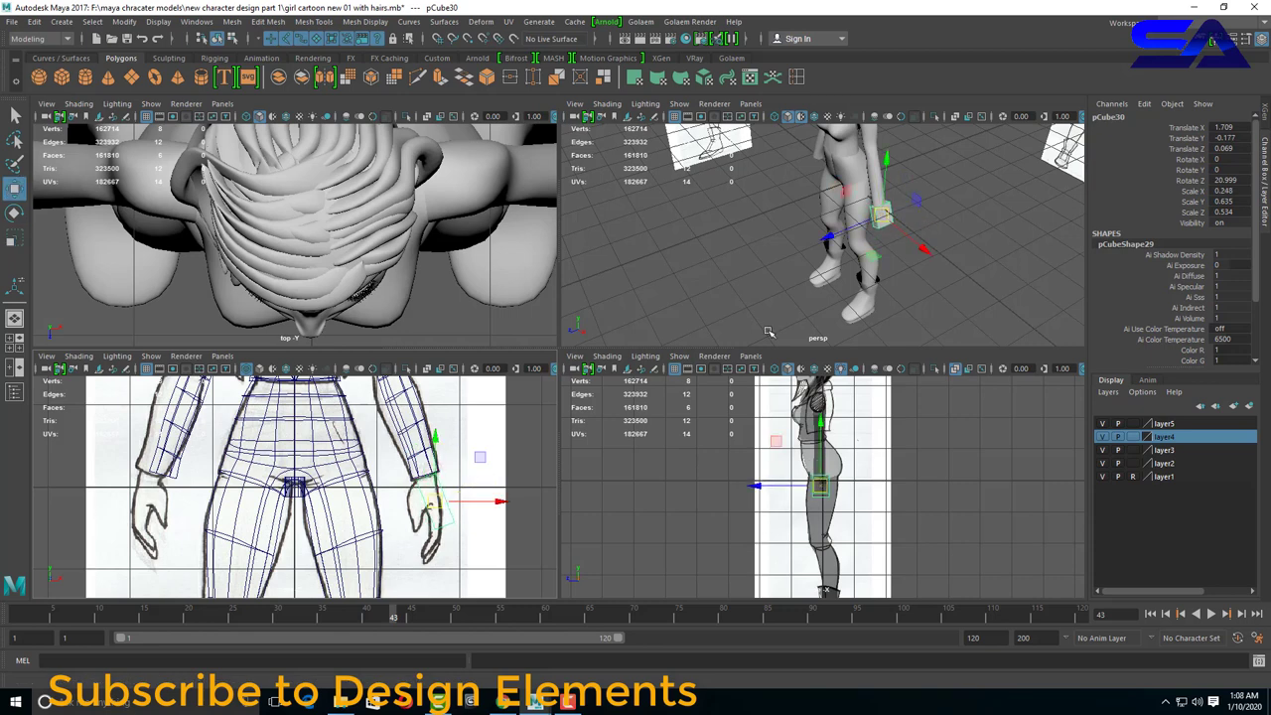
left_click_drag(768, 330, 914, 275, "alt")
key("space")
mouse_move(636, 488)
left_mouse_down("alt")
mouse_move(576, 474)
mouse_move(695, 437)
left_mouse_up("alt")
left_click(797, 76)
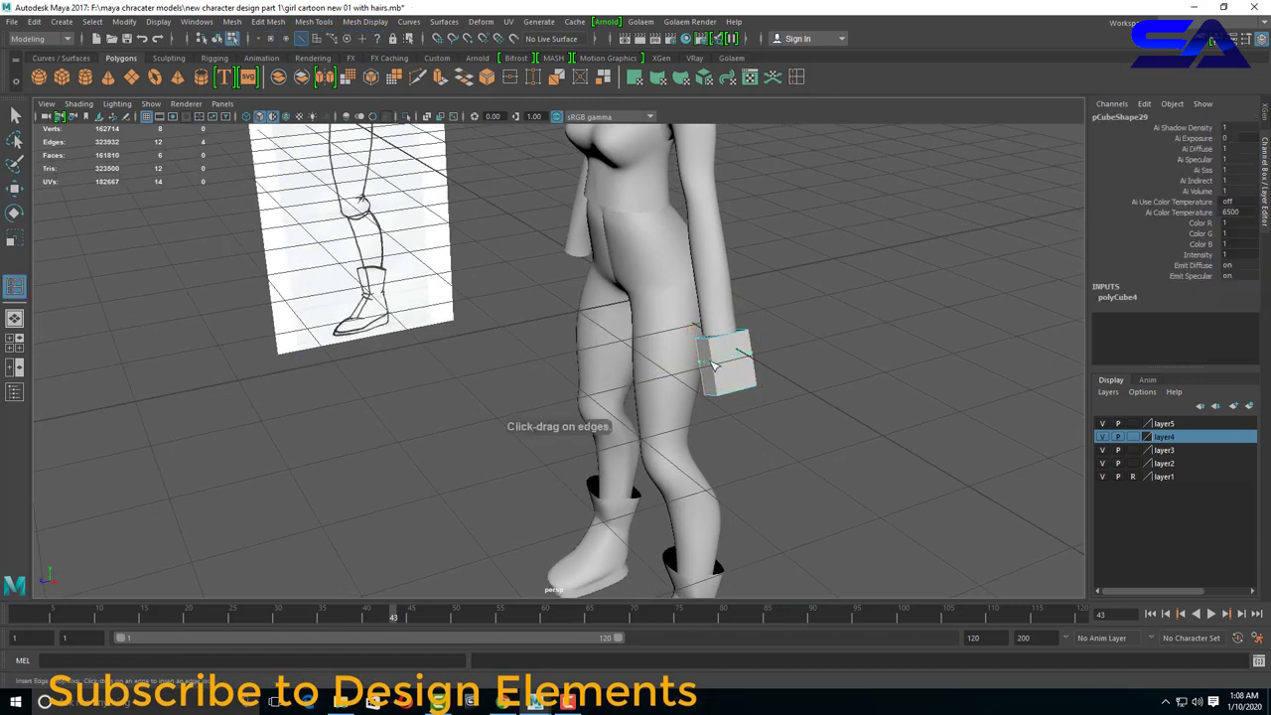
Insert two edge loops across the hand block, undoing one misplaced loop.
left_click(713, 366)
key("space")
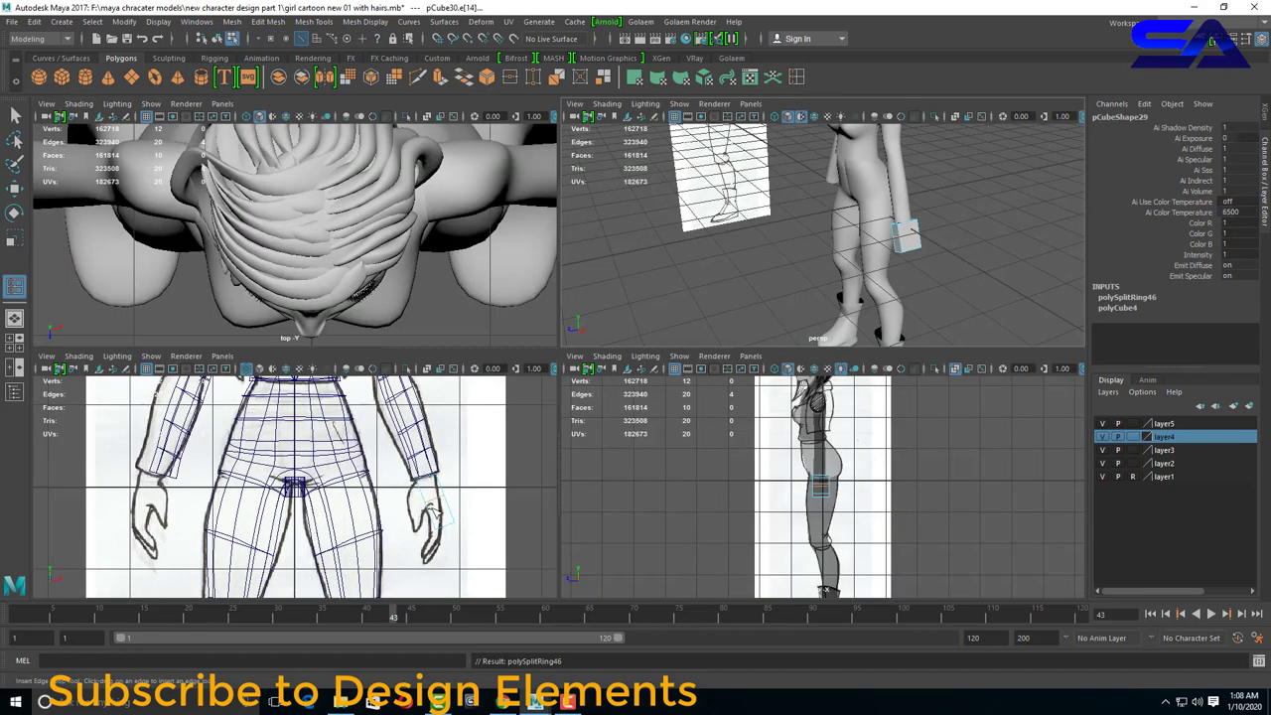
key("ctrl+z")
left_click_drag(471, 493, 462, 507)
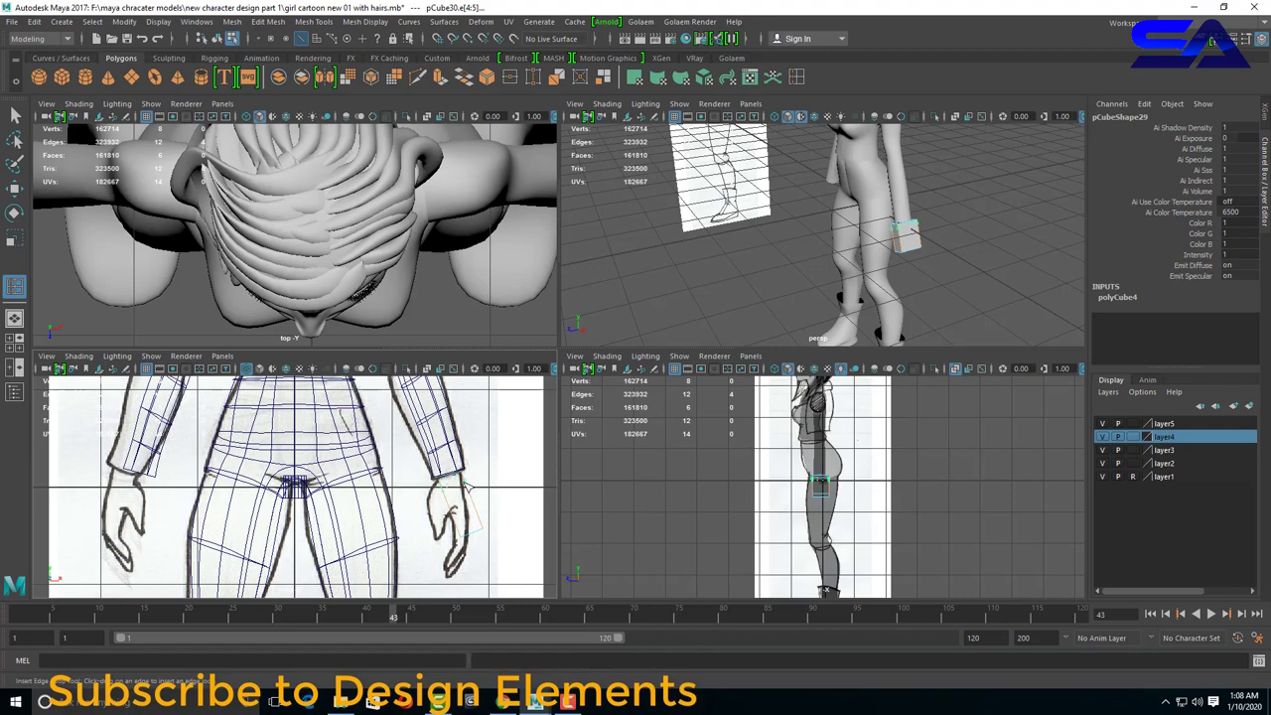
left_click(455, 516)
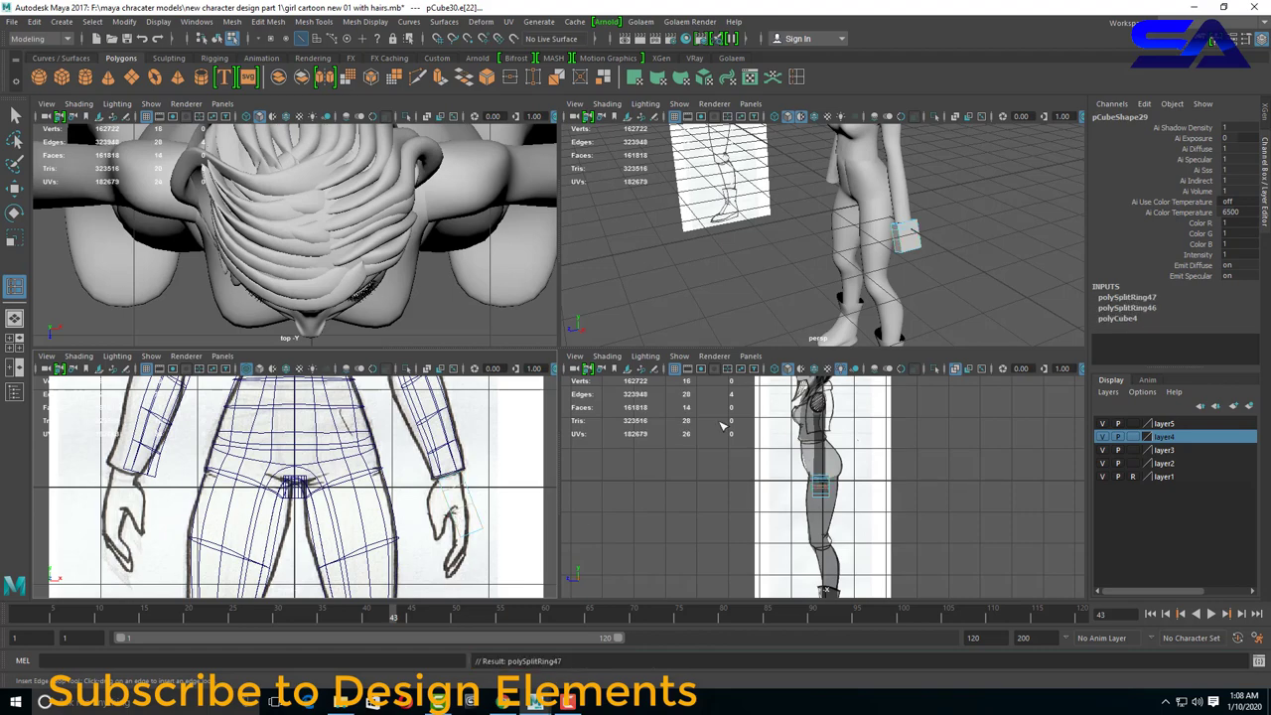
key("w")
left_click_drag(815, 259, 854, 248, "alt")
key("space")
mouse_move(698, 467)
left_mouse_down("alt")
mouse_move(692, 383)
mouse_move(686, 418)
left_mouse_up("alt")
right_click_drag(686, 417, 687, 419, "shift")
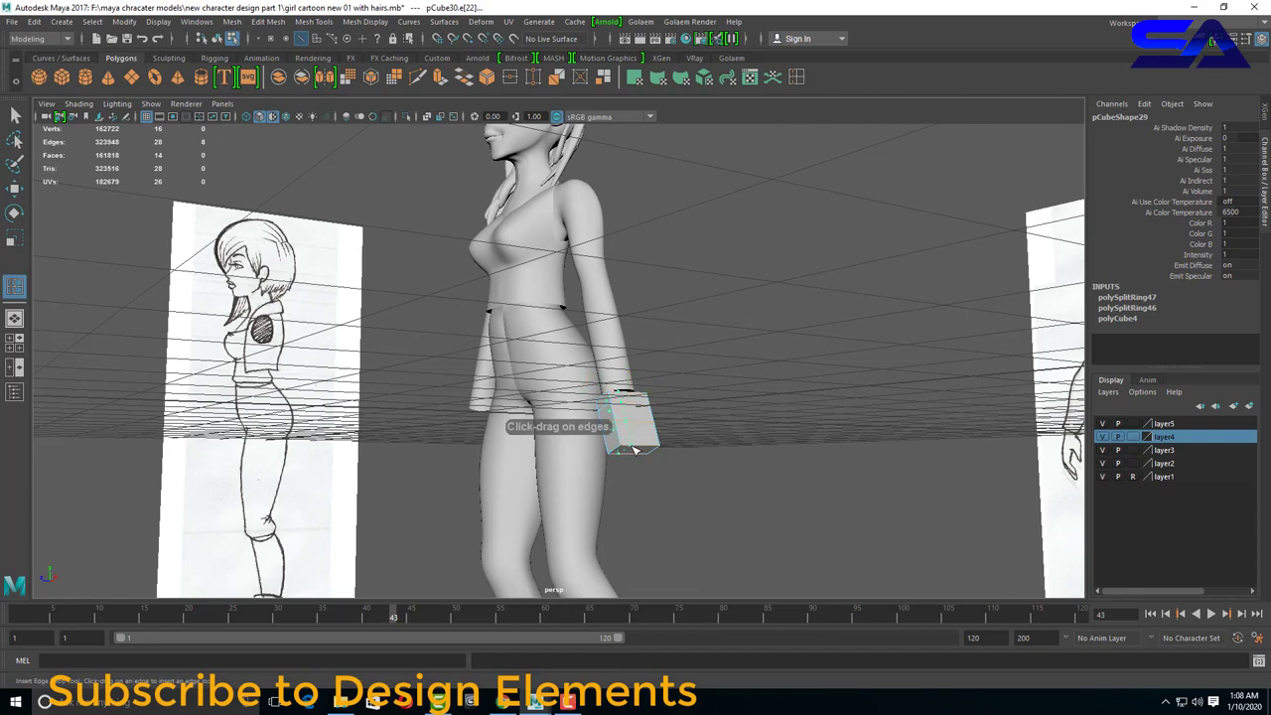
left_click_drag(636, 450, 784, 463, "alt")
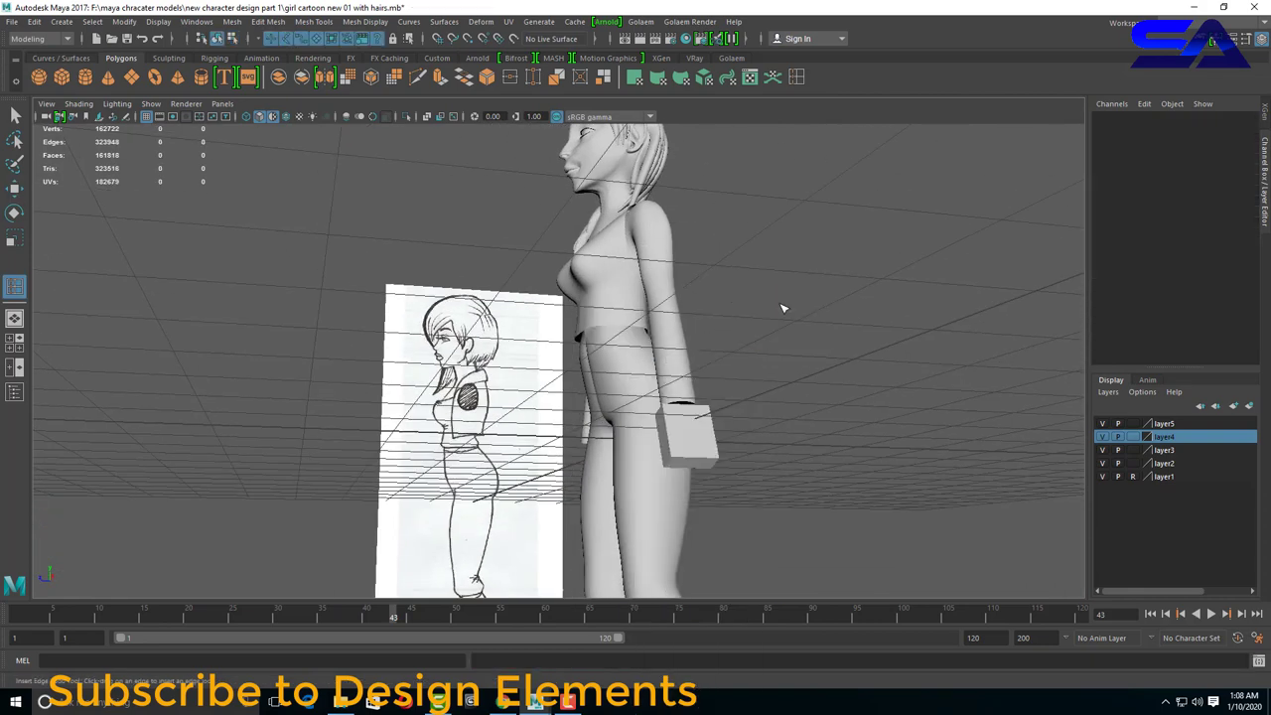
Set the hand block's polyCube4 subdivisions to height 2 and depth 4.
left_click(694, 435)
key("w")
left_click(1119, 349)
type("4")
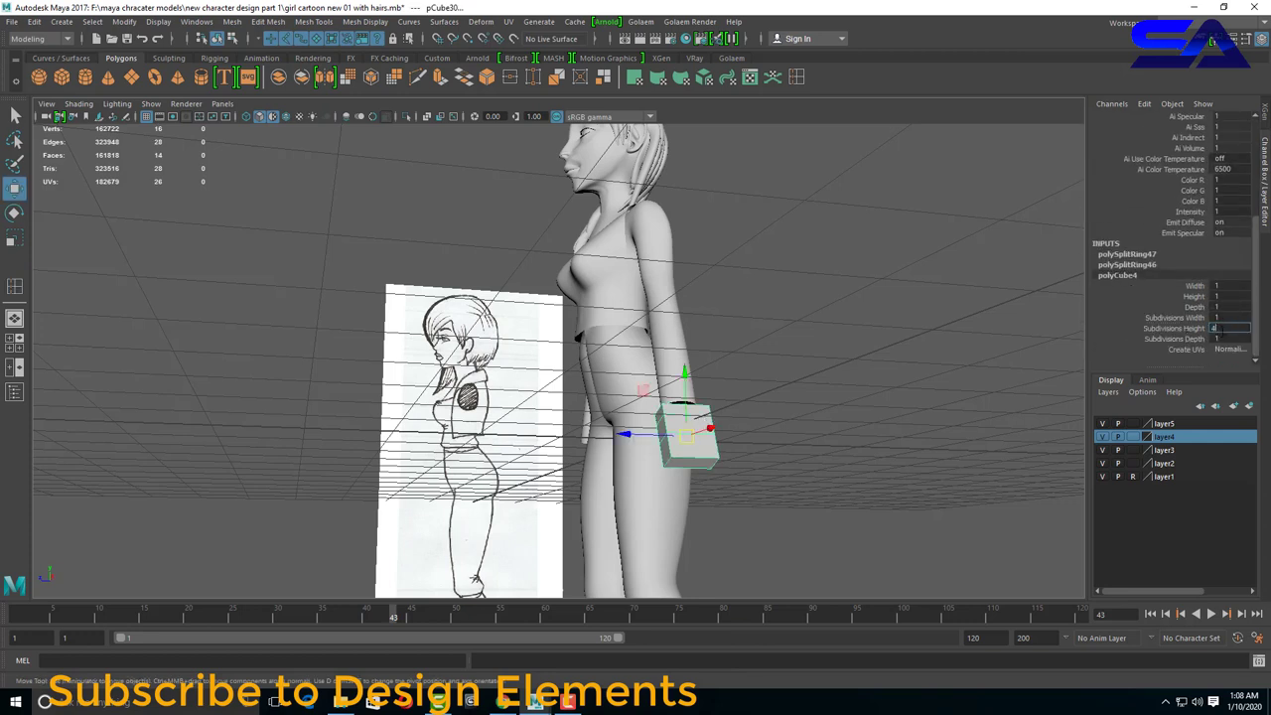
type("2")
key("Return")
left_click(1226, 318)
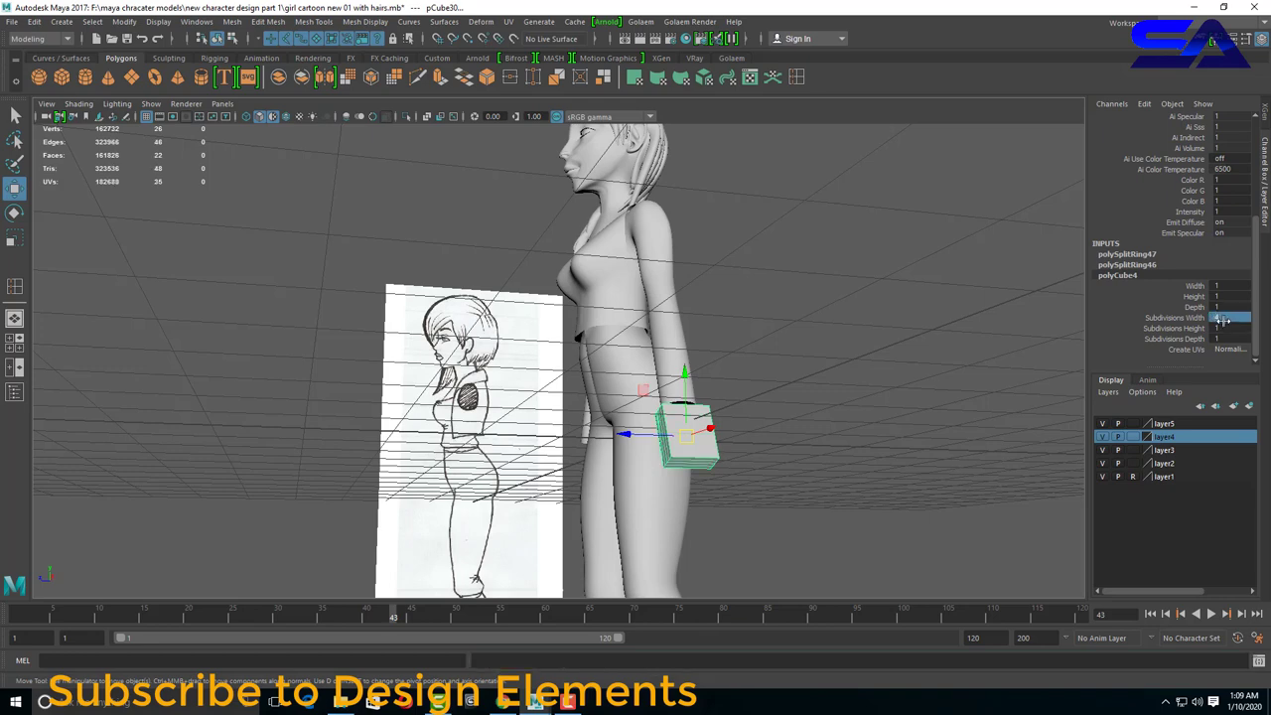
type("4")
key("Return")
Select a face on the hand block's underside in Face mode.
left_click_drag(812, 483, 588, 337, "alt")
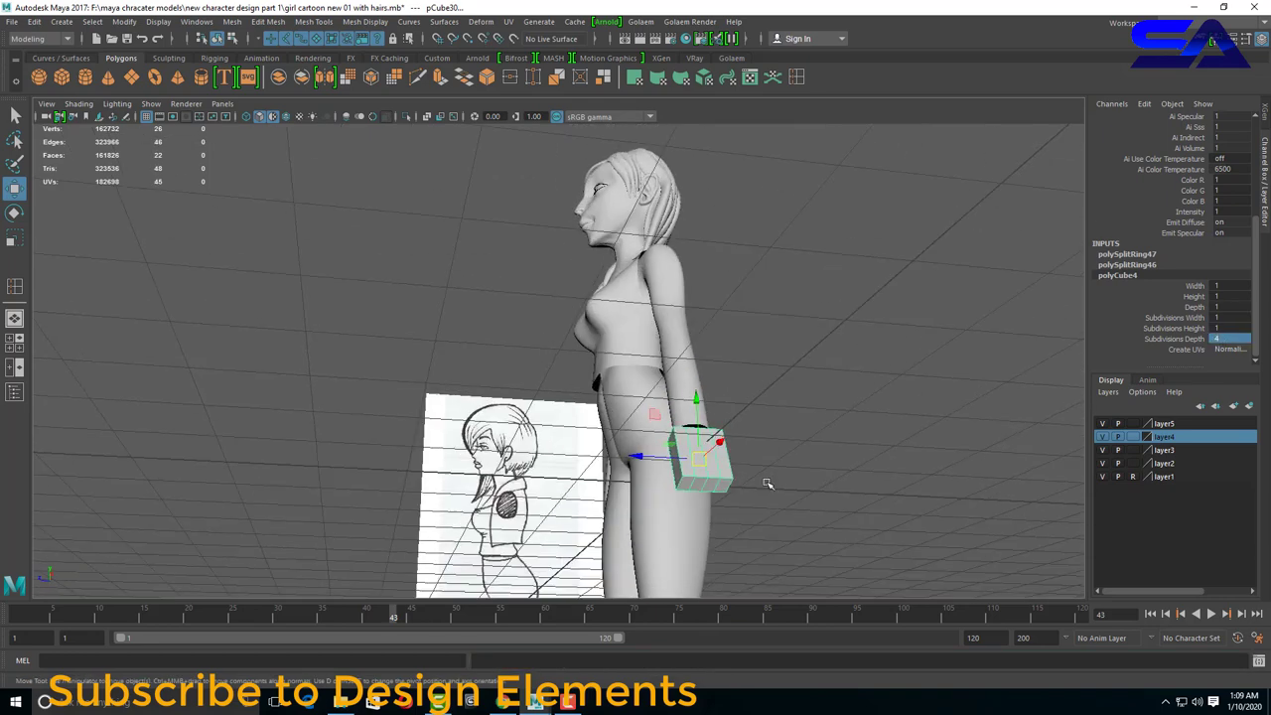
right_click_drag(587, 337, 582, 356)
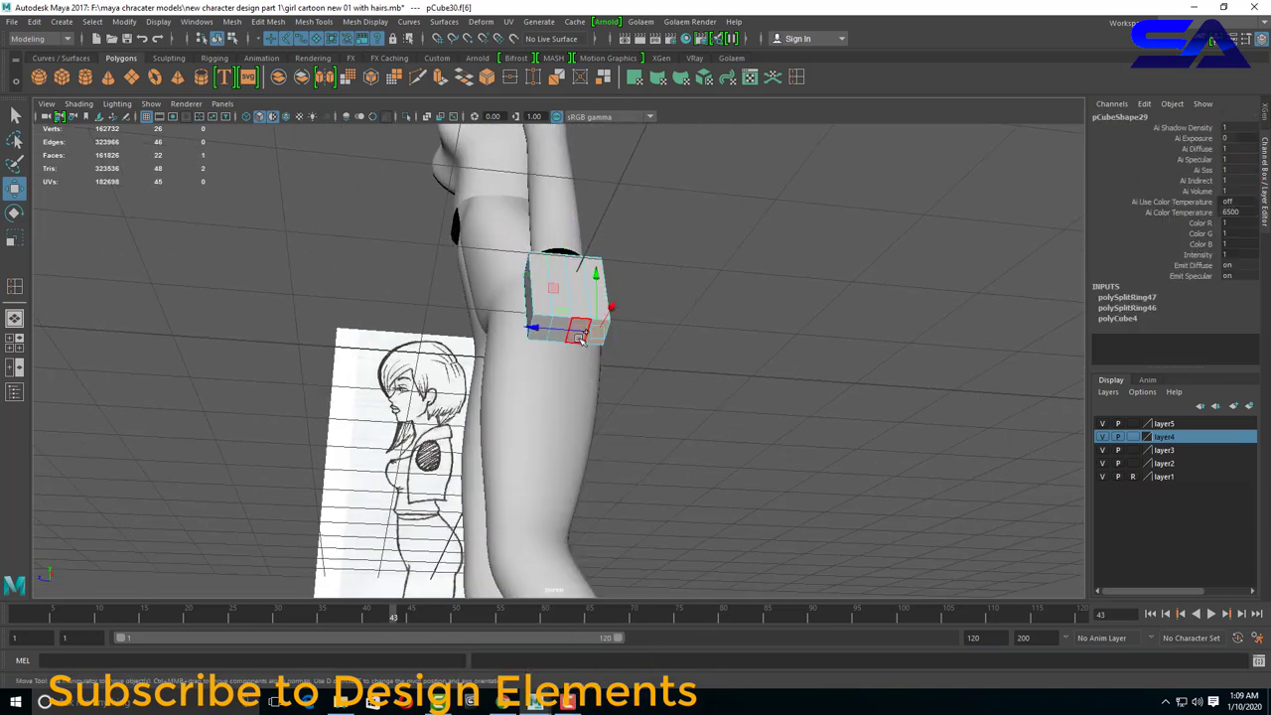
left_click(561, 333)
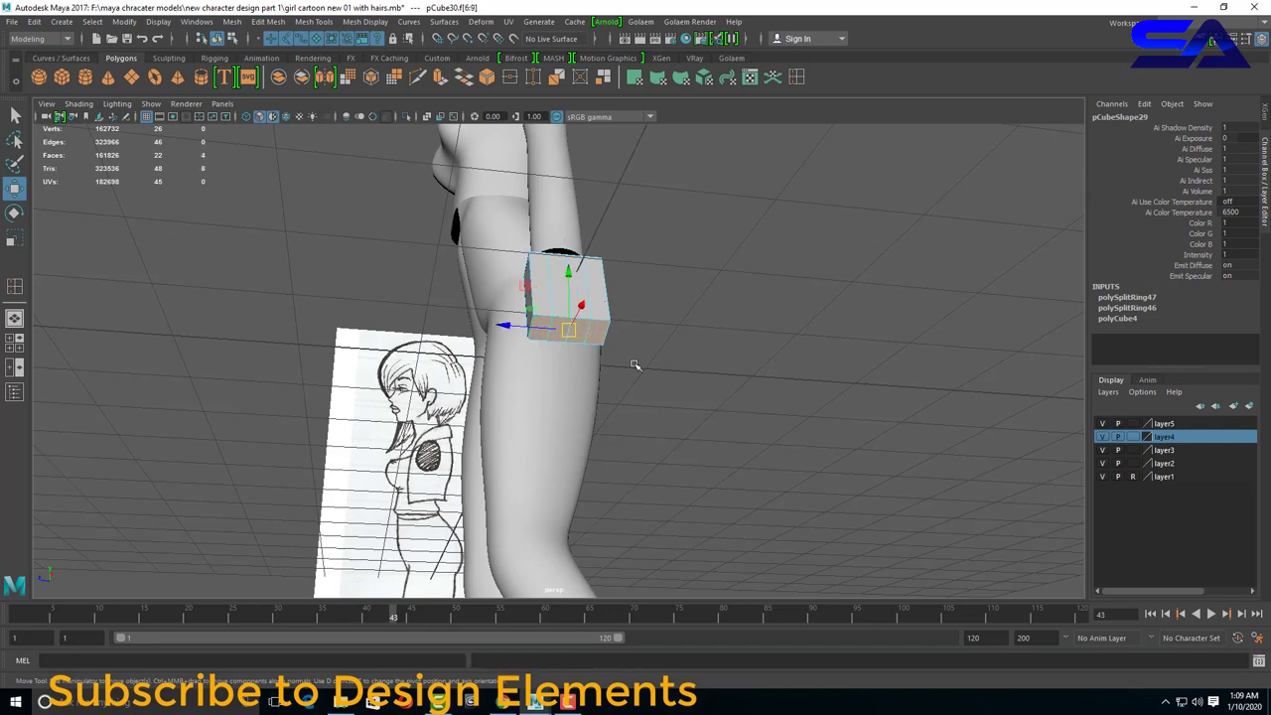
left_click_drag(636, 364, 700, 396, "alt")
mouse_move(581, 311)
left_mouse_down("alt")
mouse_move(570, 301)
mouse_move(590, 369)
mouse_move(709, 355)
mouse_move(635, 318)
left_mouse_up("alt")
Extrude the bottom faces with Keep Faces Together off, then undo the attempt.
left_click(441, 78)
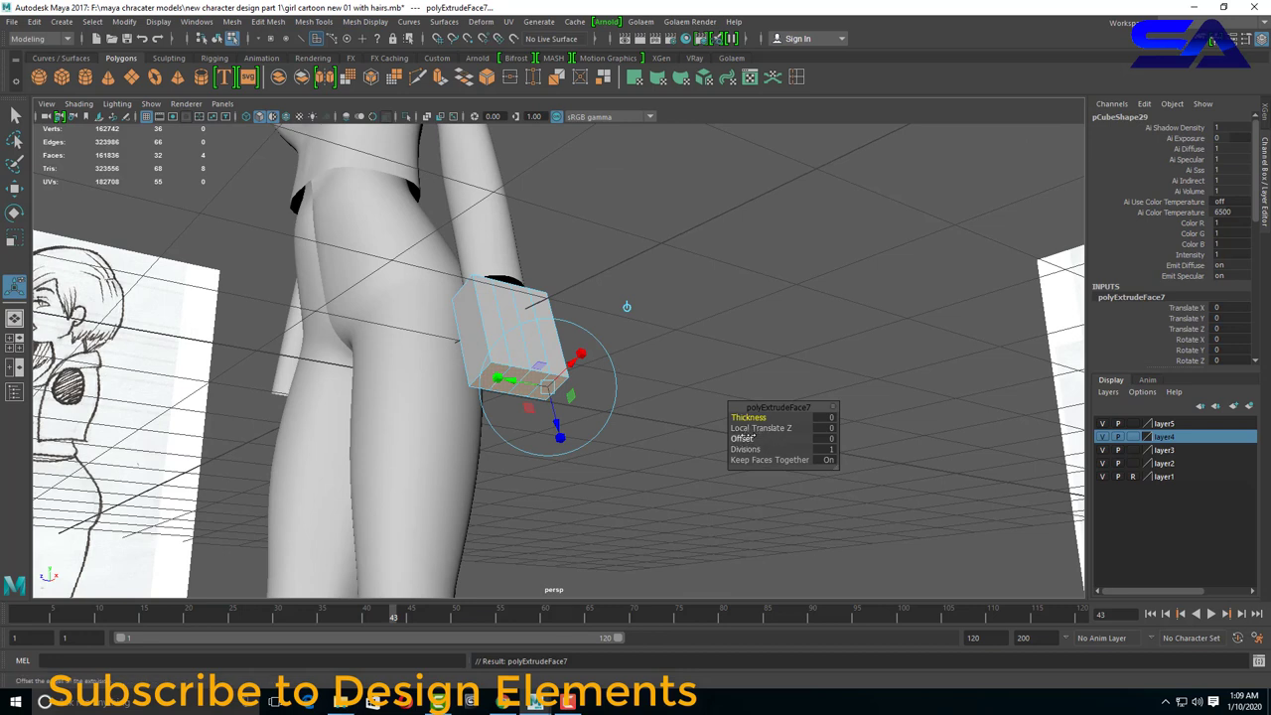
left_click(828, 461)
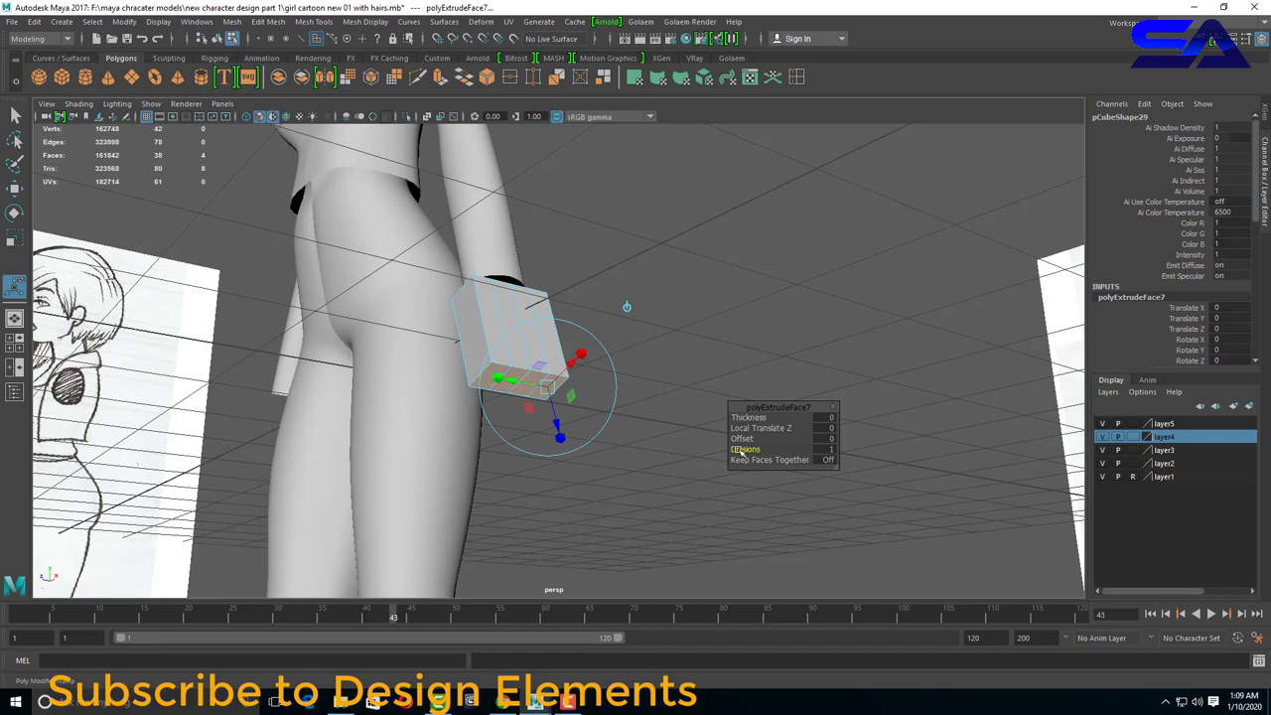
left_click_drag(745, 438, 759, 438)
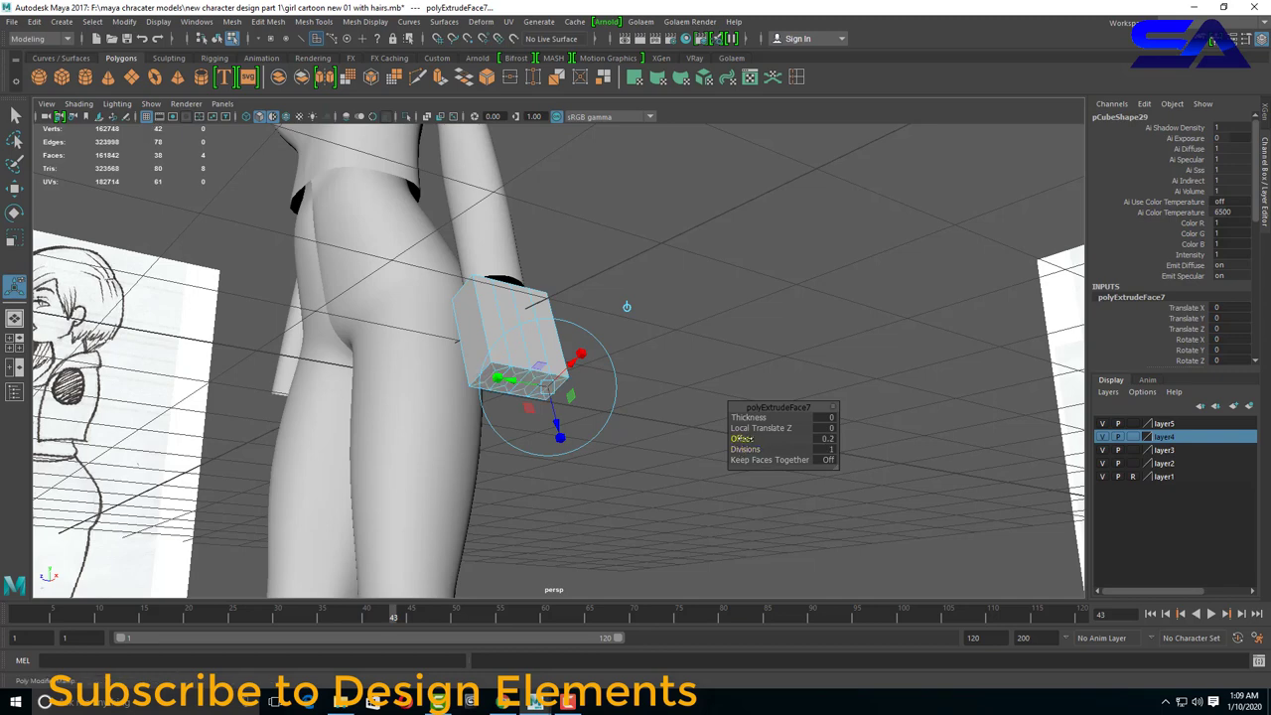
key("w")
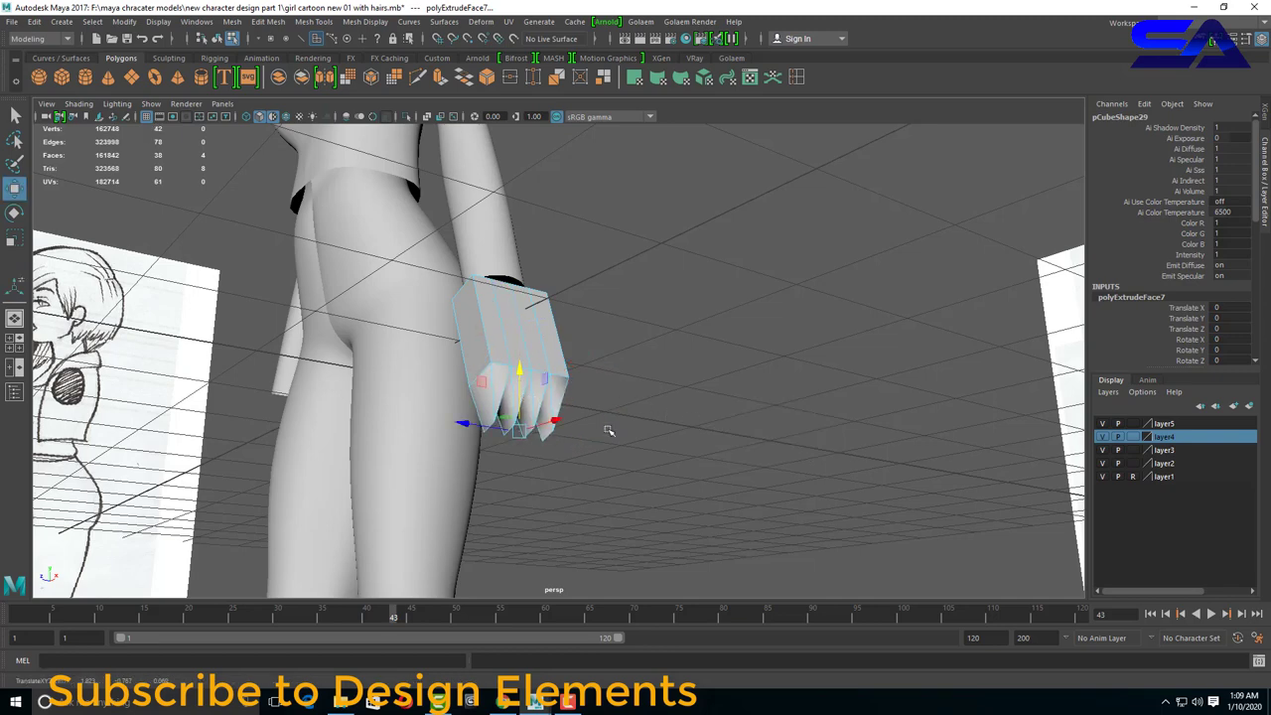
left_click_drag(610, 426, 694, 429, "alt")
key("ctrl+z")
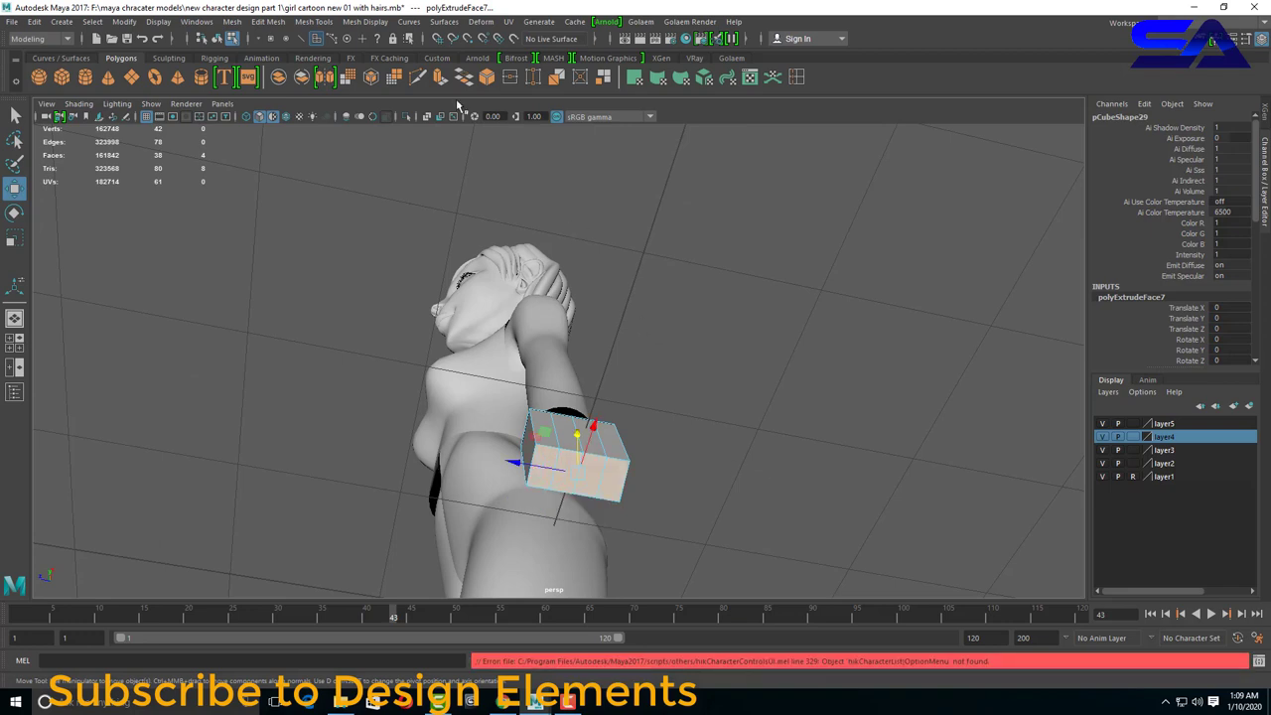
Retry the extrude with thickness 1.3 and various offsets, undoing the spiky results.
left_click(440, 78)
left_click_drag(747, 417, 770, 418)
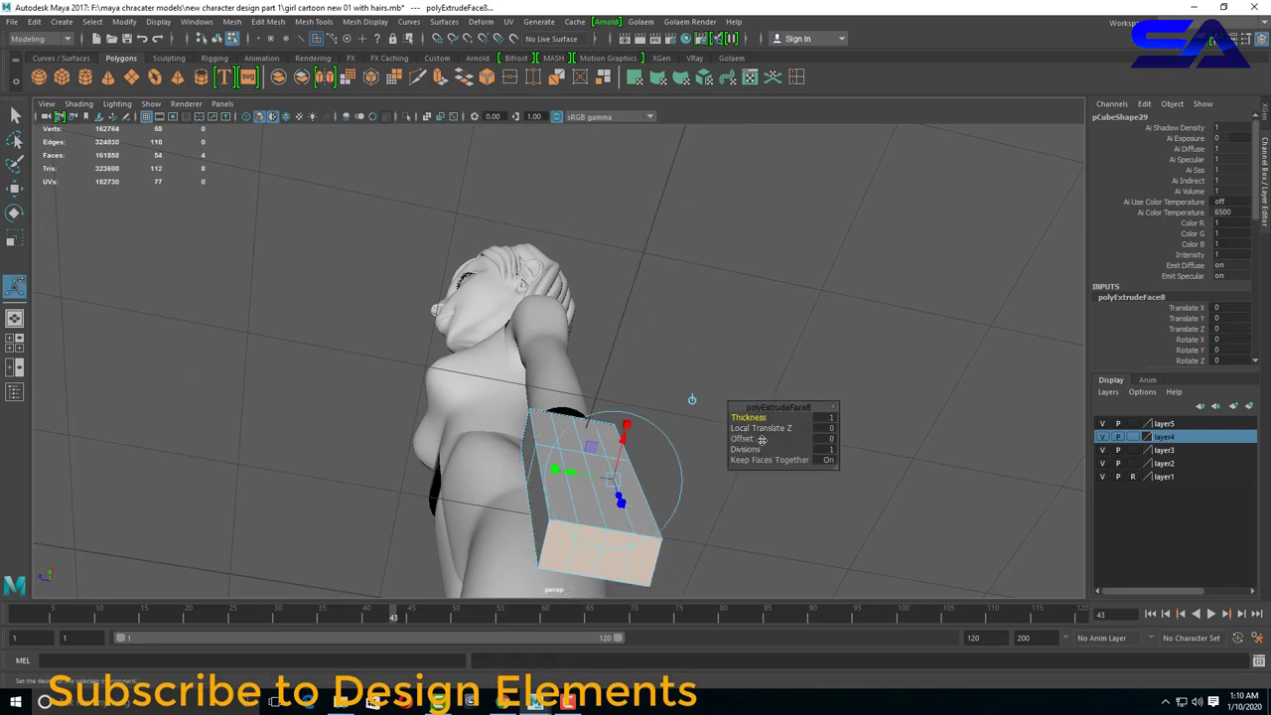
left_click_drag(745, 438, 730, 438)
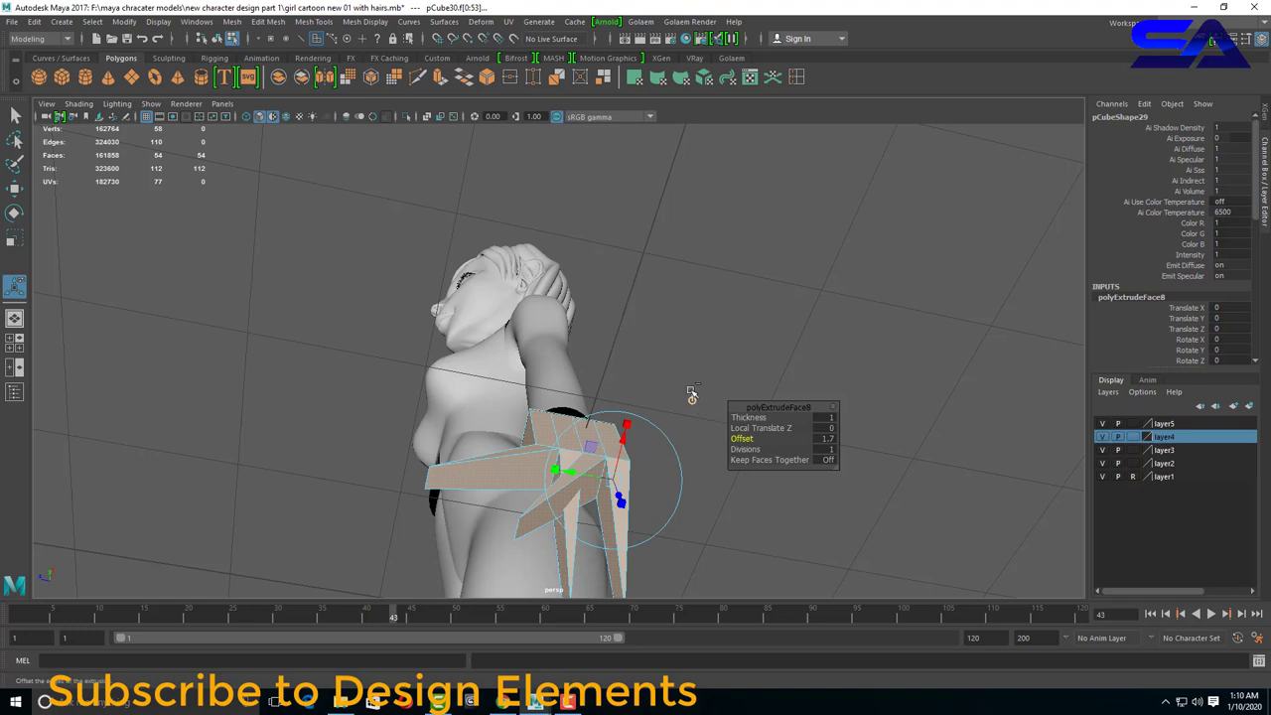
key("ctrl+z")
key("ctrl+z")
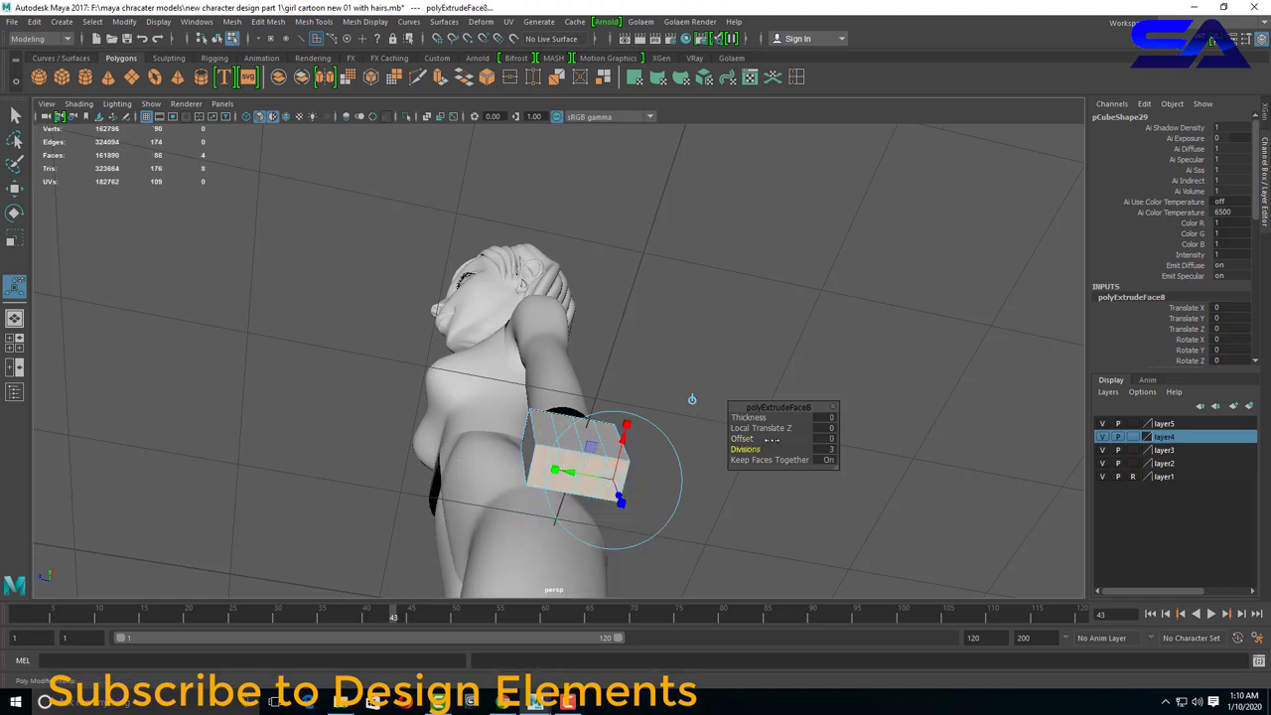
left_click_drag(755, 427, 743, 439)
key("ctrl+z")
Extrude four fingers with Divisions 1, Keep Faces Together off, thickness 0.4, smooth-previewed.
double_click(826, 438)
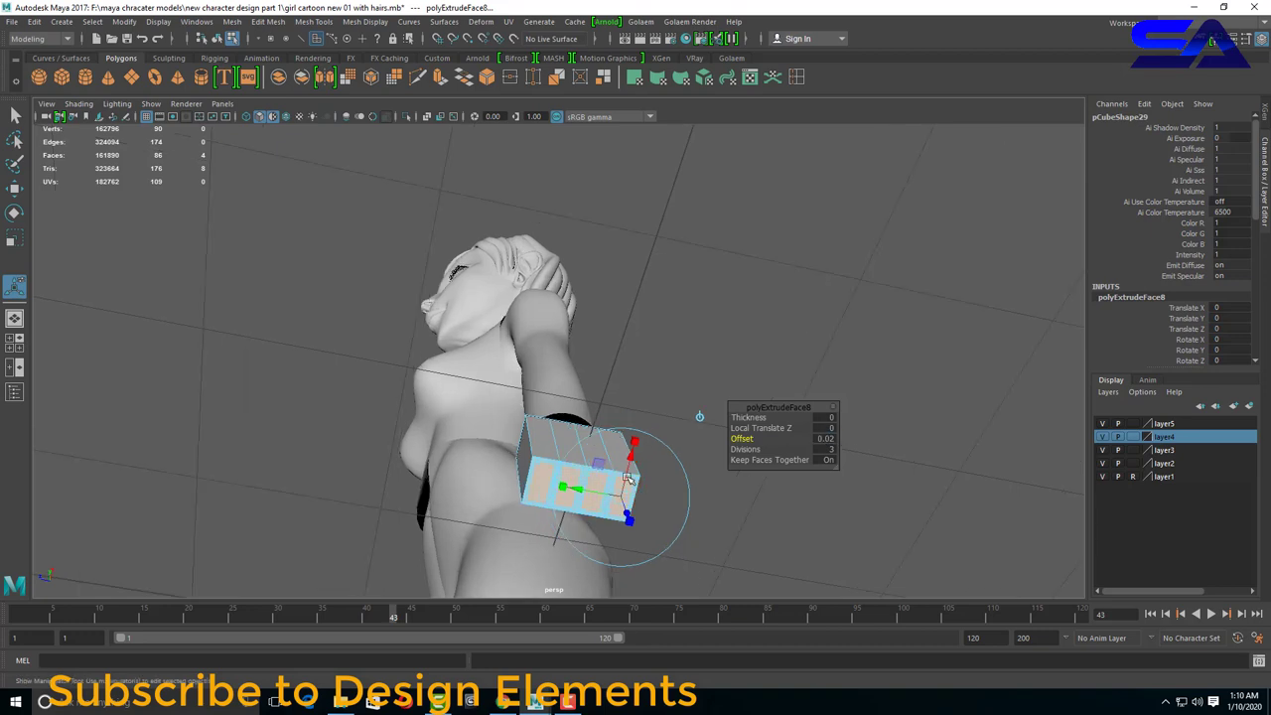
left_click_drag(724, 490, 823, 462, "alt")
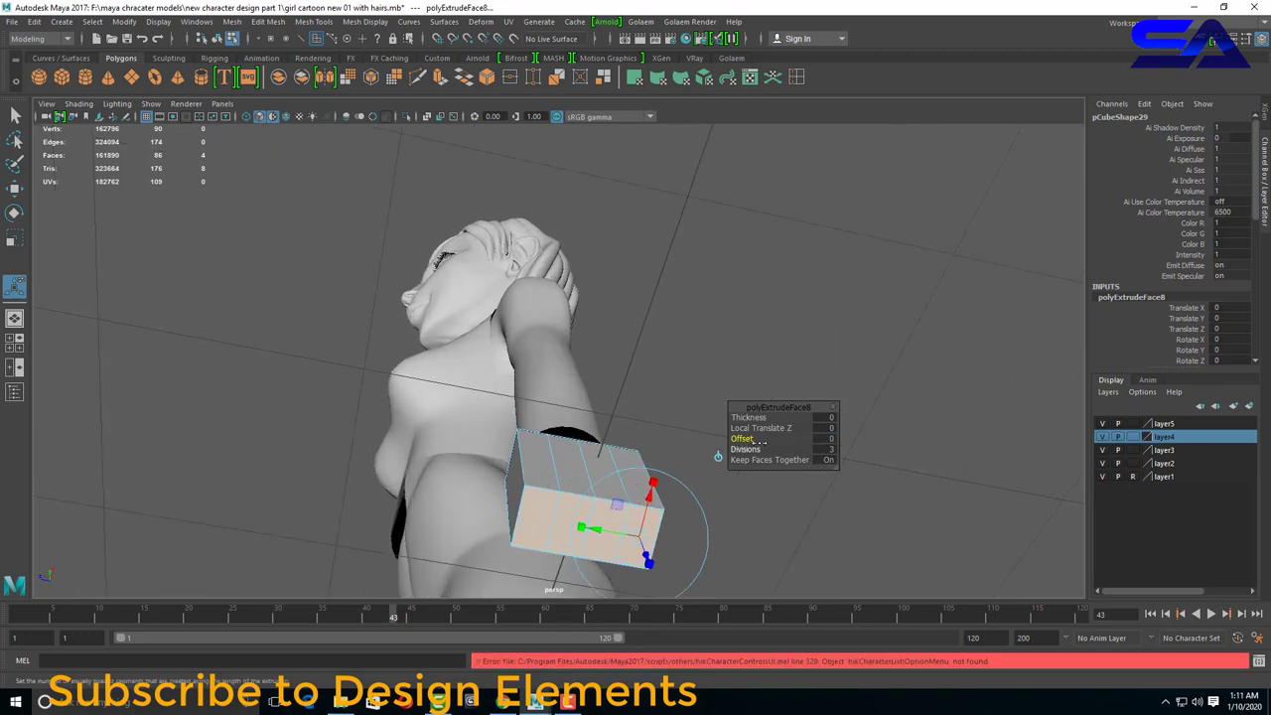
mouse_move(746, 449)
left_mouse_down()
mouse_move(733, 449)
mouse_move(760, 418)
left_mouse_up()
left_click(827, 460)
key("3")
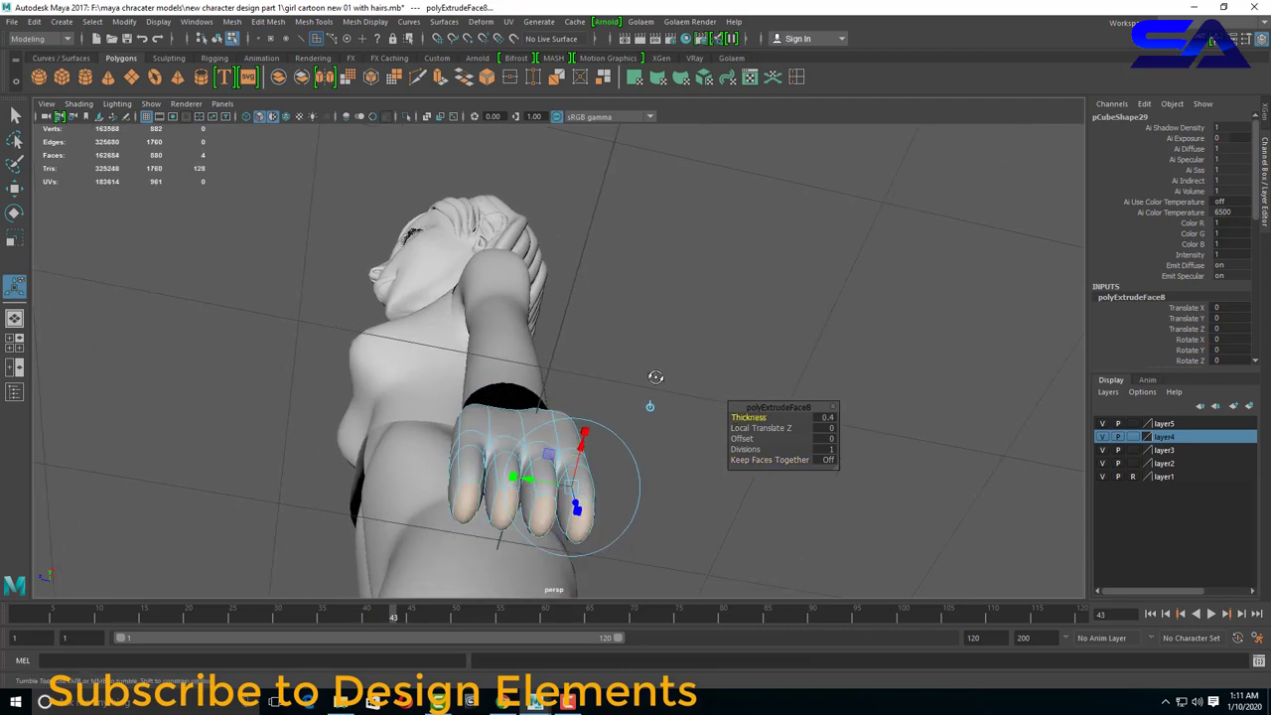
mouse_move(656, 378)
left_mouse_down("alt")
mouse_move(655, 440)
mouse_move(795, 420)
left_mouse_up("alt")
Move the hand mesh onto the sketch's hand in the four-view layout.
key("w")
key("space")
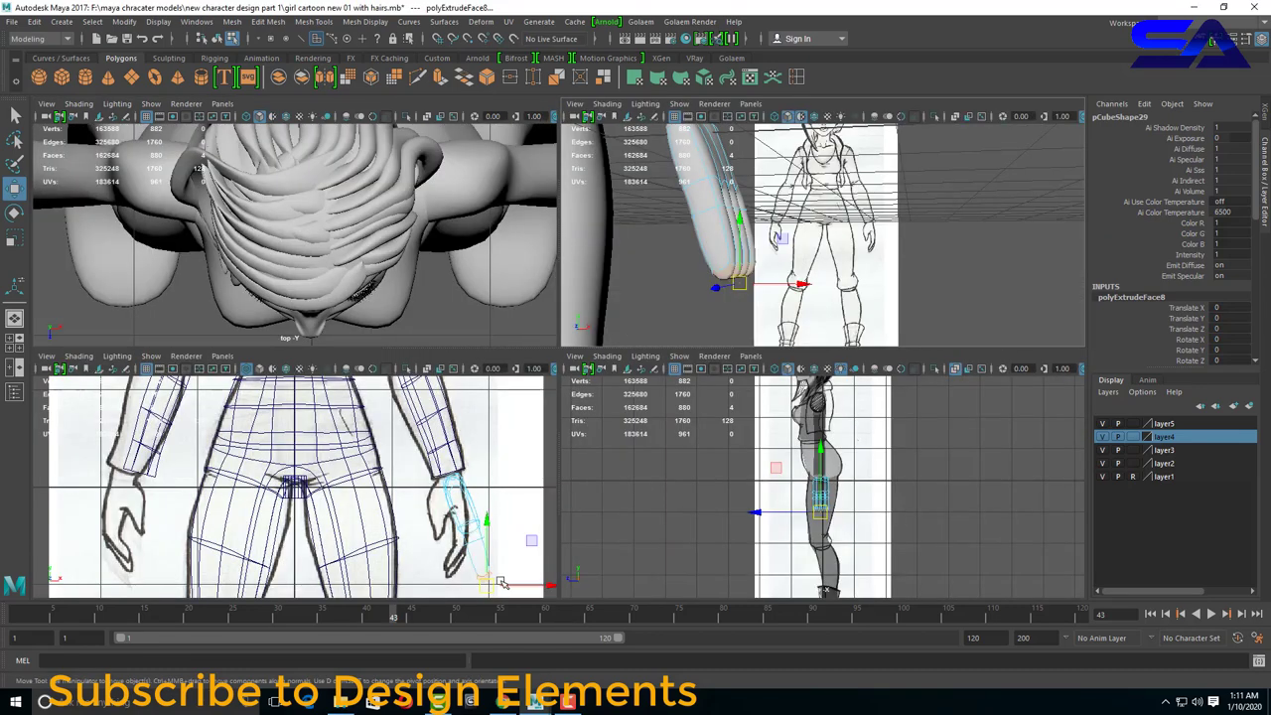
mouse_move(502, 583)
left_mouse_down()
mouse_move(455, 581)
mouse_move(480, 563)
left_mouse_up()
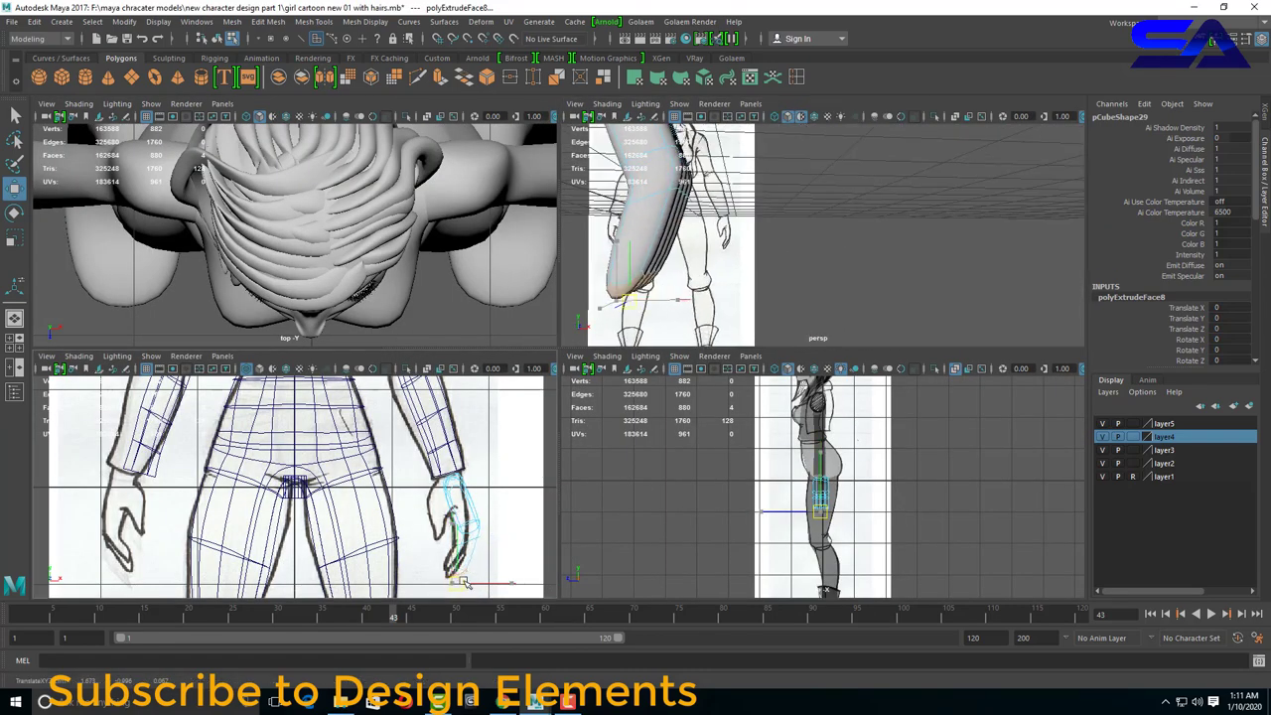
left_click_drag(635, 238, 653, 281, "alt")
Select the fingertip faces and move them forward so the fingers curl gently.
key("F10")
left_click(652, 281)
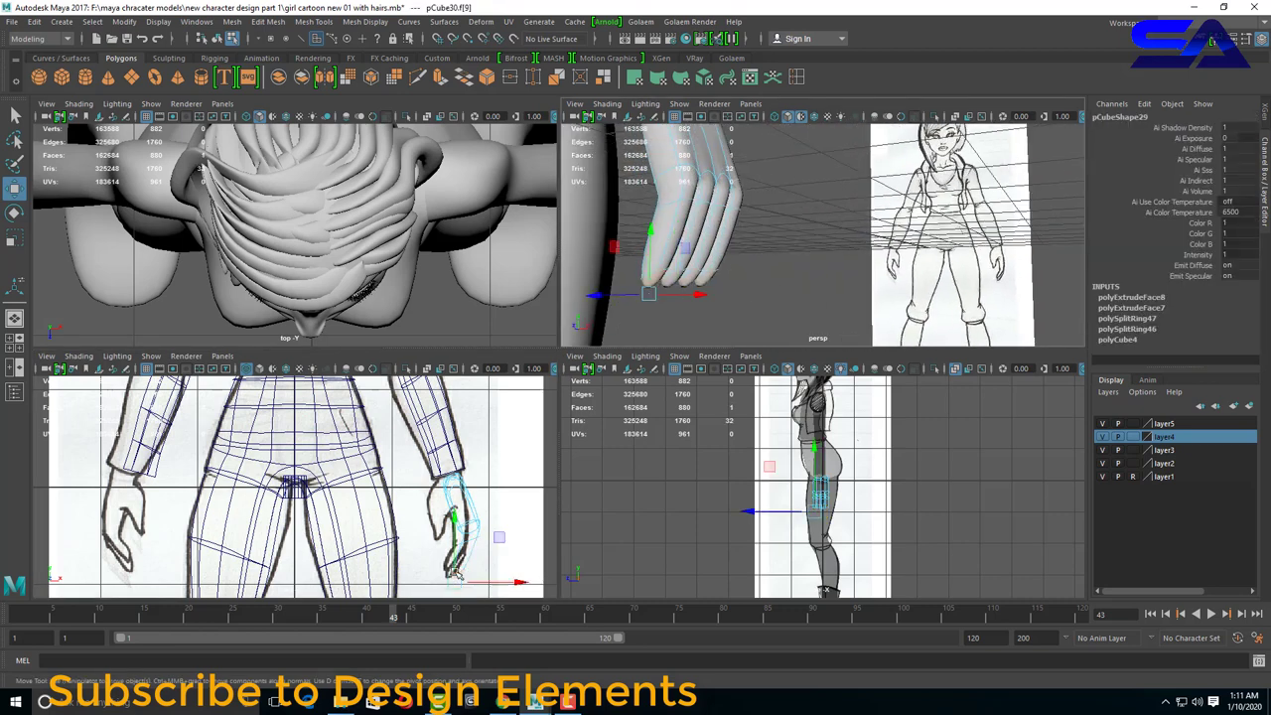
scroll(462, 527, "up", 2)
scroll(462, 527, "up", 2)
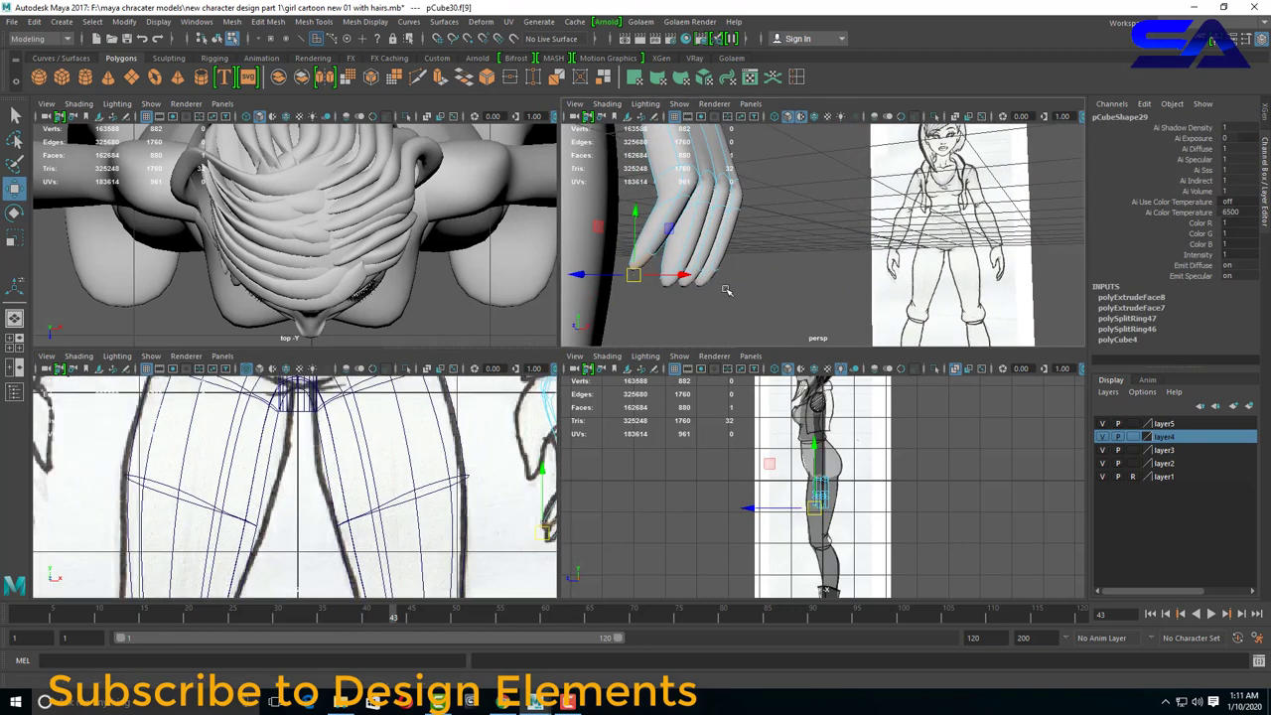
left_click_drag(716, 238, 736, 260, "alt")
scroll(447, 484, "up", 2)
left_click_drag(428, 475, 463, 468)
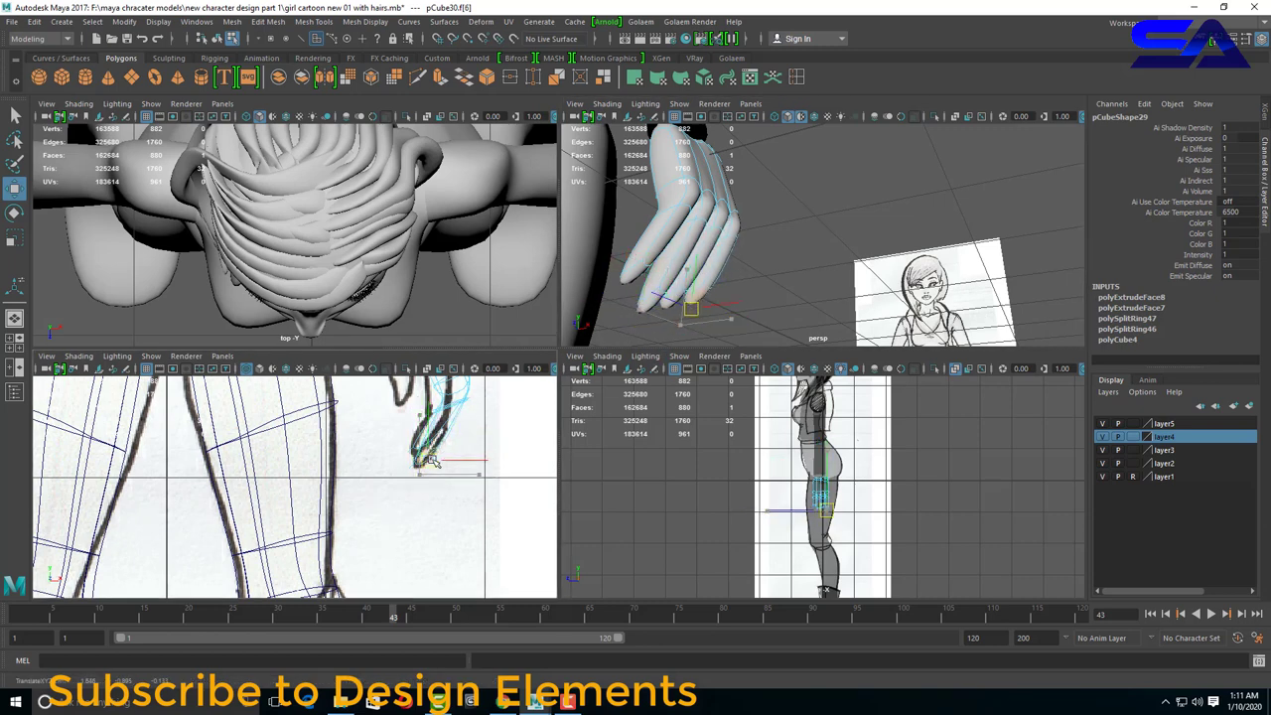
scroll(650, 298, "up", 3)
key("space")
mouse_move(650, 353)
left_mouse_down("alt")
mouse_move(619, 378)
mouse_move(588, 336)
left_mouse_up("alt")
Insert edge loops across the fingers near the fingertips, undoing misplaced ones.
left_click(796, 78)
left_click(472, 407)
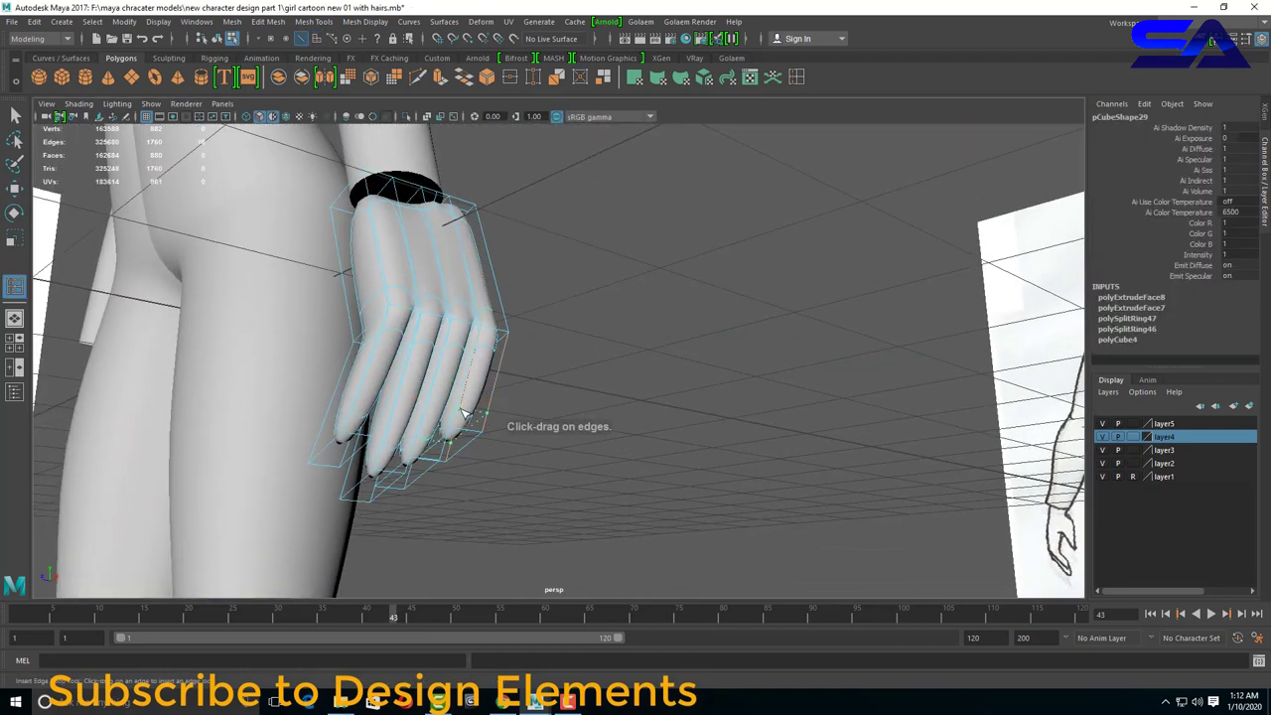
mouse_move(473, 408)
left_mouse_down("alt")
mouse_move(590, 474)
mouse_move(507, 399)
mouse_move(666, 473)
left_mouse_up("alt")
left_click(541, 429)
key("ctrl+z")
key("ctrl+z")
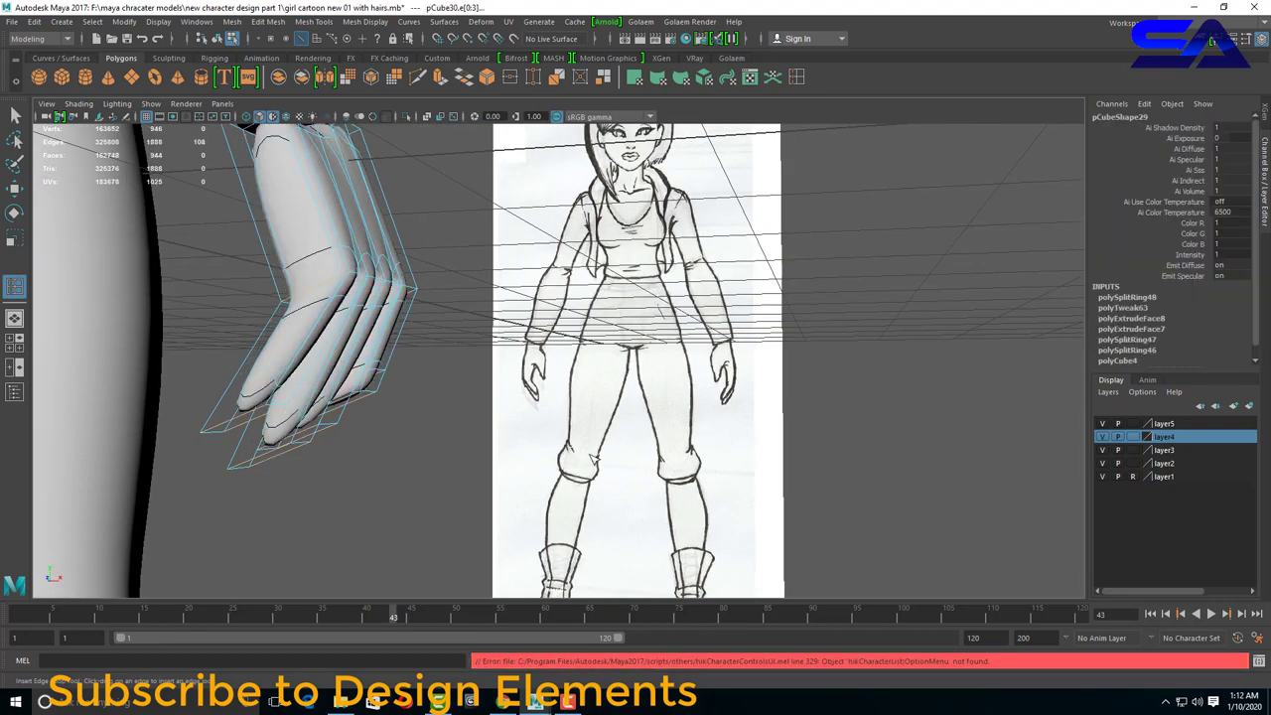
key("ctrl+z")
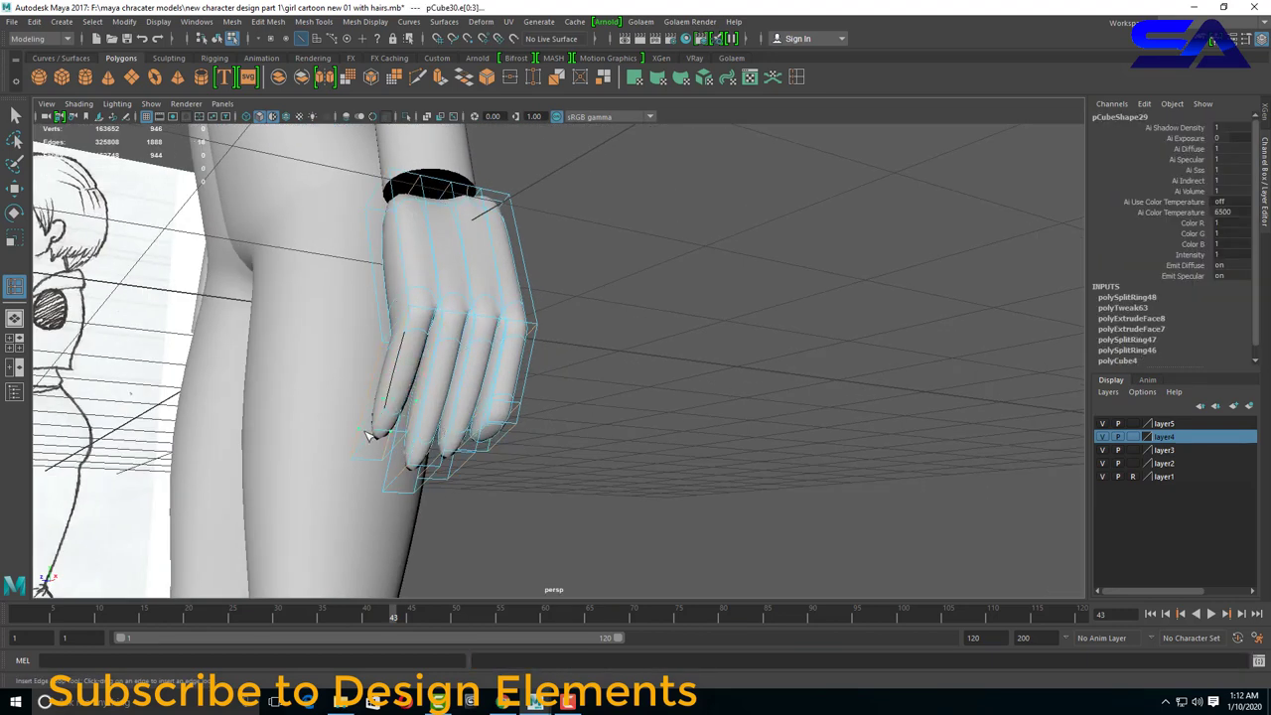
left_click(368, 437)
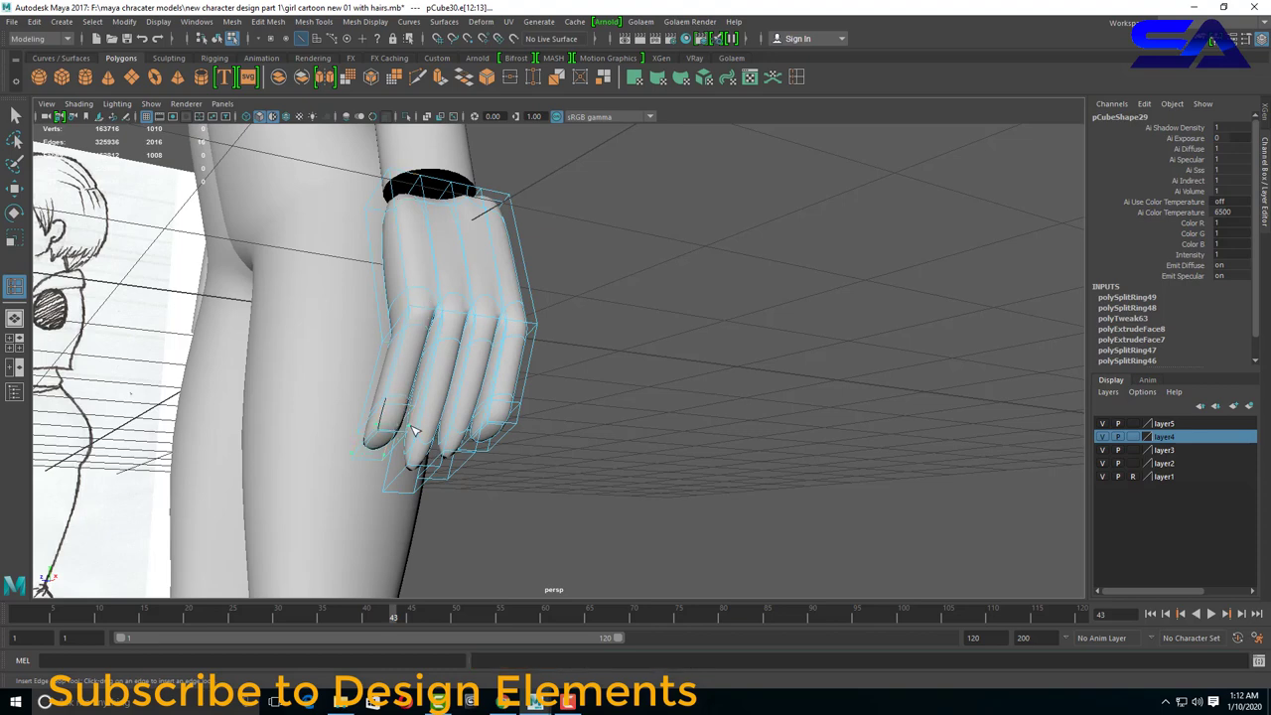
left_click_drag(466, 476, 506, 449, "alt")
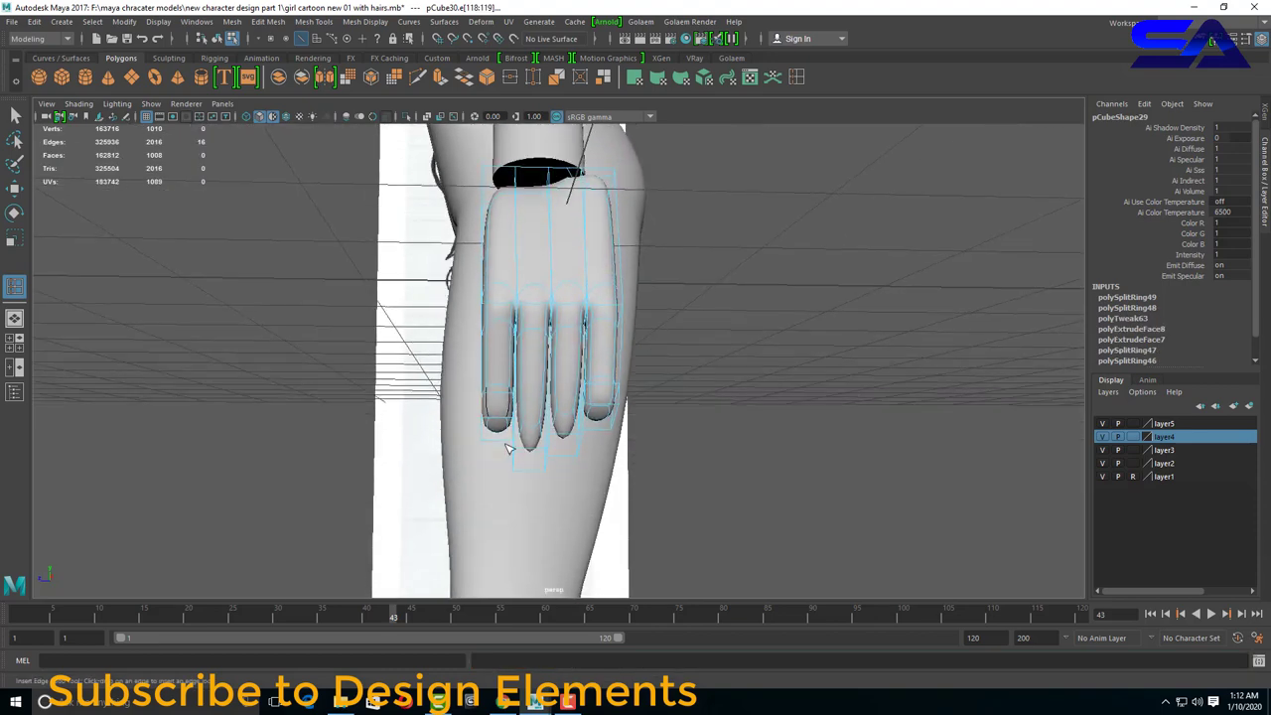
left_click(552, 424)
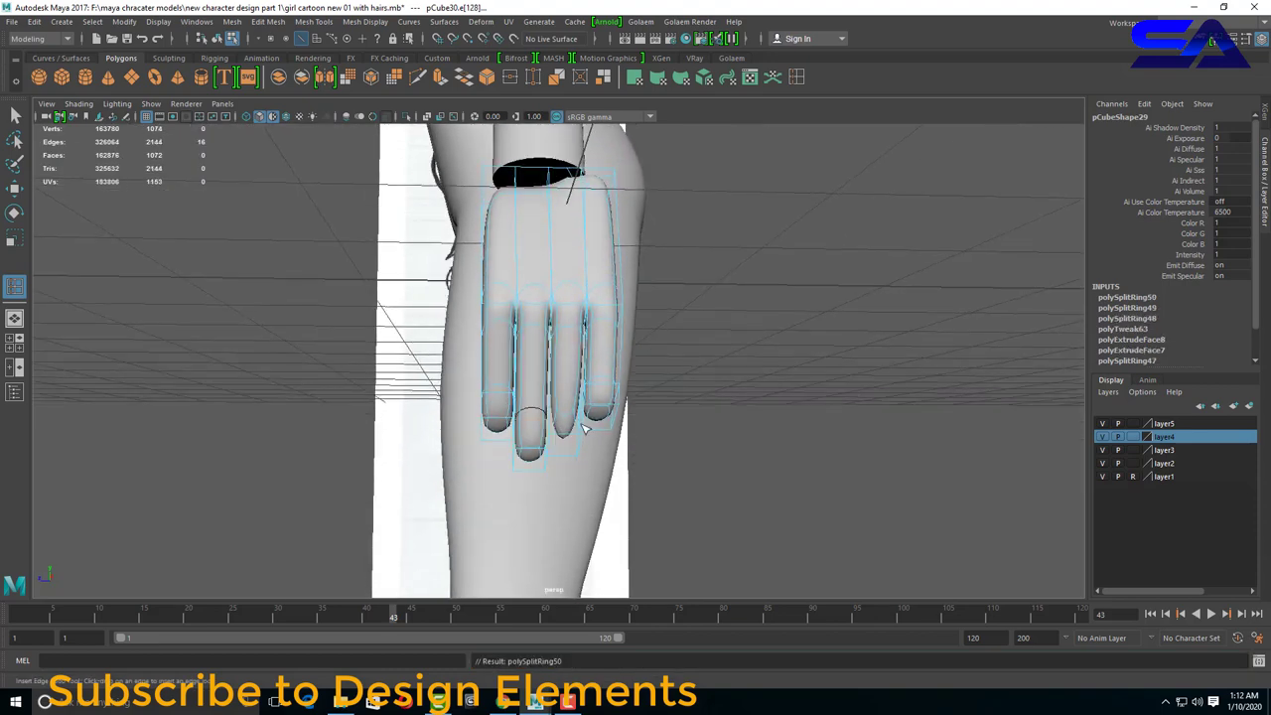
left_click(582, 444)
key("ctrl+z")
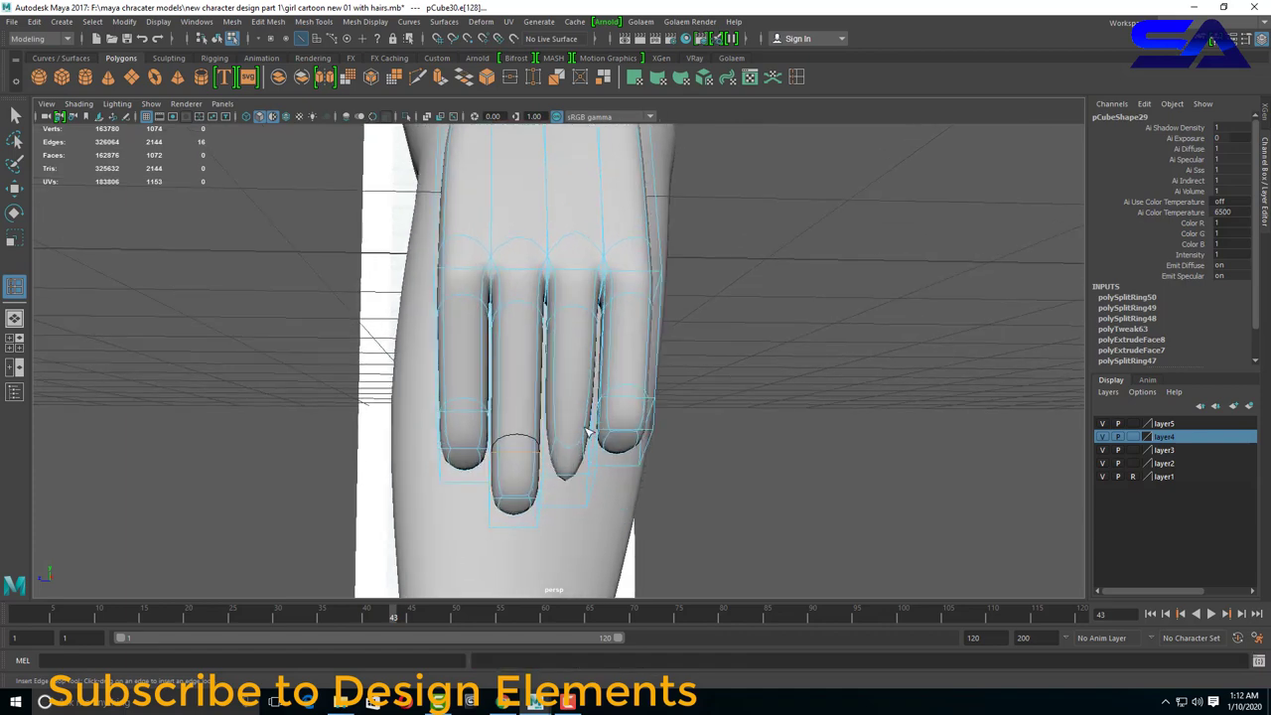
Add edge loops along the middle and third fingers to form knuckle segments.
key("F8")
key("F8")
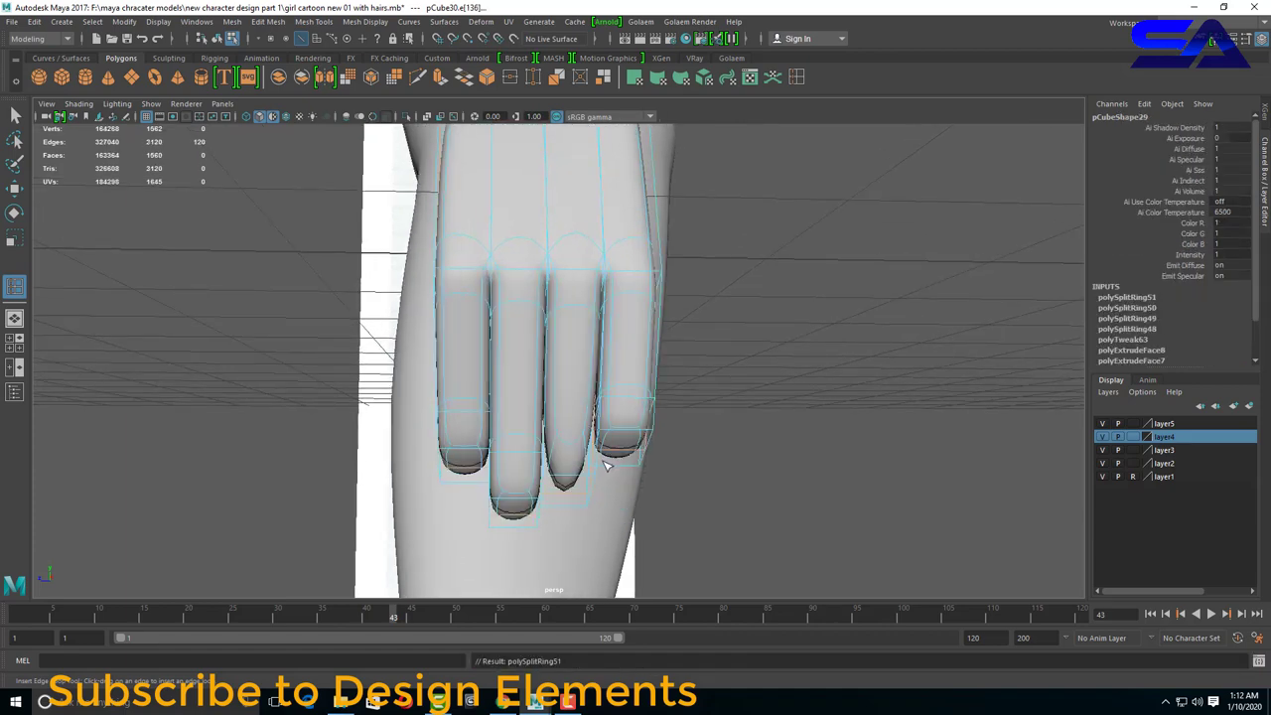
double_click(545, 429)
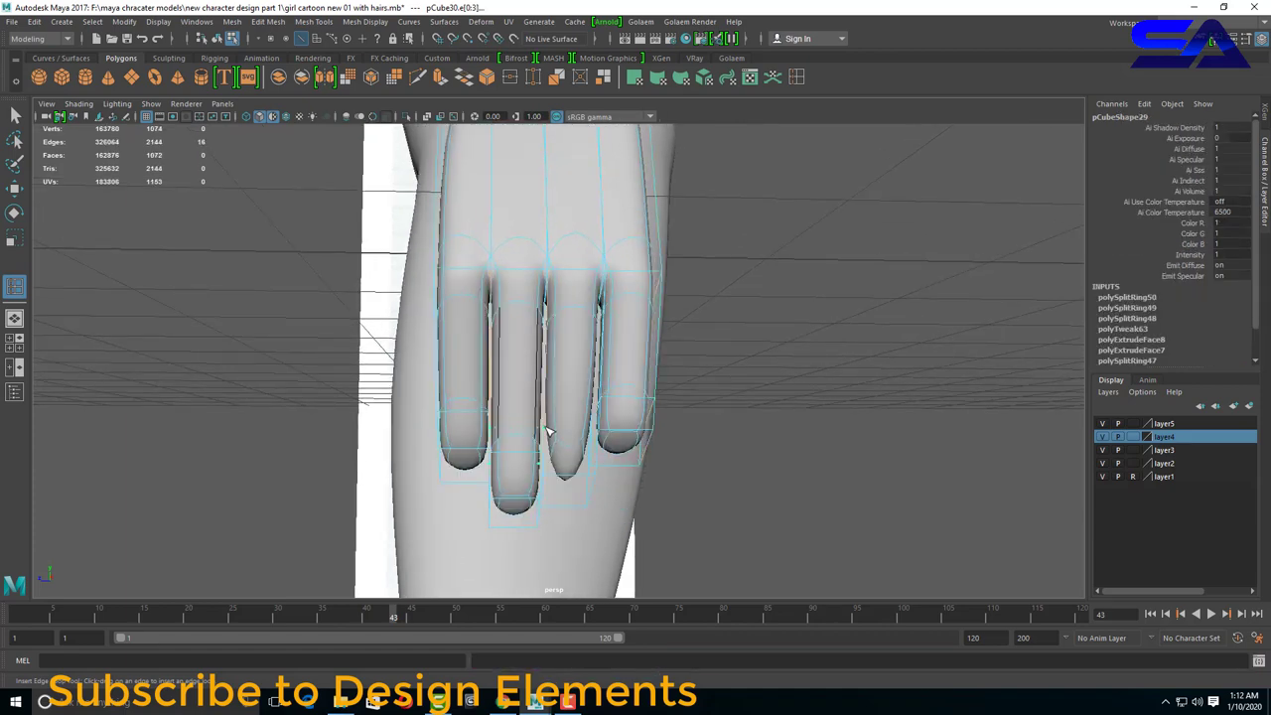
left_click(537, 368)
left_click(491, 354)
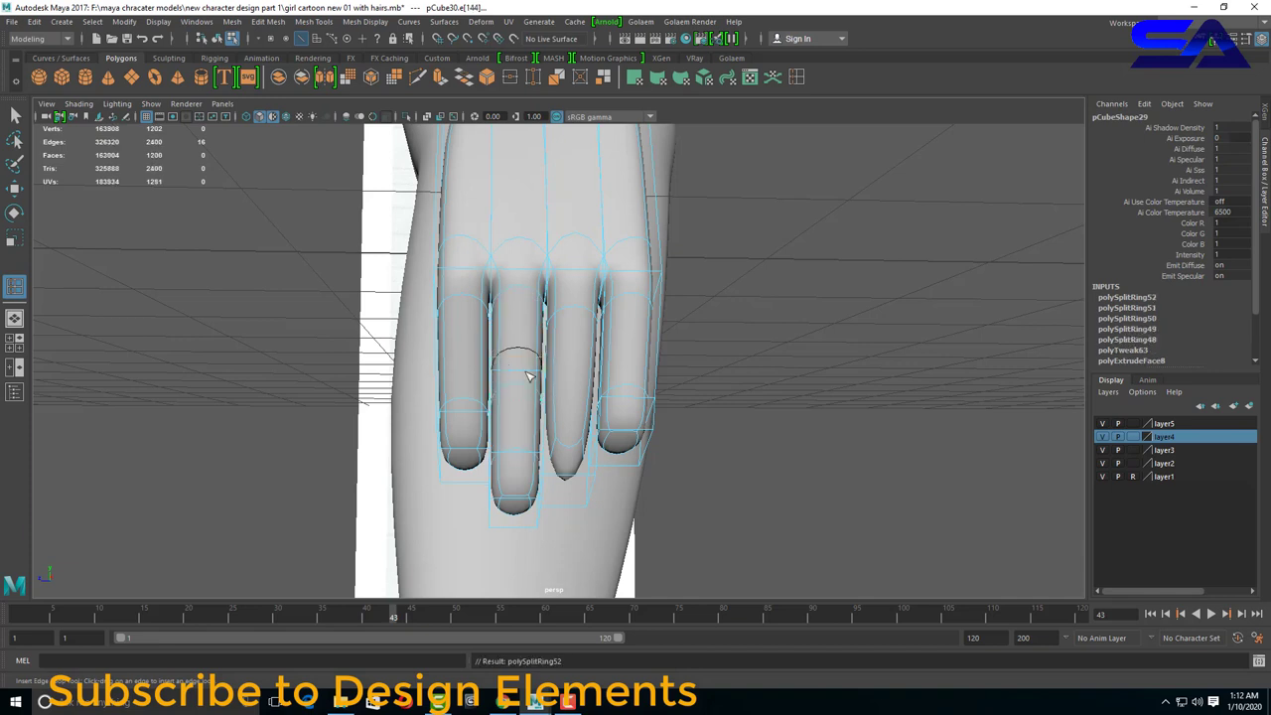
scroll(592, 427, "up", 1)
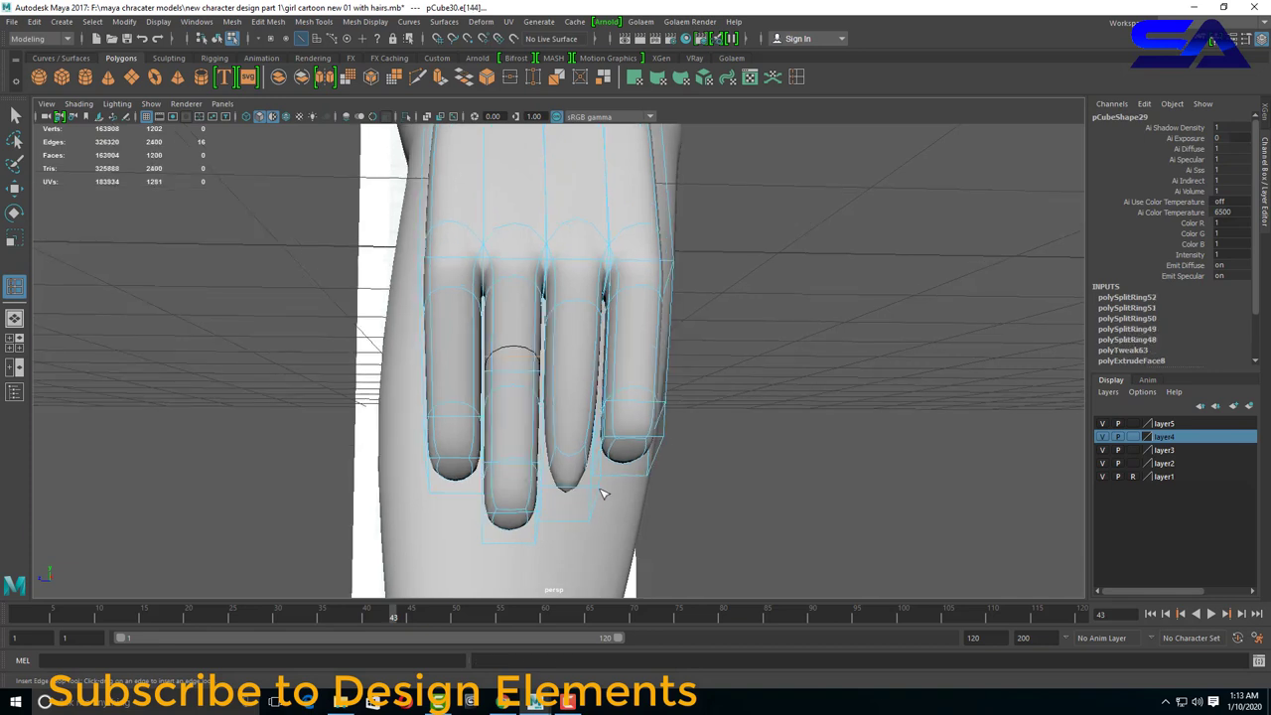
left_click(596, 429)
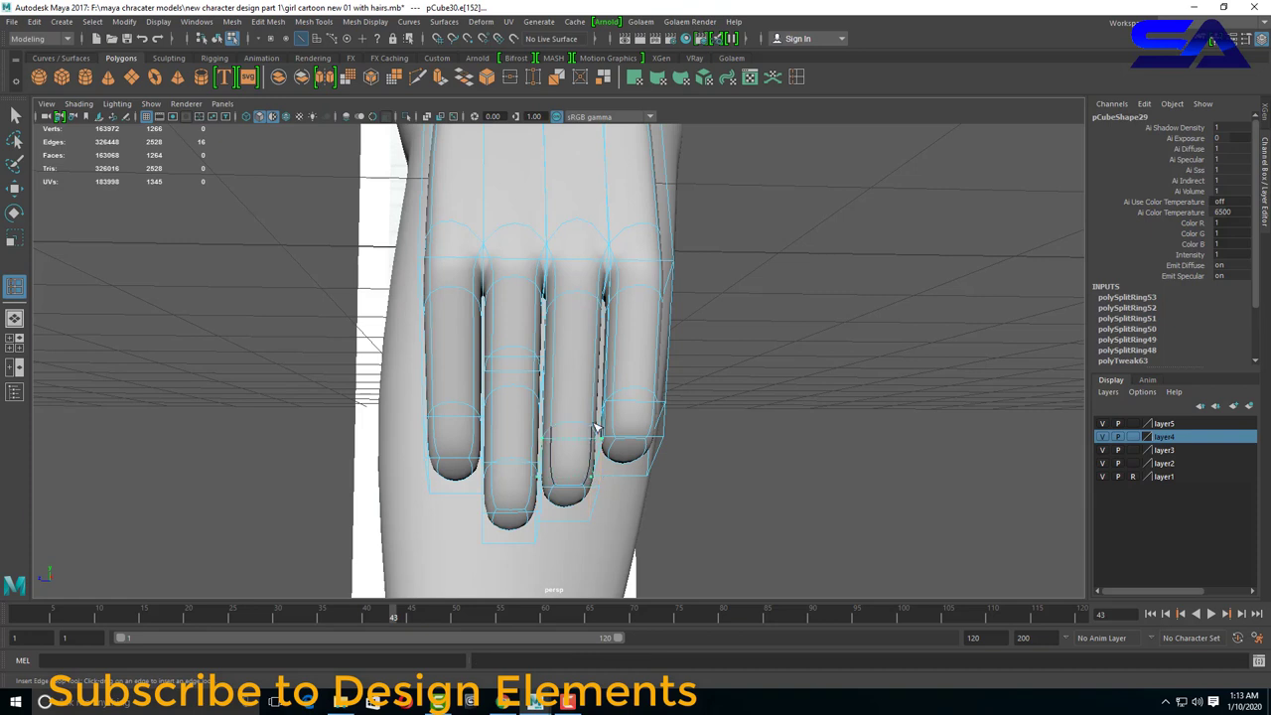
left_click(597, 431)
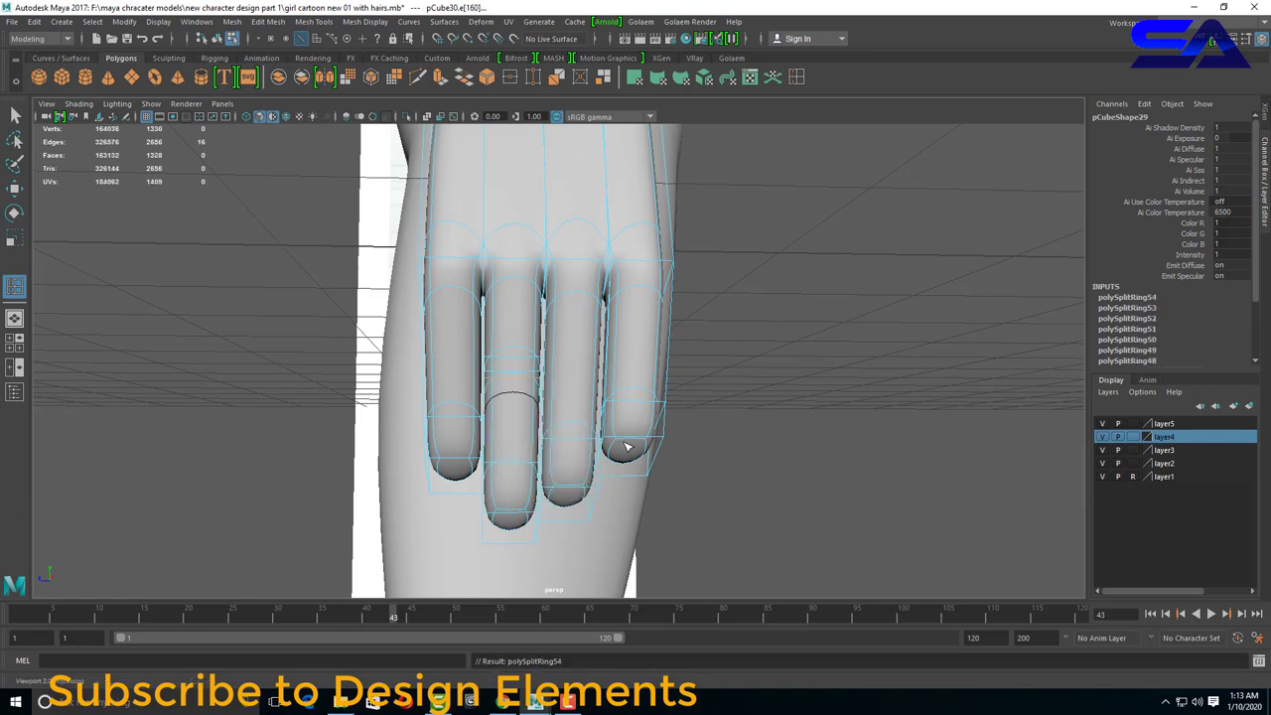
left_click(600, 429)
key("F8")
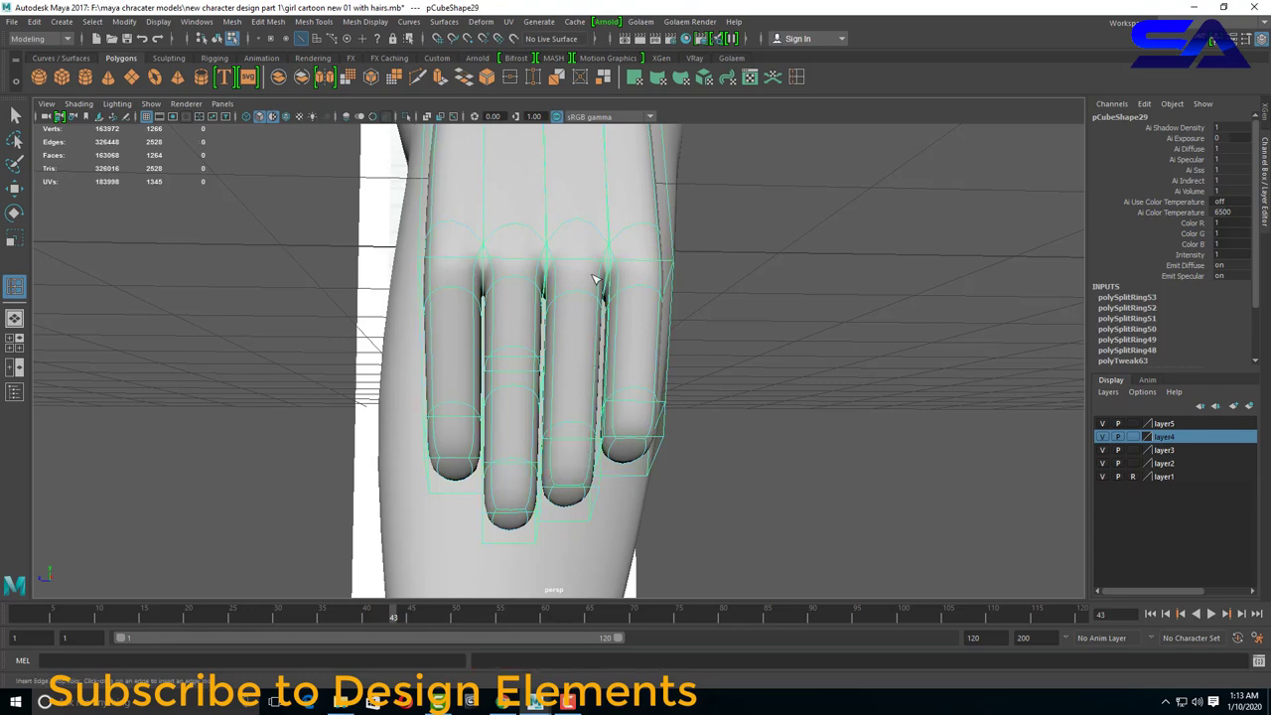
key("F10")
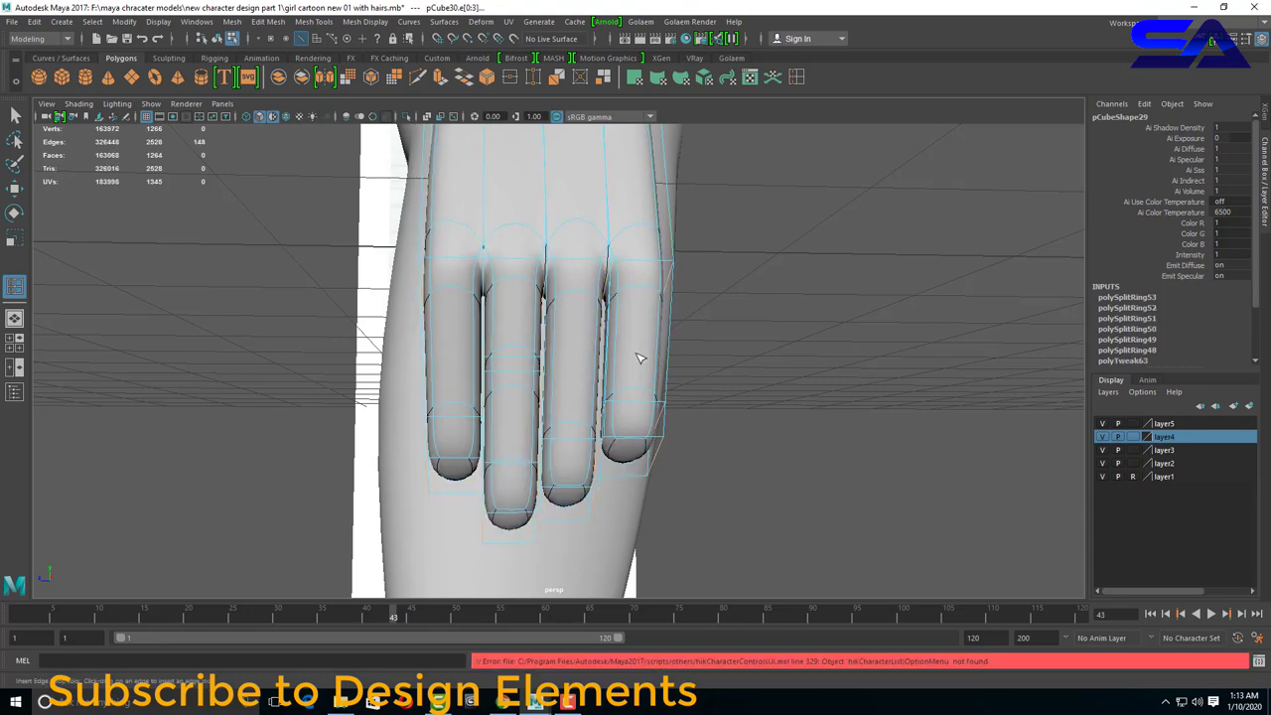
From the side, insert an edge loop on the hand and undo a misplaced vertical loop.
scroll(495, 360, "down", 5)
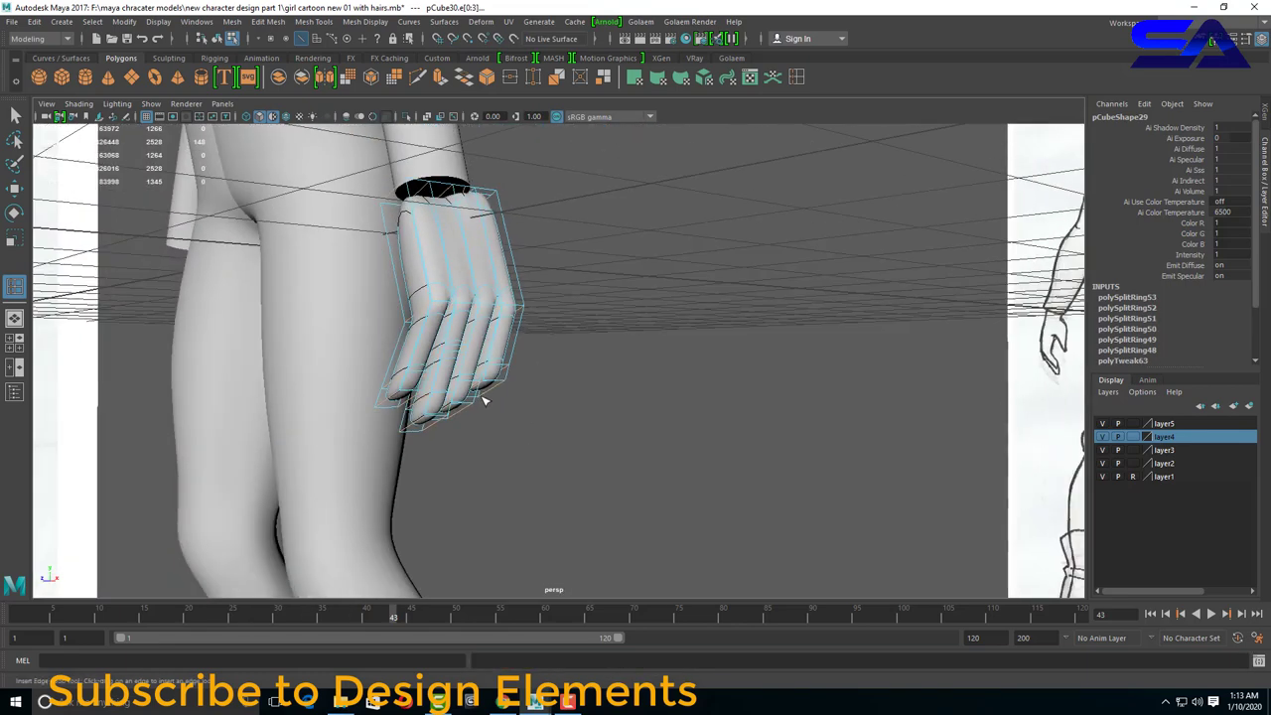
key("w")
left_click_drag(483, 398, 602, 431, "alt")
left_click(605, 417)
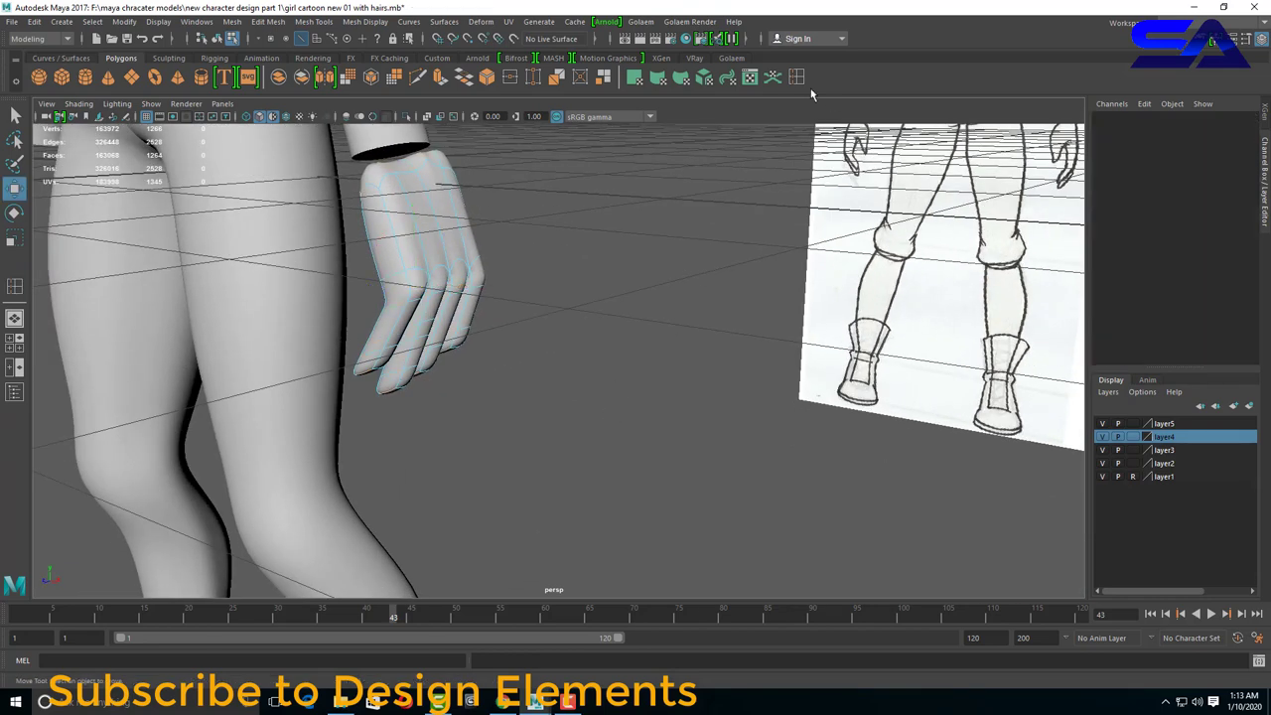
left_click(409, 202)
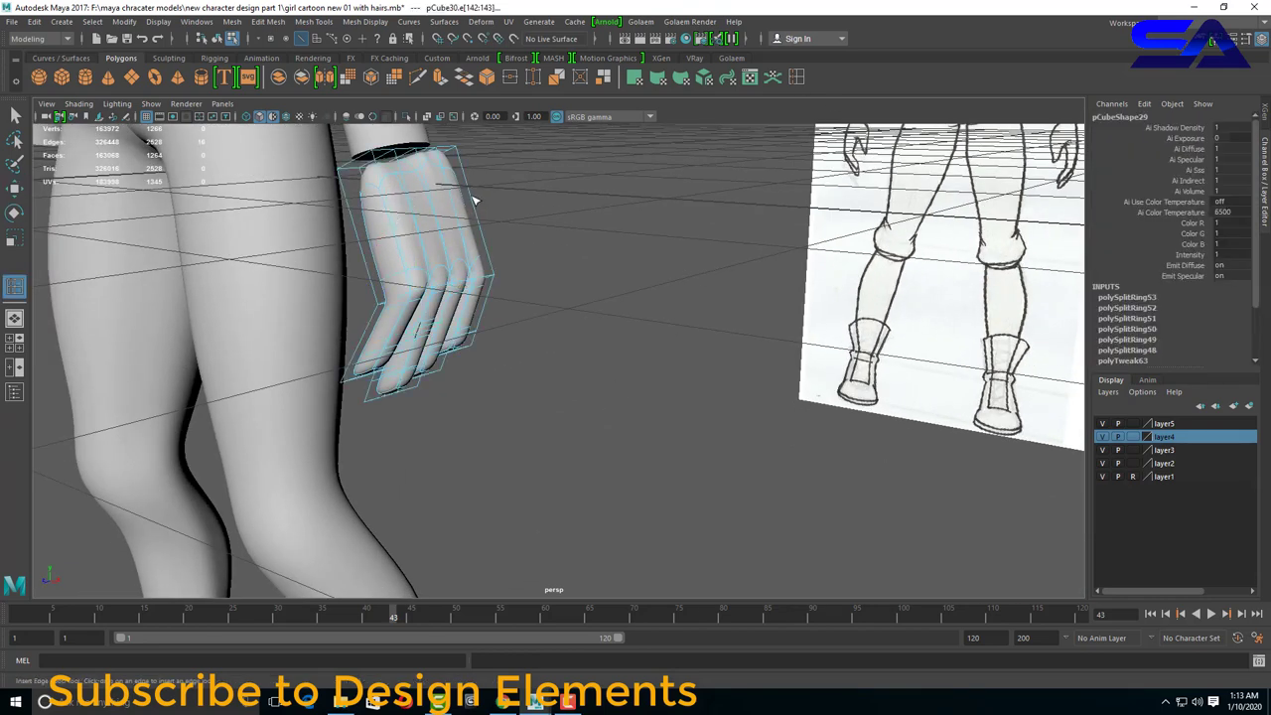
left_click_drag(541, 264, 474, 217, "alt")
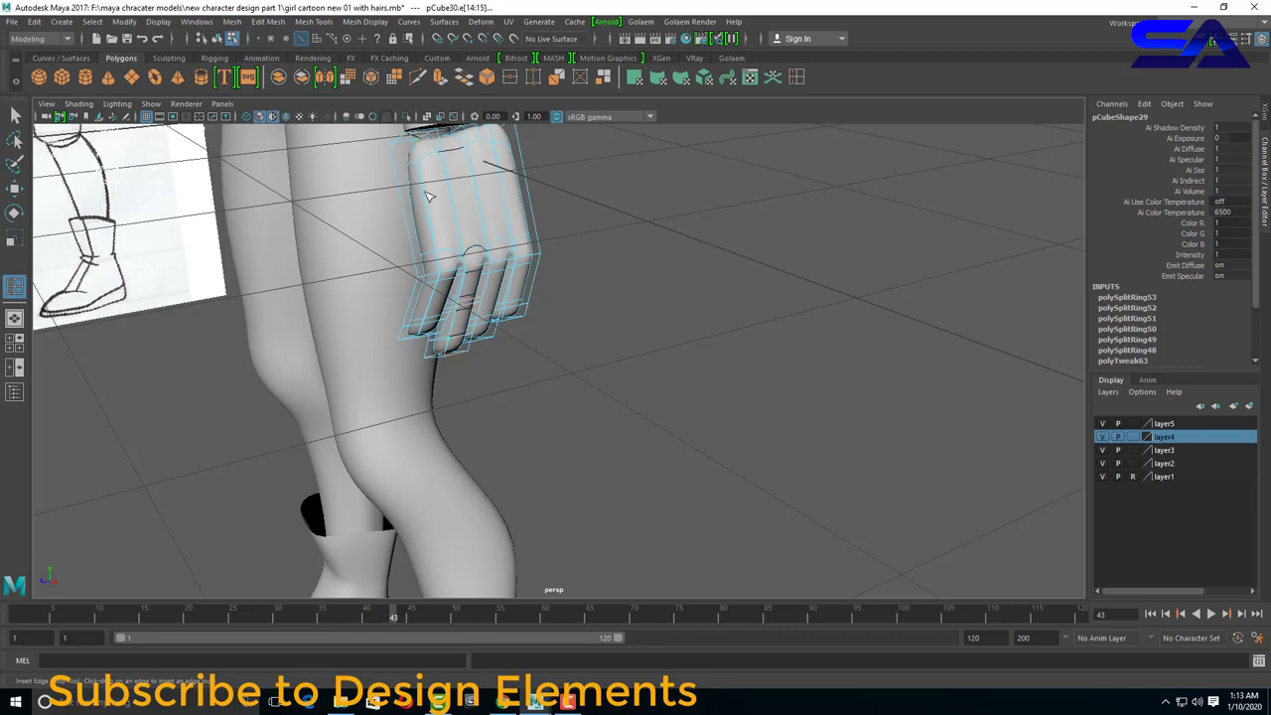
left_click(459, 210)
key("ctrl+z")
Insert further horizontal edge loops around the hand, then clear the selection.
left_click_drag(630, 293, 487, 291, "alt")
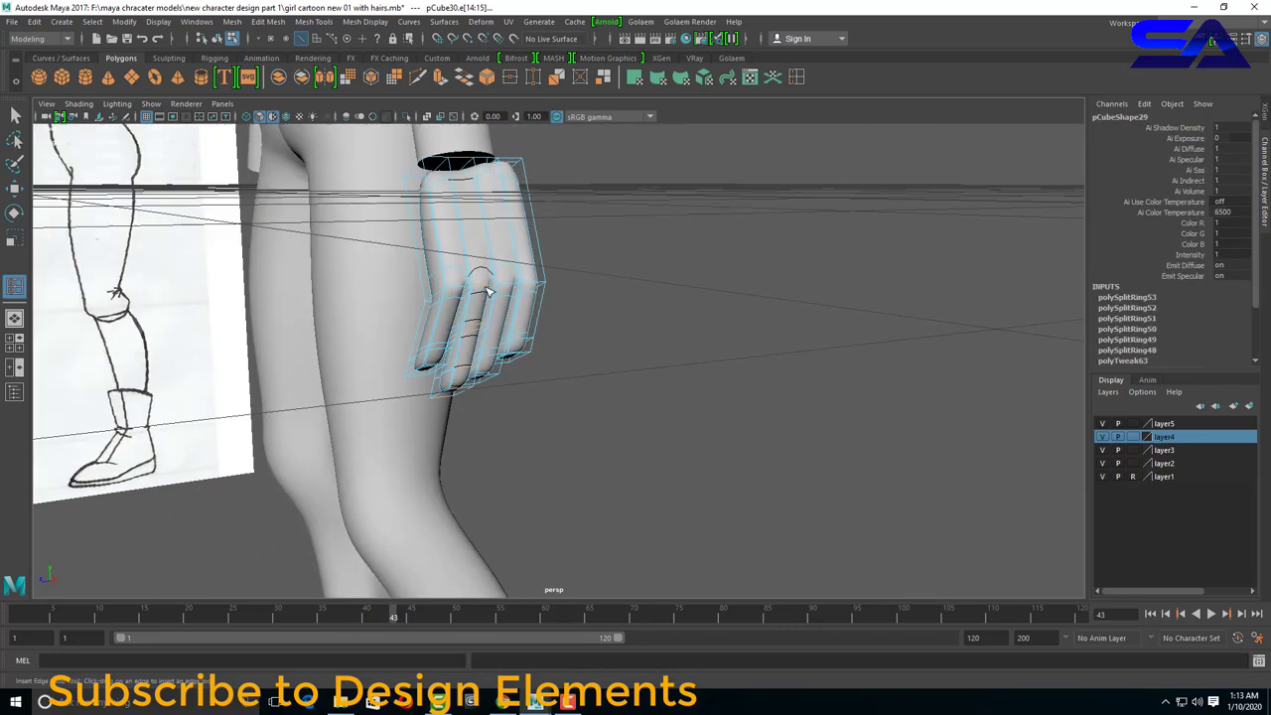
left_click(487, 290)
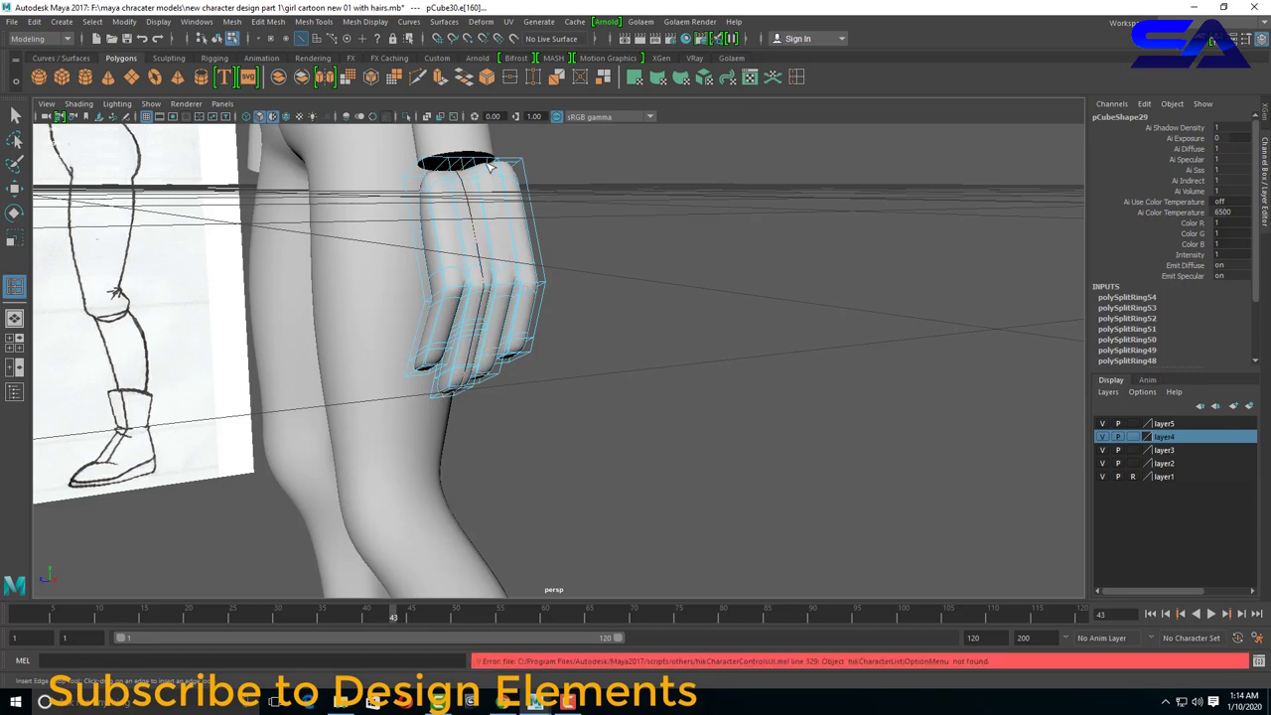
left_click(515, 270)
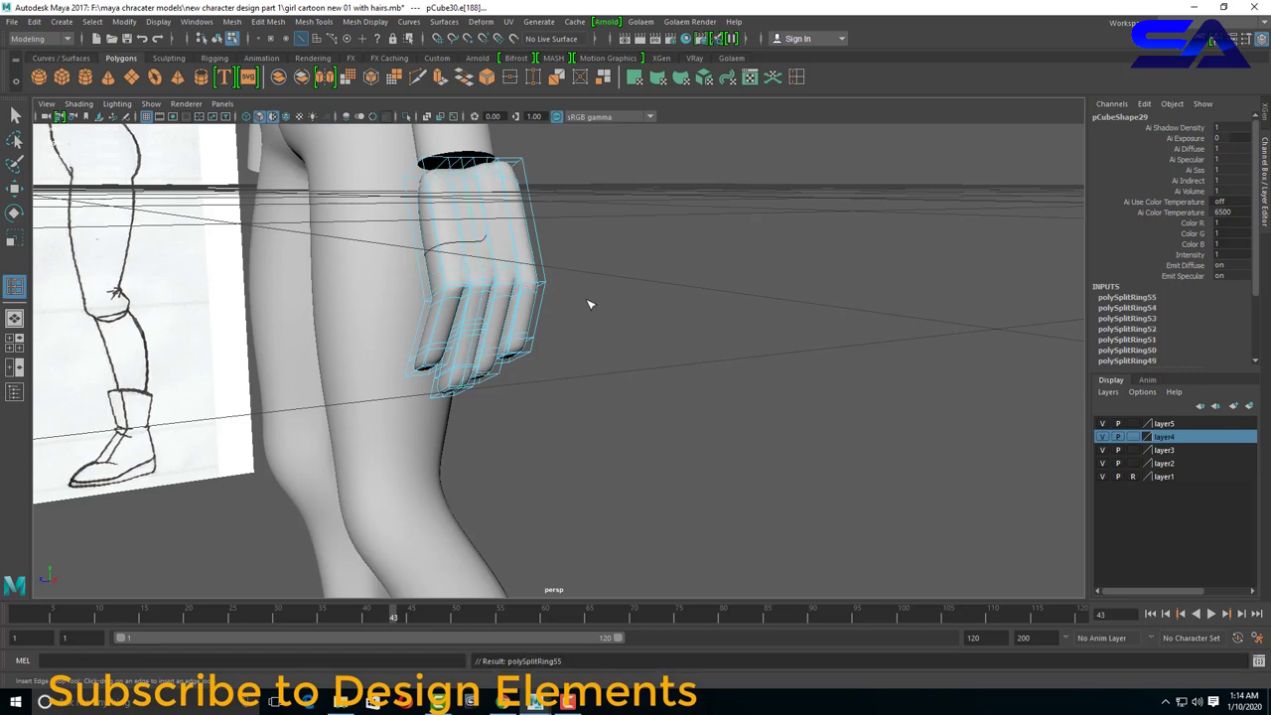
mouse_move(590, 305)
left_mouse_down("alt")
mouse_move(626, 310)
mouse_move(585, 333)
mouse_move(509, 277)
left_mouse_up("alt")
left_click(419, 263)
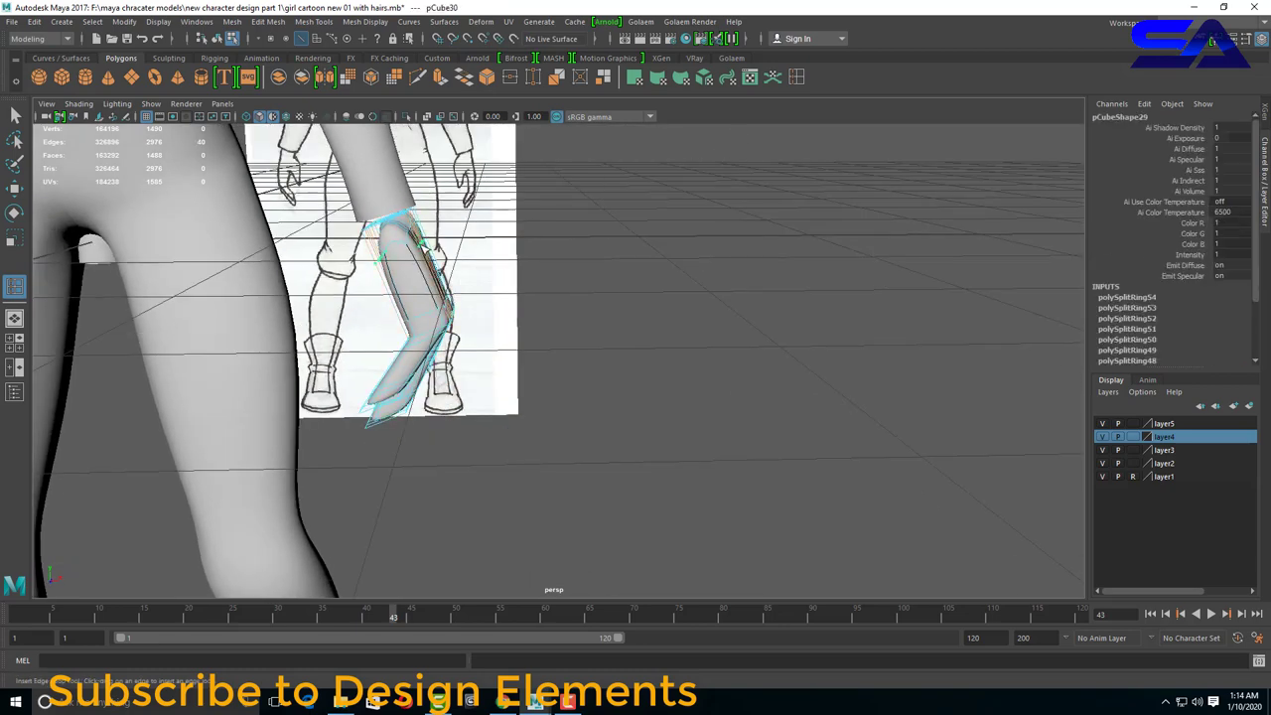
left_click(422, 255)
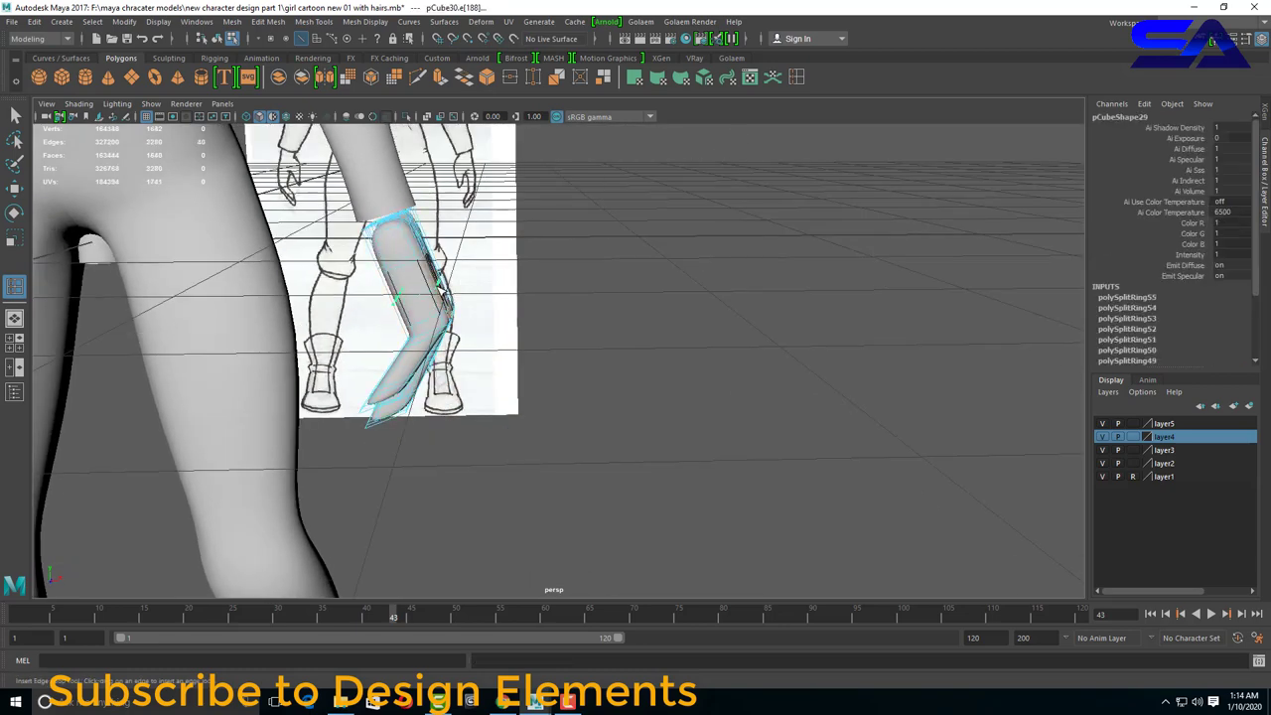
mouse_move(437, 285)
left_mouse_down("alt")
mouse_move(547, 368)
mouse_move(394, 294)
mouse_move(488, 341)
mouse_move(491, 298)
mouse_move(490, 344)
mouse_move(435, 303)
mouse_move(457, 278)
mouse_move(516, 288)
left_mouse_up("alt")
key("w")
left_click(531, 352)
Extrude the hand's side faces to start the thumb.
left_click(410, 271)
double_click(440, 77)
left_click(710, 412)
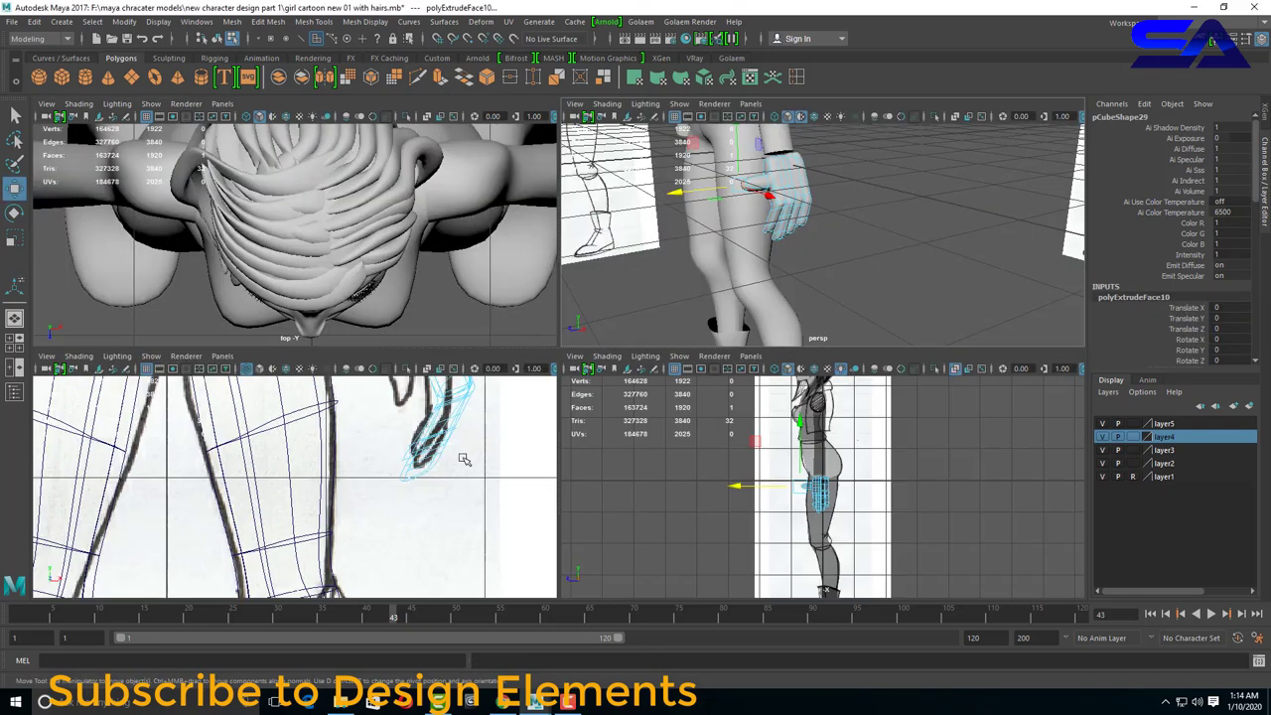
Move the extruded thumb faces in the four-view layout to match the sketch's thumb.
key("space")
scroll(417, 467, "up", 3)
left_click_drag(402, 447, 382, 496)
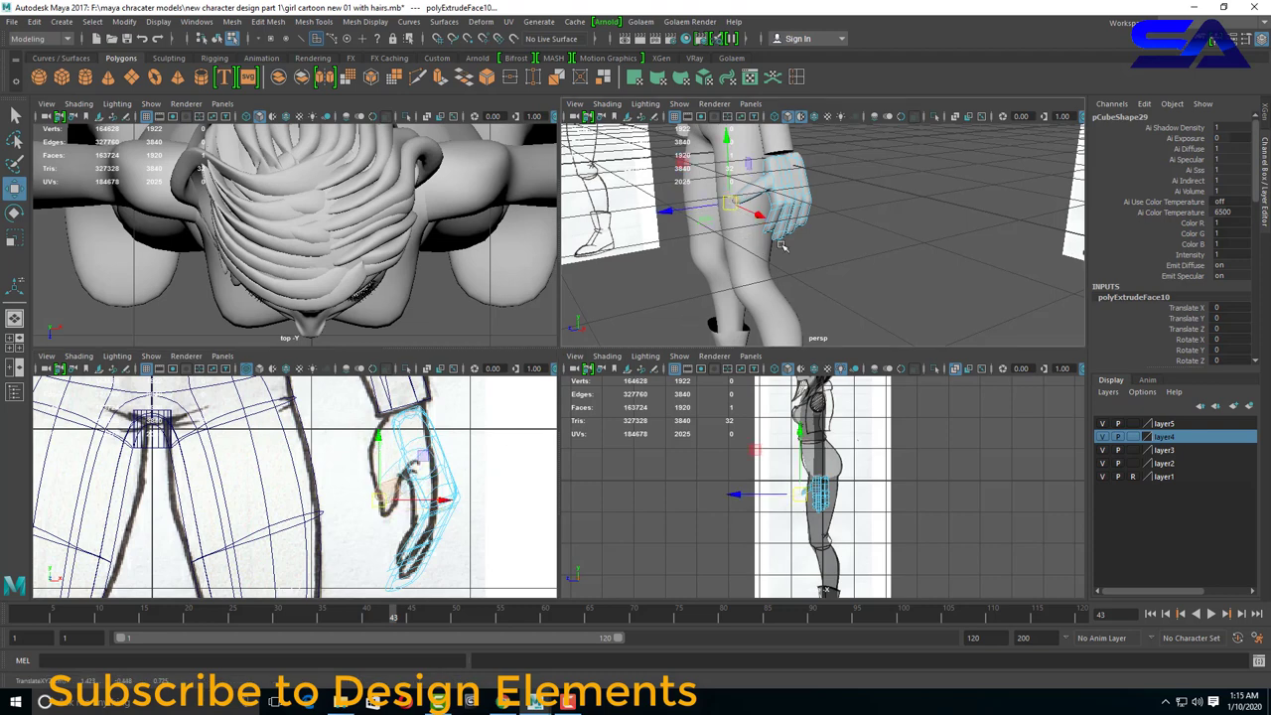
left_click_drag(755, 248, 817, 276, "alt")
left_click_drag(757, 176, 726, 214)
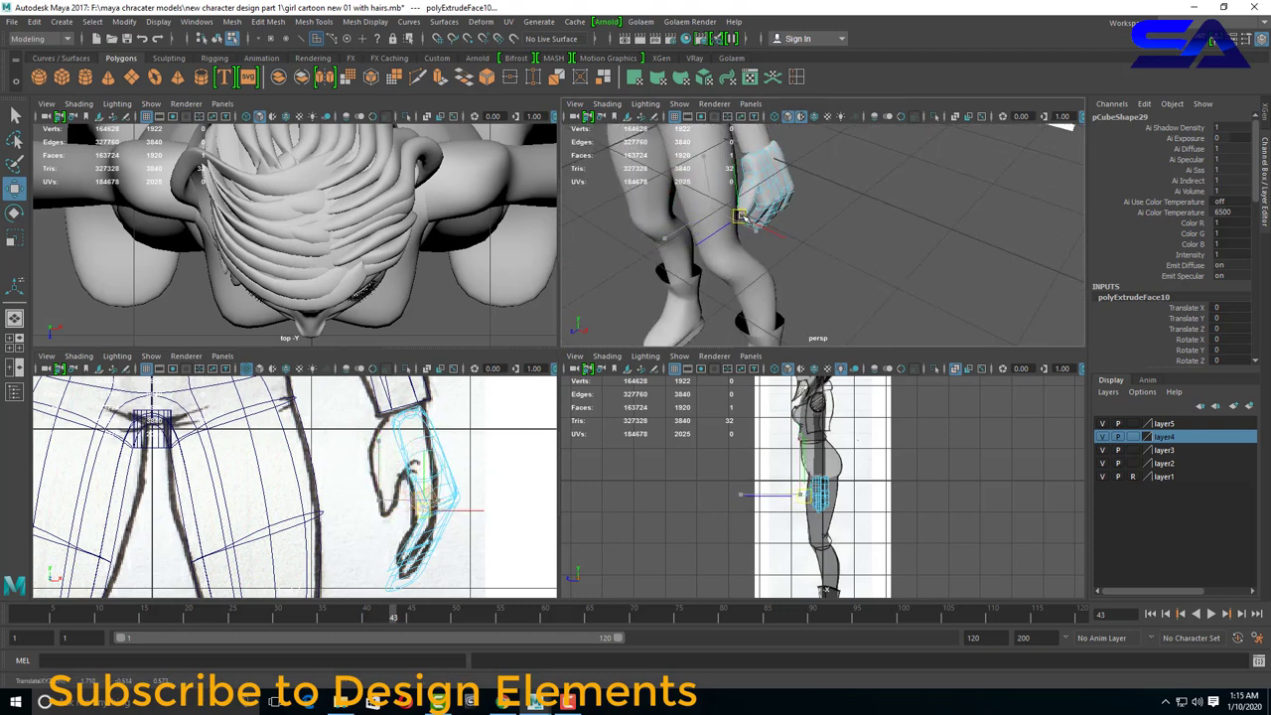
scroll(726, 214, "up", 3)
key("space")
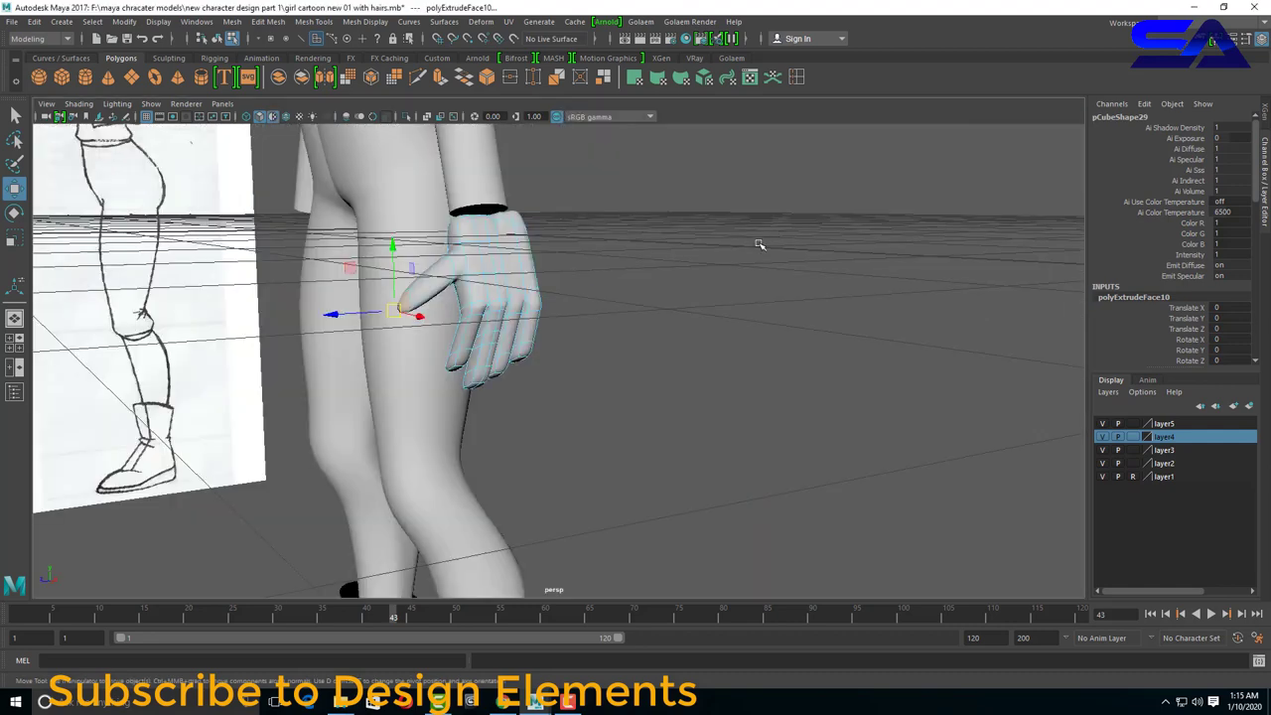
mouse_move(758, 244)
left_mouse_down("alt")
mouse_move(447, 288)
mouse_move(410, 331)
left_mouse_up("alt")
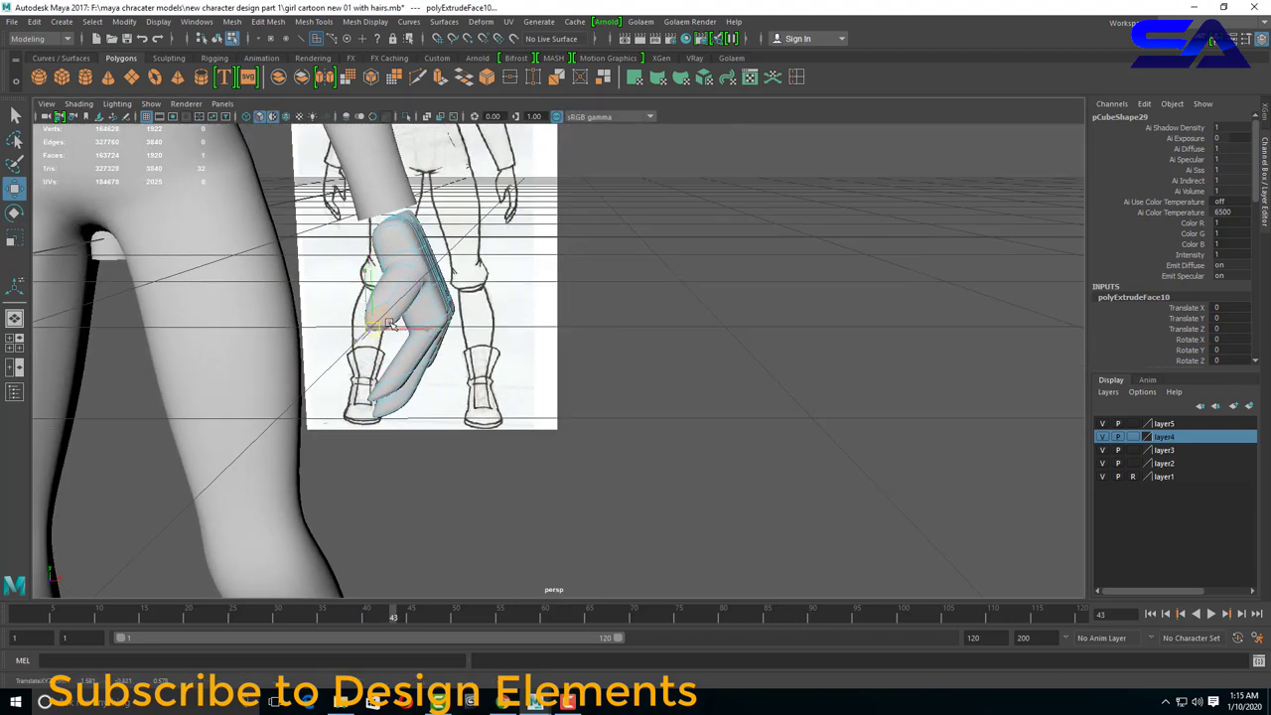
left_click_drag(643, 380, 413, 288, "alt")
Zoom in, select a thumb face and orbit until the hand faces the camera.
key("r")
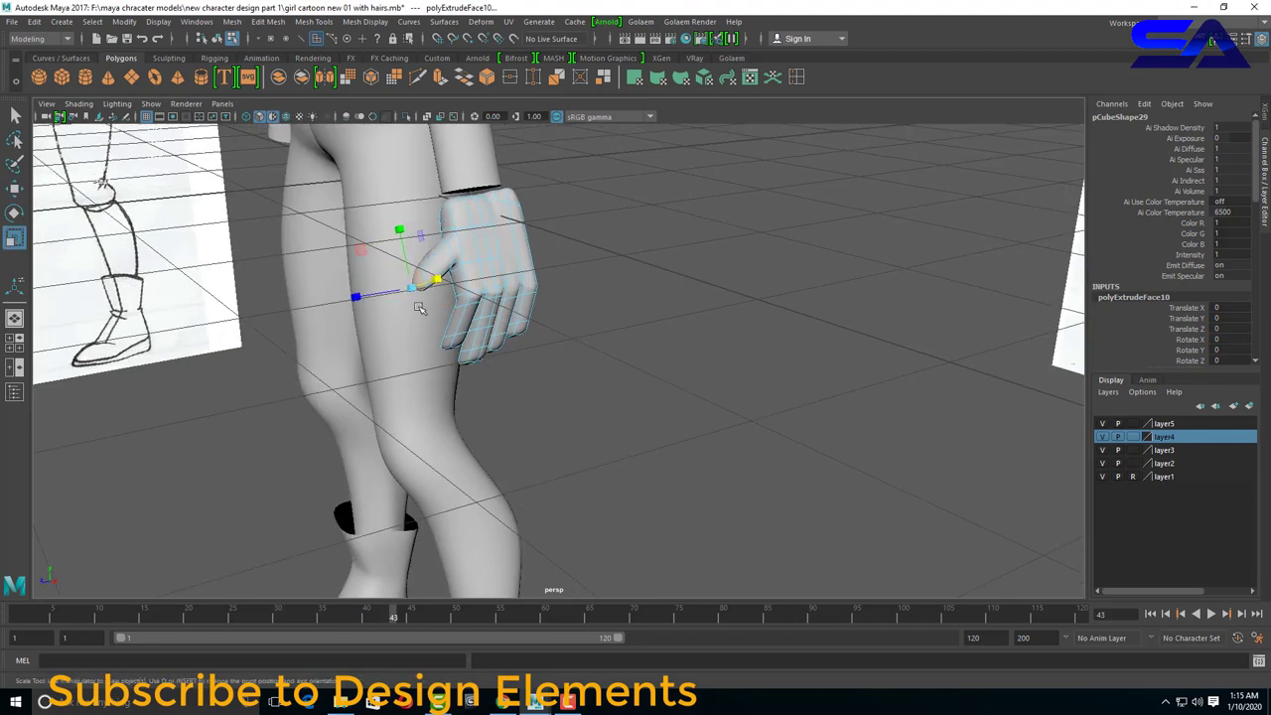
key("e")
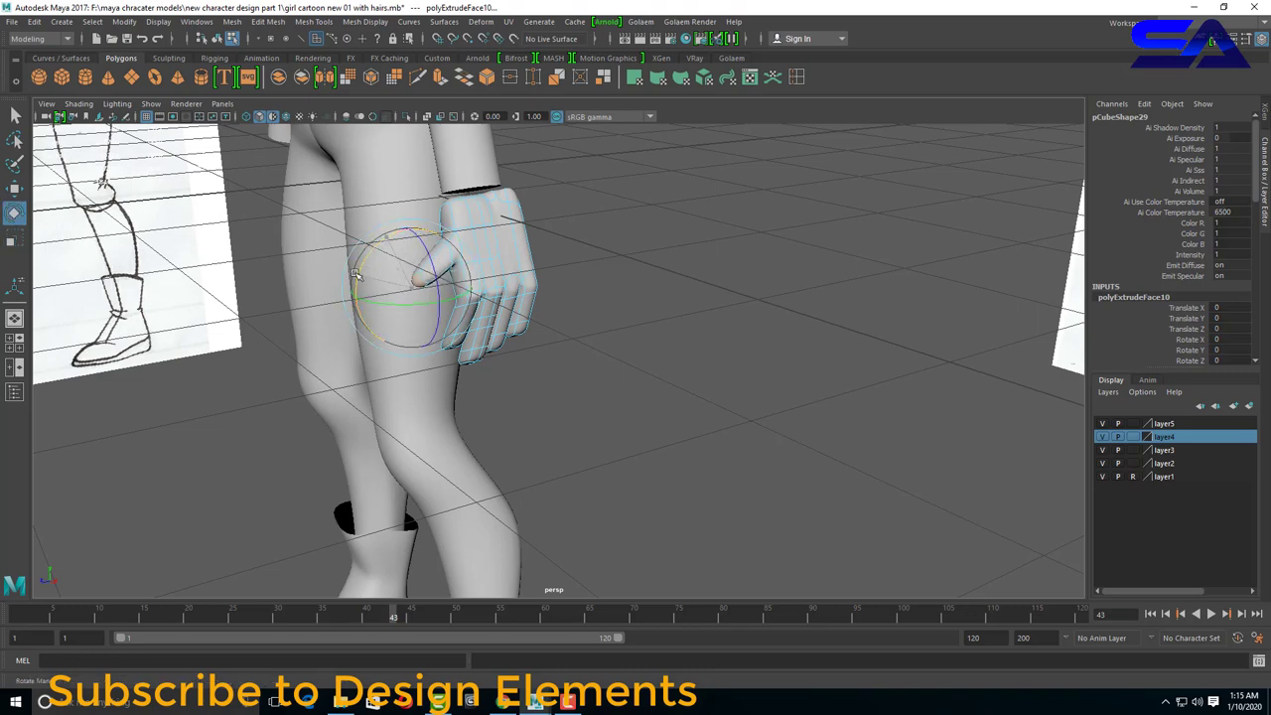
key("w")
left_click(492, 252)
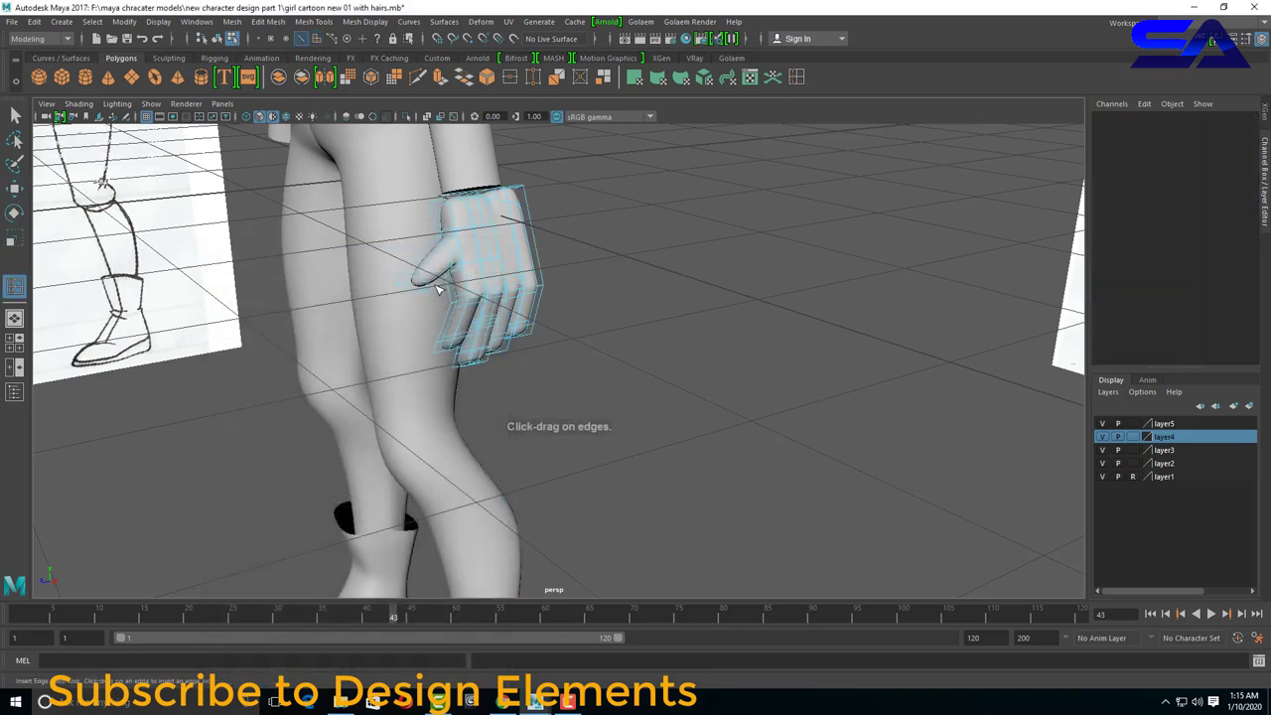
scroll(487, 281, "up", 2)
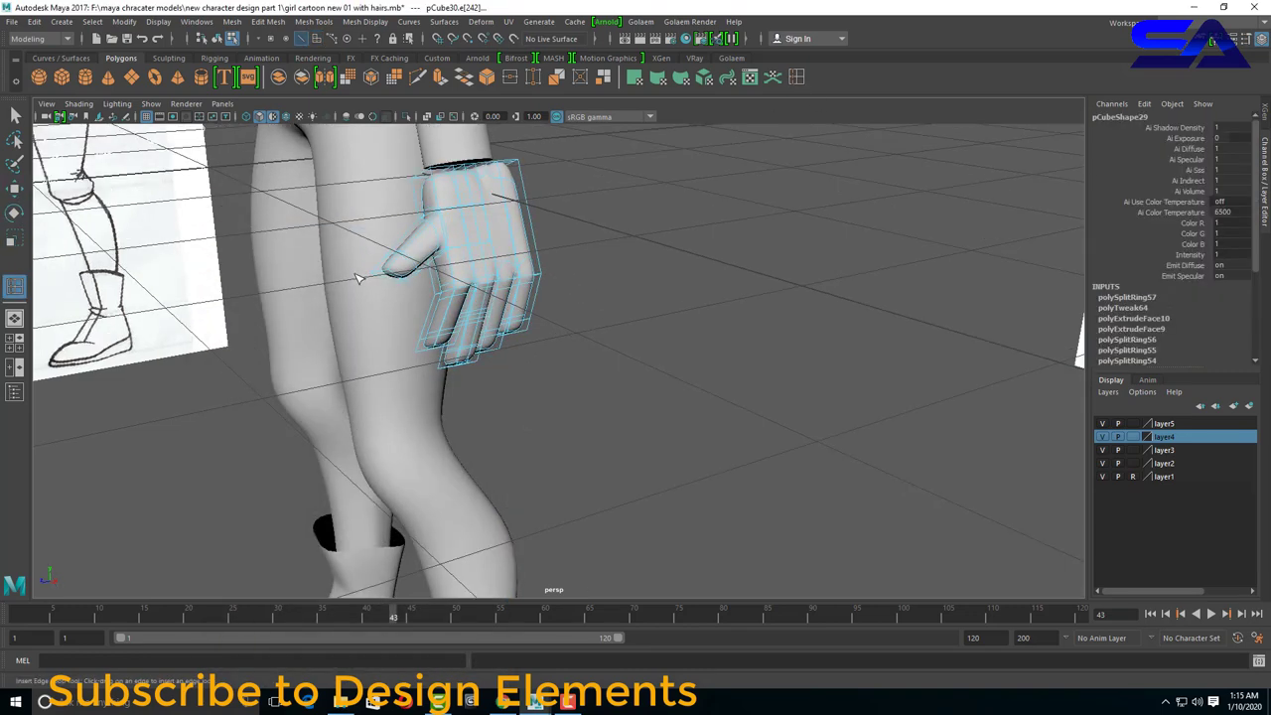
scroll(415, 254, "up", 1)
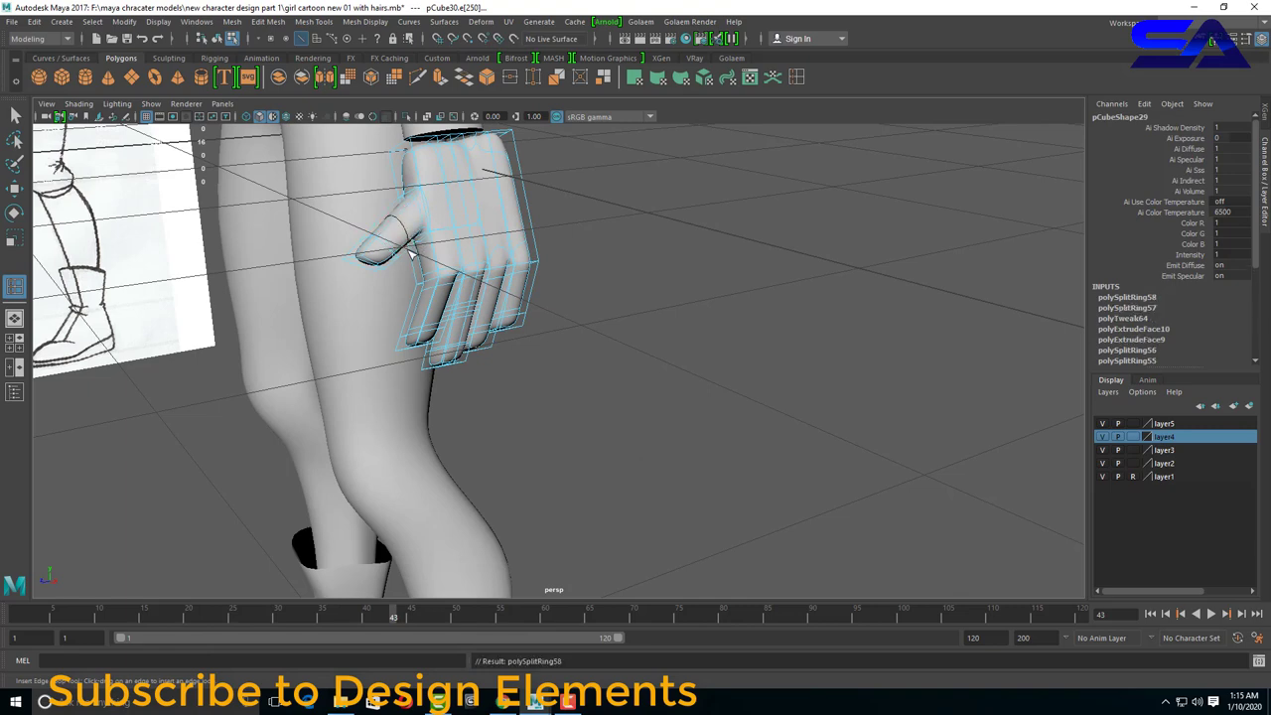
key("w")
right_click_drag(425, 265, 422, 301)
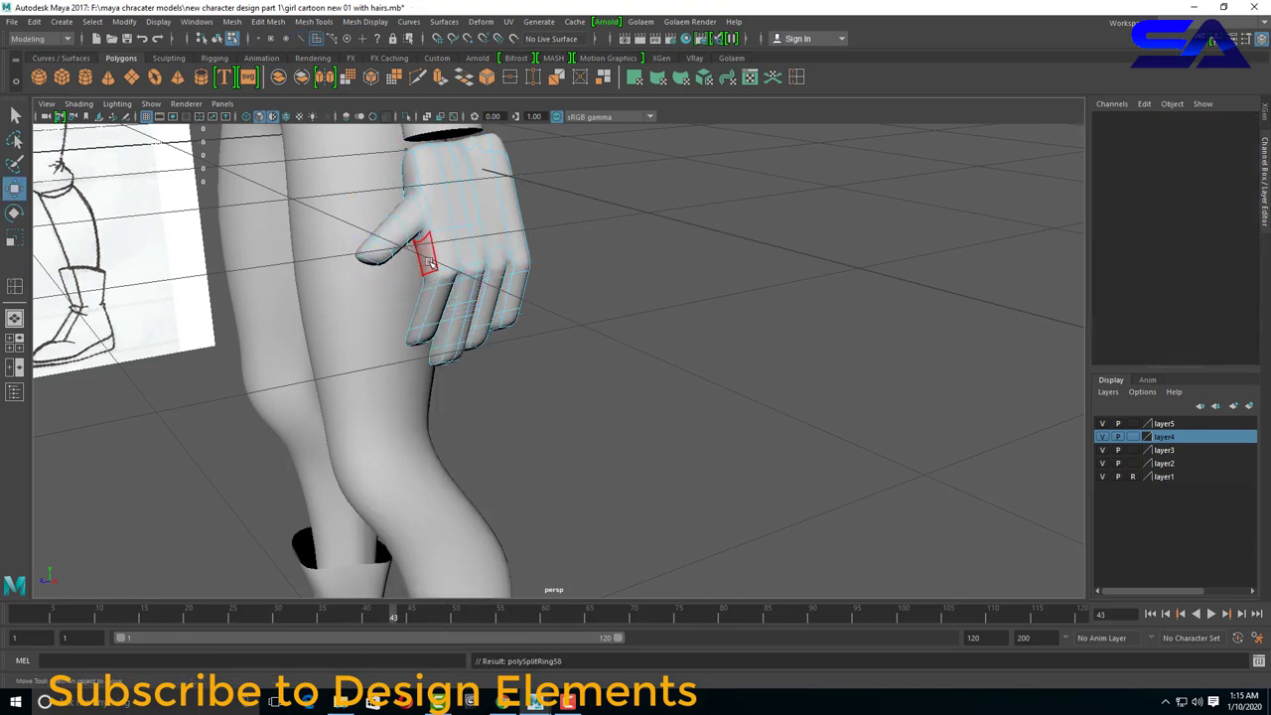
left_click(397, 264)
mouse_move(400, 264)
left_mouse_down("alt")
mouse_move(565, 329)
mouse_move(476, 264)
left_mouse_up("alt")
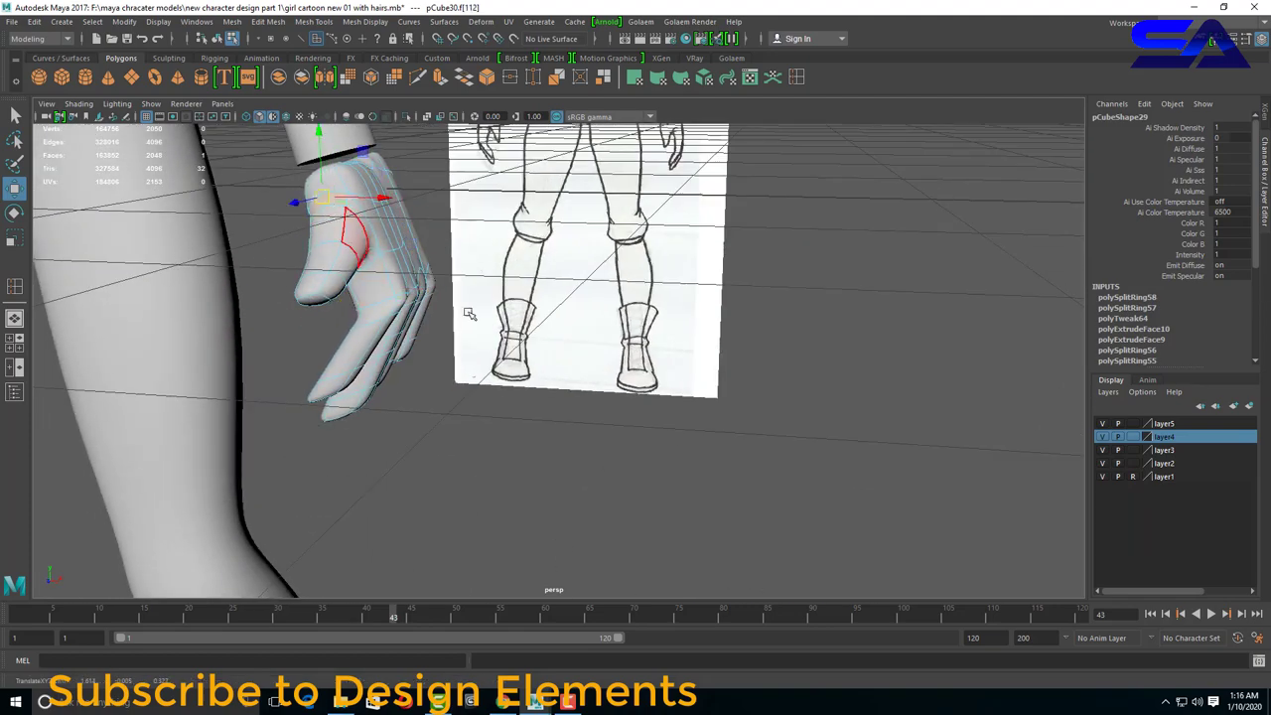
mouse_move(469, 313)
left_mouse_down("alt")
mouse_move(497, 321)
mouse_move(417, 288)
mouse_move(652, 369)
mouse_move(383, 284)
mouse_move(565, 384)
mouse_move(355, 420)
mouse_move(318, 373)
mouse_move(138, 430)
mouse_move(454, 434)
mouse_move(327, 298)
left_mouse_up("alt")
Select the thumb's end face and rotate it to angle the thumb.
left_click(385, 282)
left_click(372, 281)
key("e")
left_click(298, 335)
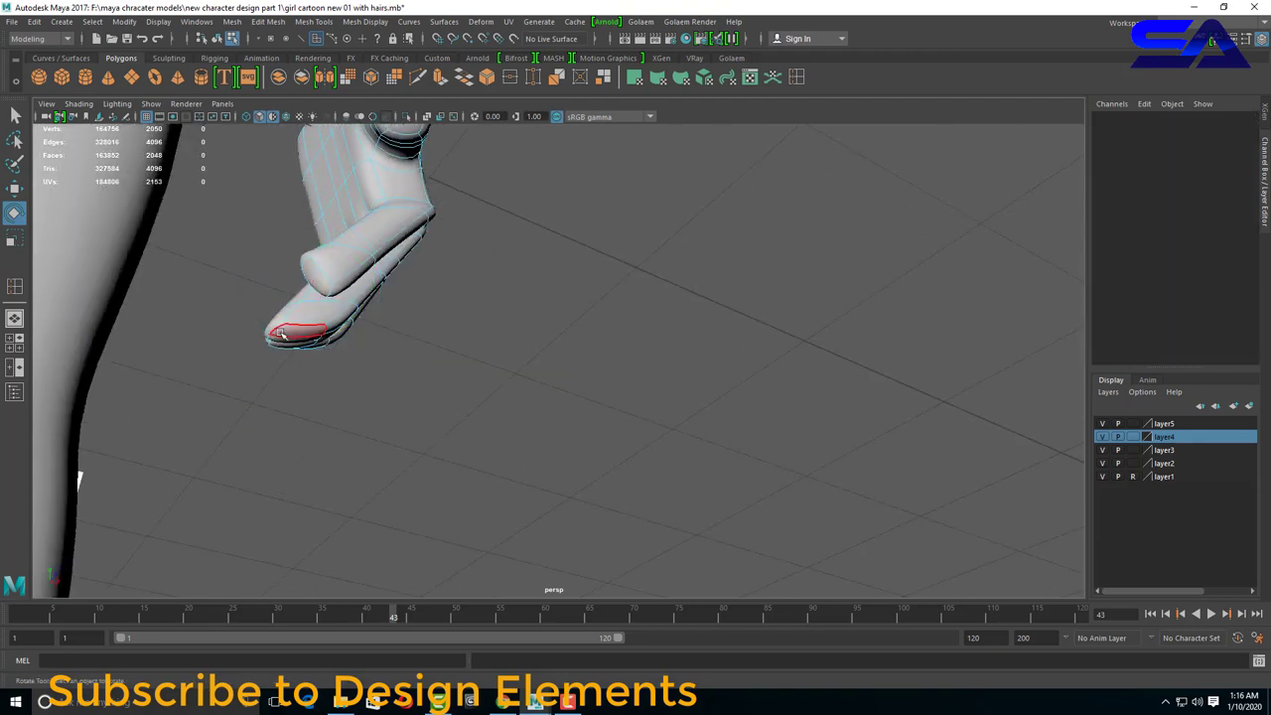
mouse_move(288, 392)
left_mouse_down()
mouse_move(230, 382)
mouse_move(505, 395)
mouse_move(298, 409)
left_mouse_up()
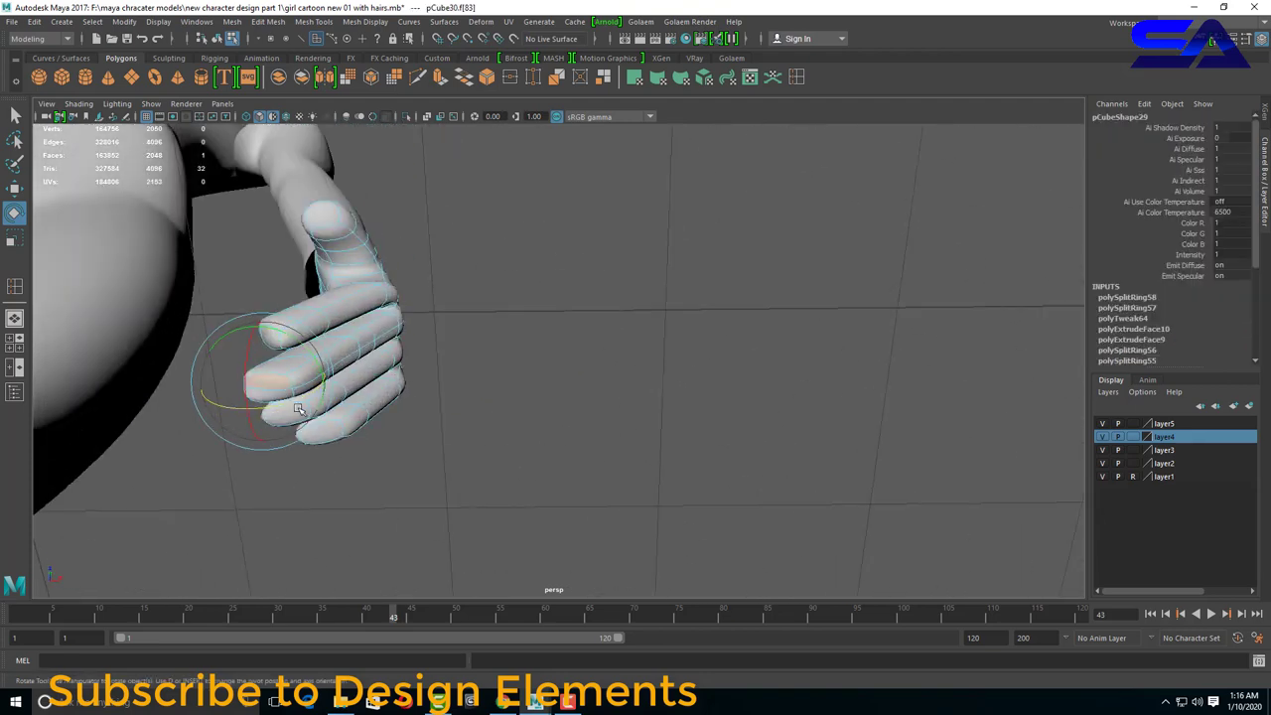
left_click(493, 401)
left_click(283, 393)
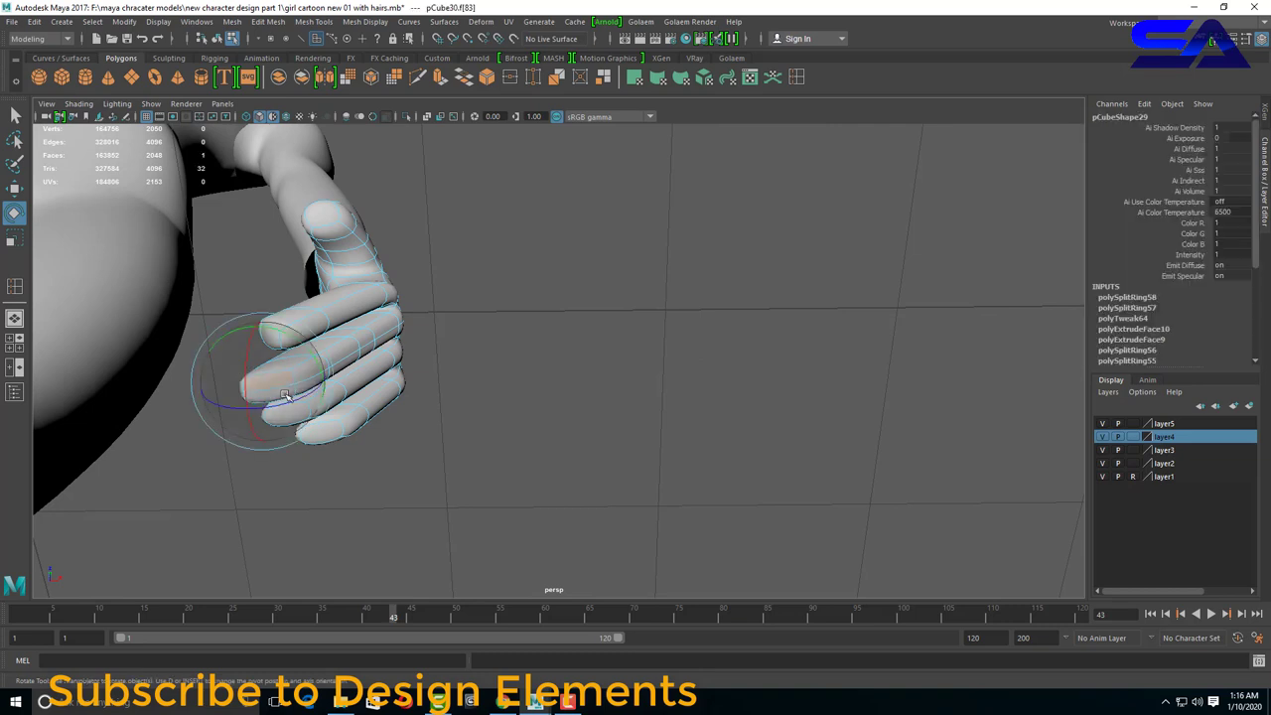
key("q")
Select fingertip faces and rotate and scale them to taper the tips.
left_click(283, 397, "shift")
key("w")
key("e")
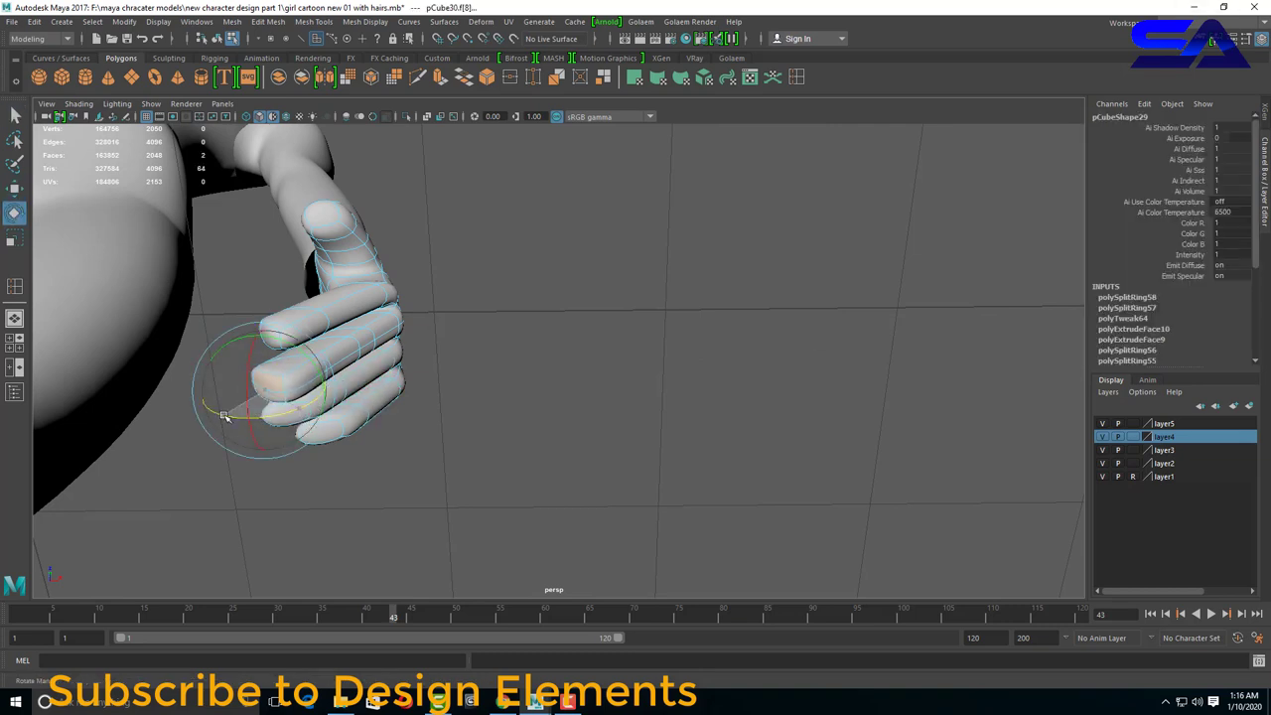
key("r")
left_click_drag(316, 437, 328, 479, "alt")
left_click(328, 479)
key("e")
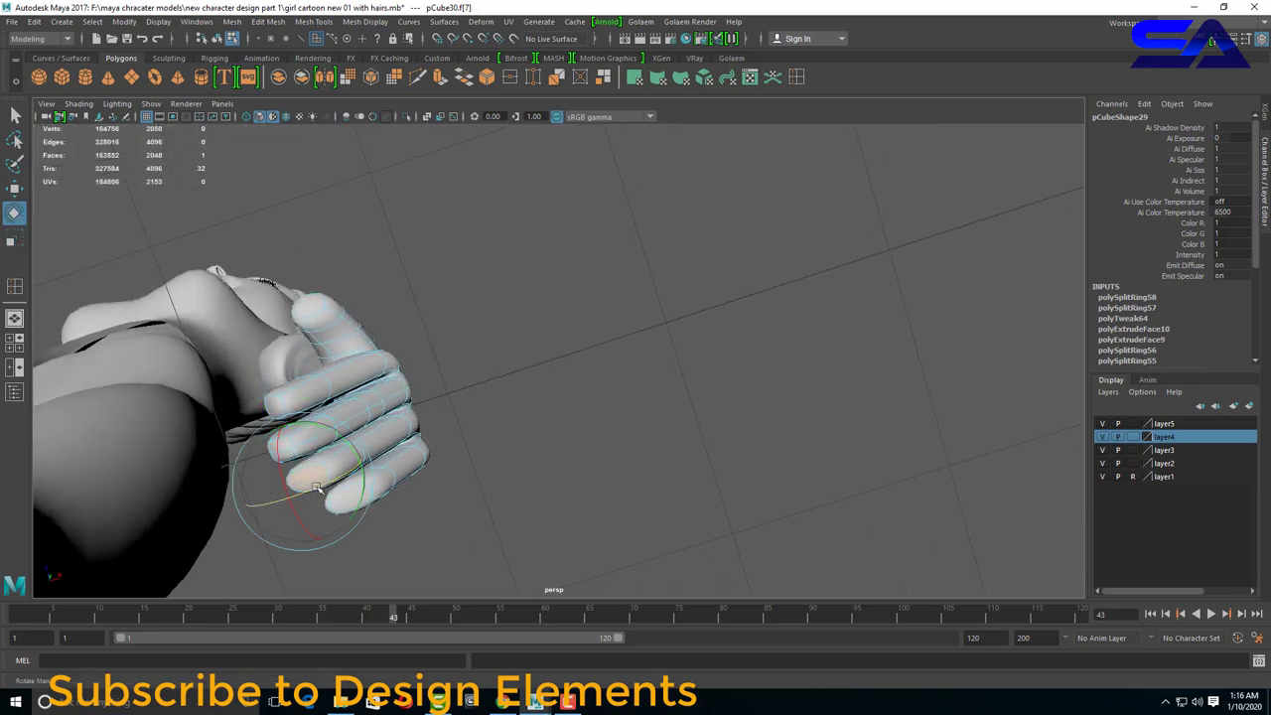
Scale and rotate the remaining fingertip faces into a curl, then view the whole hand.
left_click(388, 513)
left_click(347, 481)
key("r")
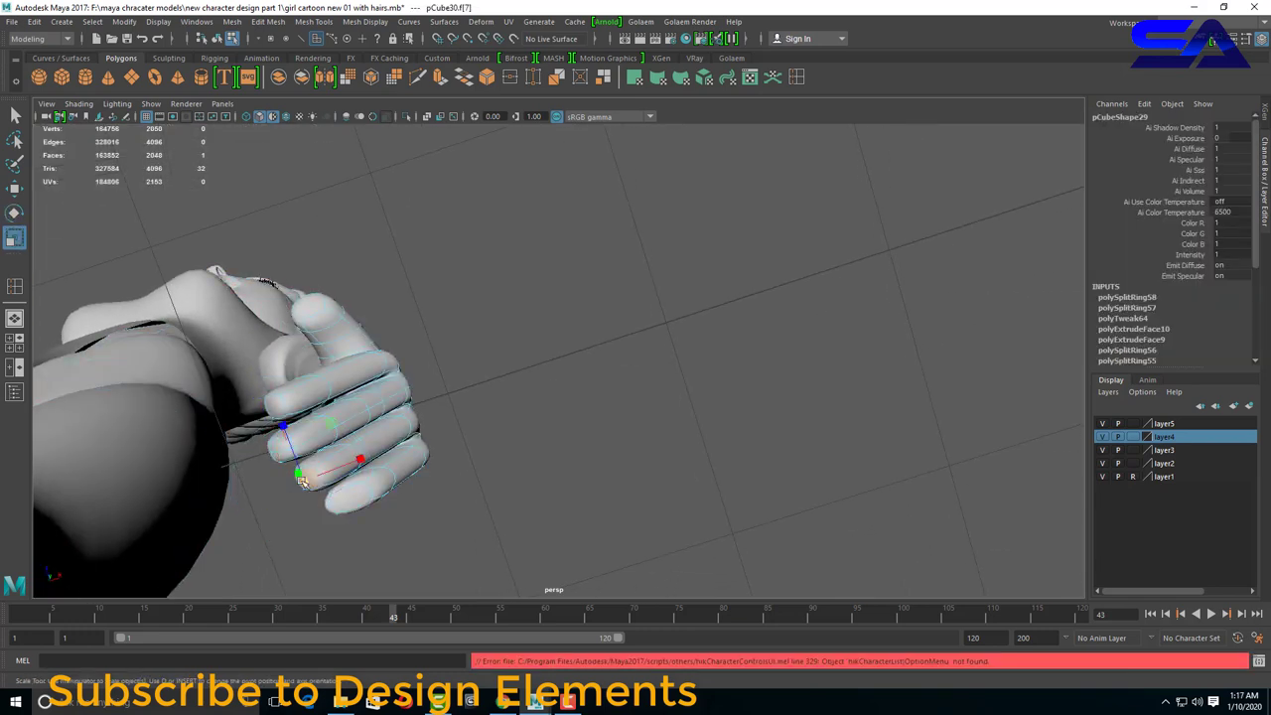
key("e")
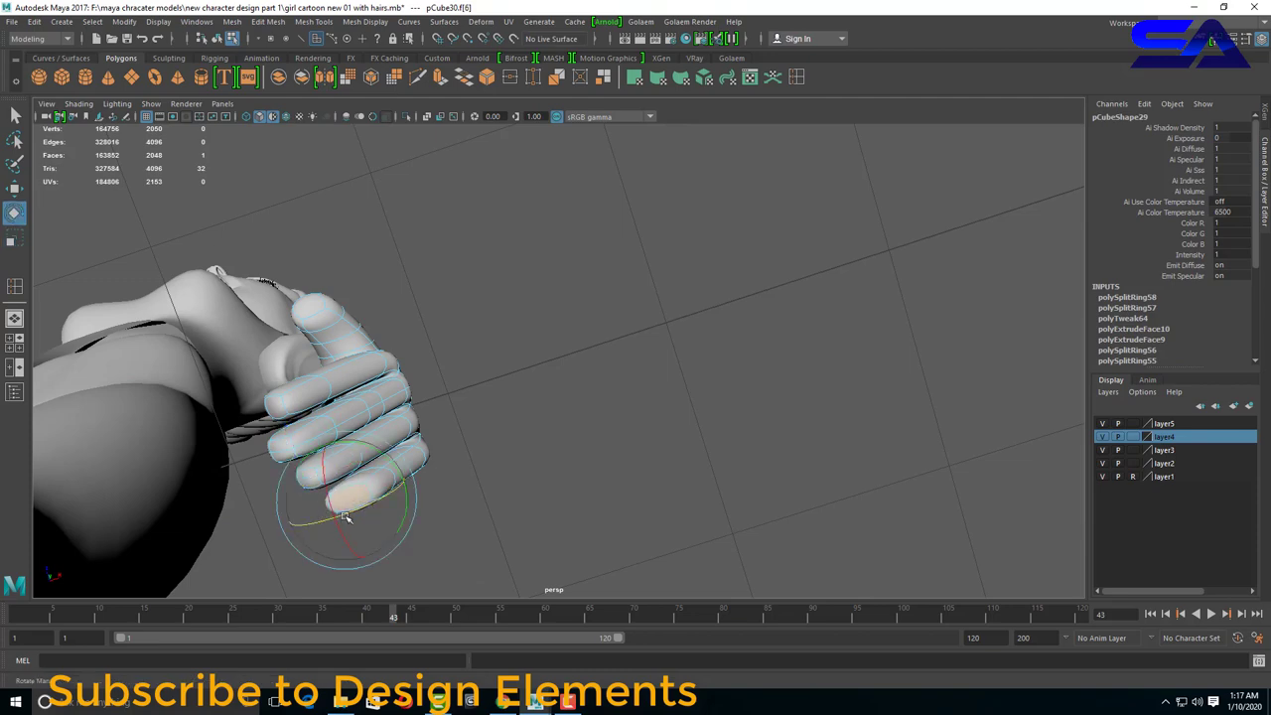
left_click(205, 514)
left_click(348, 504)
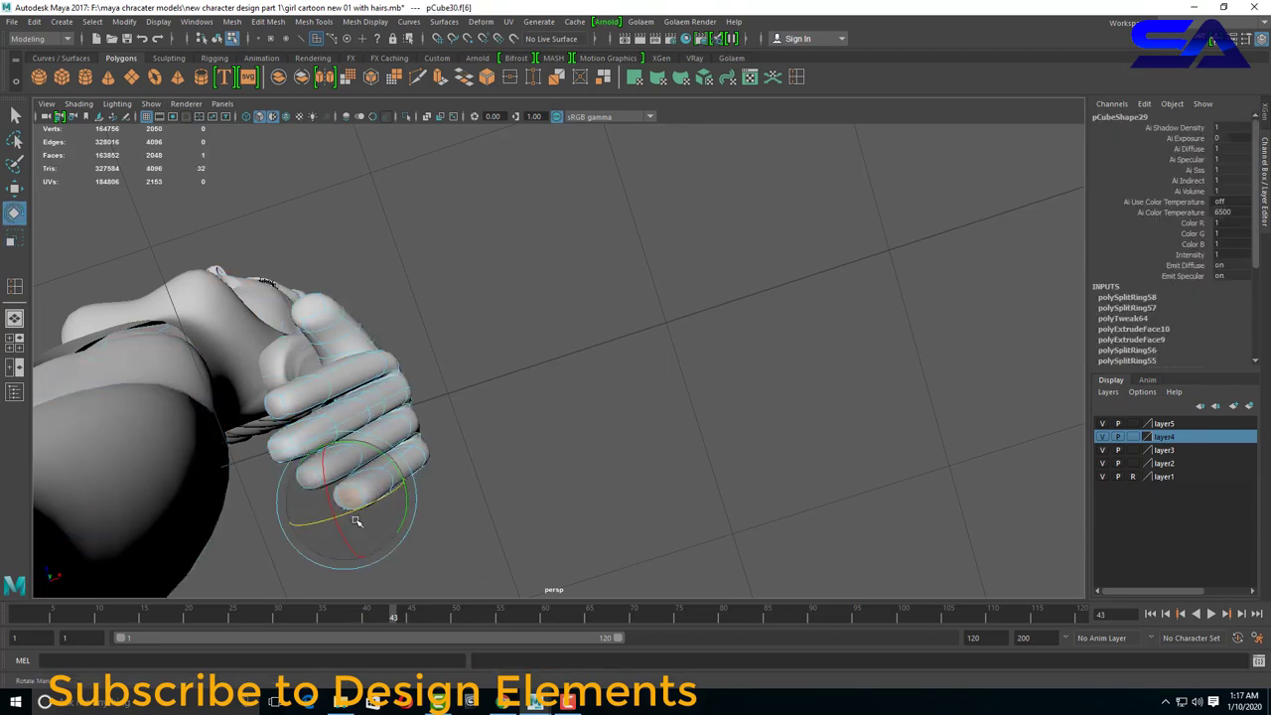
key("r")
mouse_move(462, 520)
left_mouse_down("alt")
mouse_move(462, 566)
mouse_move(477, 487)
mouse_move(411, 310)
left_mouse_up("alt")
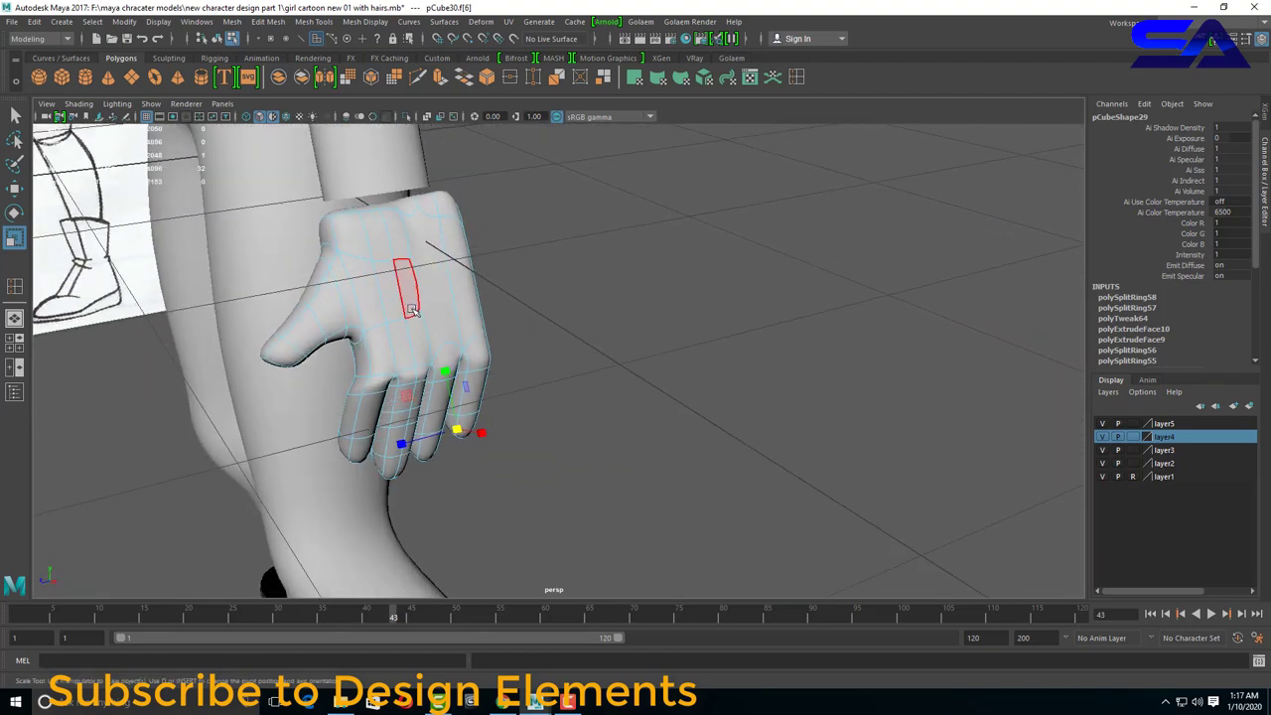
Orbit to the back of the hand and insert a new edge loop across it.
right_click_drag(389, 315, 394, 294)
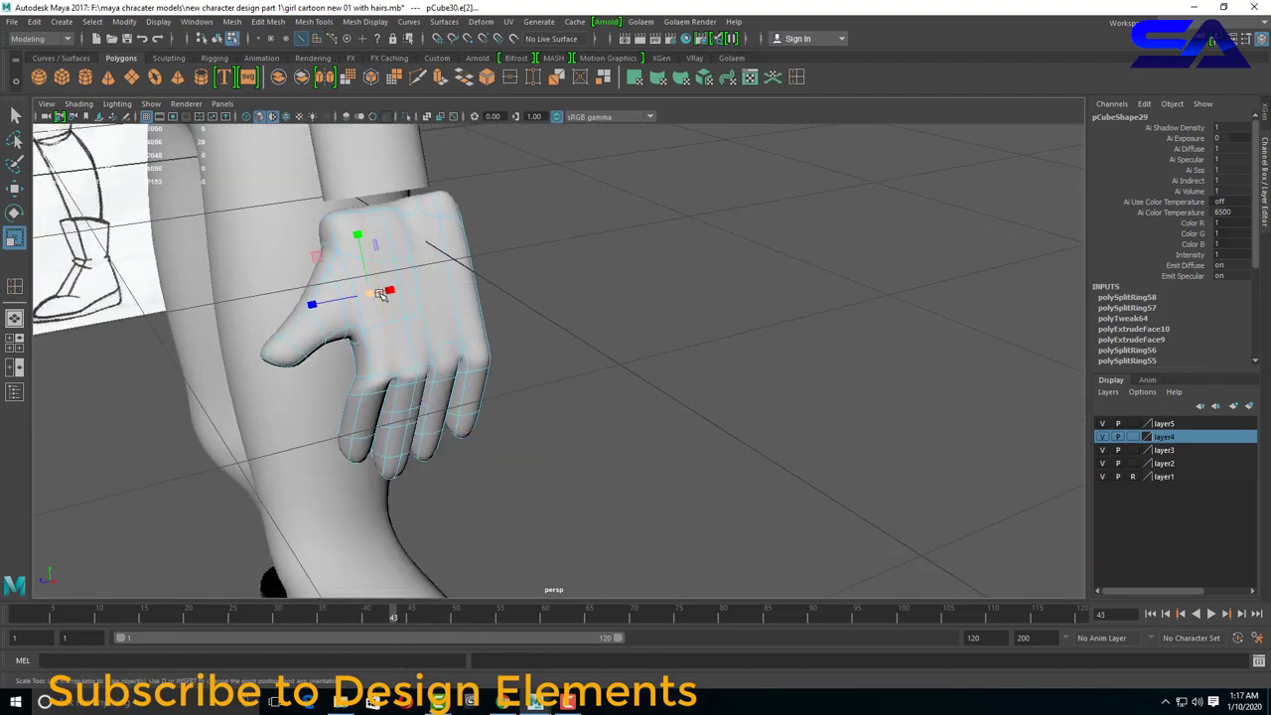
left_click(439, 336)
left_click_drag(405, 331, 411, 332, "alt")
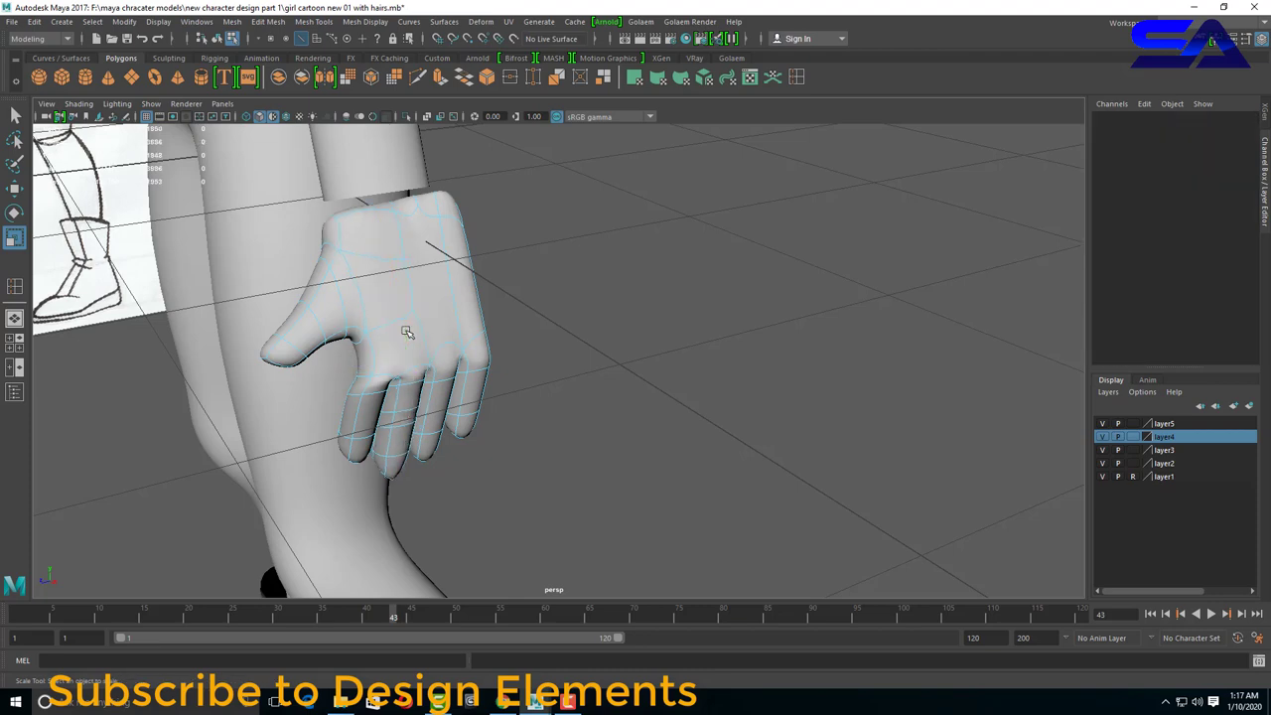
right_click_drag(411, 332, 382, 327)
left_click_drag(383, 327, 521, 397, "alt")
left_click_drag(544, 213, 342, 447)
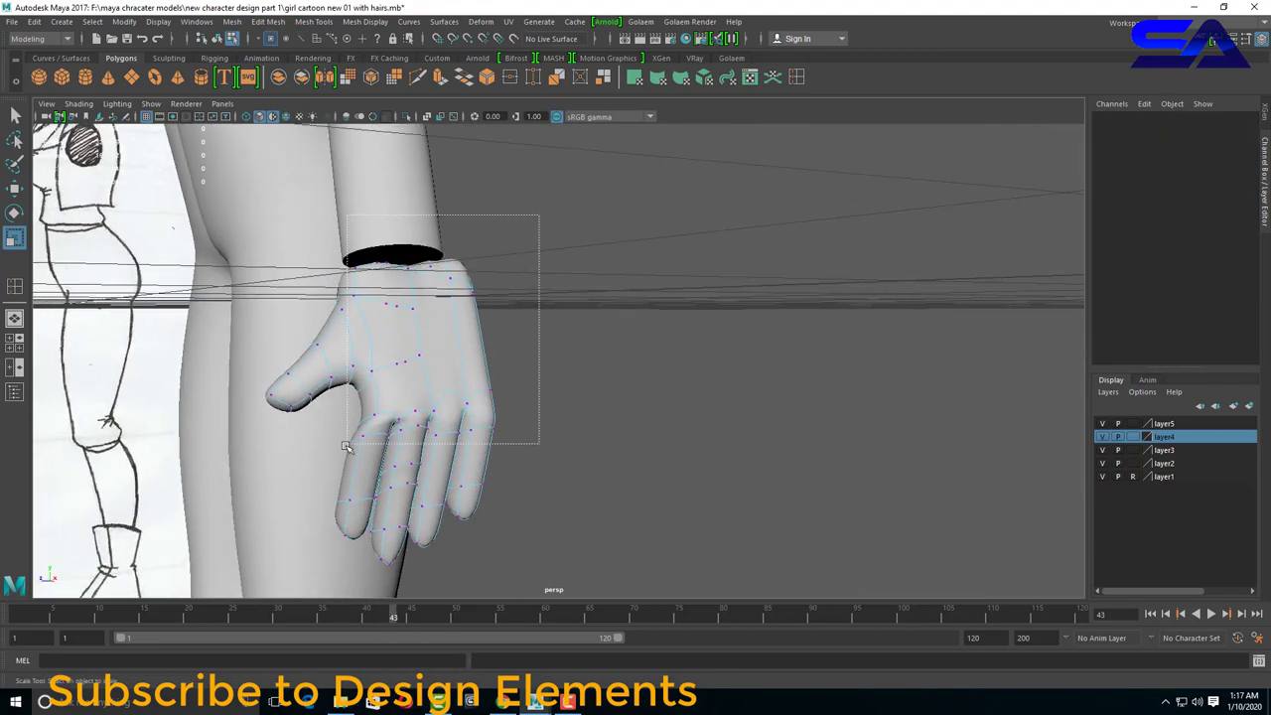
left_click(477, 420)
scroll(476, 421, "up", 2)
left_click_drag(477, 420, 453, 335, "alt")
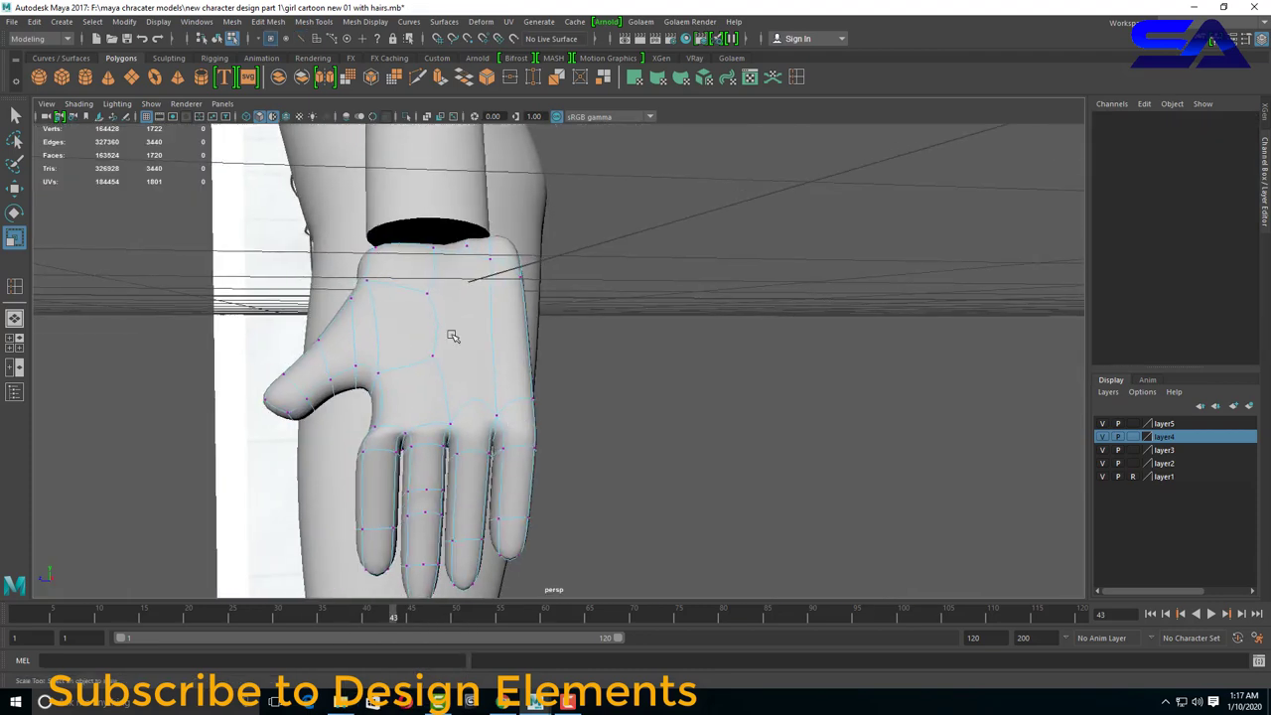
left_click(796, 79)
left_click(538, 300)
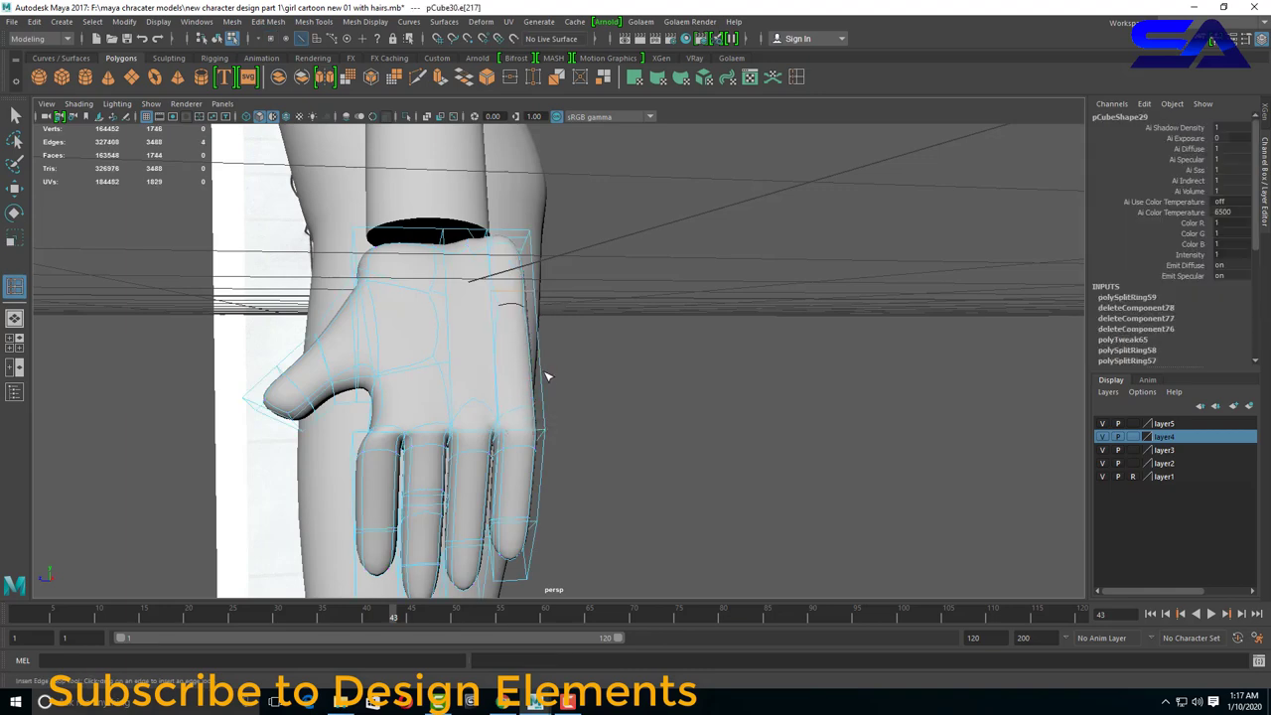
mouse_move(546, 377)
left_mouse_down()
mouse_move(562, 400)
mouse_move(458, 326)
left_mouse_up()
Show the hand's low-poly cage and select palm vertices for moving.
key("w")
left_click(579, 378)
scroll(562, 401, "up", 3)
key("1")
right_click_drag(458, 326, 348, 303, "shift")
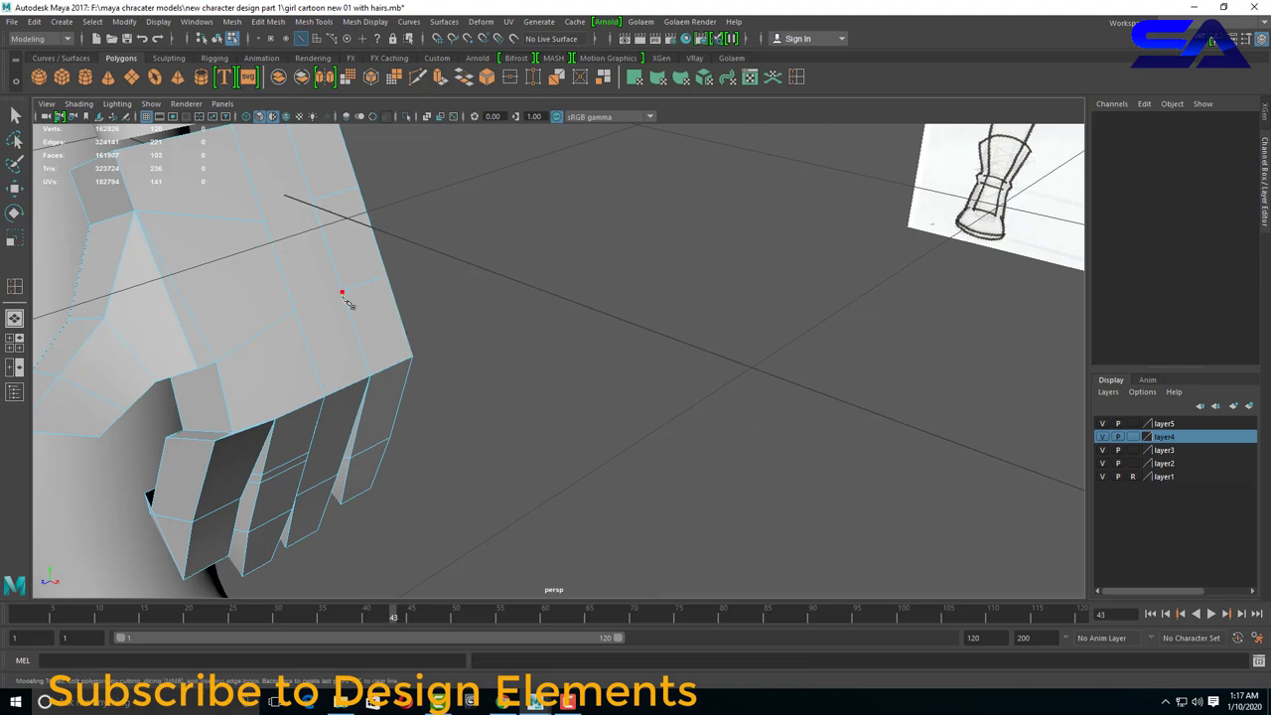
key("w")
left_click(270, 236)
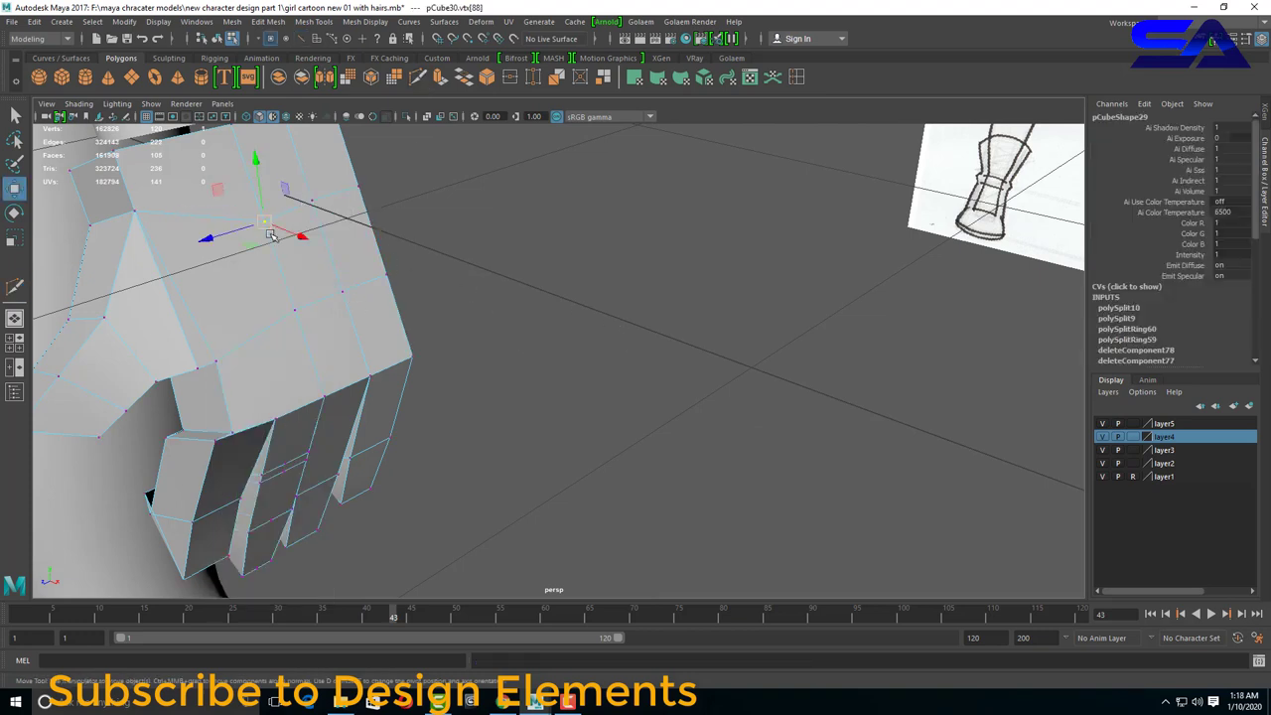
left_click(314, 180)
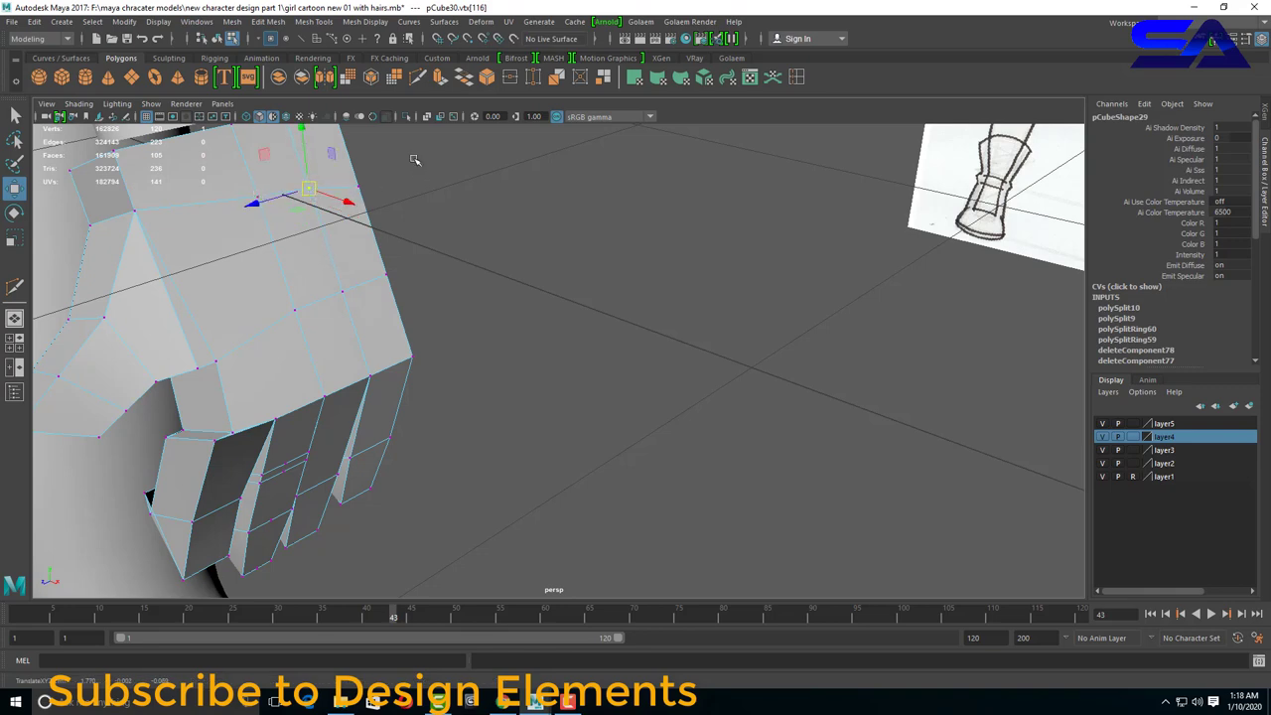
left_click(360, 187)
Pull a vertex on the hand's edge outward along X.
mouse_move(332, 252)
left_mouse_down("alt")
mouse_move(222, 241)
mouse_move(204, 332)
left_mouse_up("alt")
left_click(237, 373)
left_click_drag(271, 374, 280, 378)
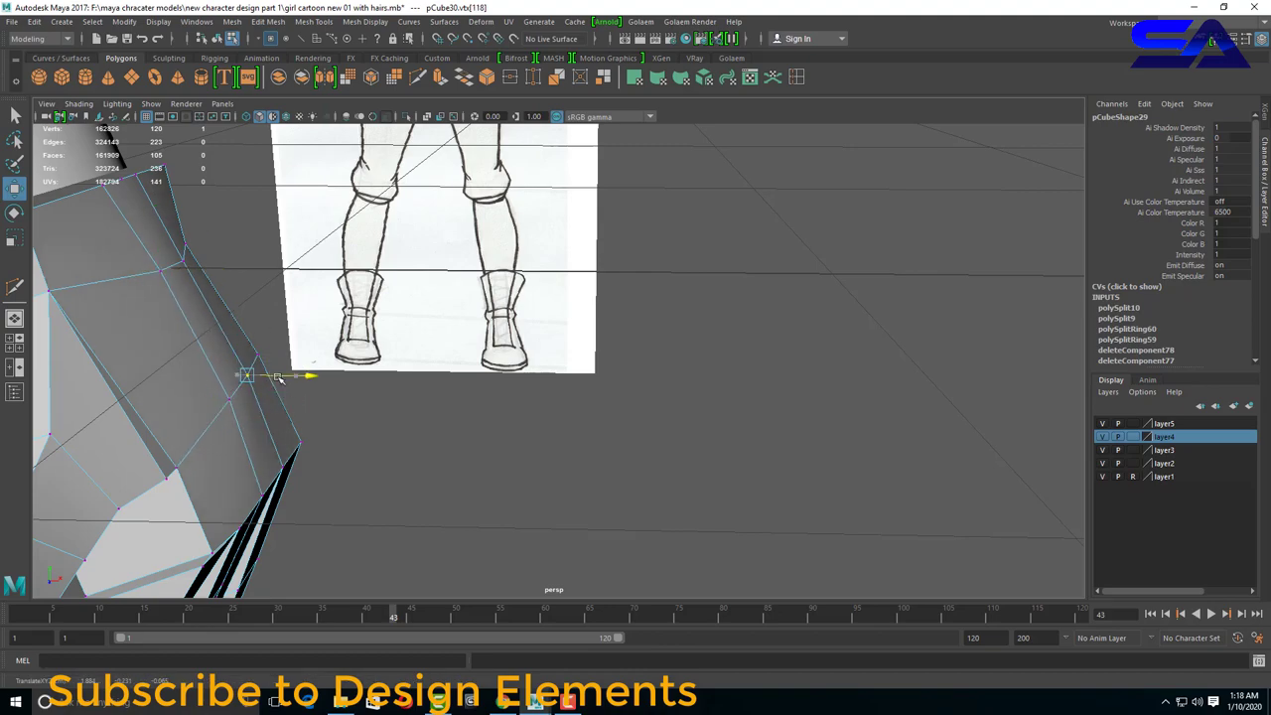
scroll(397, 463, "down", 5)
scroll(397, 463, "down", 5)
mouse_move(421, 490)
left_mouse_down("alt")
mouse_move(372, 476)
mouse_move(303, 413)
mouse_move(287, 415)
left_mouse_up("alt")
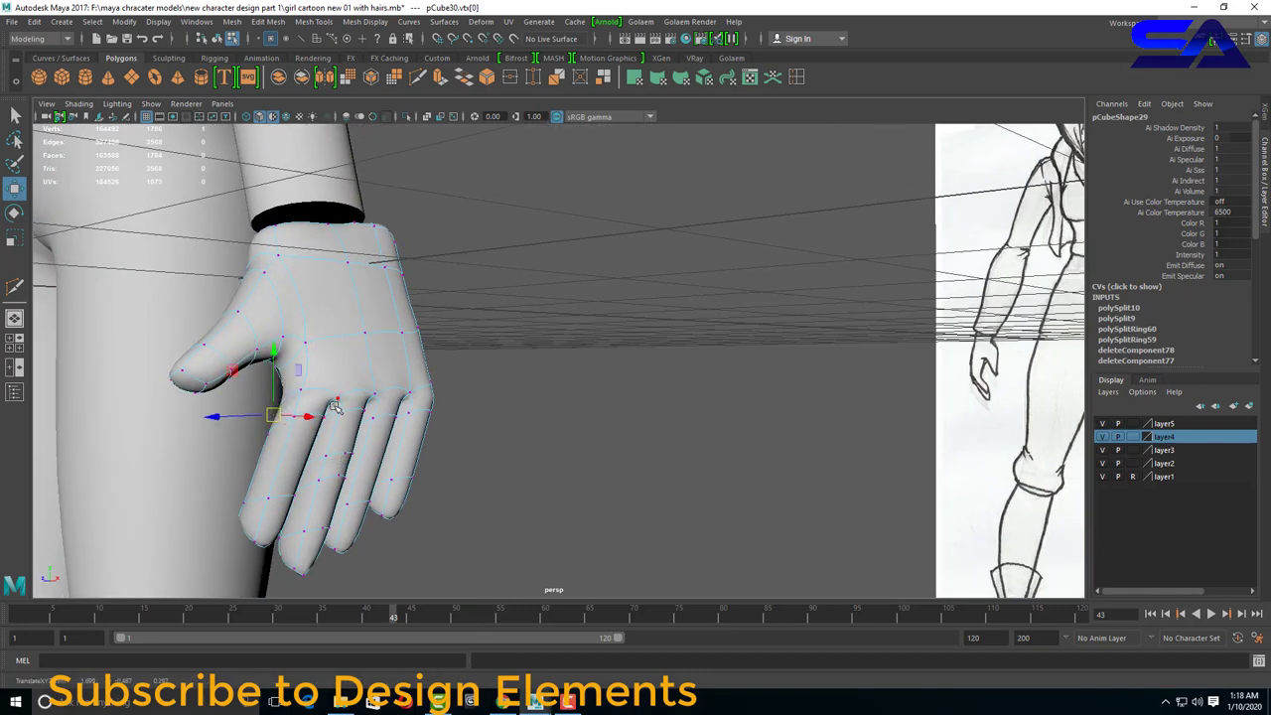
mouse_move(373, 402)
left_mouse_down("alt")
mouse_move(375, 460)
mouse_move(412, 450)
left_mouse_up("alt")
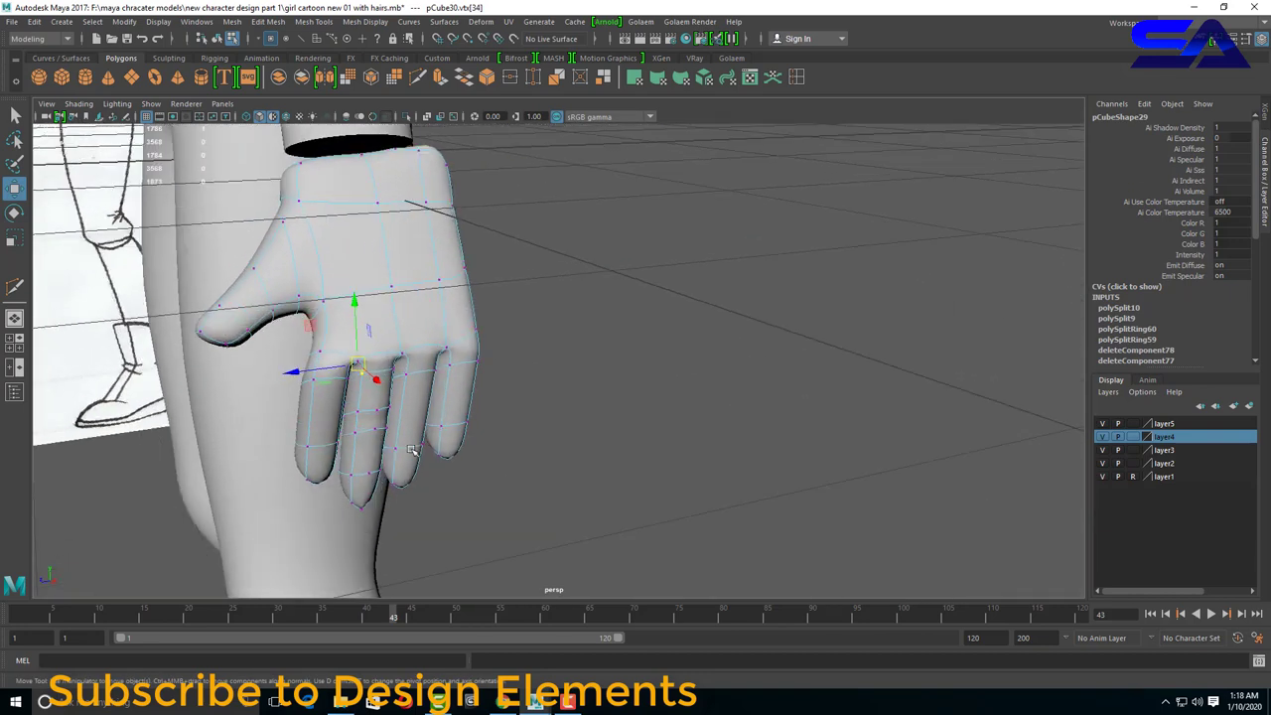
left_click(363, 412)
Adjust fingertip vertices and check the hand against the reference.
mouse_move(389, 497)
left_mouse_down("alt")
mouse_move(445, 468)
mouse_move(528, 474)
mouse_move(434, 471)
left_mouse_up("alt")
left_click(311, 514)
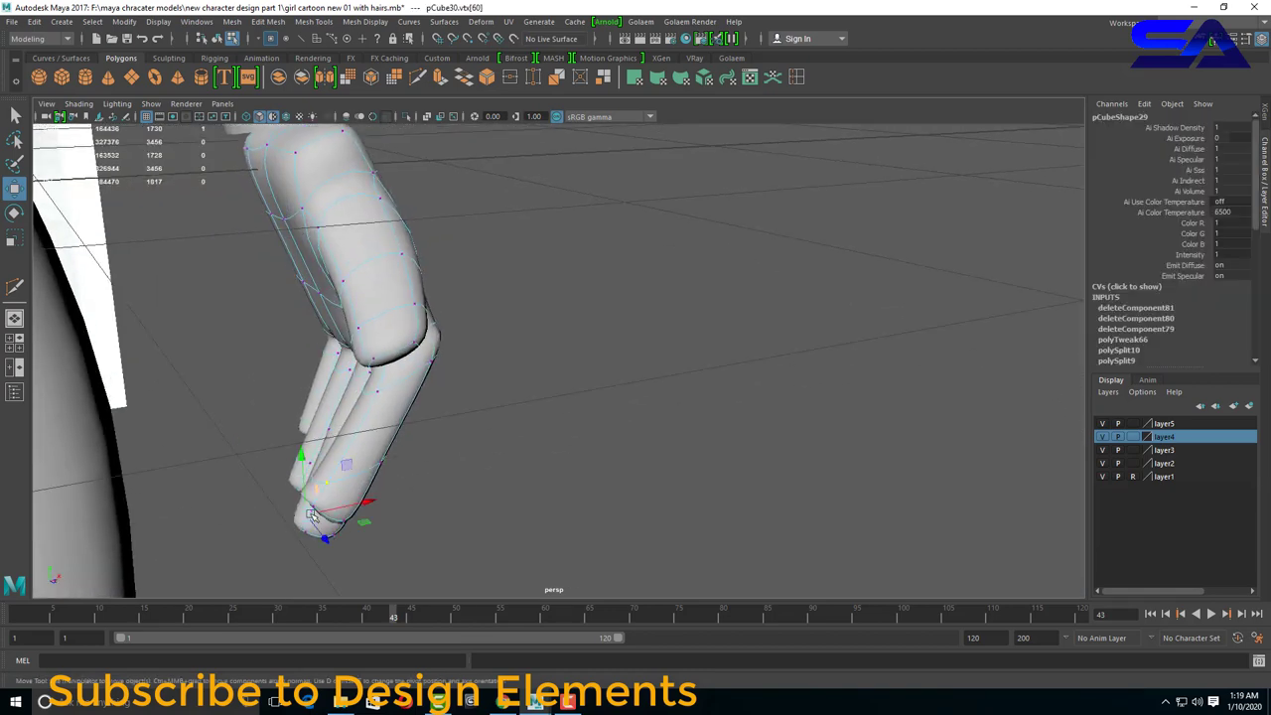
left_click_drag(311, 516, 418, 516, "alt")
left_click(421, 518)
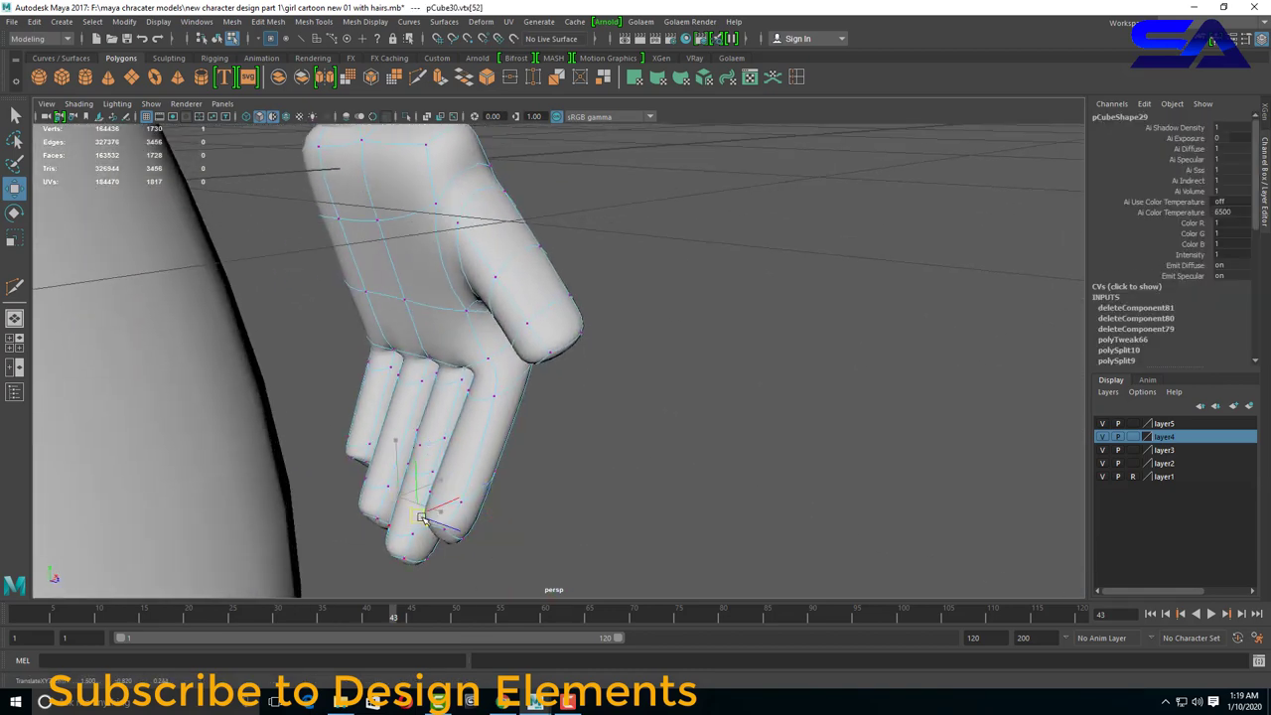
mouse_move(409, 562)
left_mouse_down("alt")
mouse_move(420, 576)
mouse_move(457, 466)
mouse_move(443, 462)
left_mouse_up("alt")
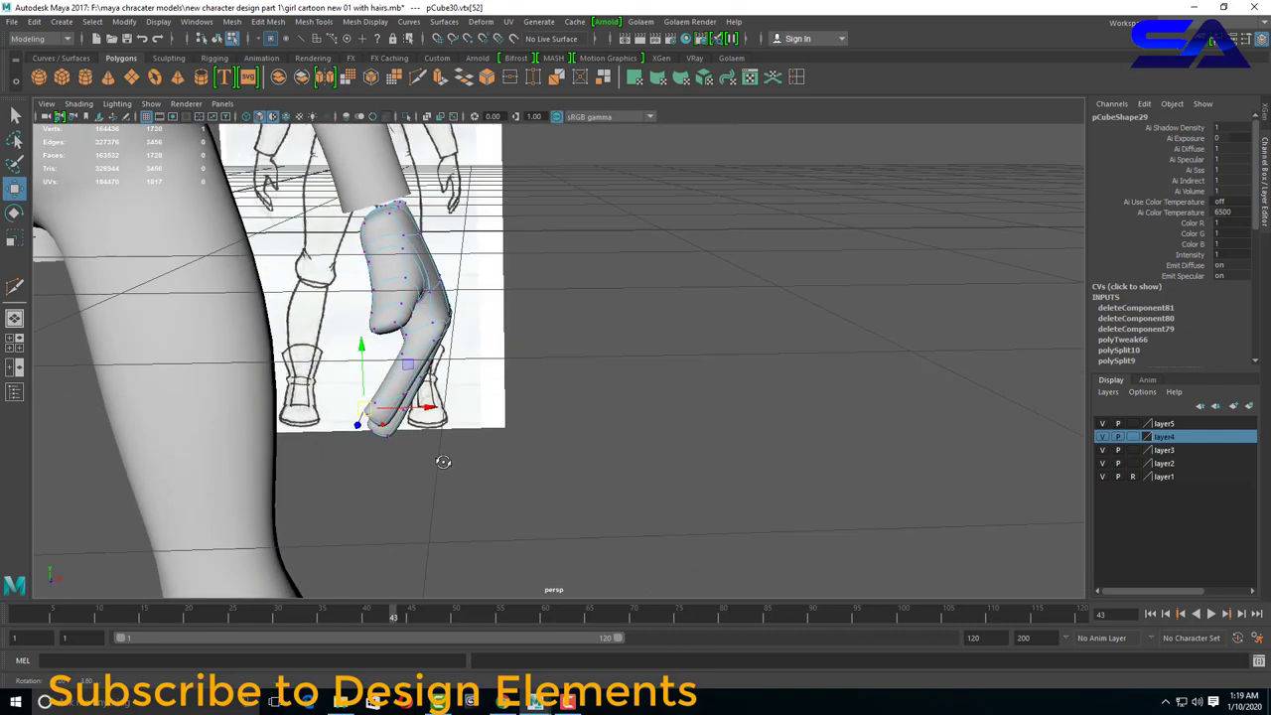
left_click_drag(409, 254, 448, 355, "alt")
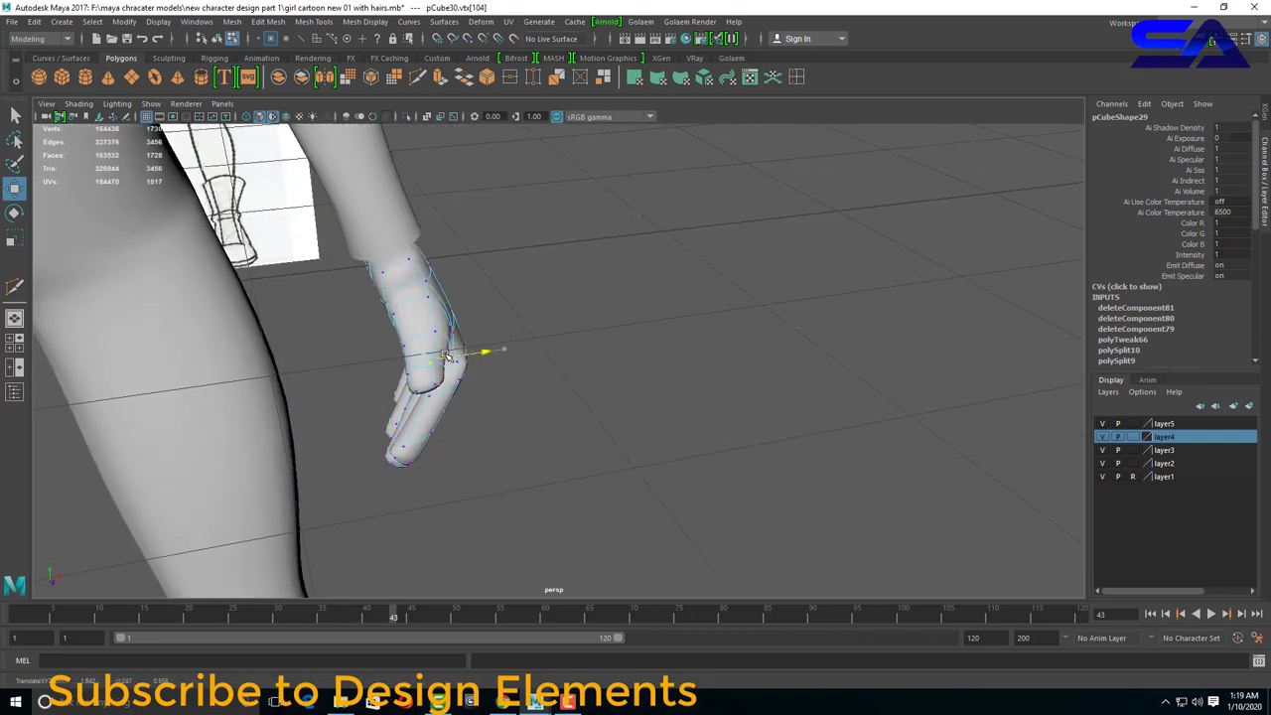
mouse_move(473, 318)
left_mouse_down("alt")
mouse_move(425, 300)
mouse_move(422, 260)
left_mouse_up("alt")
Select the faces at the hand's wrist end and delete them.
right_click_drag(452, 282, 513, 337)
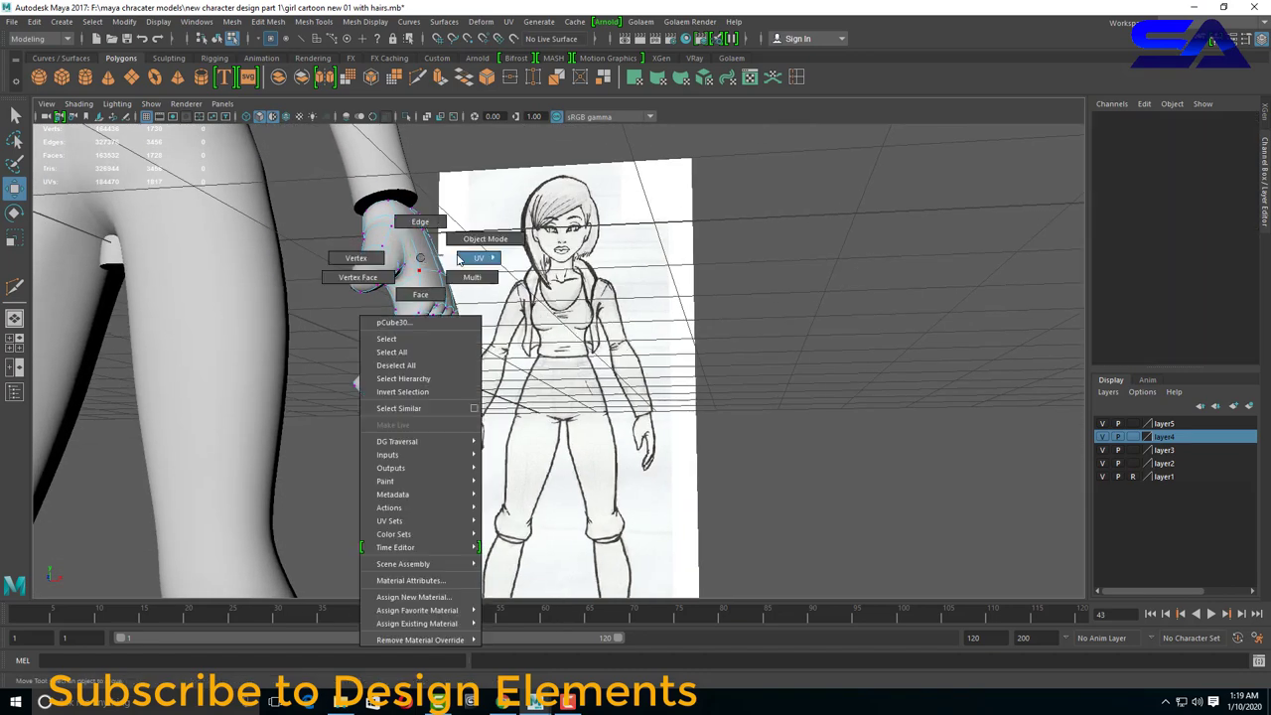
left_click_drag(513, 336, 397, 202, "alt")
left_click(386, 208)
scroll(477, 292, "up", 3)
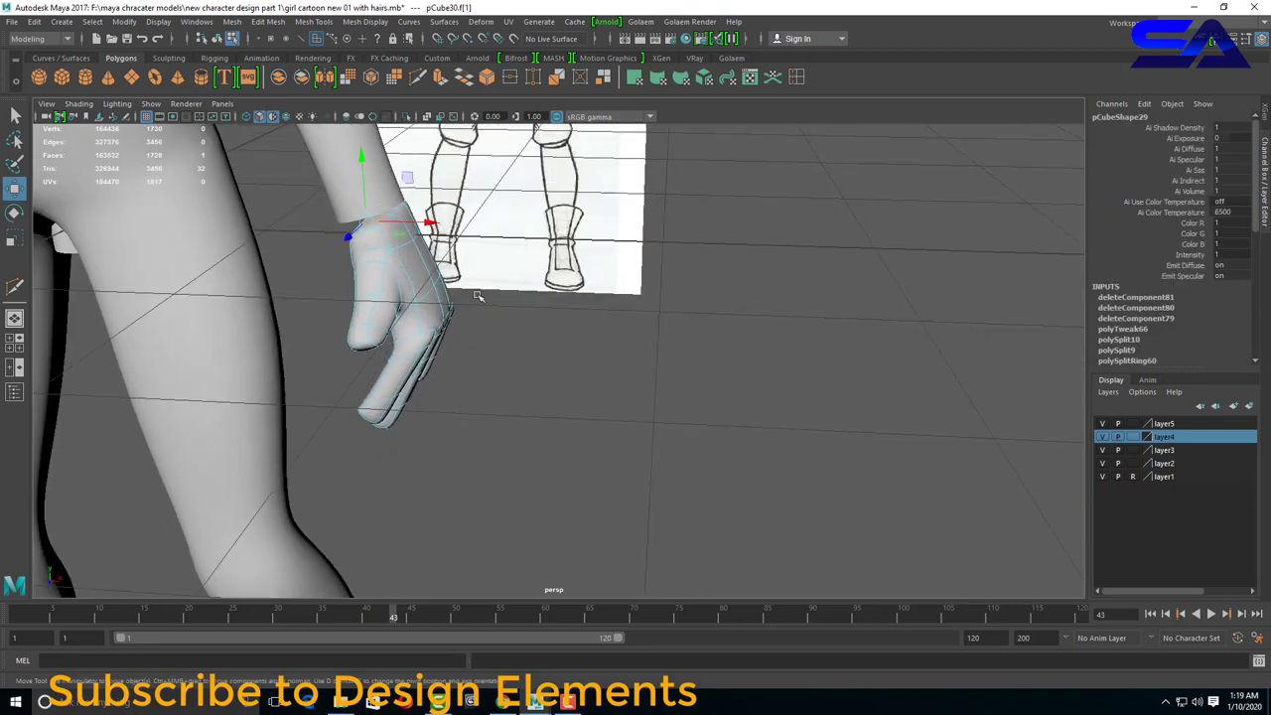
scroll(468, 250, "up", 3)
mouse_move(468, 250)
left_mouse_down("alt")
mouse_move(788, 434)
mouse_move(739, 421)
mouse_move(755, 378)
left_mouse_up("alt")
left_click(768, 313, "shift")
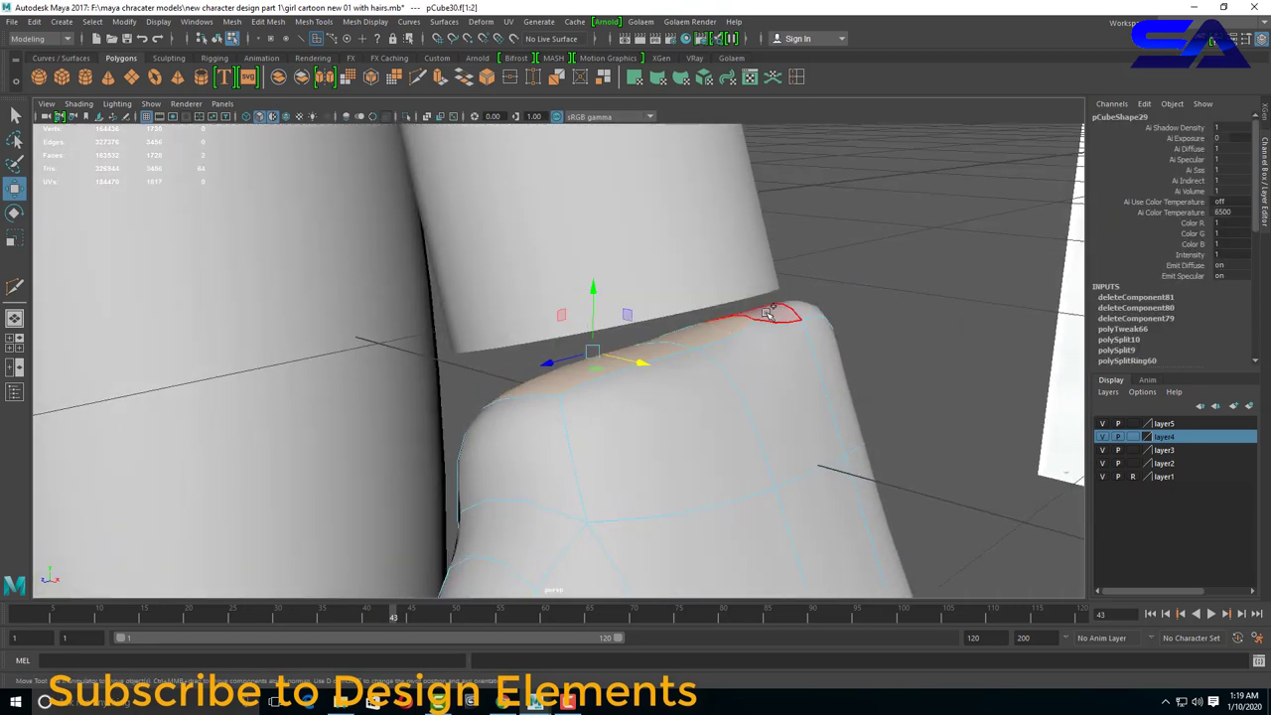
mouse_move(808, 310)
left_mouse_down("alt")
mouse_move(846, 341)
mouse_move(780, 431)
mouse_move(579, 427)
left_mouse_up("alt")
left_click(579, 427)
key("Delete")
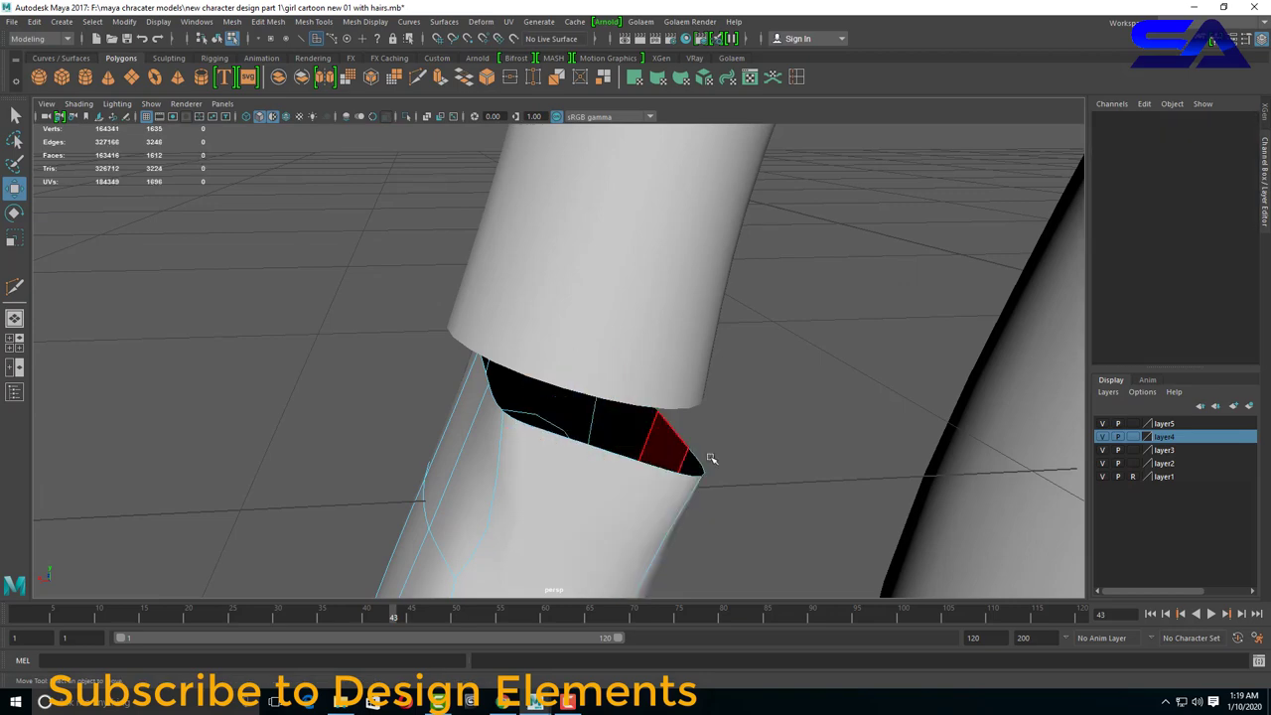
Select the wrist edge loop and extrude it with Ctrl+E.
mouse_move(710, 454)
left_mouse_down("alt")
mouse_move(718, 482)
mouse_move(692, 485)
mouse_move(605, 321)
left_mouse_up("alt")
right_click_drag(605, 321, 607, 361)
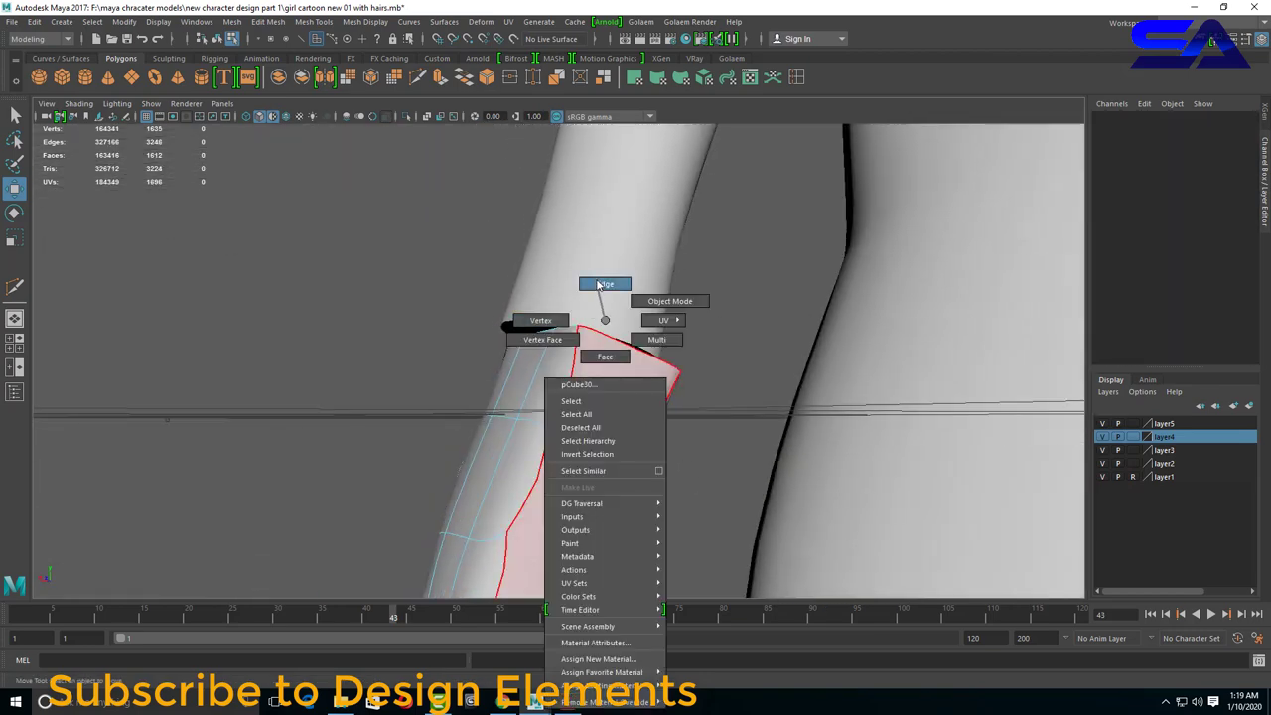
right_click_drag(599, 285, 599, 285)
mouse_move(599, 285)
left_mouse_down("alt")
mouse_move(625, 397)
mouse_move(581, 282)
left_mouse_up("alt")
left_click(636, 368)
key("ctrl+e")
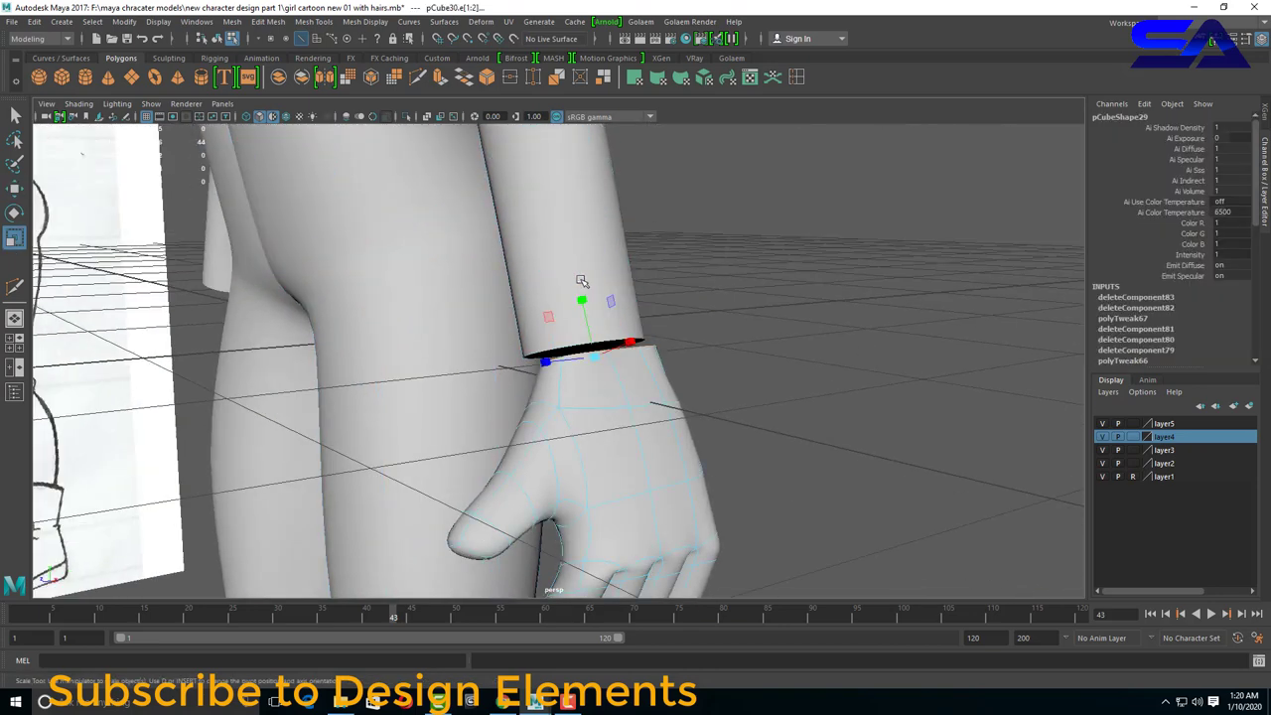
right_click(581, 258, "shift")
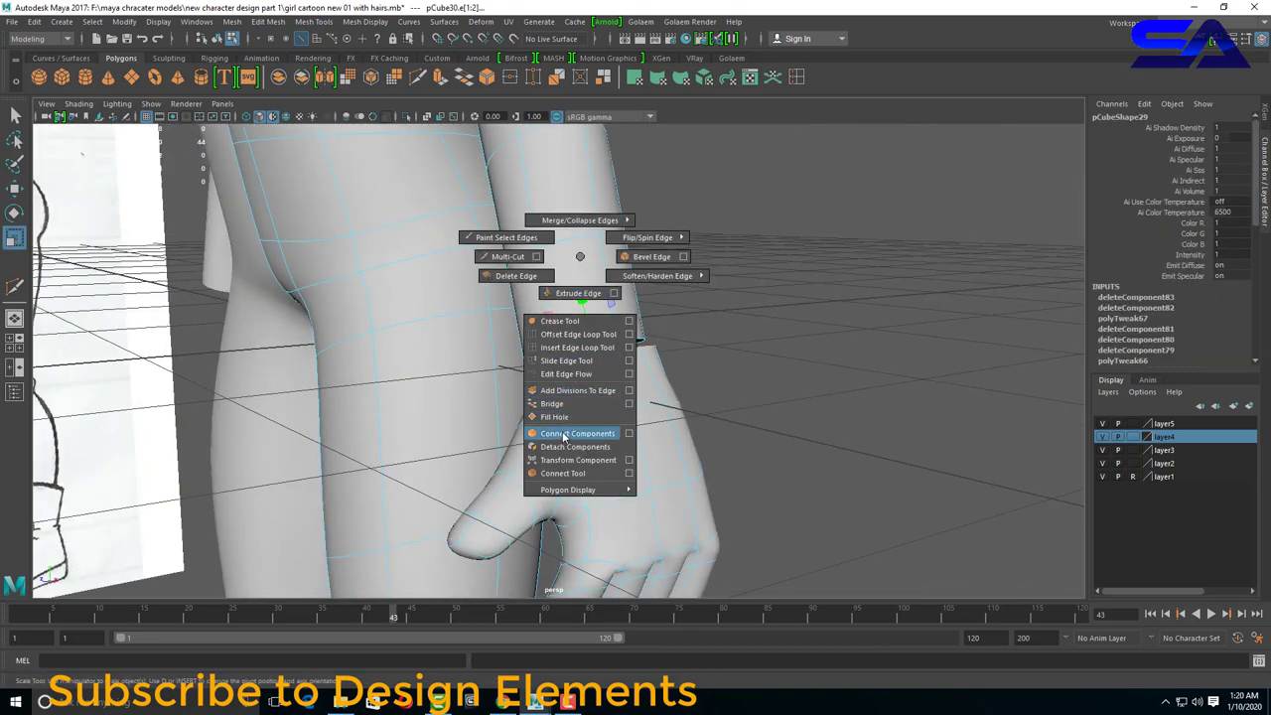
Combine the hand and arm into one mesh, pCube31.
key("F8")
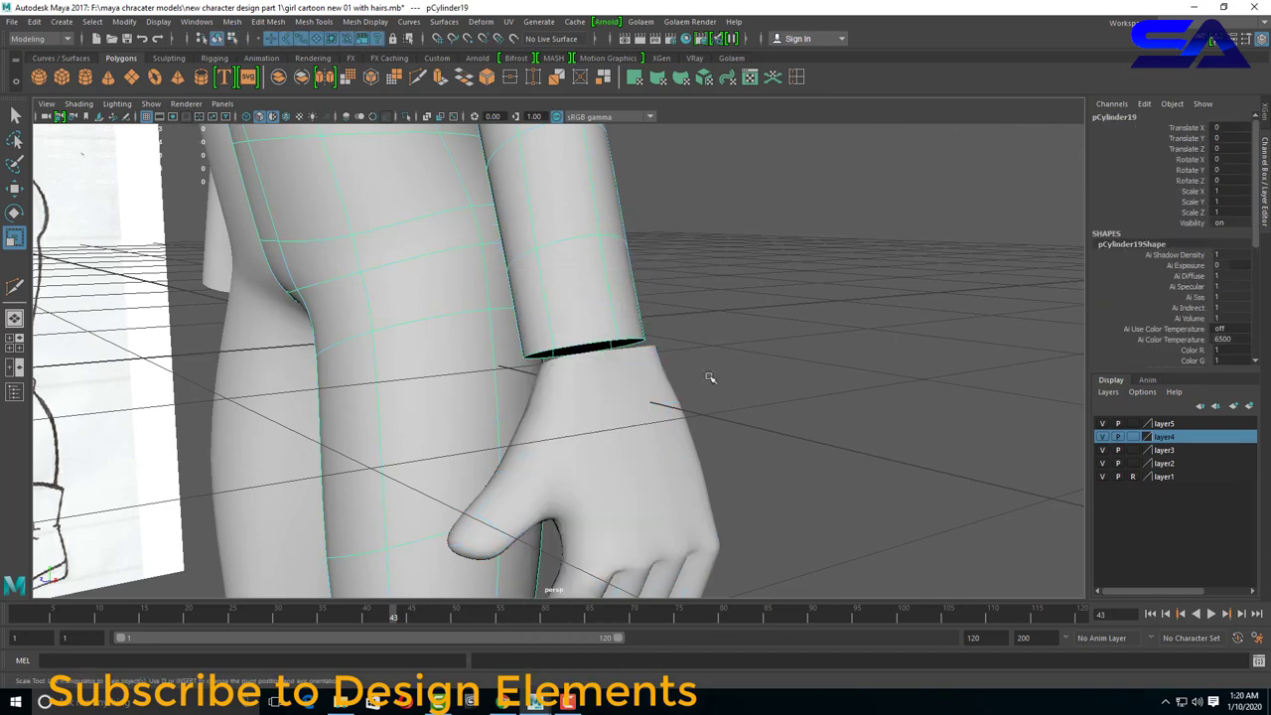
right_click(596, 321, "shift")
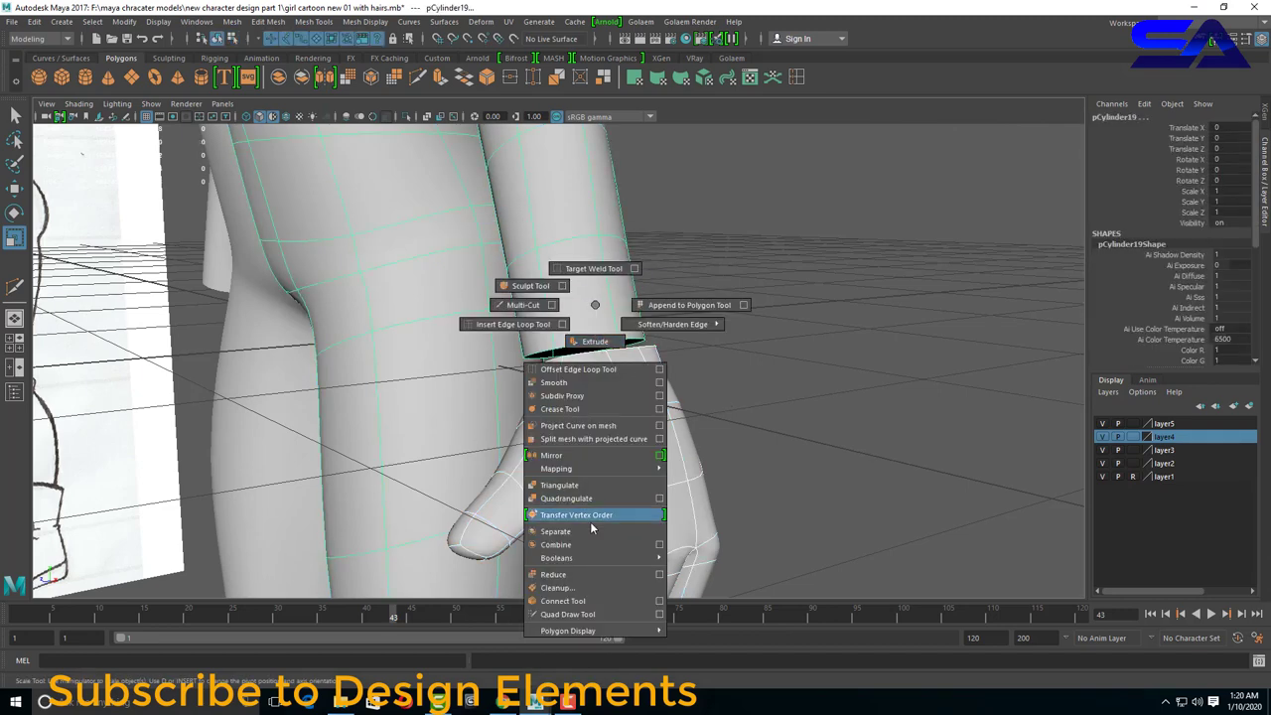
mouse_move(590, 522)
left_mouse_down("alt")
mouse_move(416, 428)
mouse_move(586, 421)
mouse_move(571, 406)
left_mouse_up("alt")
left_click(596, 417)
Switch the combined mesh to vertex mode and select a wrist vertex.
right_click_drag(571, 406, 488, 321)
mouse_move(488, 321)
left_mouse_down("alt")
mouse_move(669, 434)
mouse_move(603, 427)
mouse_move(576, 378)
left_mouse_up("alt")
scroll(604, 427, "up", 3)
scroll(577, 377, "up", 2)
left_click(502, 362)
Frame the wrist and shift a wrist vertex toward the sleeve.
key("f")
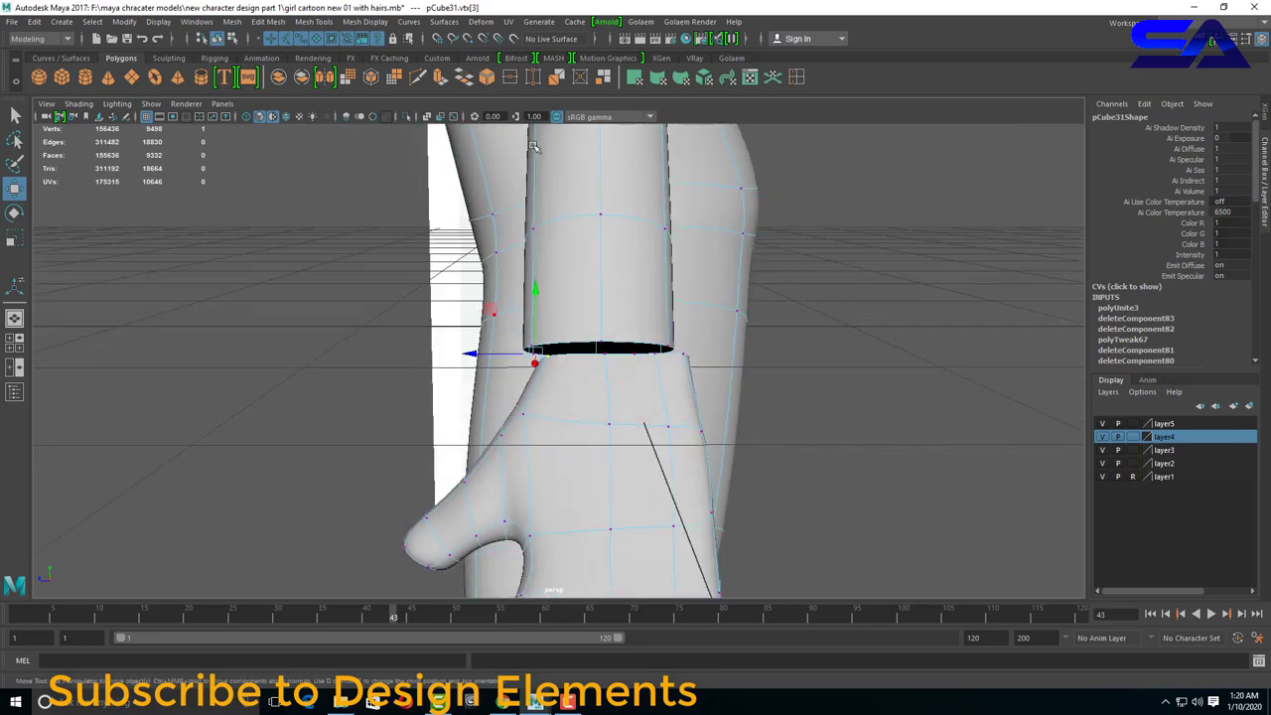
left_click(533, 78)
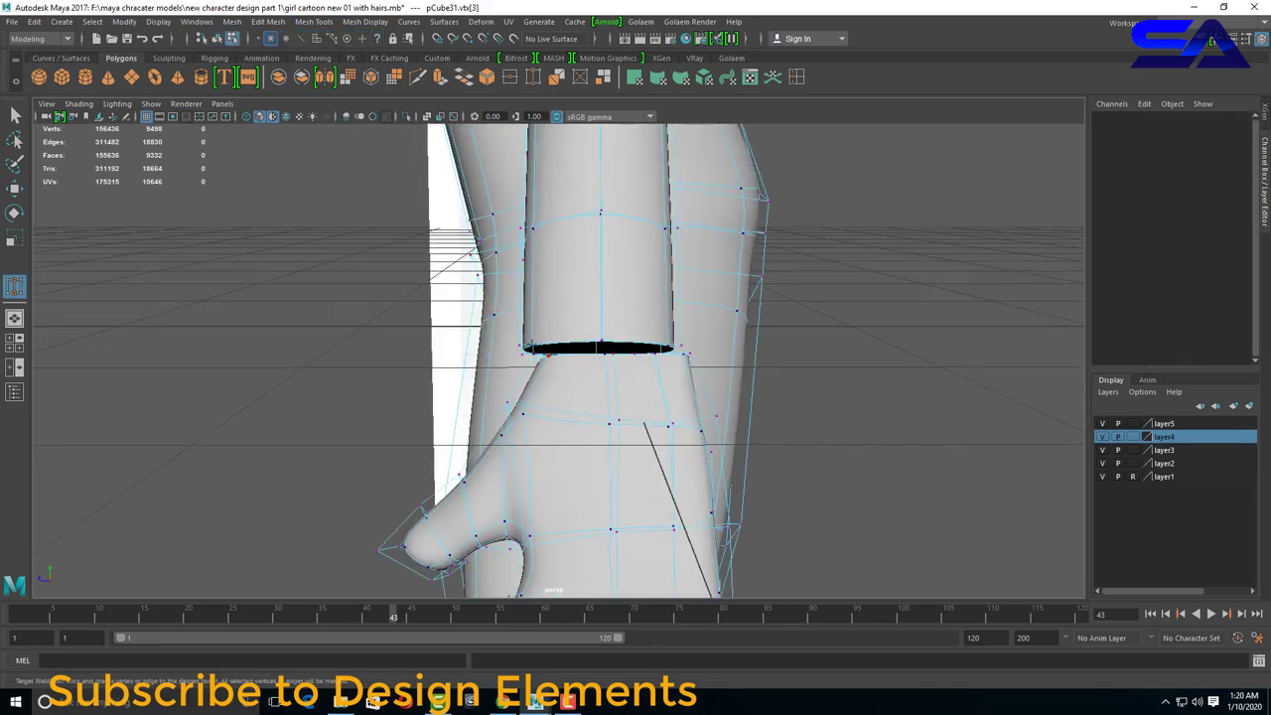
left_click_drag(521, 348, 647, 364, "alt")
key("w")
left_click(651, 344)
middle_click_drag(655, 355, 634, 369)
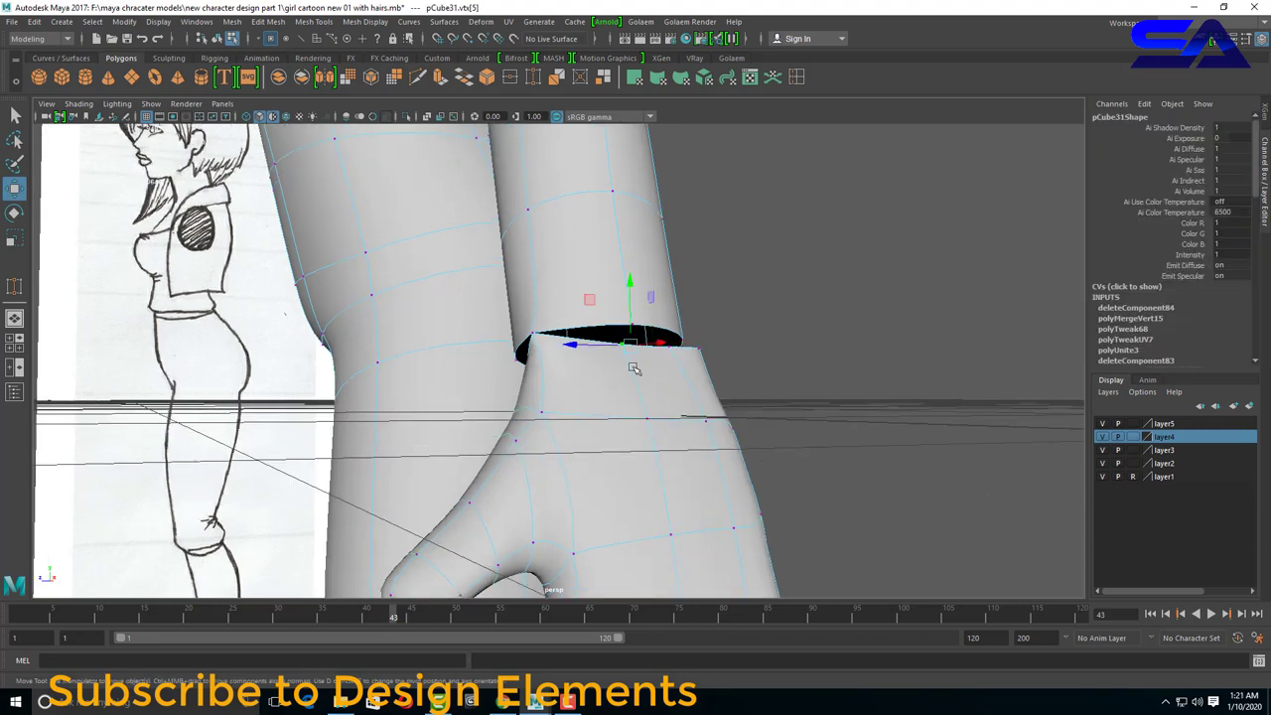
Target Weld a hand vertex onto the matching forearm vertex.
left_click(521, 81)
left_click_drag(637, 324, 611, 373, "alt")
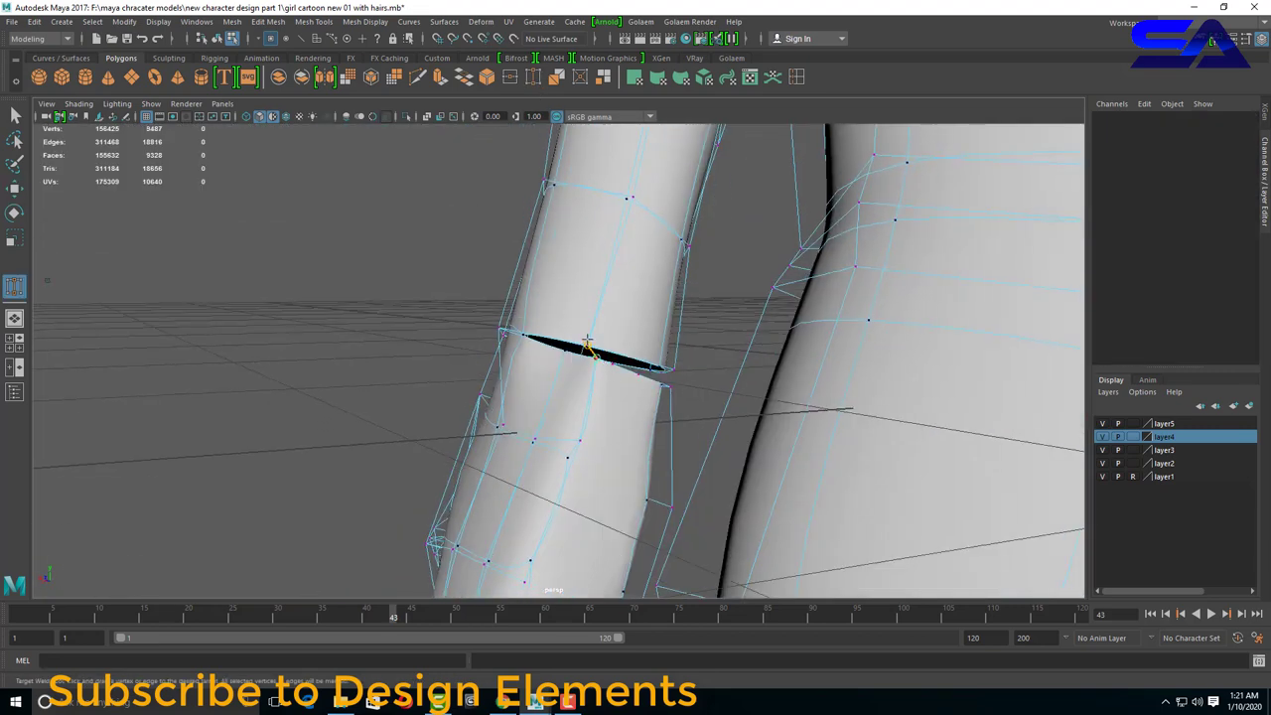
mouse_move(657, 392)
left_mouse_down("alt")
mouse_move(531, 355)
mouse_move(539, 320)
mouse_move(595, 332)
mouse_move(549, 362)
mouse_move(623, 366)
mouse_move(665, 323)
left_mouse_up("alt")
key("w")
right_click_drag(664, 323, 671, 367)
left_click_drag(681, 420, 672, 343)
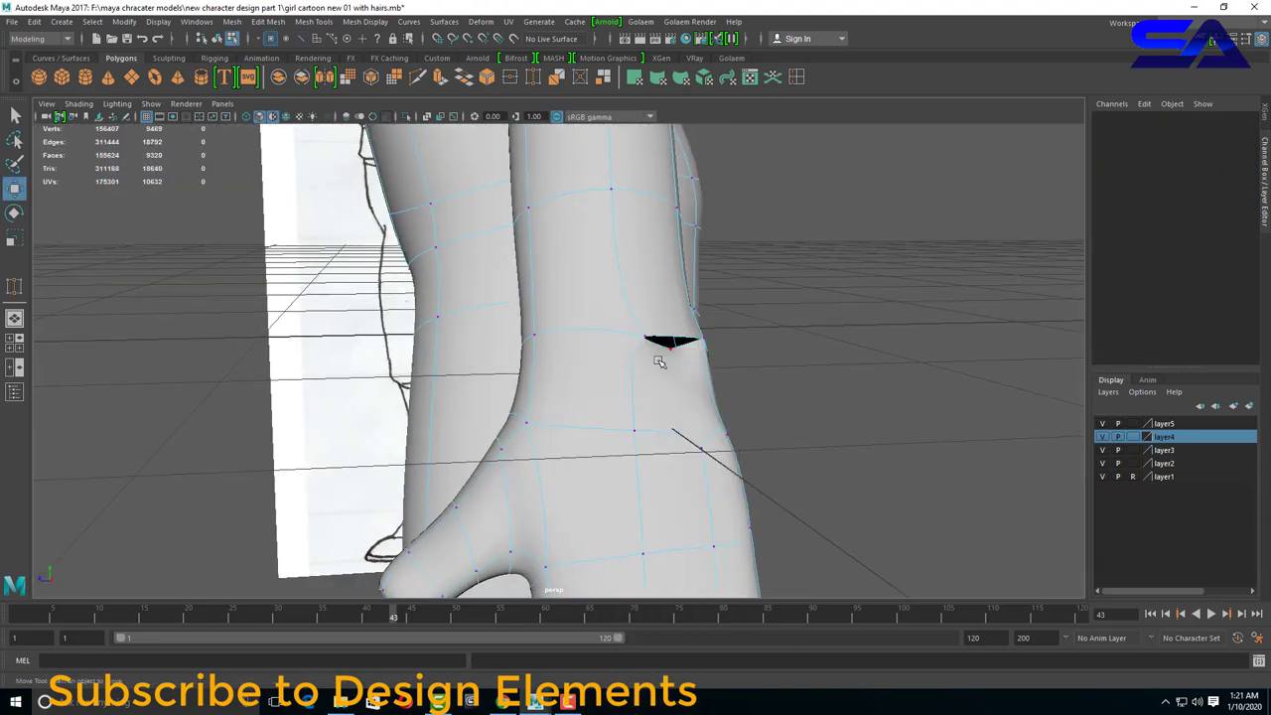
Delete the stray dark piece and the leftover wrist edge.
left_click_drag(724, 411, 587, 440, "alt")
left_click(618, 382)
key("Delete")
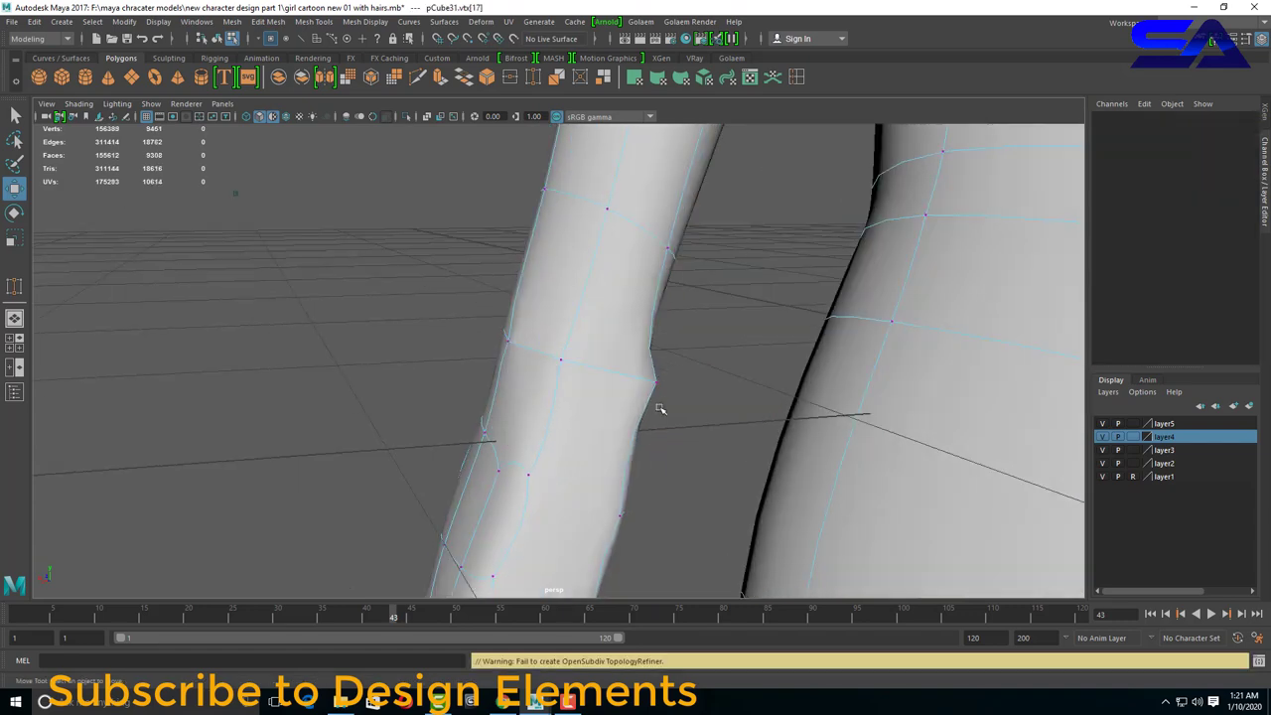
mouse_move(662, 415)
left_mouse_down("alt")
mouse_move(616, 434)
mouse_move(577, 407)
mouse_move(596, 378)
mouse_move(529, 320)
left_mouse_up("alt")
left_click(562, 397)
right_click_drag(529, 320, 531, 397)
right_click_drag(529, 320, 529, 284)
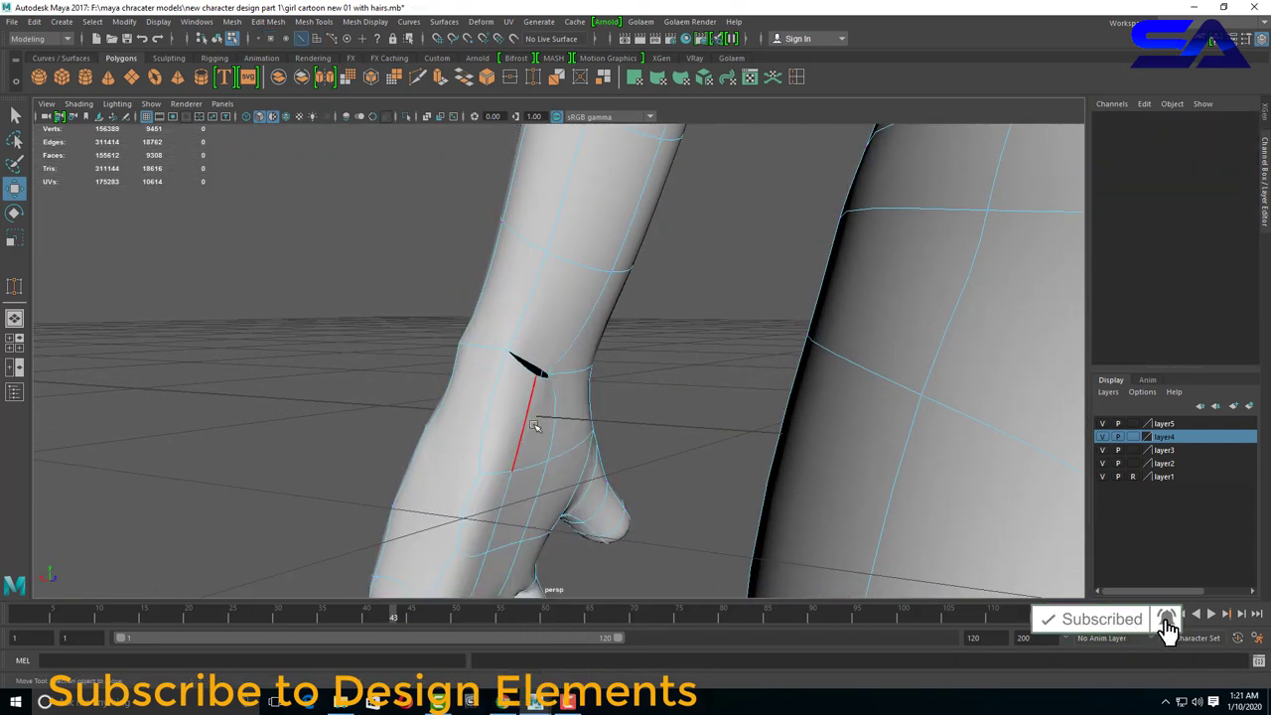
left_click(533, 400)
key("Delete")
Tweak wrist and fingertip vertices to blend the hand into the forearm.
mouse_move(556, 397)
left_mouse_down("alt")
mouse_move(565, 443)
mouse_move(525, 341)
left_mouse_up("alt")
right_click_drag(526, 341, 520, 372)
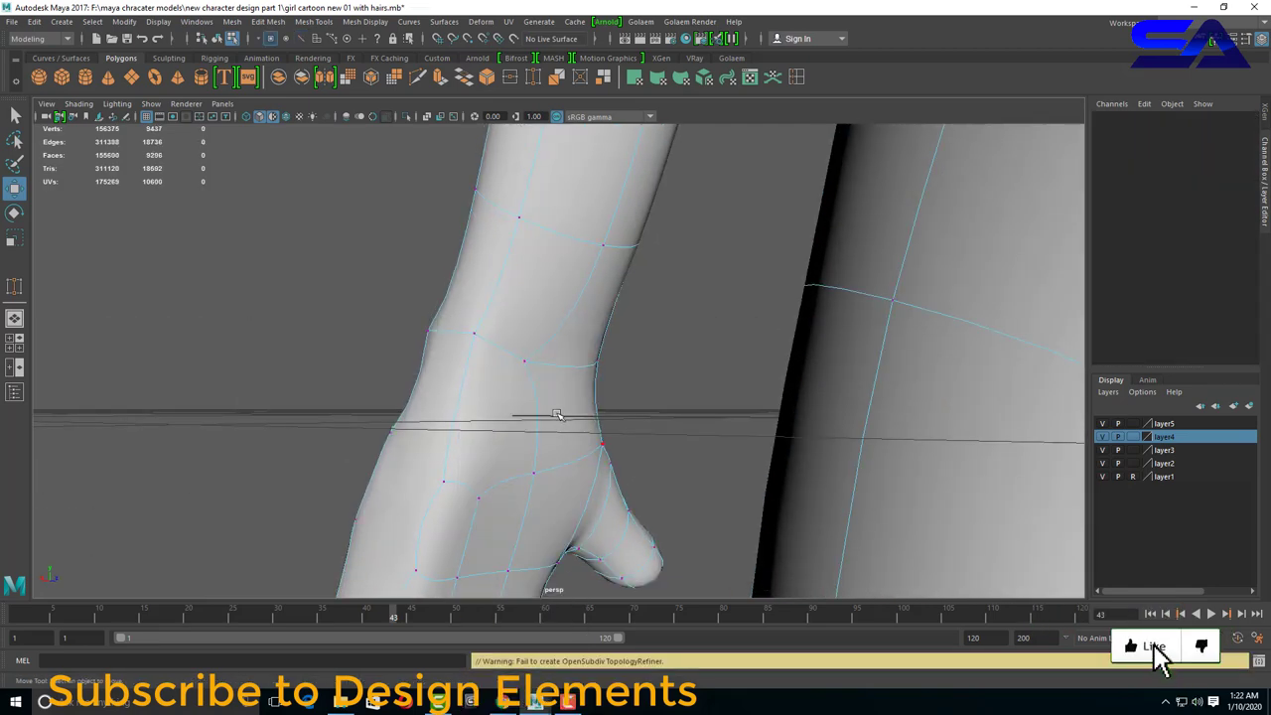
scroll(544, 511, "down", 5)
left_click_drag(544, 511, 531, 457, "alt")
left_click(527, 451)
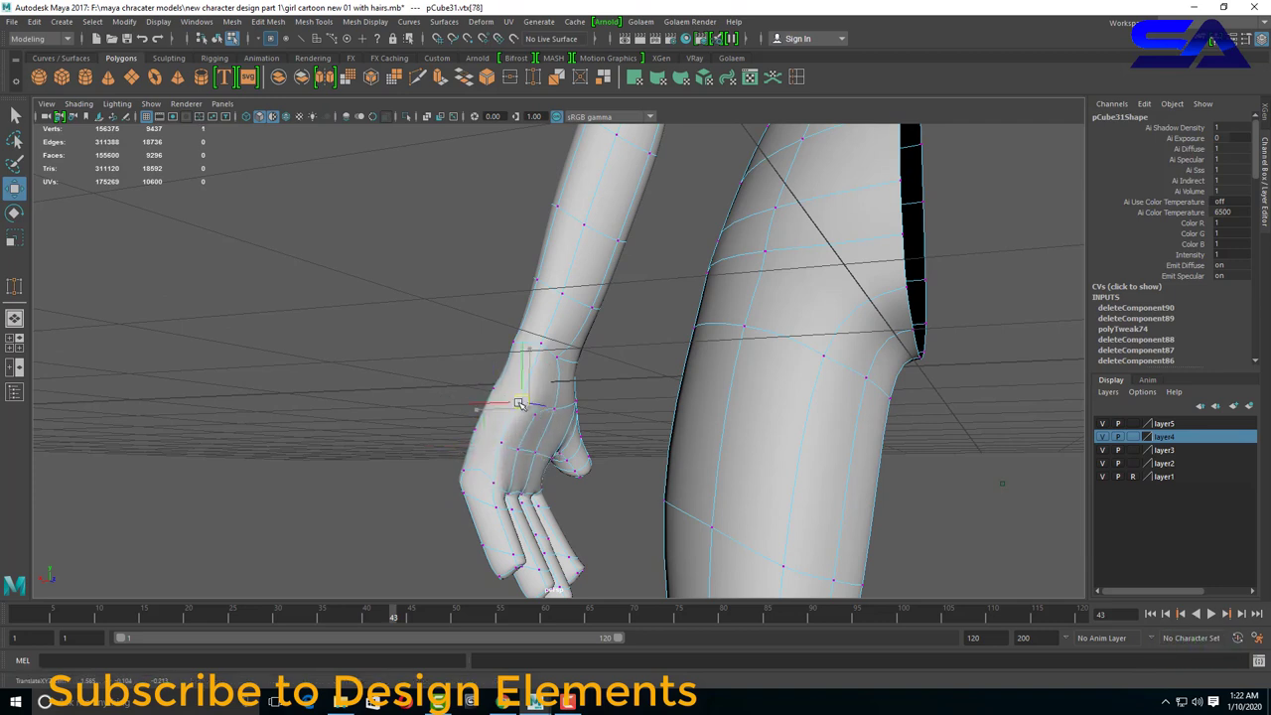
left_click(507, 570)
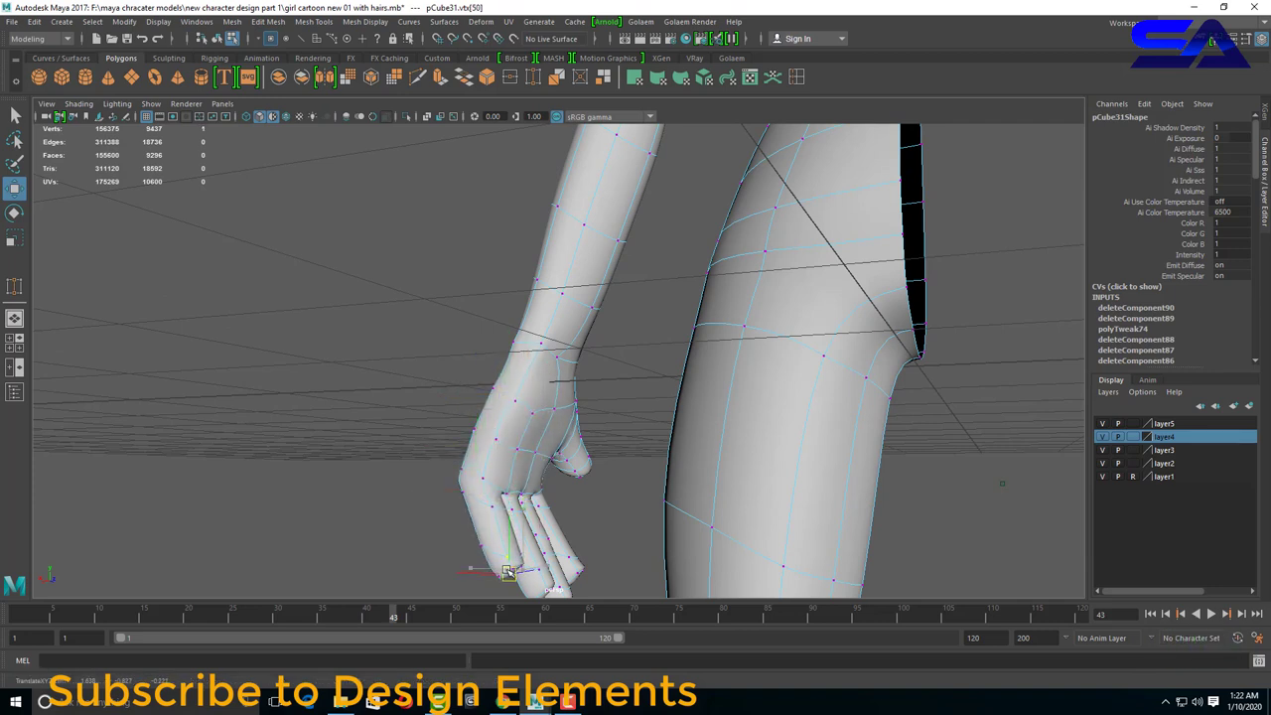
mouse_move(487, 499)
left_mouse_down("alt")
mouse_move(497, 459)
mouse_move(734, 495)
mouse_move(567, 497)
left_mouse_up("alt")
Select the whole body mesh and switch to the front orthographic view.
key("F8")
left_click(734, 495)
left_click(512, 309)
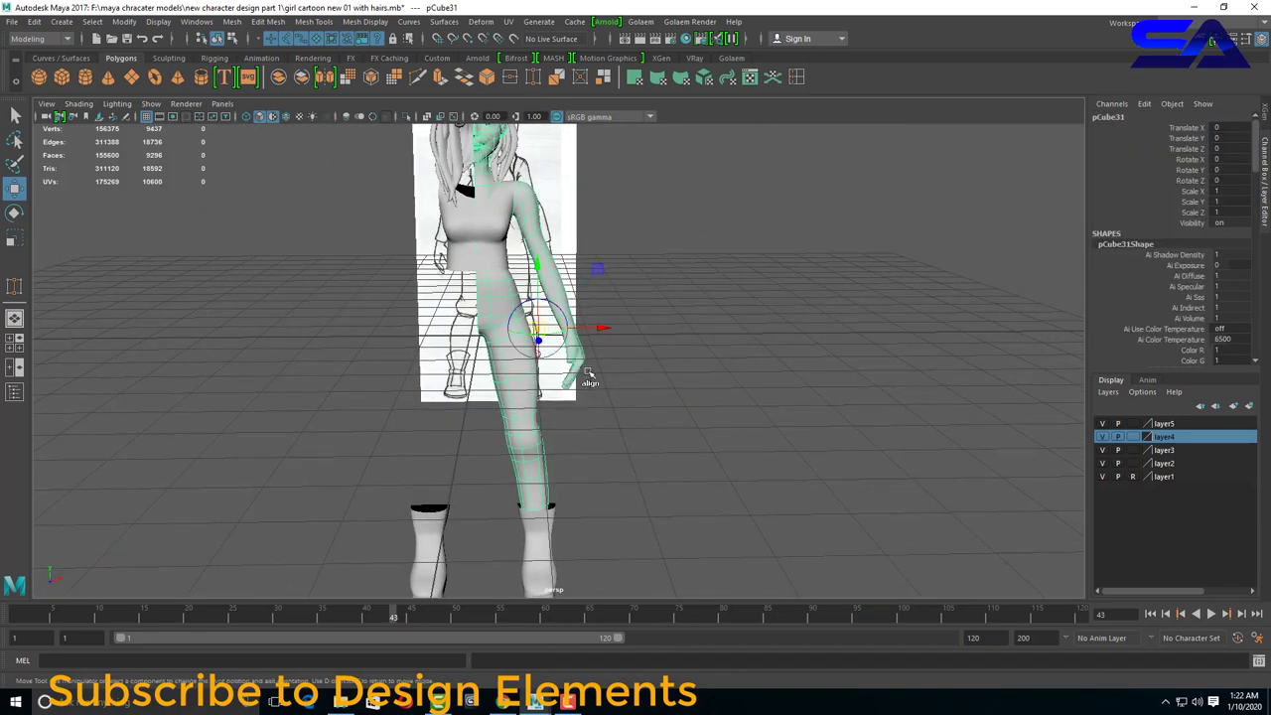
key("space")
key("space")
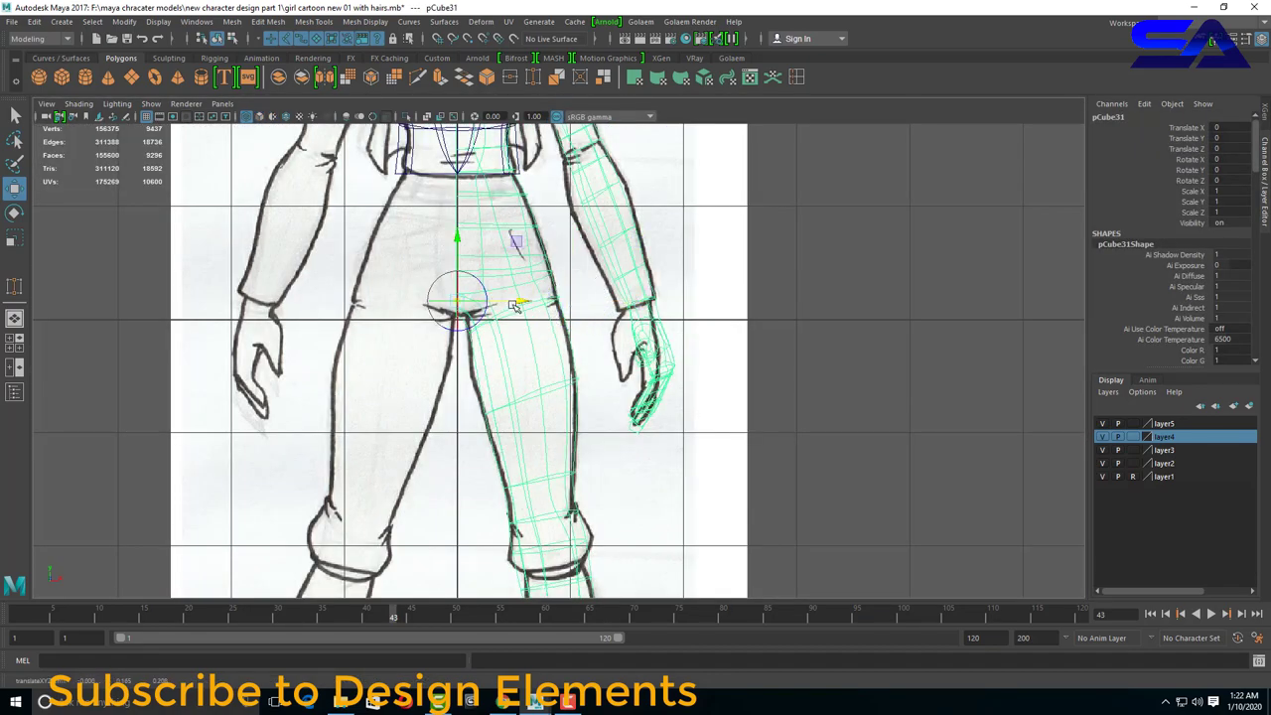
Mirror the body with Duplicate Special at Scale X -1 and align the copy to the centre line.
scroll(514, 305, "up", 2)
scroll(497, 397, "up", 2)
scroll(497, 427, "up", 2)
scroll(496, 418, "up", 1)
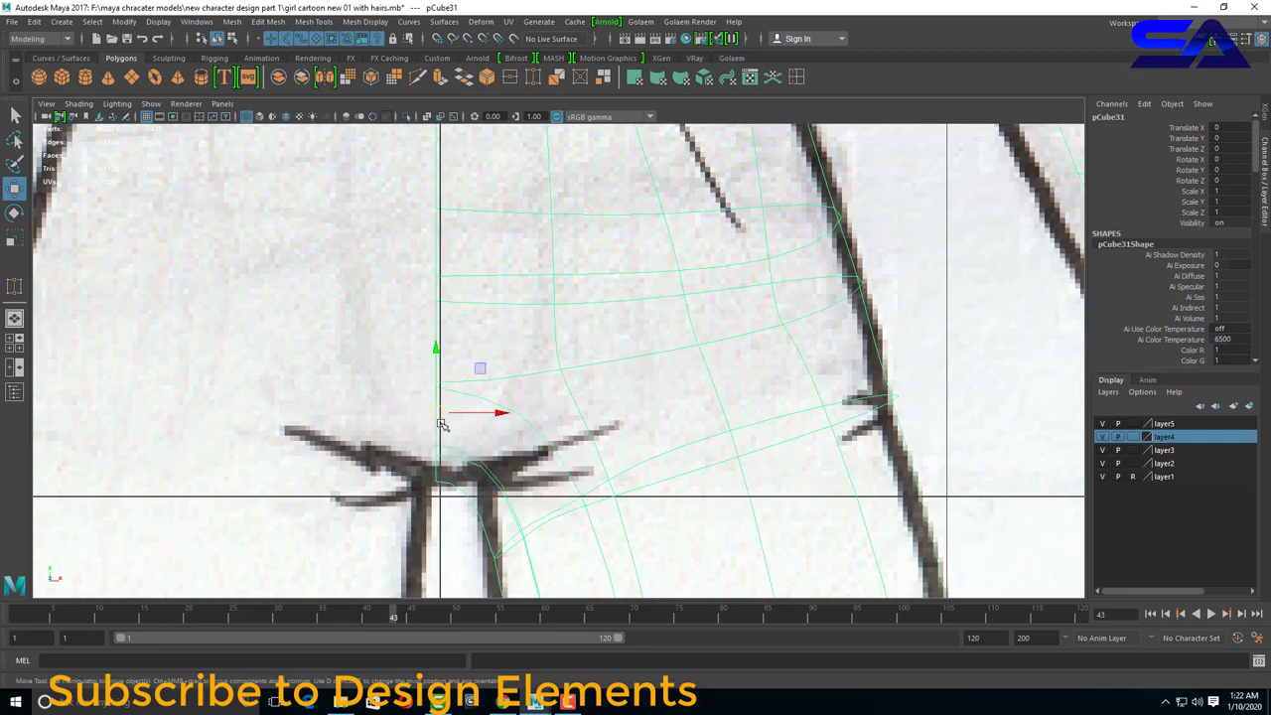
scroll(442, 426, "up", 1)
left_click(34, 21)
left_click(109, 245)
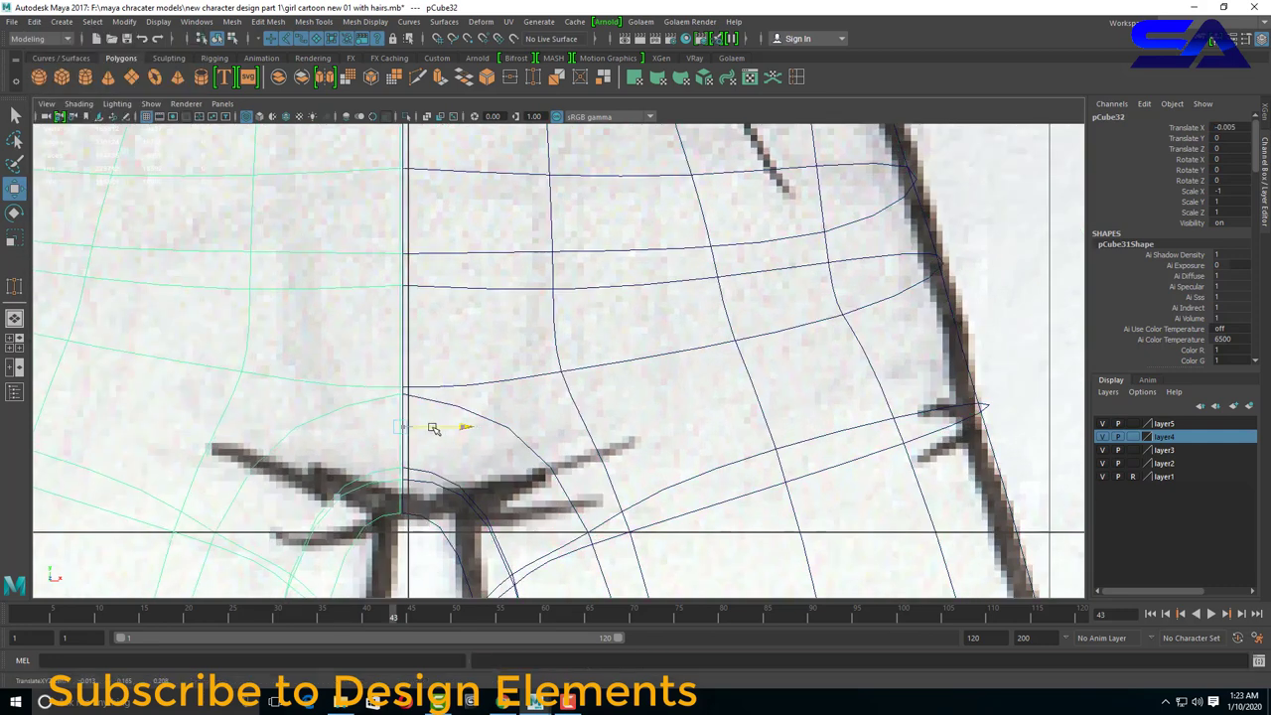
left_click_drag(434, 428, 439, 425)
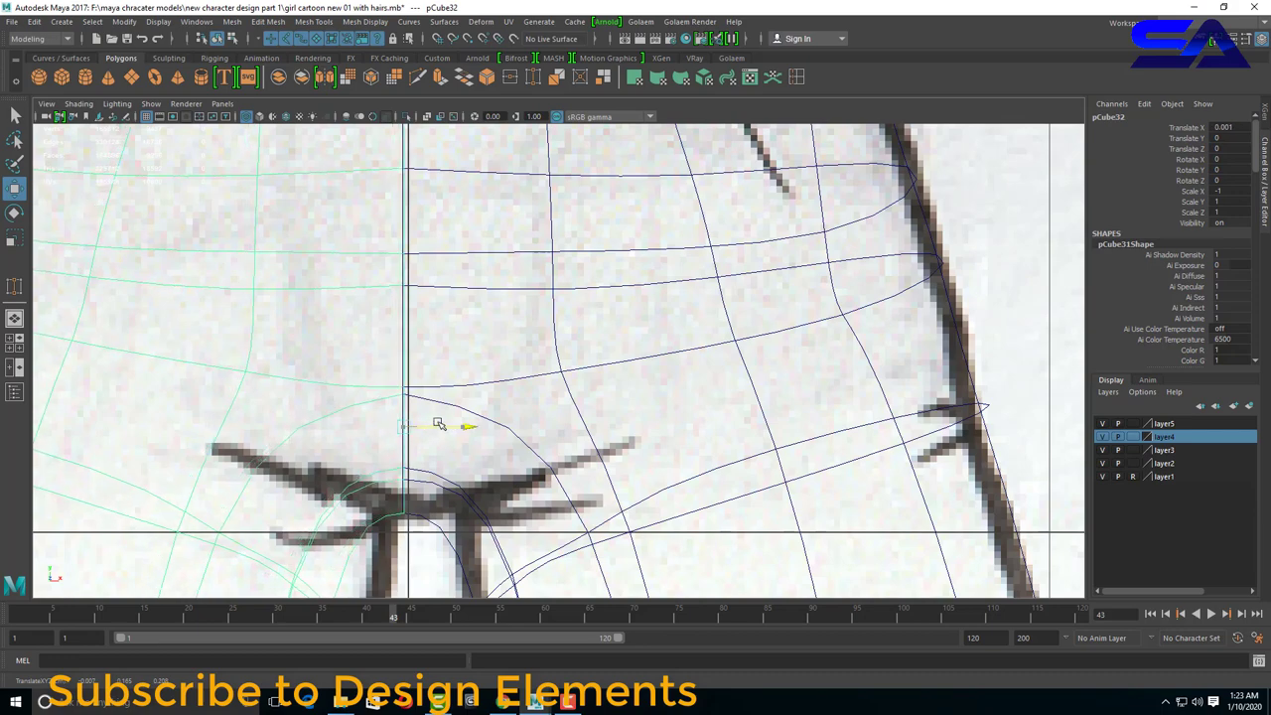
Inspect the full mirrored character, orbiting to a three-quarter view of the face.
key("a")
mouse_move(651, 338)
left_mouse_down("alt")
mouse_move(609, 446)
mouse_move(497, 373)
left_mouse_up("alt")
left_click(610, 446)
scroll(497, 373, "up", 3)
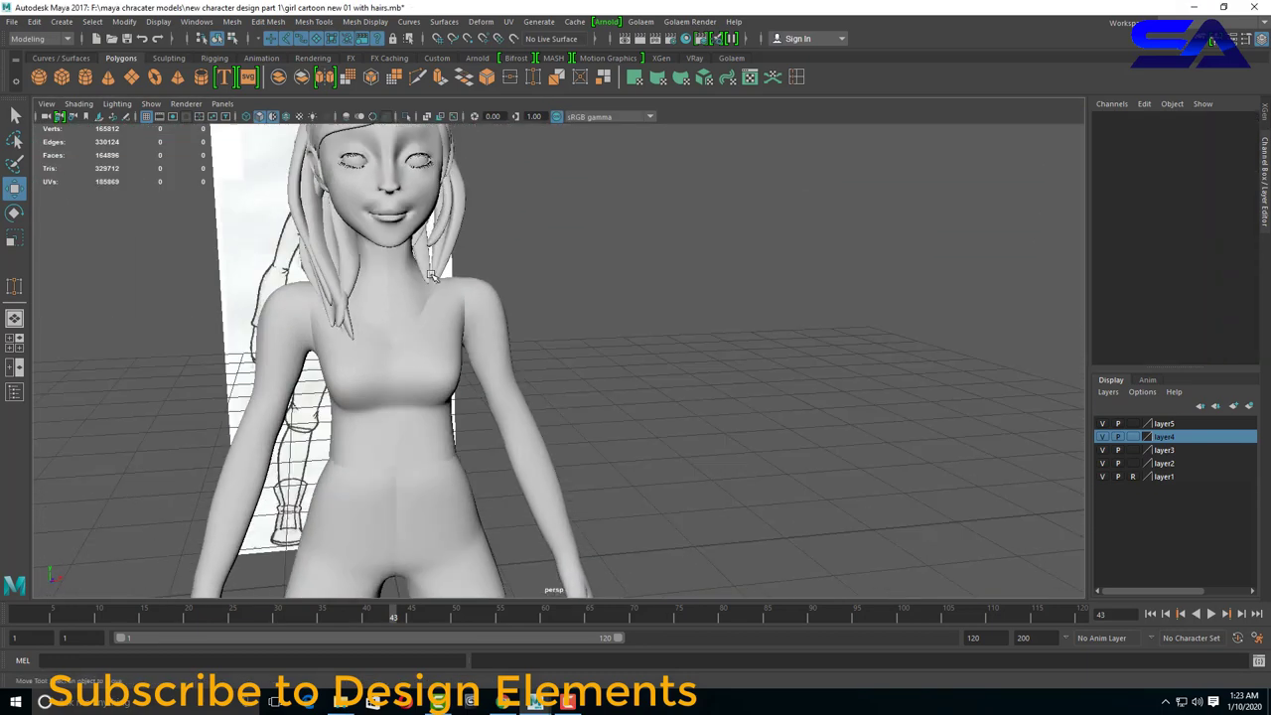
scroll(437, 328, "up", 2)
scroll(383, 290, "up", 2)
left_click_drag(383, 290, 399, 295, "alt")
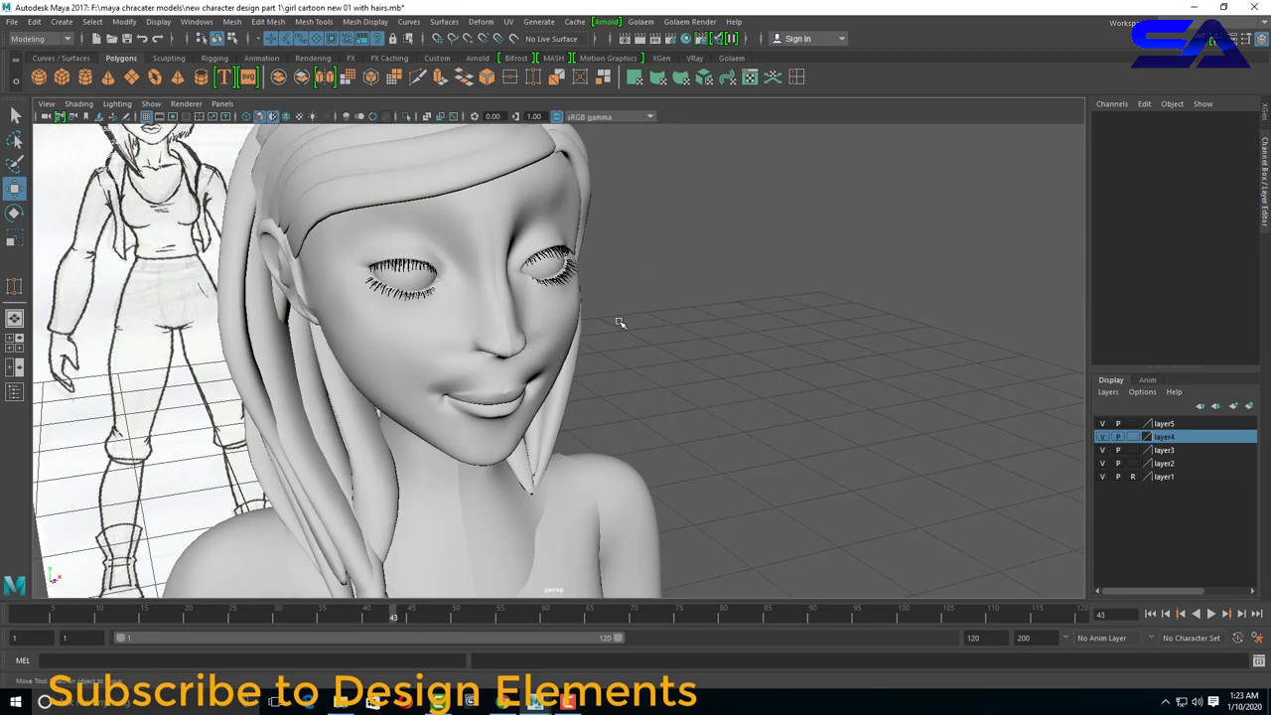
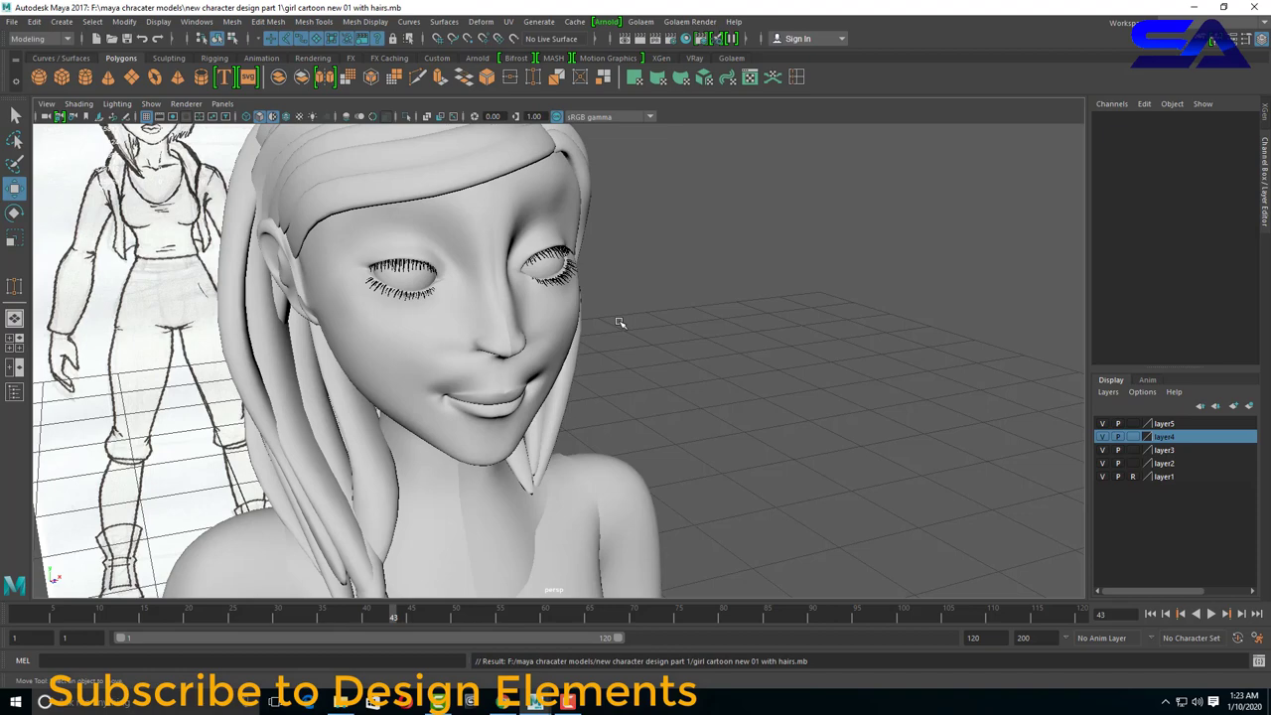
Delete the stray vertex from the back of the tank-top mesh pCube1.
scroll(623, 311, "down", 5)
mouse_move(729, 434)
left_mouse_down("alt")
mouse_move(664, 463)
mouse_move(400, 475)
left_mouse_up("alt")
scroll(401, 474, "up", 3)
scroll(596, 467, "up", 2)
left_click(661, 466)
left_click_drag(660, 467, 488, 318, "alt")
right_click_drag(487, 318, 510, 411)
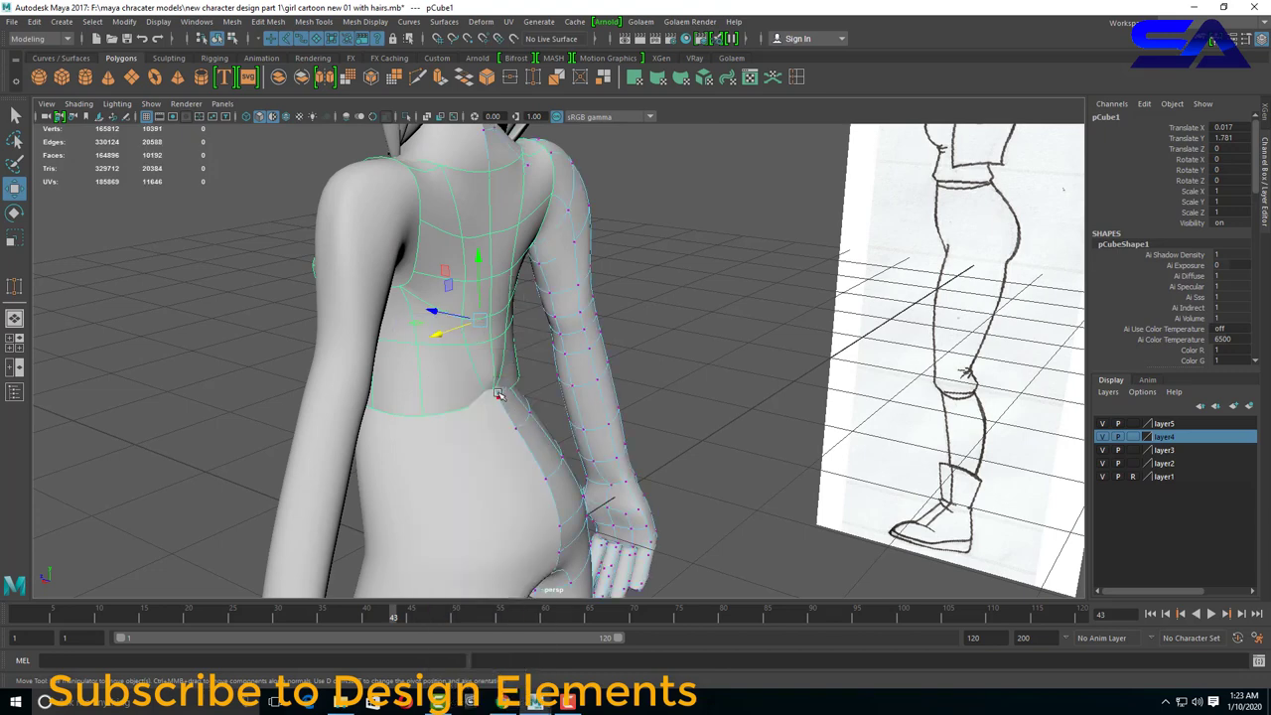
right_click_drag(483, 250, 497, 214)
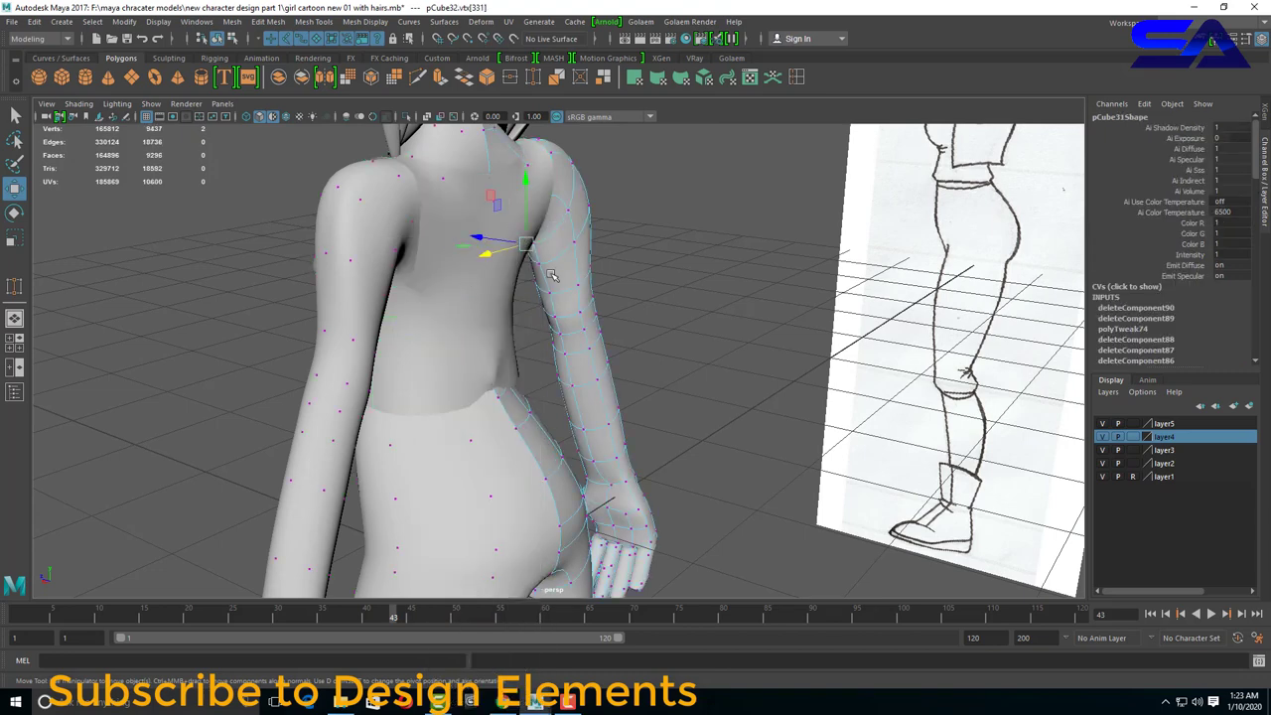
left_click(581, 298)
left_click(496, 298)
right_click_drag(467, 327, 417, 328)
mouse_move(467, 327)
left_mouse_down("alt")
mouse_move(406, 416)
mouse_move(508, 402)
mouse_move(417, 328)
mouse_move(328, 368)
mouse_move(566, 377)
mouse_move(453, 423)
left_mouse_up("alt")
key("Delete")
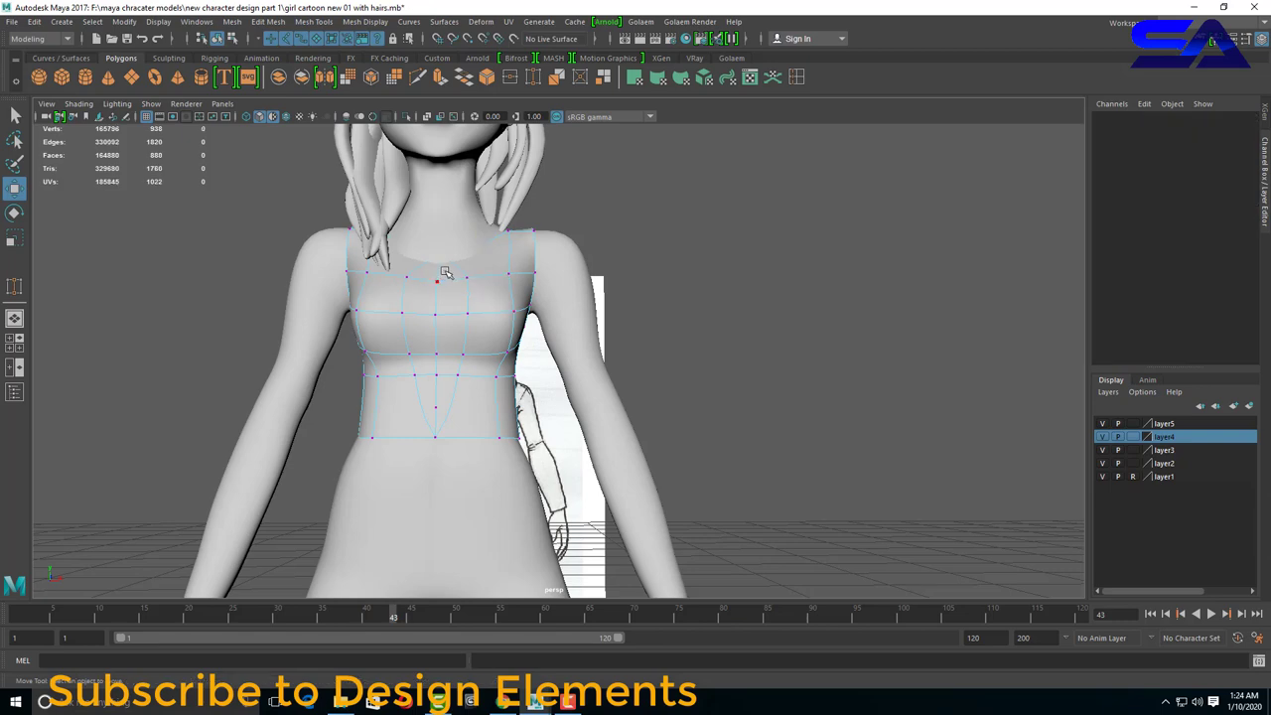
Select a shoulder vertex of the top and check the mesh in wireframe and shaded views.
left_click_drag(494, 297, 509, 256, "alt")
left_click(508, 256)
left_click(504, 246)
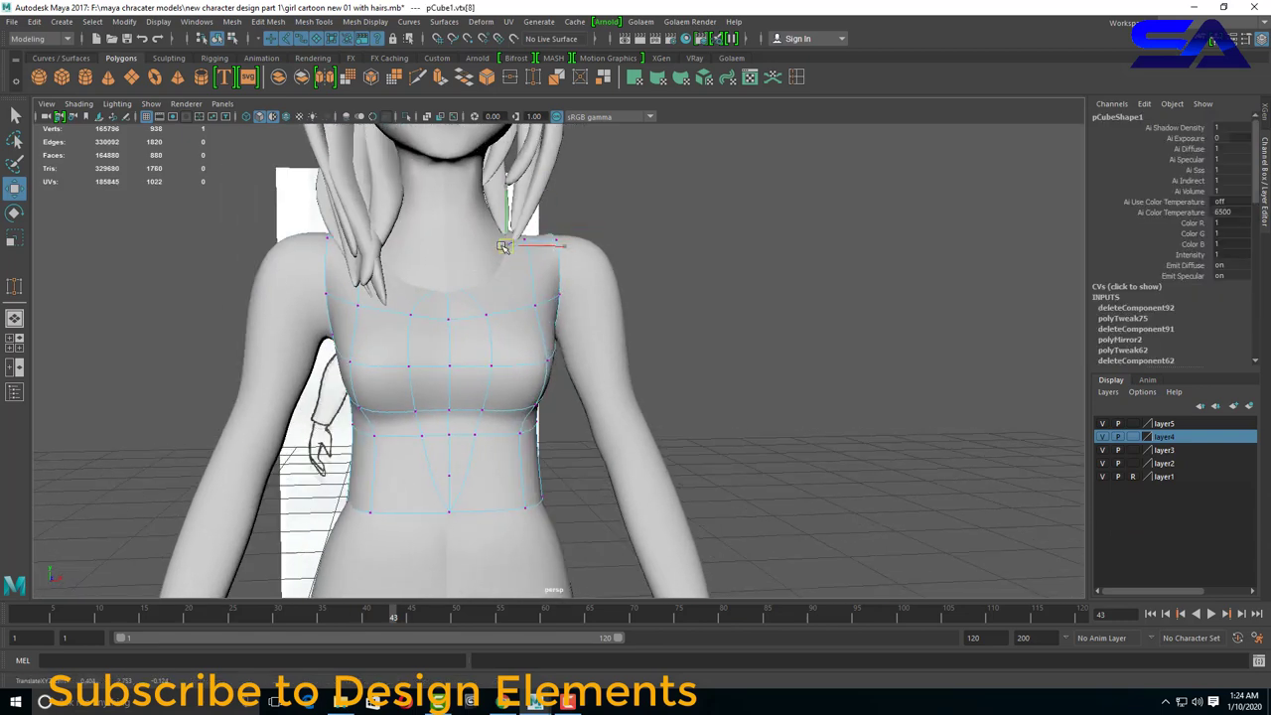
key("4")
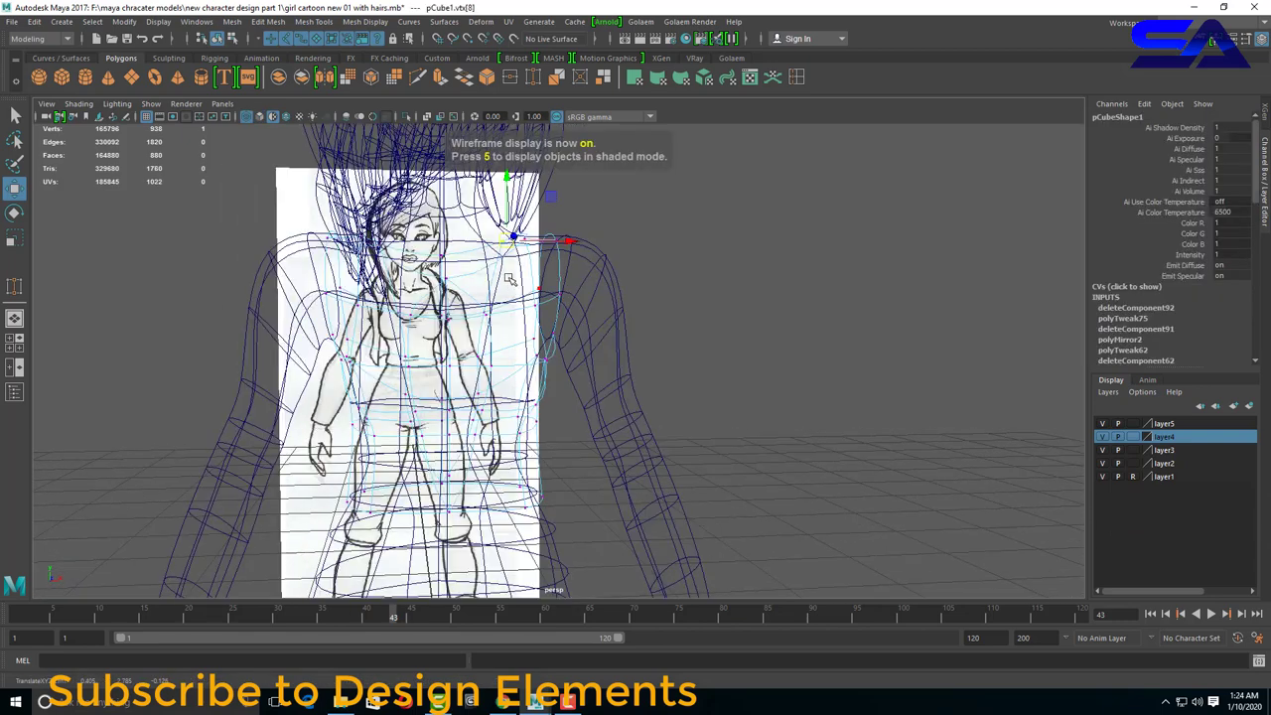
key("5")
right_click_drag(510, 280, 704, 343, "alt")
mouse_move(703, 343)
left_mouse_down("alt")
mouse_move(682, 364)
mouse_move(539, 316)
mouse_move(568, 326)
mouse_move(488, 321)
left_mouse_up("alt")
left_click(539, 316)
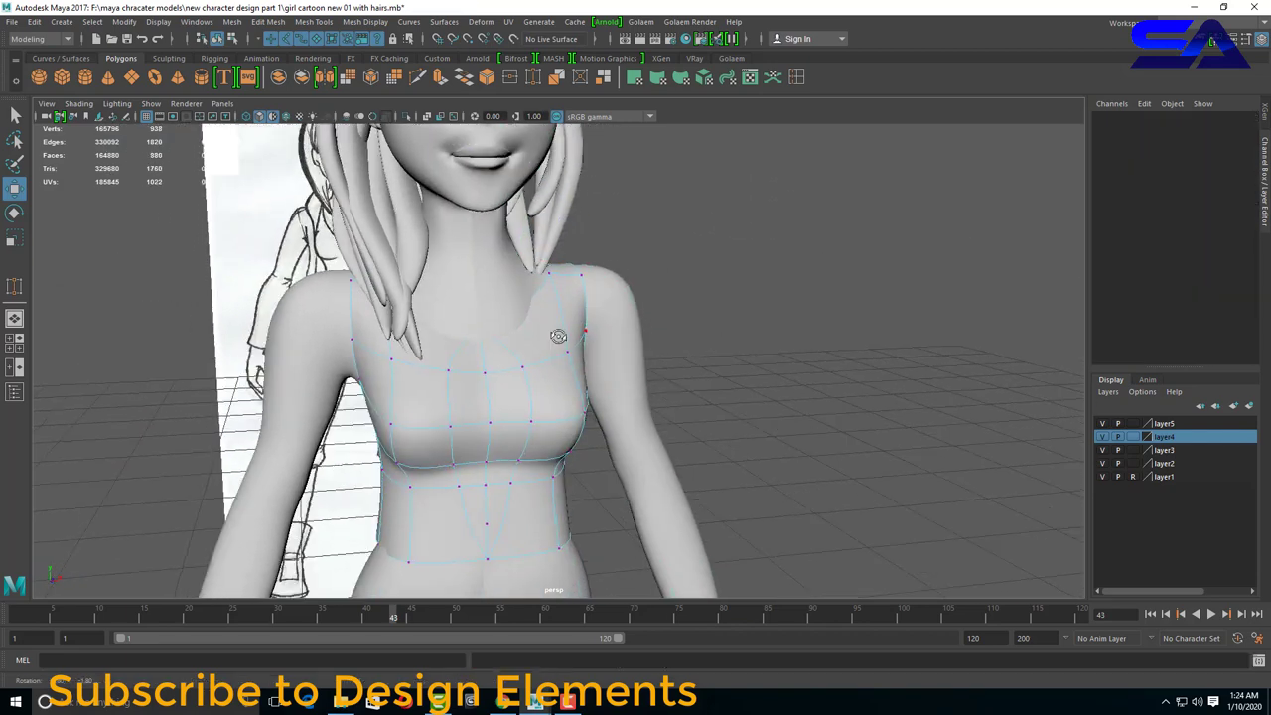
Assign the tank top a new dark red Lambert material named red.
right_click_drag(488, 321, 435, 383)
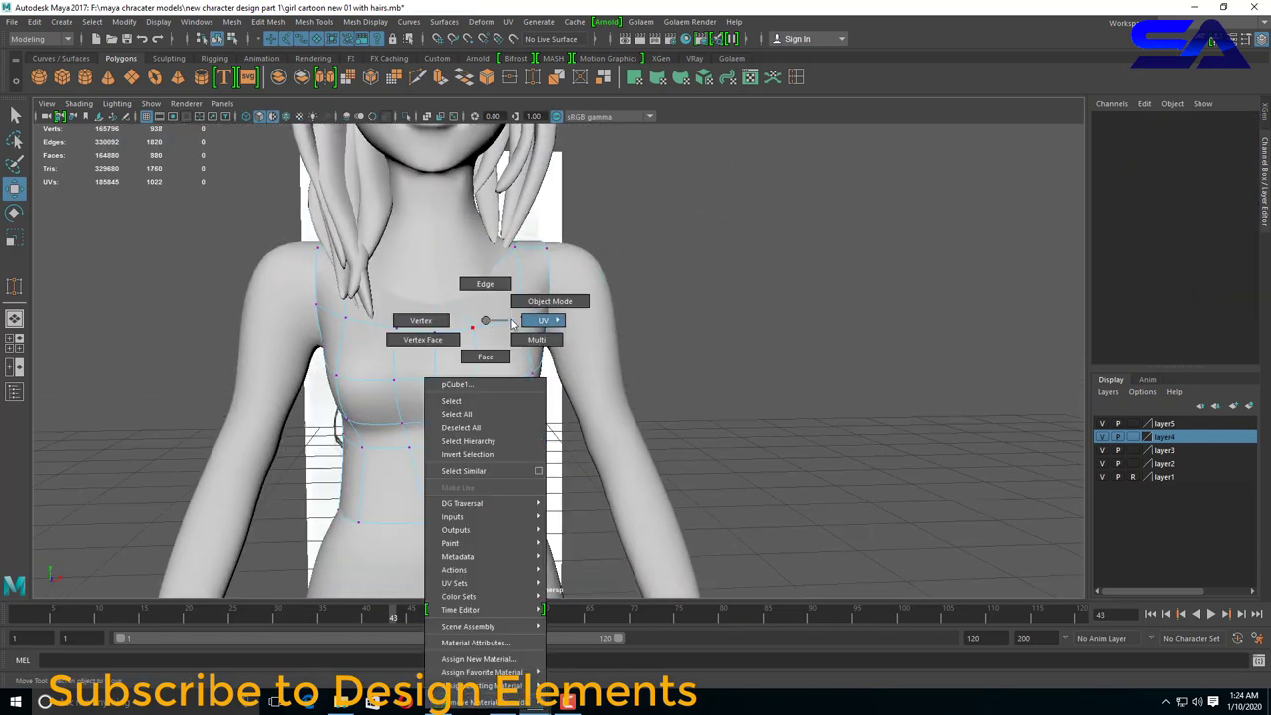
left_click(435, 383)
scroll(435, 383, "down", 3)
right_click(501, 360)
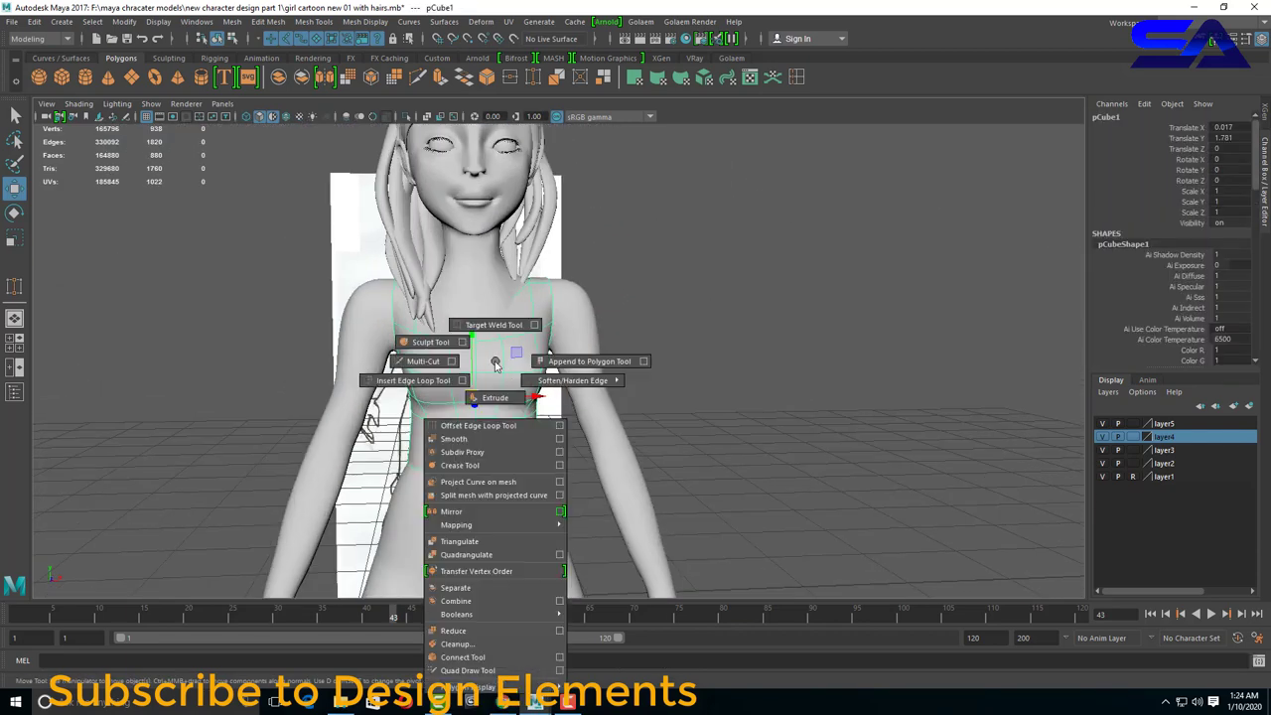
right_click_drag(498, 320, 513, 673)
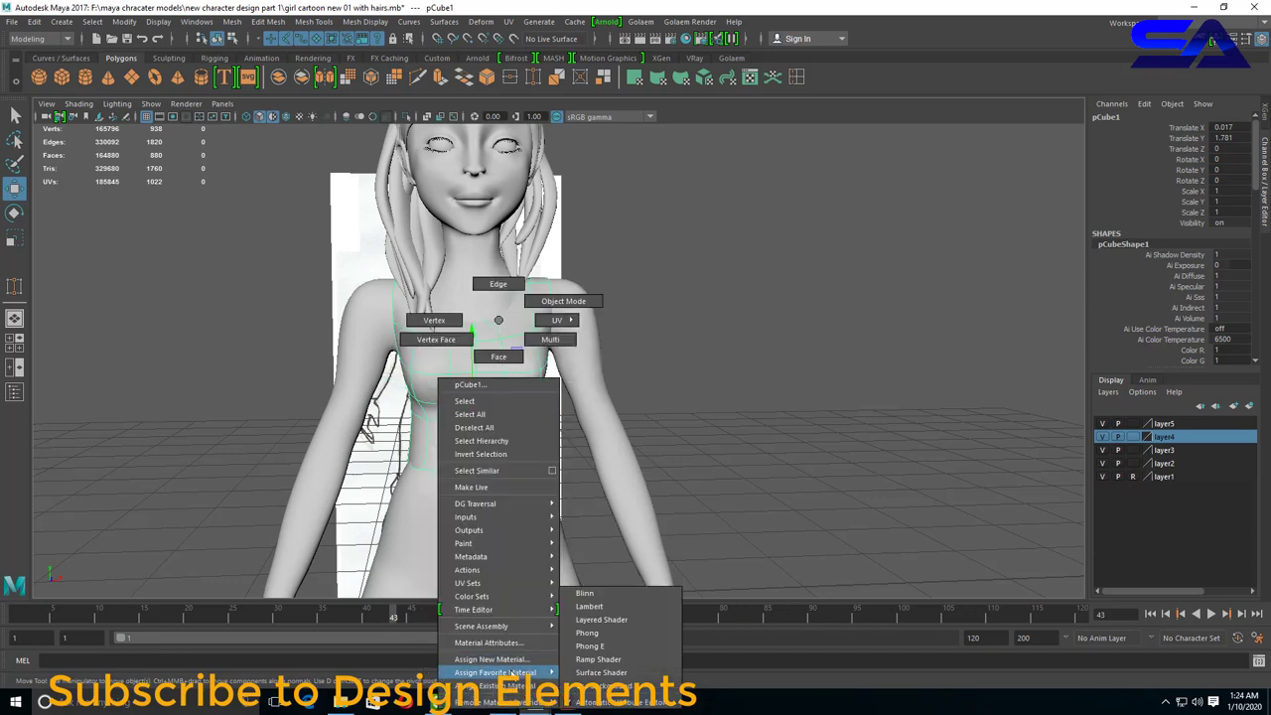
mouse_move(496, 686)
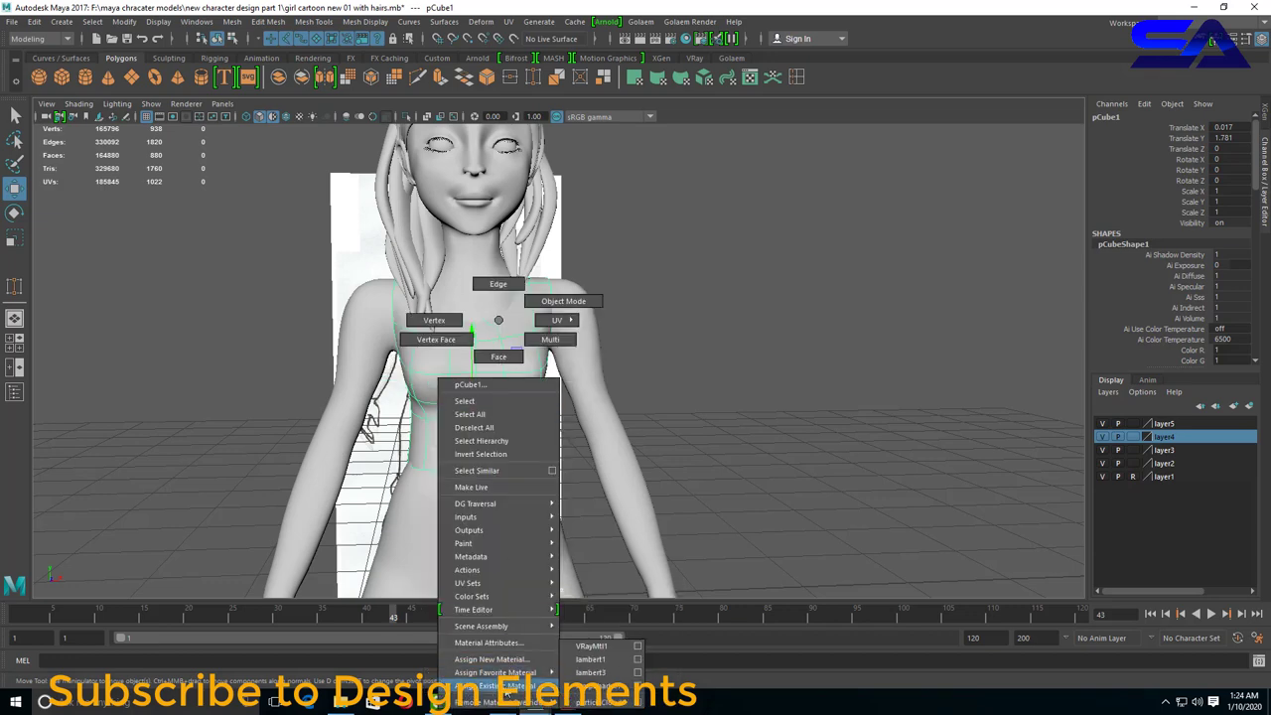
left_click(492, 660)
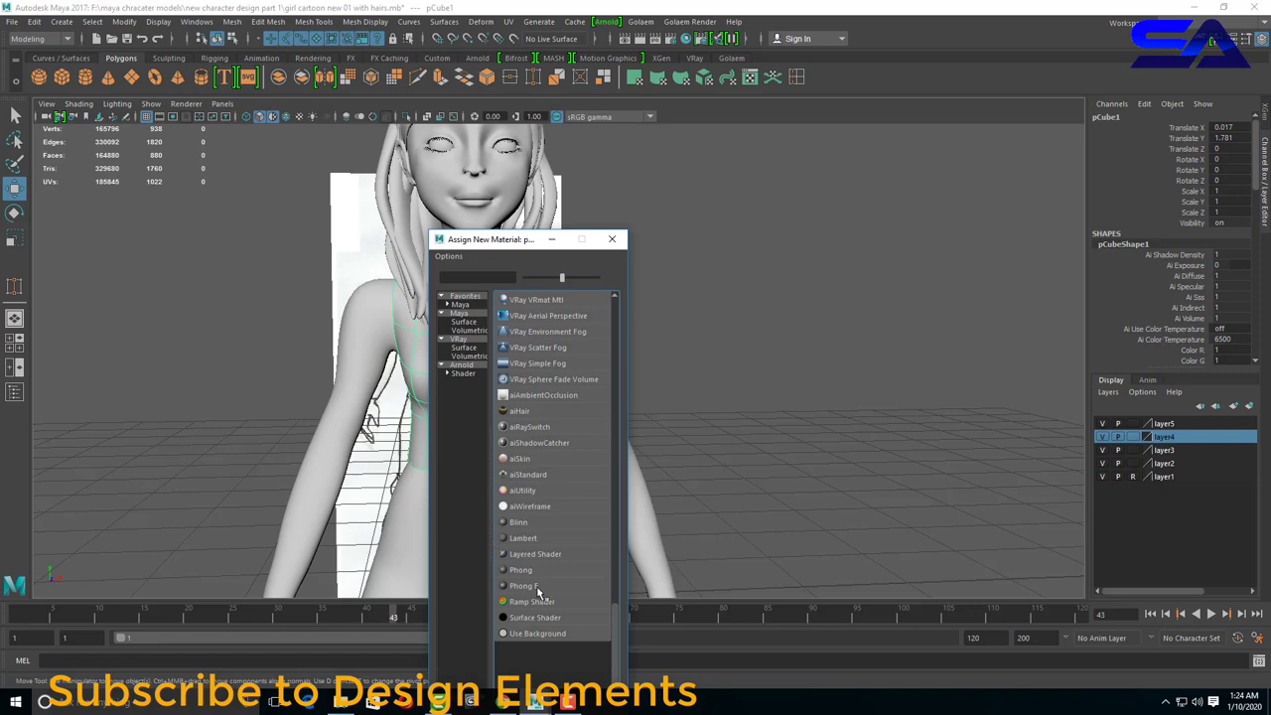
left_click(537, 539)
left_click(700, 443)
mouse_move(696, 489)
left_mouse_down()
mouse_move(735, 490)
mouse_move(673, 506)
left_mouse_up()
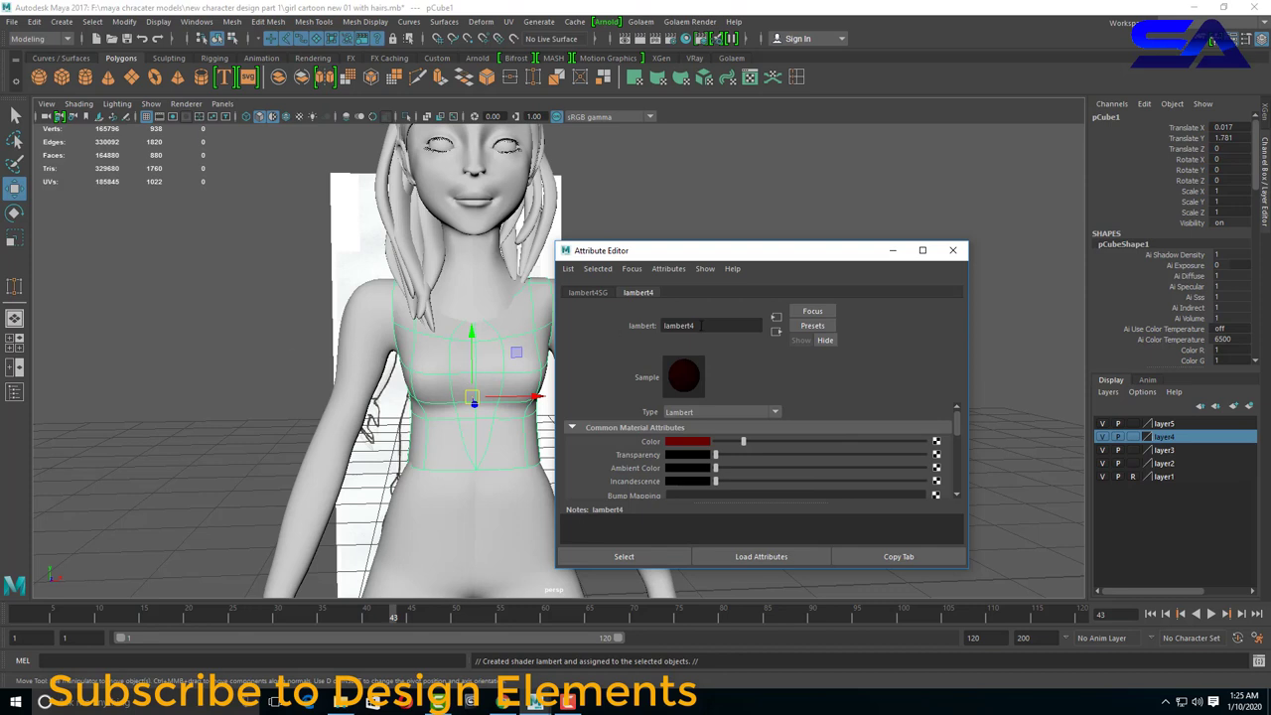
type("red")
key("Return")
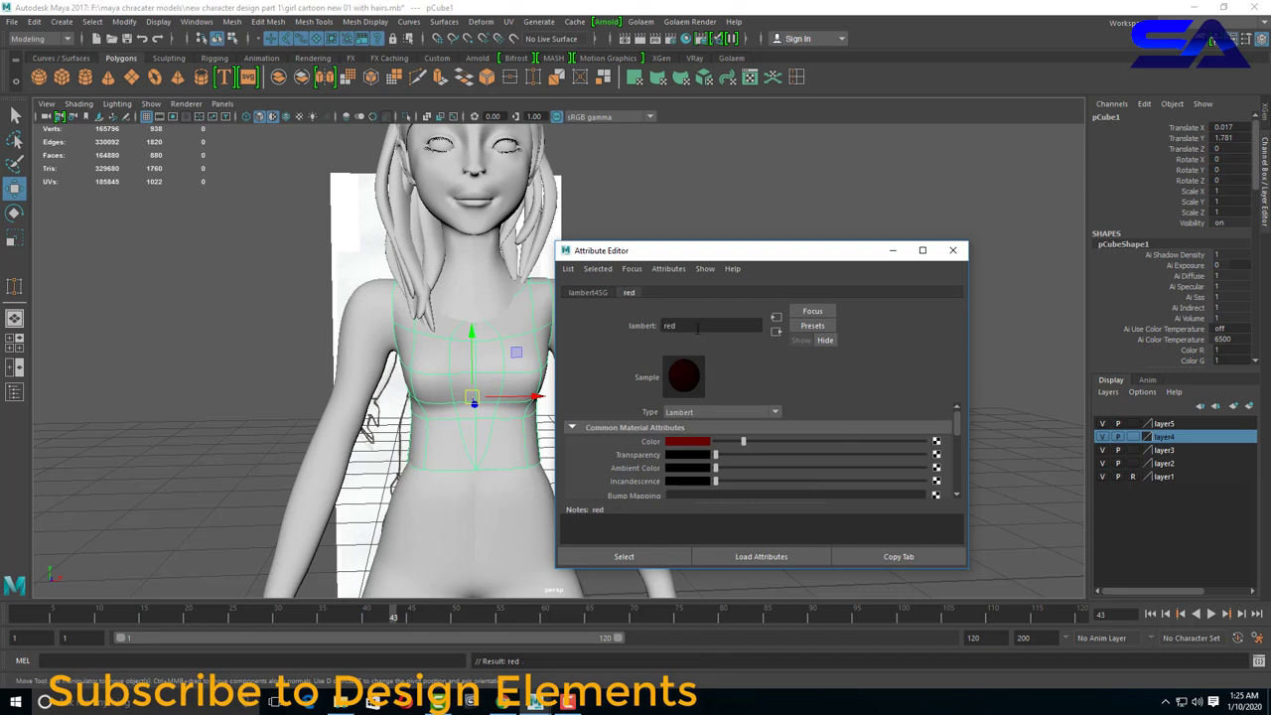
left_click(952, 250)
Reapply the existing red material to the reselected tank top.
left_click(710, 321)
left_click(457, 375)
mouse_move(453, 320)
right_mouse_down()
mouse_move(466, 688)
mouse_move(537, 672)
right_mouse_up()
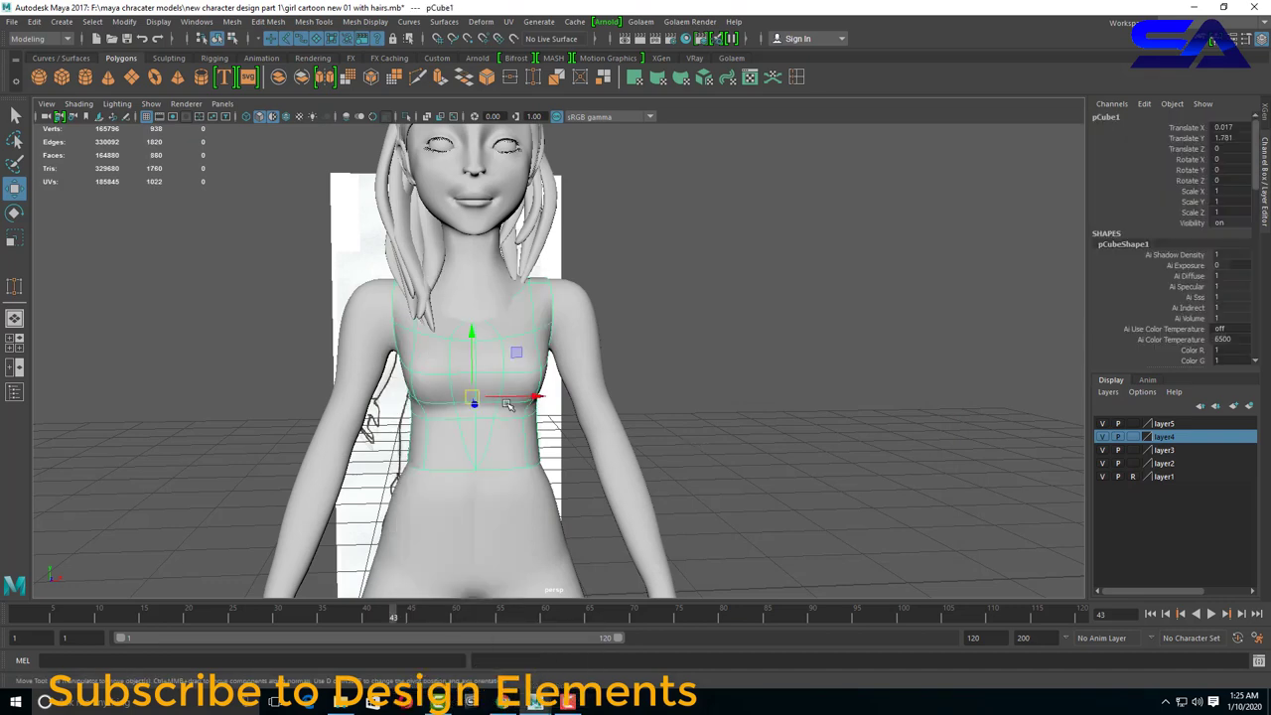
scroll(530, 425, "down", 2)
scroll(531, 425, "up", 2)
right_click_drag(481, 320, 621, 674)
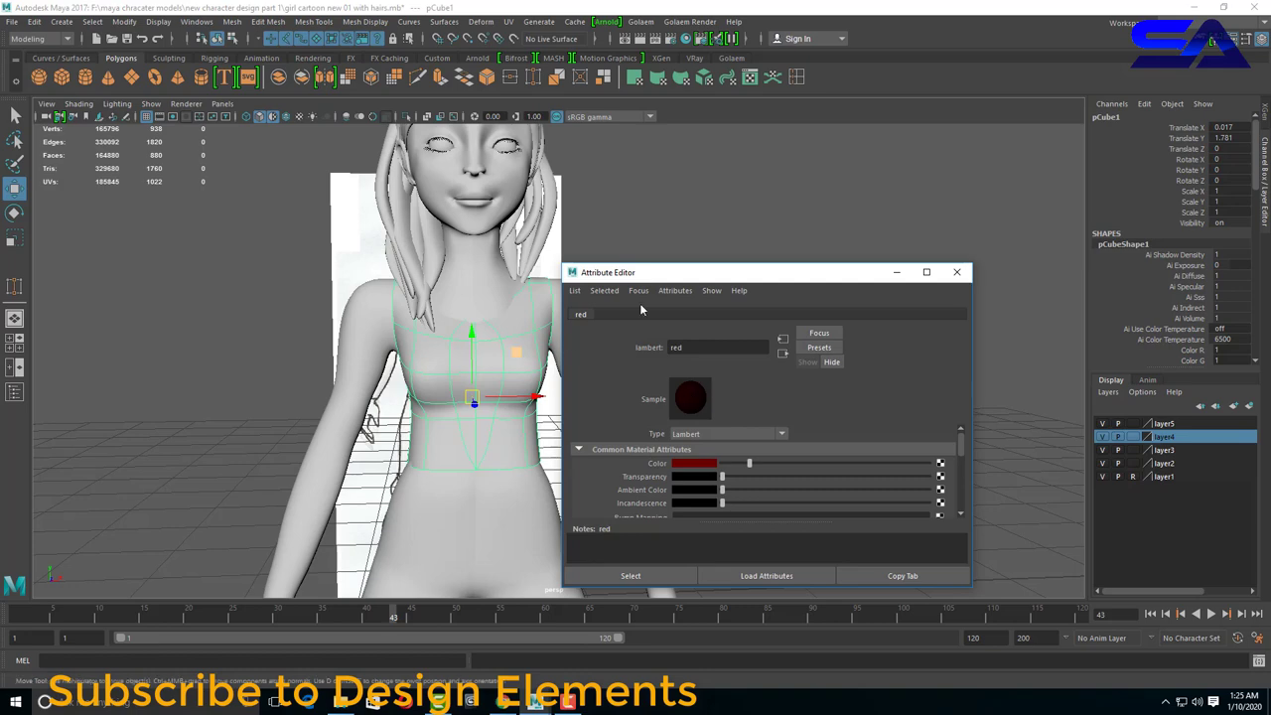
Review the red material's settings and Add Attribute window, then reselect the tank top.
left_click(673, 290)
left_click(724, 306)
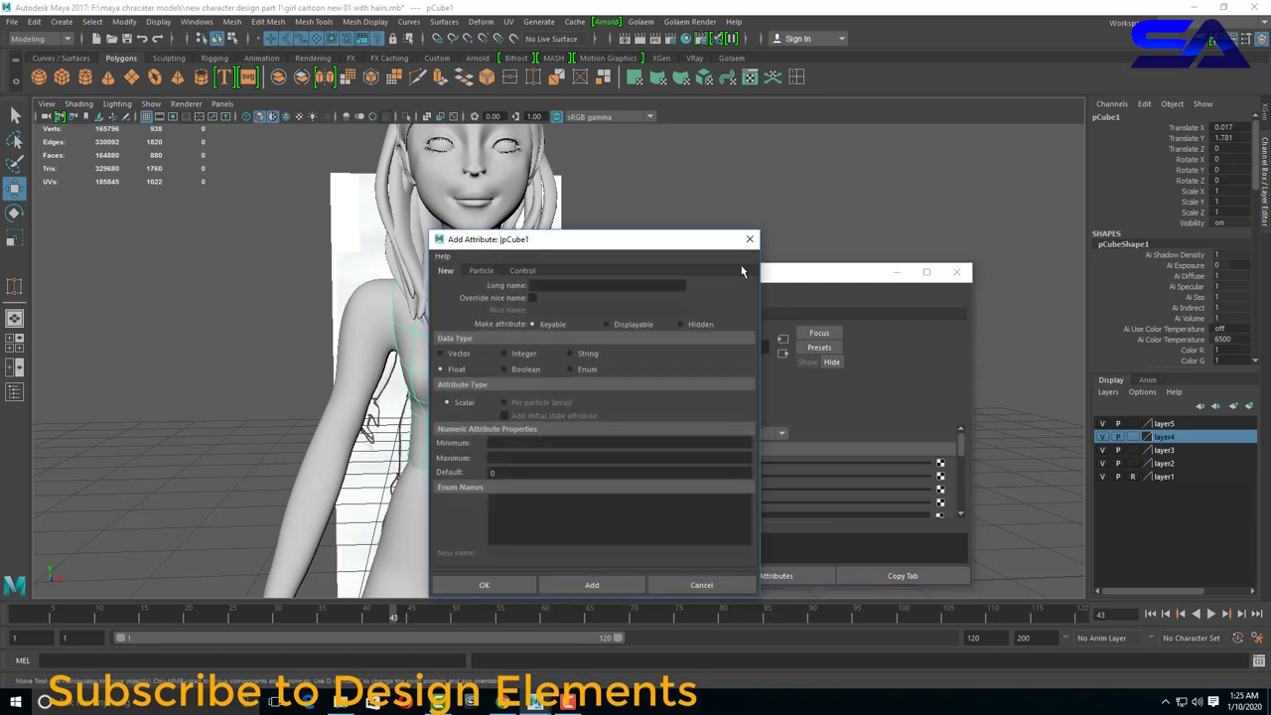
left_click(752, 241)
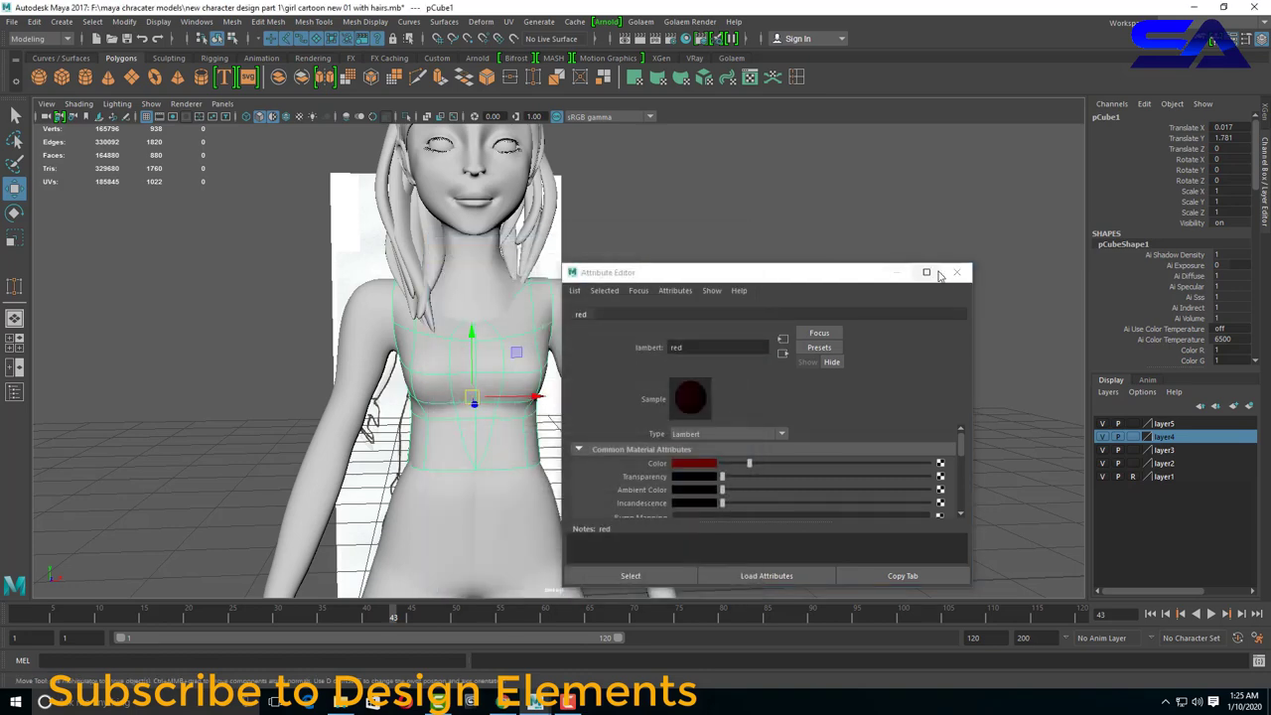
left_click(956, 272)
mouse_move(696, 398)
left_mouse_down("alt")
mouse_move(596, 377)
mouse_move(643, 386)
mouse_move(516, 318)
left_mouse_up("alt")
left_click(643, 387)
right_click_drag(516, 318, 503, 278)
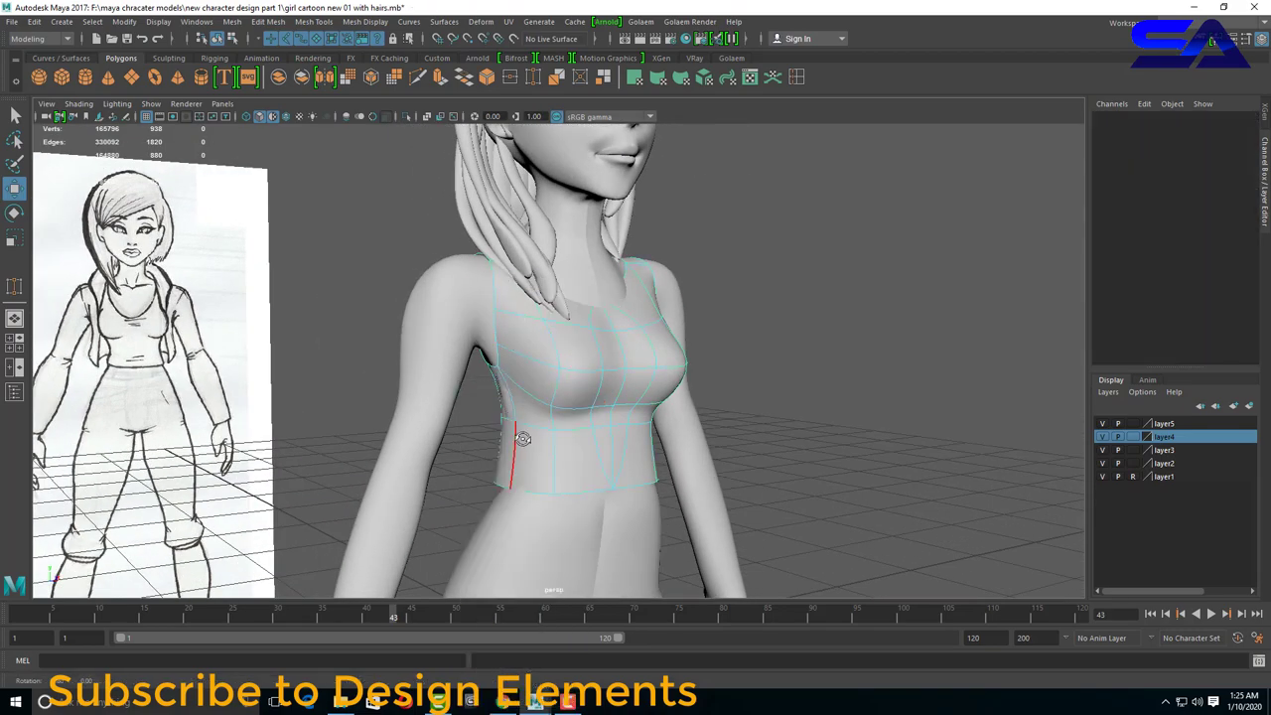
Assign the tank top a new Phong material tinted dark red.
left_click_drag(514, 437, 584, 466, "alt")
left_click(582, 462)
left_click_drag(615, 417, 442, 368, "alt")
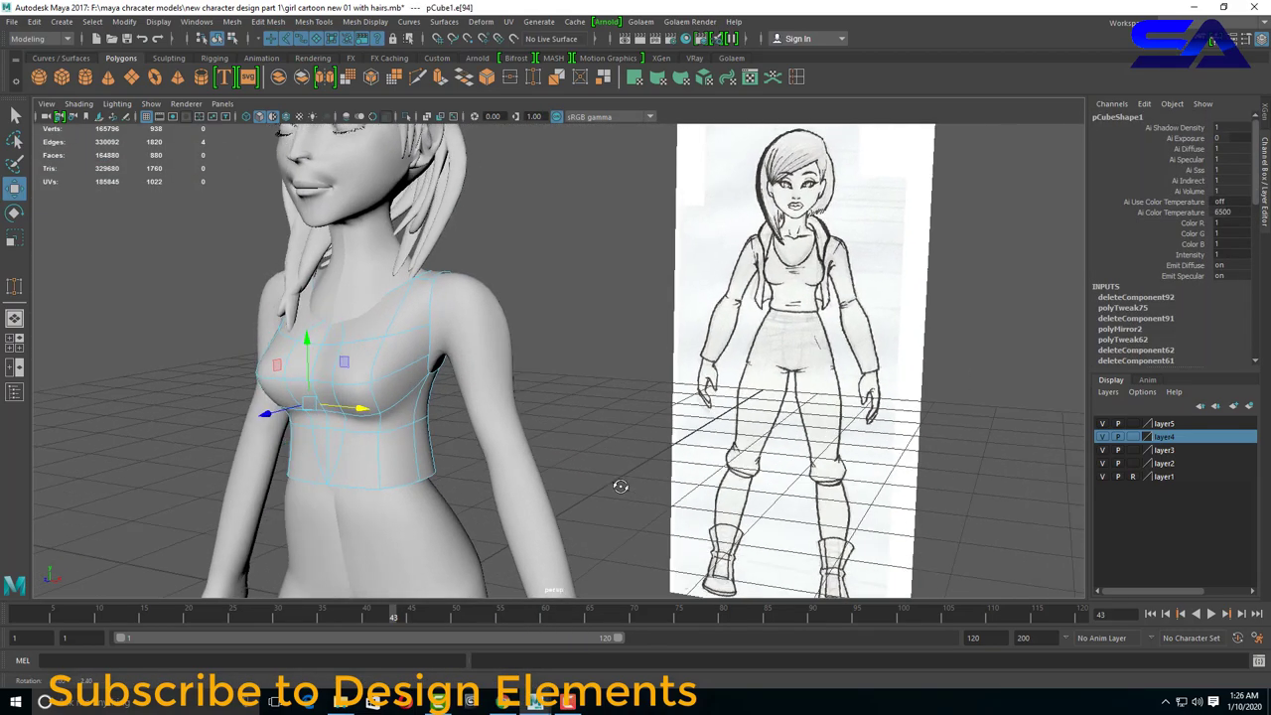
right_click_drag(442, 368, 506, 301)
right_click(403, 367)
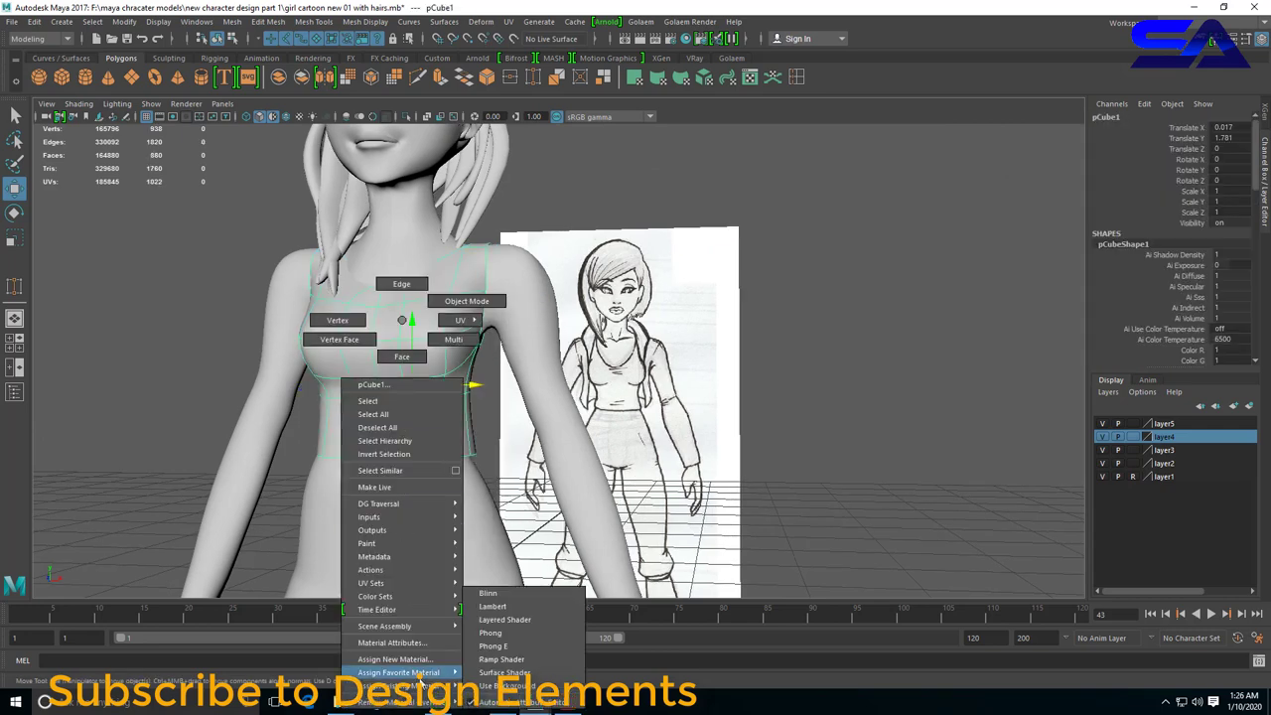
left_click(497, 655)
scroll(629, 480, "down", 3)
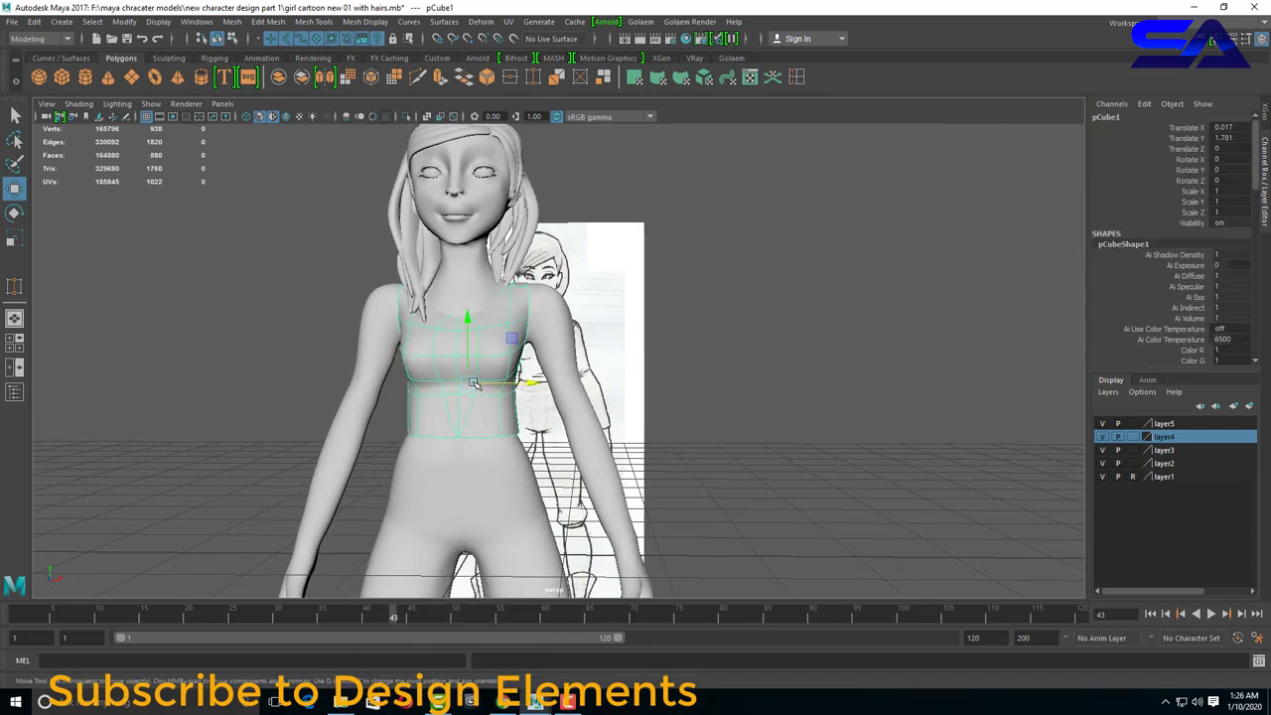
mouse_move(473, 320)
right_mouse_down()
mouse_move(484, 663)
mouse_move(452, 661)
right_mouse_up()
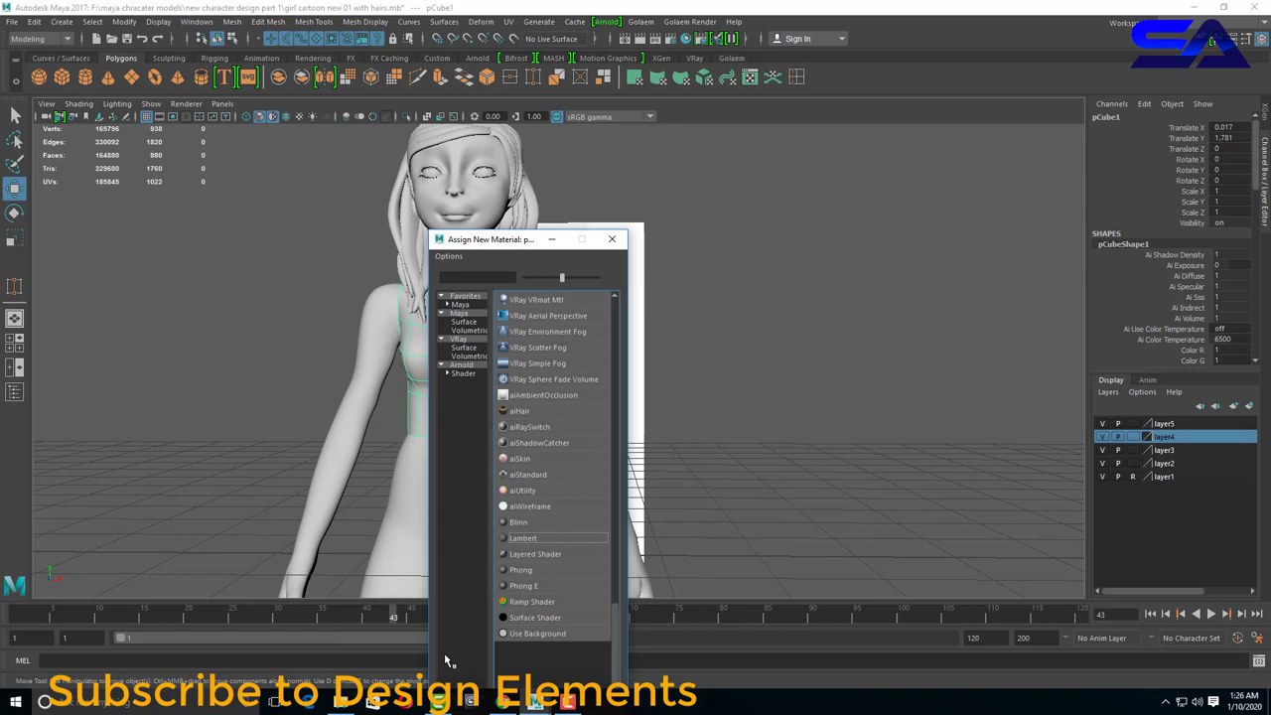
left_click(521, 571)
left_click(705, 492)
mouse_move(663, 542)
left_mouse_down()
mouse_move(717, 540)
mouse_move(692, 553)
mouse_move(739, 540)
left_mouse_up()
left_click_drag(514, 242, 537, 307, "alt")
Inspect pCubeShape1's attributes and the deleteComponent92 history node, then close the editor.
left_click(599, 314)
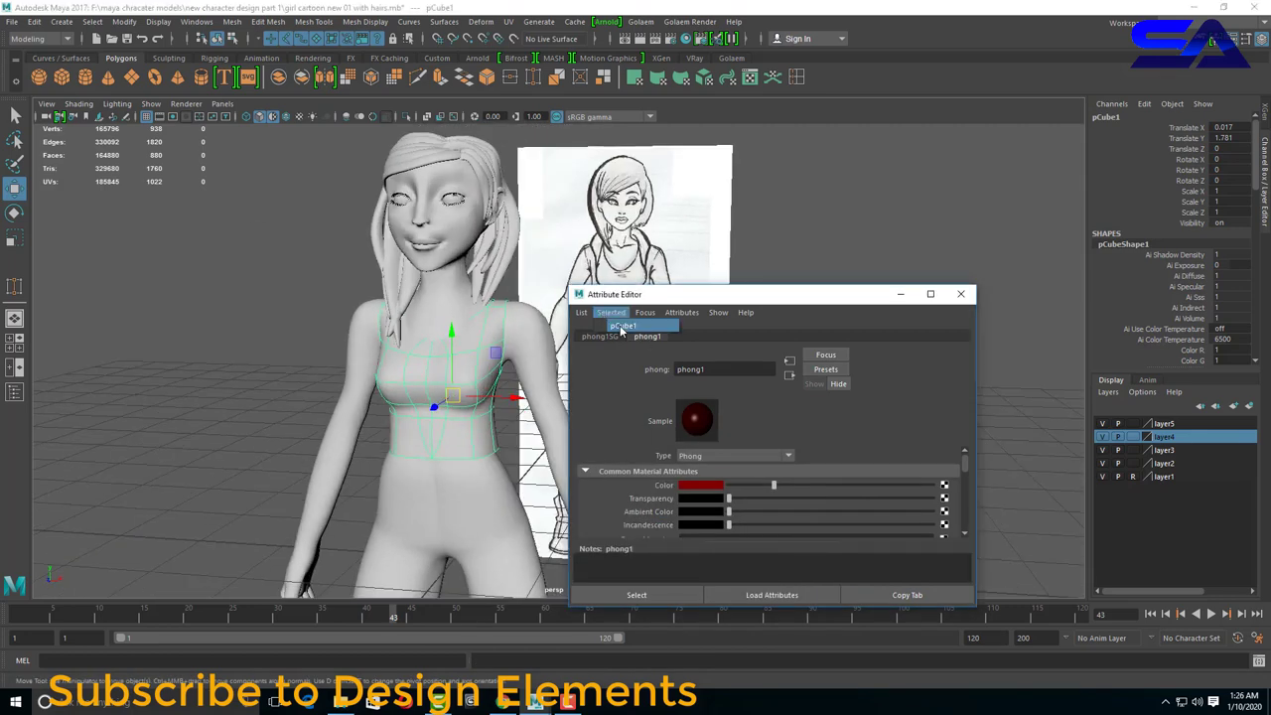
left_click(617, 328)
left_click(719, 314)
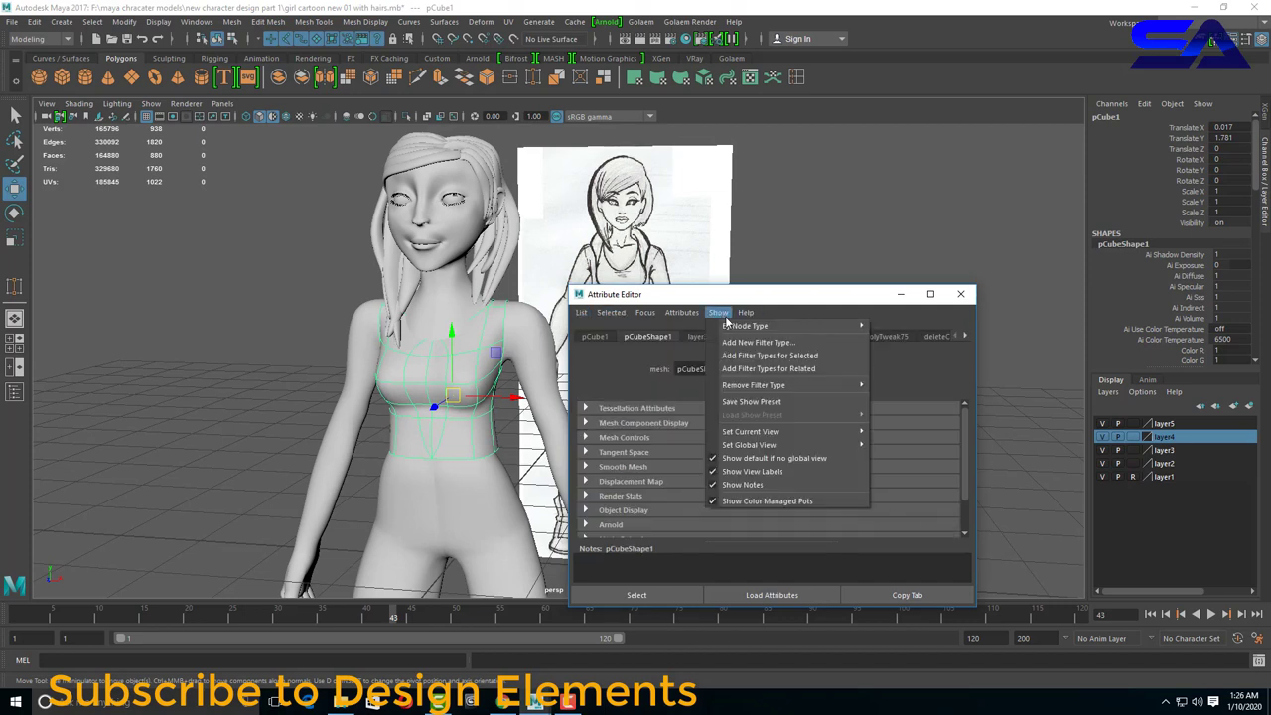
mouse_move(749, 326)
left_click(899, 349)
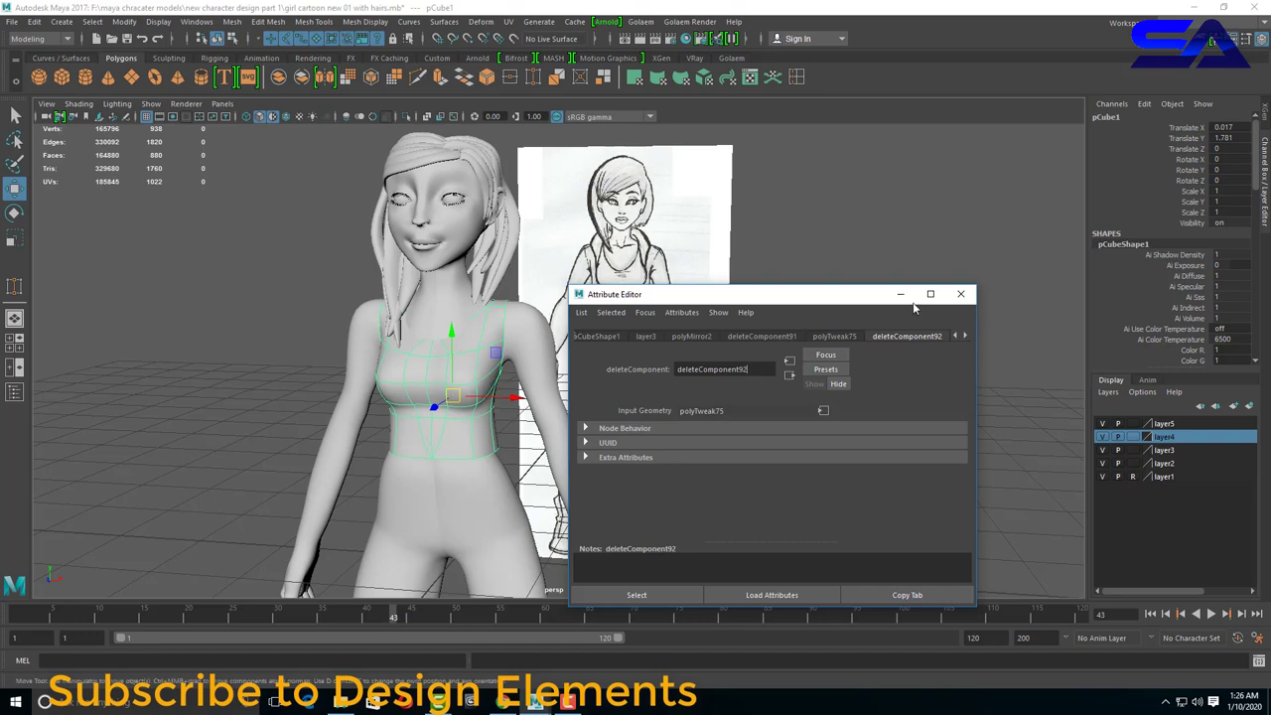
left_click(961, 294)
right_click_drag(453, 320, 452, 686)
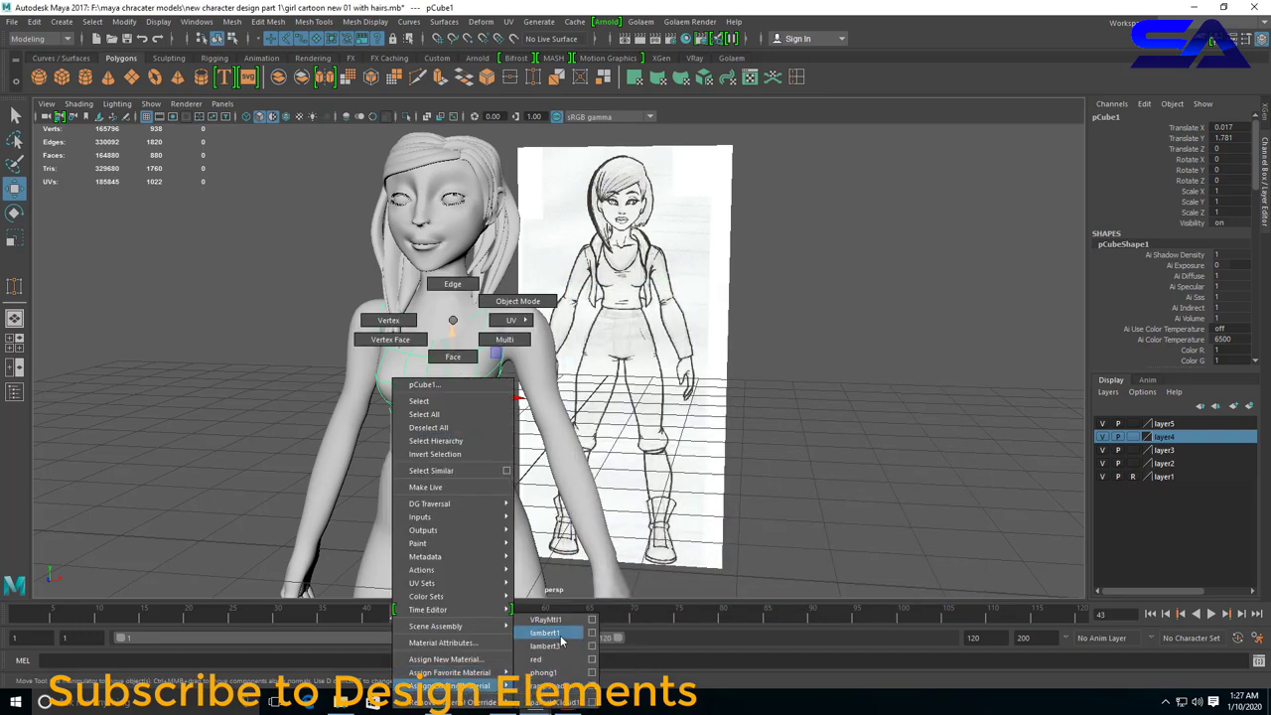
Reassign the existing lambert1 material to the tank top.
right_click_drag(546, 685, 553, 632)
mouse_move(593, 584)
left_mouse_down("alt")
mouse_move(573, 441)
mouse_move(449, 439)
mouse_move(557, 452)
left_mouse_up("alt")
left_click(448, 439)
left_click(497, 447)
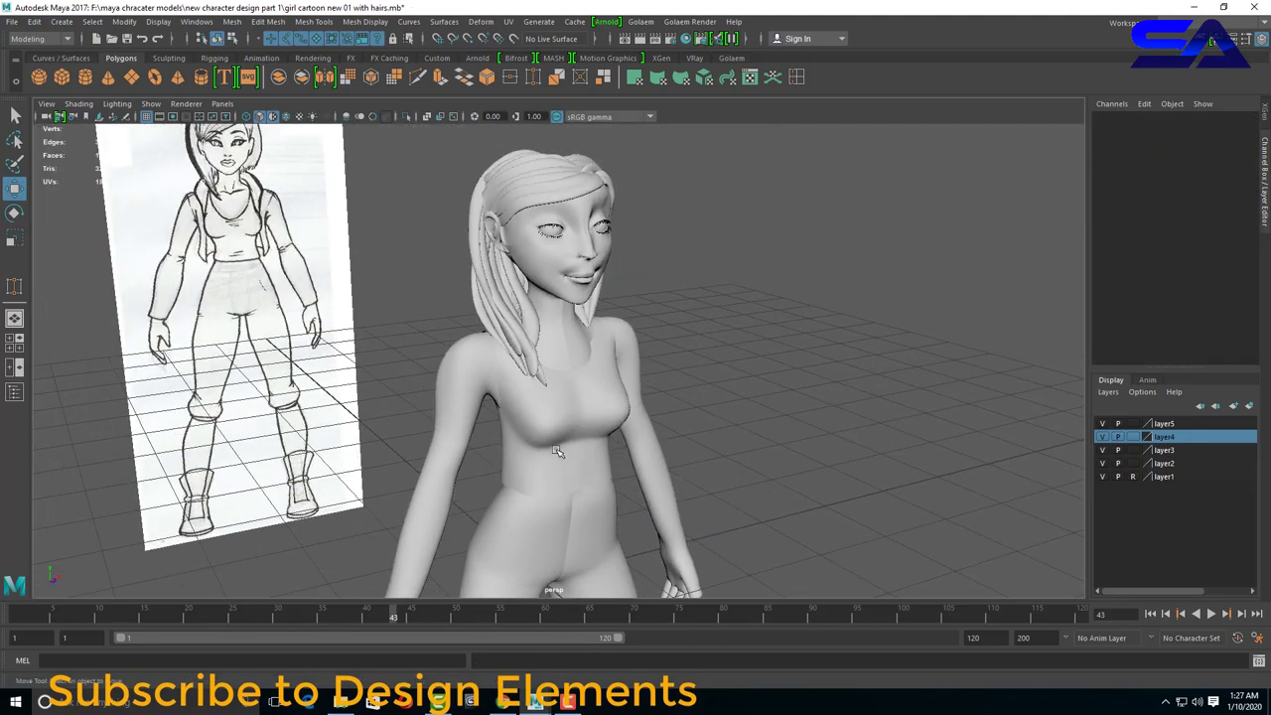
scroll(557, 452, "up", 5)
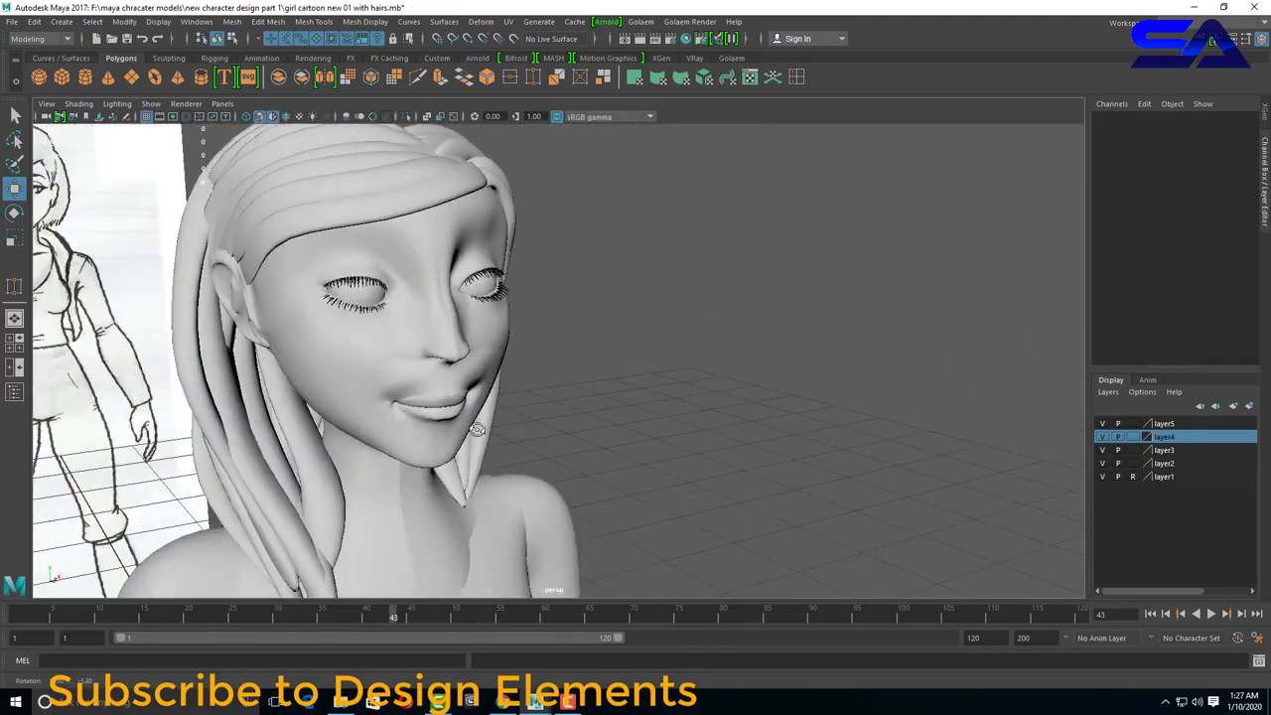
Save the scene with Ctrl+S and check a quick Arnold render of the current frame.
key("ctrl+s")
left_click(652, 43)
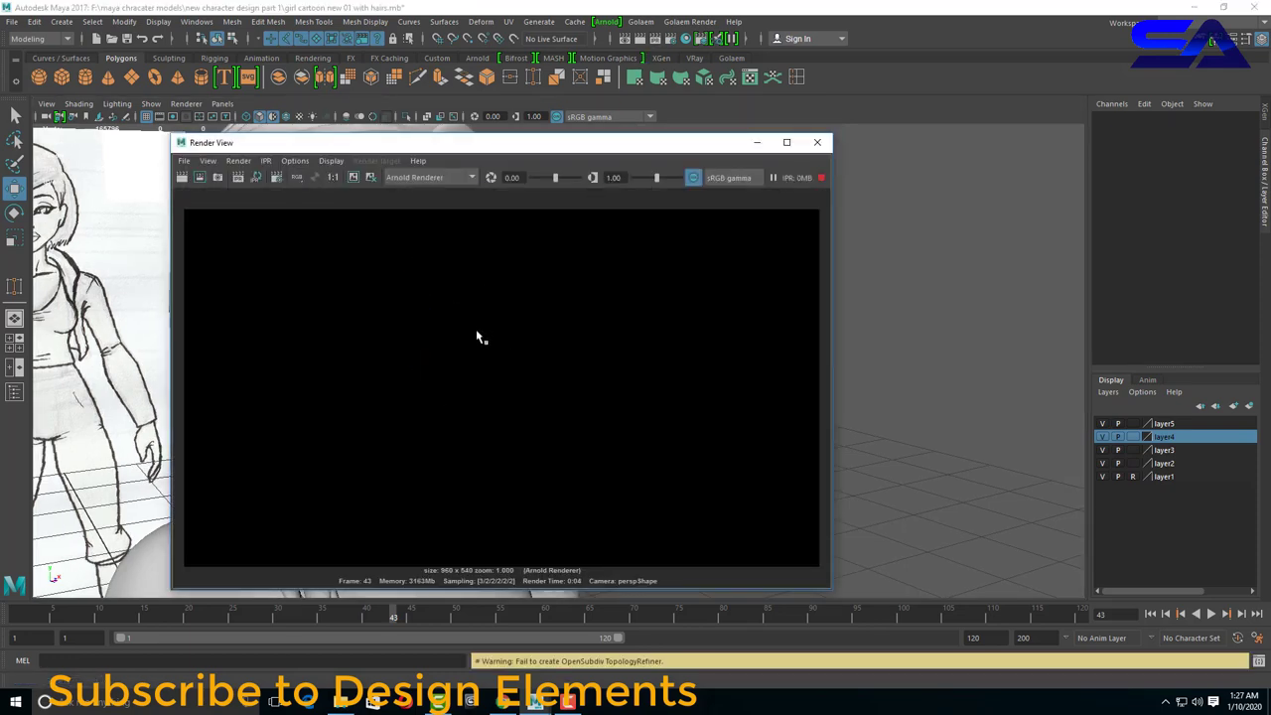
left_click(818, 142)
scroll(563, 306, "down", 5)
scroll(563, 306, "up", 2)
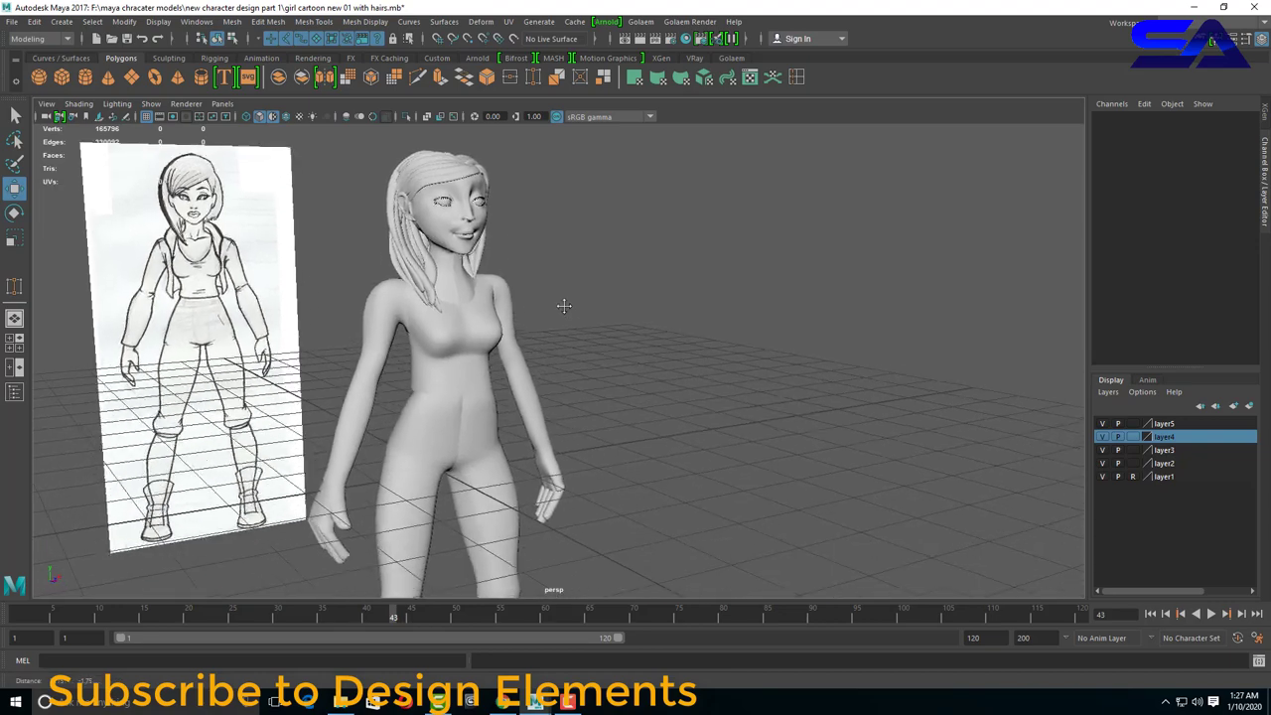
left_click_drag(563, 306, 484, 335, "alt")
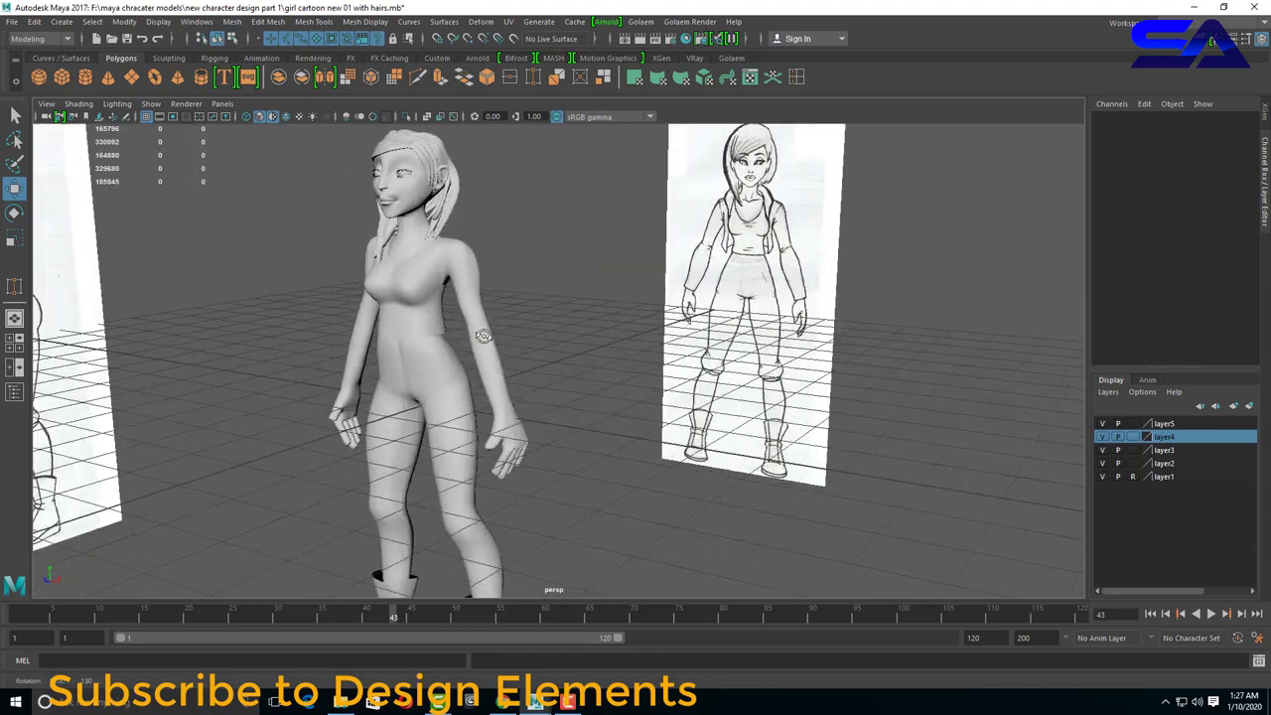
scroll(484, 338, "up", 2)
scroll(485, 352, "up", 2)
scroll(485, 368, "up", 2)
scroll(488, 388, "up", 2)
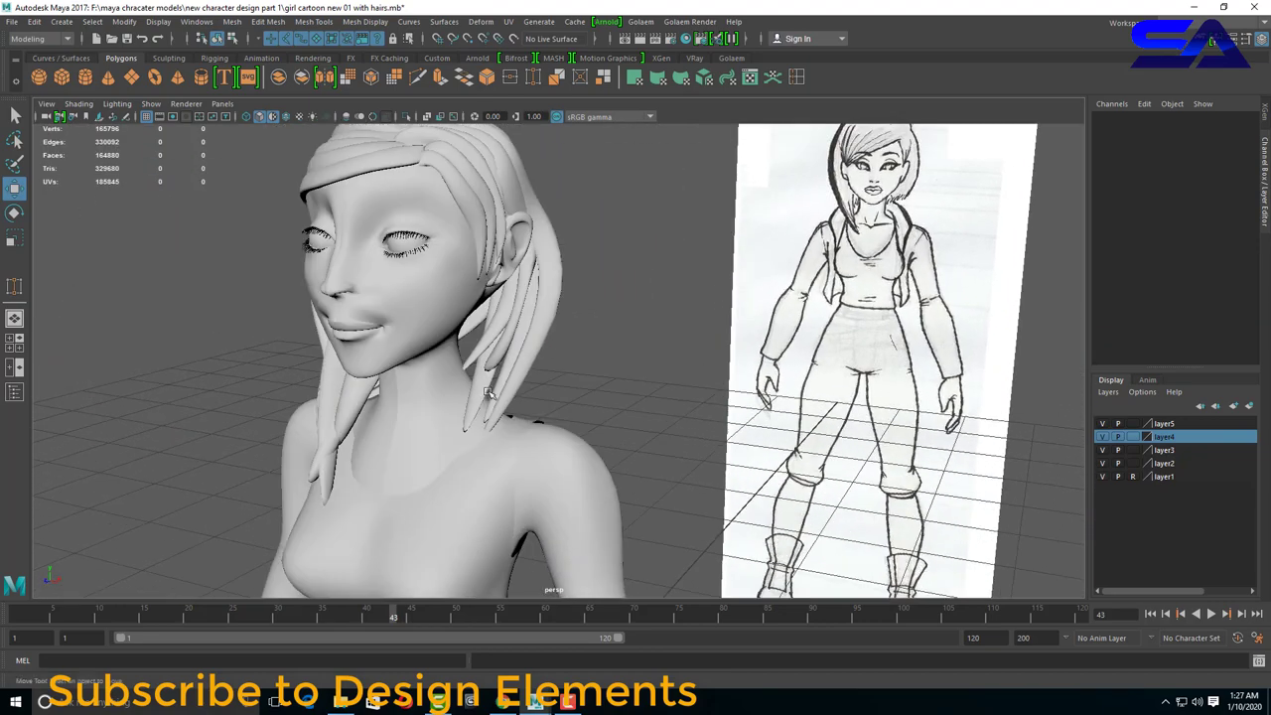
mouse_move(488, 392)
left_mouse_down("alt")
mouse_move(584, 415)
mouse_move(593, 402)
left_mouse_up("alt")
Soft-select an eyeball vertex with B and pull the eye's front sideways.
left_click(564, 284)
mouse_move(564, 284)
left_mouse_down("alt")
mouse_move(574, 396)
mouse_move(478, 360)
left_mouse_up("alt")
key("f")
scroll(574, 395, "down", 3)
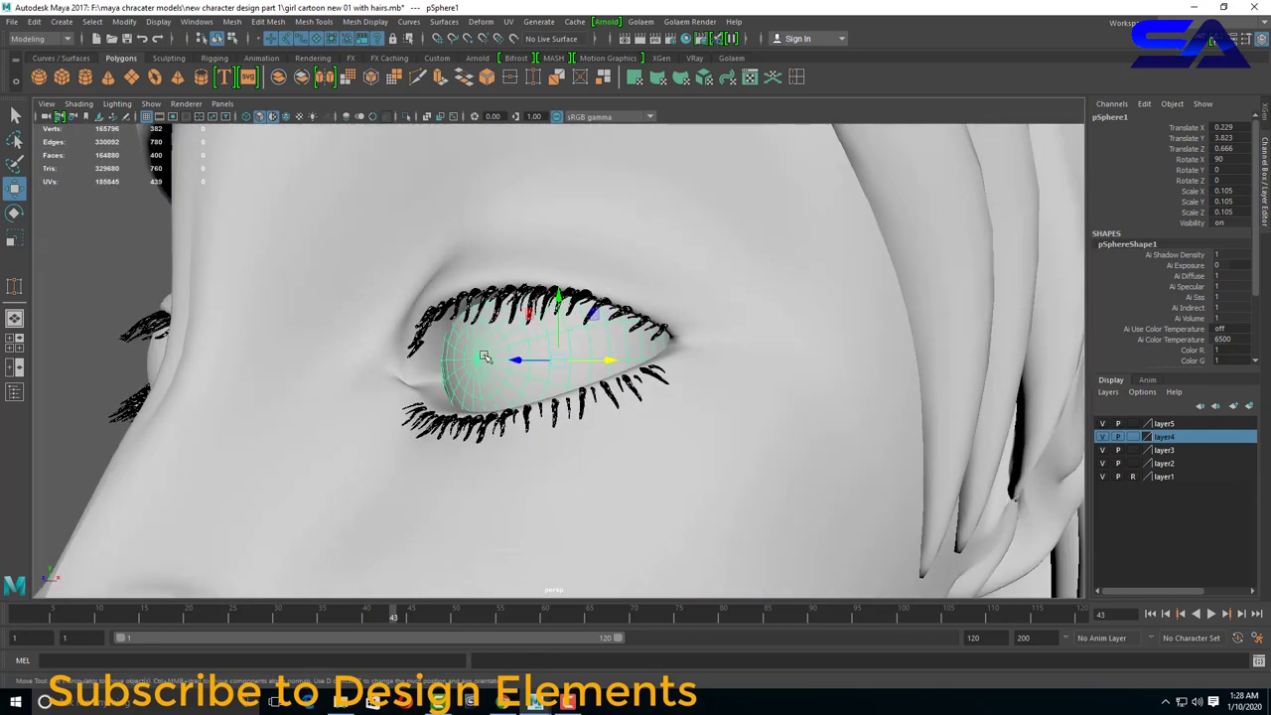
right_click_drag(477, 360, 431, 325)
left_click(477, 360)
key("b")
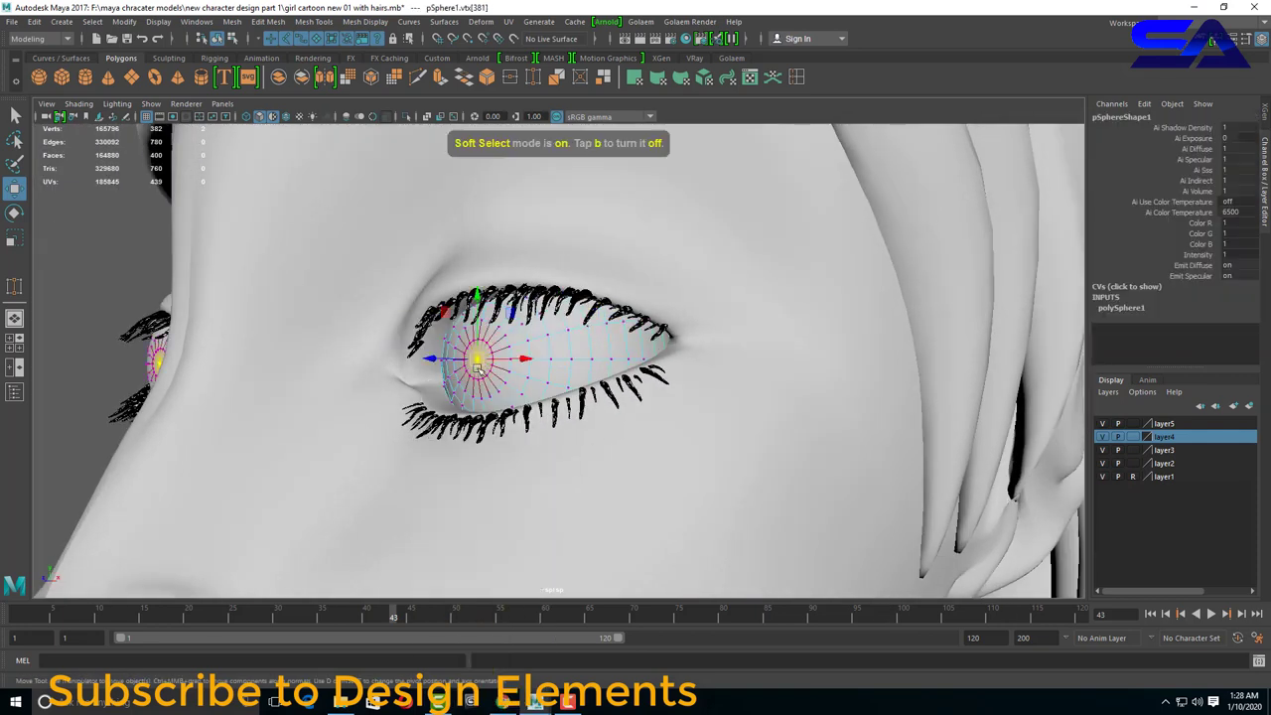
left_click_drag(435, 359, 593, 384)
scroll(536, 368, "down", 5)
scroll(596, 388, "up", 3)
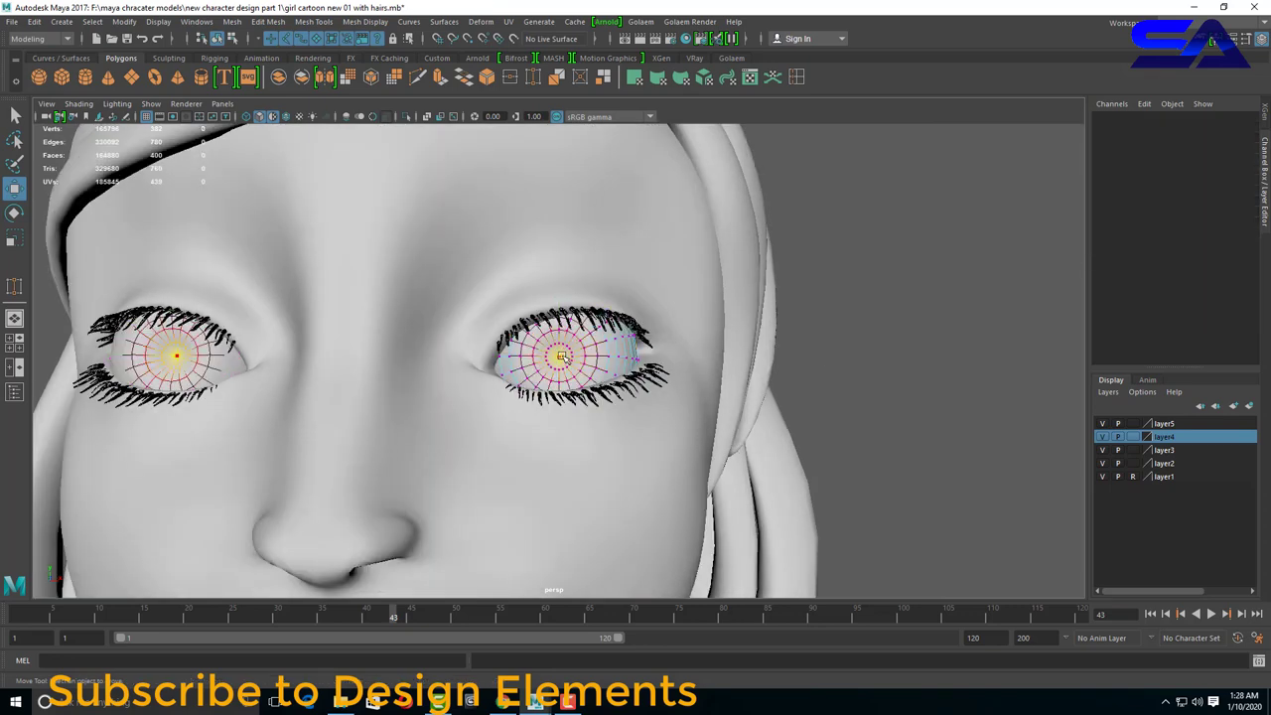
Nudge the eyeball's front edge loop slightly outward, then return to object mode.
right_click(559, 356)
left_click_drag(559, 355, 542, 407, "alt")
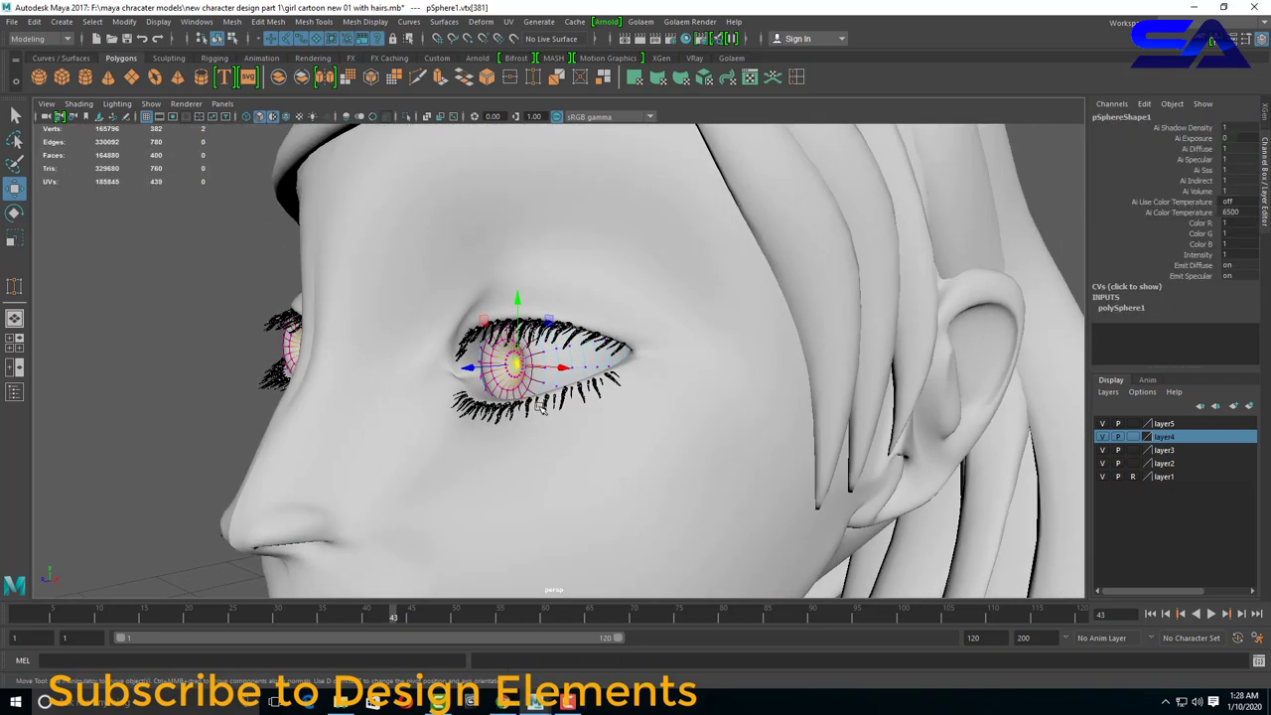
scroll(527, 379, "up", 3)
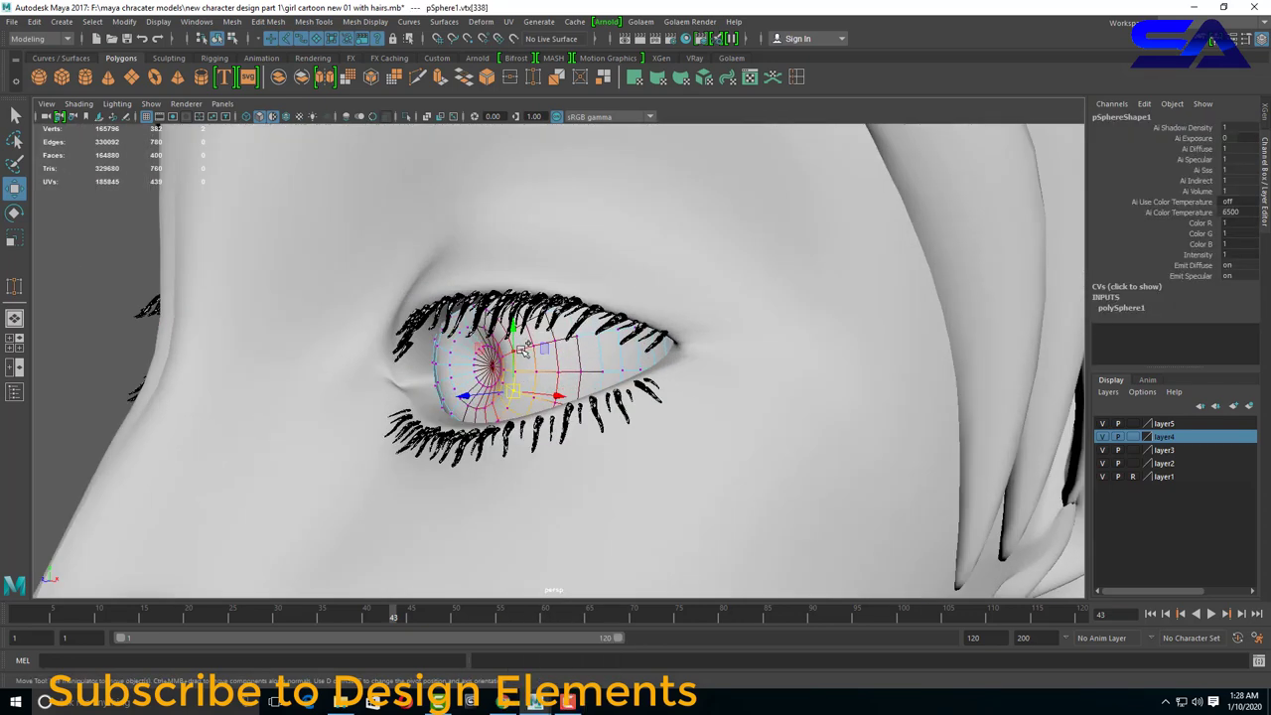
right_click_drag(517, 359, 511, 286)
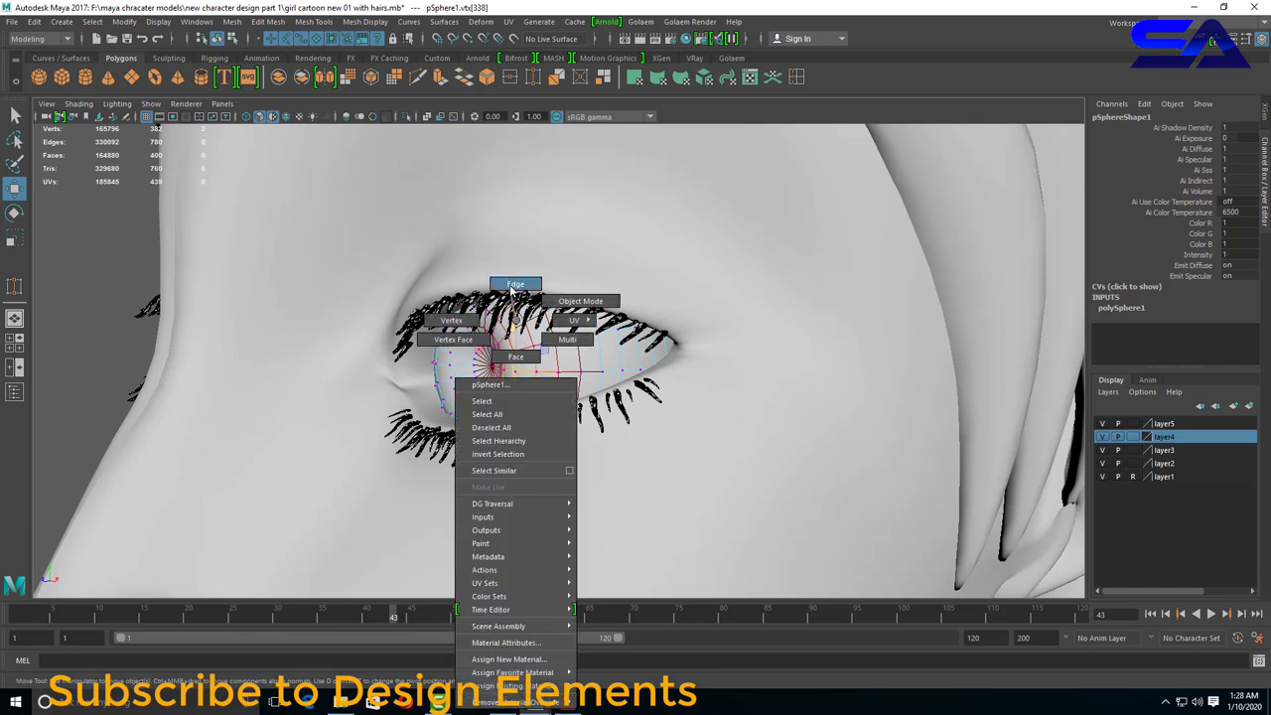
double_click(450, 372)
left_click_drag(450, 372, 457, 368)
left_click(626, 418)
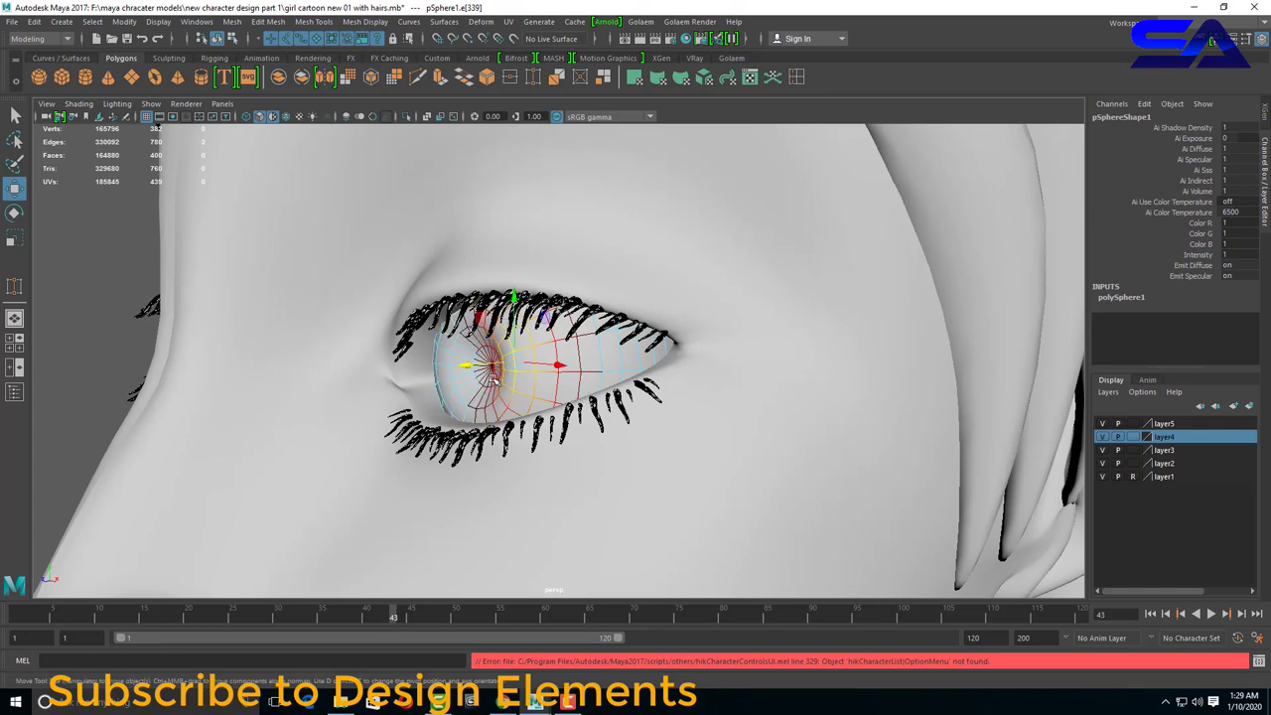
scroll(581, 393, "down", 5)
key("F8")
left_click(573, 378)
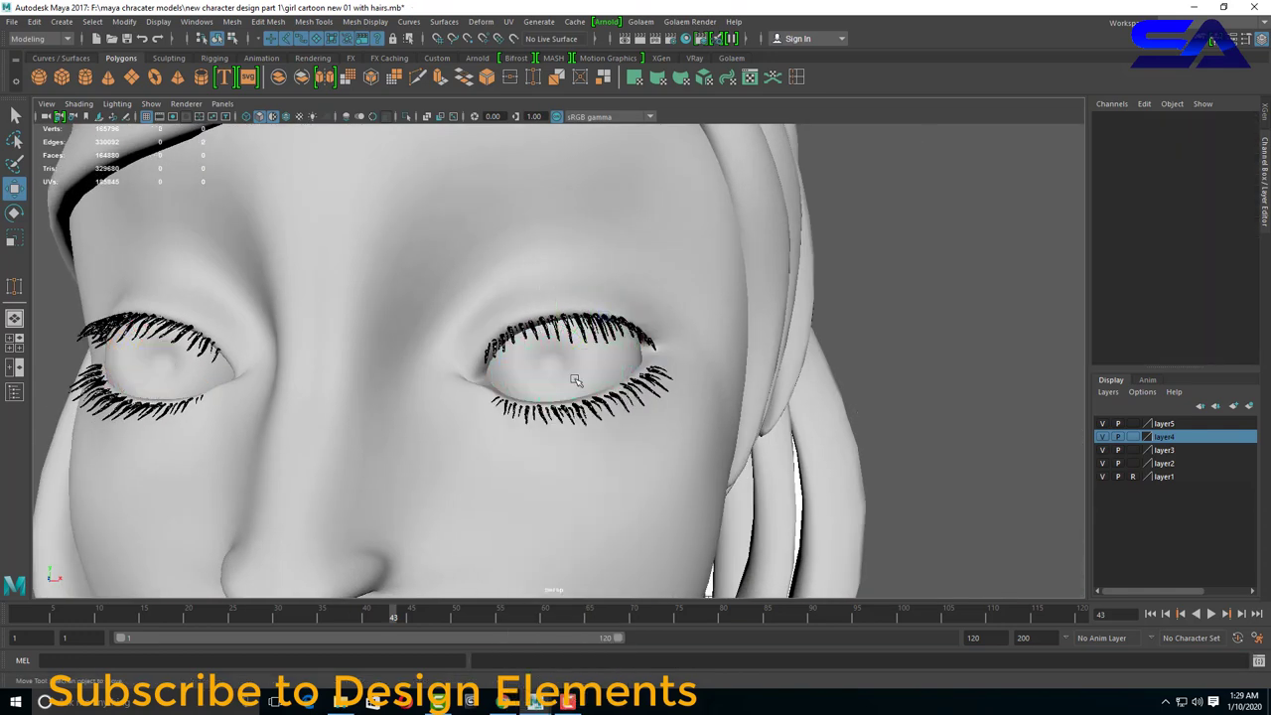
Select the right eyeball's pupil-cap faces and grow the selection twice with Select > Grow.
scroll(586, 427, "down", 4)
scroll(591, 444, "up", 2)
scroll(592, 443, "up", 2)
left_click(606, 358)
scroll(606, 358, "up", 3)
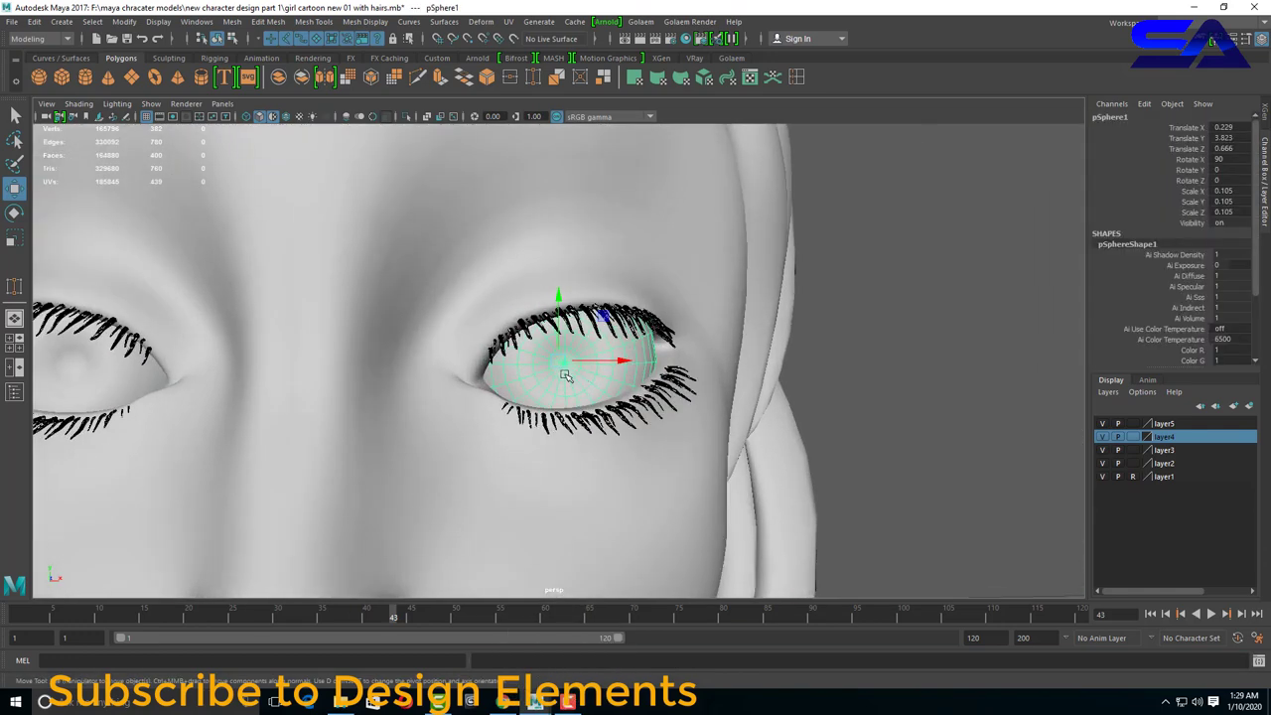
right_click_drag(567, 335, 533, 359)
left_click(563, 363)
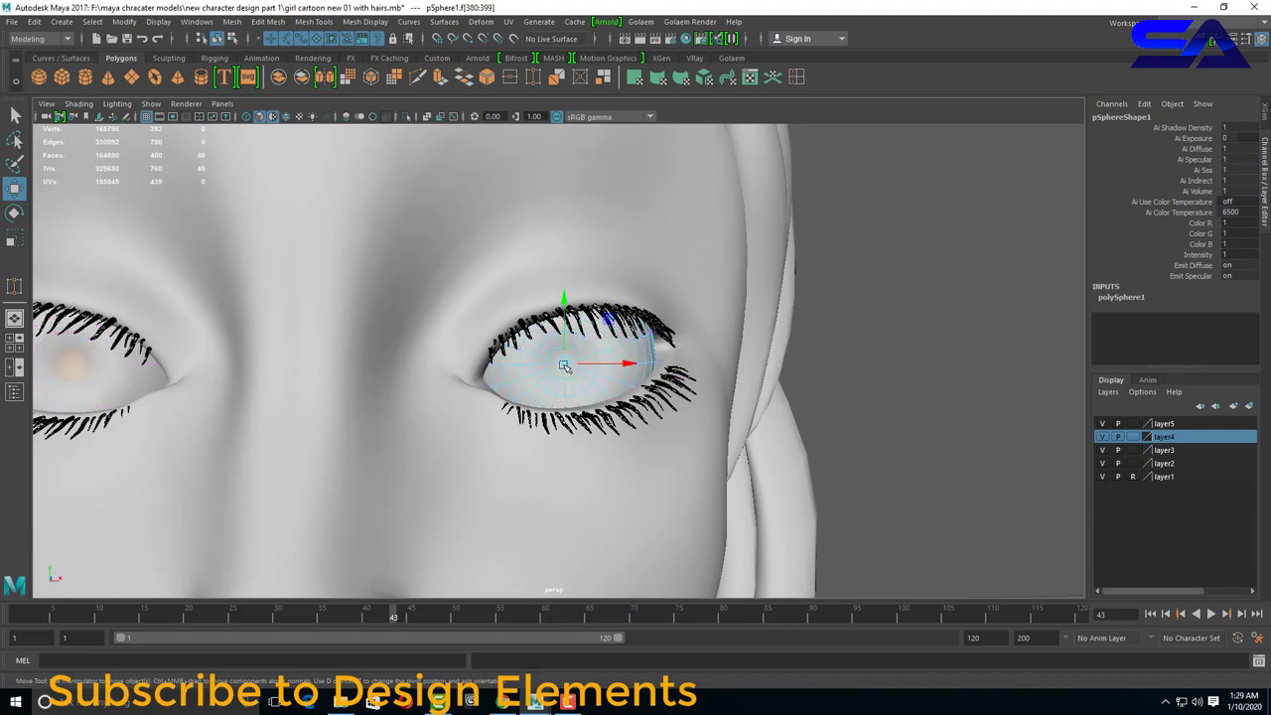
left_click(61, 22)
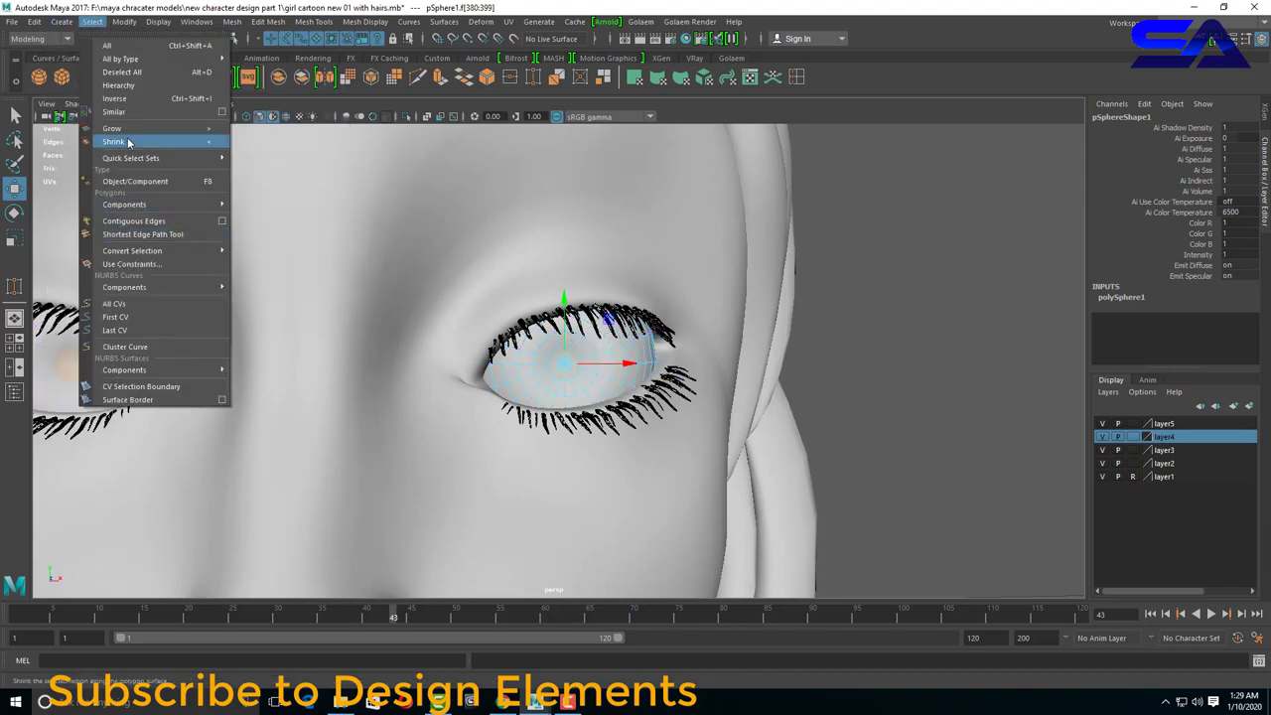
left_click(119, 141)
left_click(63, 22)
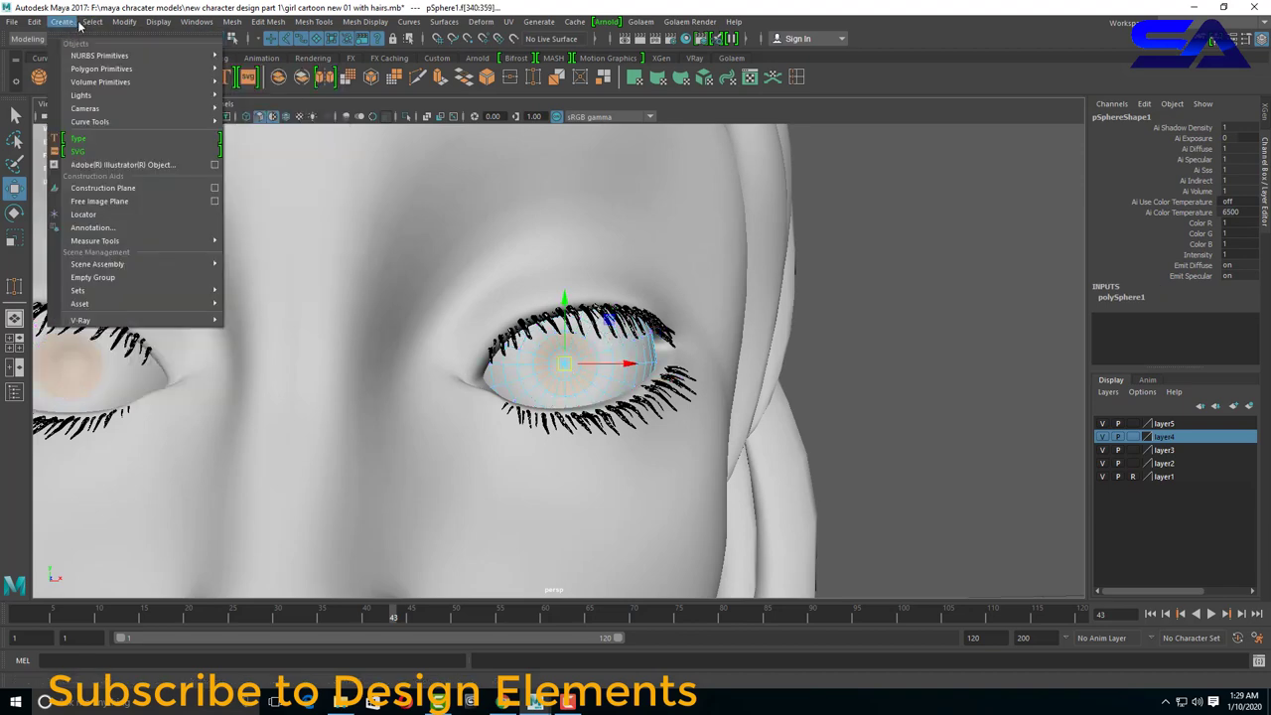
left_click(129, 127)
left_click(92, 22)
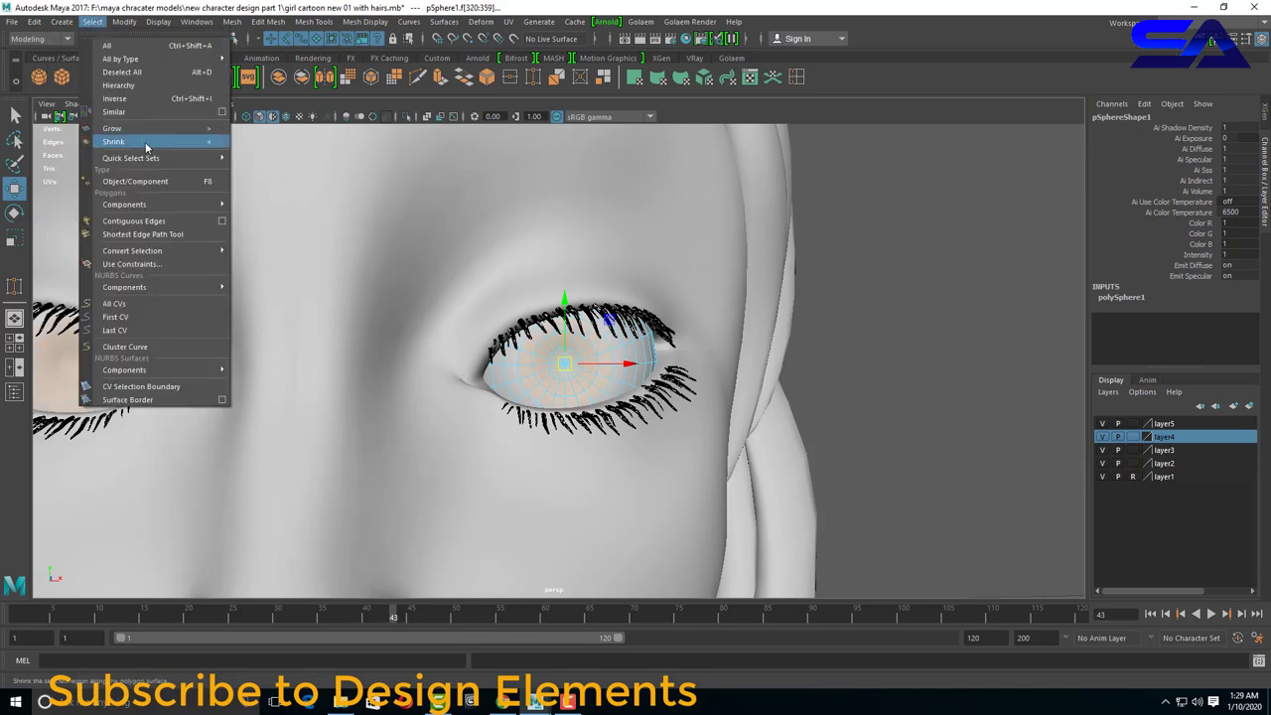
left_click(134, 127)
Reselect the three rings of front eyeball faces in face mode (F11).
scroll(671, 369, "down", 5)
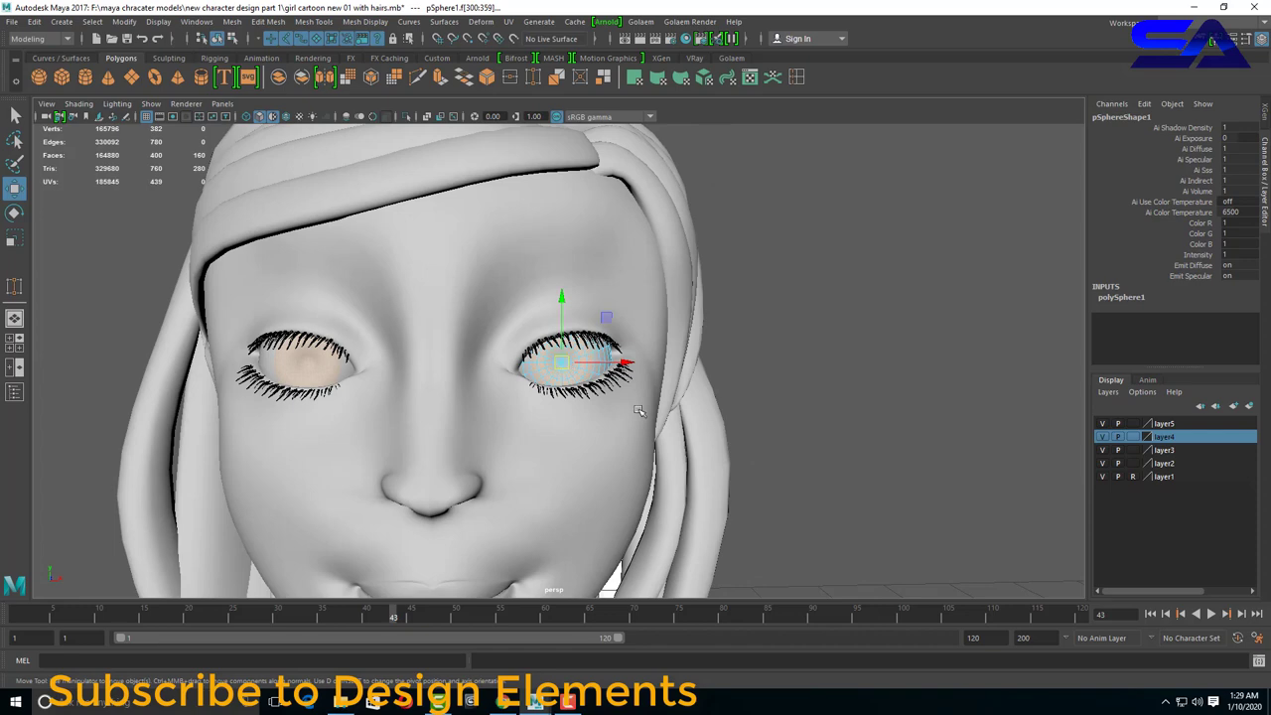
scroll(639, 411, "up", 5)
scroll(658, 467, "up", 5)
left_click(606, 291)
left_click(587, 280)
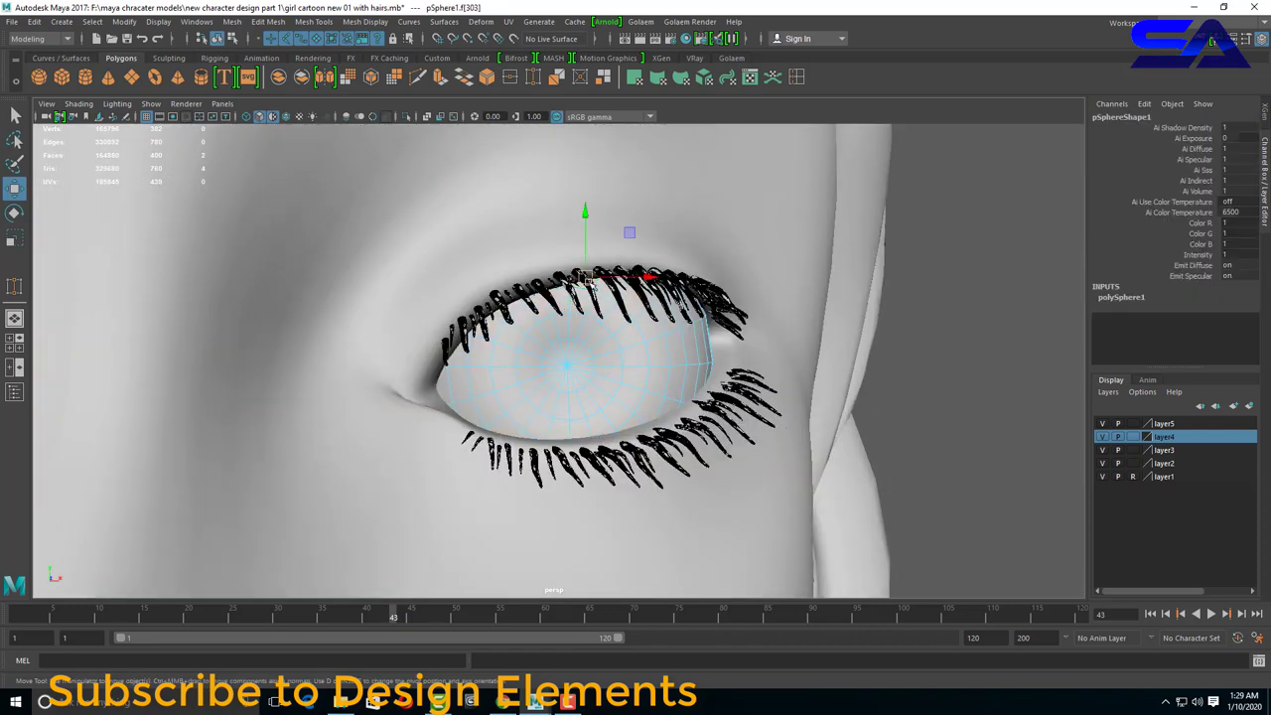
left_click(612, 282)
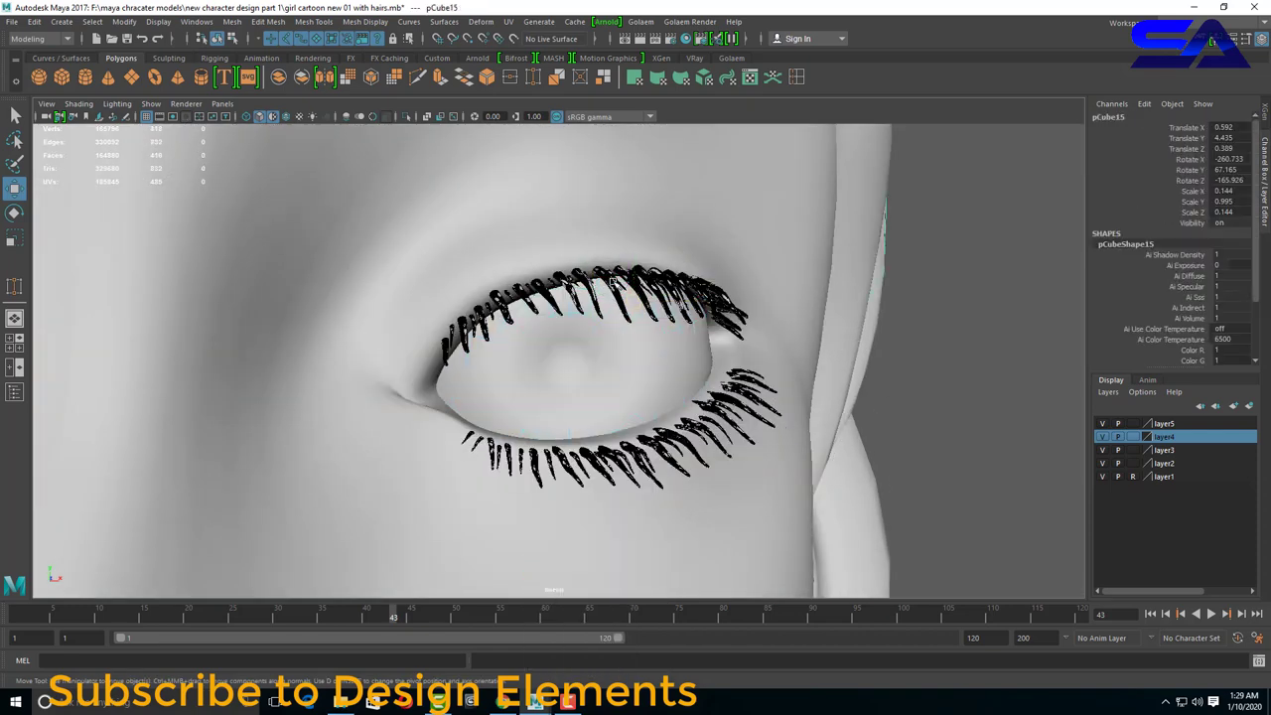
left_click(611, 282)
scroll(580, 318, "down", 2)
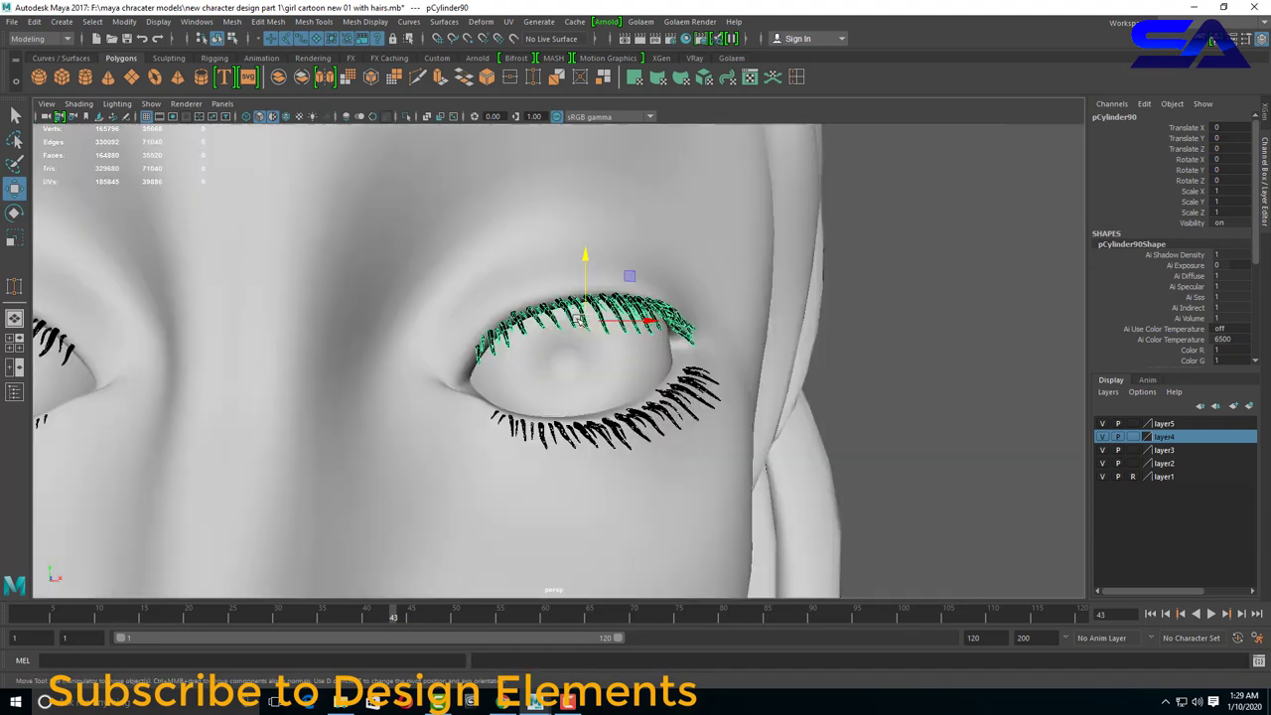
left_click_drag(576, 317, 795, 460, "alt")
left_click(592, 355)
key("F11")
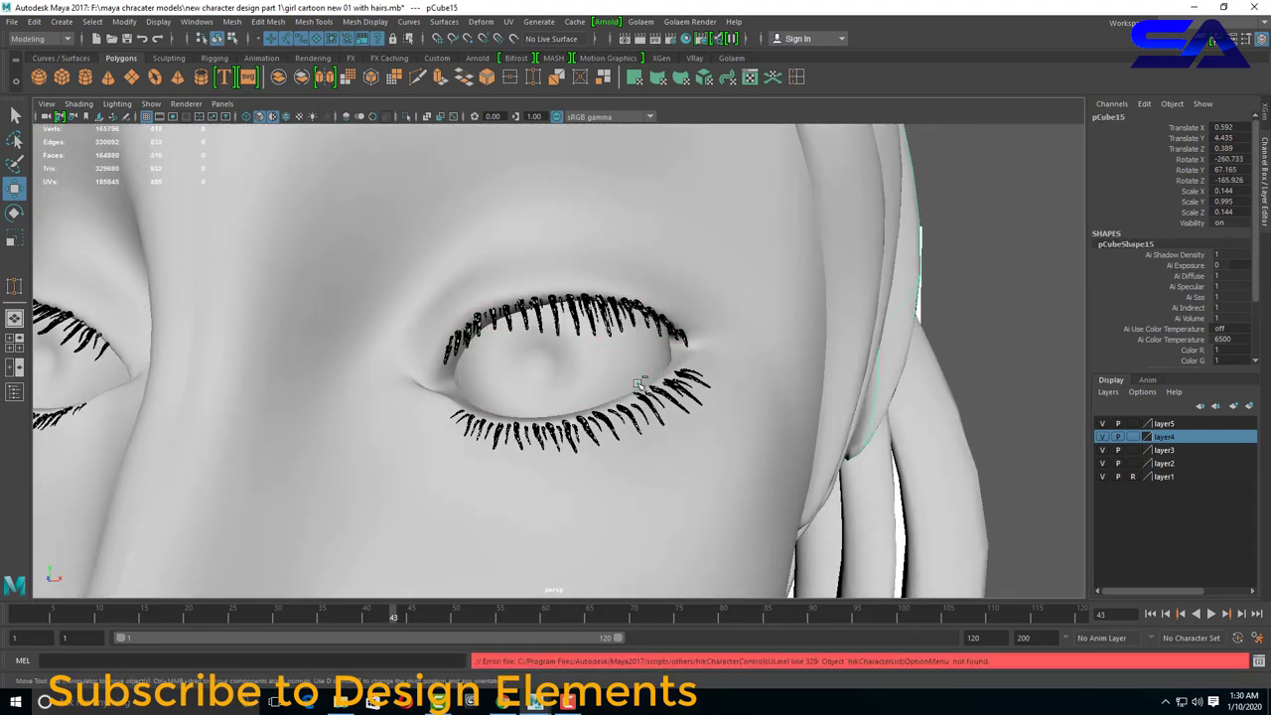
left_click(641, 384)
scroll(604, 378, "down", 5)
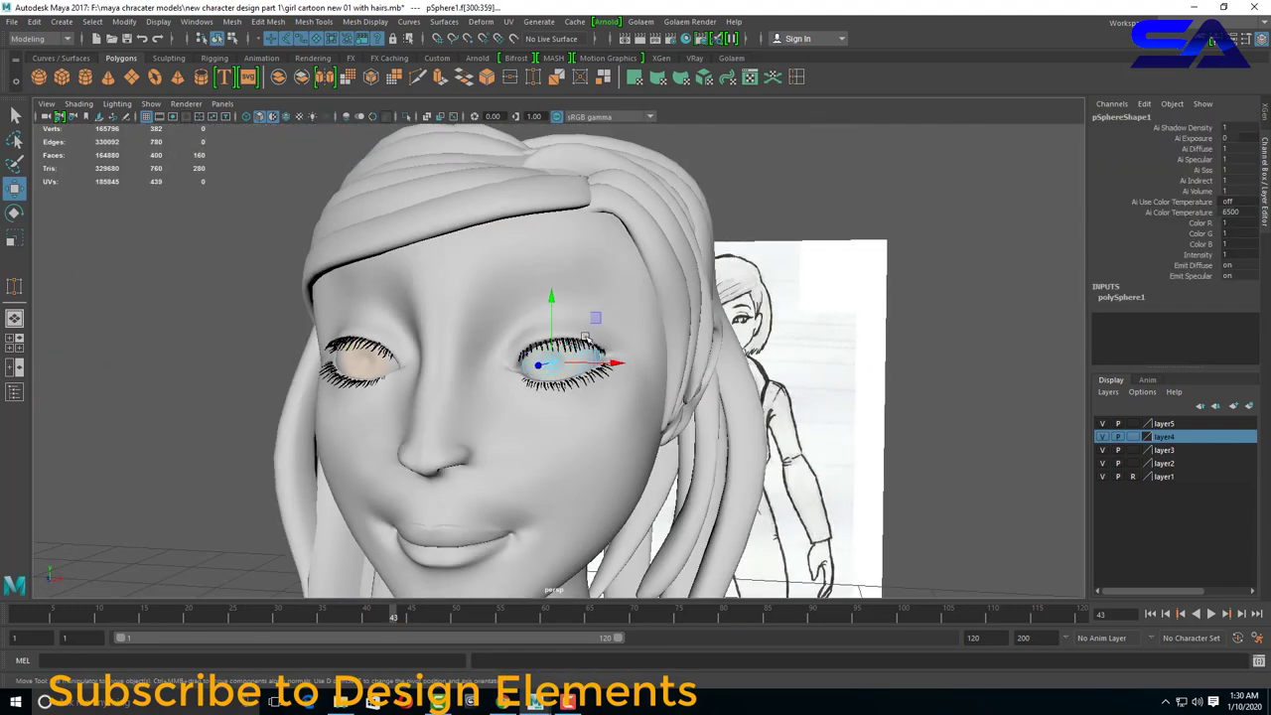
Assign a new Ramp Shader to the right eye's iris faces and add a green ramp entry.
right_click_drag(540, 362, 545, 680)
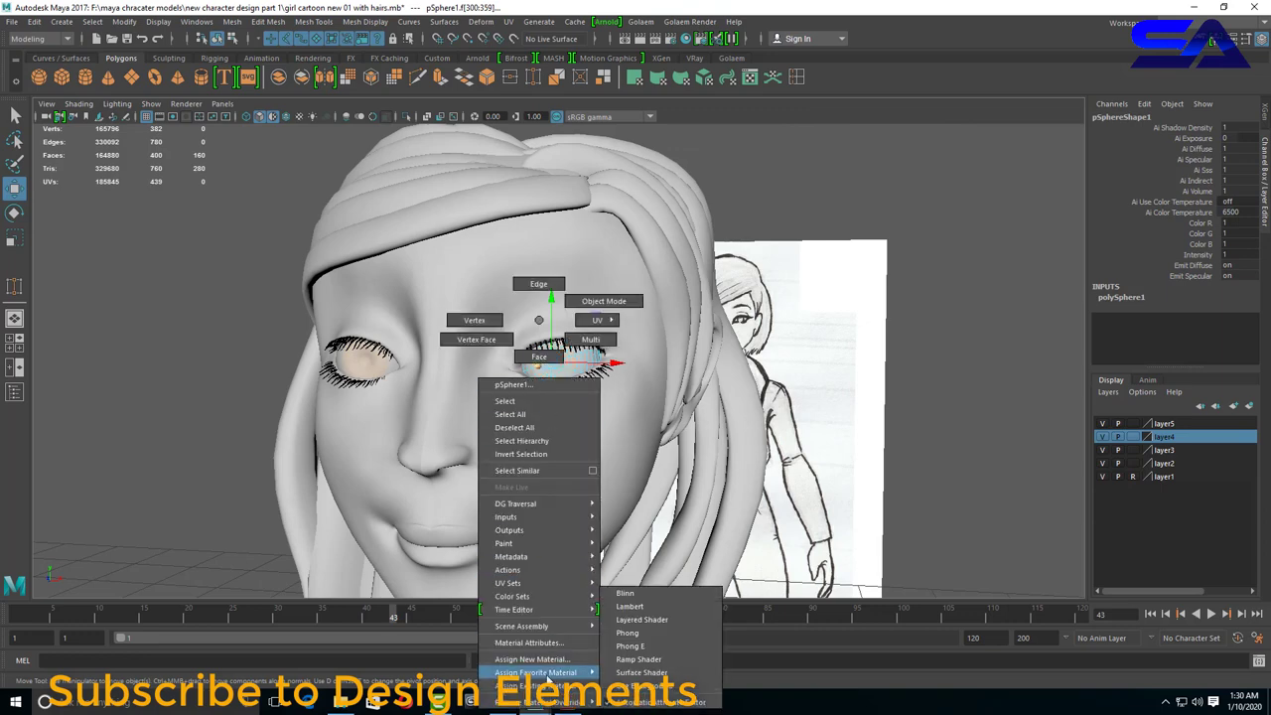
right_click_drag(546, 679, 639, 659)
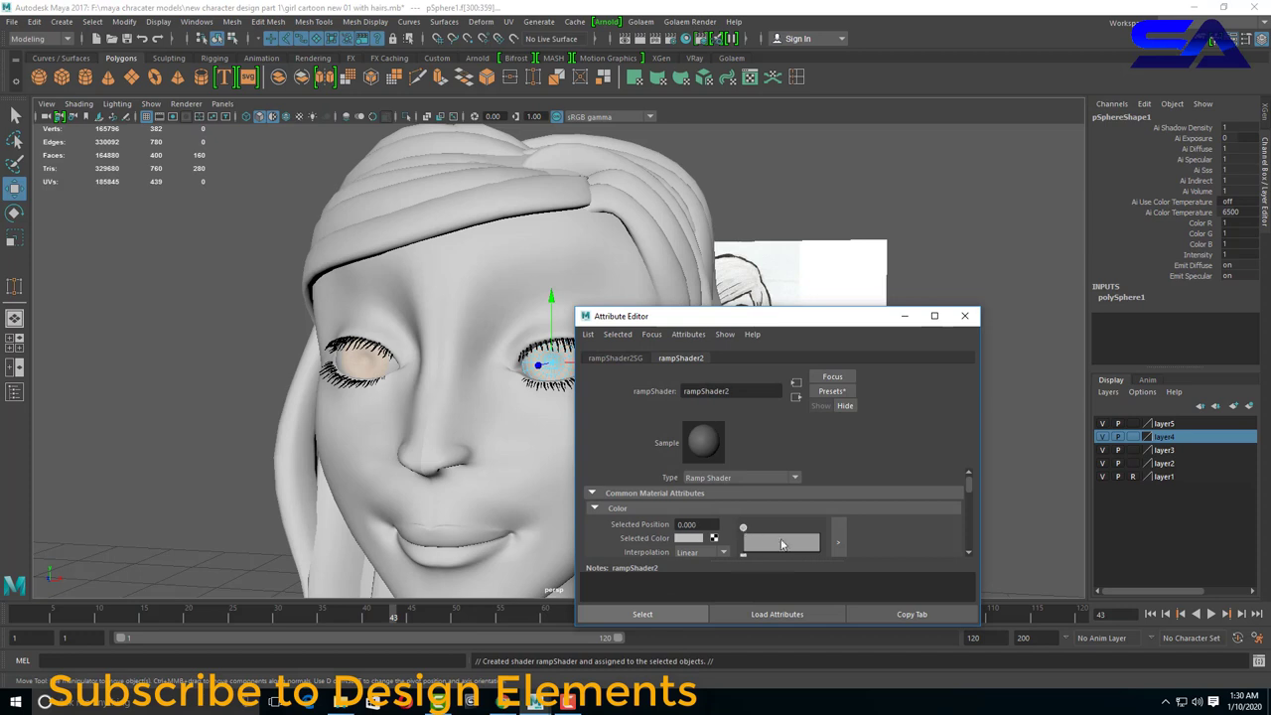
left_click(806, 537)
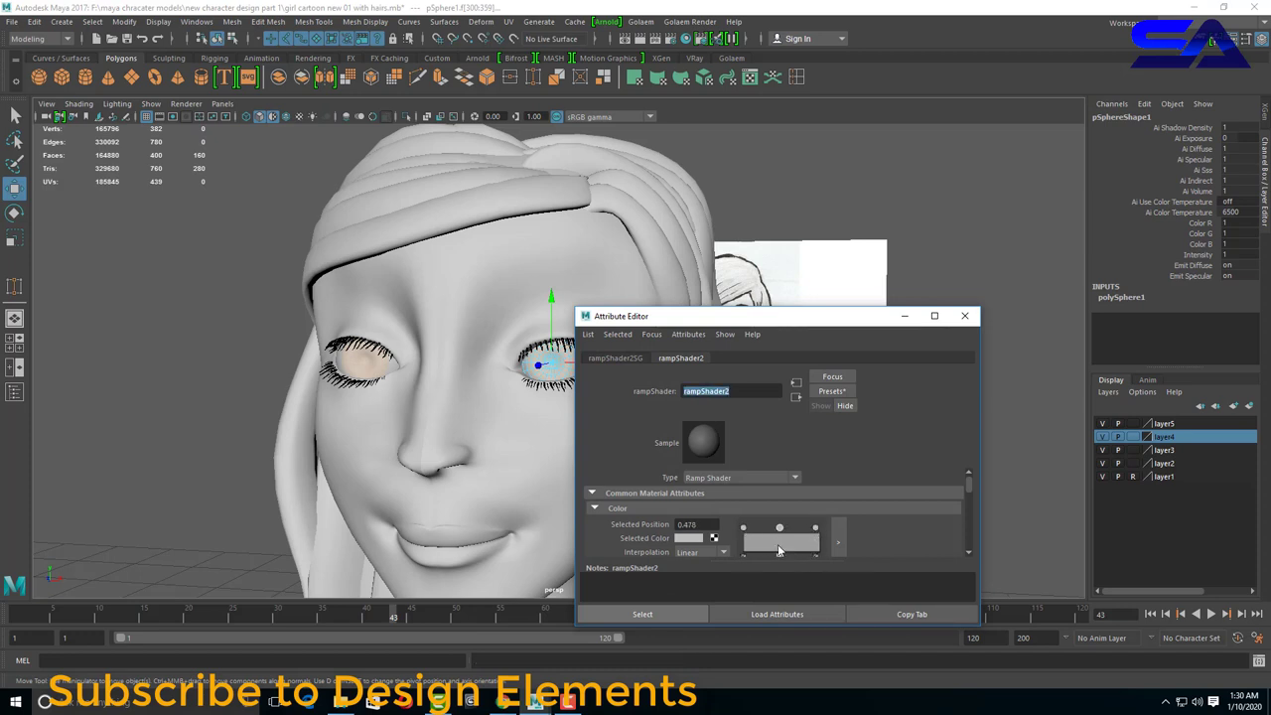
left_click(690, 539)
left_click_drag(699, 590, 680, 592)
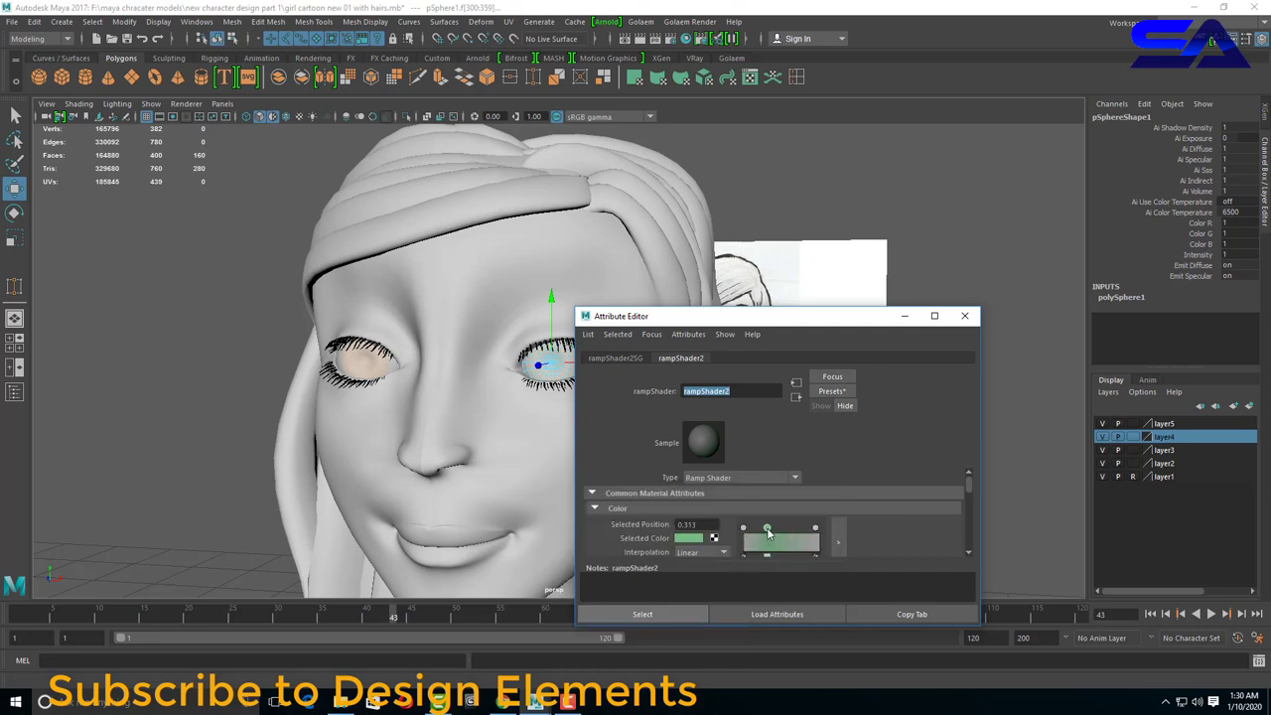
Set a second ramp entry's colour fully to black.
left_click(743, 528)
left_click(689, 538)
left_click_drag(683, 603, 713, 603)
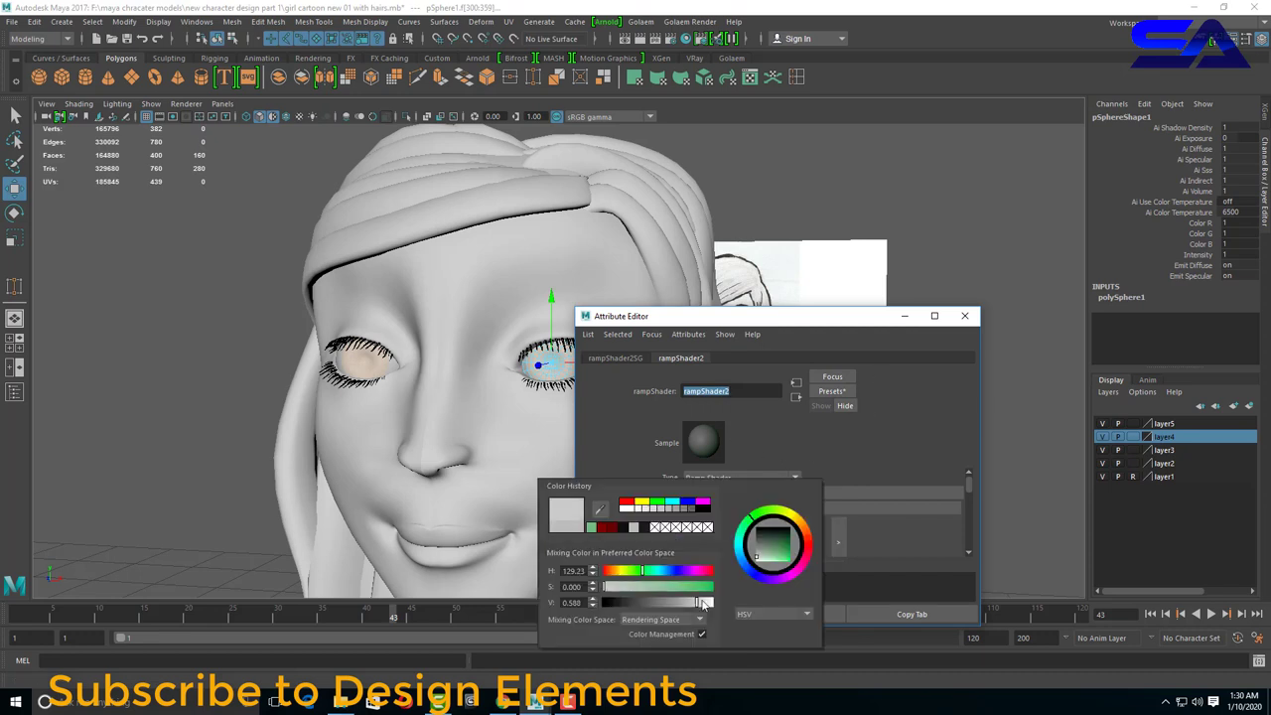
left_click(687, 542)
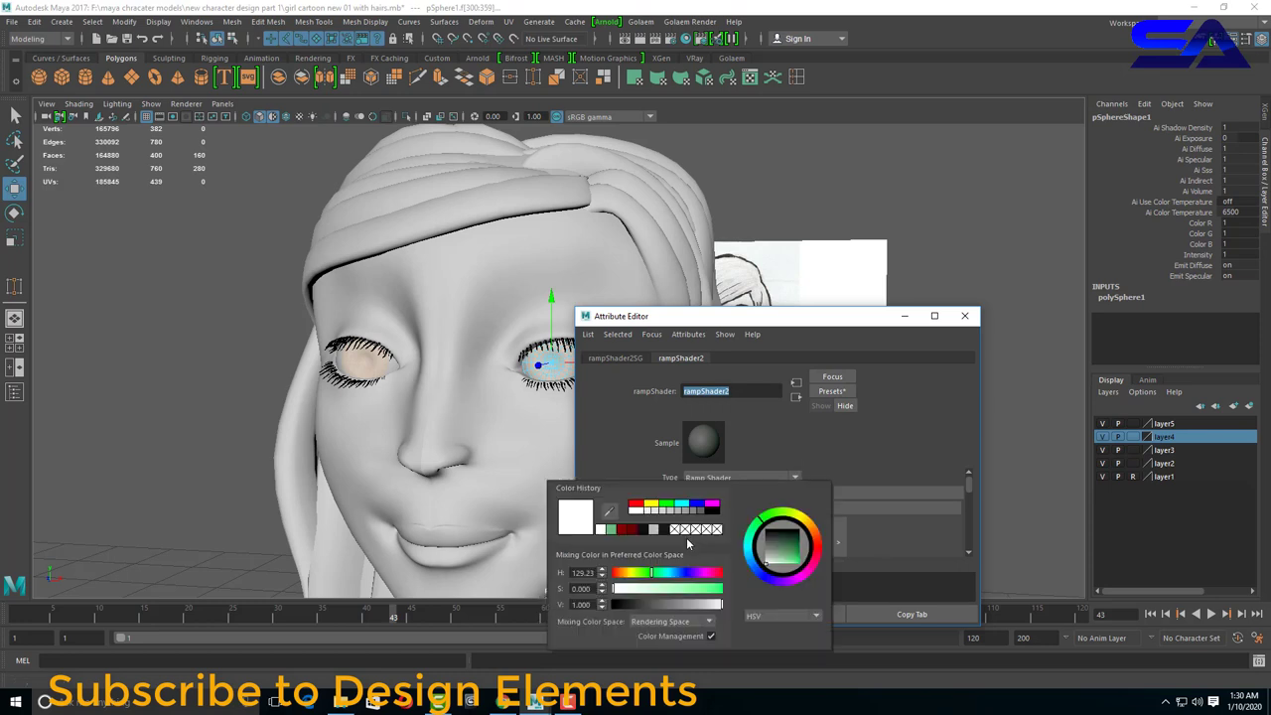
left_click_drag(624, 603, 622, 605)
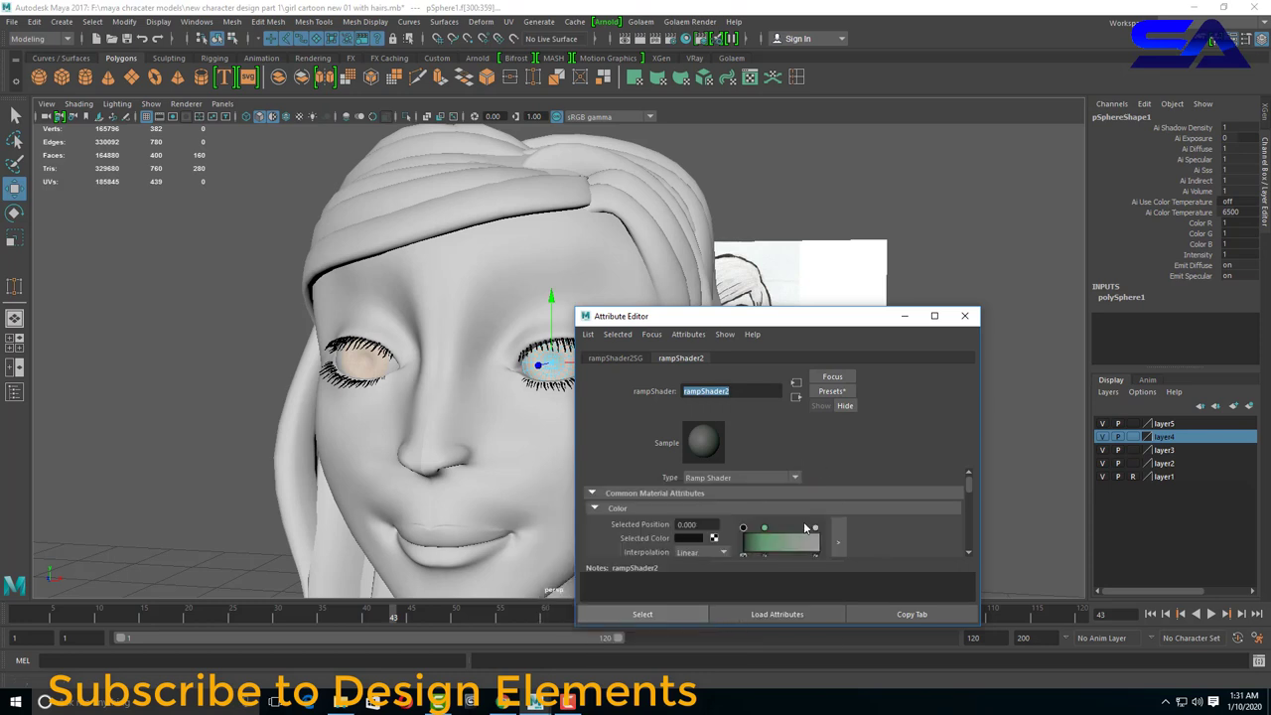
left_click(687, 541)
left_click(623, 605)
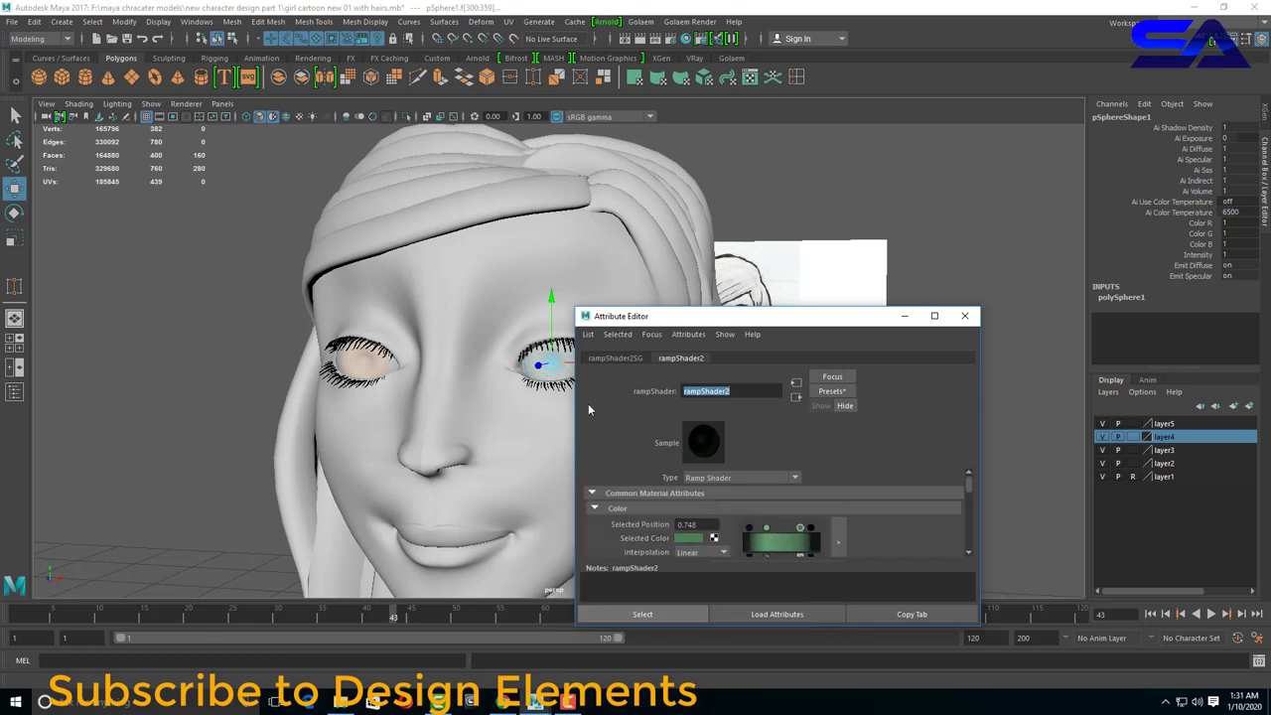
Set the ramp shader's interpolation to Linear.
scroll(791, 448, "down", 2)
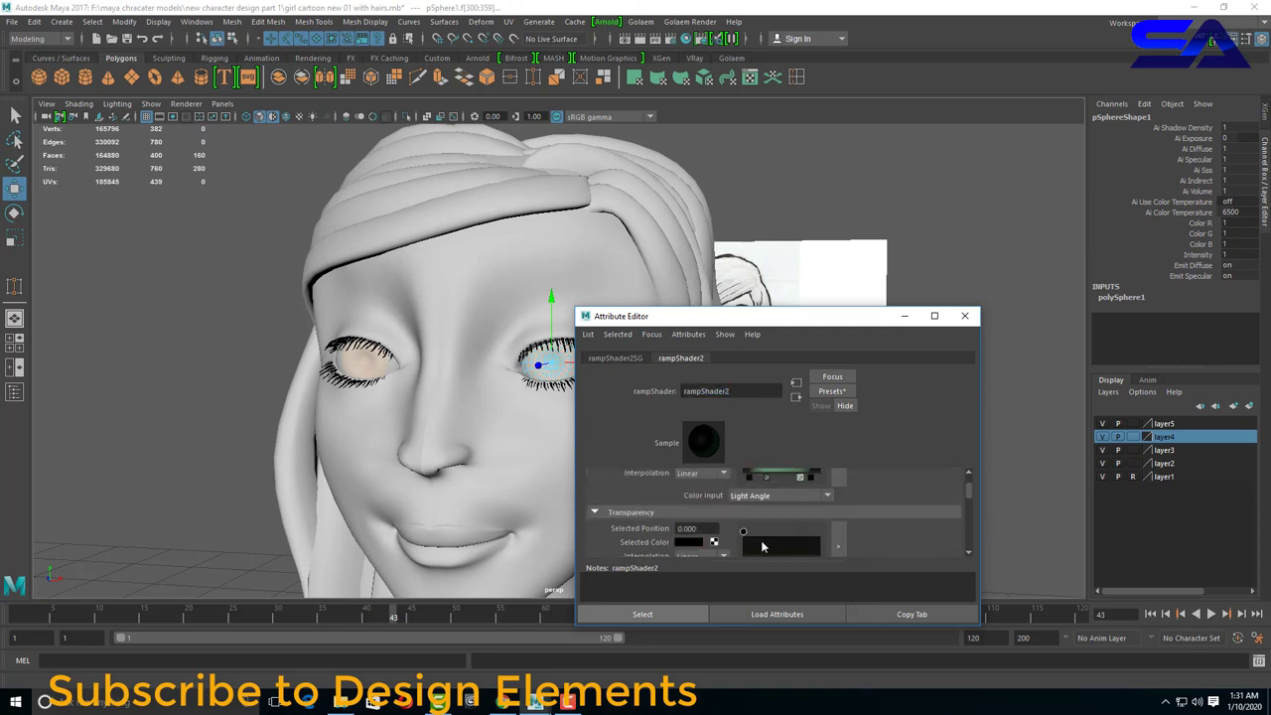
left_click(727, 475)
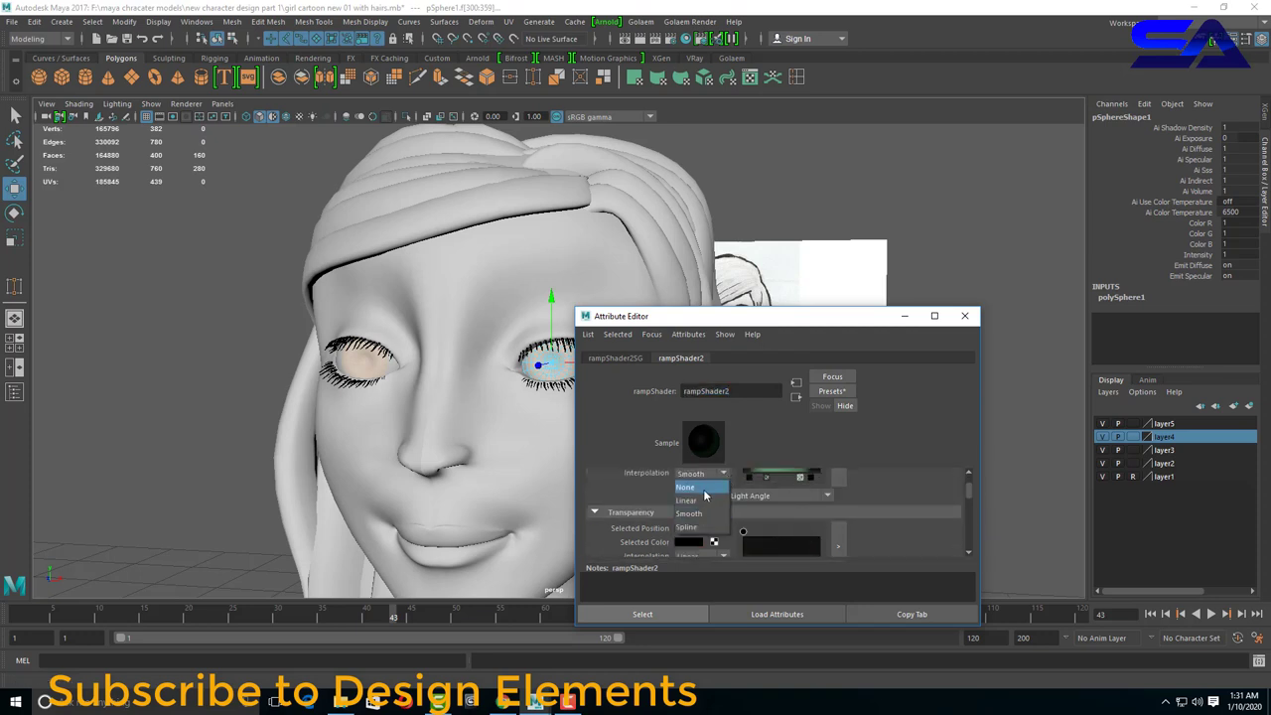
left_click(700, 499)
scroll(699, 532, "down", 2)
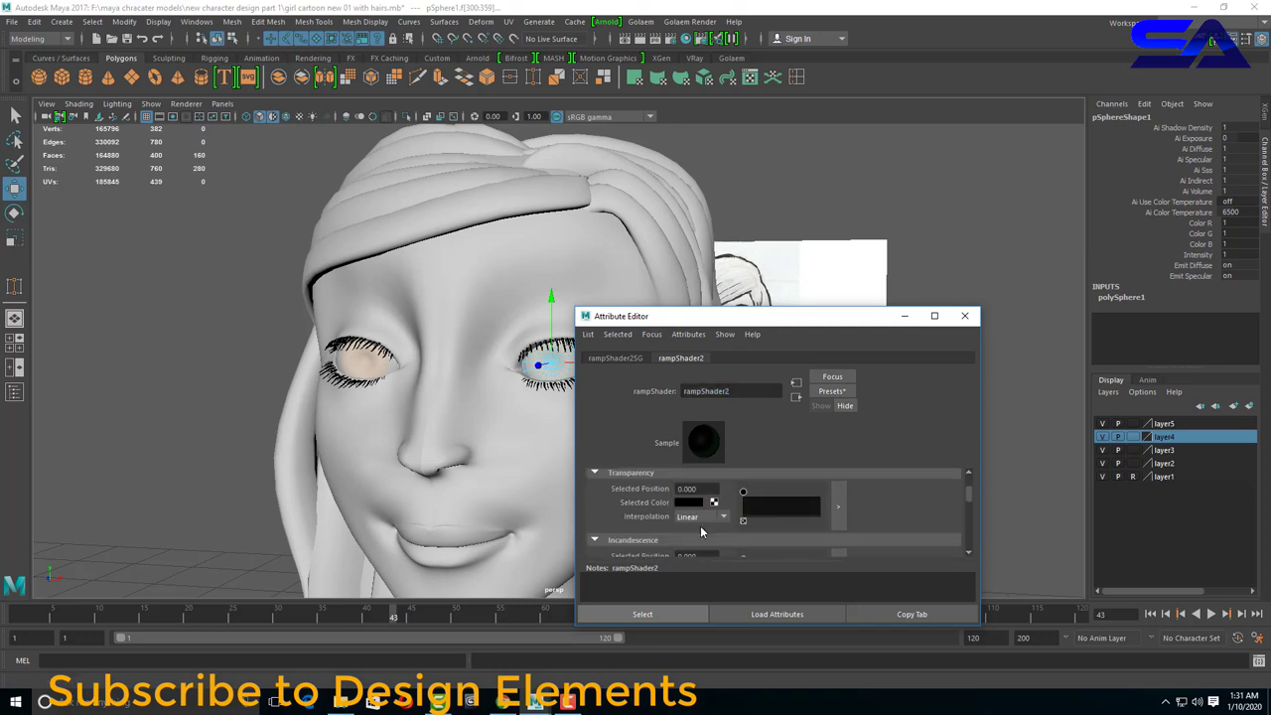
scroll(710, 502, "up", 1)
type("3")
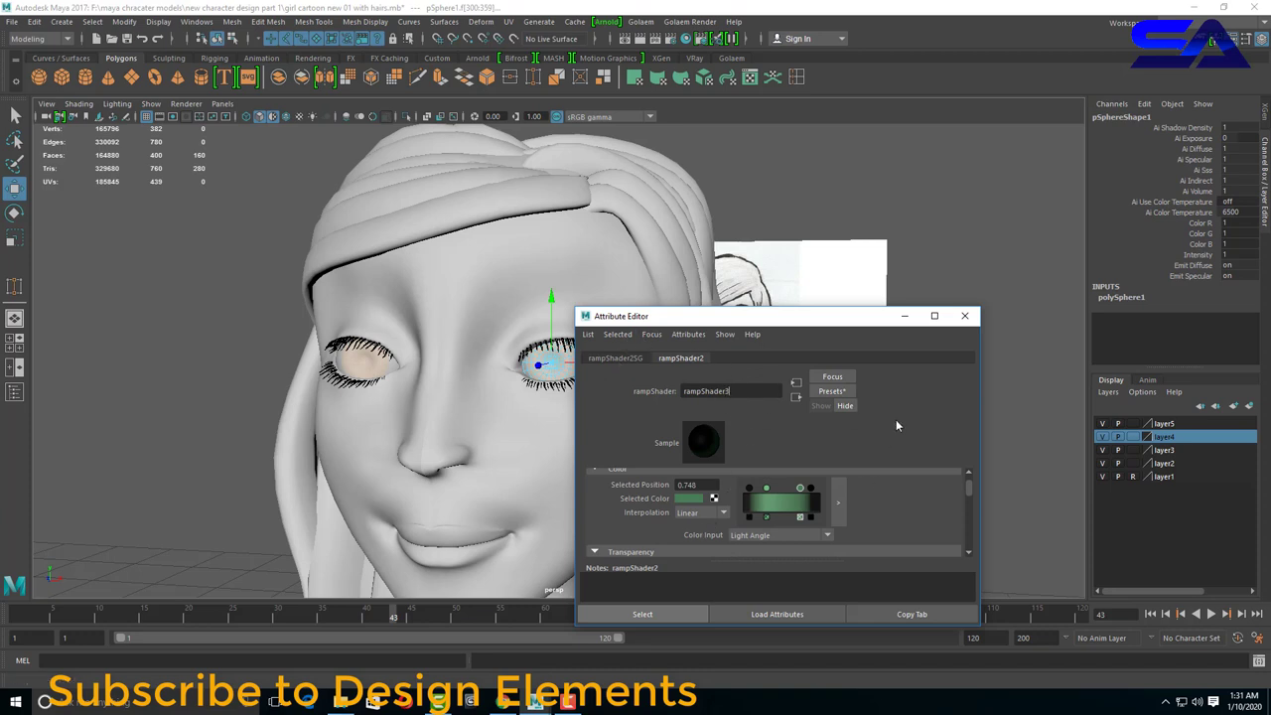
Assign the blue material to the eye sphere and run a quick test render.
left_click(964, 316)
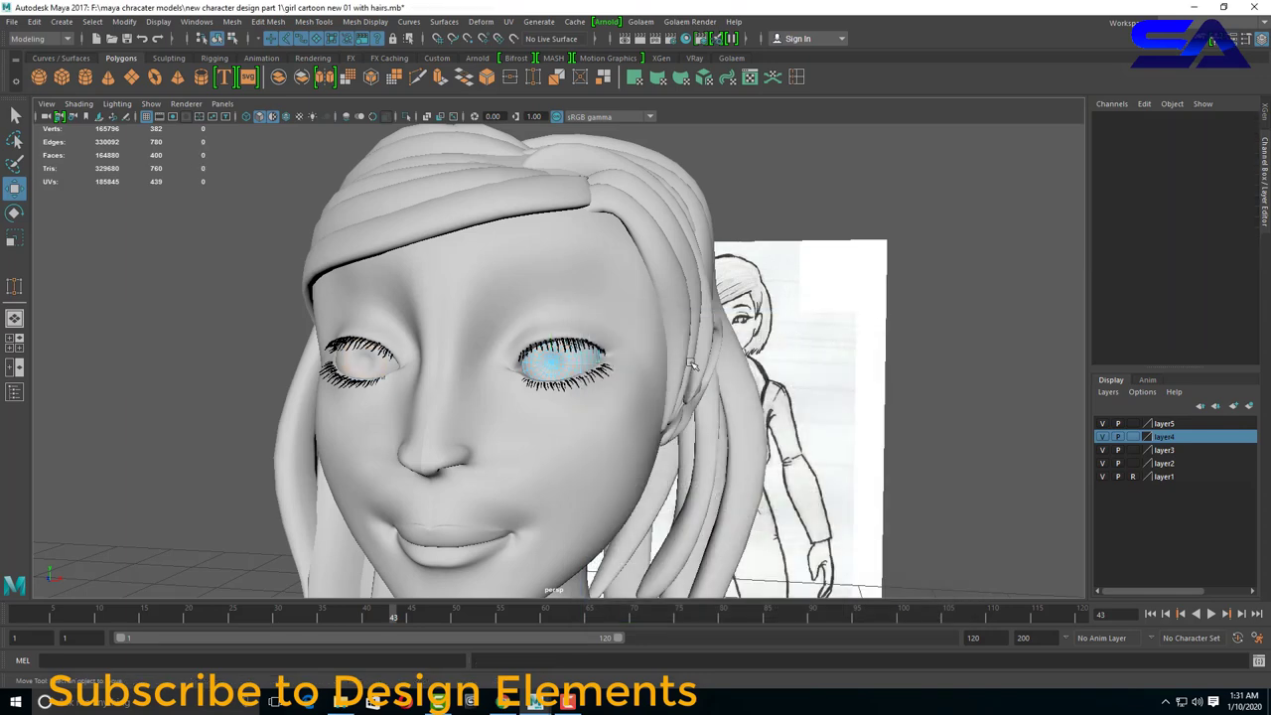
scroll(814, 415, "up", 3)
left_click(551, 365)
right_click_drag(557, 320, 541, 685)
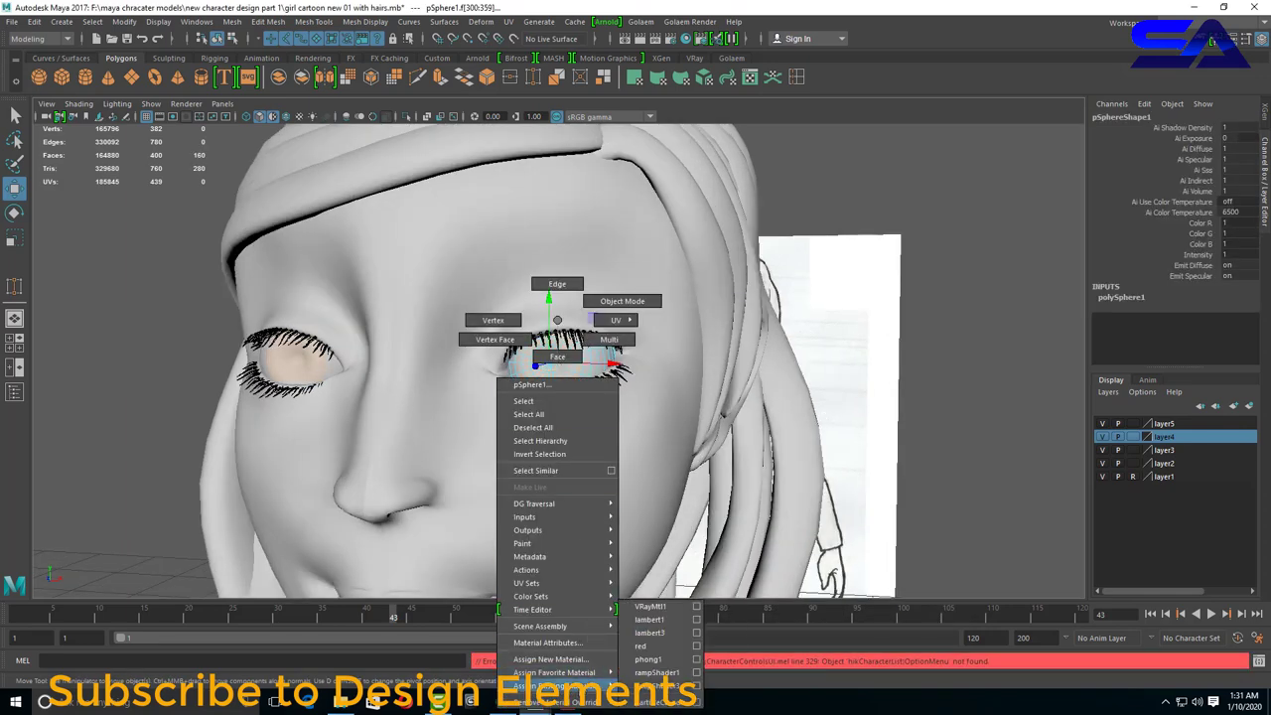
right_click_drag(655, 685, 657, 685)
left_click(863, 443)
mouse_move(862, 443)
left_mouse_down("alt")
mouse_move(659, 446)
mouse_move(619, 419)
left_mouse_up("alt")
left_click(656, 40)
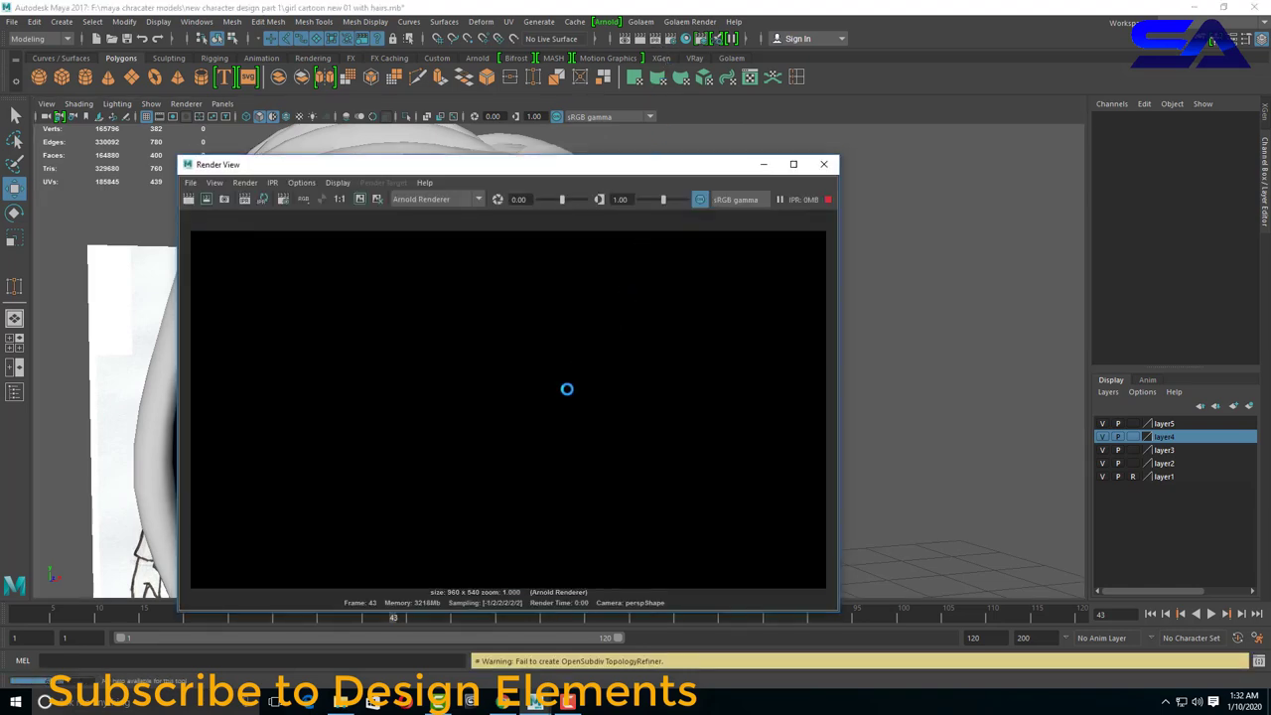
left_click(824, 165)
Switch Render Using to V-Ray with Irradiance map primary GI at the High preset.
left_click(668, 38)
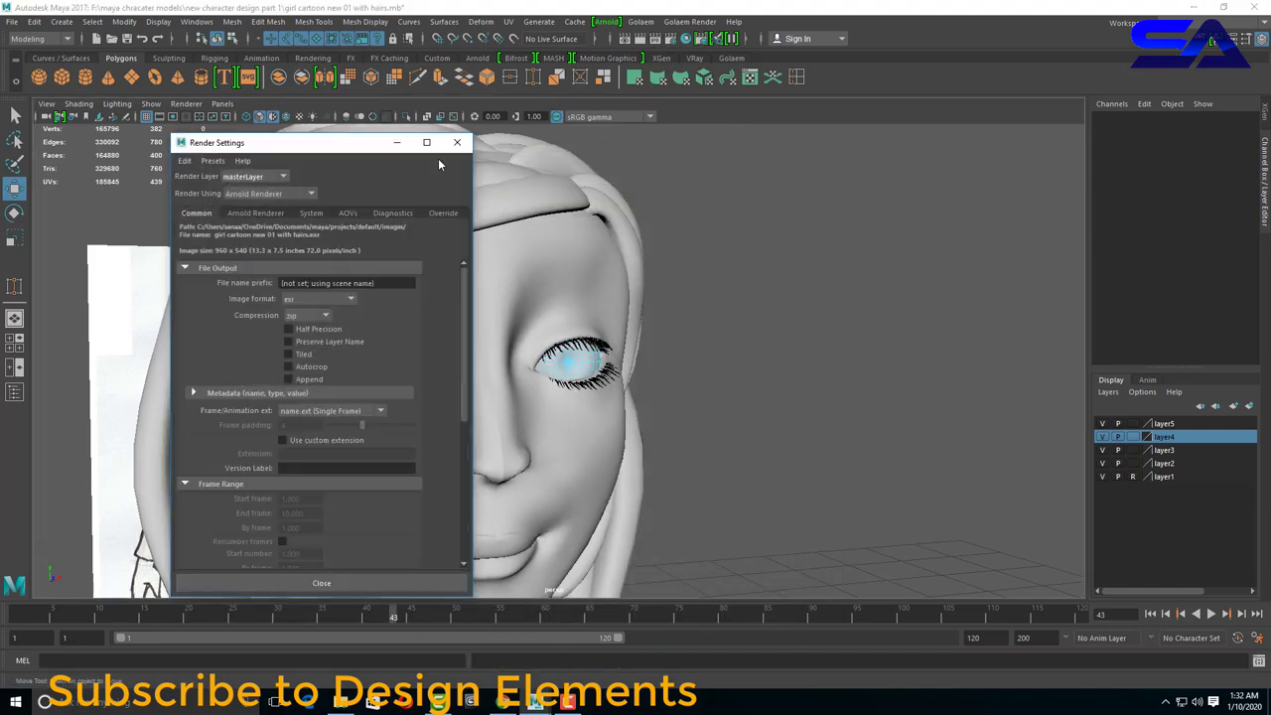
left_click(268, 192)
left_click(262, 249)
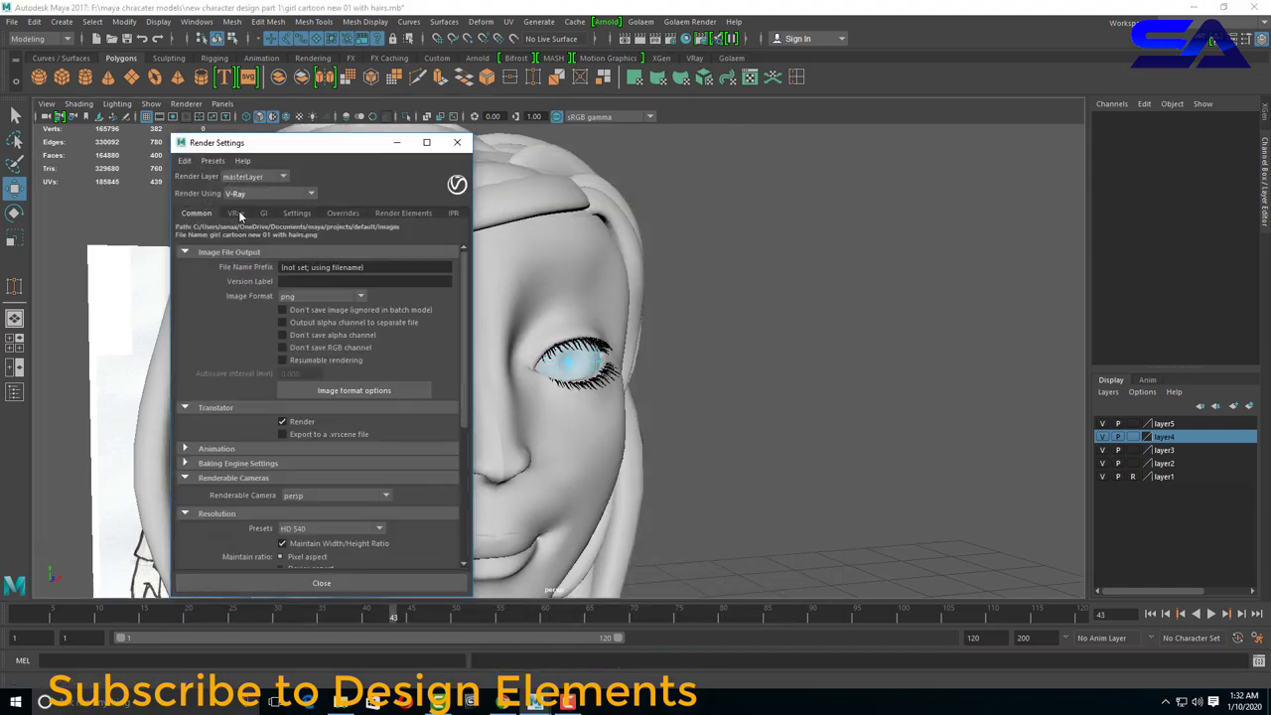
left_click(238, 212)
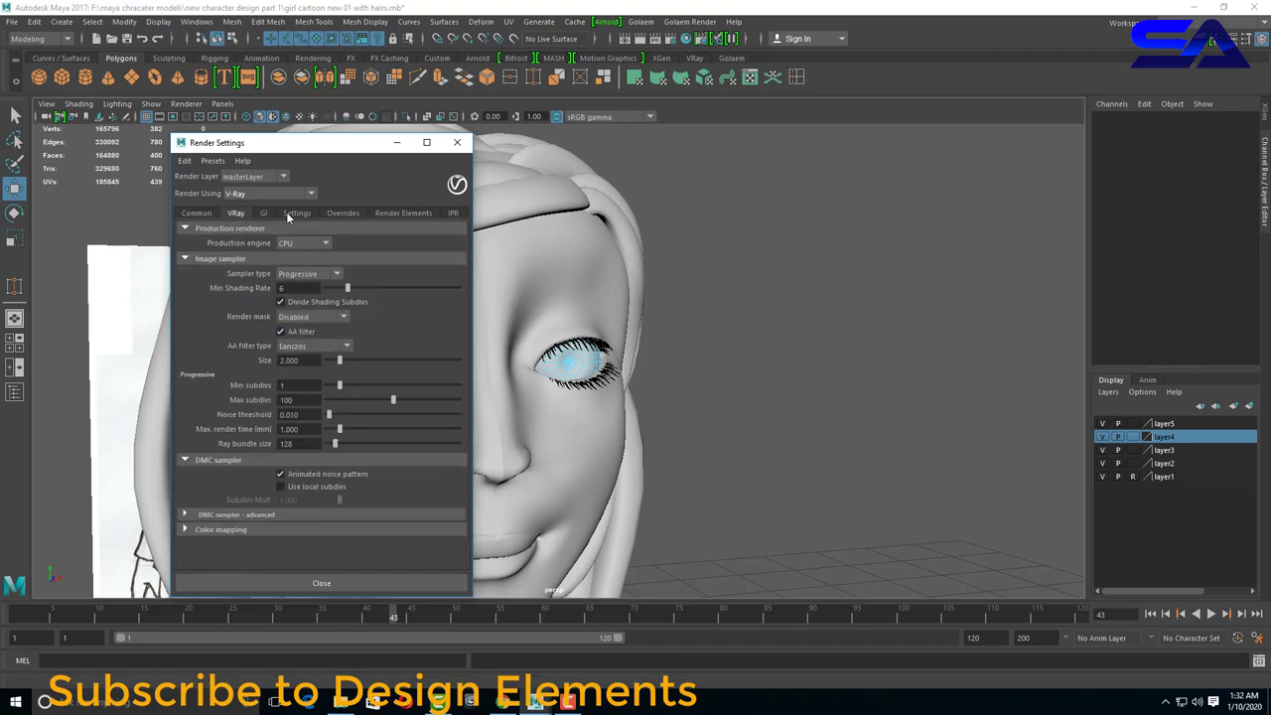
left_click(263, 214)
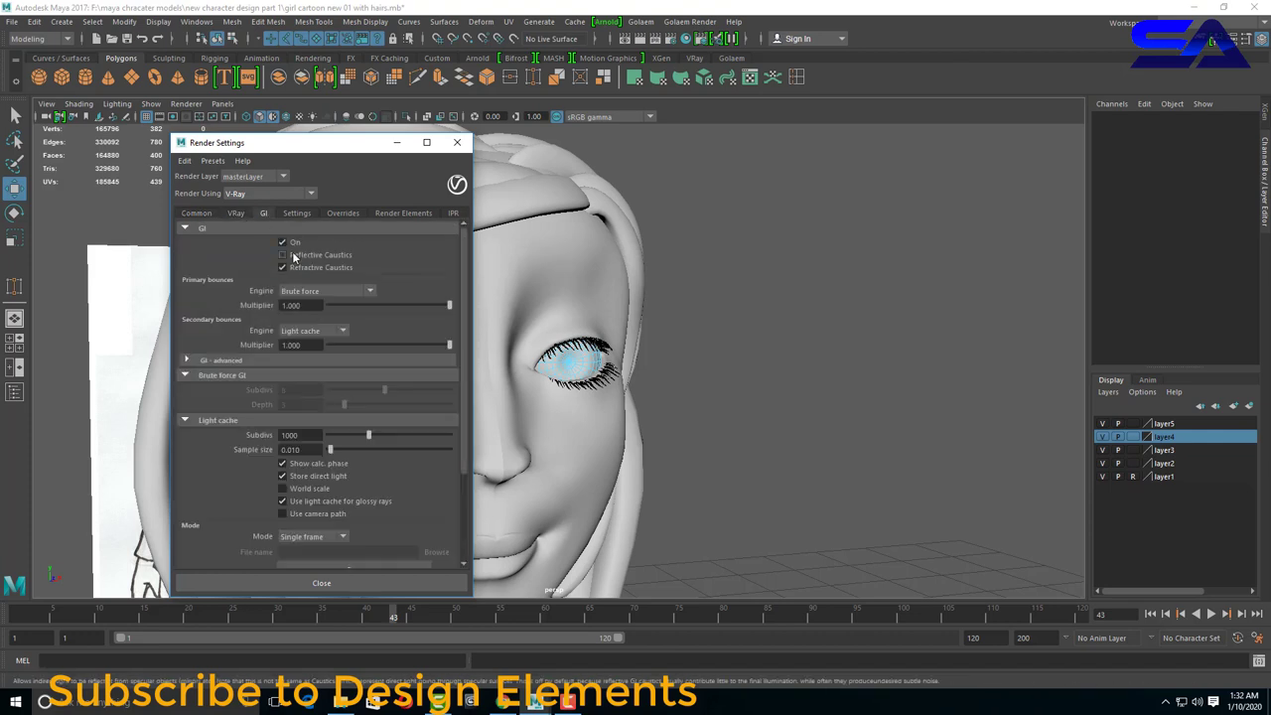
left_click(328, 290)
left_click(318, 306)
scroll(364, 375, "down", 3)
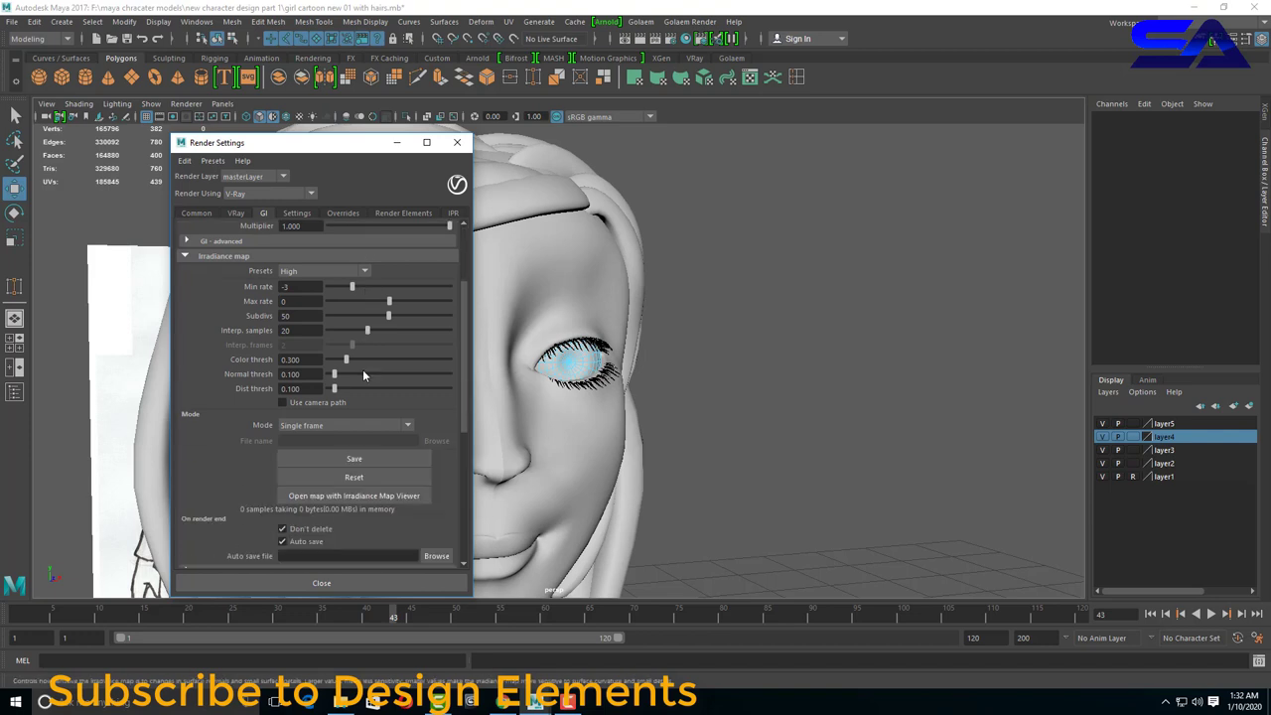
left_click(324, 270)
left_click(318, 298)
Enable Conserve Memory in the V-Ray system settings.
scroll(298, 268, "down", 3)
scroll(291, 241, "down", 3)
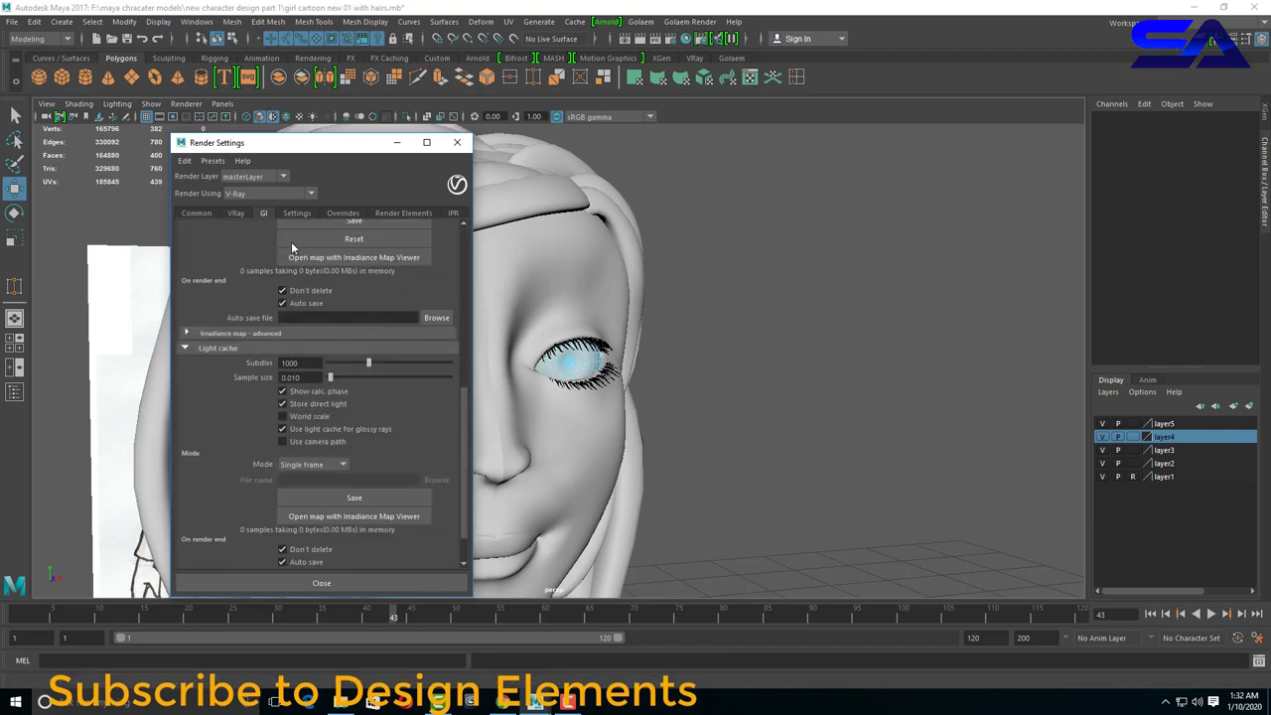
left_click(297, 214)
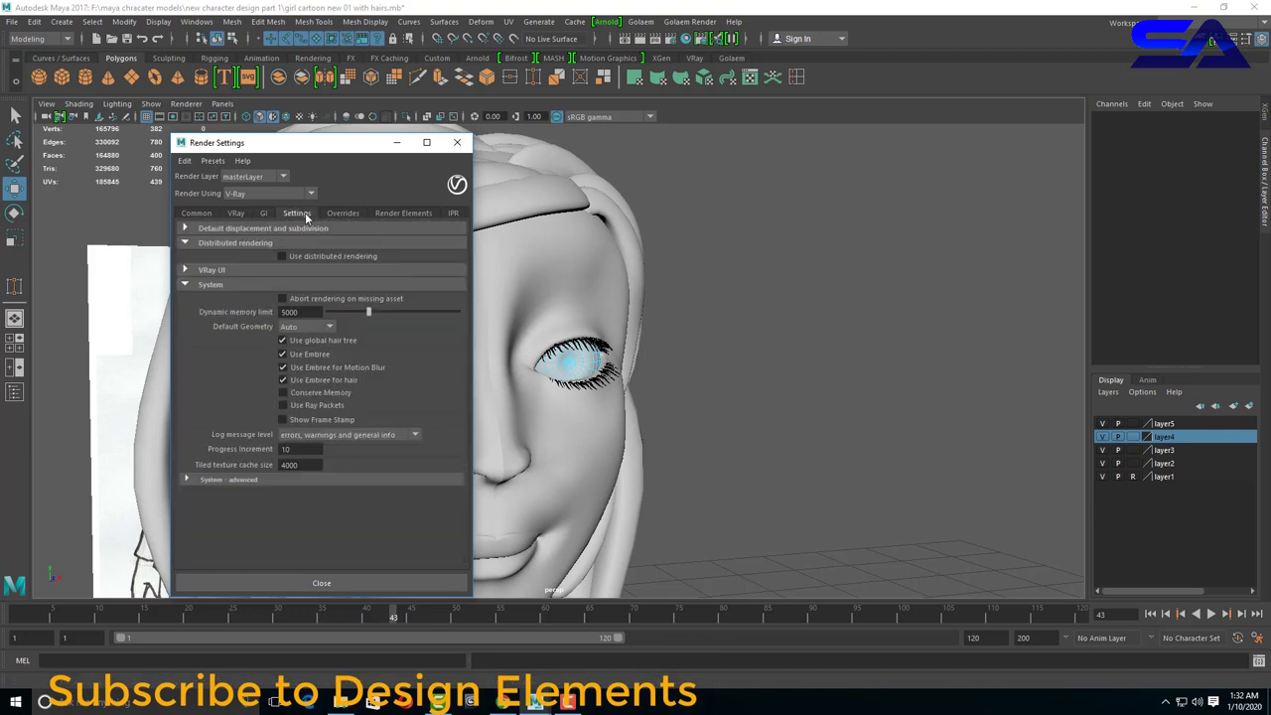
left_click(283, 393)
left_click(340, 212)
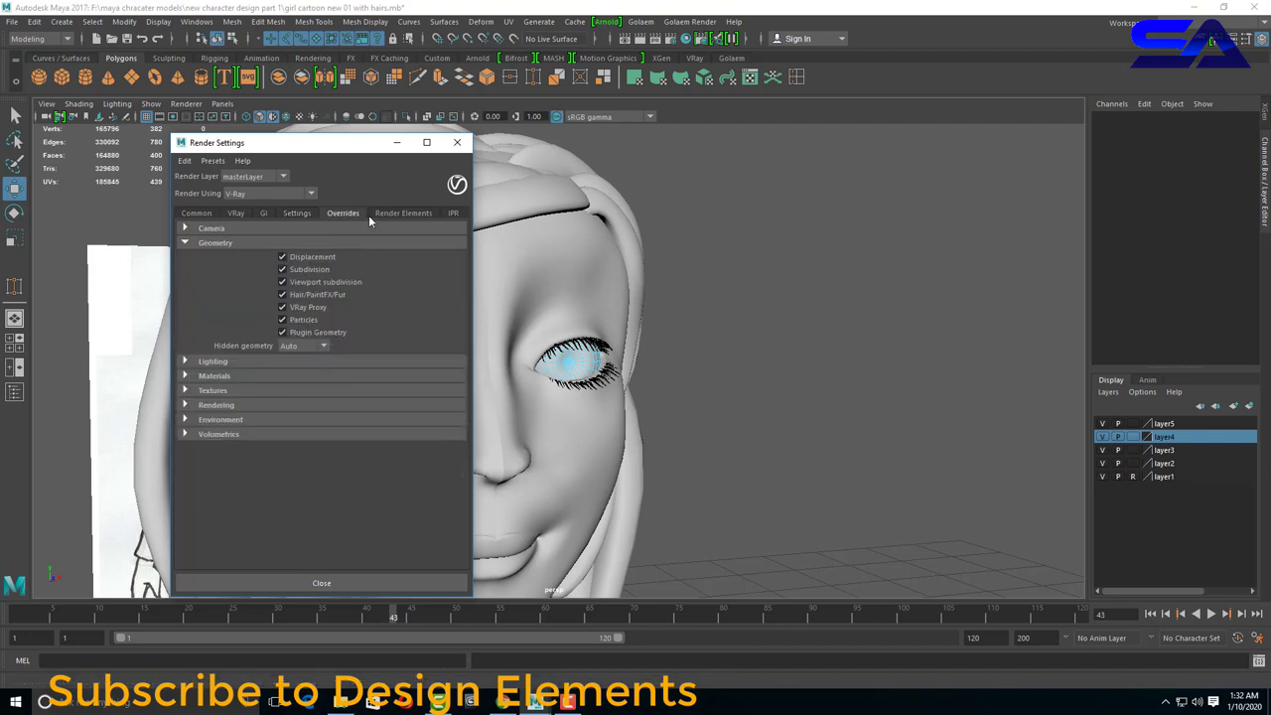
left_click(236, 213)
scroll(239, 228, "up", 5)
scroll(238, 227, "up", 5)
scroll(239, 227, "up", 5)
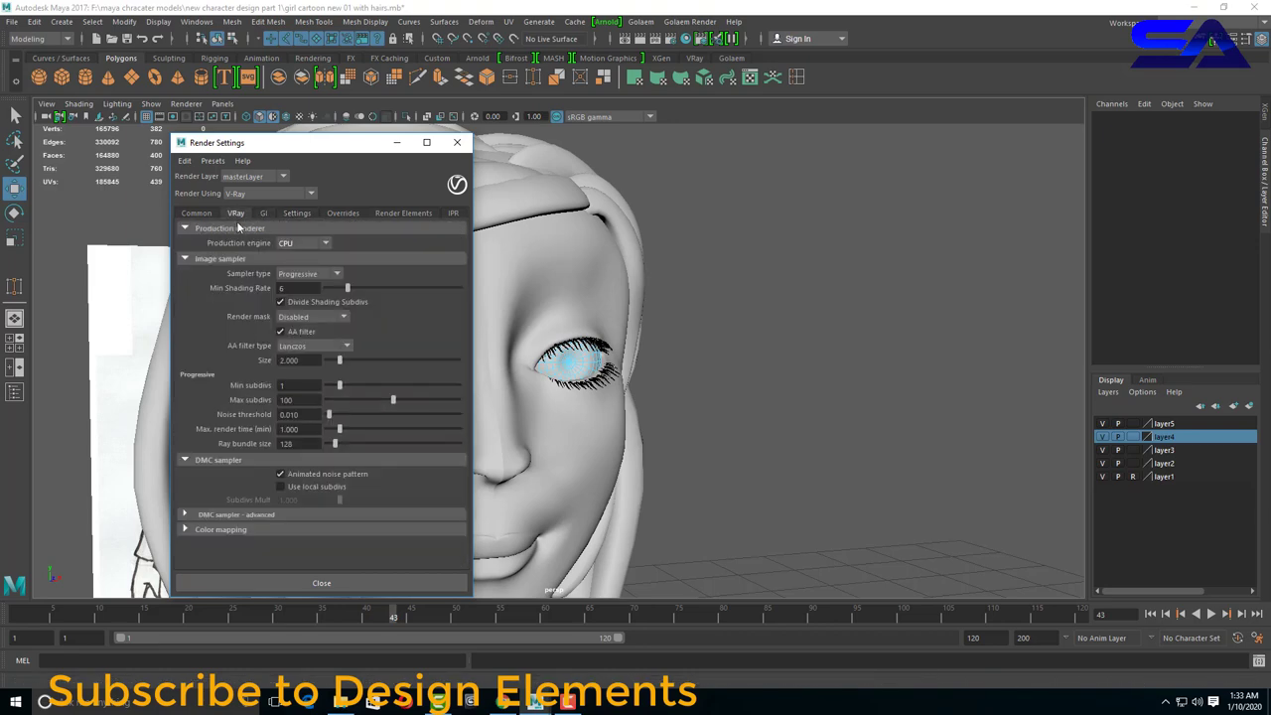
left_click(457, 142)
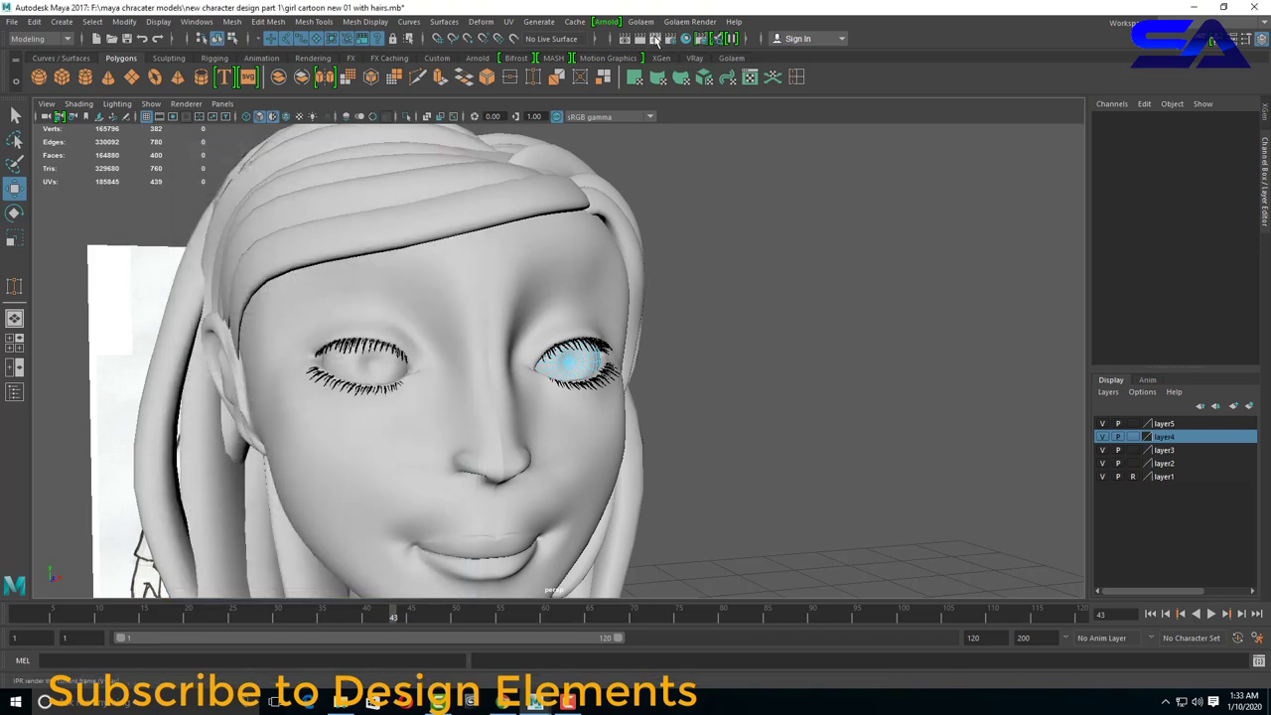
Render the scene with V-Ray, then move in to a close-up of the face.
left_click(655, 38)
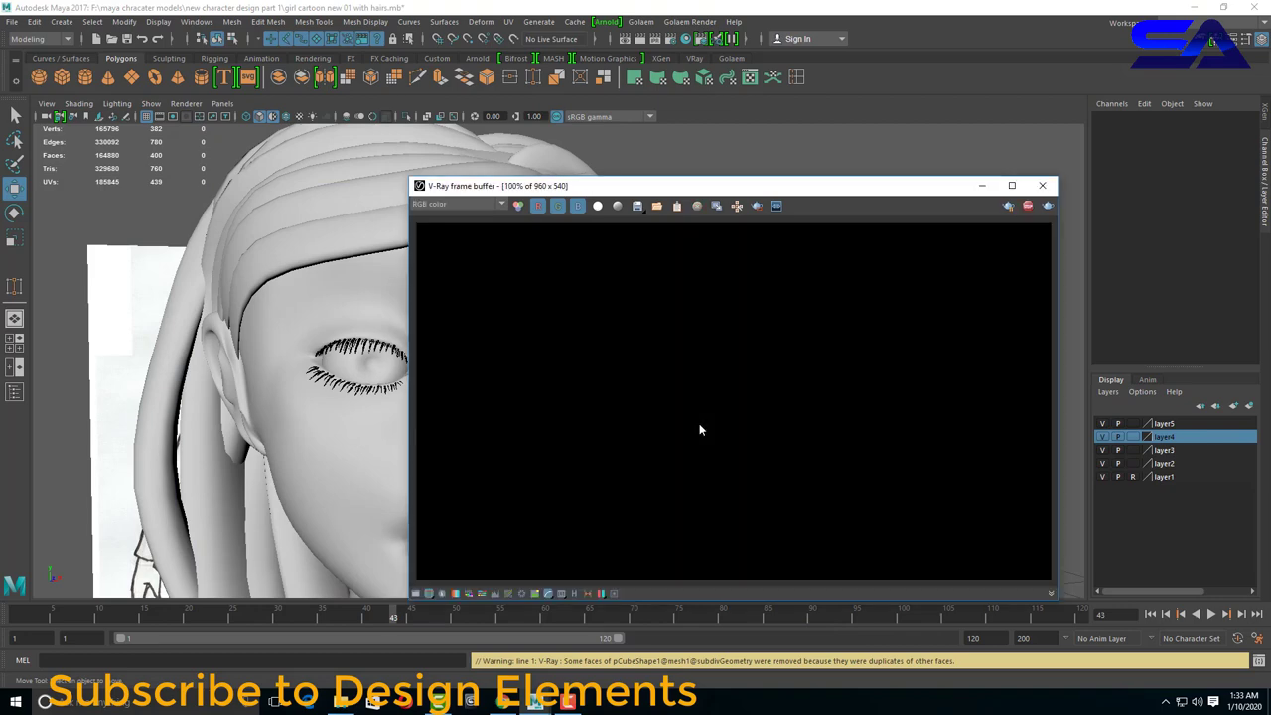
left_click(1042, 185)
left_click_drag(695, 298, 626, 447, "alt")
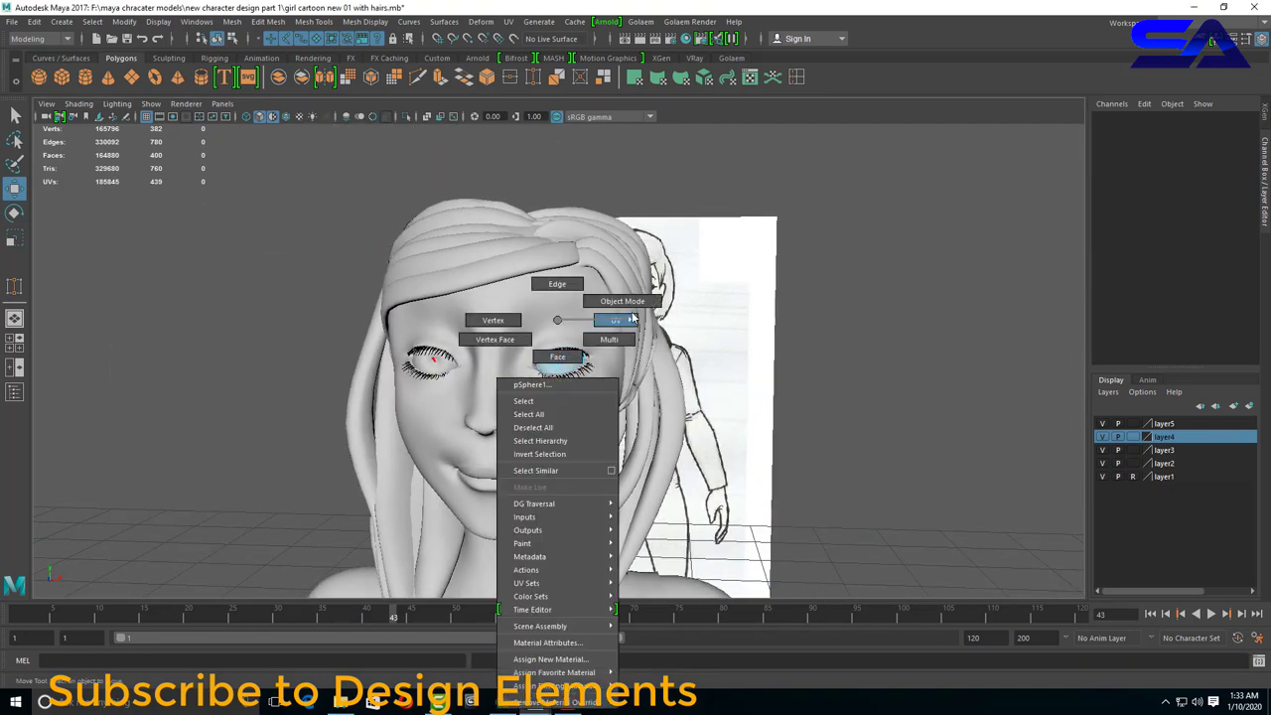
right_click_drag(562, 363, 591, 333)
left_click(761, 371)
scroll(583, 374, "down", 5)
mouse_move(583, 374)
left_mouse_down("alt")
mouse_move(662, 388)
mouse_move(497, 261)
mouse_move(397, 274)
mouse_move(378, 226)
mouse_move(437, 248)
mouse_move(266, 216)
left_mouse_up("alt")
Switch pCube31 to vertex mode and push the first lip-corner vertex sideways.
left_click(349, 231)
right_click_drag(266, 216, 269, 229)
left_click_drag(304, 218, 328, 214)
left_click(309, 231)
left_click(313, 200)
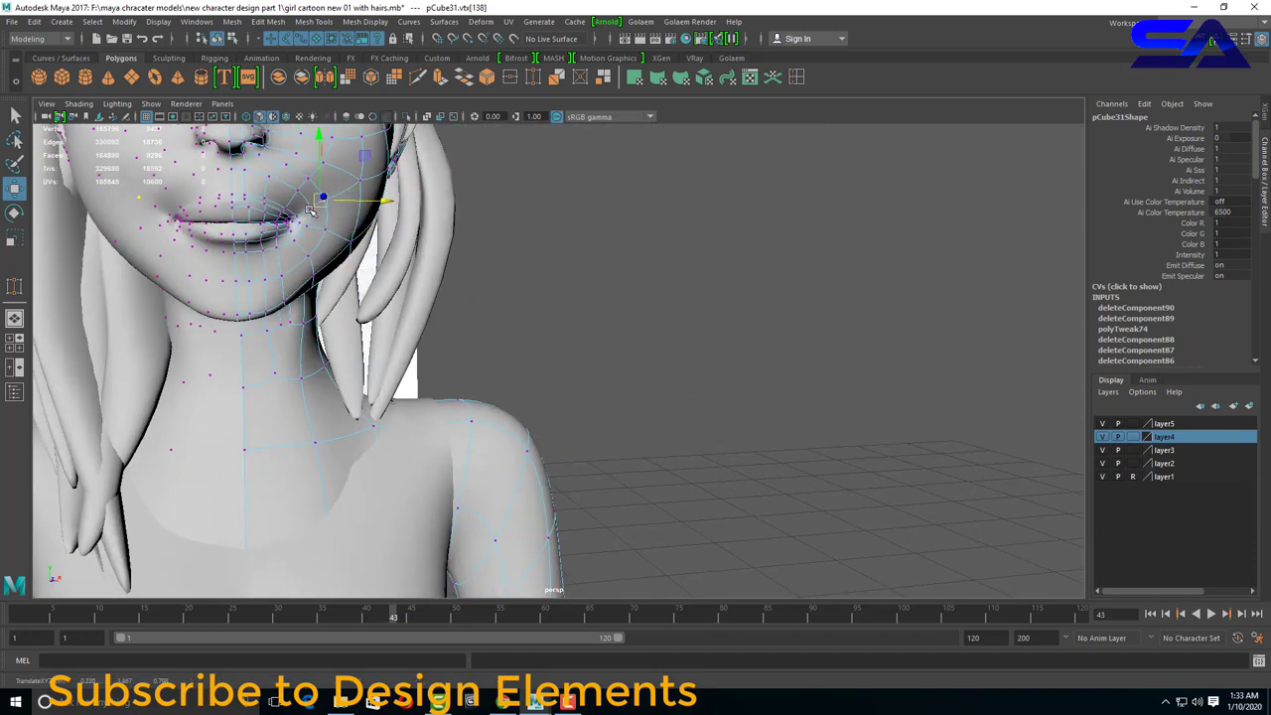
left_click(309, 220)
Move the lip-corner vertex outward and select the neighbouring lip and jaw vertices.
mouse_move(355, 235)
left_mouse_down("alt")
mouse_move(466, 271)
mouse_move(449, 321)
left_mouse_up("alt")
left_click_drag(450, 249, 466, 253)
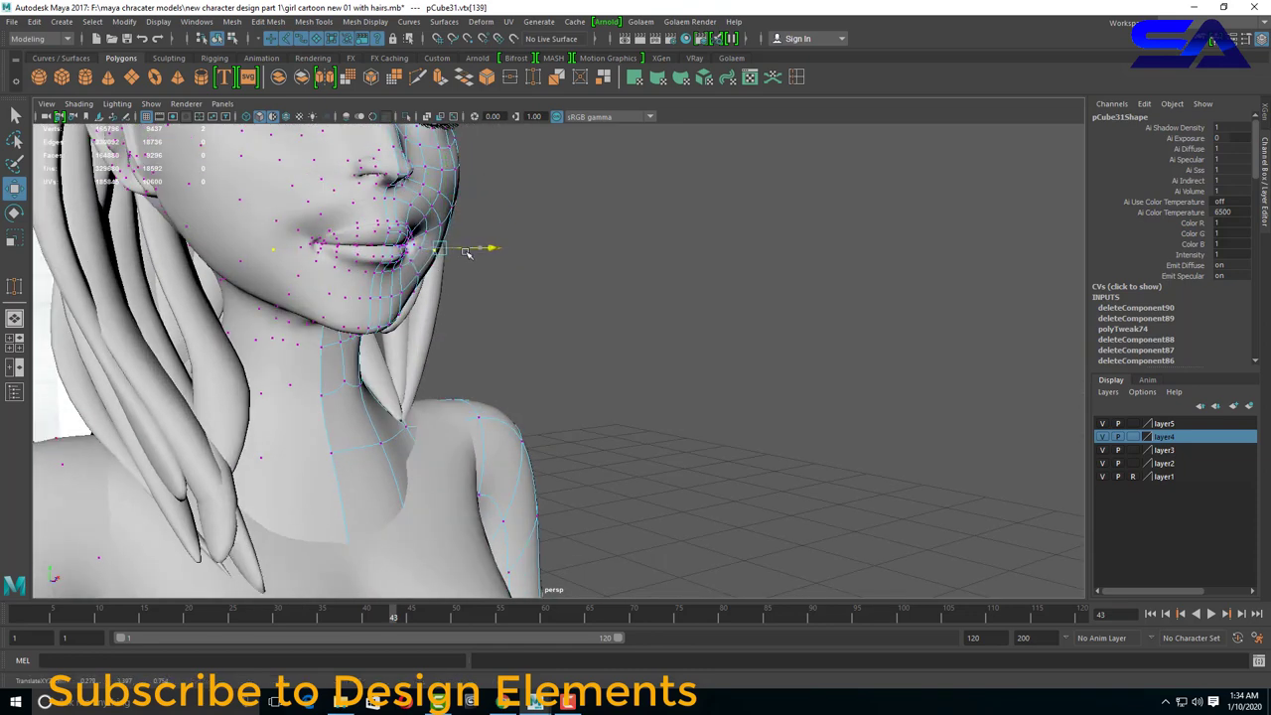
left_click(425, 286)
left_click(405, 297)
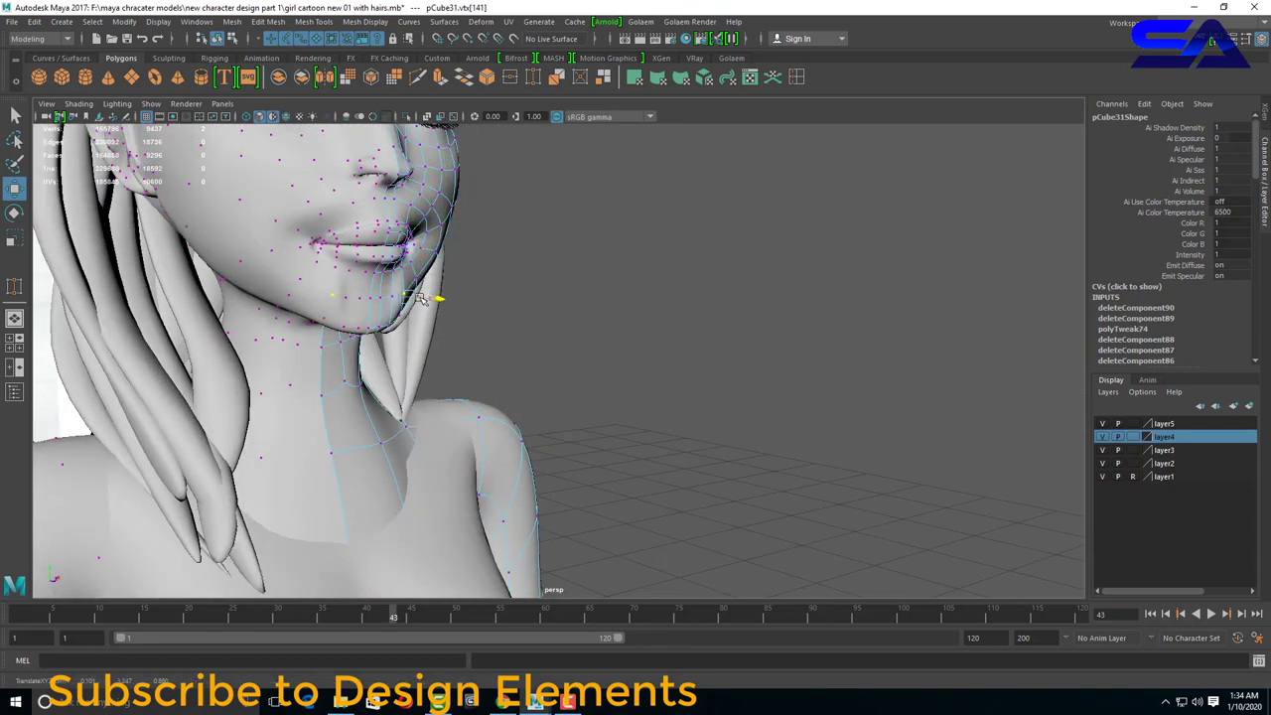
left_click_drag(404, 346, 331, 224, "alt")
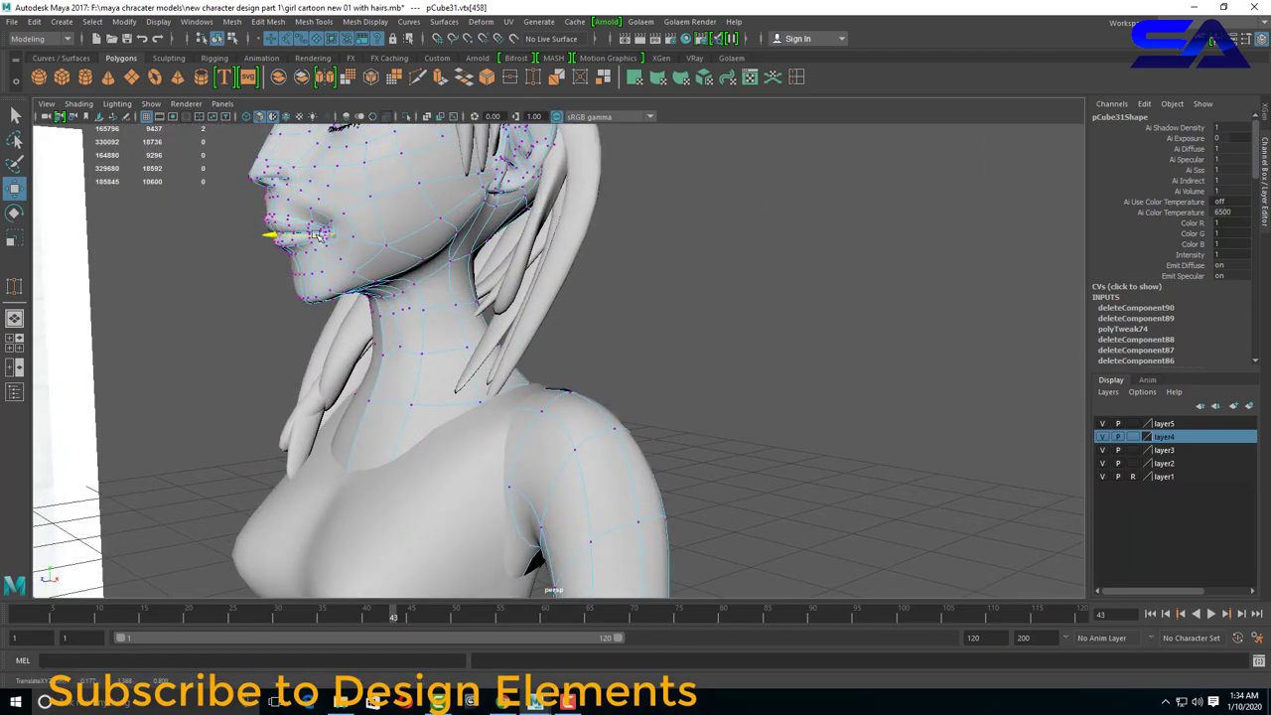
left_click(335, 236)
mouse_move(335, 235)
left_mouse_down("alt")
mouse_move(395, 229)
mouse_move(305, 324)
mouse_move(288, 204)
left_mouse_up("alt")
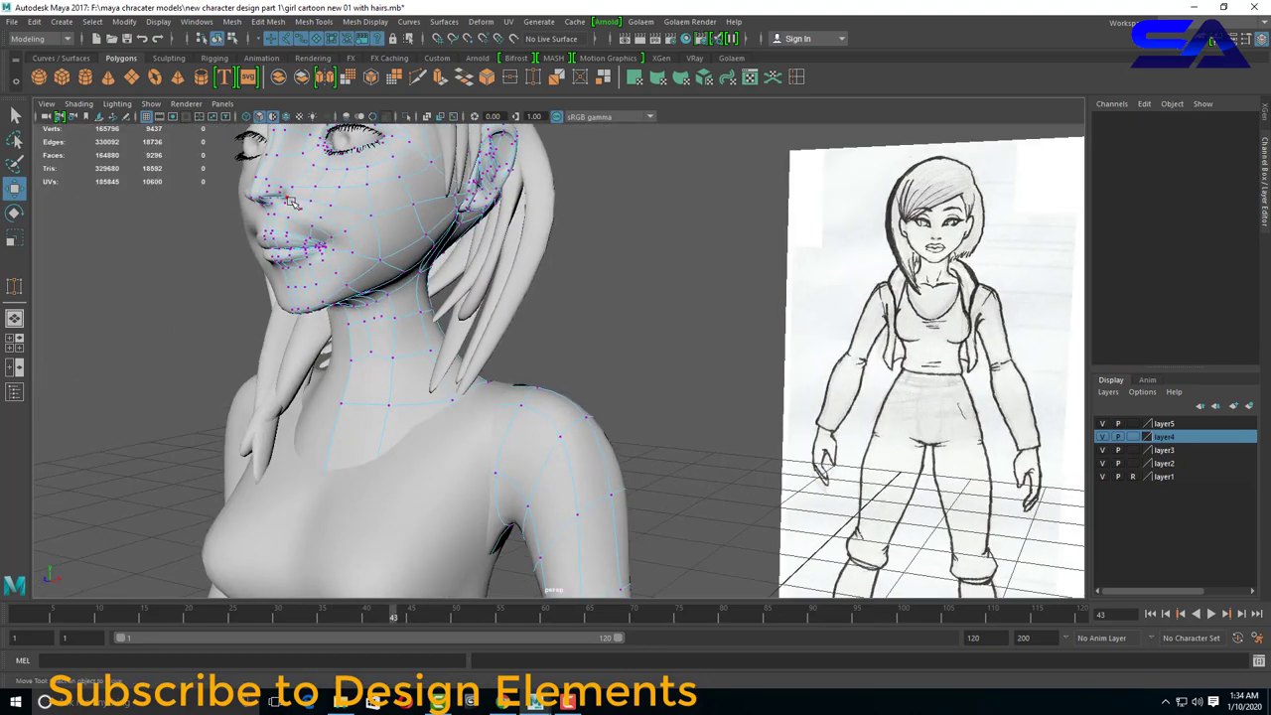
left_click(284, 199)
Undo stray selections, return to Object Mode, and zoom out to a three-quarter view.
scroll(285, 198, "up", 3)
scroll(387, 278, "down", 1)
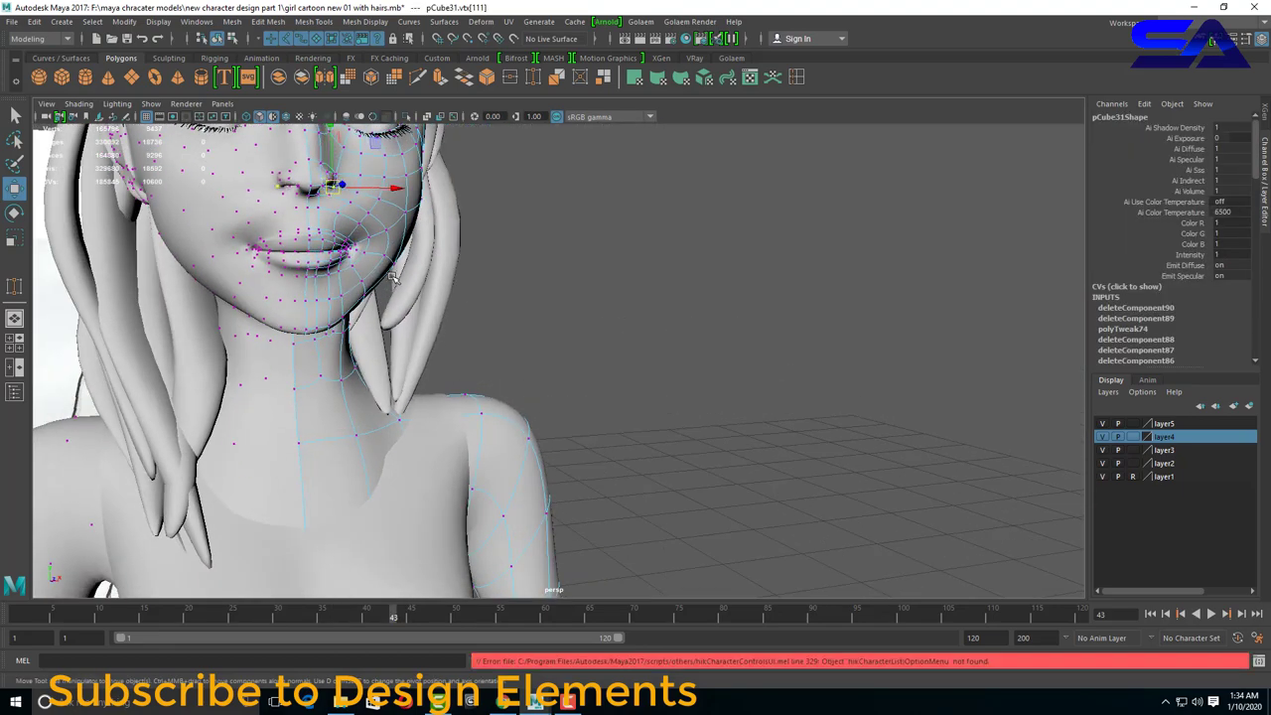
key("ctrl+z")
key("bracketleft")
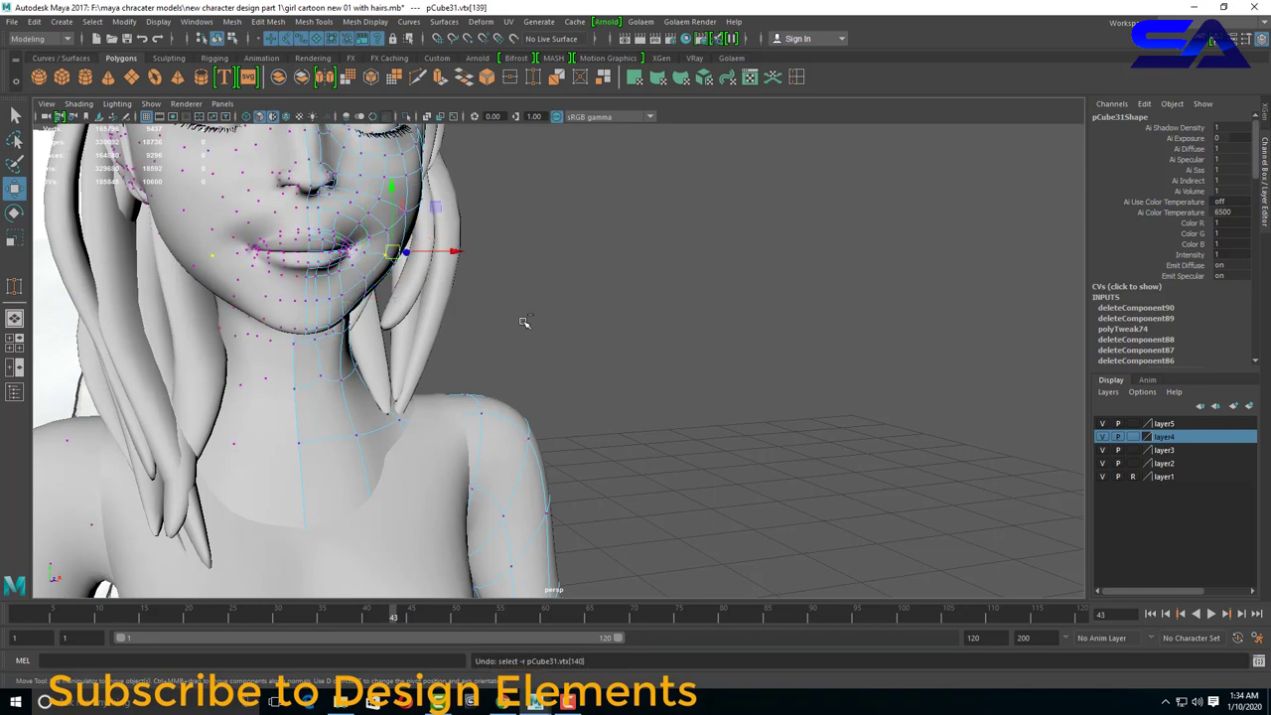
key("bracketright")
key("F8")
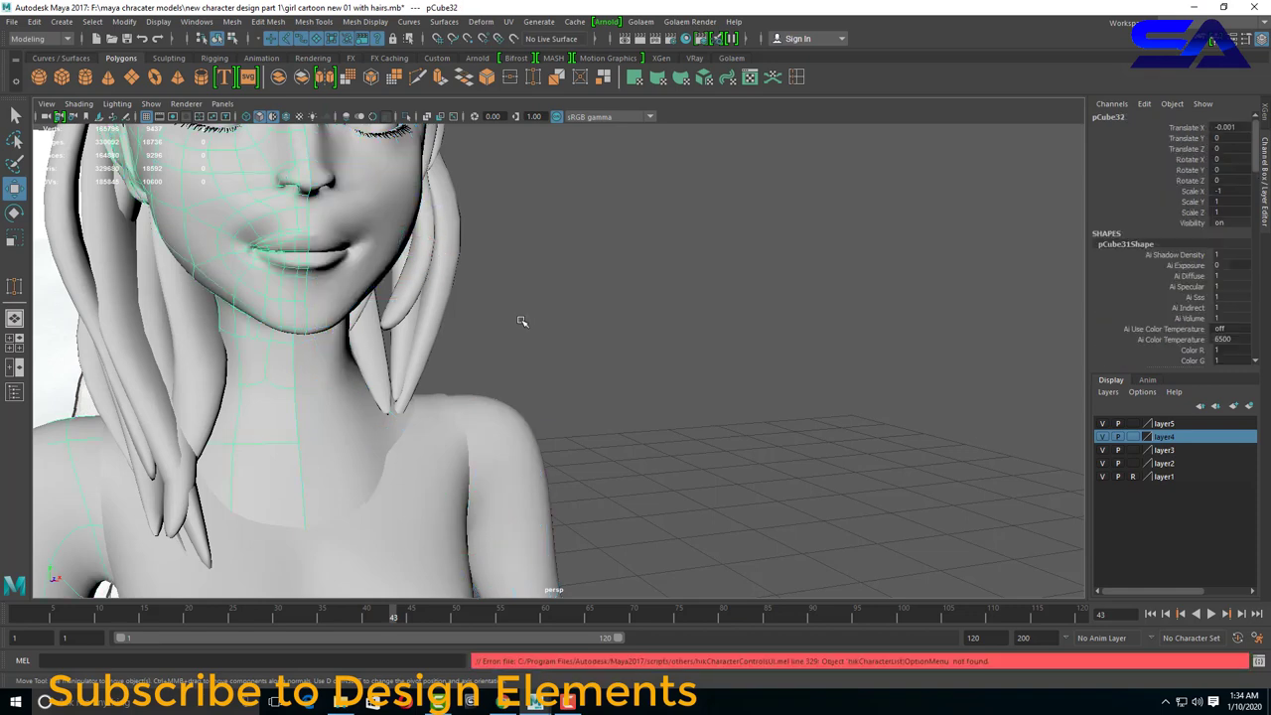
left_click_drag(519, 317, 457, 313, "alt")
scroll(456, 313, "down", 3)
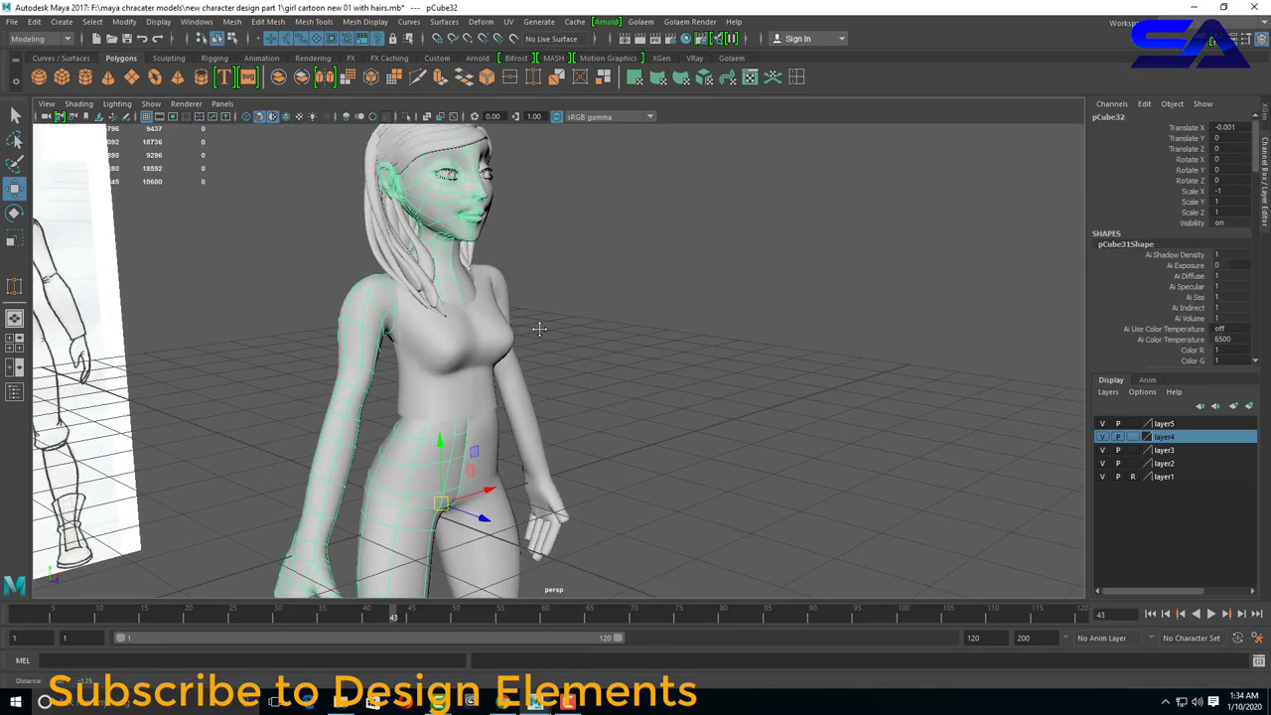
scroll(467, 278, "down", 2)
left_click(417, 249)
left_click(67, 21)
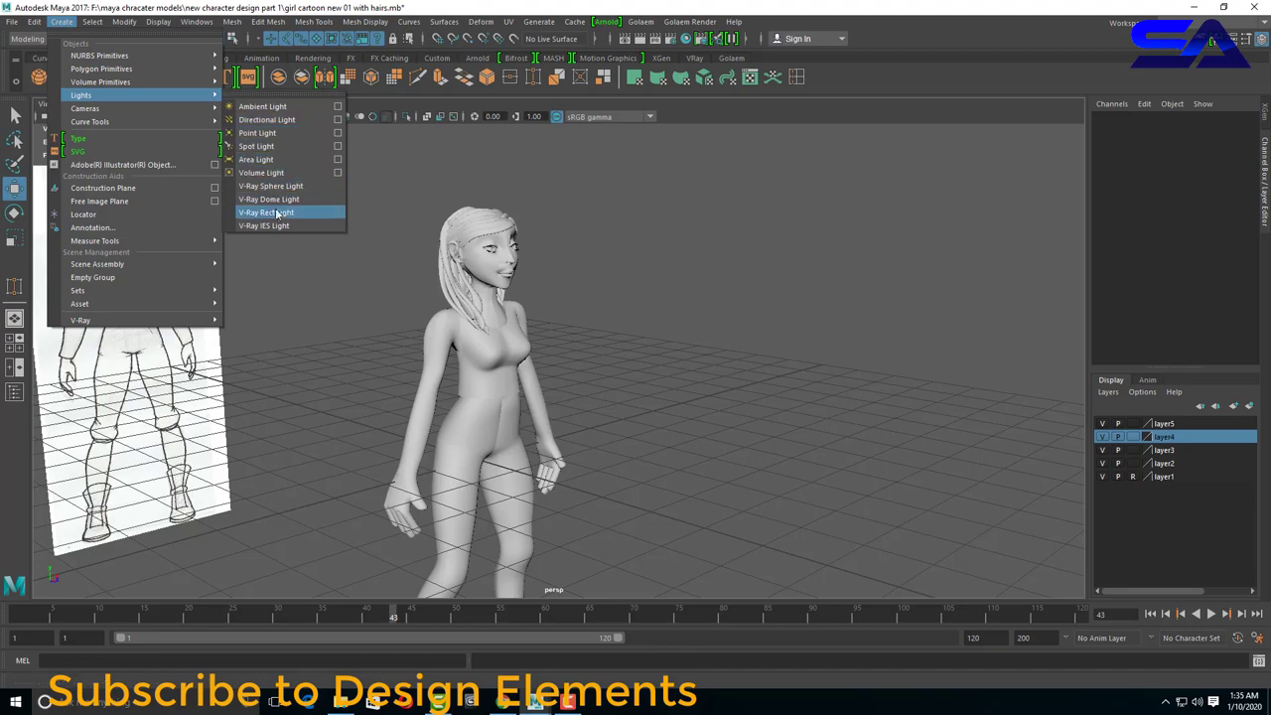
Create a V-Ray Rect Light and move it up and out in front of the girl.
left_click(280, 214)
left_click_drag(701, 369, 635, 377, "alt")
mouse_move(526, 437)
left_mouse_down()
mouse_move(646, 460)
mouse_move(592, 290)
mouse_move(656, 426)
mouse_move(678, 411)
left_mouse_up()
scroll(610, 347, "up", 3)
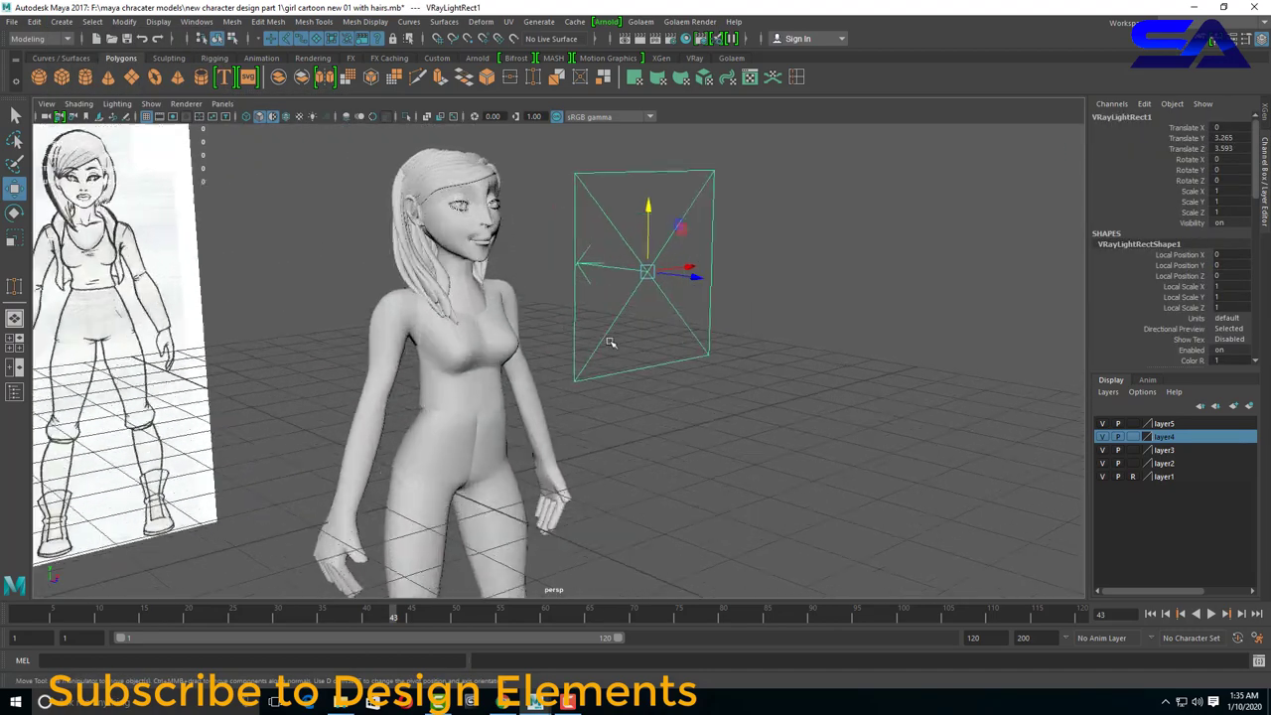
scroll(549, 449, "up", 2)
mouse_move(549, 449)
left_mouse_down("alt")
mouse_move(653, 397)
mouse_move(619, 391)
left_mouse_up("alt")
left_click_drag(742, 330, 800, 323)
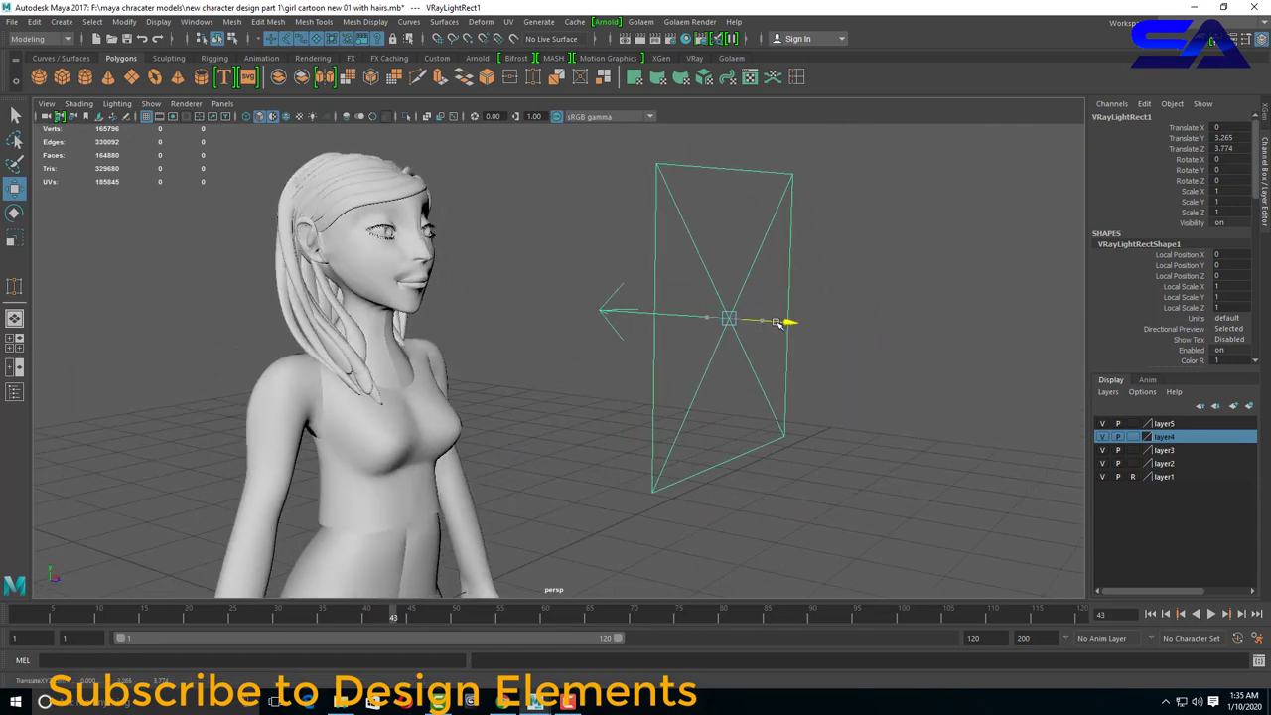
left_click_drag(743, 278, 743, 253)
mouse_move(743, 253)
left_mouse_down("alt")
mouse_move(590, 383)
mouse_move(679, 388)
left_mouse_up("alt")
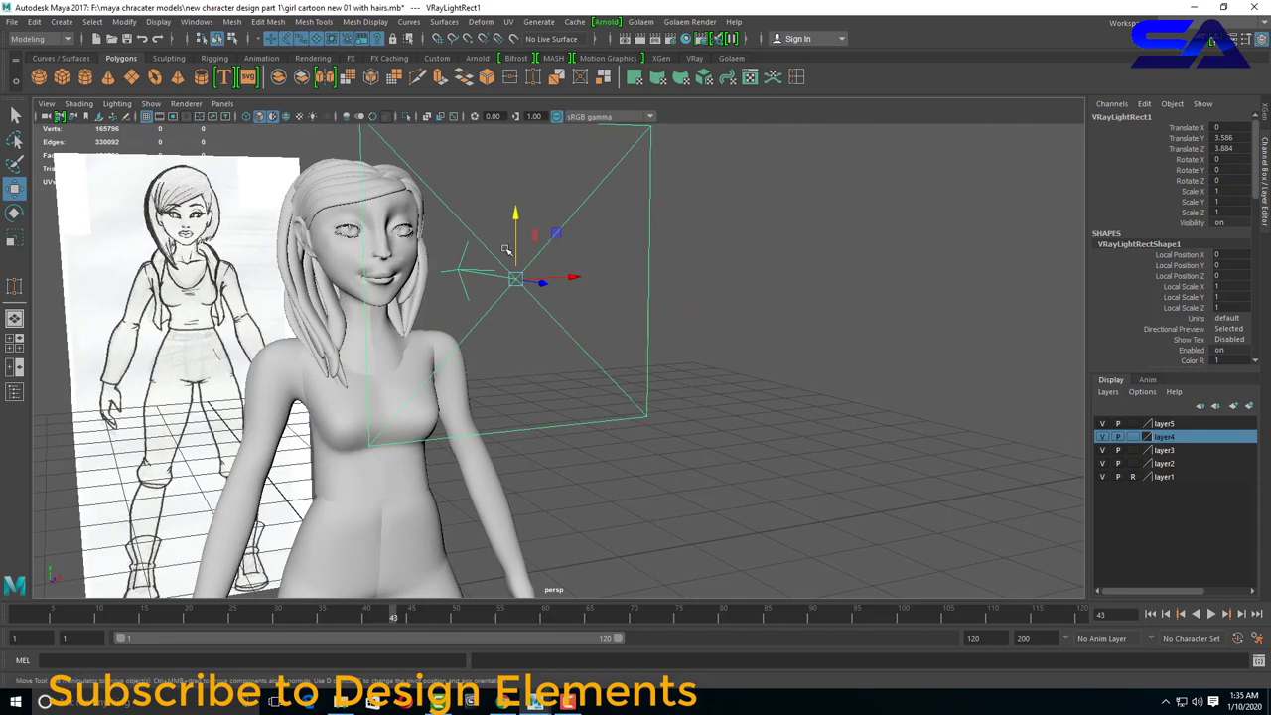
Review the rect light's Options in the Attribute Editor, then render in V-Ray.
key("ctrl+a")
left_click_drag(828, 369, 825, 239)
scroll(796, 463, "down", 2)
scroll(792, 463, "down", 2)
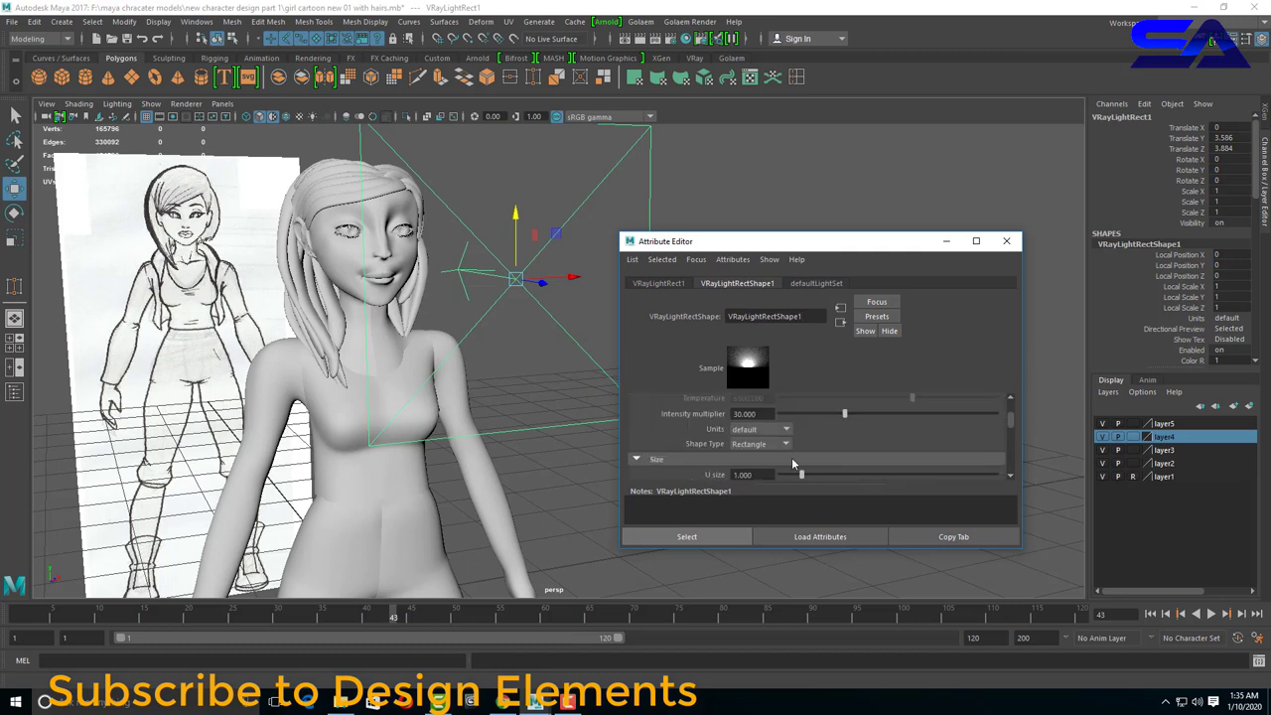
scroll(792, 463, "down", 2)
scroll(792, 463, "down", 2)
left_click(775, 443)
scroll(759, 442, "down", 2)
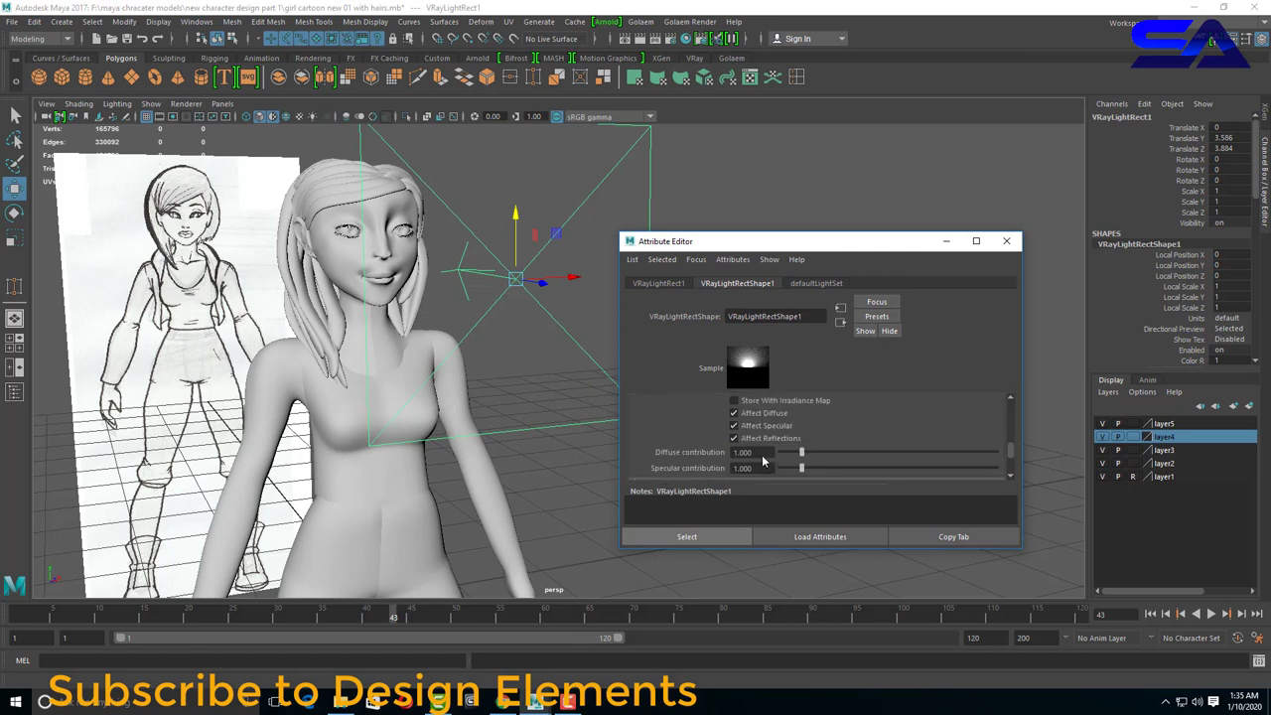
scroll(750, 429, "down", 1)
left_click(1006, 242)
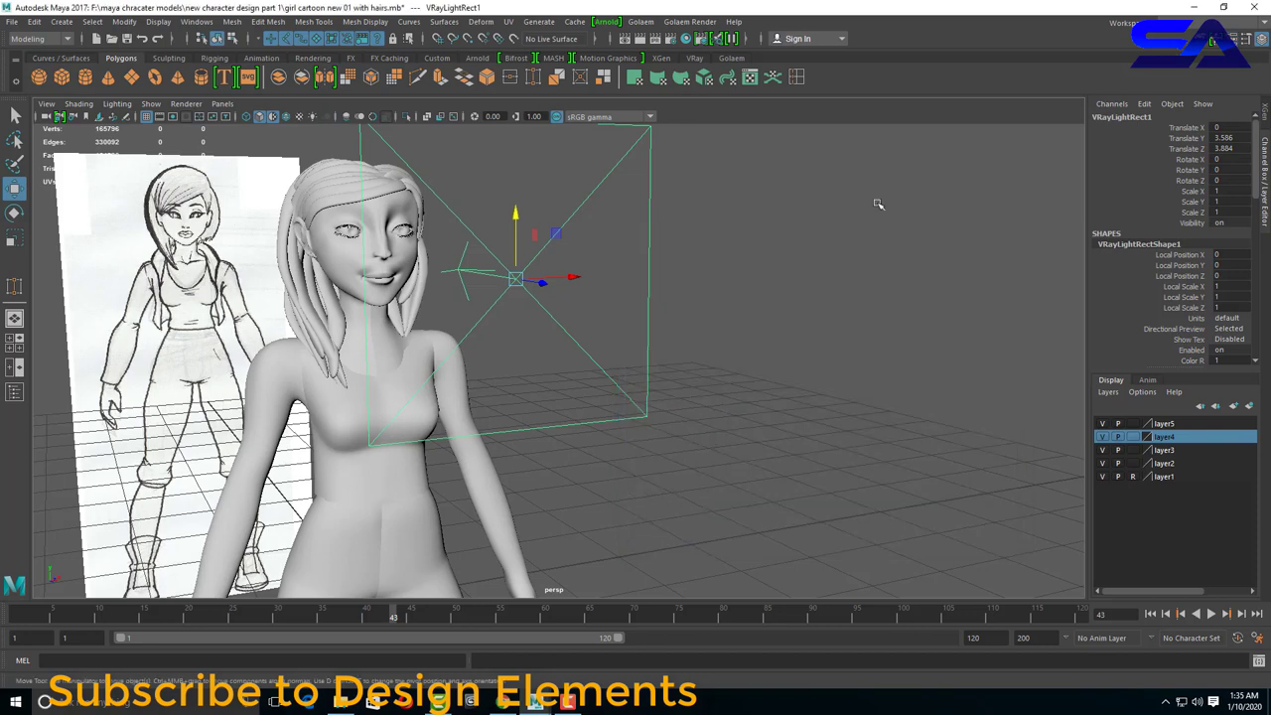
left_click(658, 39)
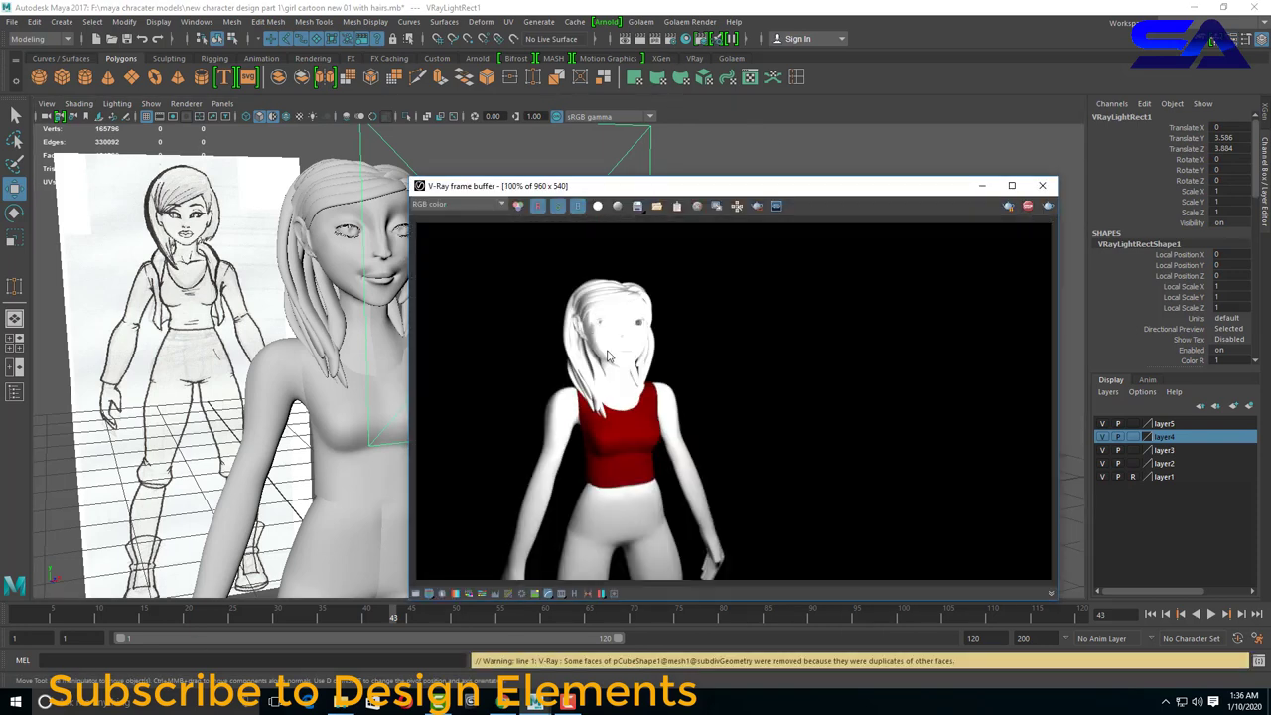
Move VRayLightRect1 forward to Z 4.891 and lower its intensity multiplier to 3.75.
left_click(1040, 187)
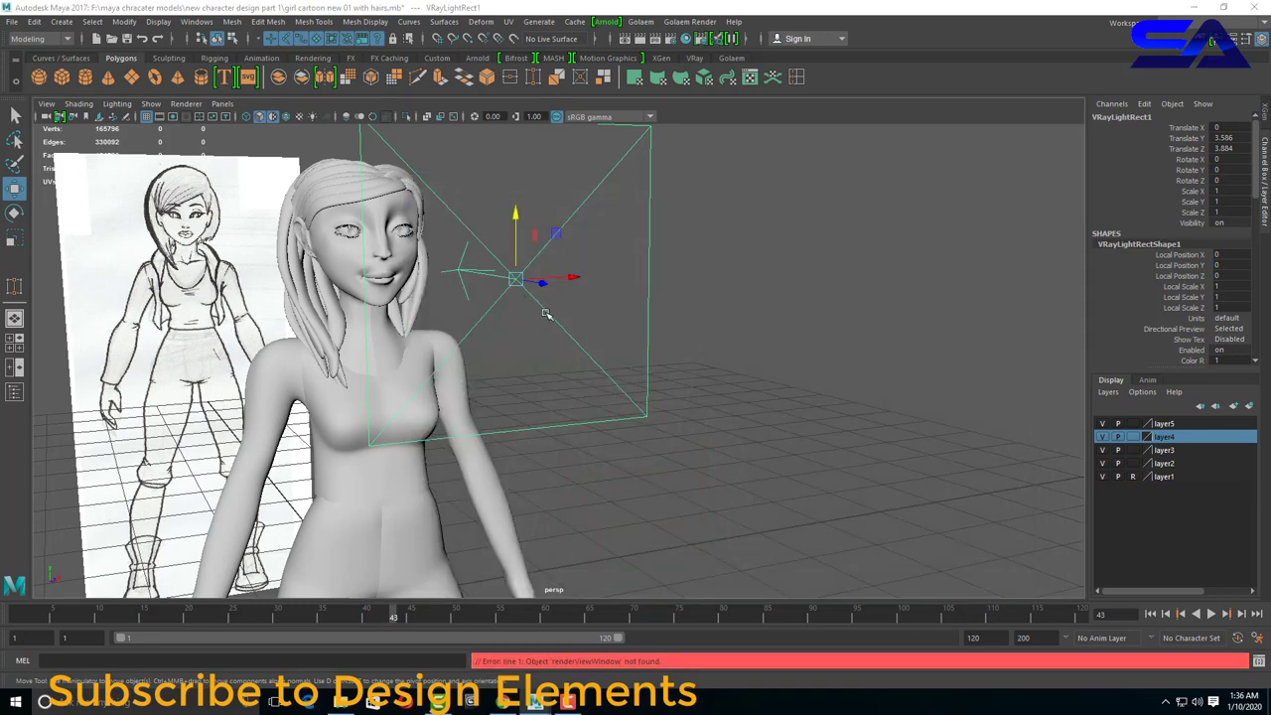
mouse_move(546, 314)
left_mouse_down("alt")
mouse_move(732, 327)
mouse_move(865, 314)
left_mouse_up("alt")
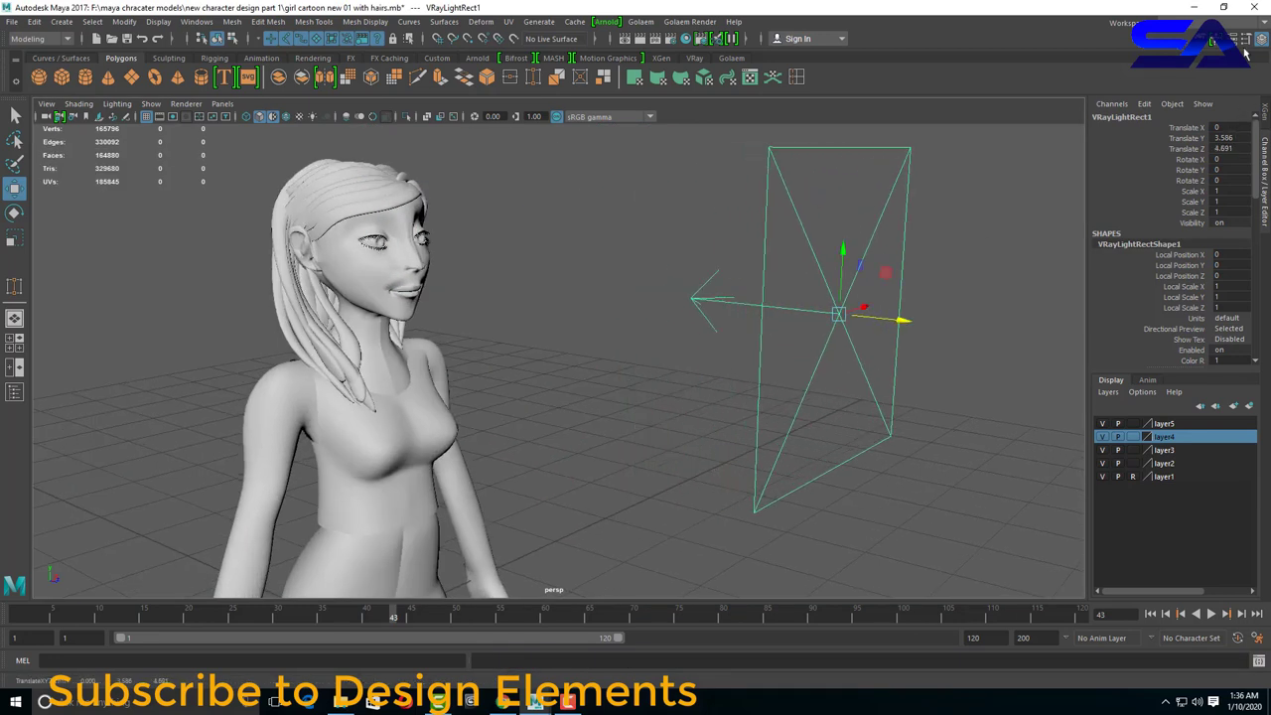
key("ctrl+a")
scroll(803, 439, "down", 2)
scroll(785, 450, "down", 2)
scroll(813, 469, "down", 2)
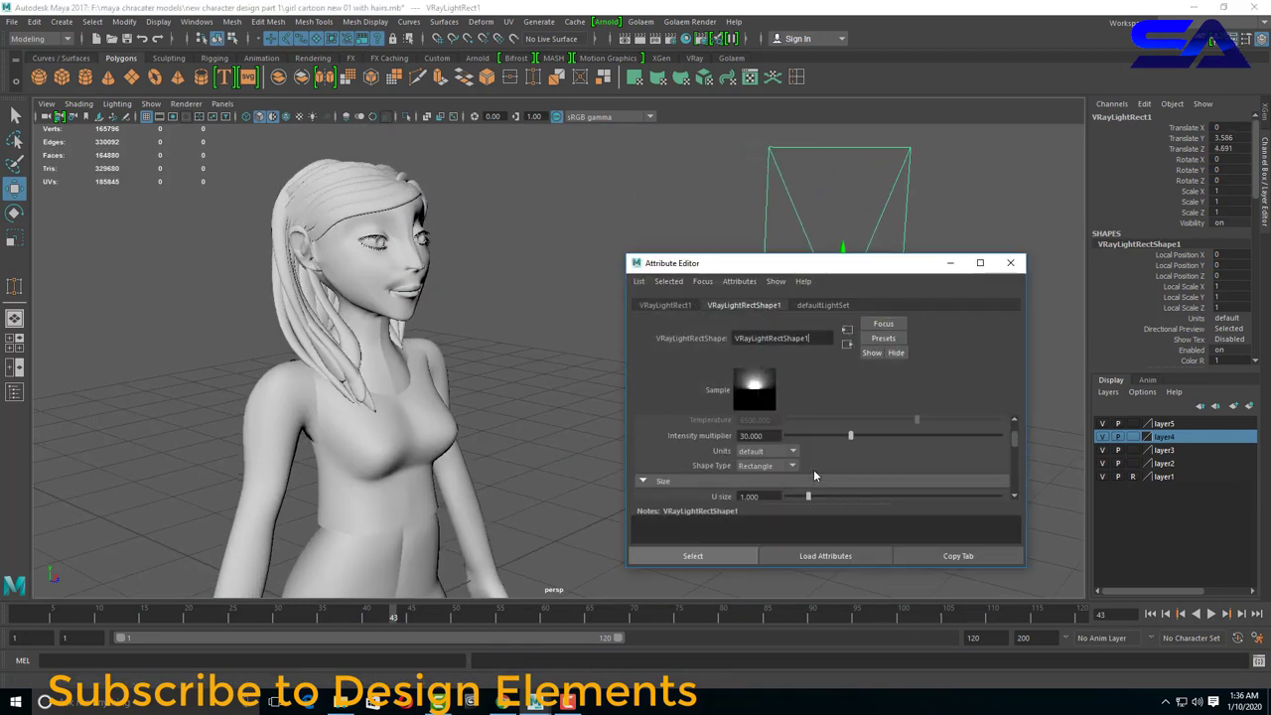
left_click_drag(850, 435, 803, 437)
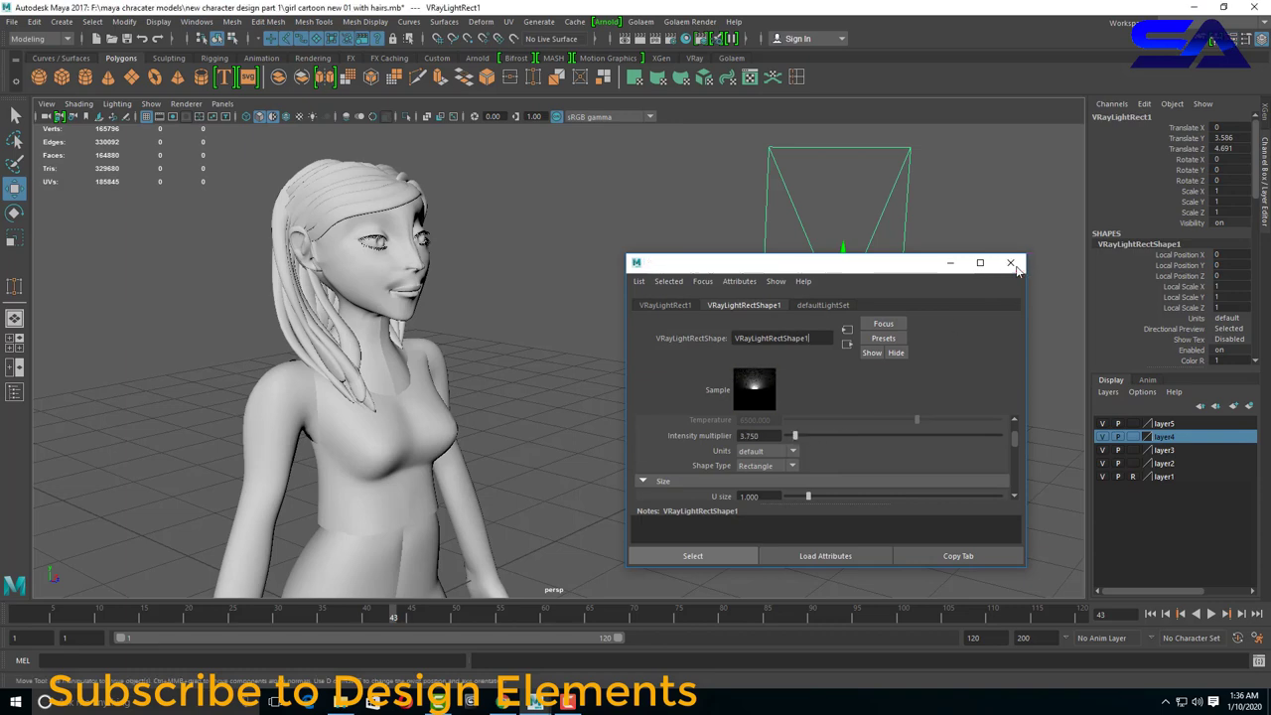
left_click(1010, 263)
left_click(383, 211)
left_click_drag(328, 168, 434, 167, "alt")
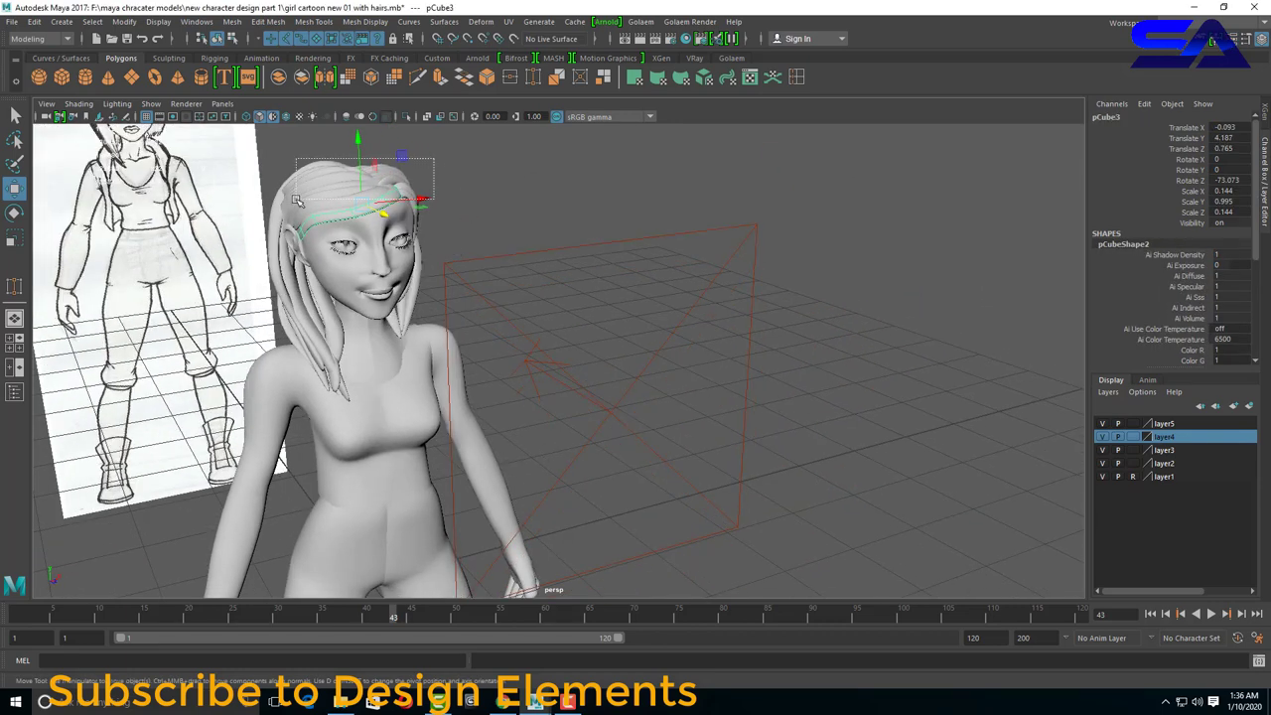
Select the headband piece on the head, deselecting the body and face.
left_click_drag(296, 199, 459, 273)
left_click(438, 395, "ctrl")
left_click(377, 288, "ctrl")
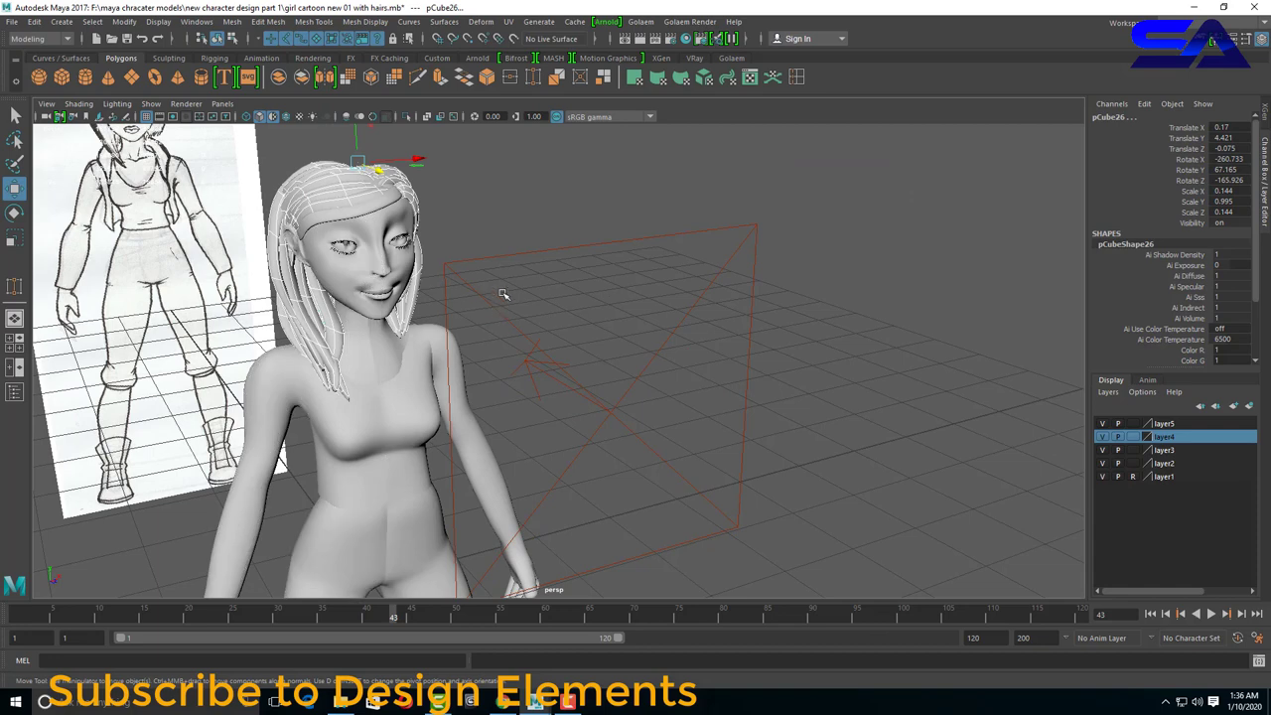
mouse_move(377, 288)
left_mouse_down("alt")
mouse_move(497, 298)
mouse_move(464, 390)
mouse_move(417, 388)
left_mouse_up("alt")
scroll(425, 250, "up", 3)
left_click(423, 251)
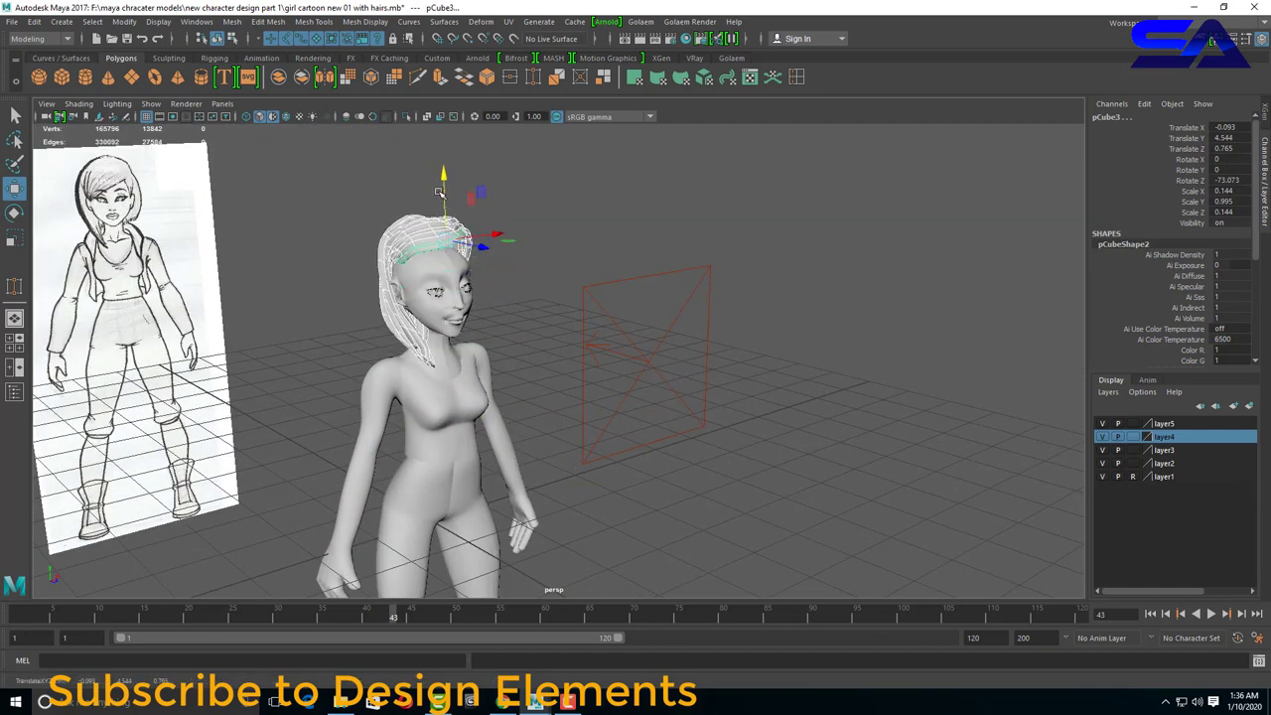
Assign a new near-black red Lambert material and rename it hairs.
right_click(413, 256)
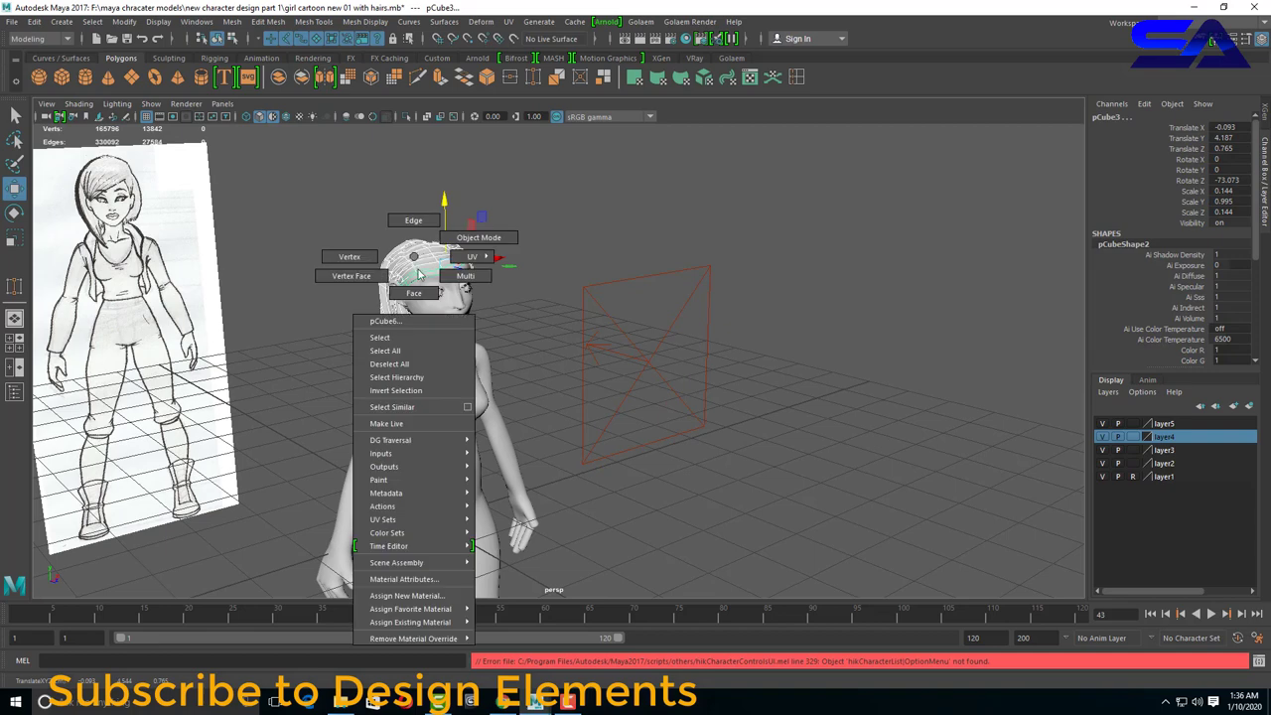
left_click(407, 595)
left_click(523, 538)
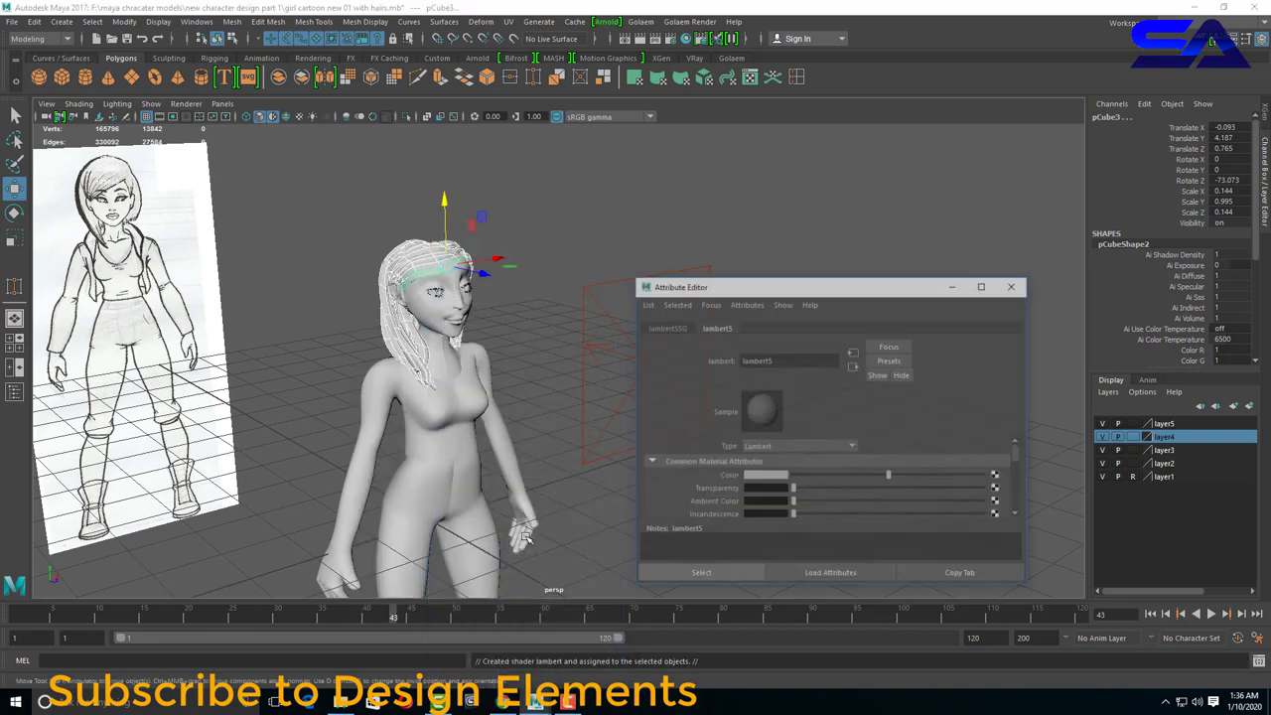
left_click(771, 472)
left_click(730, 463)
left_click_drag(755, 539, 711, 541)
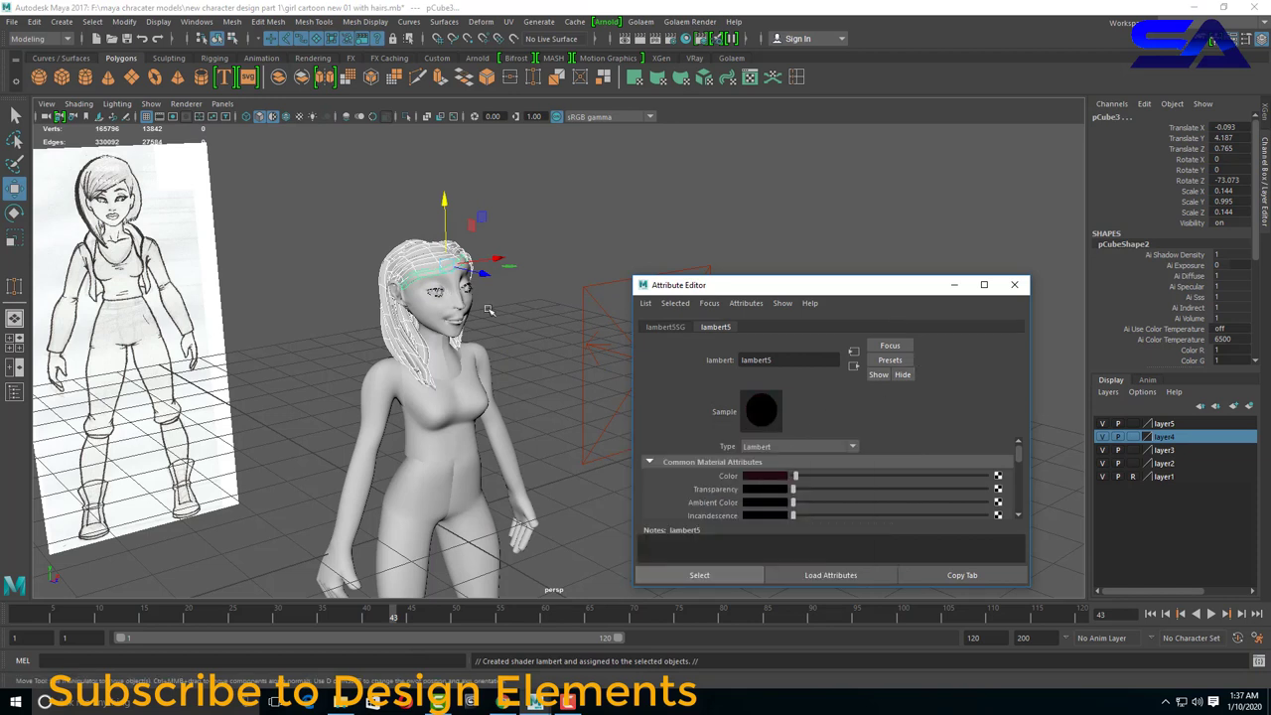
left_click(792, 360)
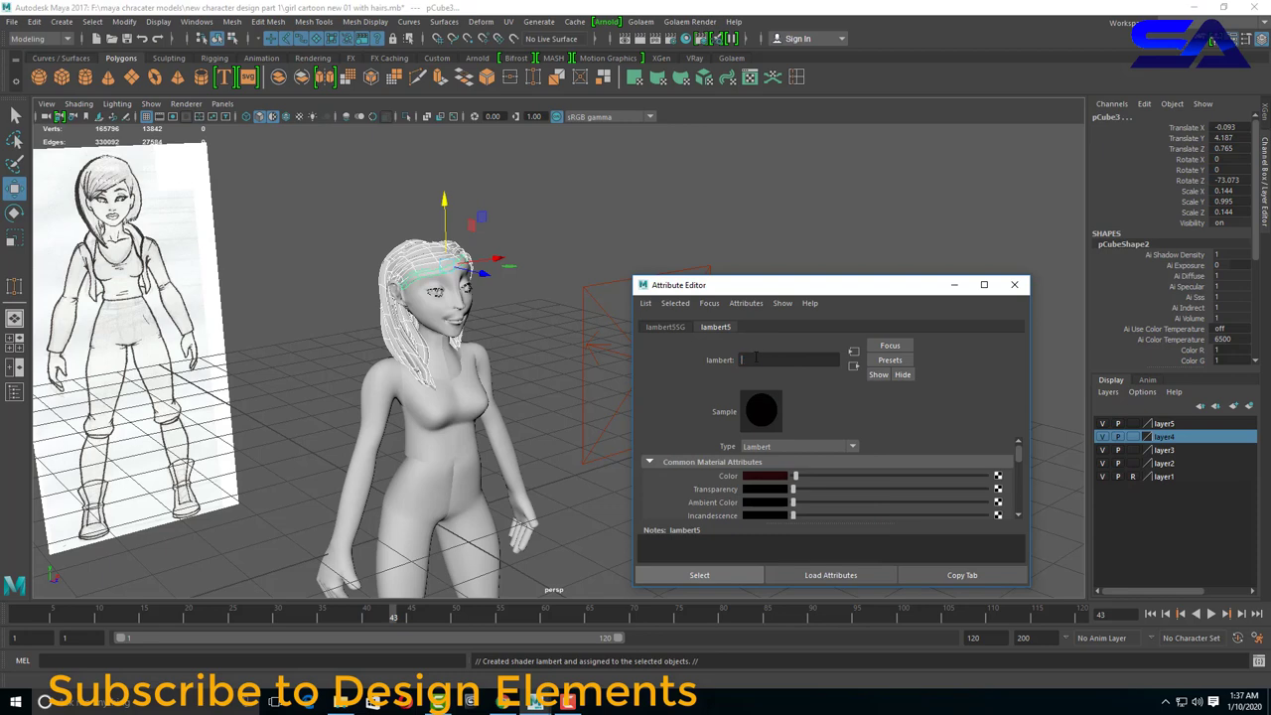
type("hairs")
left_click(1014, 285)
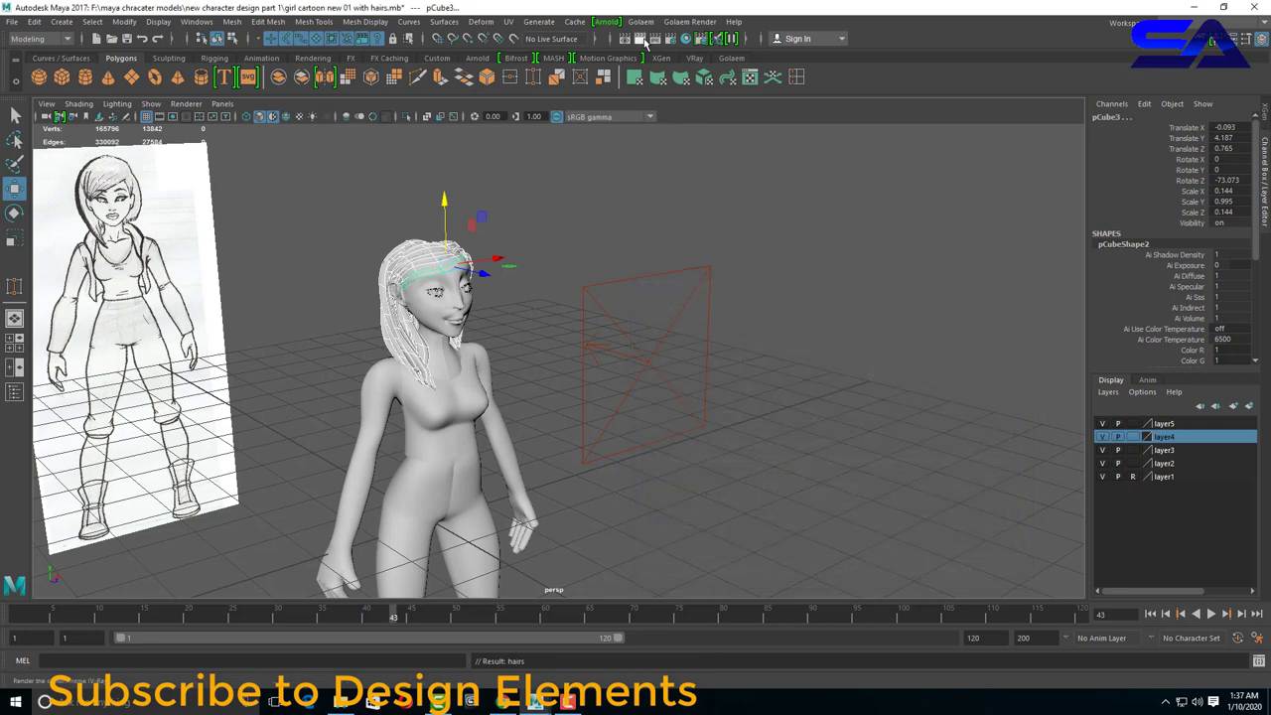
Check the hairs material in a V-Ray render.
left_click(645, 37)
scroll(725, 367, "up", 3)
scroll(725, 367, "up", 2)
scroll(713, 368, "up", 1)
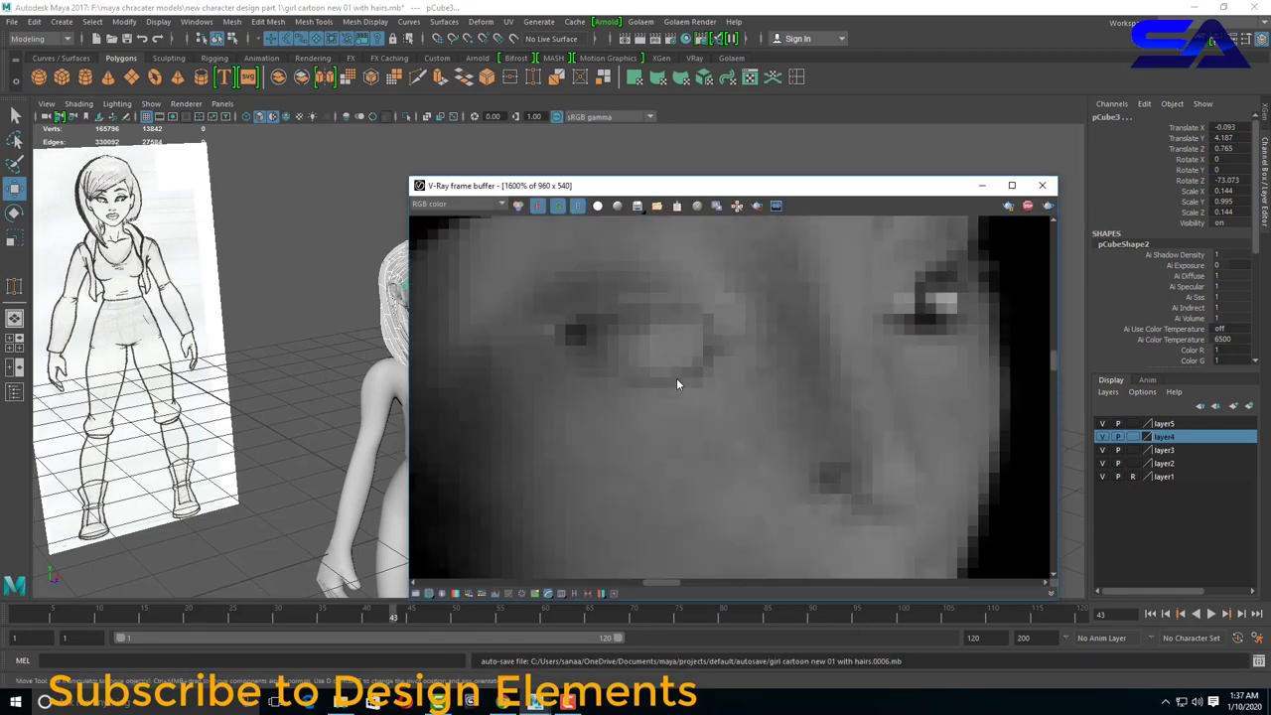
scroll(680, 380, "down", 2)
scroll(743, 437, "down", 1)
scroll(745, 440, "up", 2)
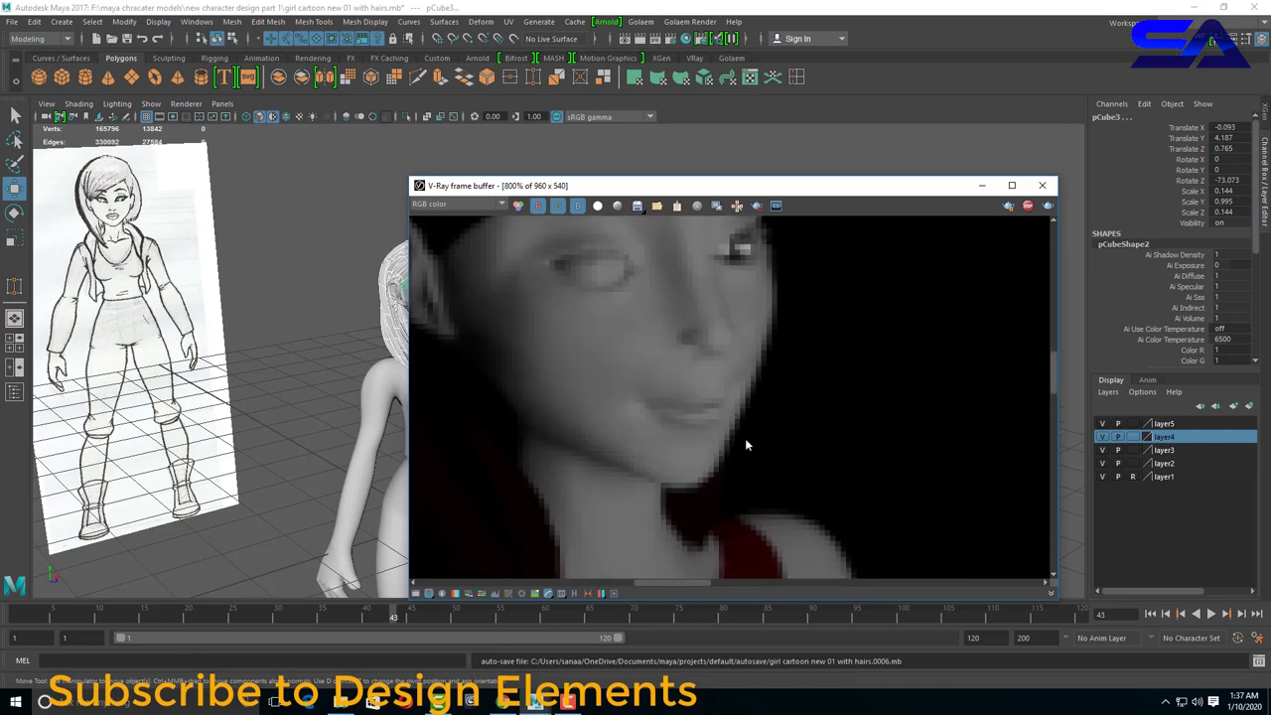
scroll(752, 423, "down", 1)
left_click(1042, 188)
Select and frame the VRayLightRect1 light and show its attributes.
left_click(622, 357)
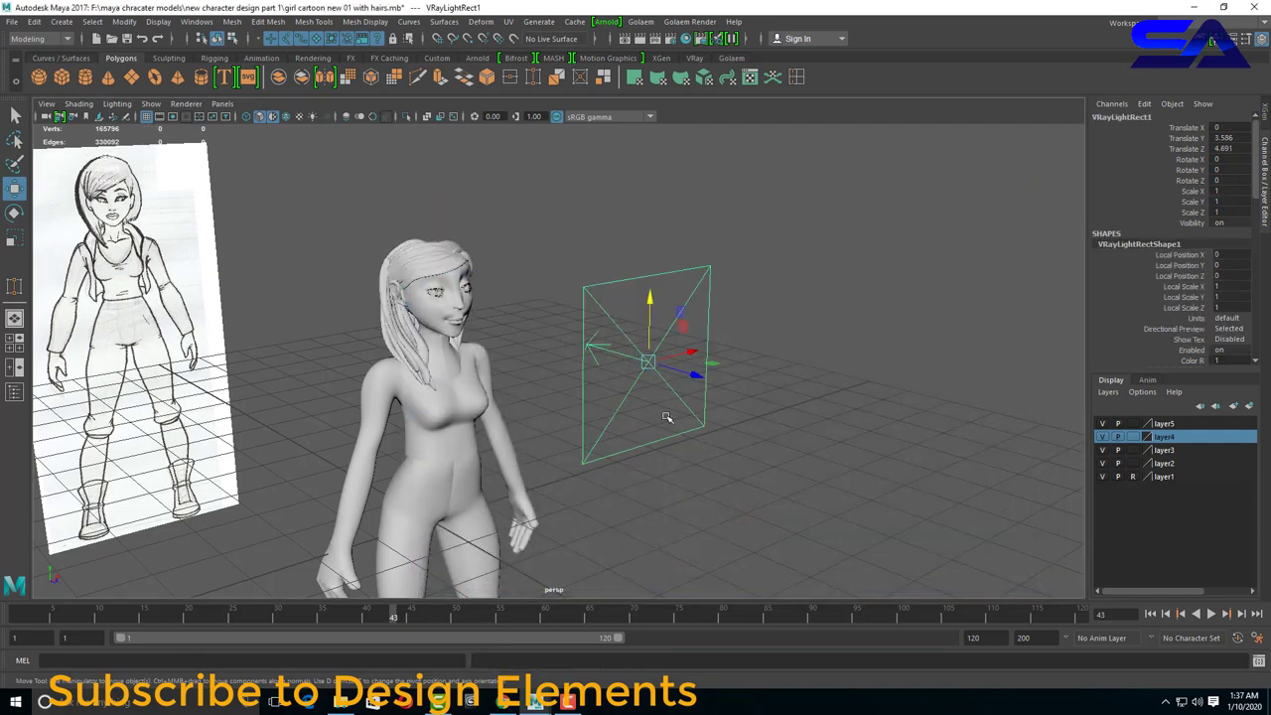
key("f")
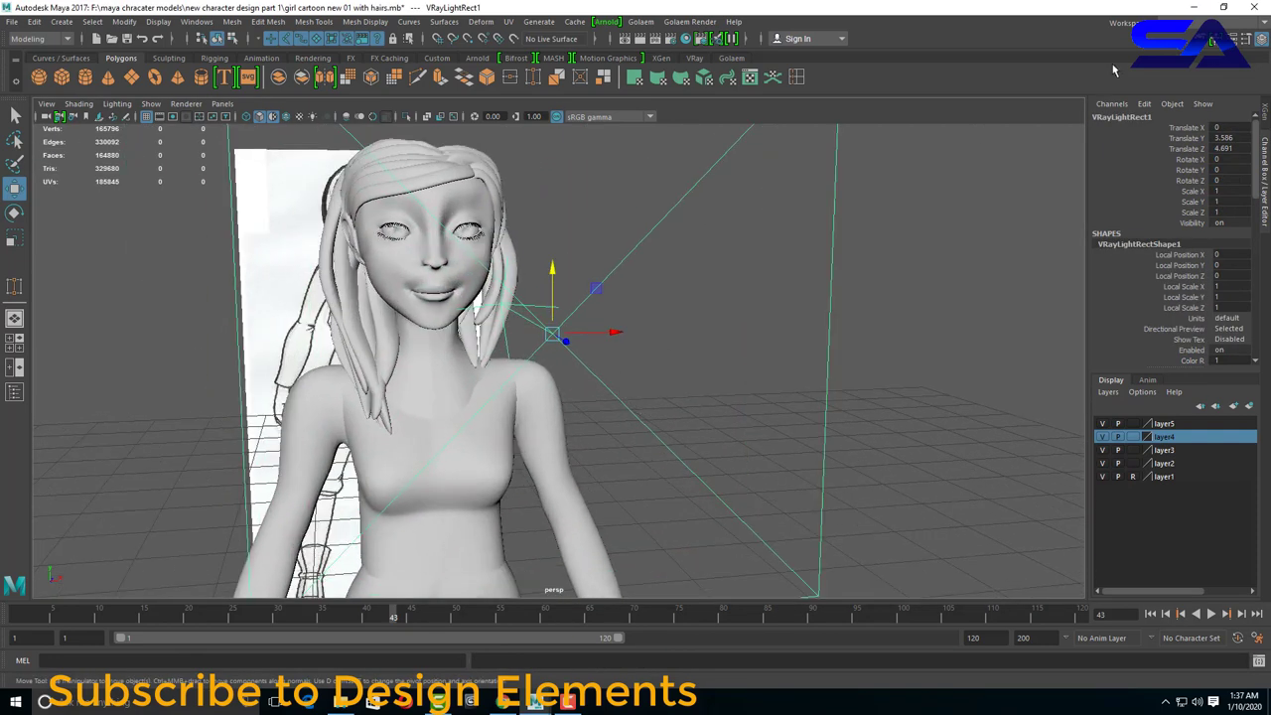
left_click(1245, 39)
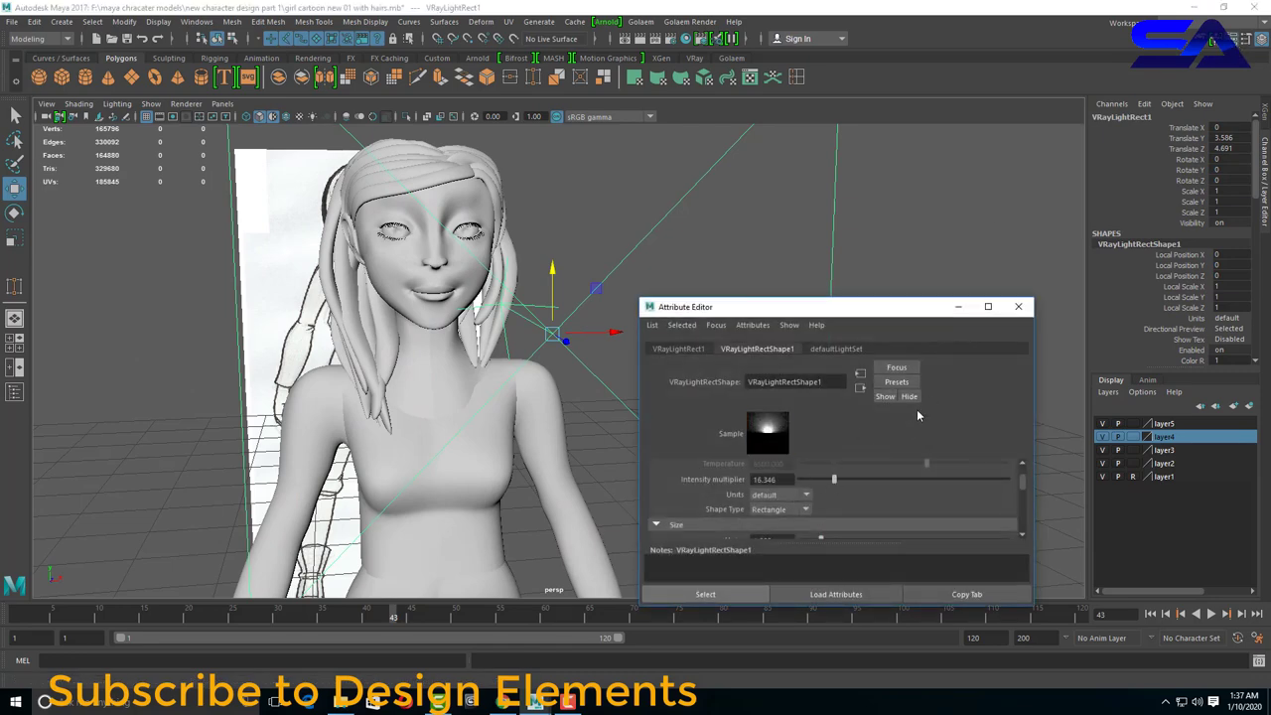
Render in V-Ray, zoom in on the eyes and dark red hair, then close both windows.
left_click(701, 38)
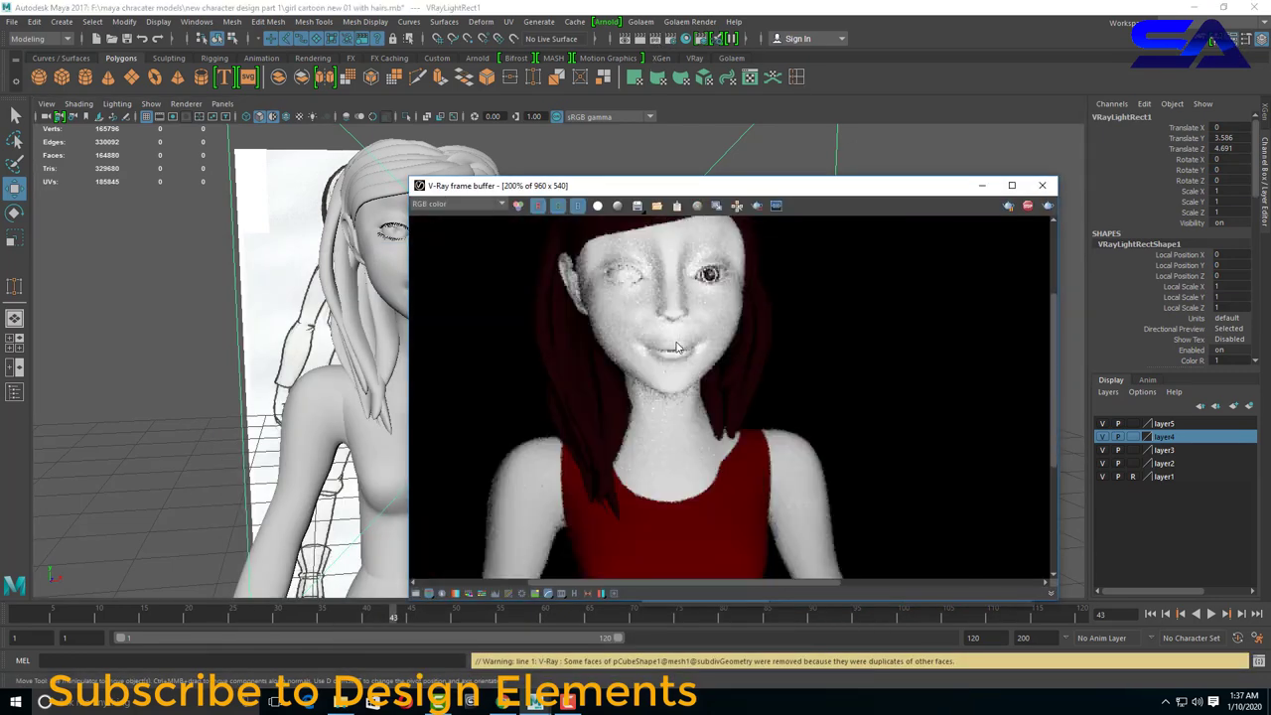
scroll(715, 282, "up", 2)
scroll(717, 283, "down", 1)
scroll(738, 418, "down", 1)
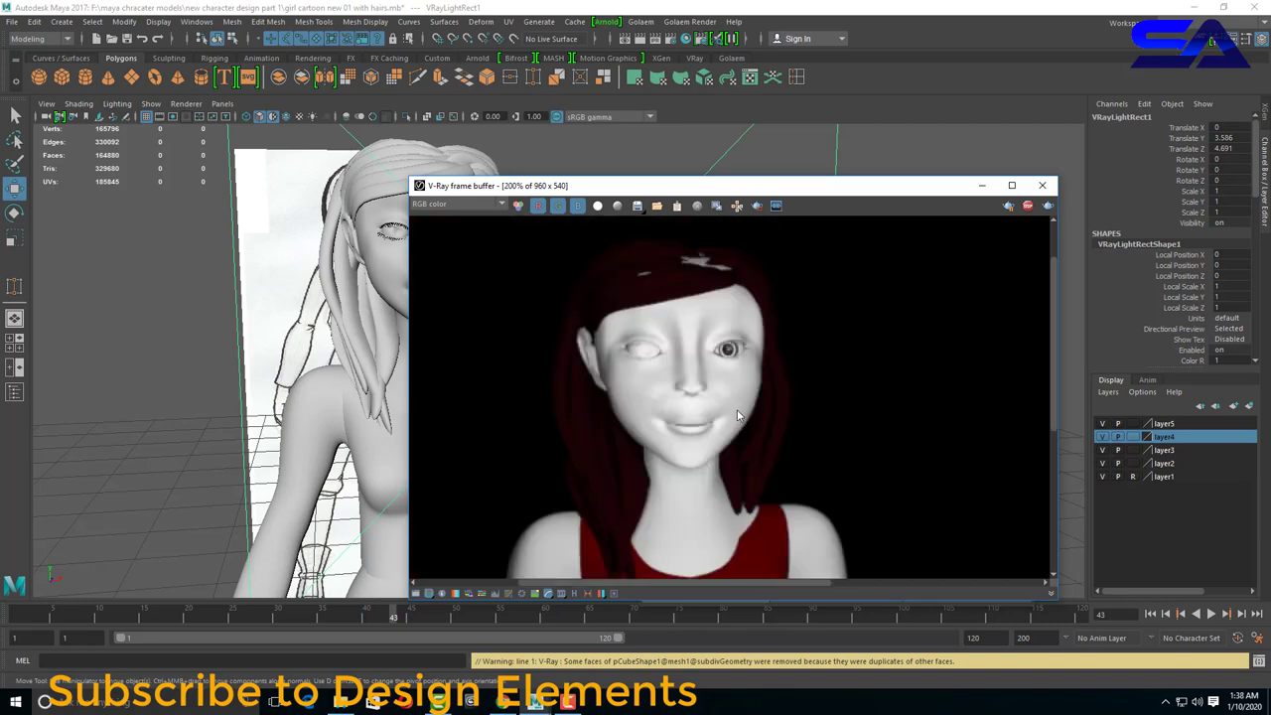
scroll(728, 353, "up", 2)
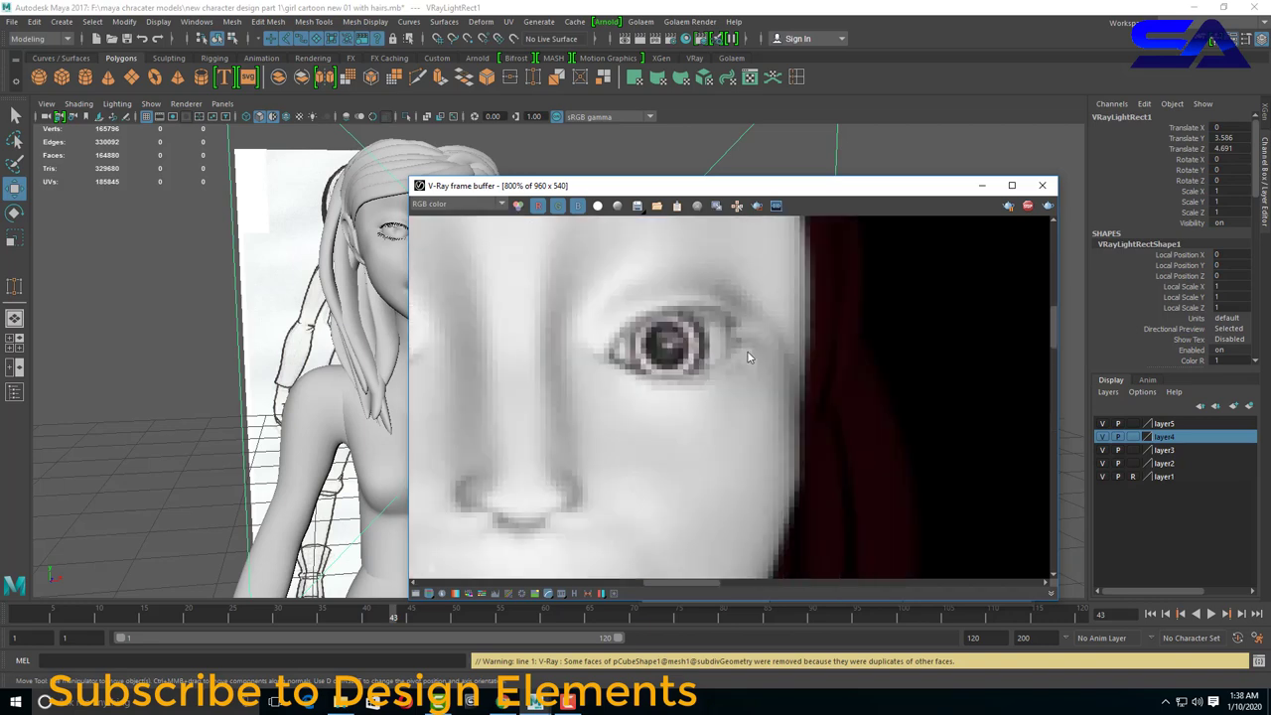
scroll(740, 354, "down", 1)
scroll(725, 358, "down", 1)
scroll(714, 365, "up", 2)
scroll(713, 366, "down", 1)
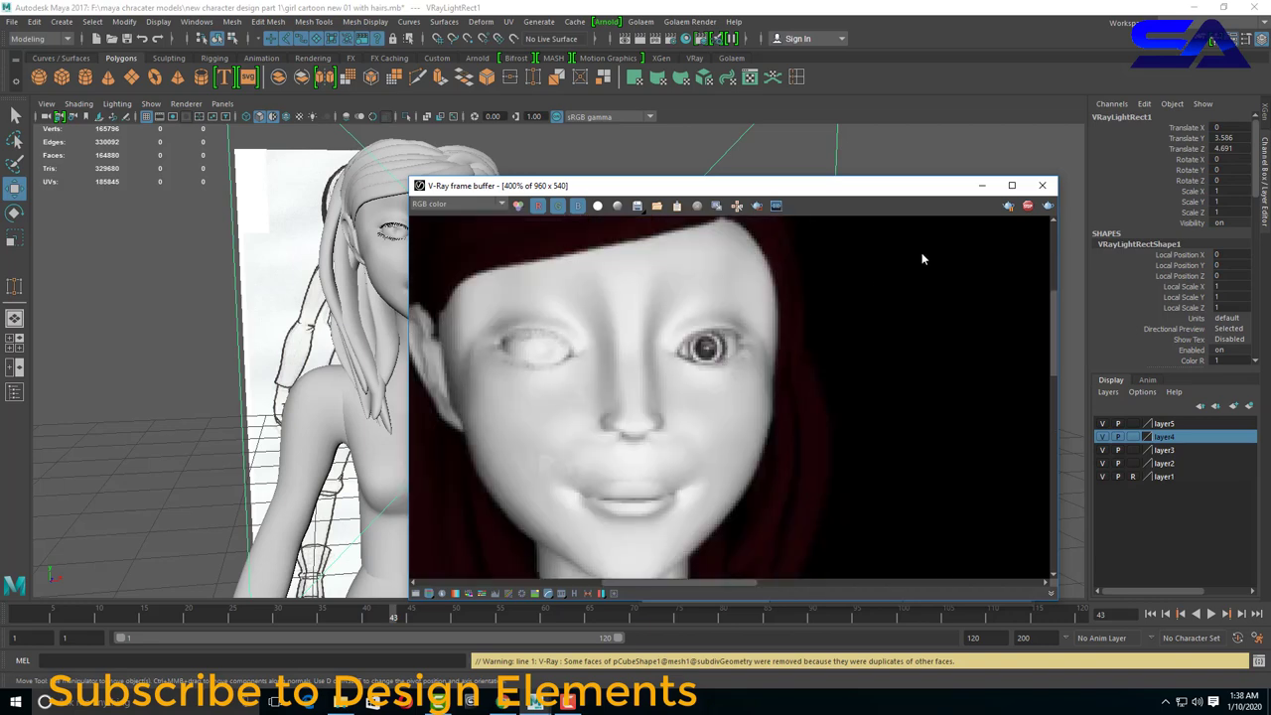
left_click(1041, 188)
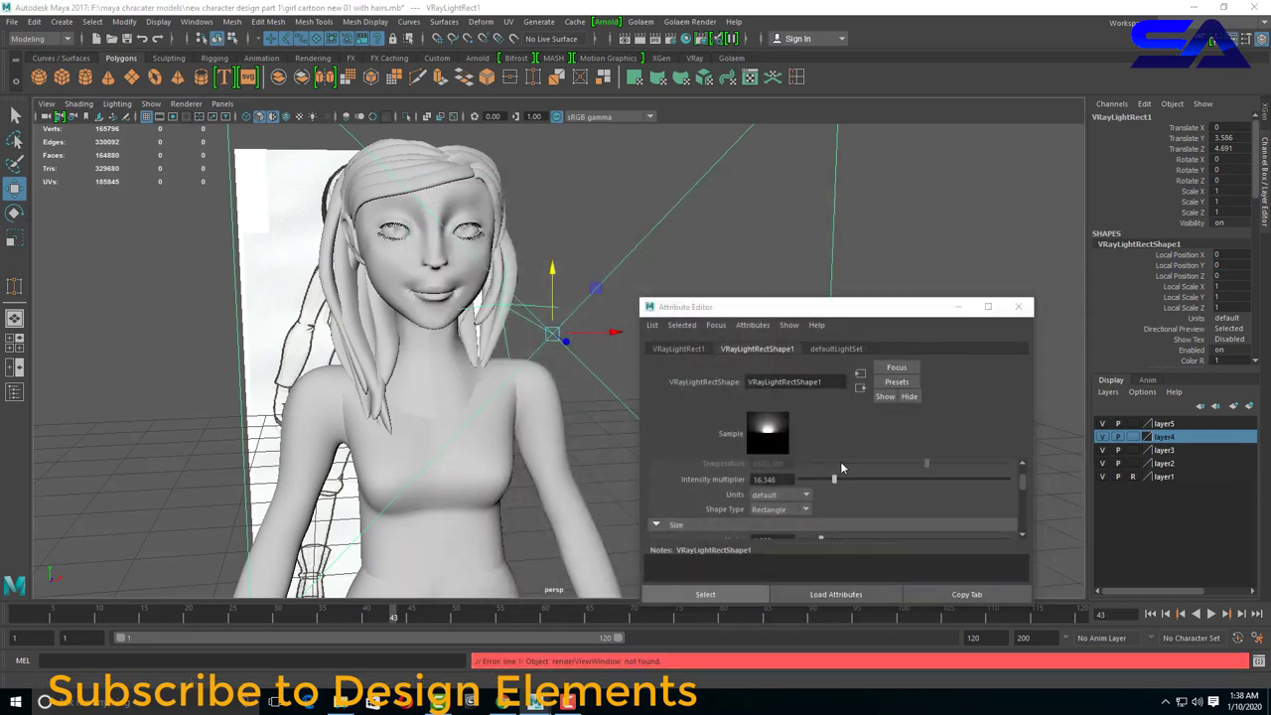
left_click(1021, 301)
left_click(475, 229)
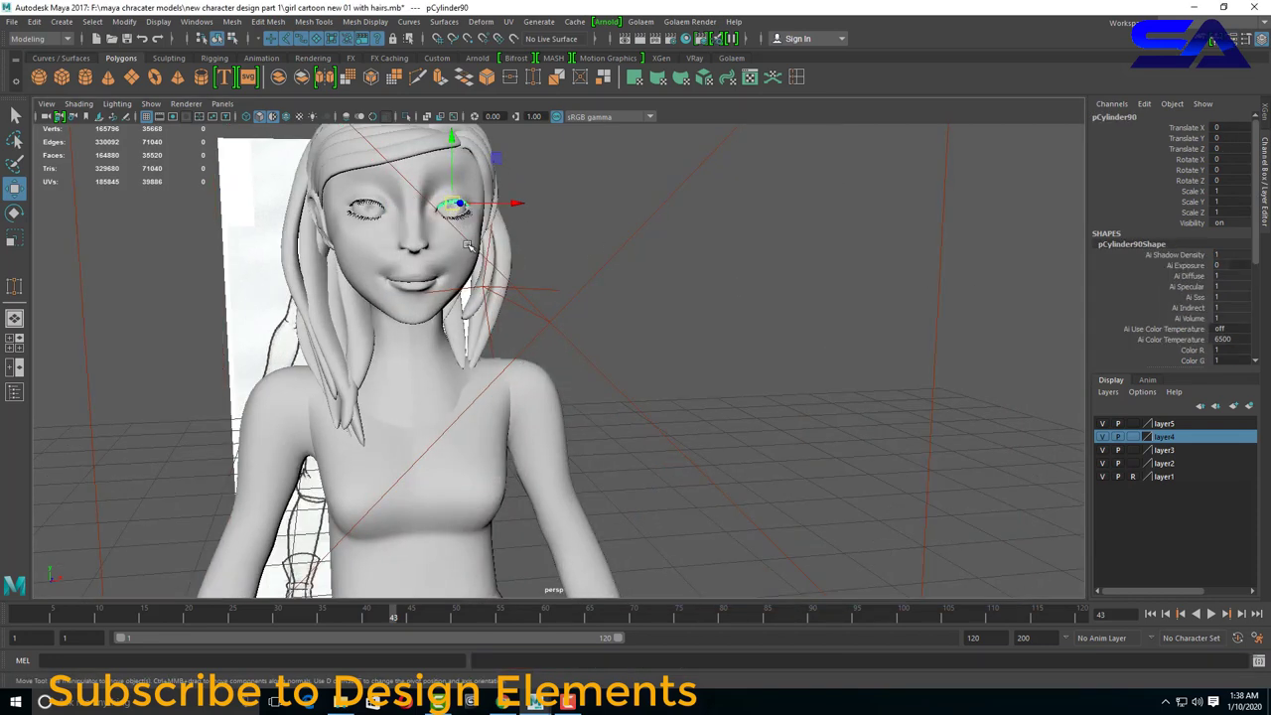
Frame the eyes and select the right eyeball pSphere1.
key("f")
scroll(248, 418, "down", 3)
left_click(95, 433)
left_click_drag(94, 433, 230, 429, "alt")
left_click(366, 424)
left_click(561, 407)
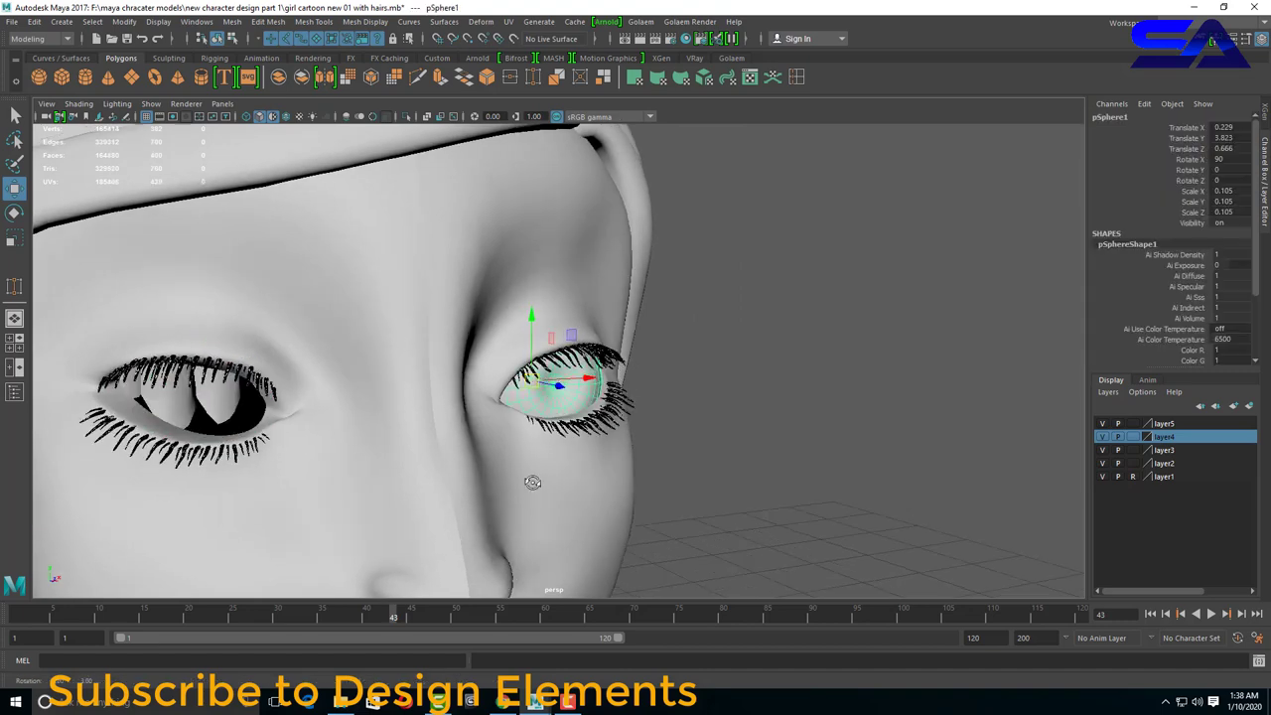
left_click_drag(525, 477, 539, 483, "alt")
Duplicate the eyeball with Scale X -1 and move the copy to Translate X about -0.245.
left_click(40, 26)
left_click(126, 234)
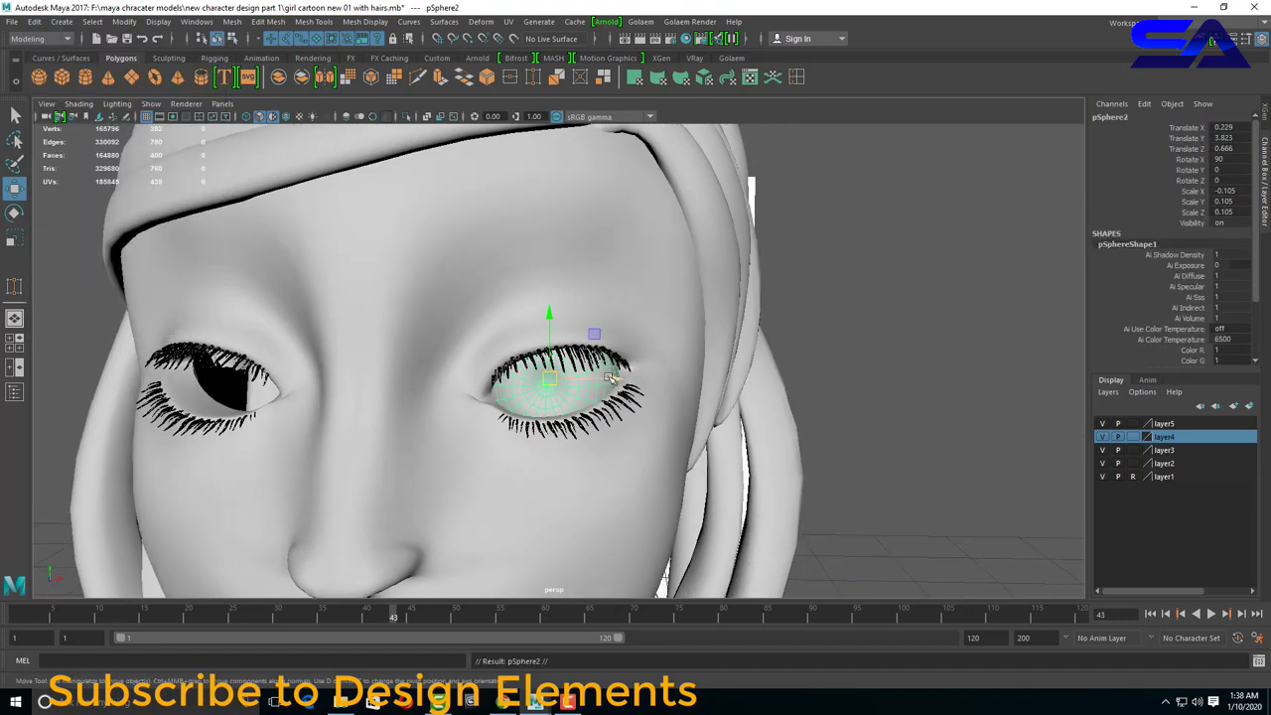
left_click_drag(611, 378, 296, 353)
left_click_drag(282, 429, 321, 417, "alt")
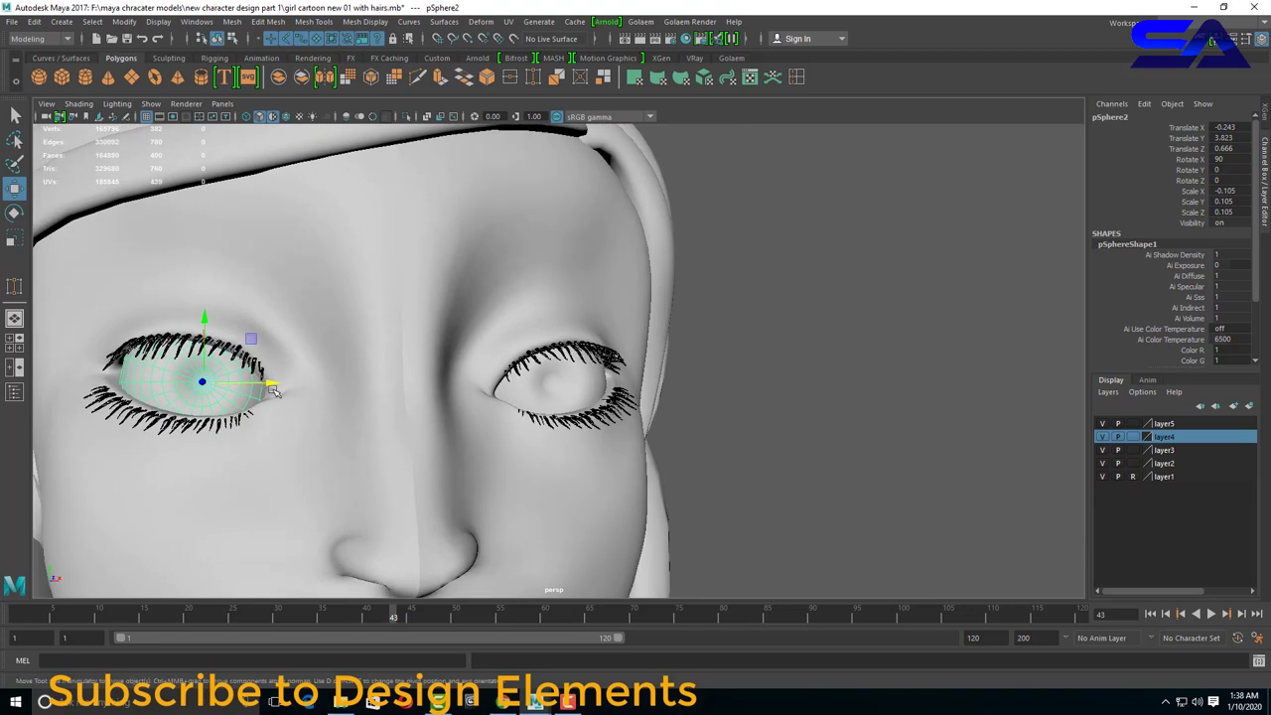
left_click_drag(204, 375, 199, 374)
scroll(400, 314, "down", 3)
left_click_drag(400, 314, 497, 198, "alt")
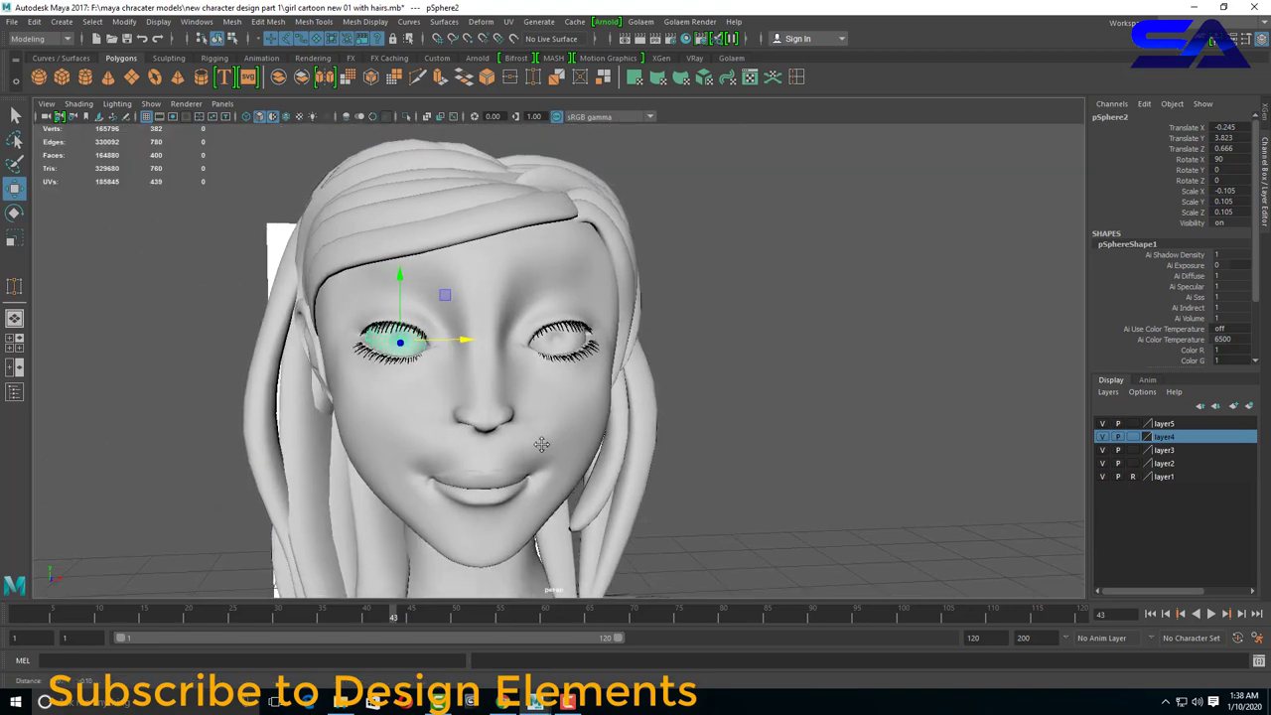
left_click(501, 195)
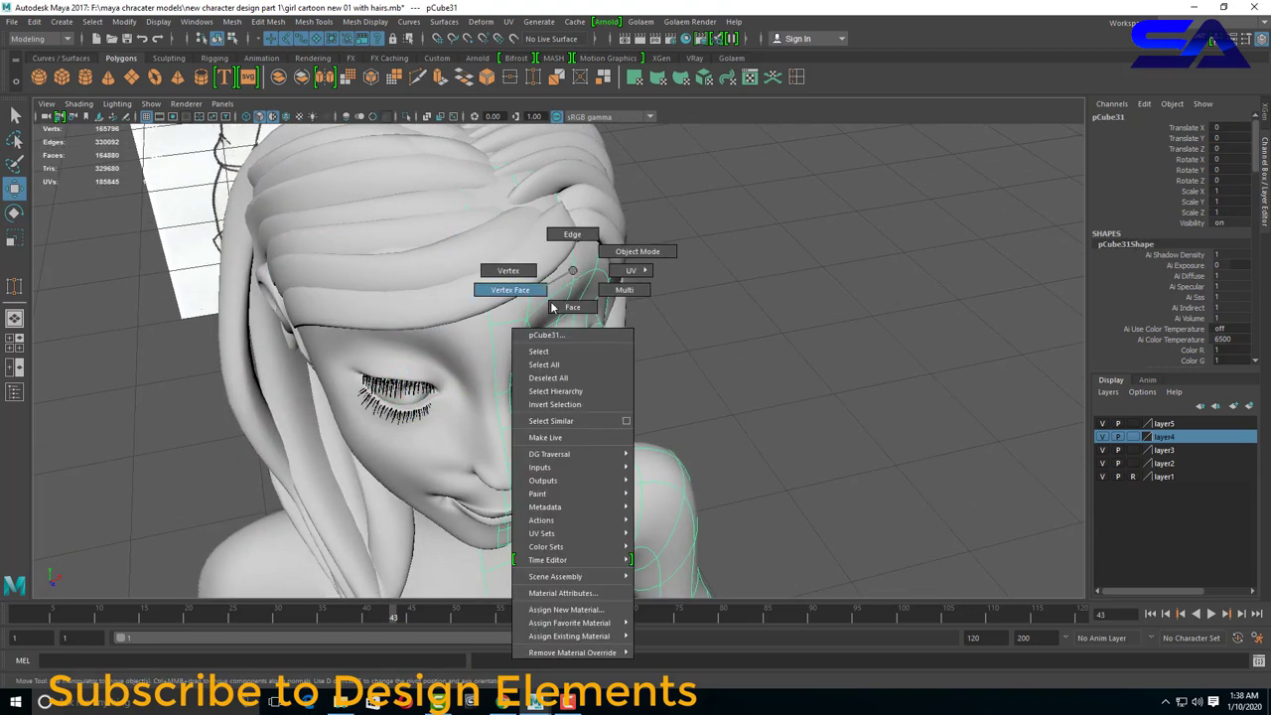
Select the hair strand's faces over the scalp and give them the existing rampShader1 material.
right_click_drag(575, 283, 586, 253)
left_click(541, 198)
left_click(492, 159)
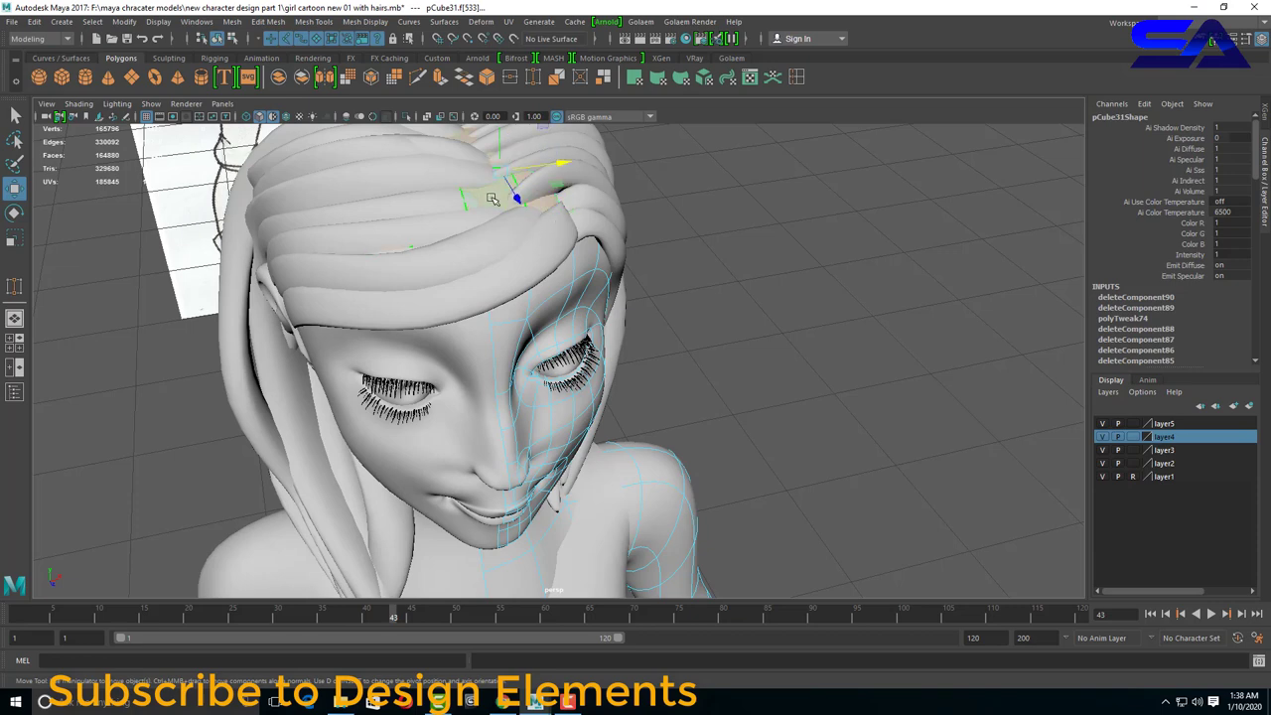
right_click_drag(492, 198, 594, 652)
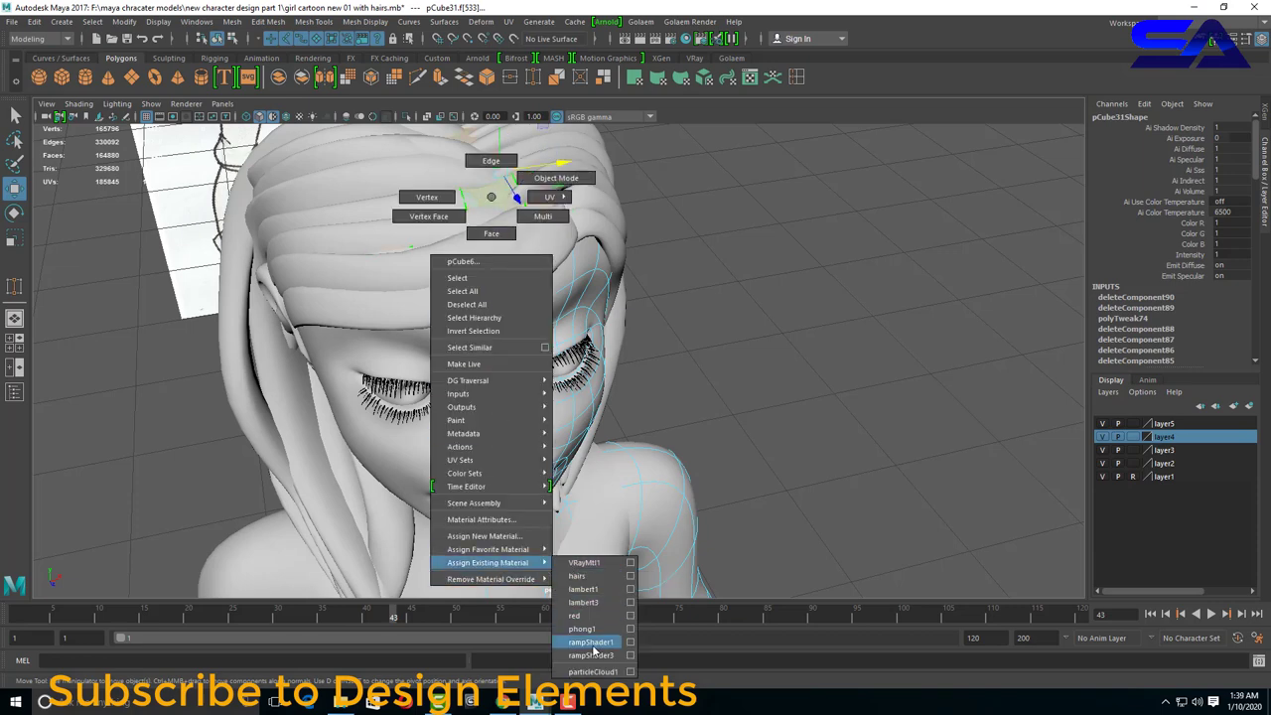
left_click(584, 589)
left_click(732, 353)
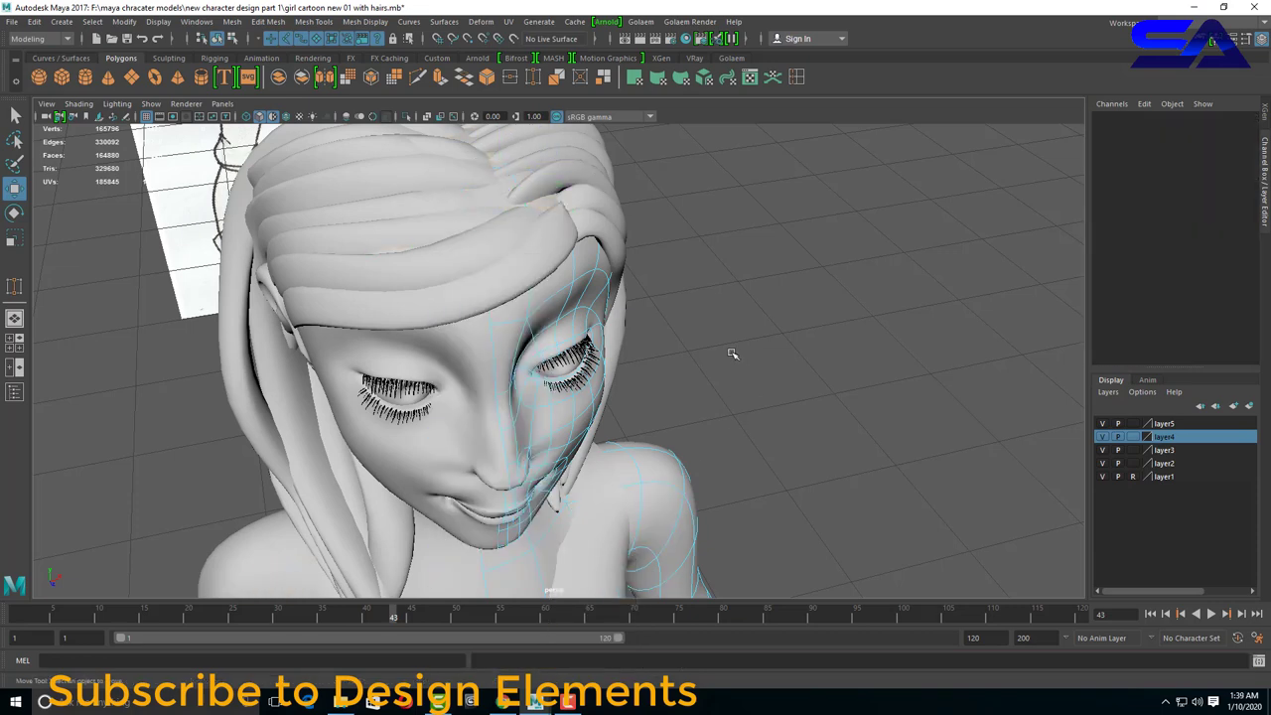
scroll(732, 353, "down", 5)
left_click(553, 269)
mouse_move(553, 269)
right_mouse_down()
mouse_move(503, 281)
mouse_move(540, 295)
right_mouse_up()
Bring up the hairs Lambert material's settings from the selected hair piece.
left_click(496, 316)
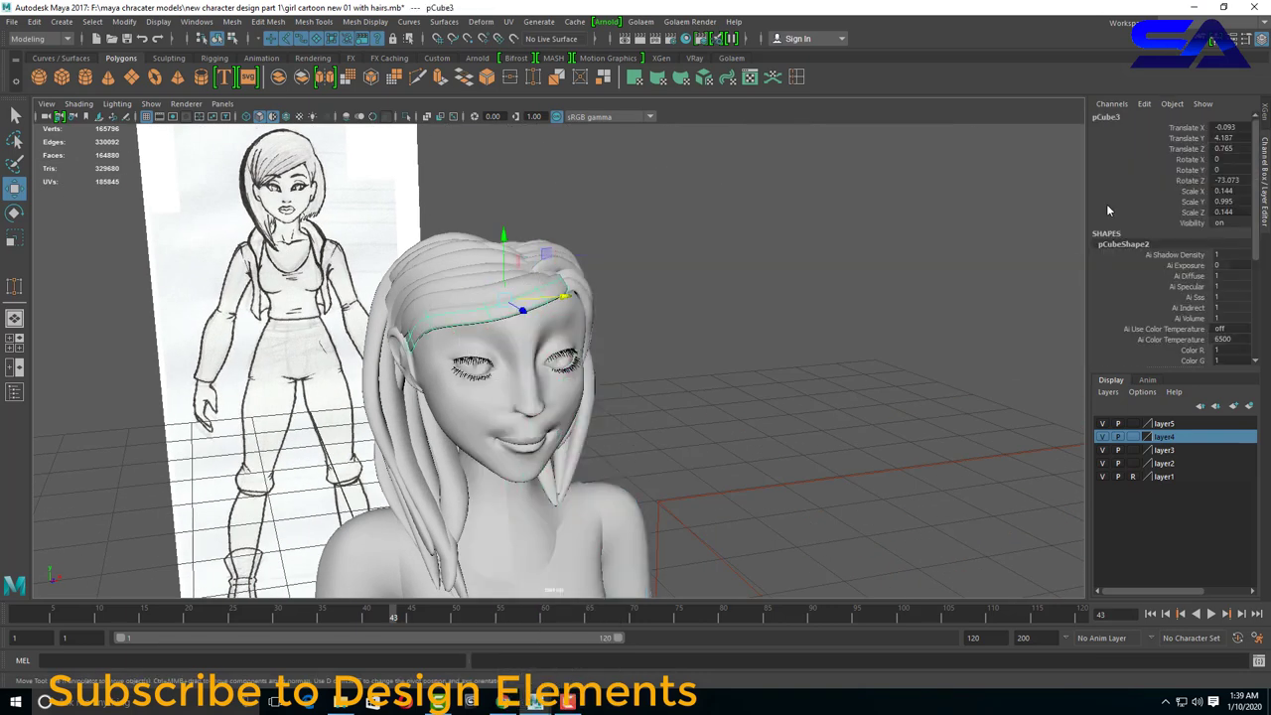
left_click(1231, 38)
left_click(1027, 369)
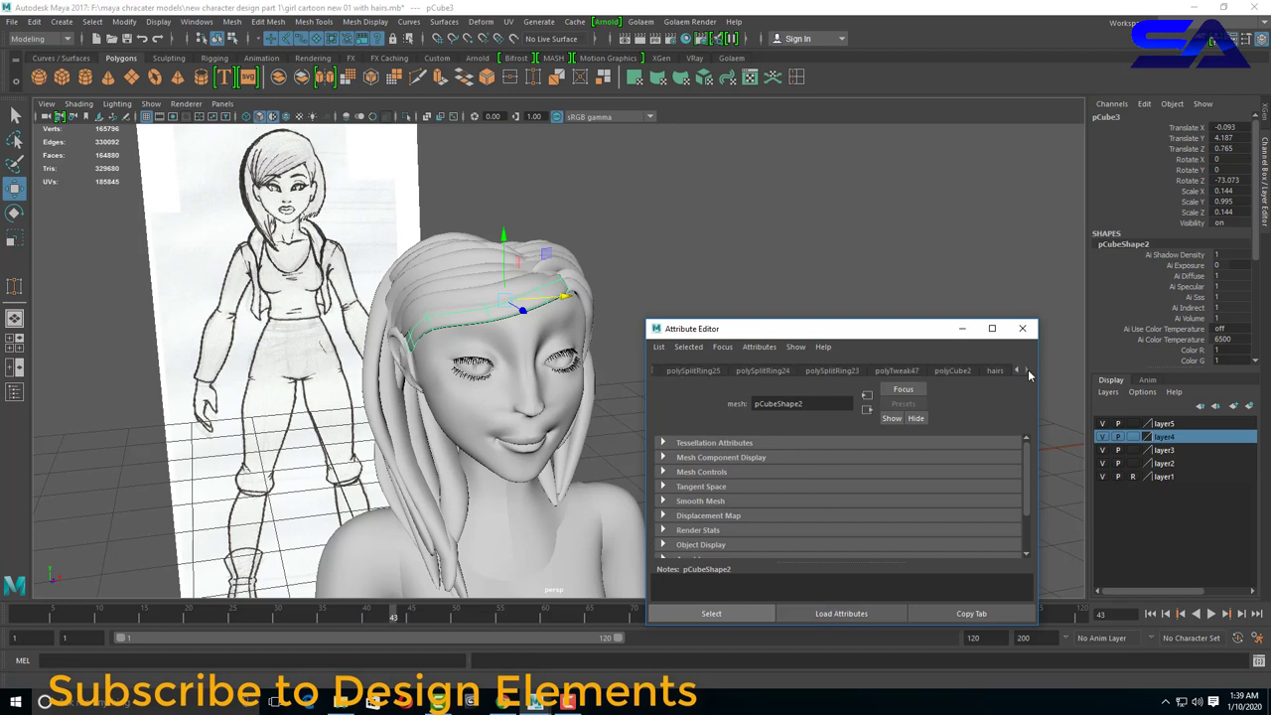
left_click(994, 371)
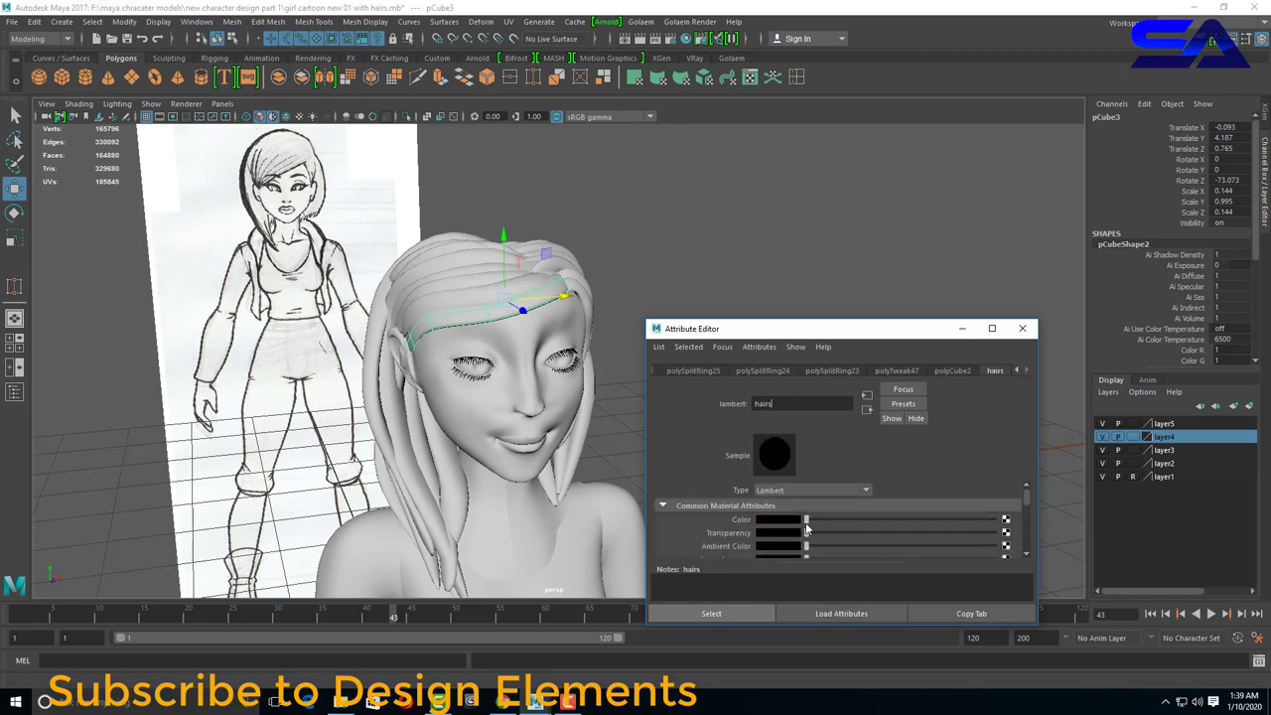
Set the hairs Color to golden brown, about H 41.5, S 0.85, V 0.45.
left_click_drag(810, 520, 828, 518)
left_click(782, 519)
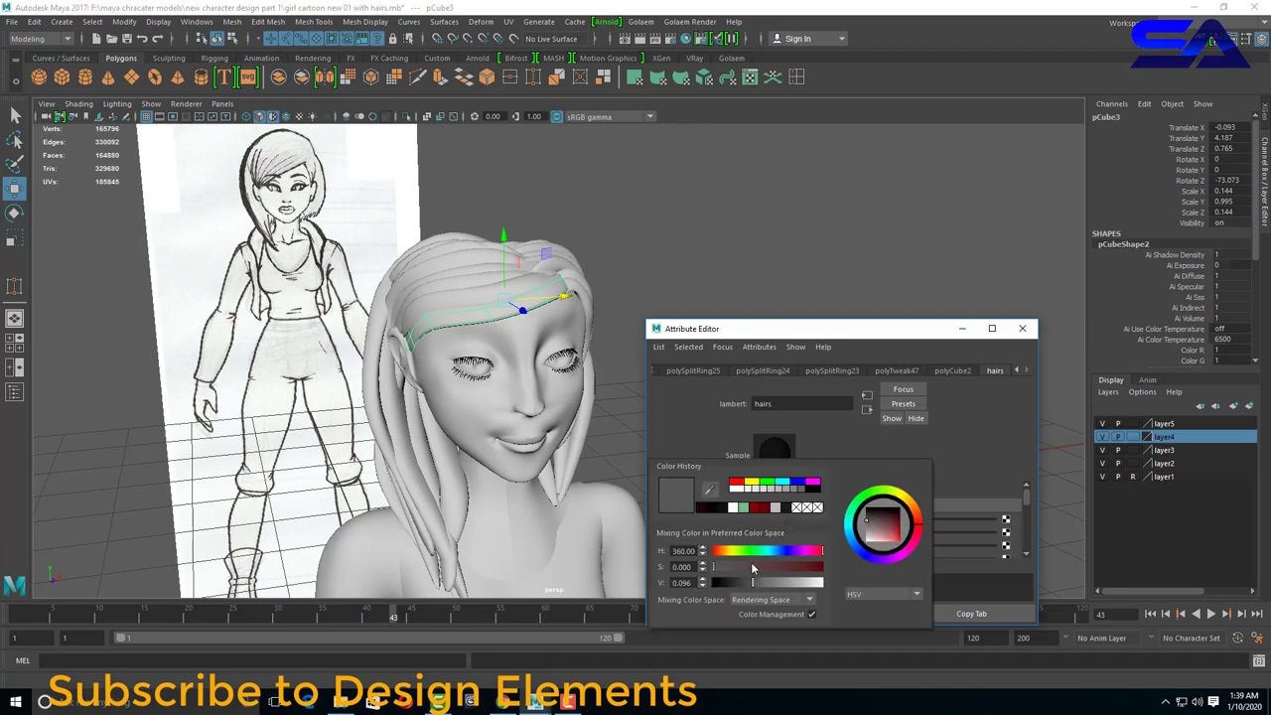
left_click_drag(789, 564, 797, 563)
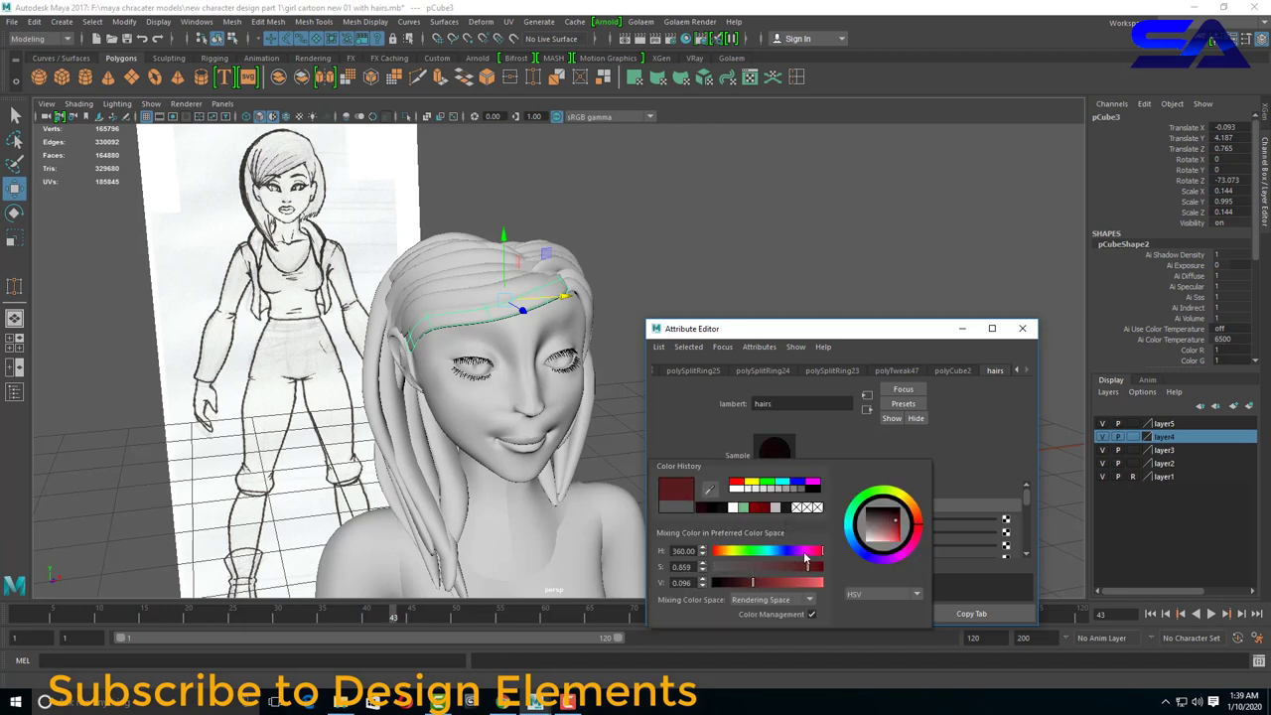
left_click(726, 550)
mouse_move(774, 584)
left_mouse_down()
mouse_move(753, 584)
mouse_move(805, 582)
left_mouse_up()
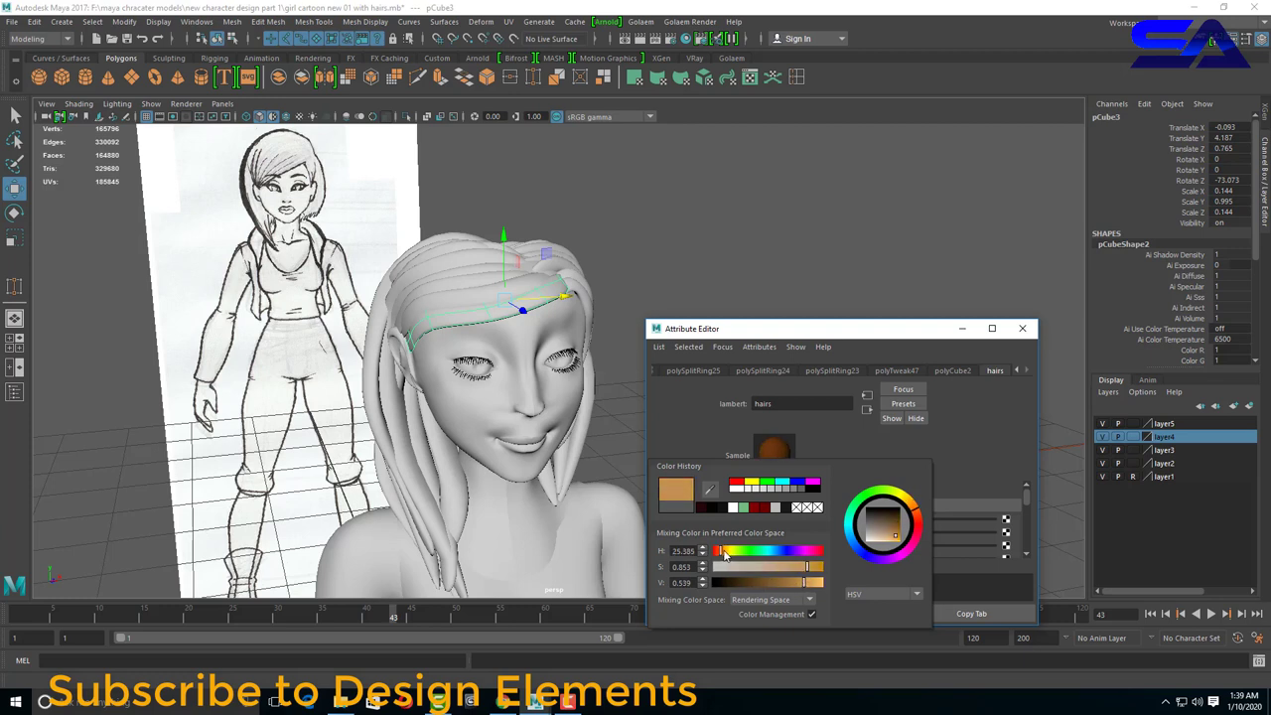
left_click_drag(723, 552, 727, 554)
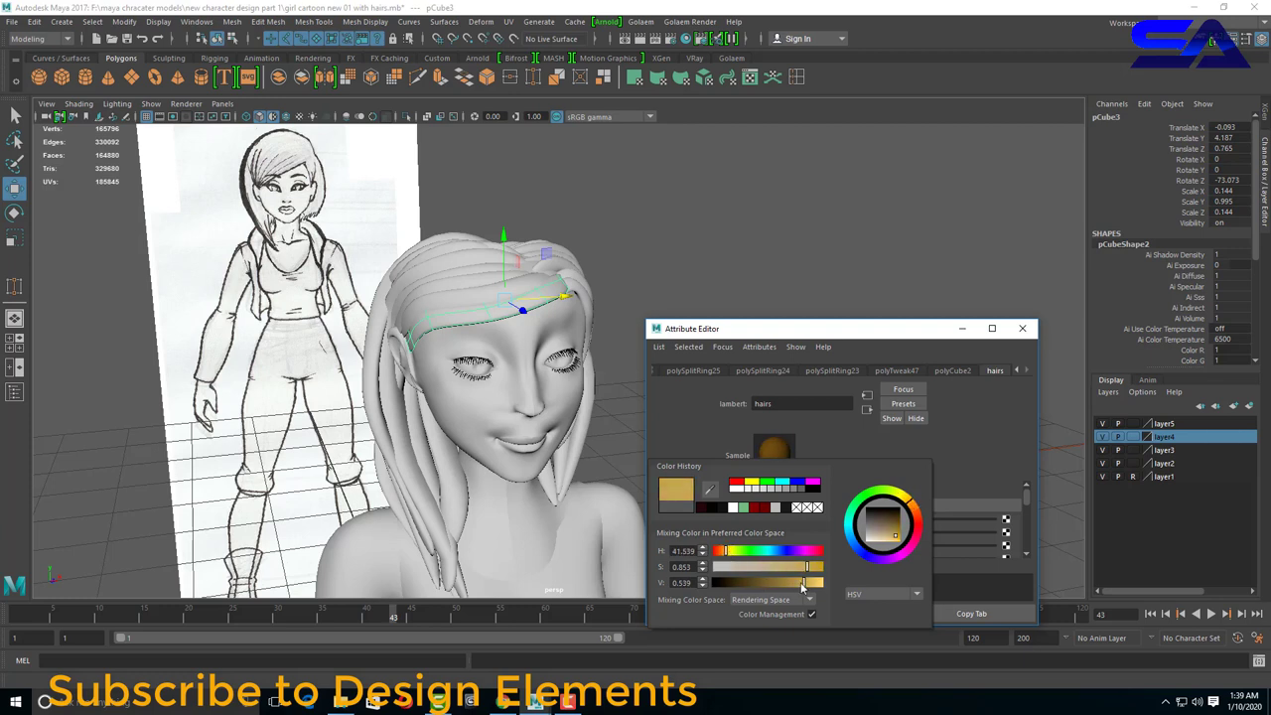
left_click_drag(805, 583, 795, 585)
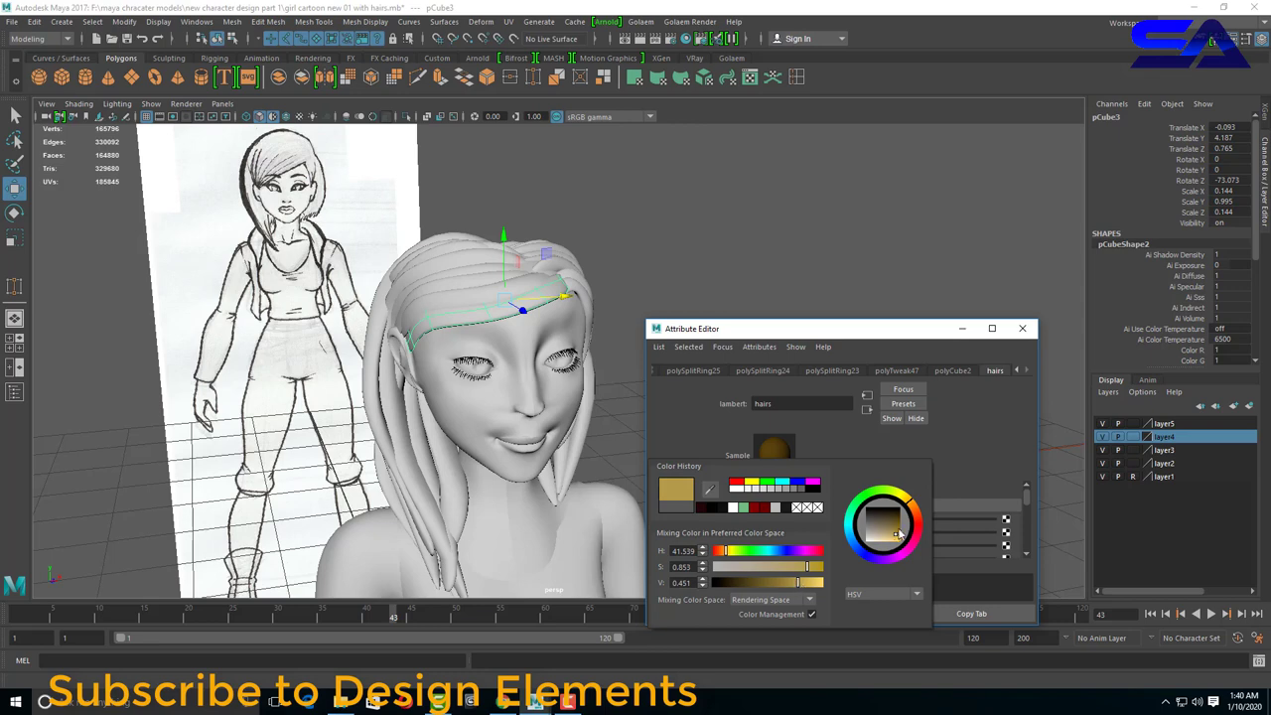
left_click(1028, 332)
Render the character in V-Ray and briefly check the golden hair.
left_click(655, 39)
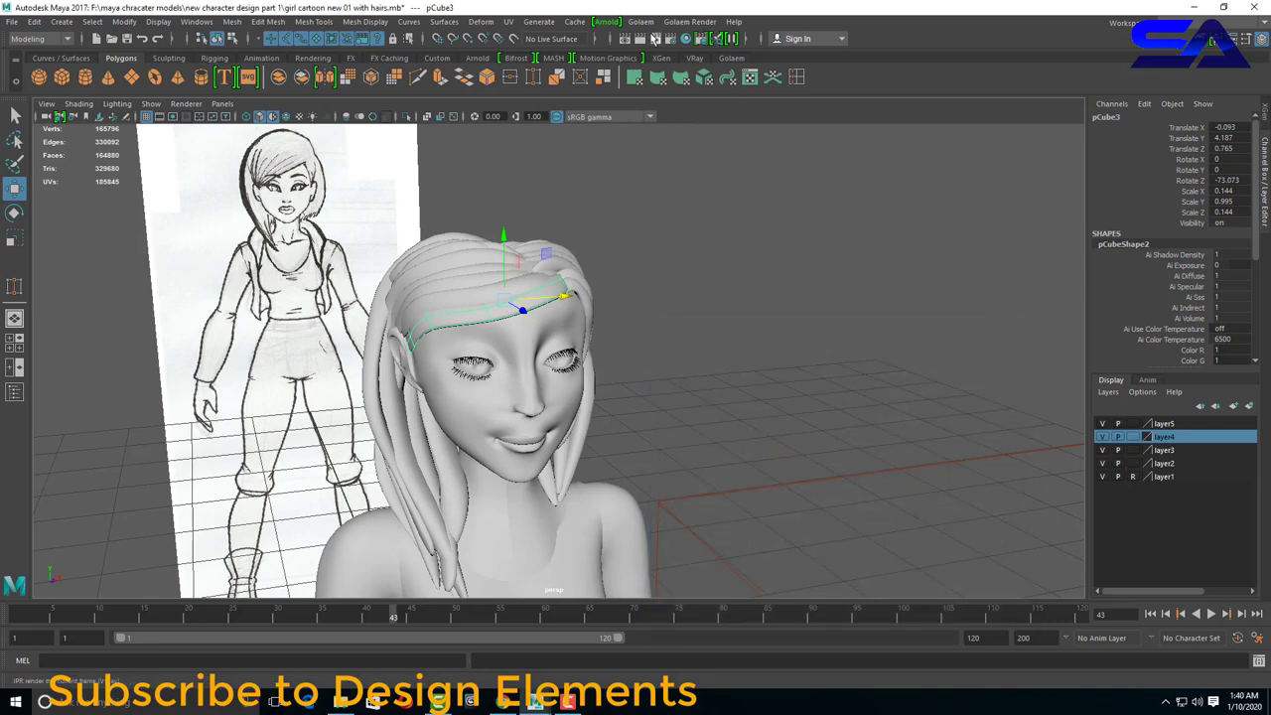
scroll(673, 433, "down", 1)
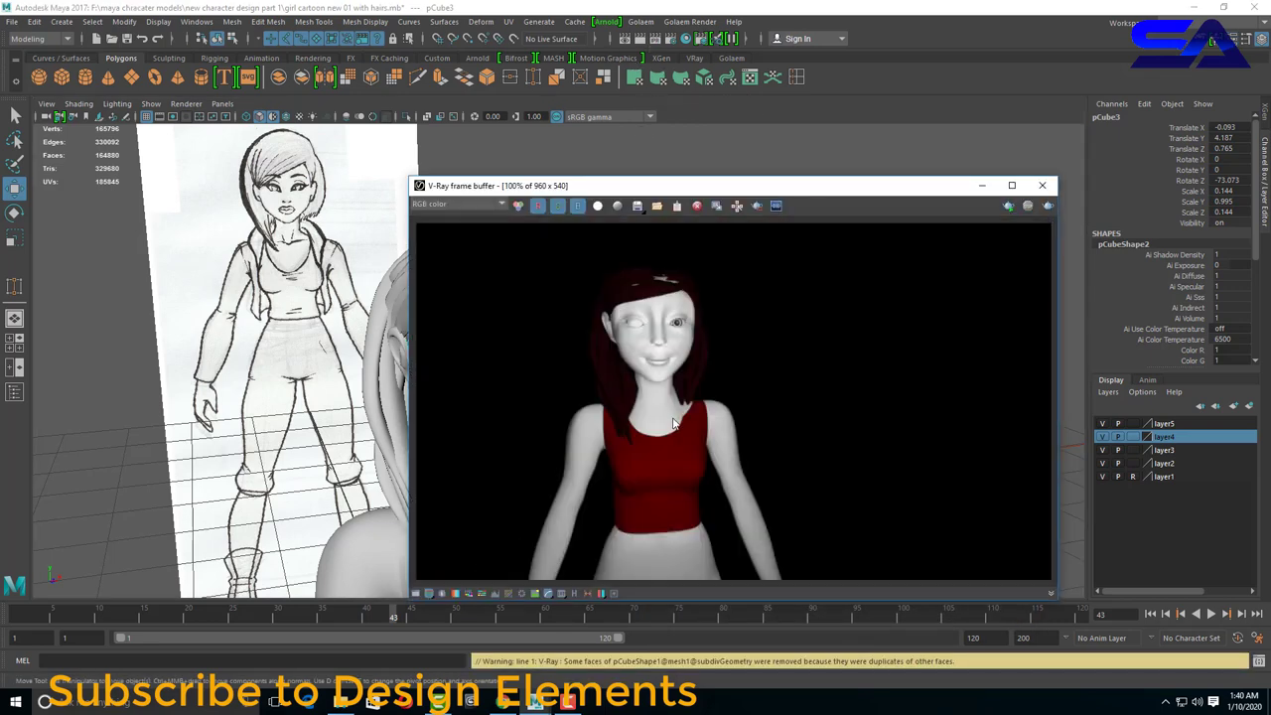
scroll(672, 417, "down", 1)
scroll(673, 417, "up", 1)
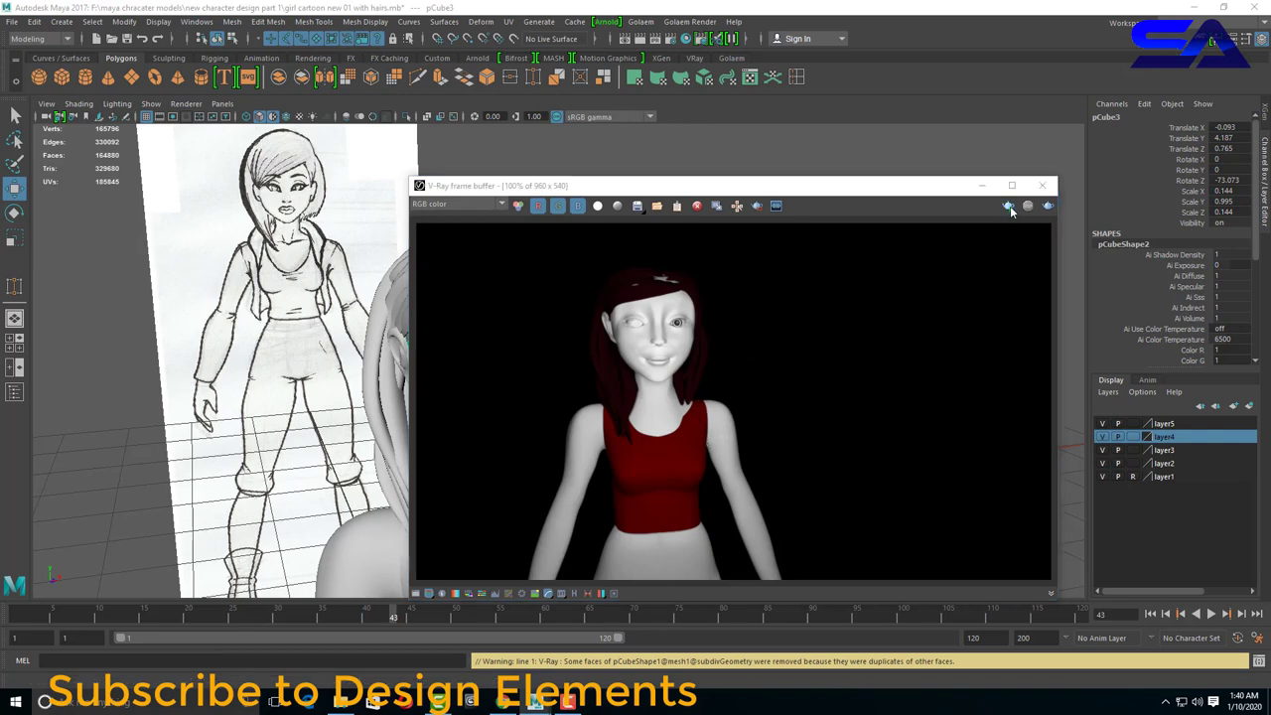
left_click(1042, 184)
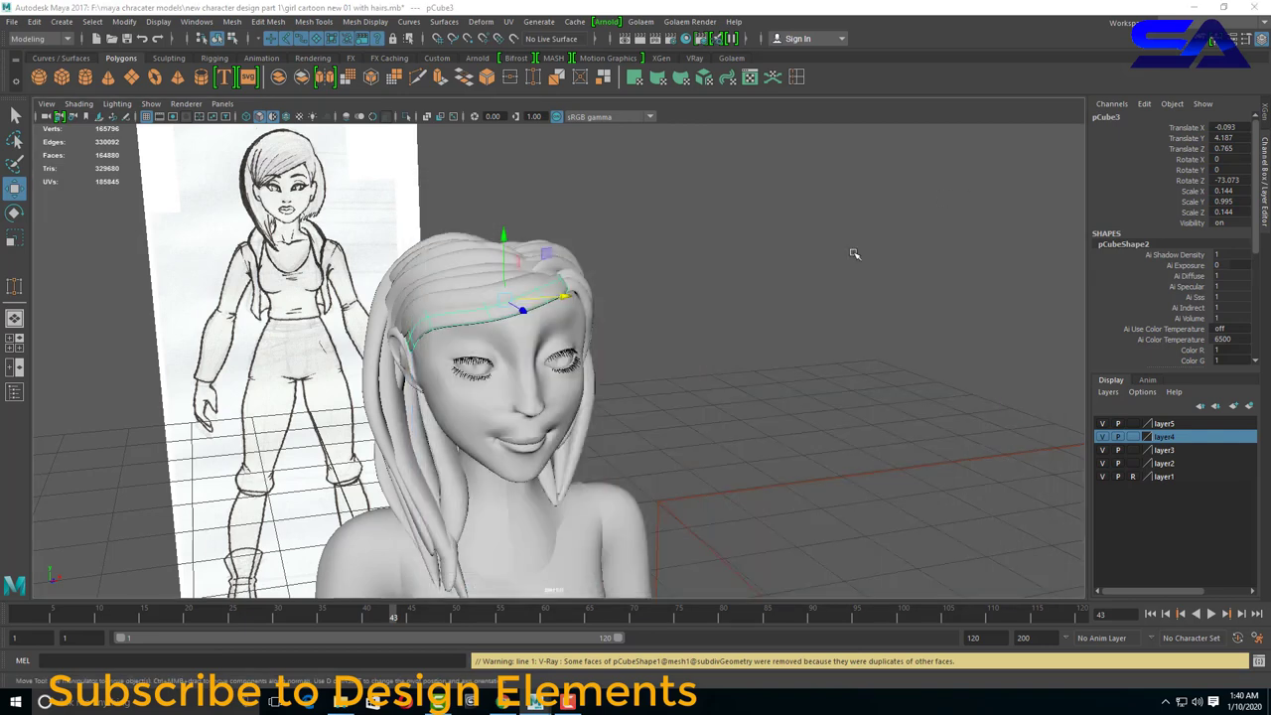
Clear the selection, re-render in V-Ray and zoom around the face and golden hair.
scroll(851, 255, "down", 2)
left_click(666, 378)
scroll(676, 337, "up", 2)
scroll(613, 395, "up", 2)
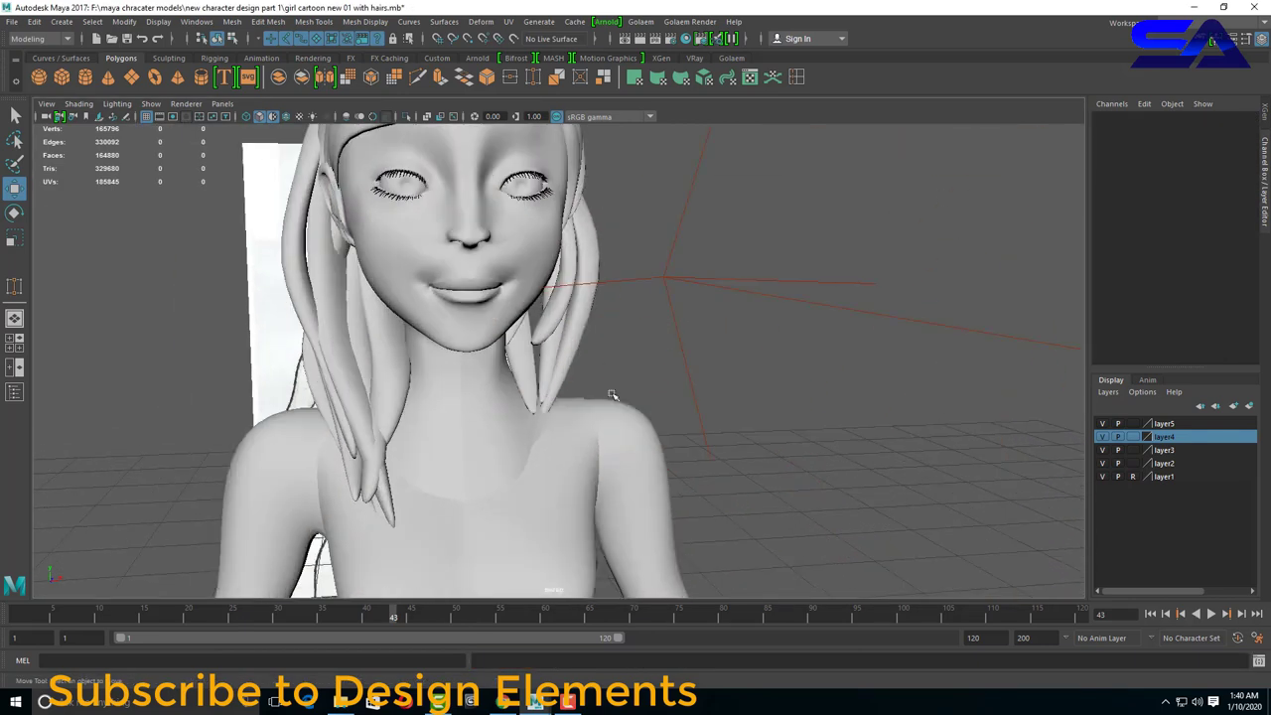
left_click(675, 44)
scroll(735, 398, "down", 3)
scroll(741, 407, "up", 4)
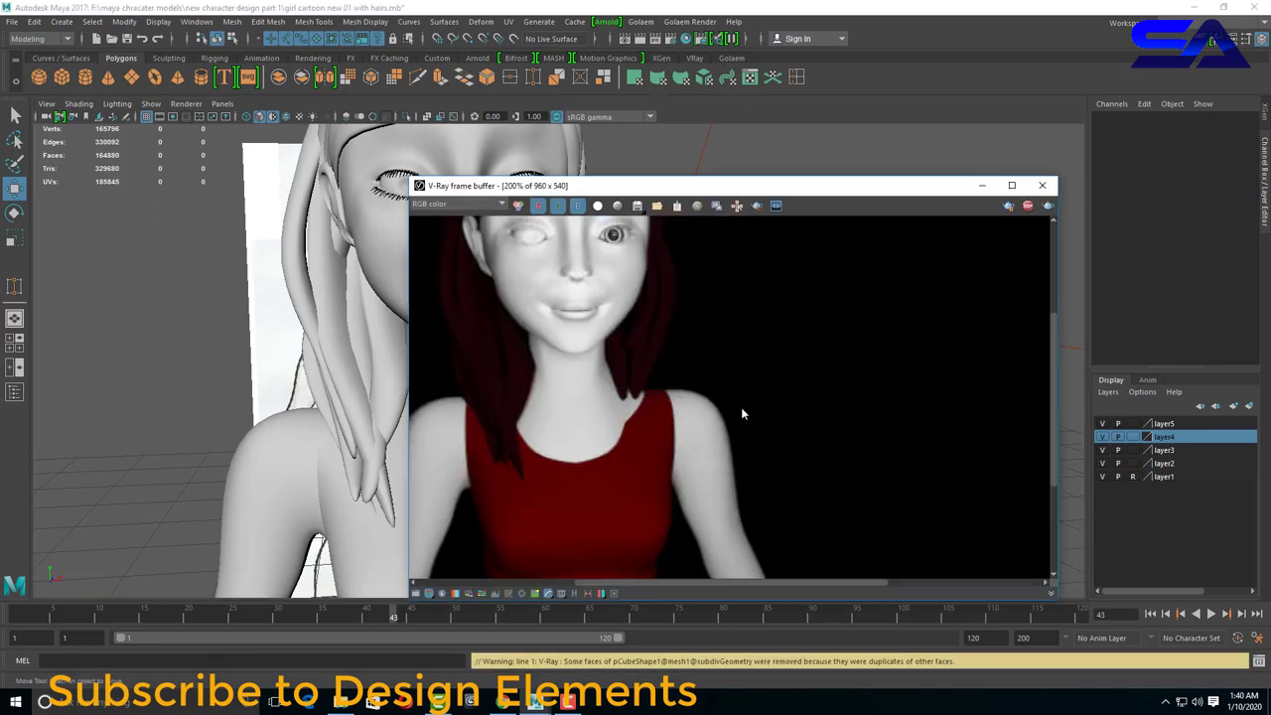
scroll(728, 429, "down", 1)
scroll(713, 407, "up", 1)
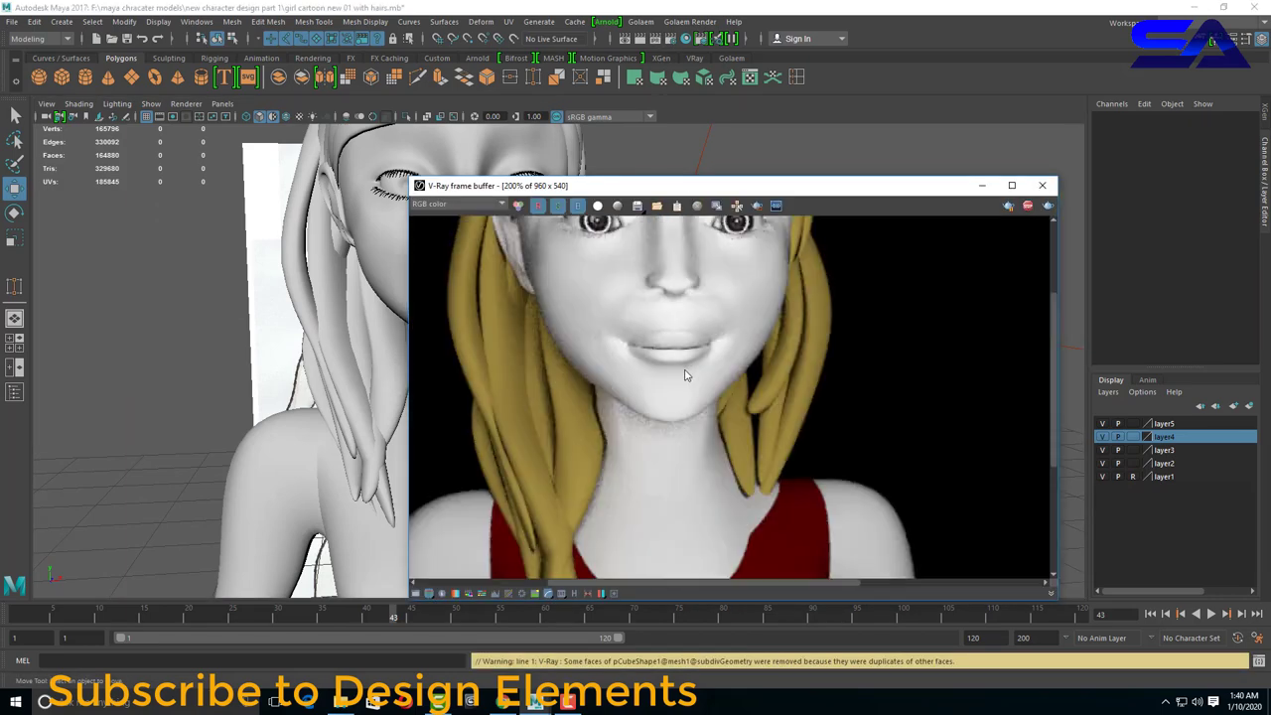
scroll(685, 413, "down", 1)
scroll(639, 301, "up", 3)
scroll(641, 303, "down", 1)
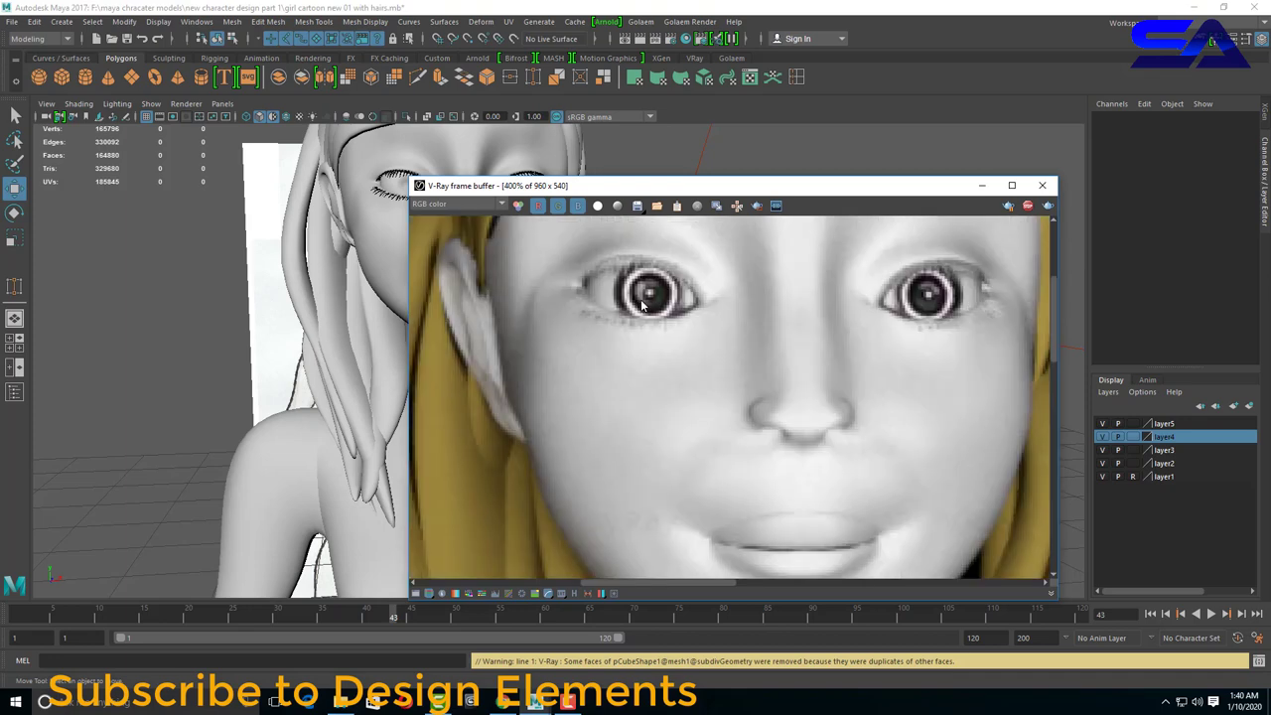
scroll(642, 305, "down", 1)
scroll(735, 348, "down", 1)
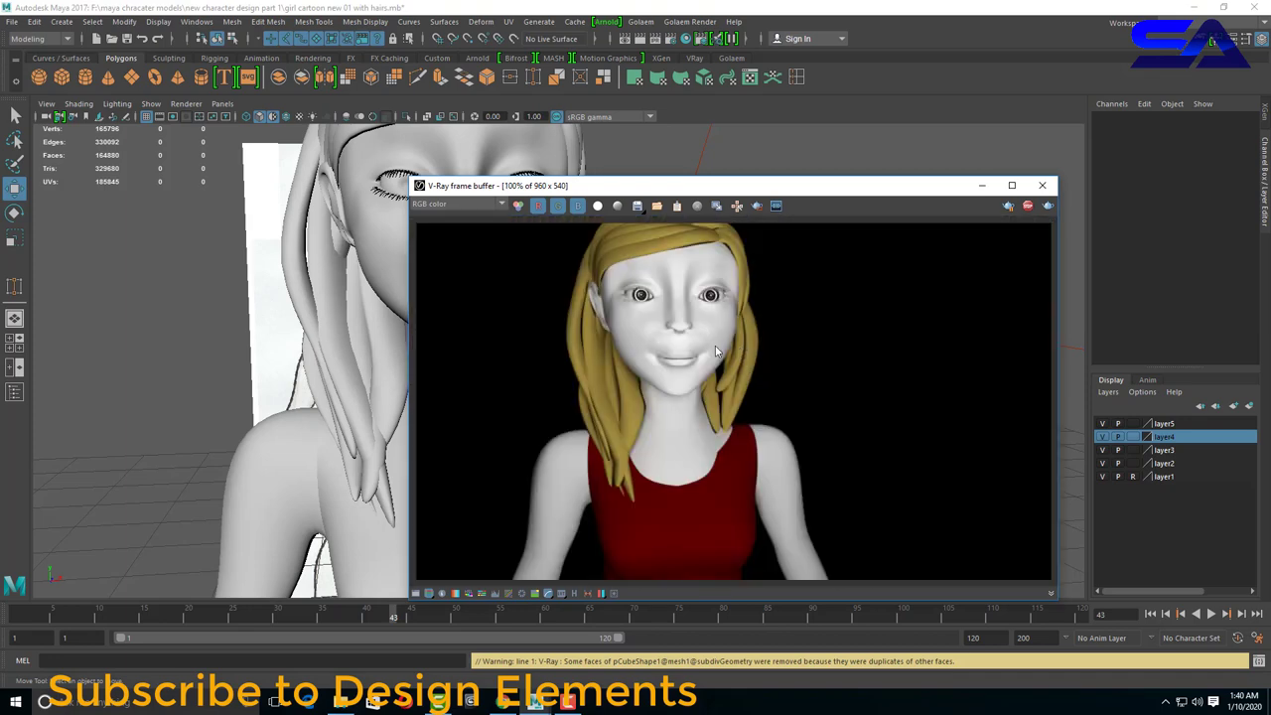
scroll(716, 346, "down", 1)
scroll(723, 358, "up", 1)
scroll(728, 367, "up", 1)
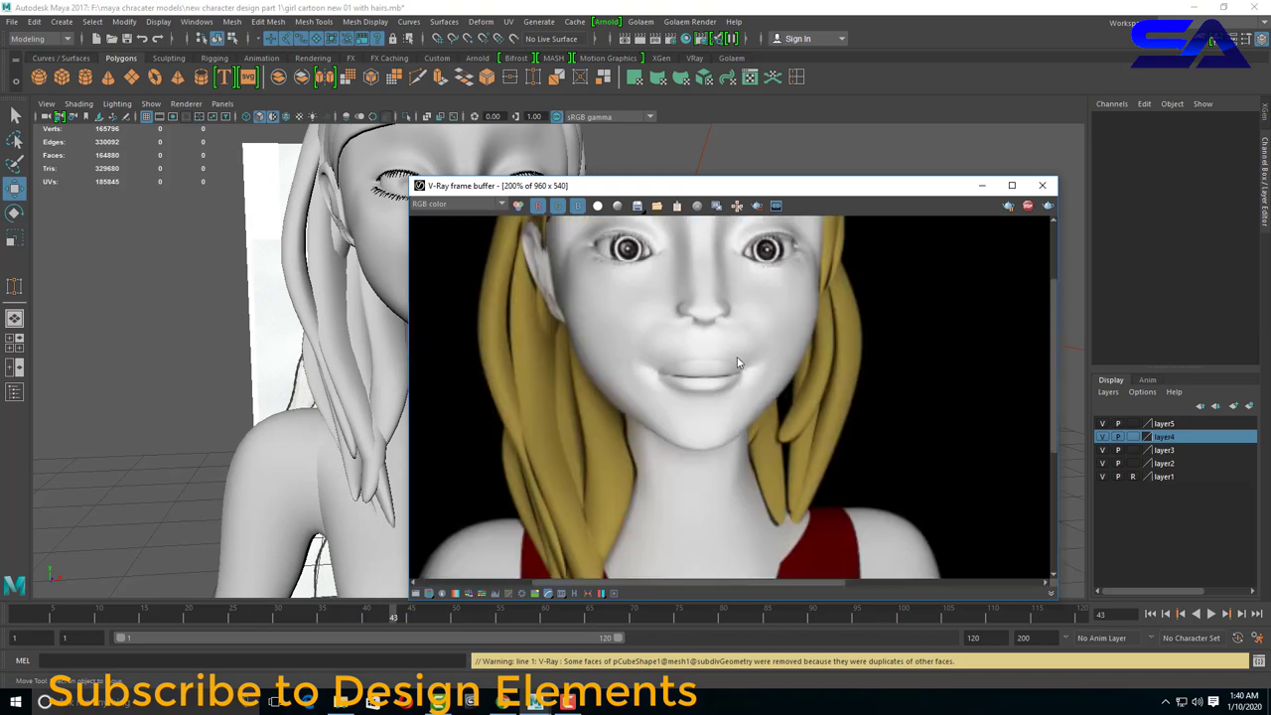
scroll(737, 357, "down", 1)
scroll(737, 356, "up", 1)
scroll(742, 500, "down", 1)
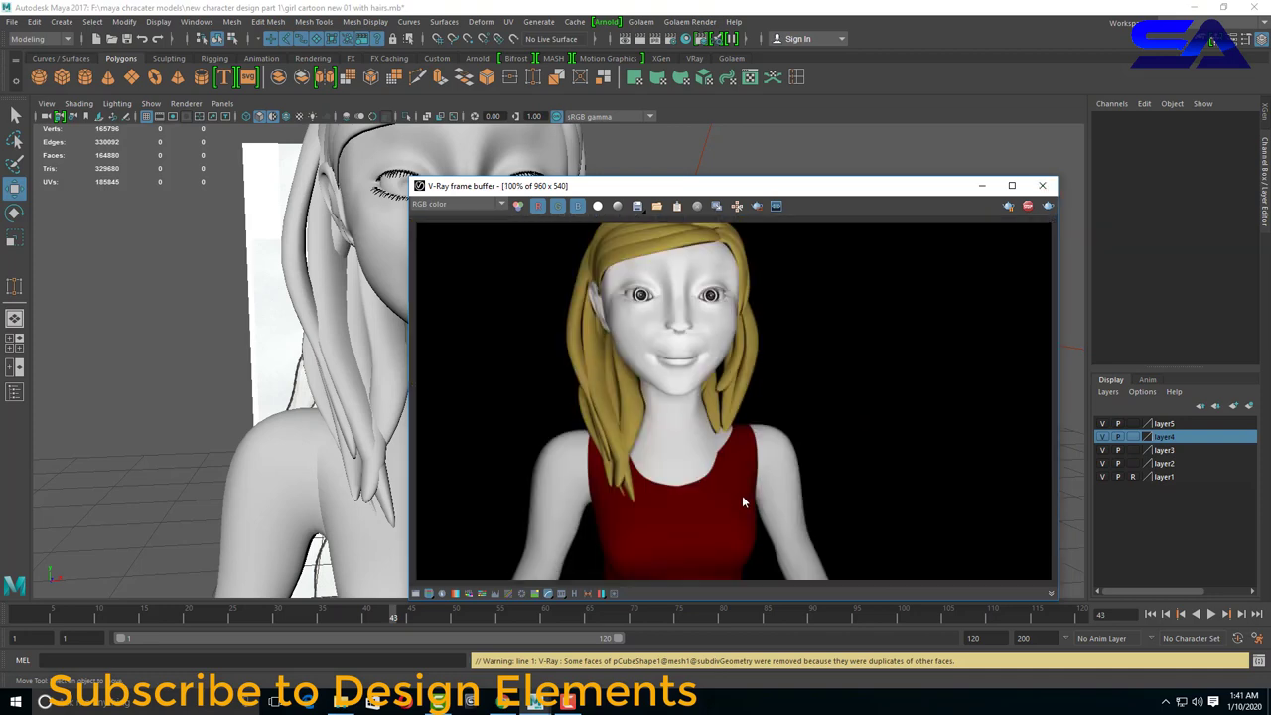
left_click(1042, 185)
Set the hairs Color back to near-black dark red: H 360, S 1, V about 0.03.
left_click(549, 288)
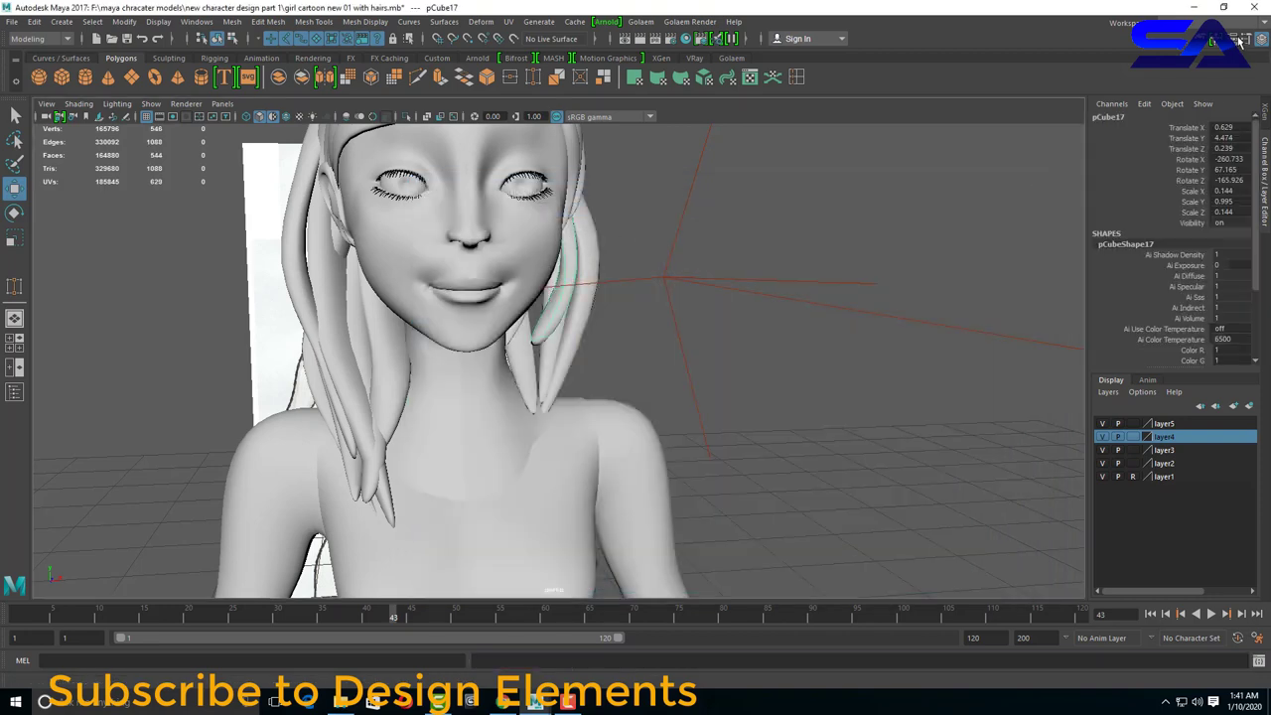
key("ctrl+a")
left_click(782, 542)
left_click(761, 535)
left_click_drag(750, 610, 727, 614)
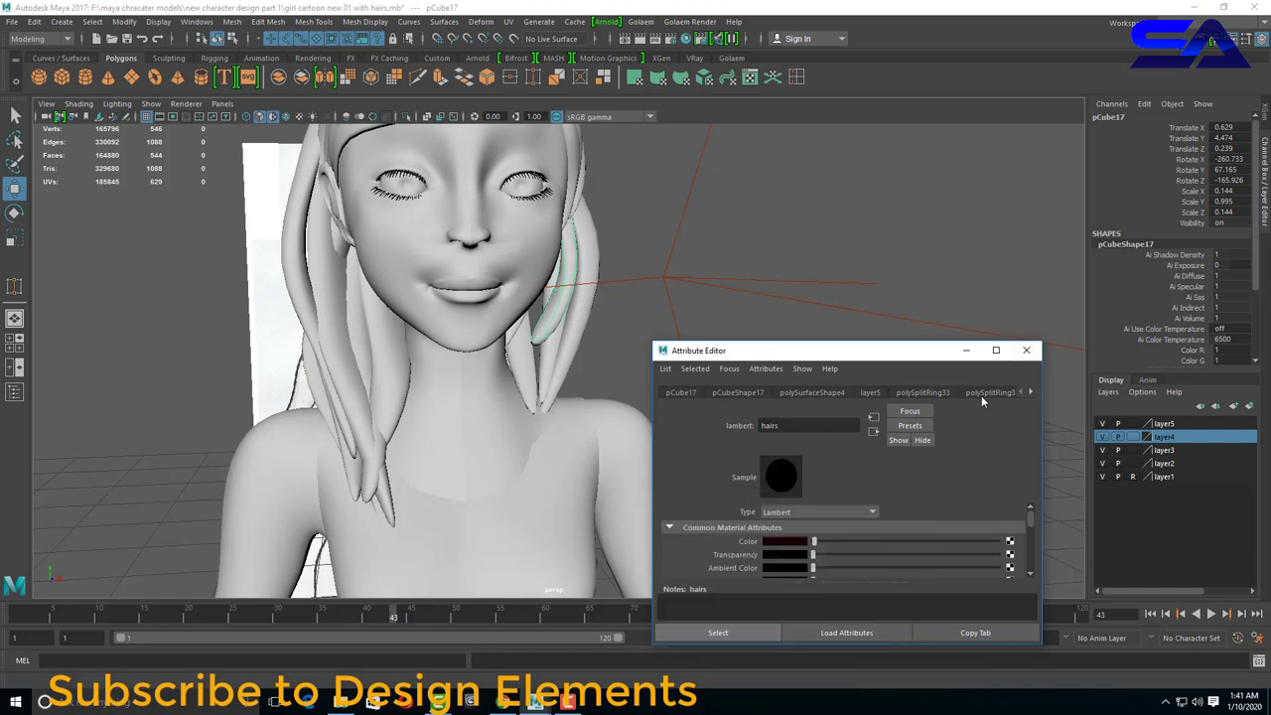
left_click(1026, 349)
Render in V-Ray and zoom in to check the dark red hair.
left_click_drag(851, 355, 647, 473, "alt")
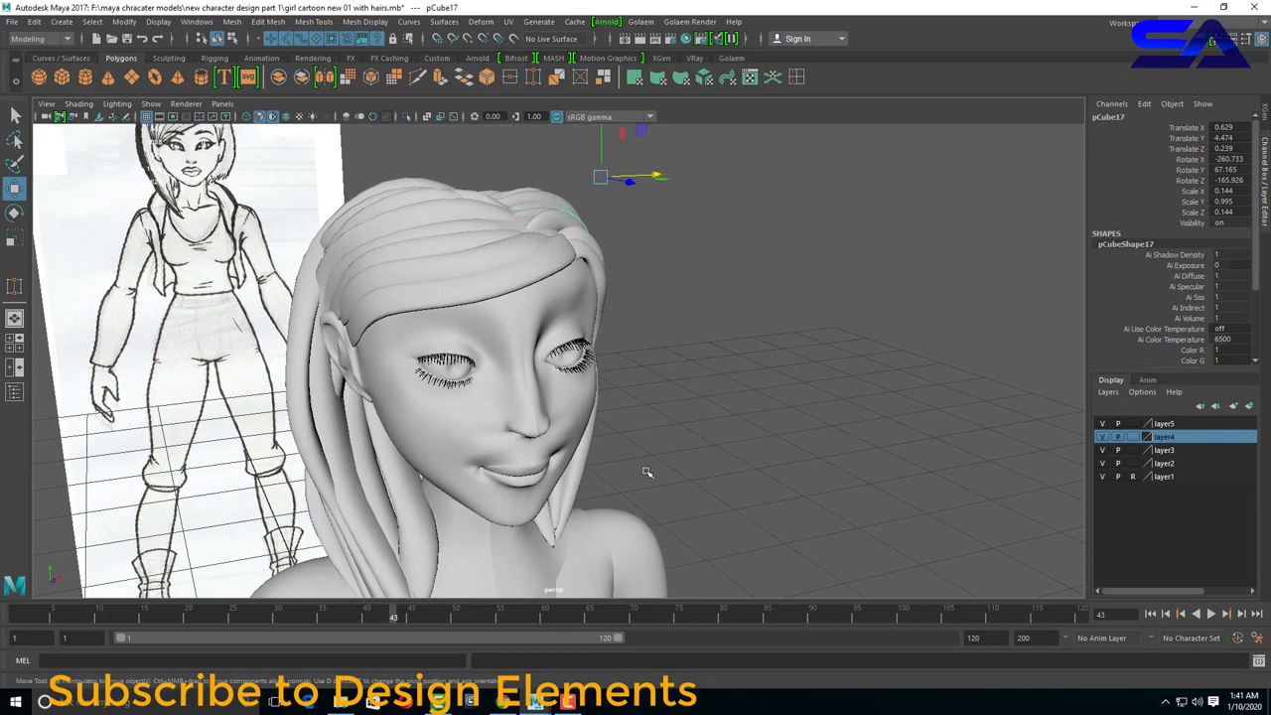
left_click(658, 38)
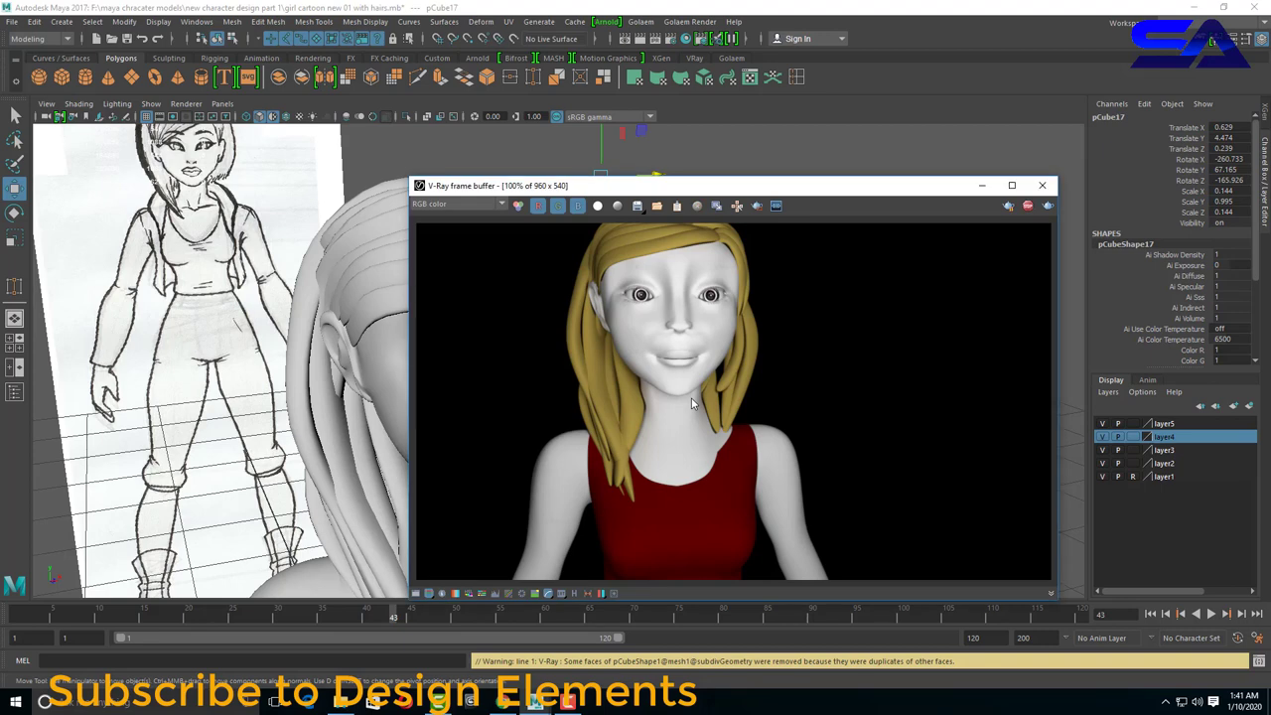
scroll(694, 405, "up", 1)
scroll(696, 410, "up", 1)
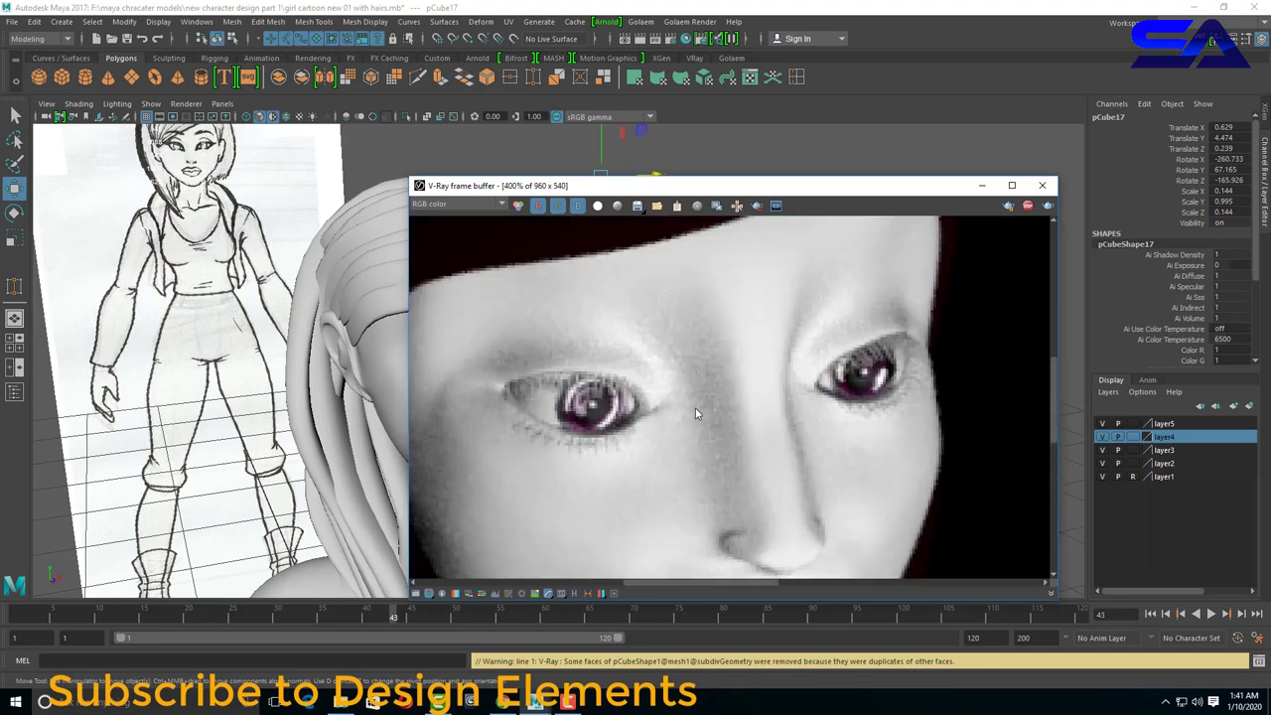
scroll(600, 414, "down", 1)
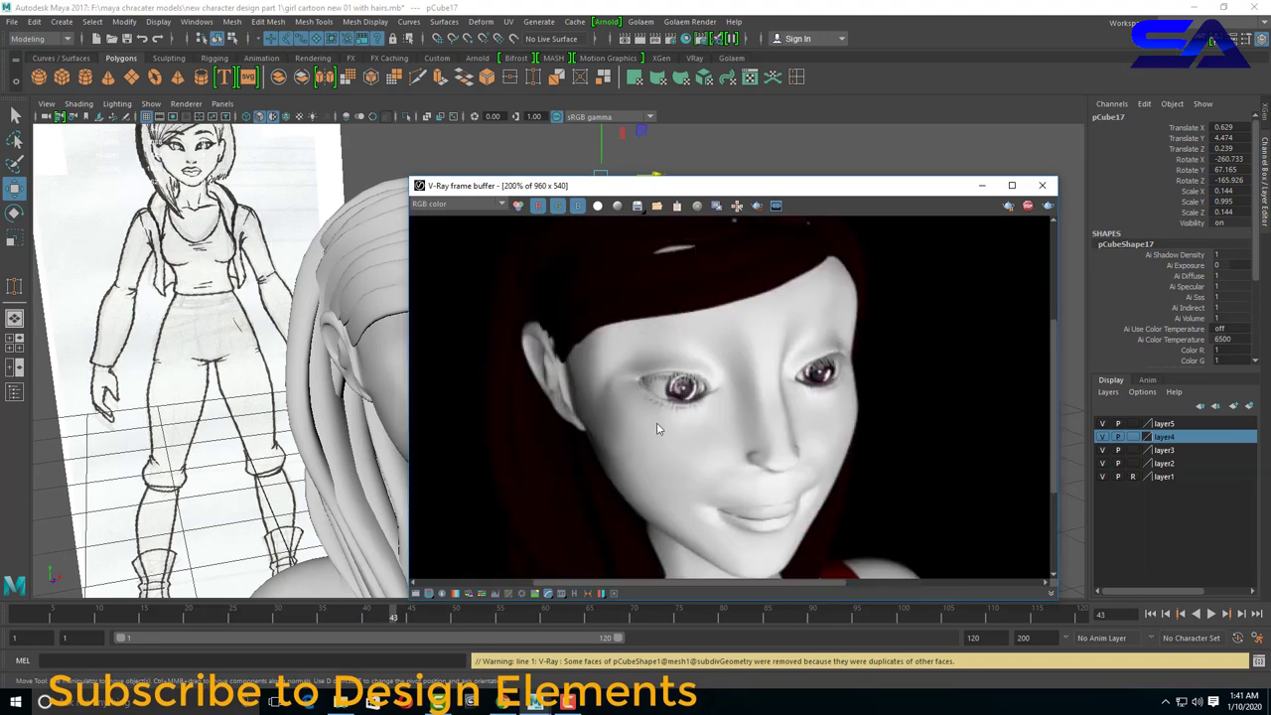
scroll(773, 367, "down", 1)
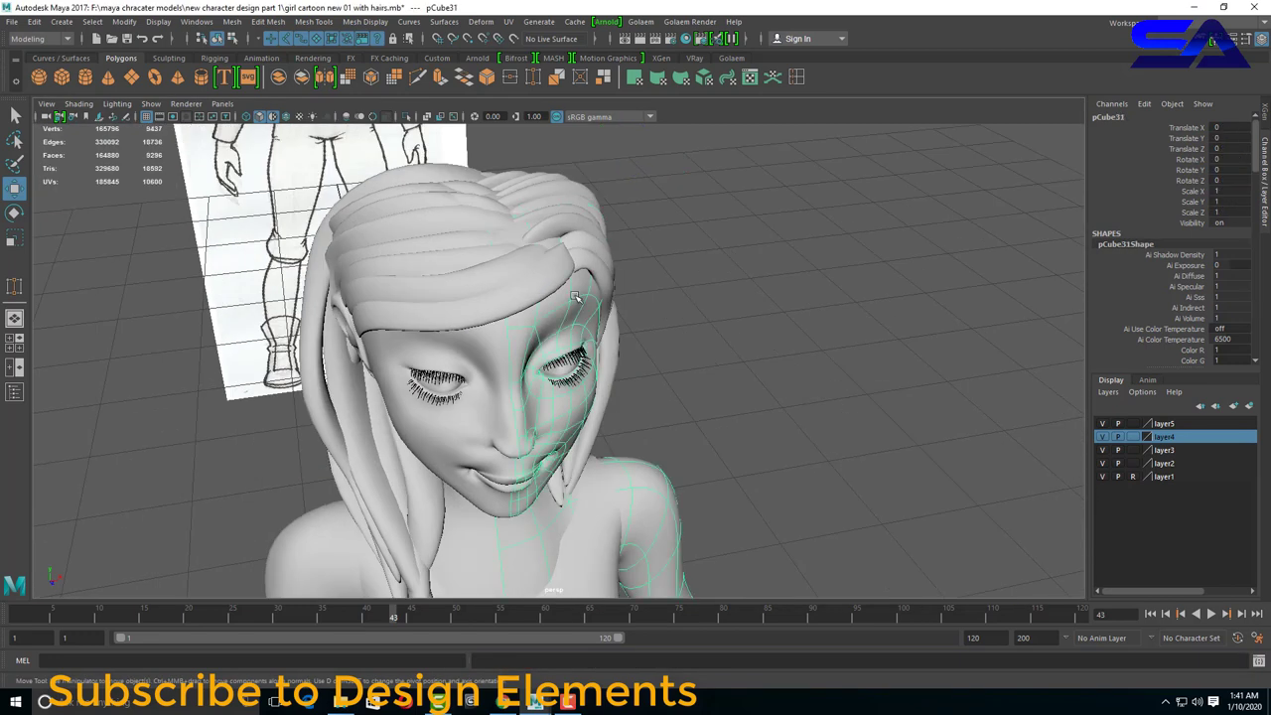
right_click_drag(575, 294, 579, 330)
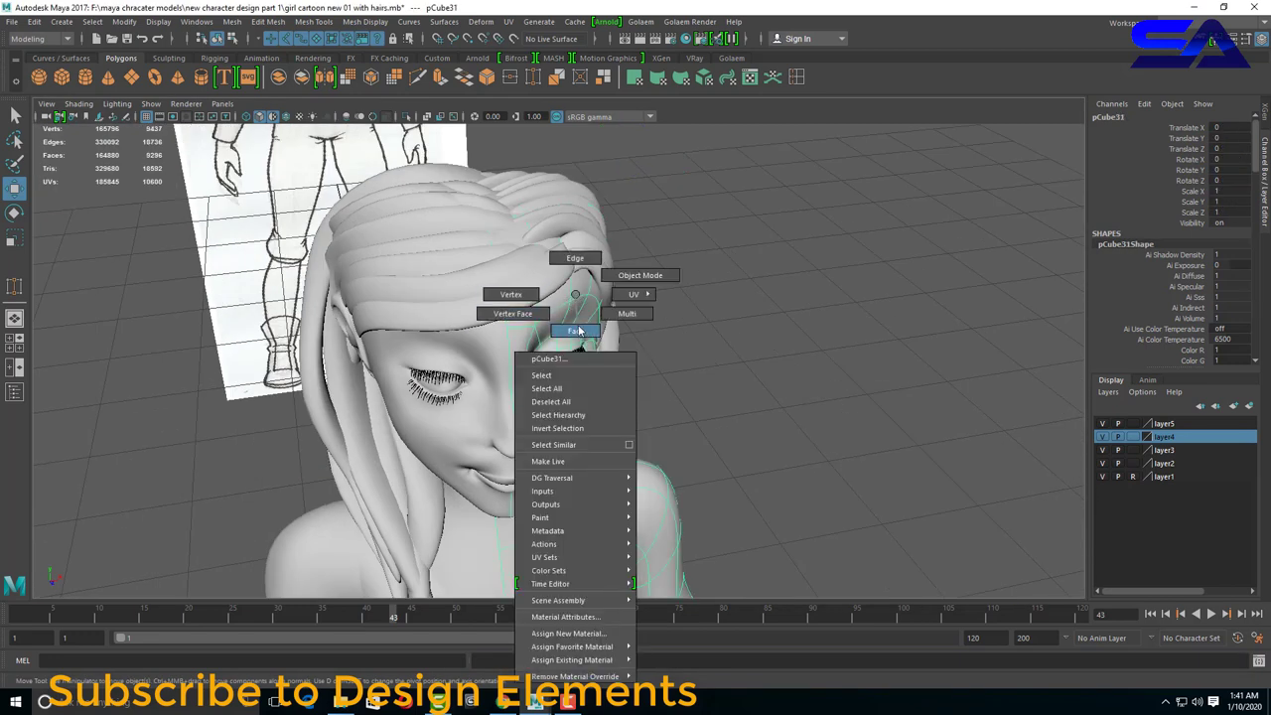
Adjust hair faces in Face mode, then assign the existing hairs material to strand pCube27.
left_click(525, 242)
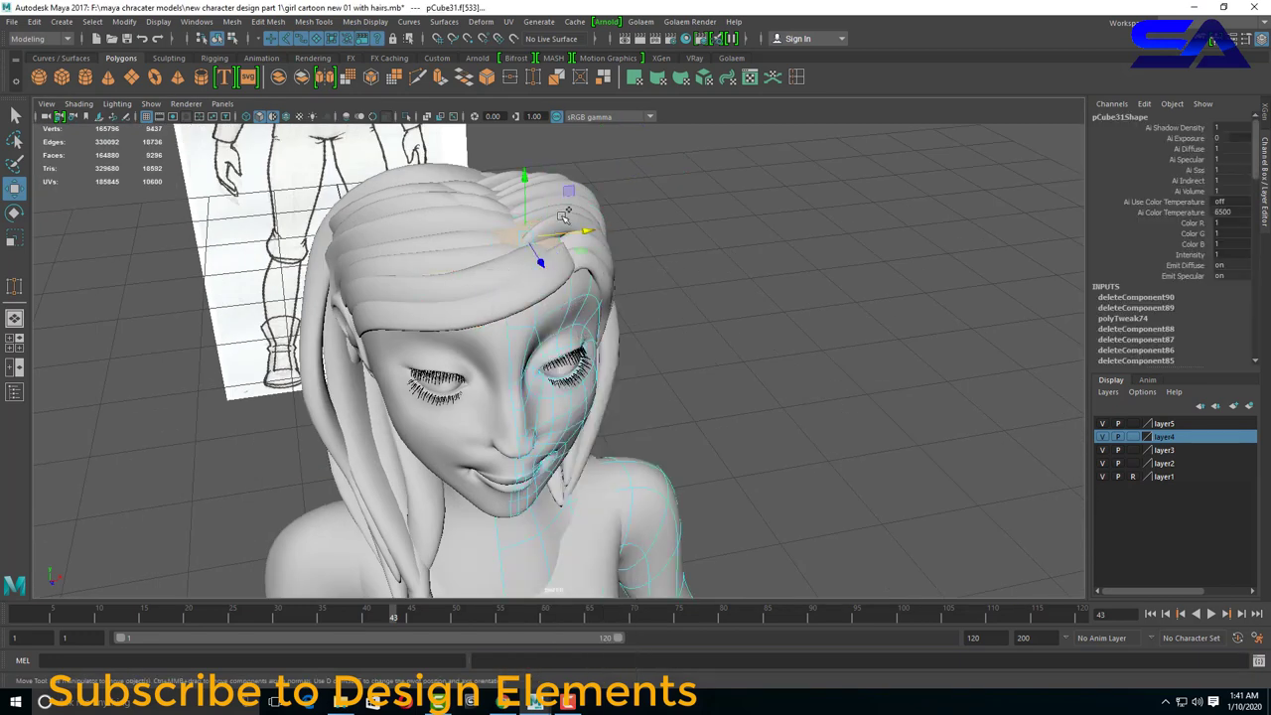
left_click_drag(564, 216, 518, 206)
left_click(434, 228)
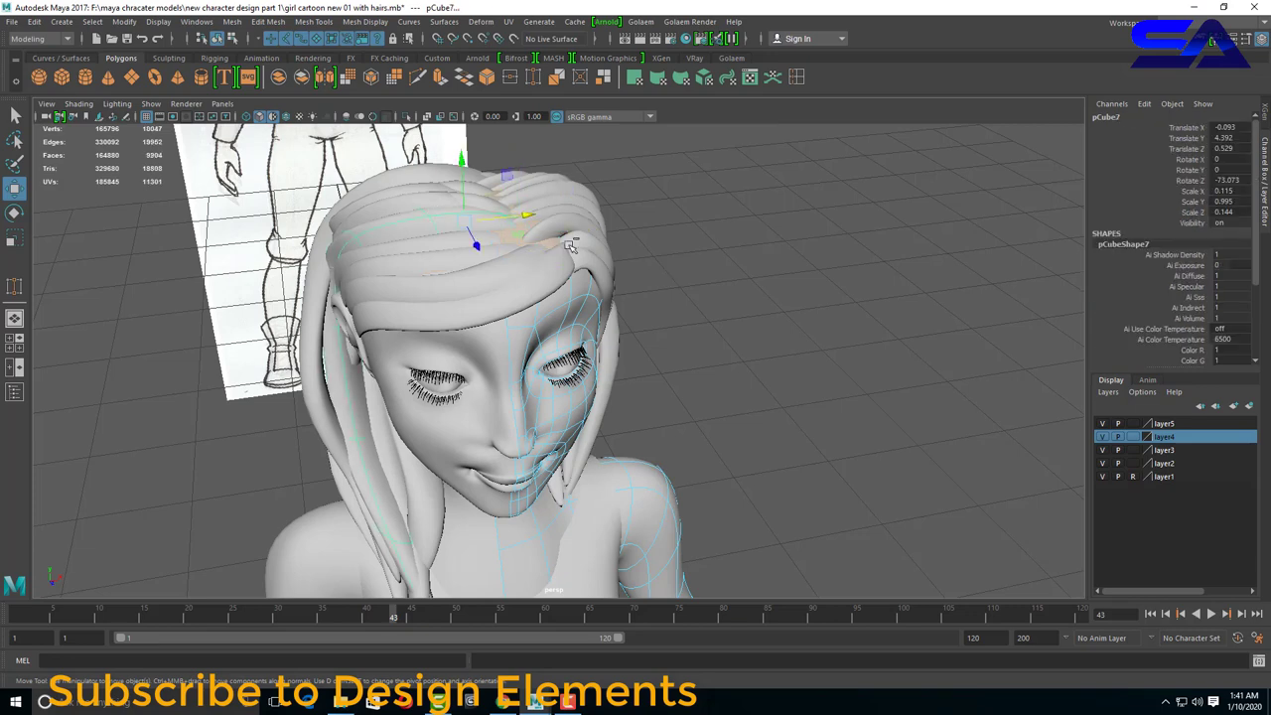
left_click(510, 244)
mouse_move(701, 338)
left_mouse_down("alt")
mouse_move(662, 307)
mouse_move(536, 278)
mouse_move(400, 250)
mouse_move(370, 267)
left_mouse_up("alt")
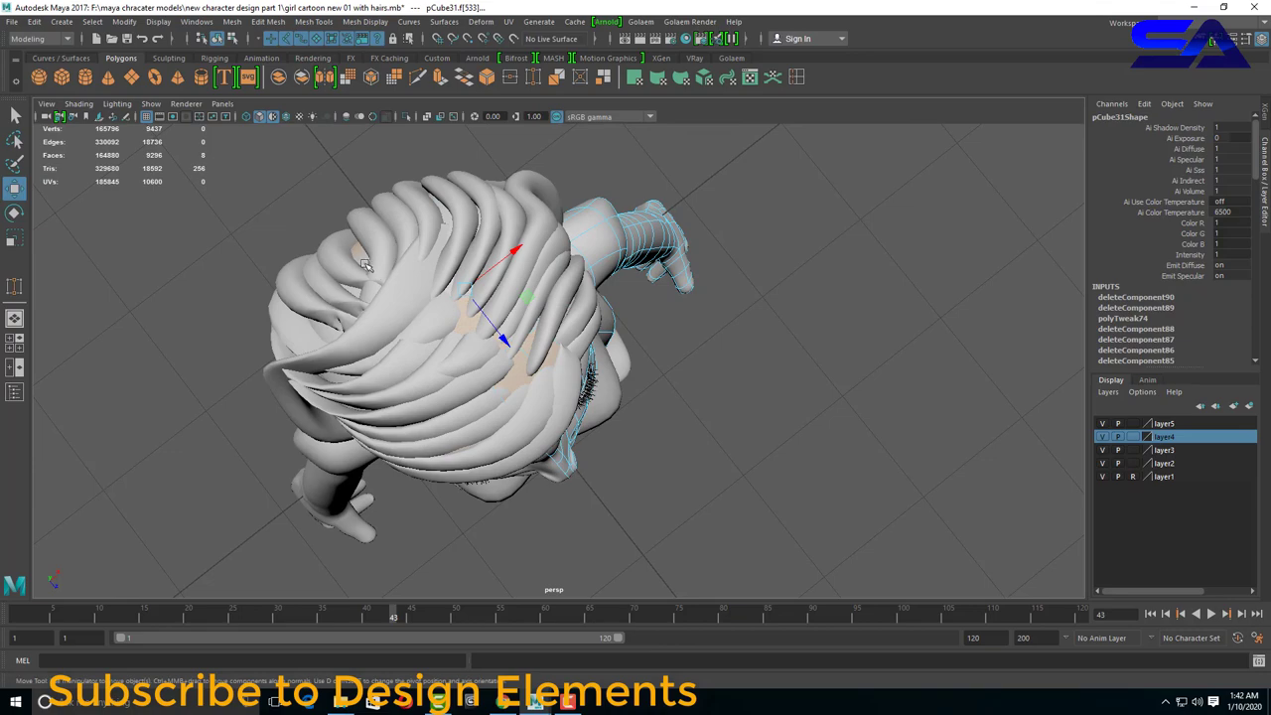
left_click(370, 267)
mouse_move(558, 377)
left_mouse_down("alt")
mouse_move(527, 320)
mouse_move(874, 327)
mouse_move(730, 388)
left_mouse_up("alt")
right_click_drag(525, 276, 631, 616)
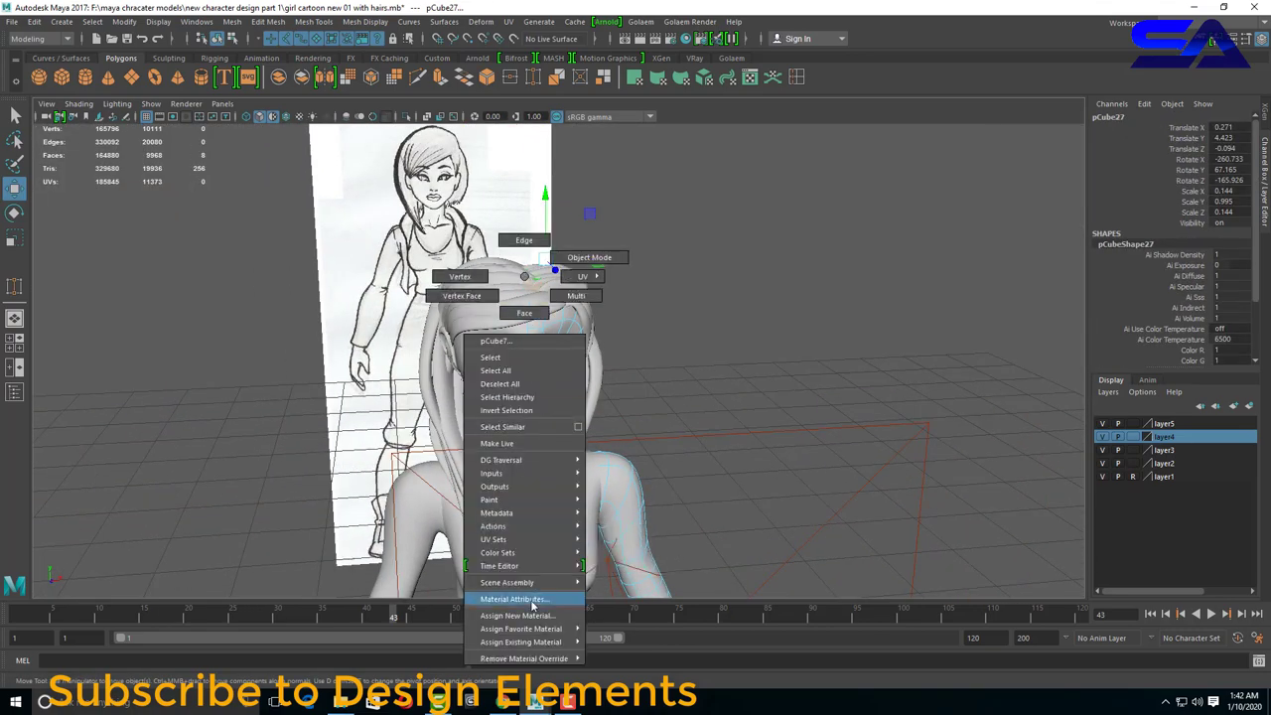
left_click(699, 367)
scroll(681, 411, "up", 2)
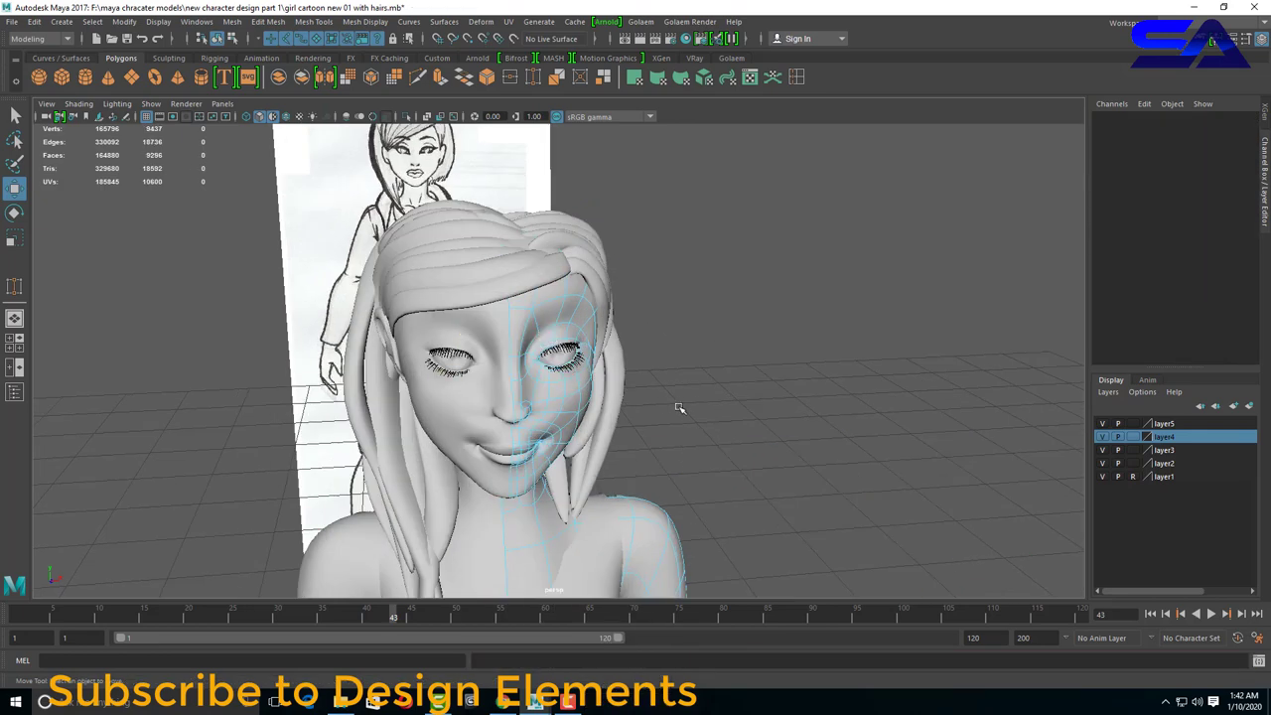
scroll(647, 471, "up", 3)
scroll(647, 470, "up", 3)
Select the eye sphere and show its attributes with all node tabs.
right_click_drag(571, 280, 636, 298)
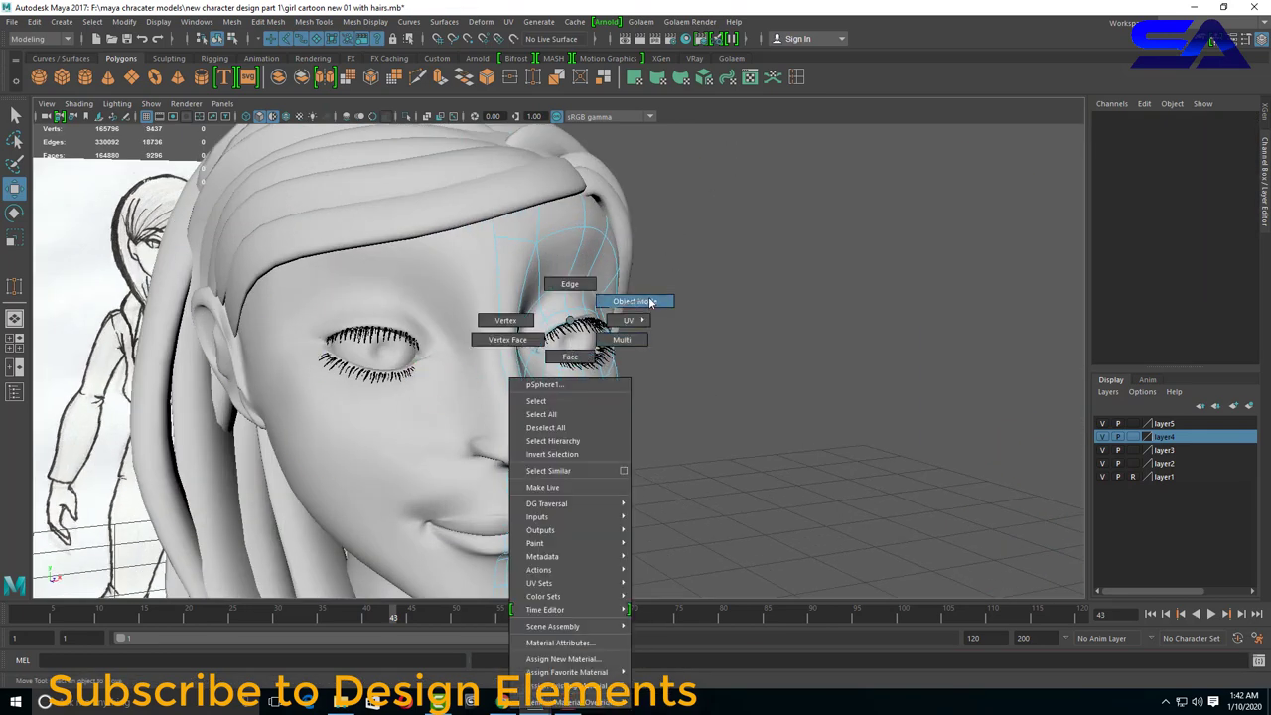
right_click_drag(555, 291, 602, 278)
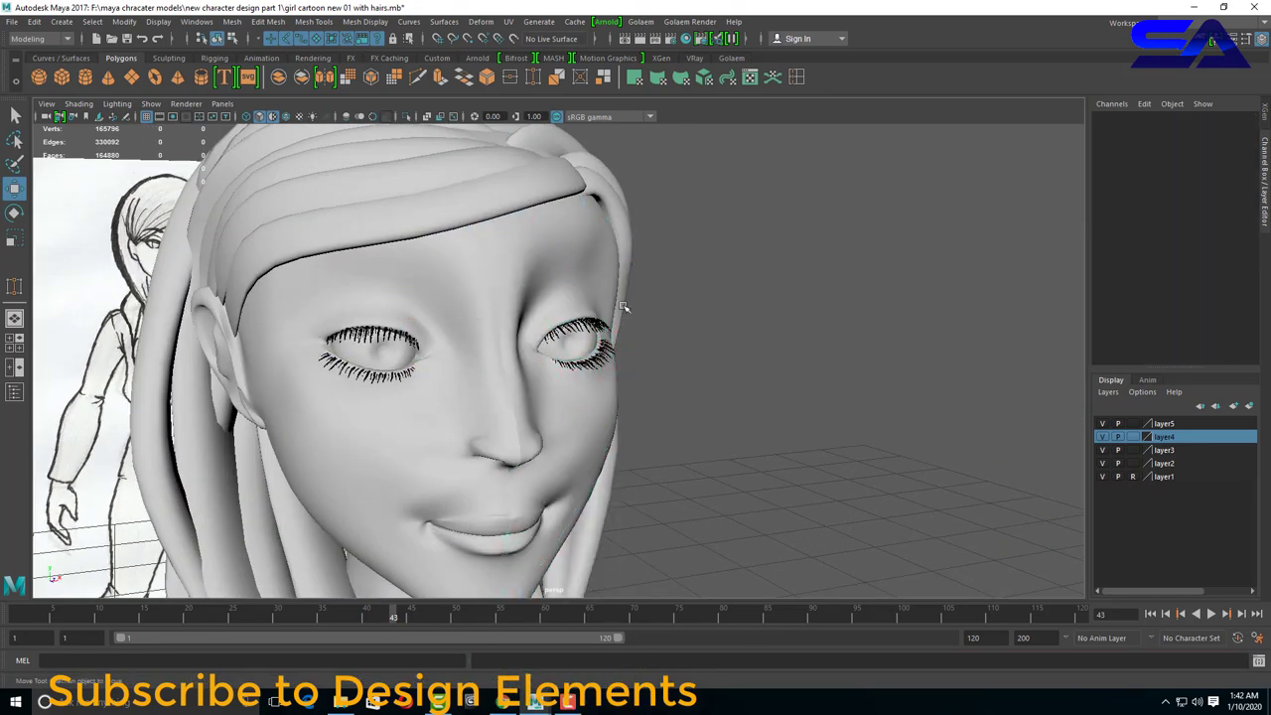
left_click(402, 343)
key("ctrl+a")
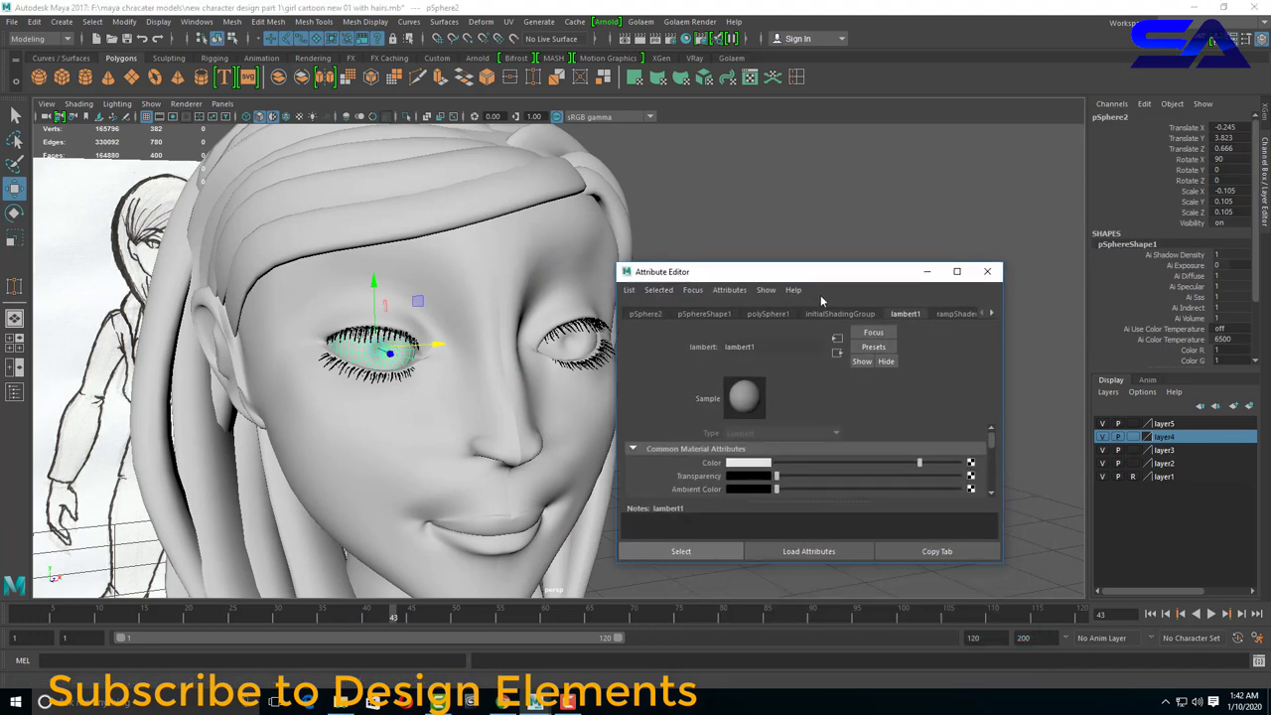
left_click(875, 335)
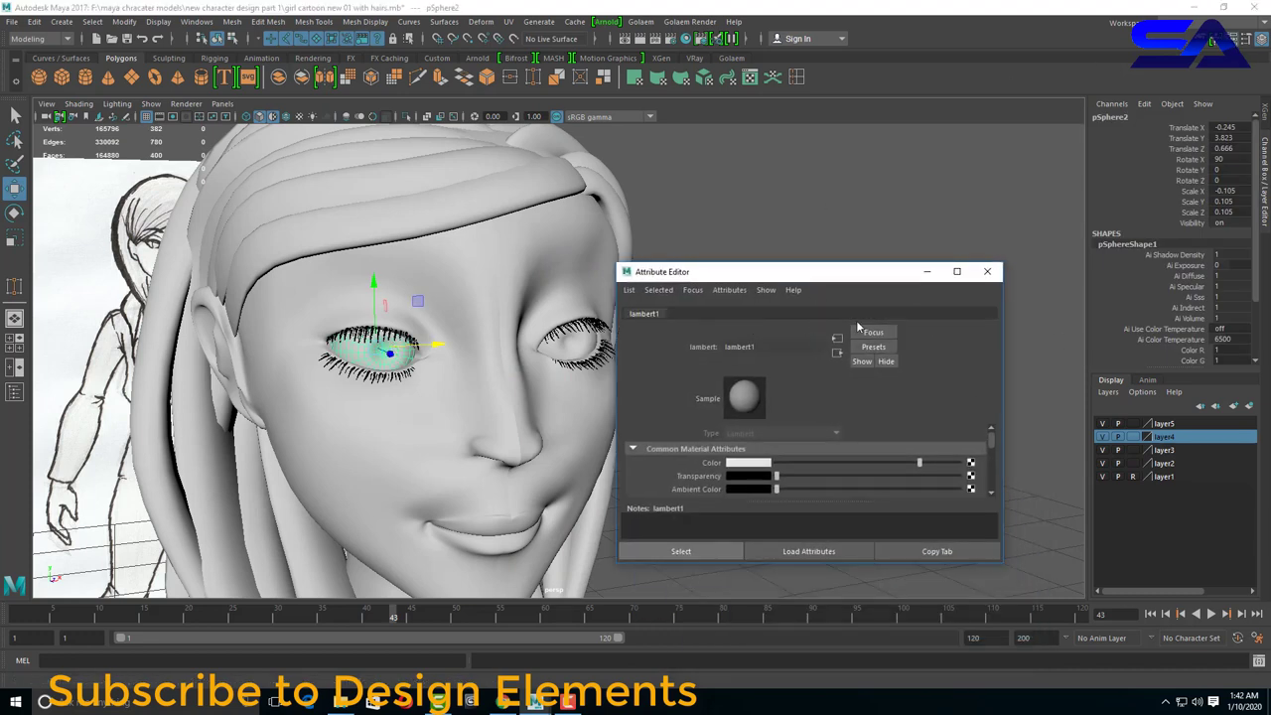
left_click(765, 289)
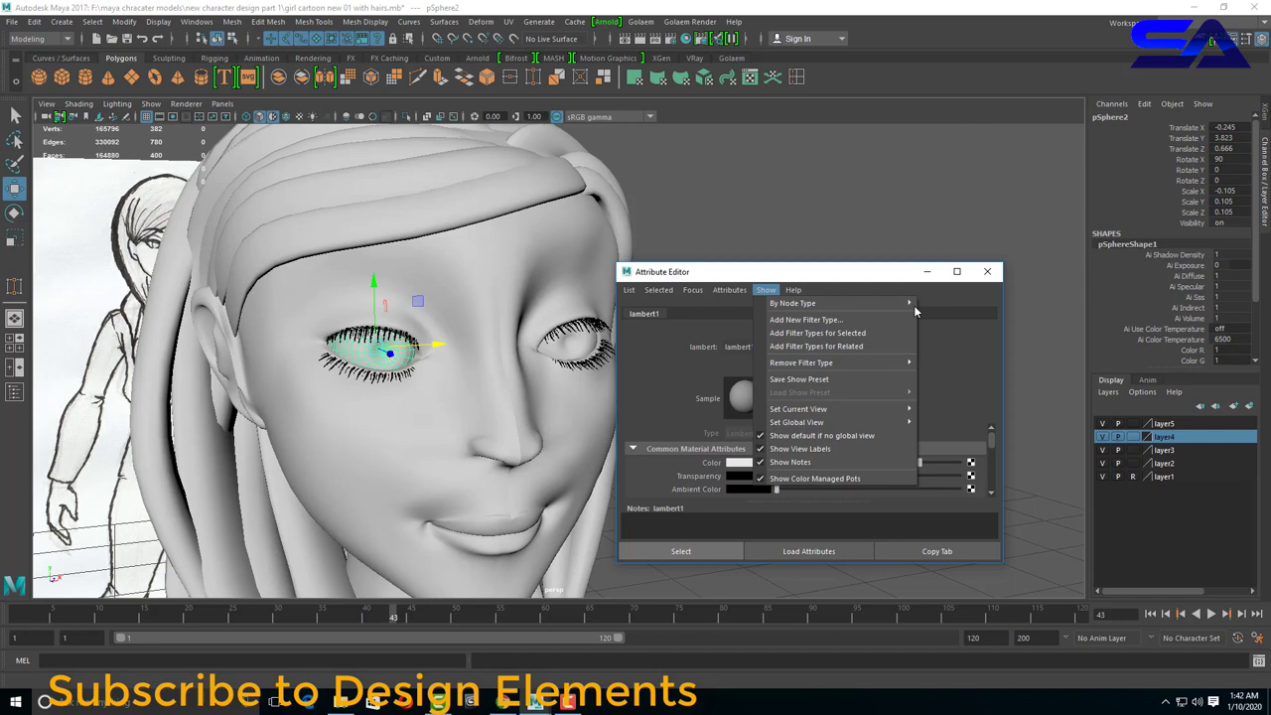
left_click(987, 271)
key("ctrl+a")
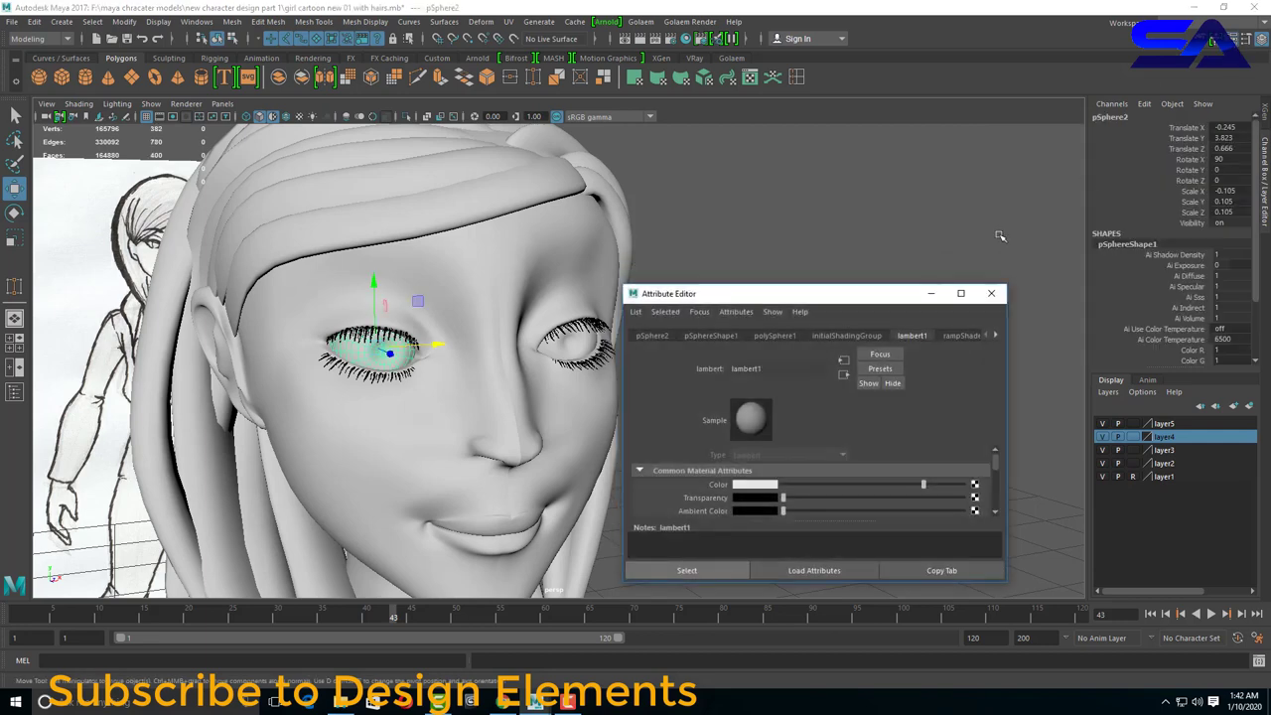
Move rampShader3's black stop, set Interpolation to Smooth, and render in V-Ray.
left_click(998, 335)
left_click(942, 335)
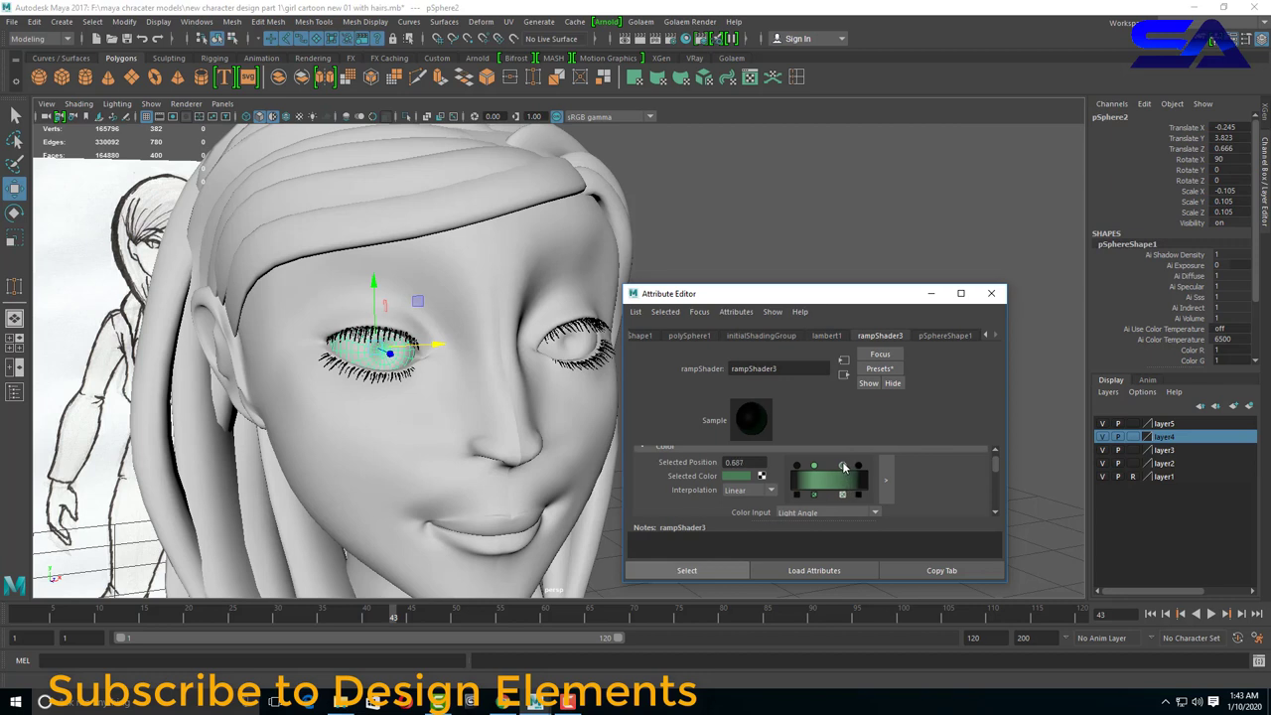
left_click_drag(858, 465, 848, 467)
left_click(769, 490)
left_click(750, 529)
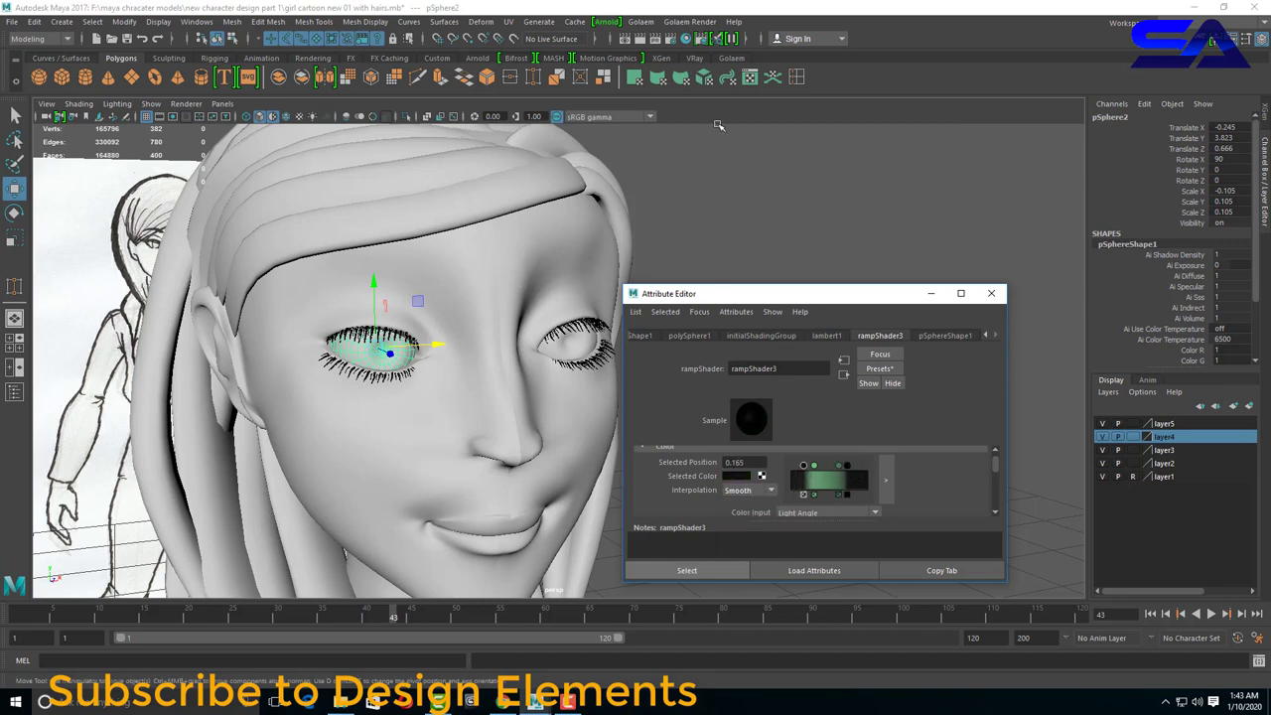
left_click(656, 40)
scroll(797, 486, "down", 2)
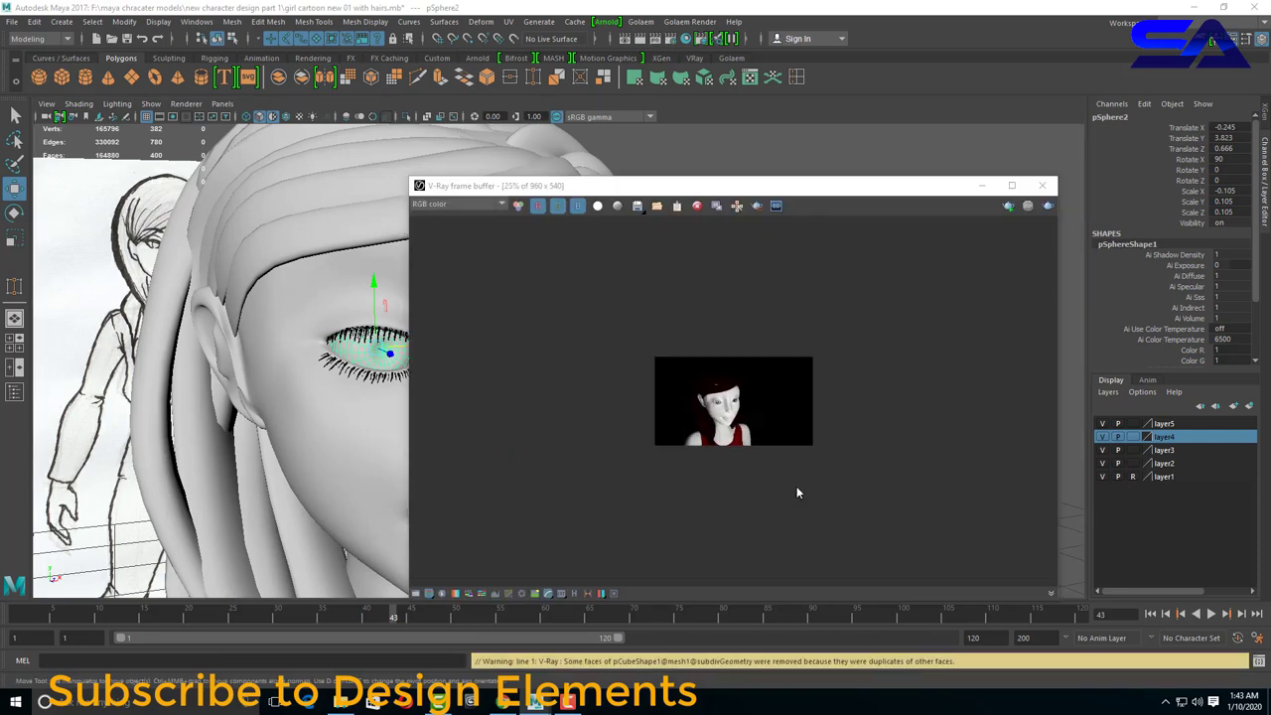
scroll(745, 467, "up", 3)
Re-render the girl from the V-Ray frame buffer, zoom to check the face, and close it.
scroll(702, 462, "down", 1)
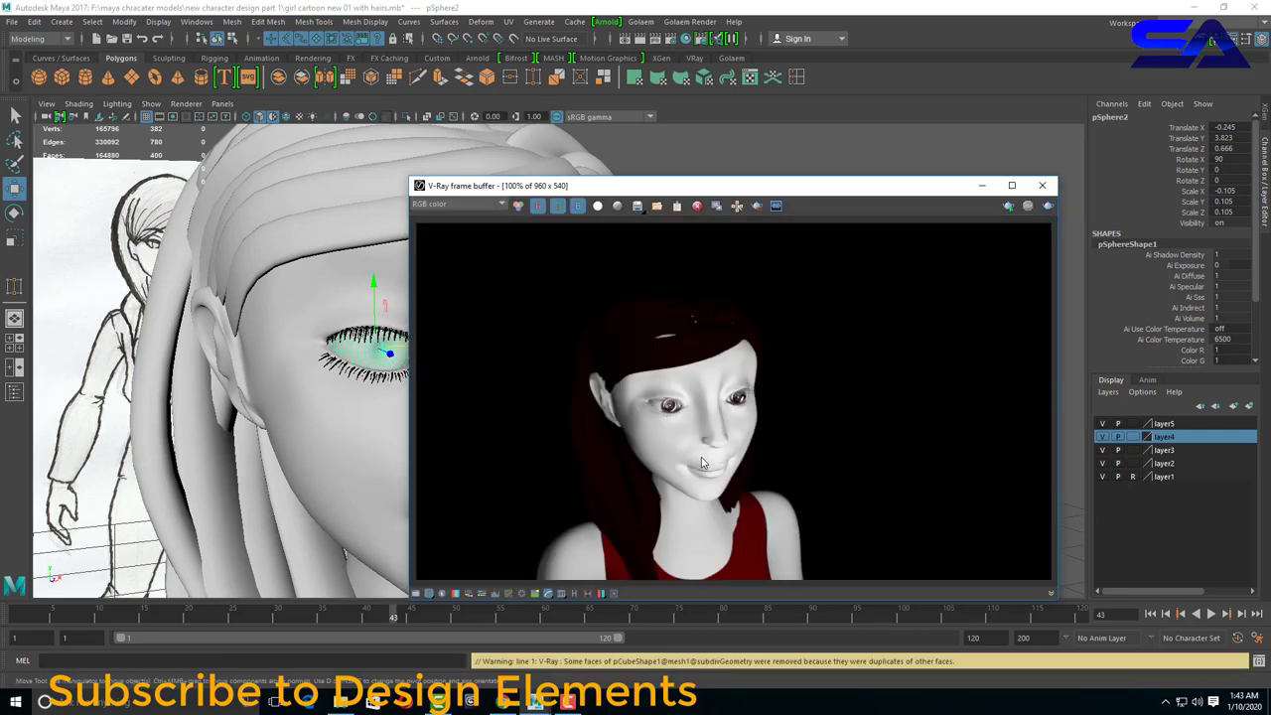
scroll(701, 460, "up", 2)
scroll(703, 462, "down", 1)
scroll(706, 463, "down", 3)
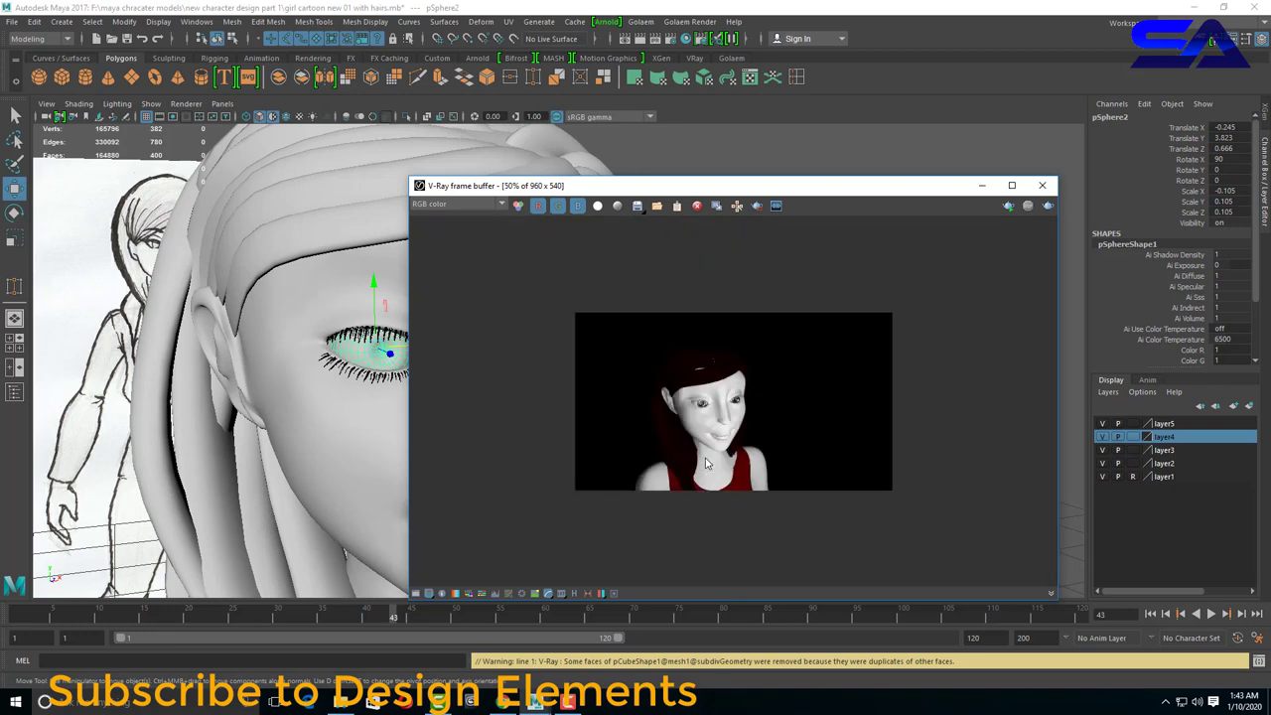
scroll(705, 457, "up", 3)
scroll(701, 457, "down", 1)
left_click(1009, 208)
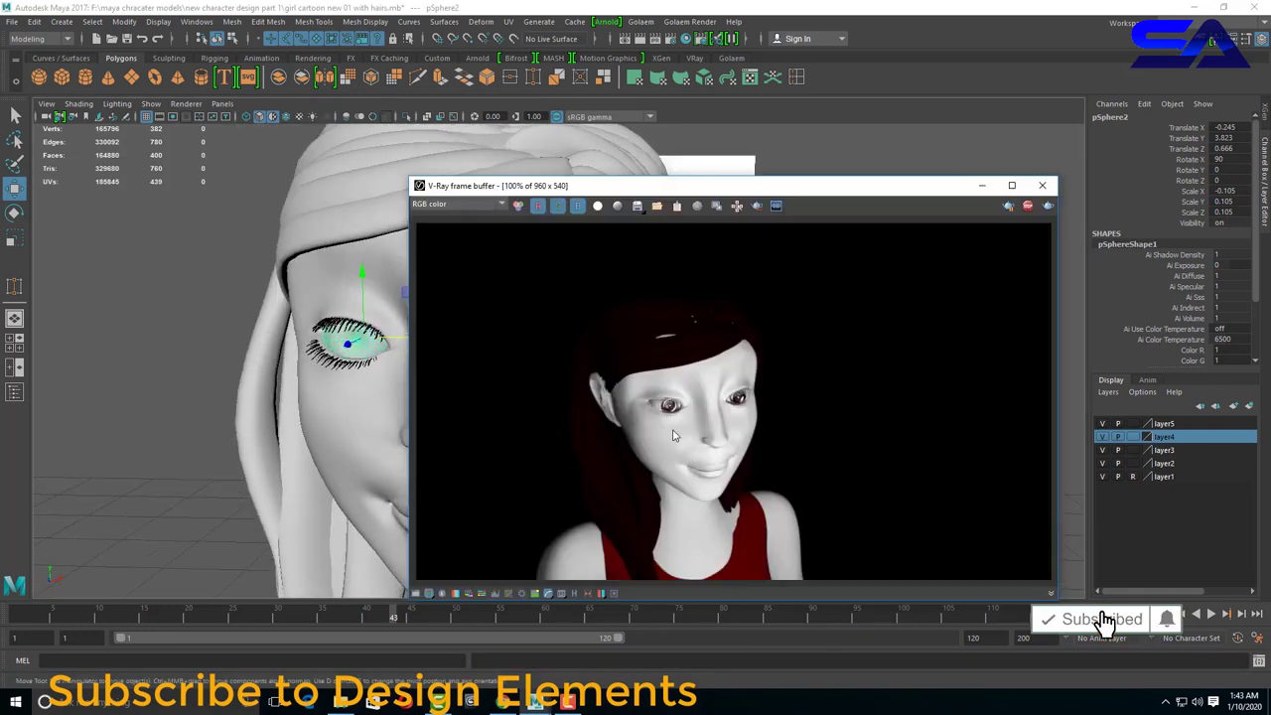
scroll(755, 447, "down", 1)
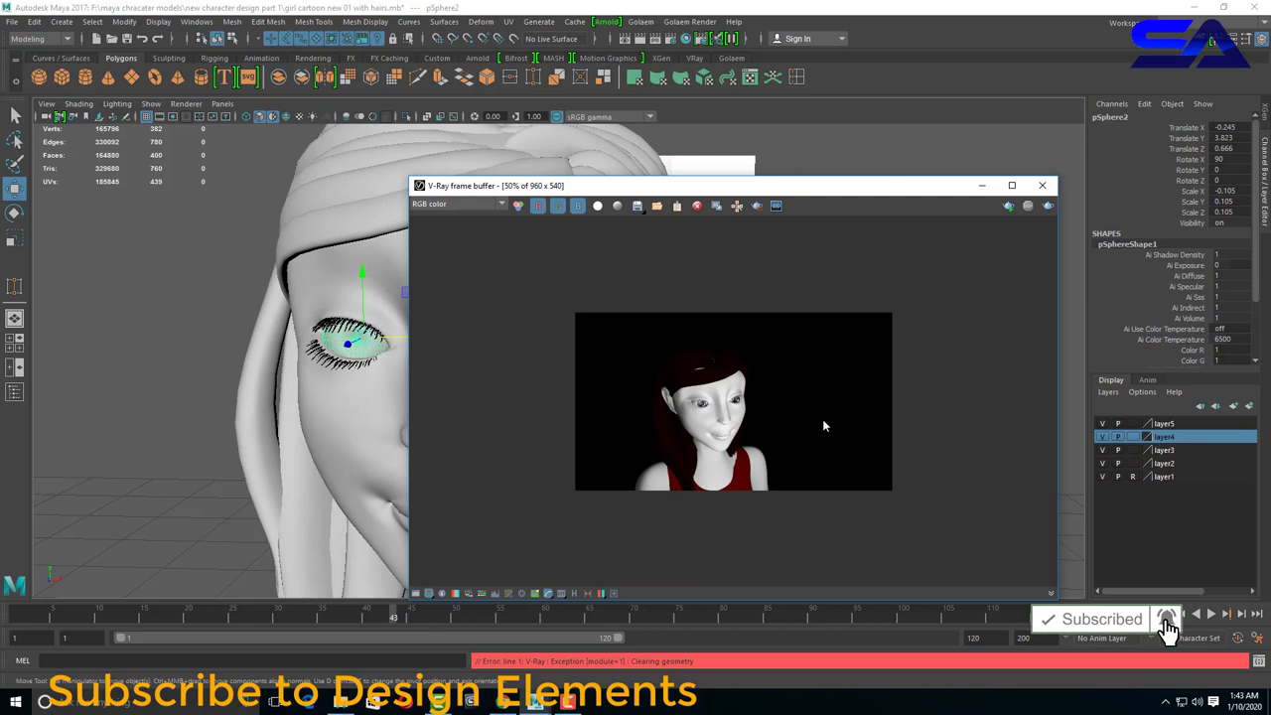
scroll(678, 479, "up", 2)
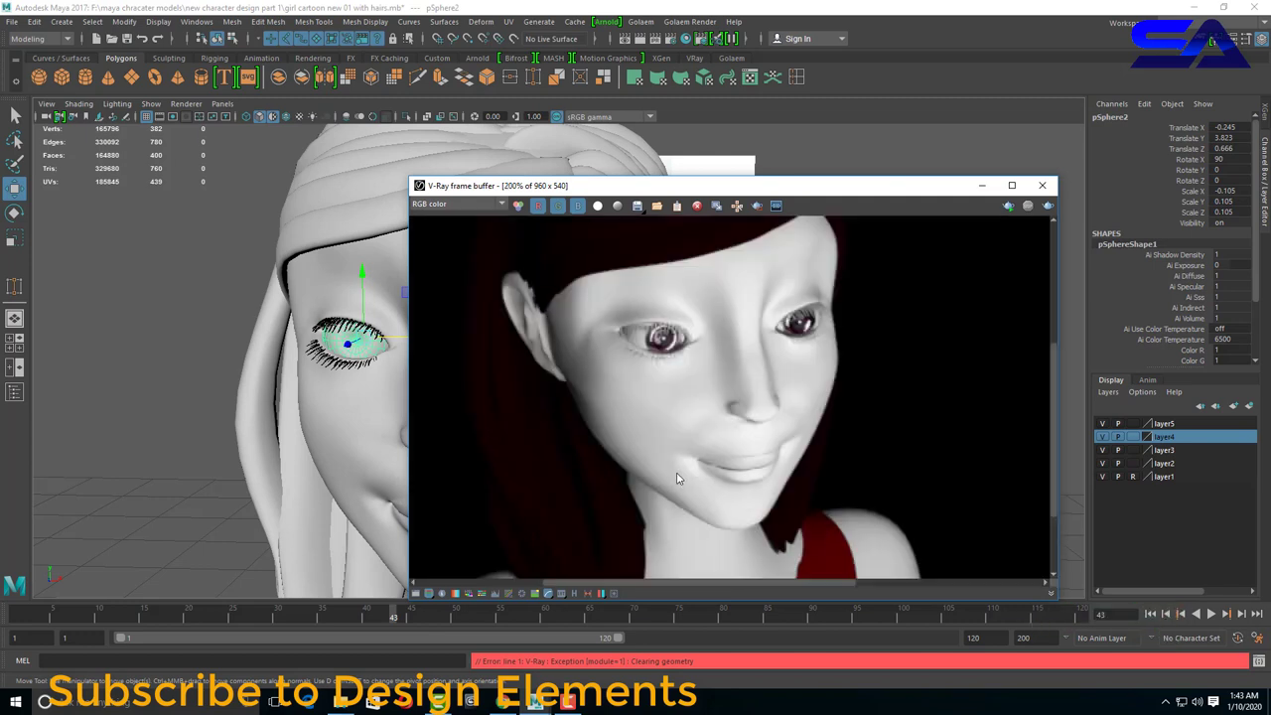
scroll(678, 479, "down", 1)
scroll(824, 429, "down", 1)
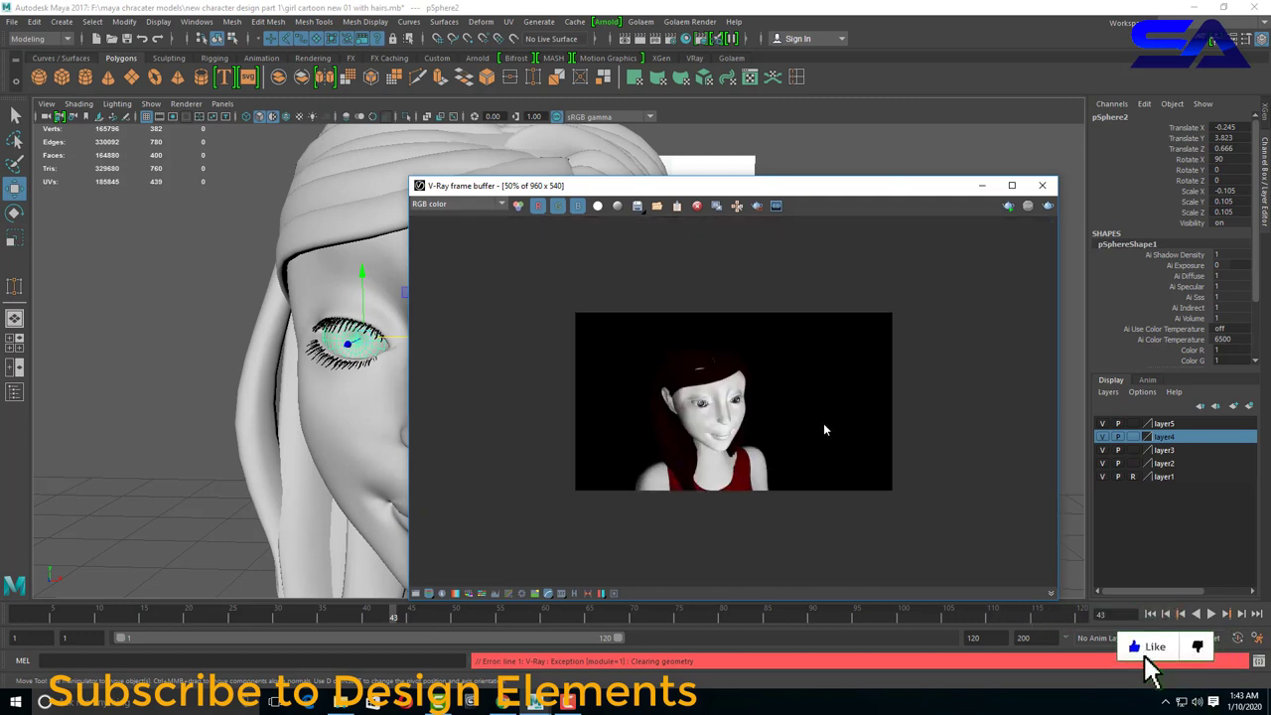
scroll(824, 429, "up", 2)
left_click(1042, 185)
Orbit back to a front view of the model beside the sketch and deselect the eye.
mouse_move(761, 434)
left_mouse_down("alt")
mouse_move(613, 419)
mouse_move(545, 396)
mouse_move(545, 315)
mouse_move(671, 189)
left_mouse_up("alt")
left_click(751, 438)
scroll(710, 425, "down", 4)
scroll(586, 409, "up", 2)
scroll(545, 314, "up", 2)
Set the GI irradiance map preset to Medium in Render Settings.
left_click(672, 39)
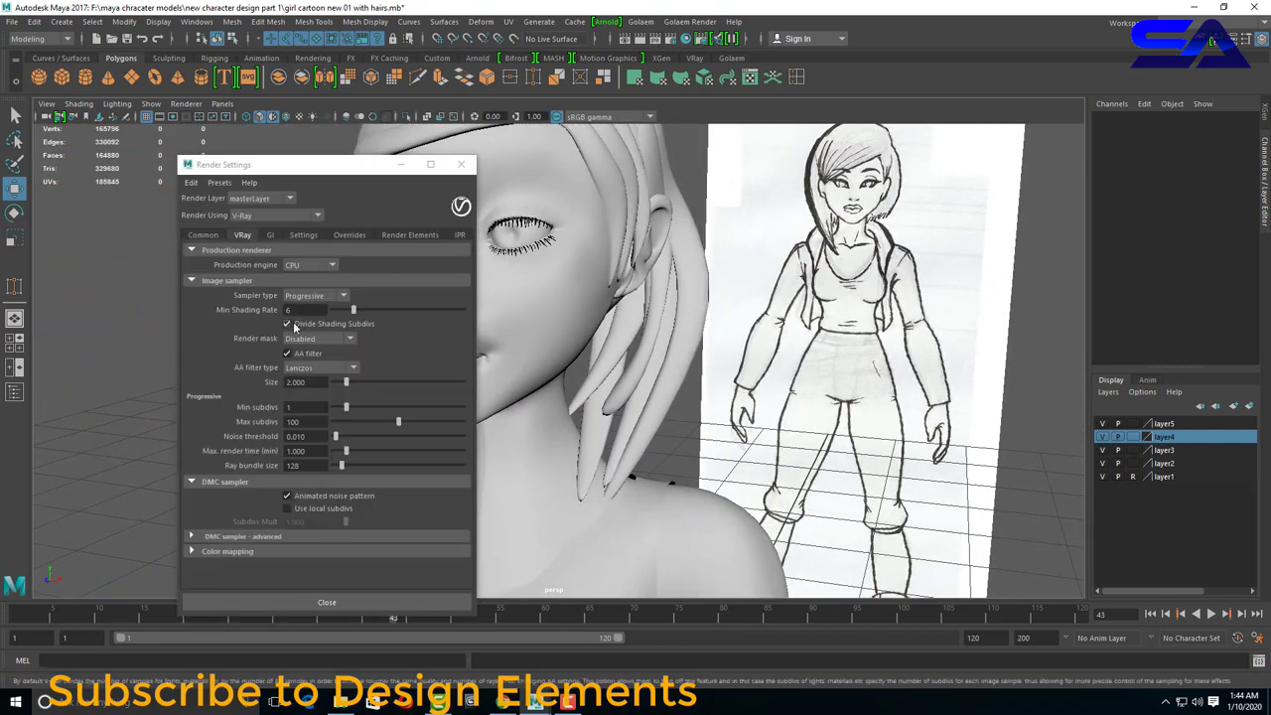
left_click(276, 236)
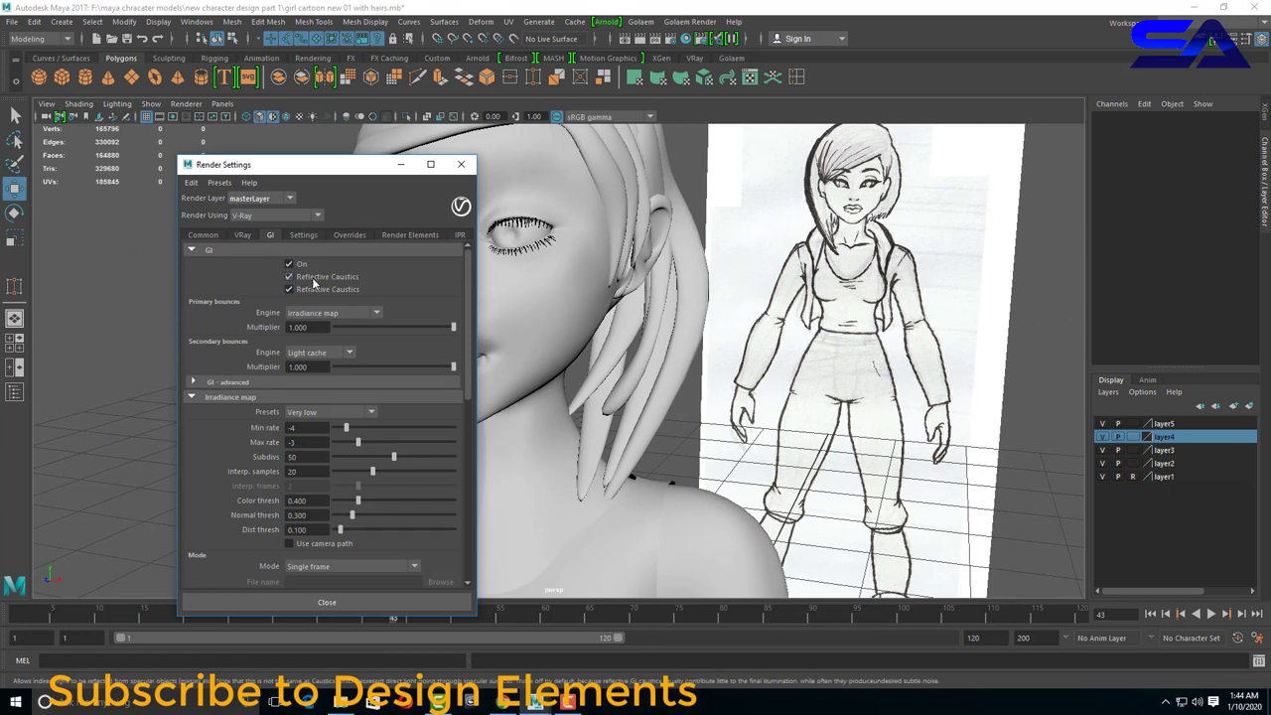
scroll(330, 410, "down", 2)
left_click(373, 332)
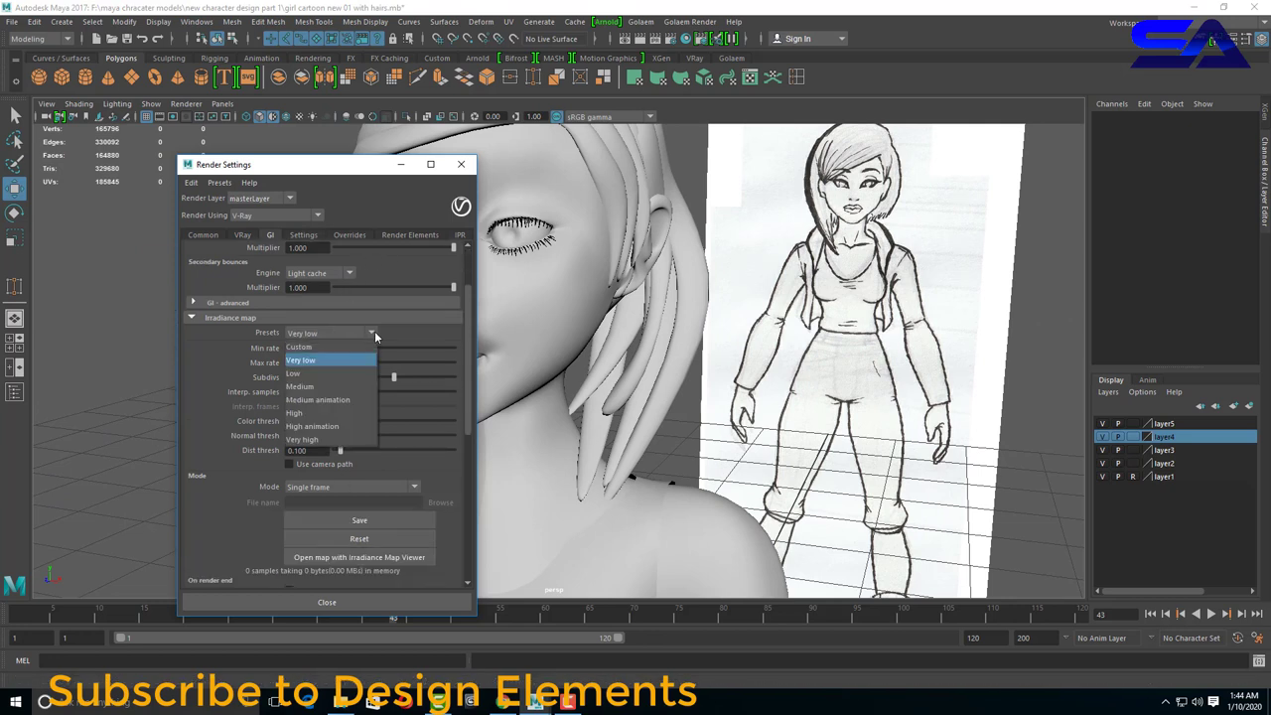
left_click(326, 387)
scroll(337, 419, "down", 5)
scroll(363, 475, "down", 3)
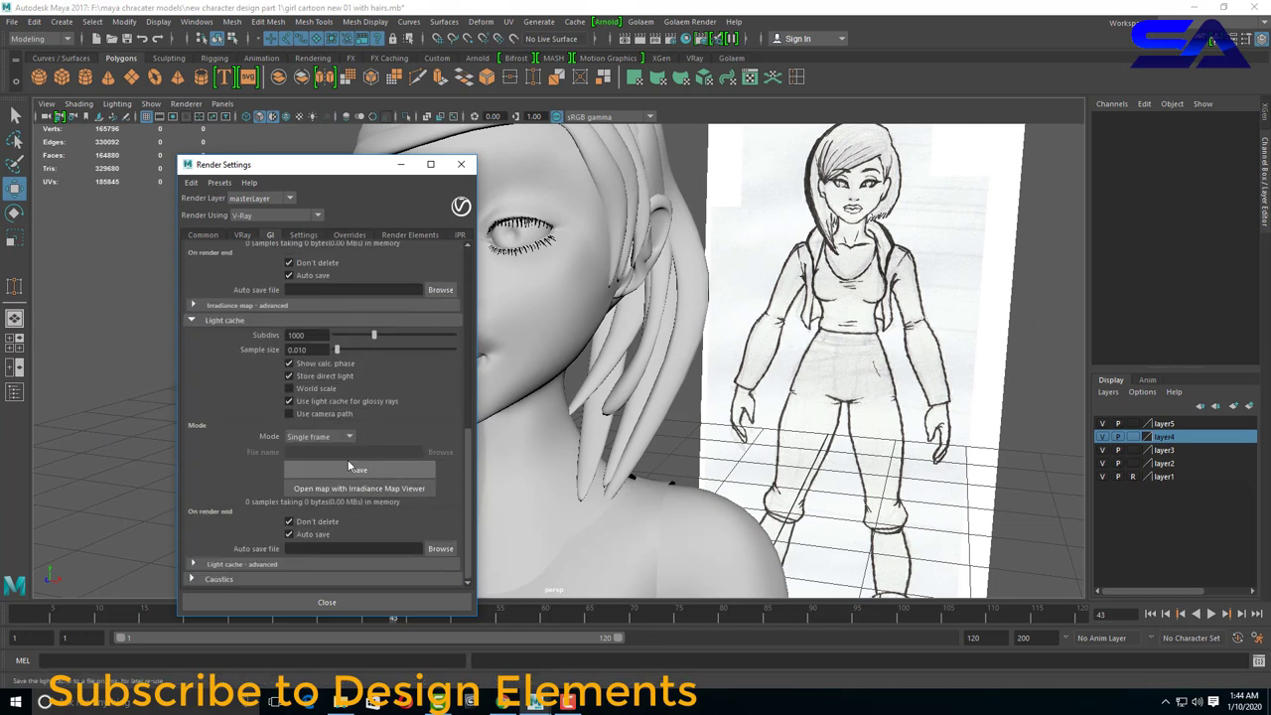
Check the V-Ray system settings, toggling distributed rendering on and back off.
left_click(301, 235)
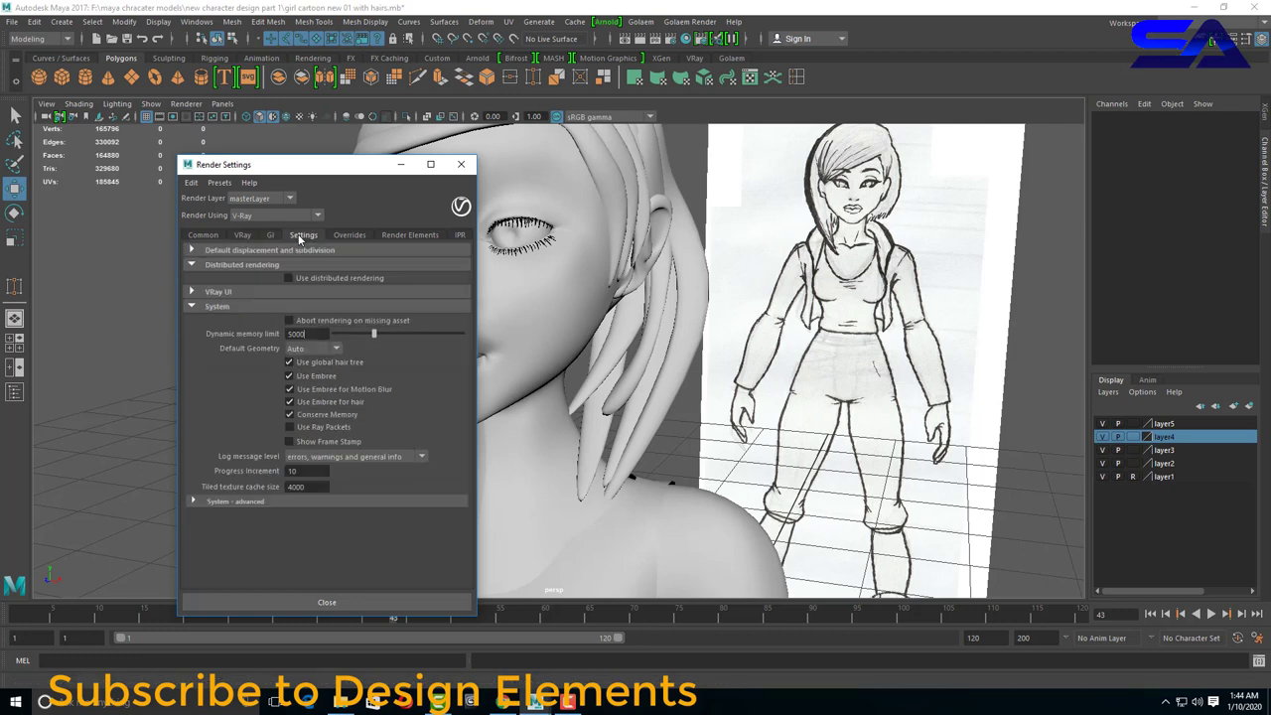
left_click(301, 279)
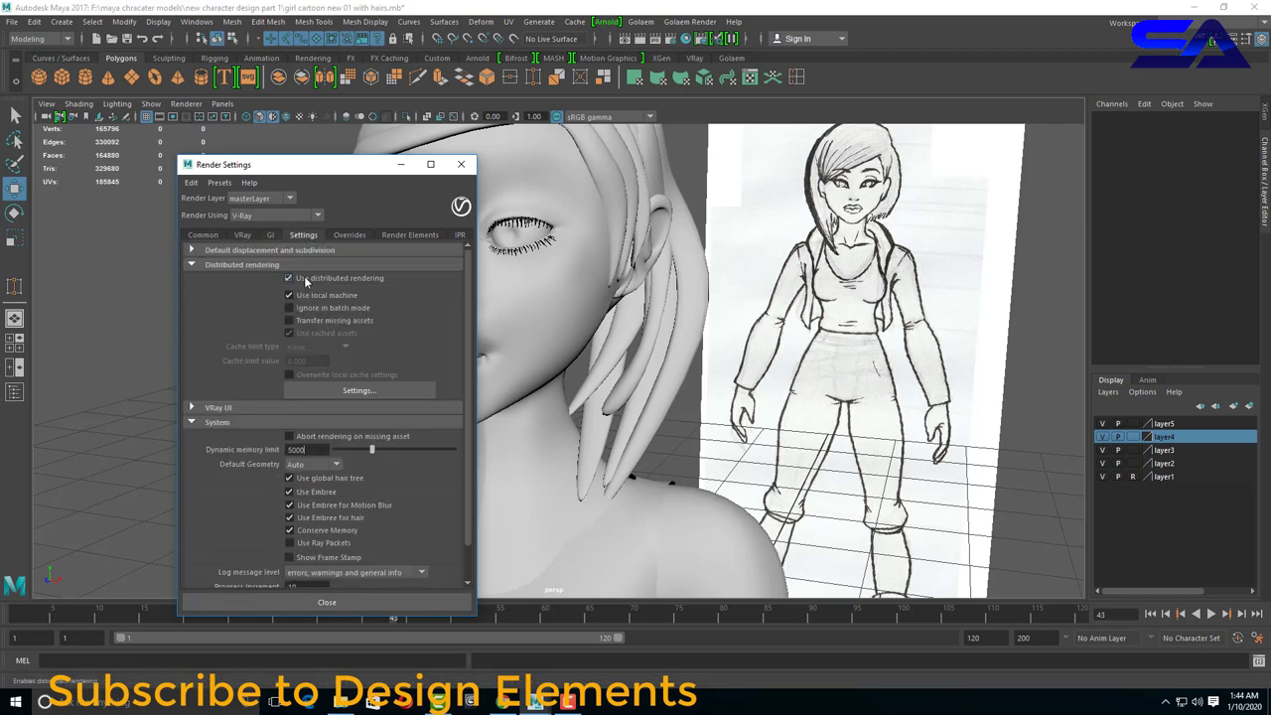
left_click(306, 281)
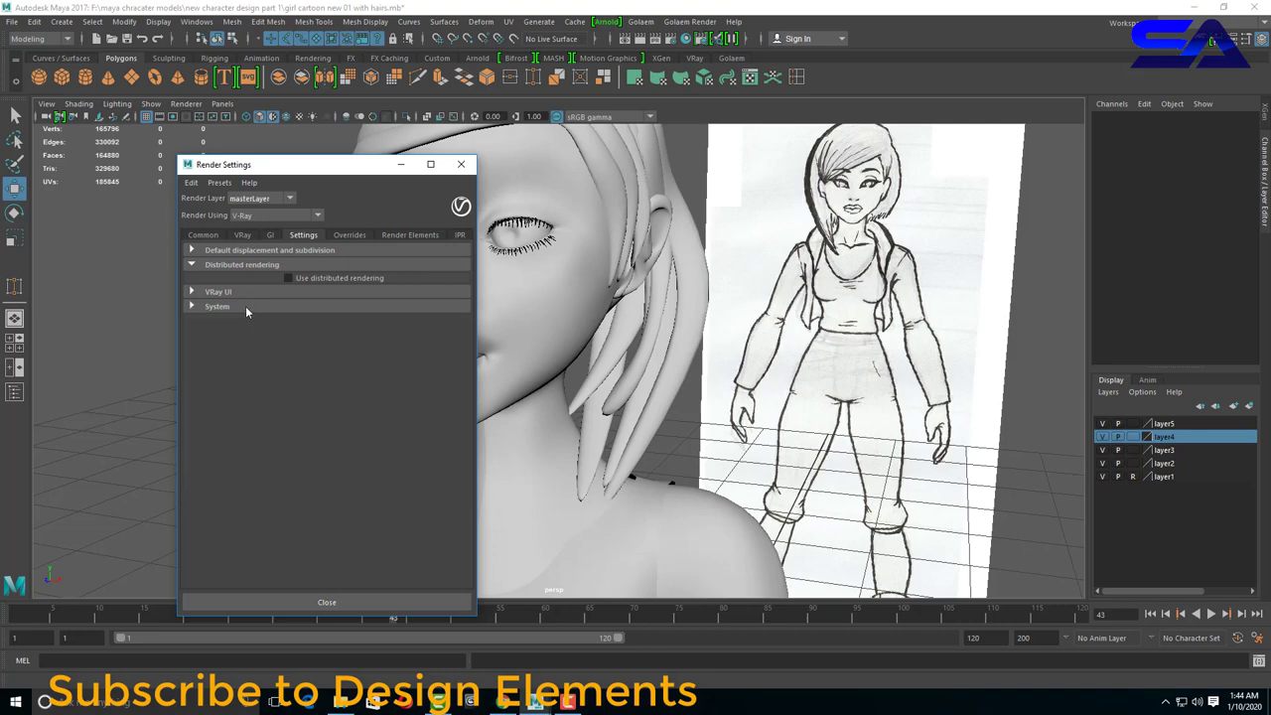
left_click(271, 236)
Enable Convert image to sRGB for RenderView on the Common tab and render the girl.
left_click(243, 236)
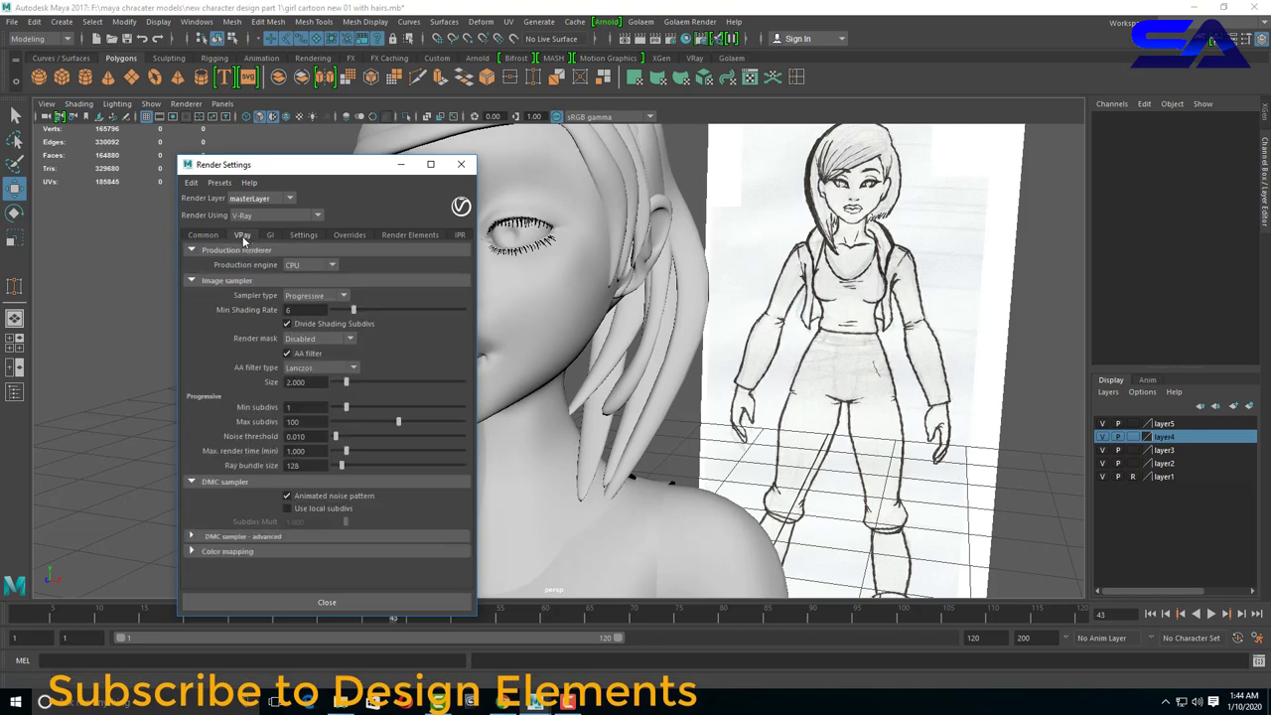
left_click(203, 235)
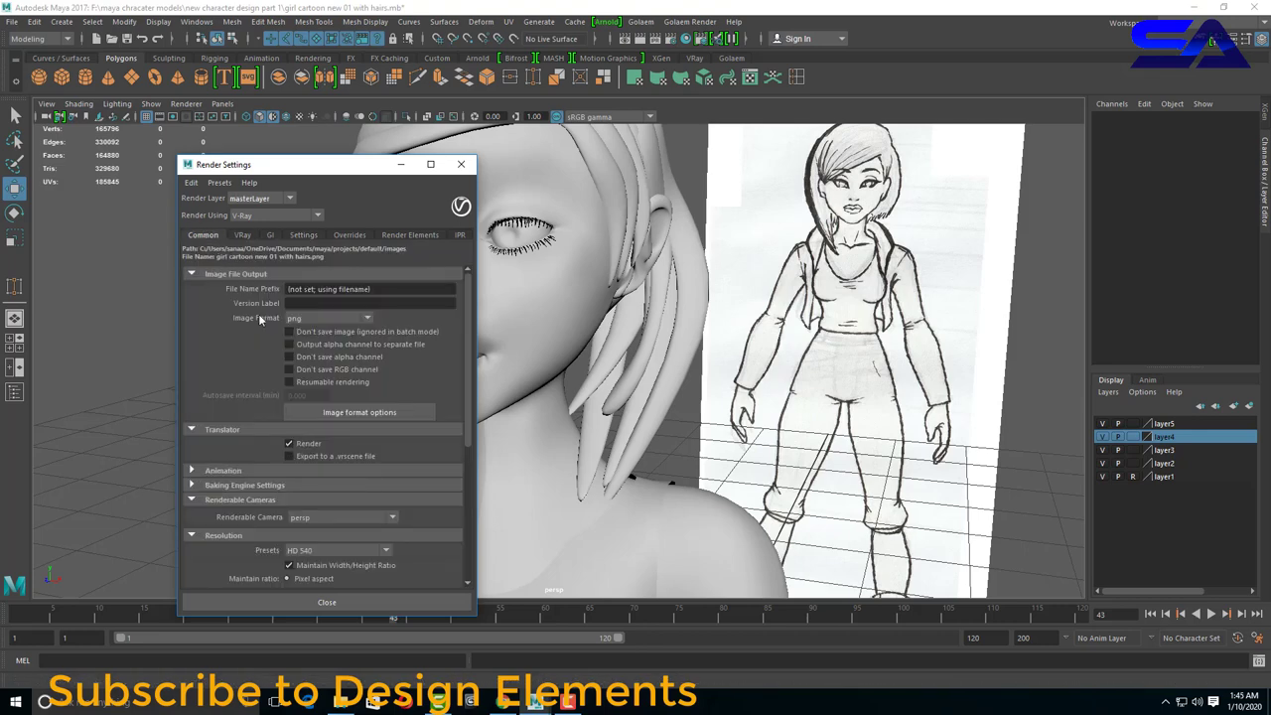
scroll(337, 442, "down", 2)
scroll(331, 434, "down", 2)
scroll(333, 449, "down", 2)
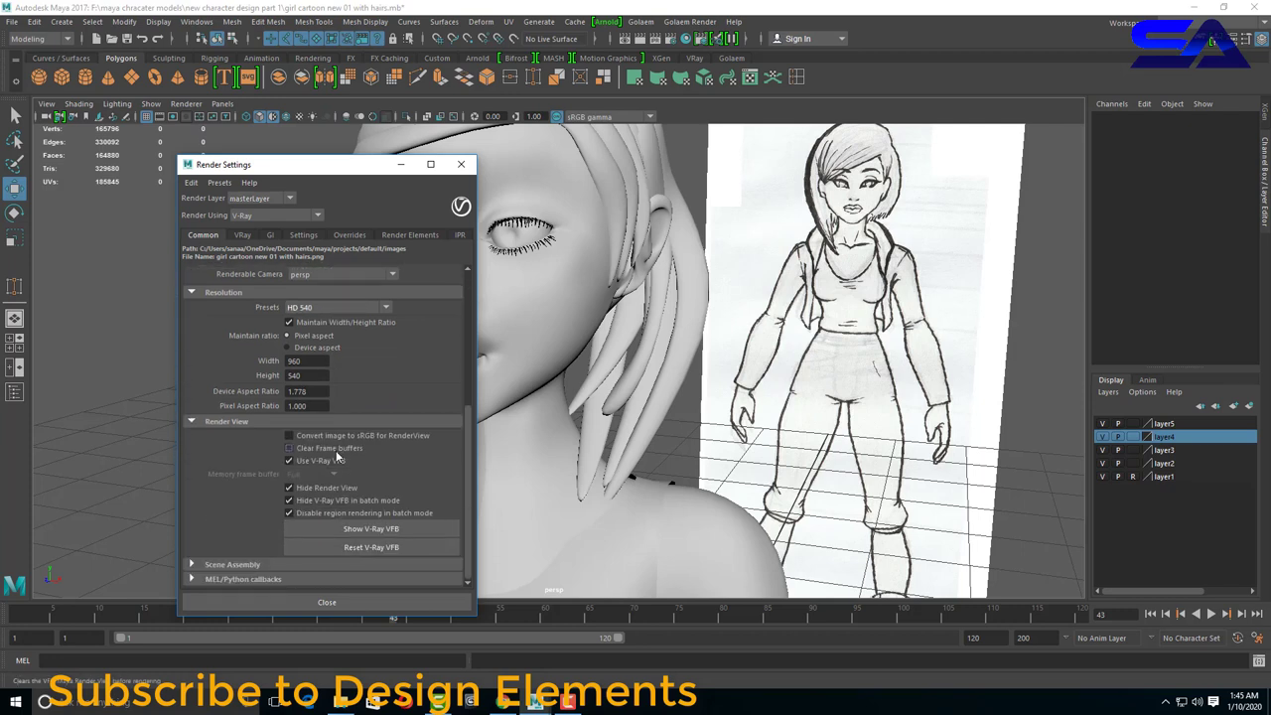
left_click(320, 437)
left_click(655, 39)
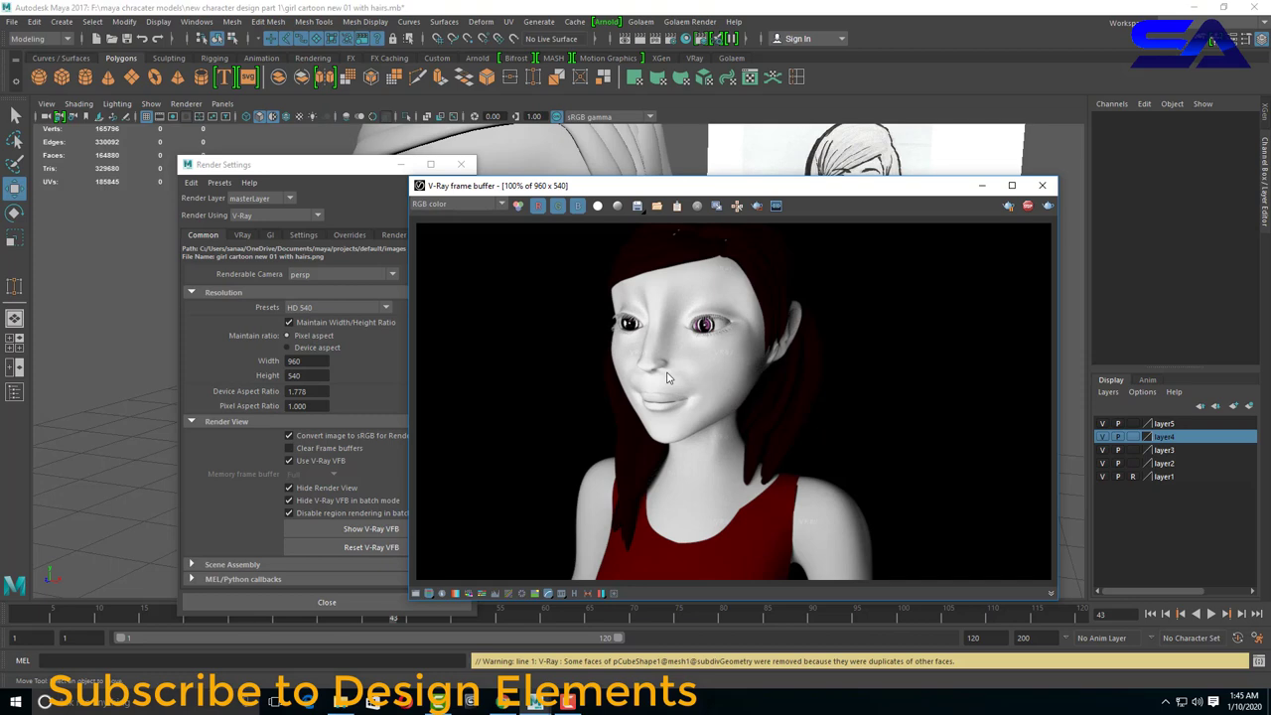
Turn sRGB conversion back off, re-render the girl to compare, and close the render.
left_click(364, 438)
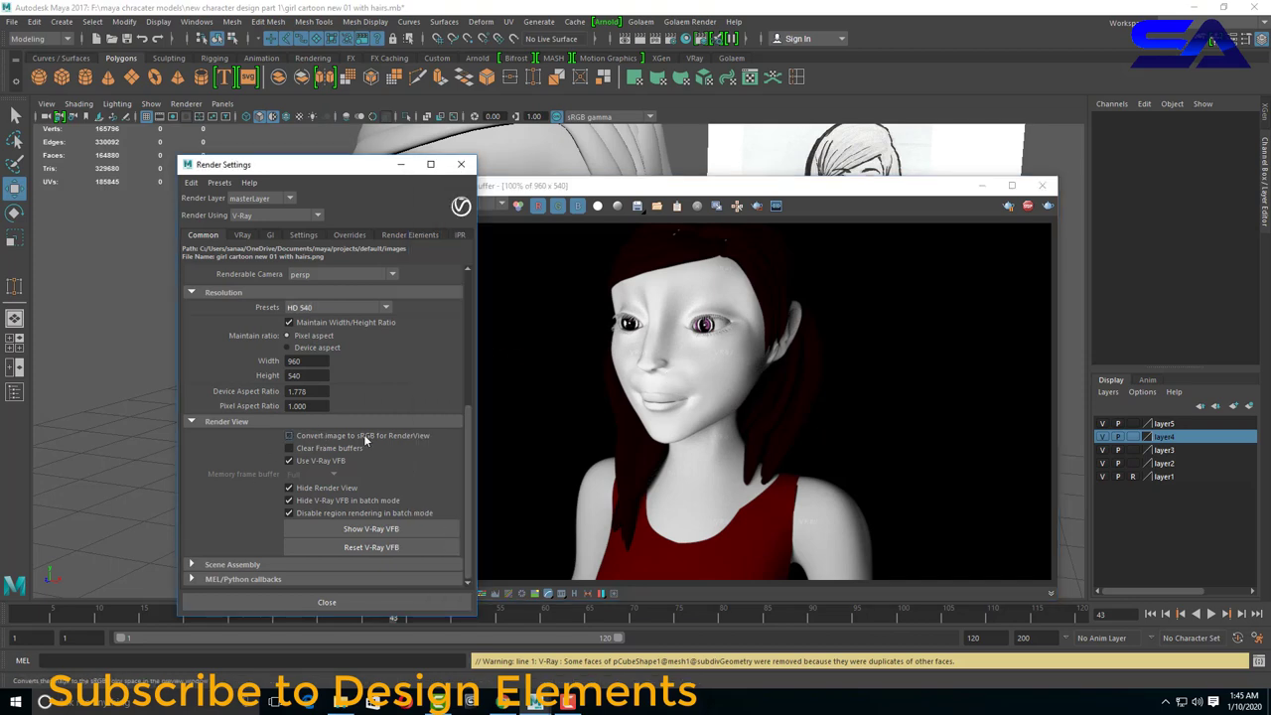
left_click(1010, 208)
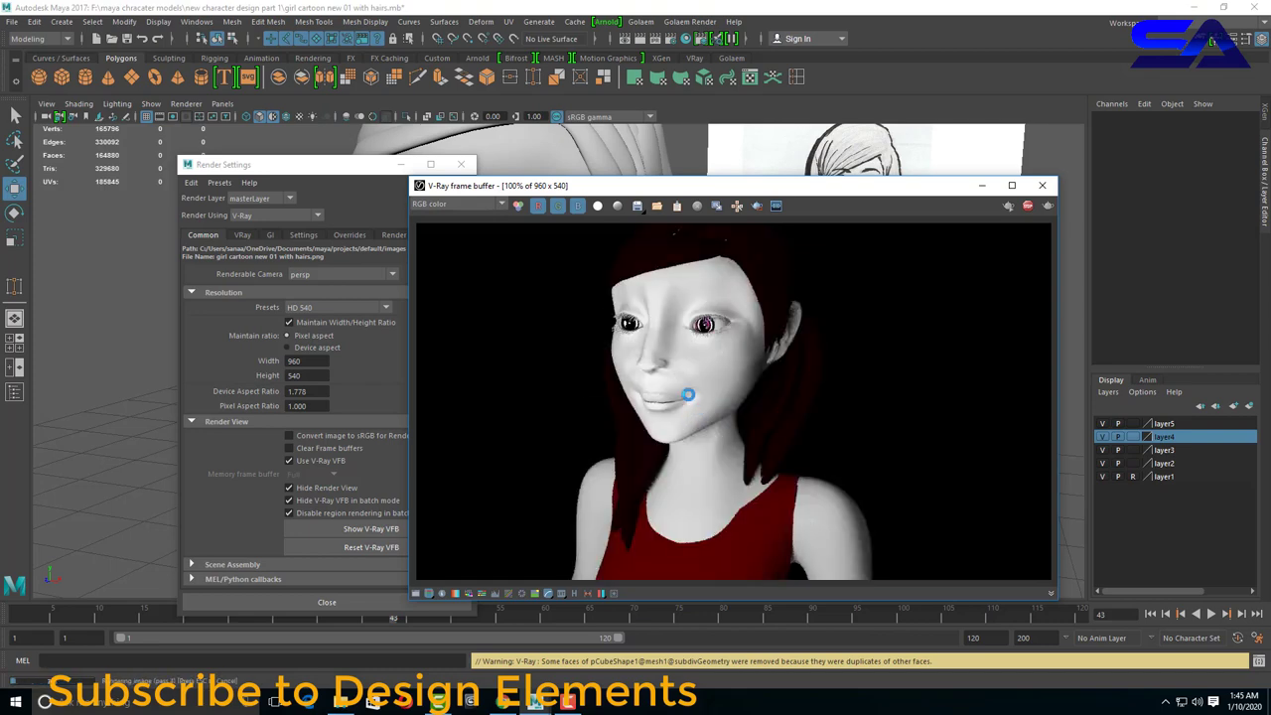
scroll(689, 394, "up", 2)
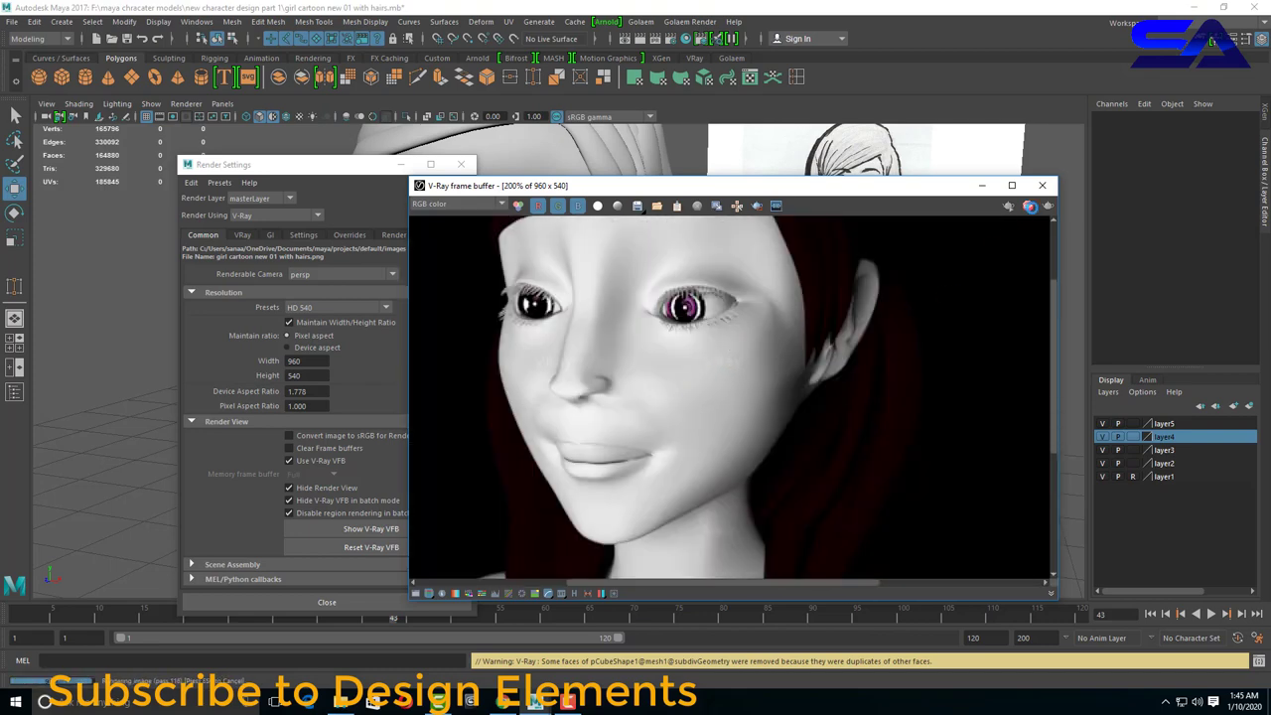
left_click(1043, 191)
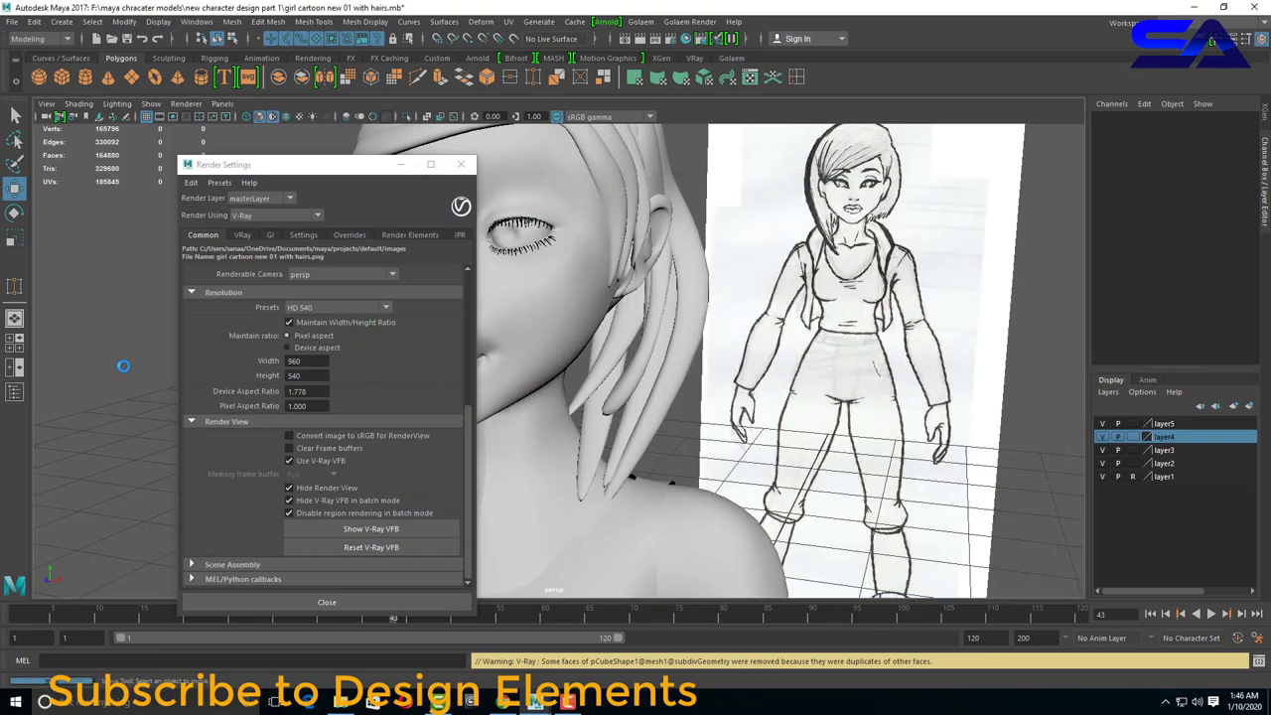
Set the output image format to JPG on the Common tab.
scroll(276, 356, "up", 2)
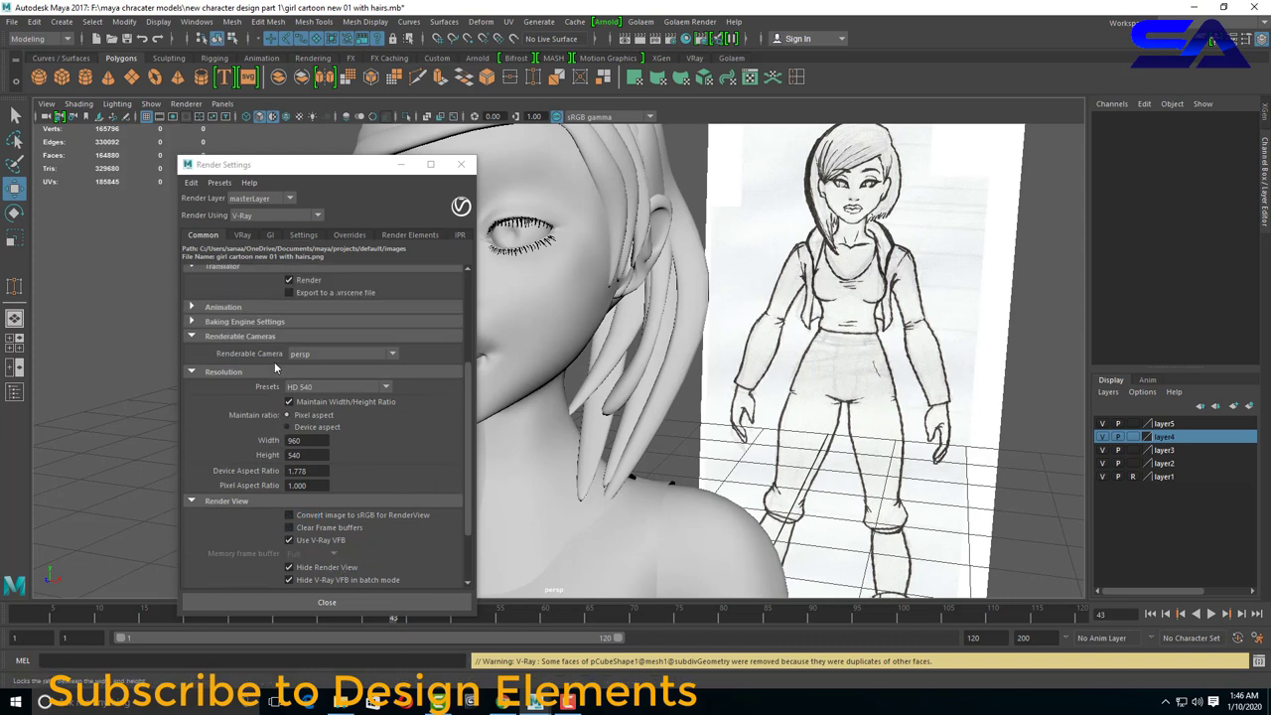
scroll(274, 362, "up", 4)
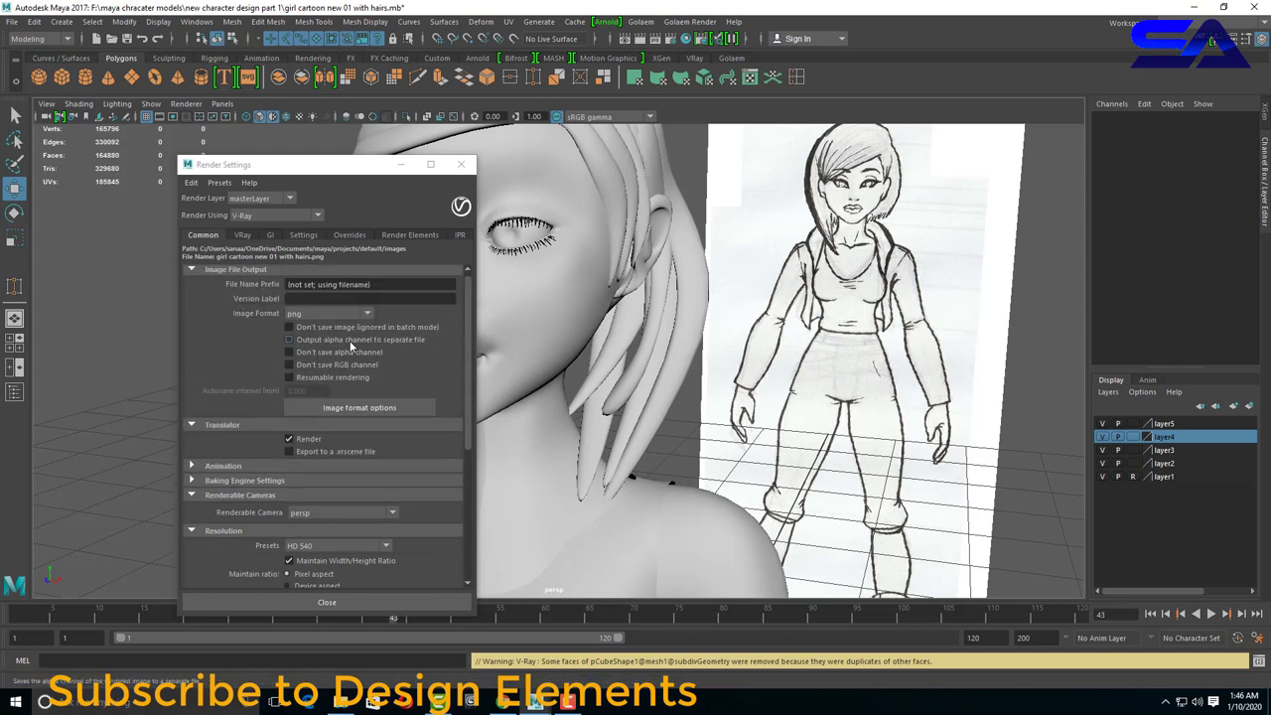
left_click(310, 313)
left_click(325, 344)
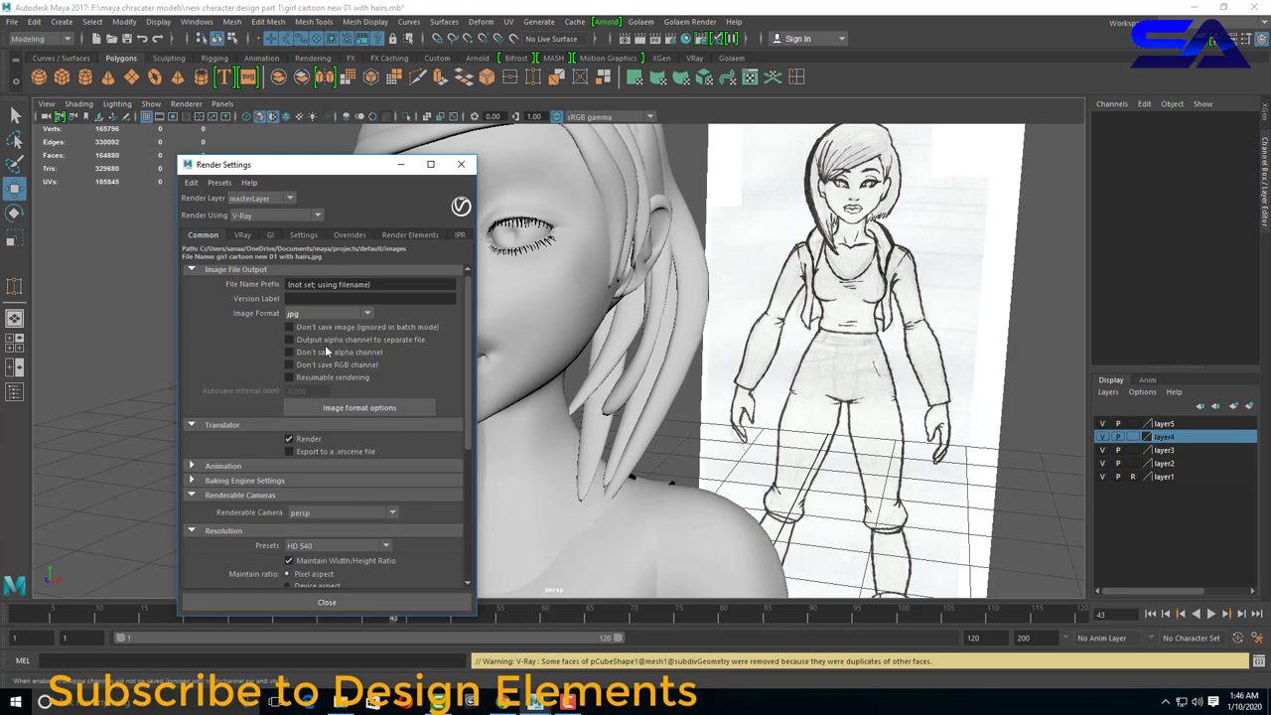
Review the Image Sampler, GI, Settings and Overrides tabs.
left_click(242, 234)
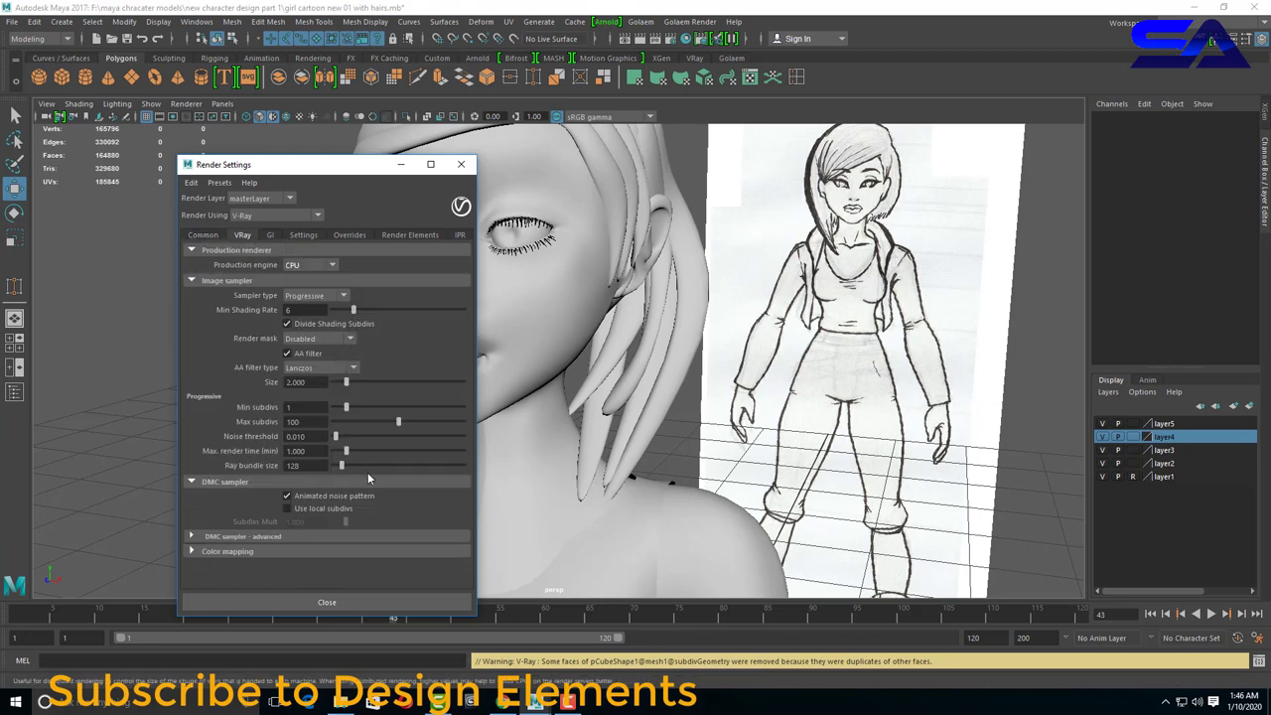
left_click(270, 235)
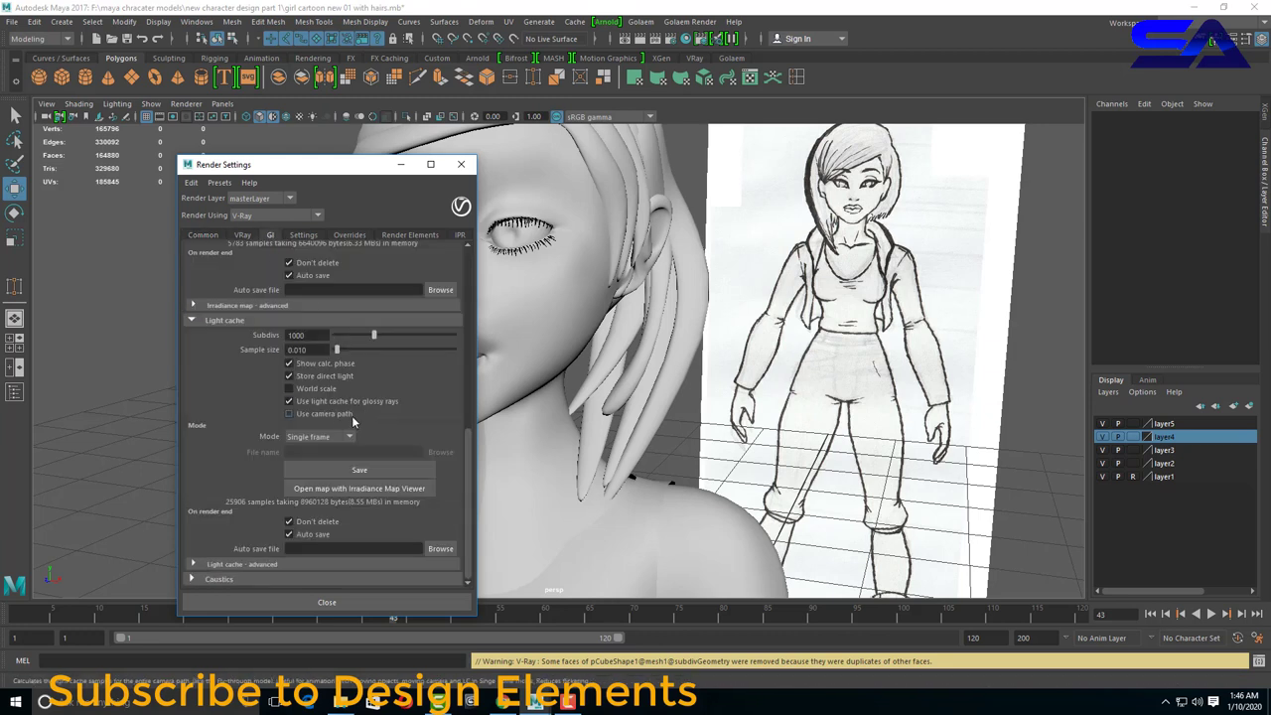
left_click(294, 234)
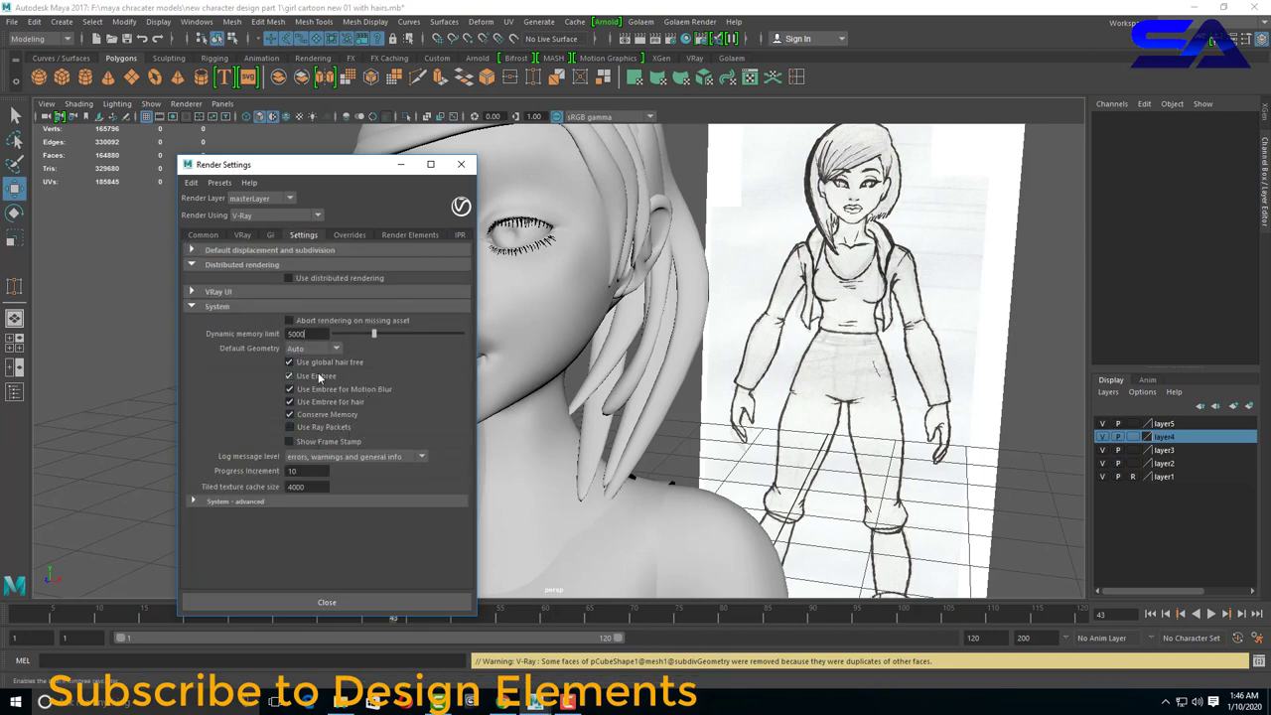
left_click(340, 237)
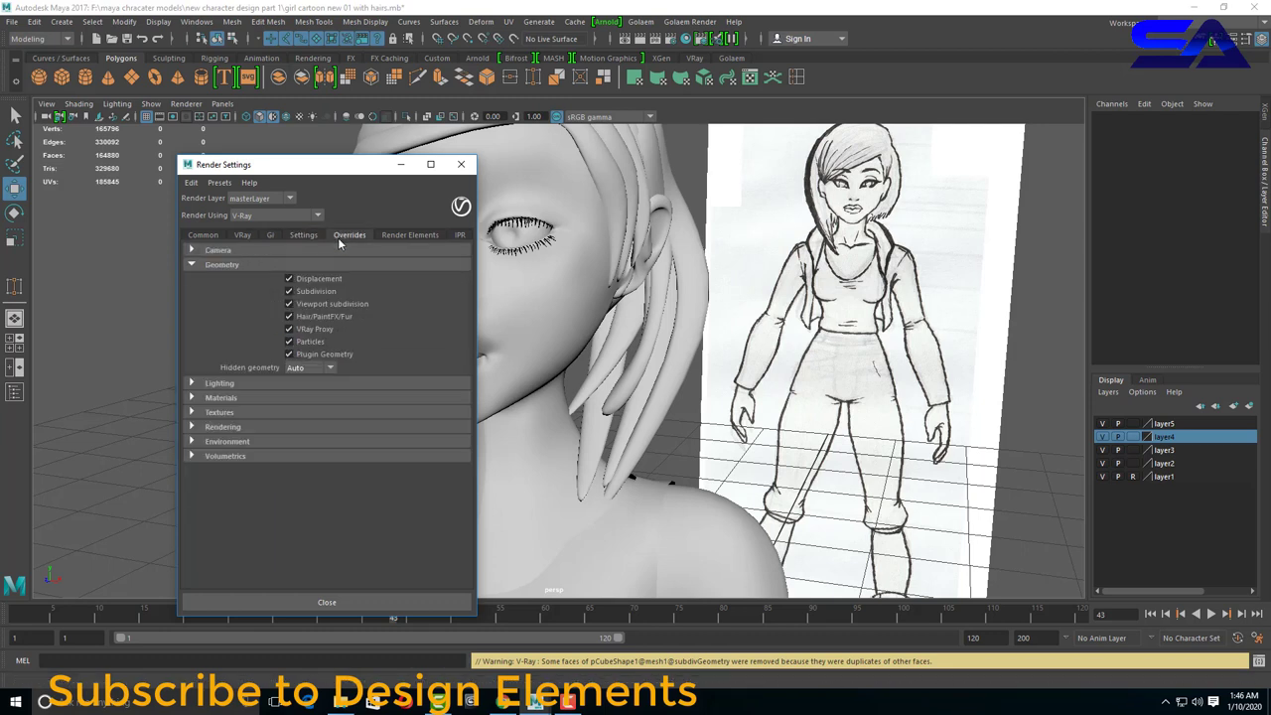
Turn off Reflective Caustics in the GI settings and start a V-Ray render.
left_click(268, 235)
scroll(319, 279, "up", 3)
scroll(319, 279, "up", 3)
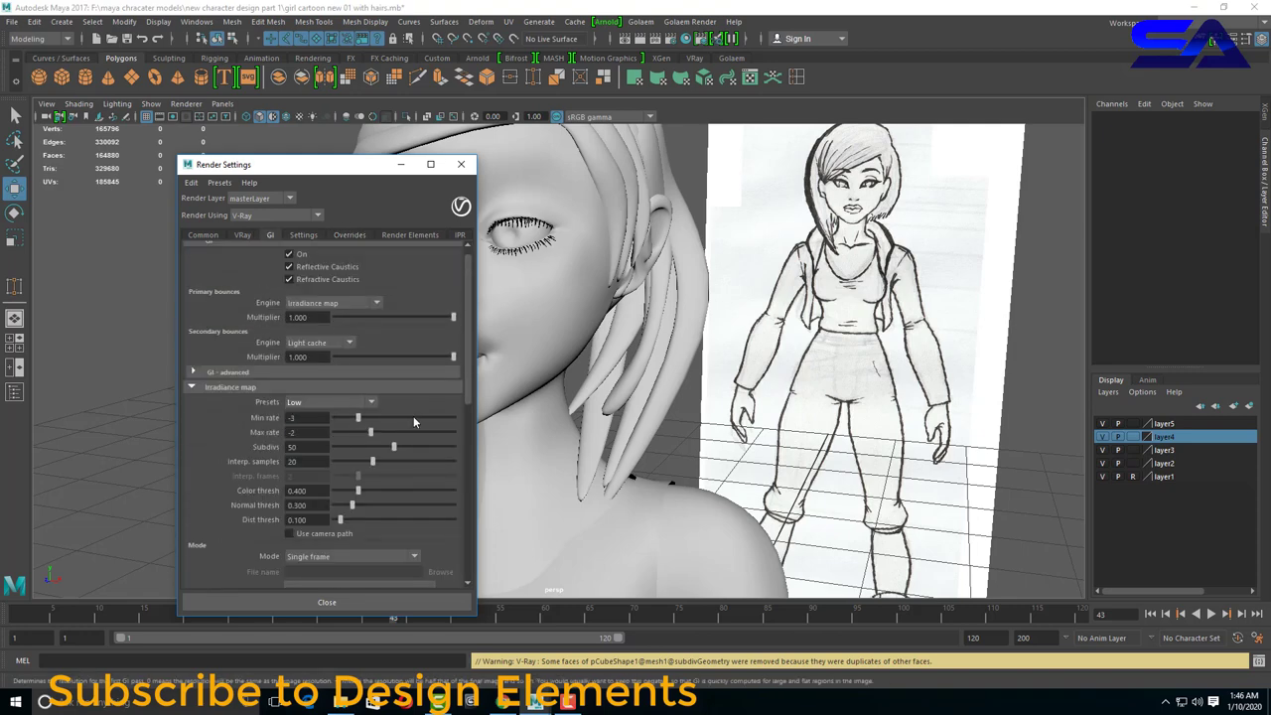
scroll(319, 279, "up", 2)
left_click(318, 279)
left_click(651, 37)
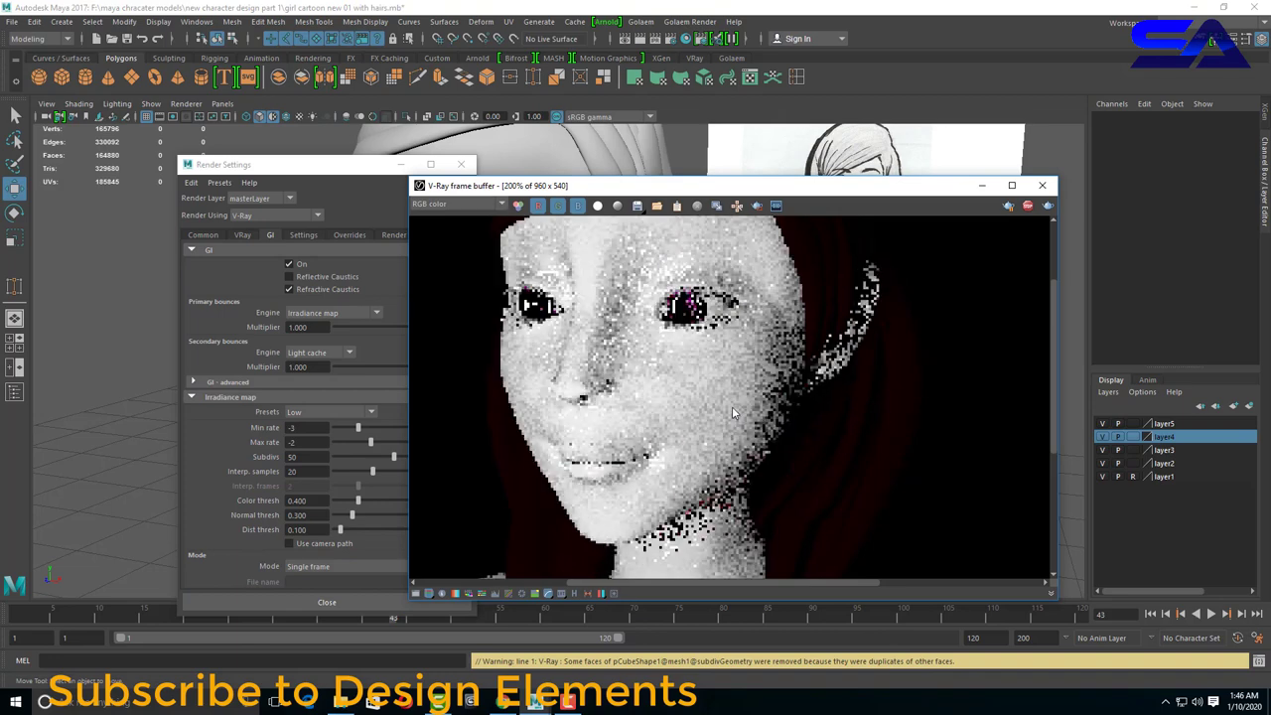
Inspect the V-Ray render, then close the frame buffer and Render Settings.
scroll(723, 403, "down", 1)
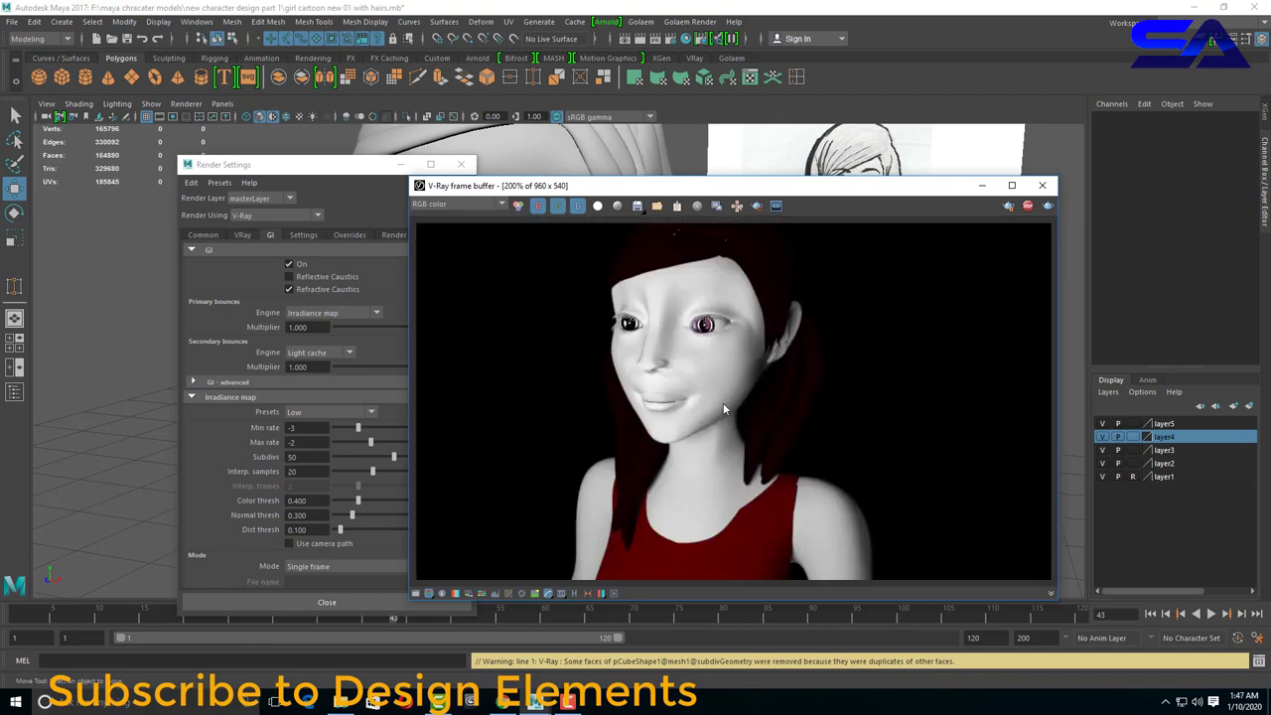
scroll(721, 401, "up", 1)
scroll(721, 400, "down", 1)
scroll(839, 371, "down", 1)
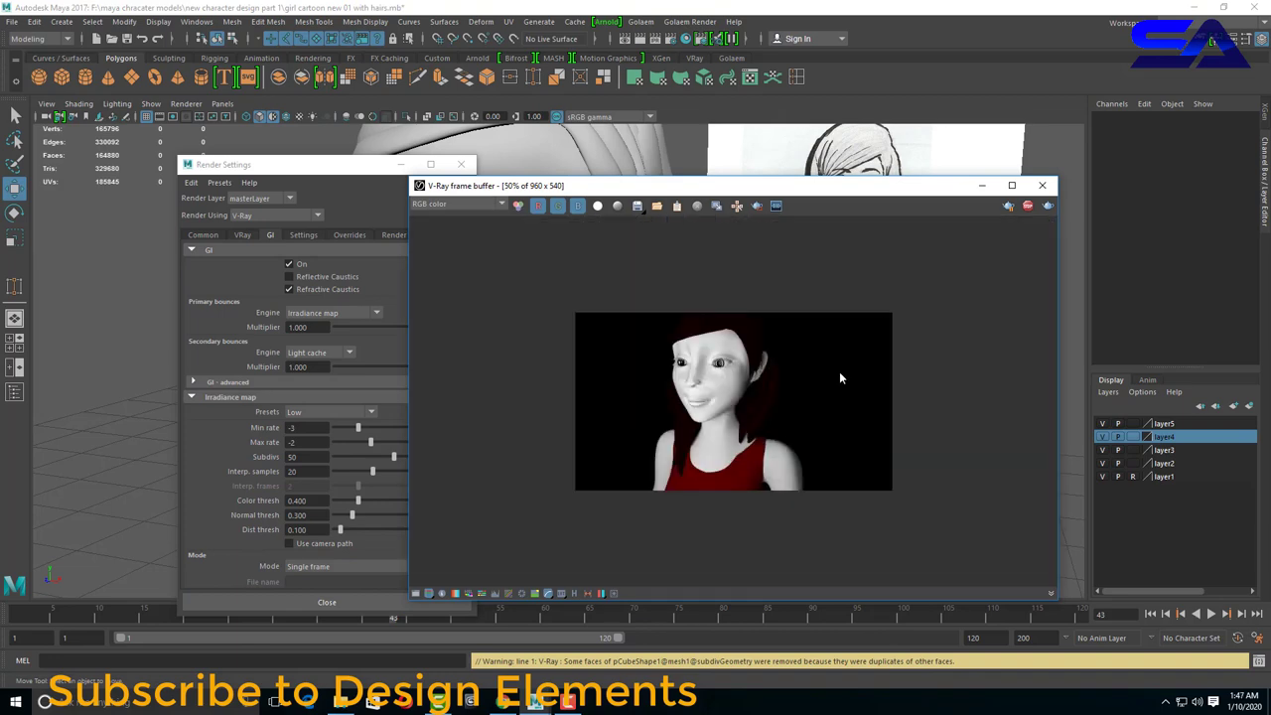
scroll(839, 372, "up", 1)
scroll(755, 433, "up", 2)
scroll(755, 433, "down", 2)
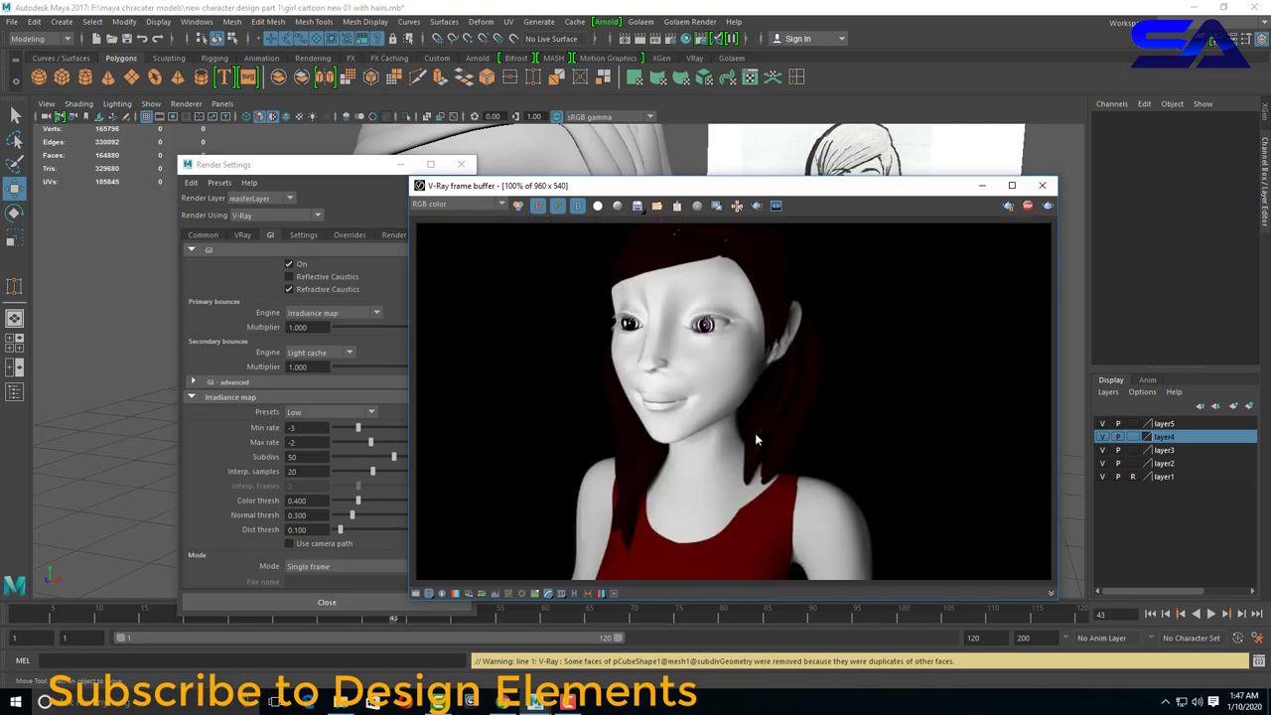
left_click(1043, 186)
left_click(461, 164)
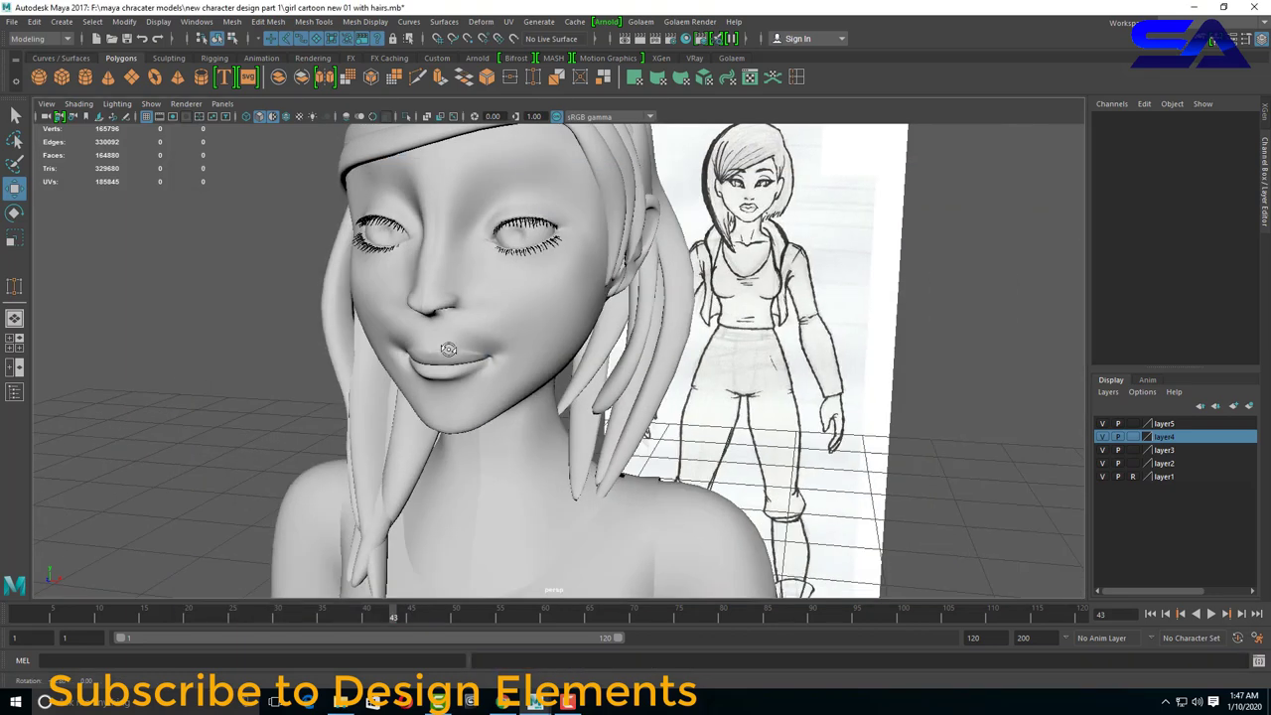
Orbit to a side angle of the girl and render her again in V-Ray.
left_click_drag(417, 348, 473, 352, "alt")
left_click_drag(622, 137, 685, 149, "alt")
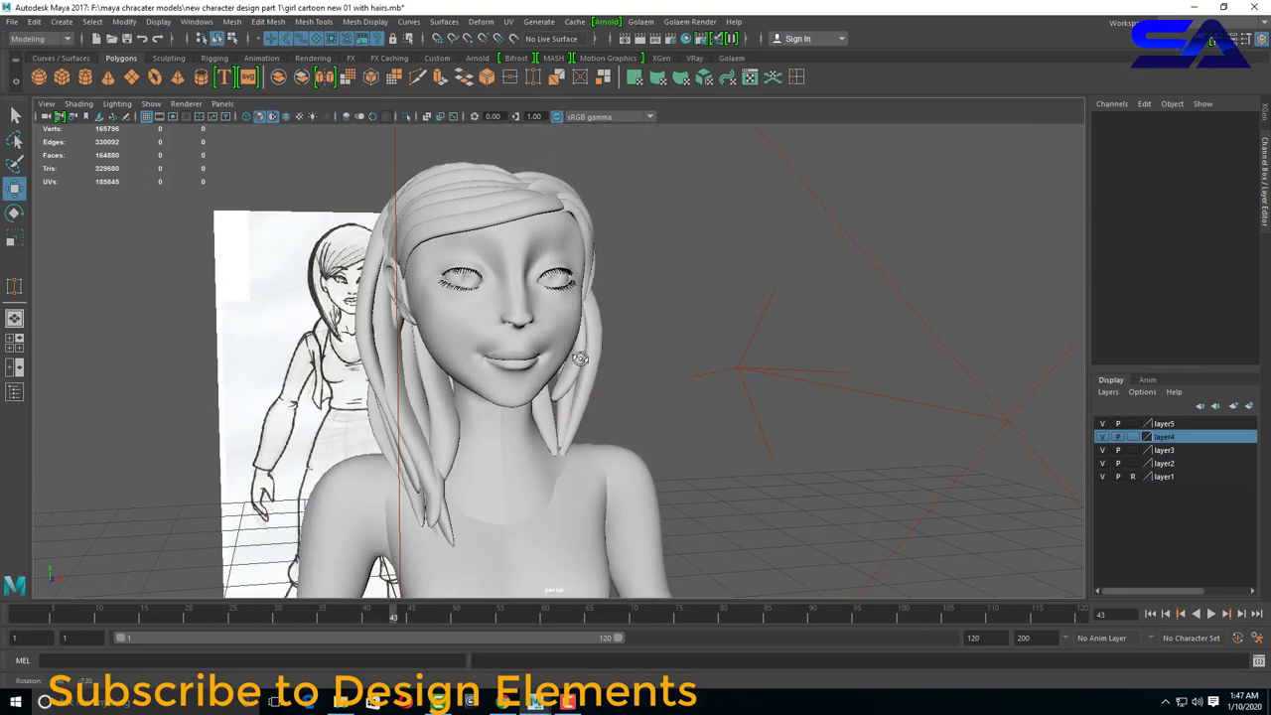
left_click(636, 78)
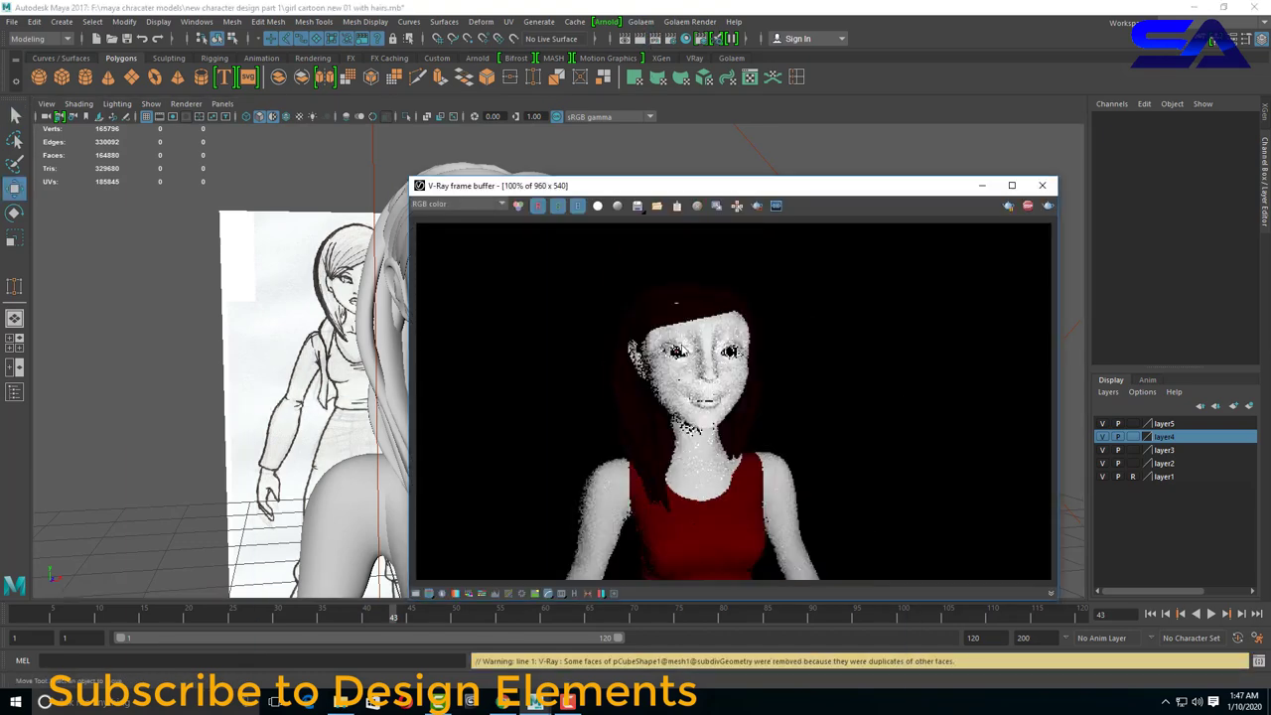
scroll(725, 361, "up", 2)
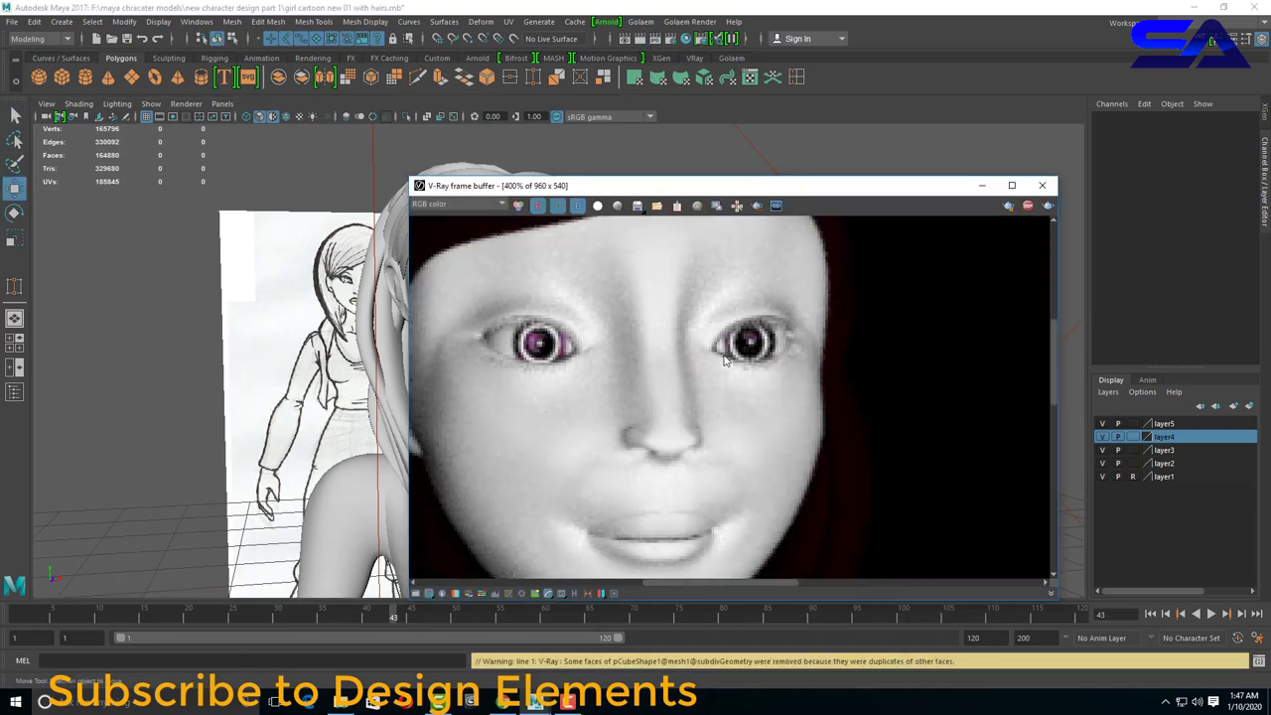
scroll(726, 361, "down", 1)
scroll(725, 360, "down", 1)
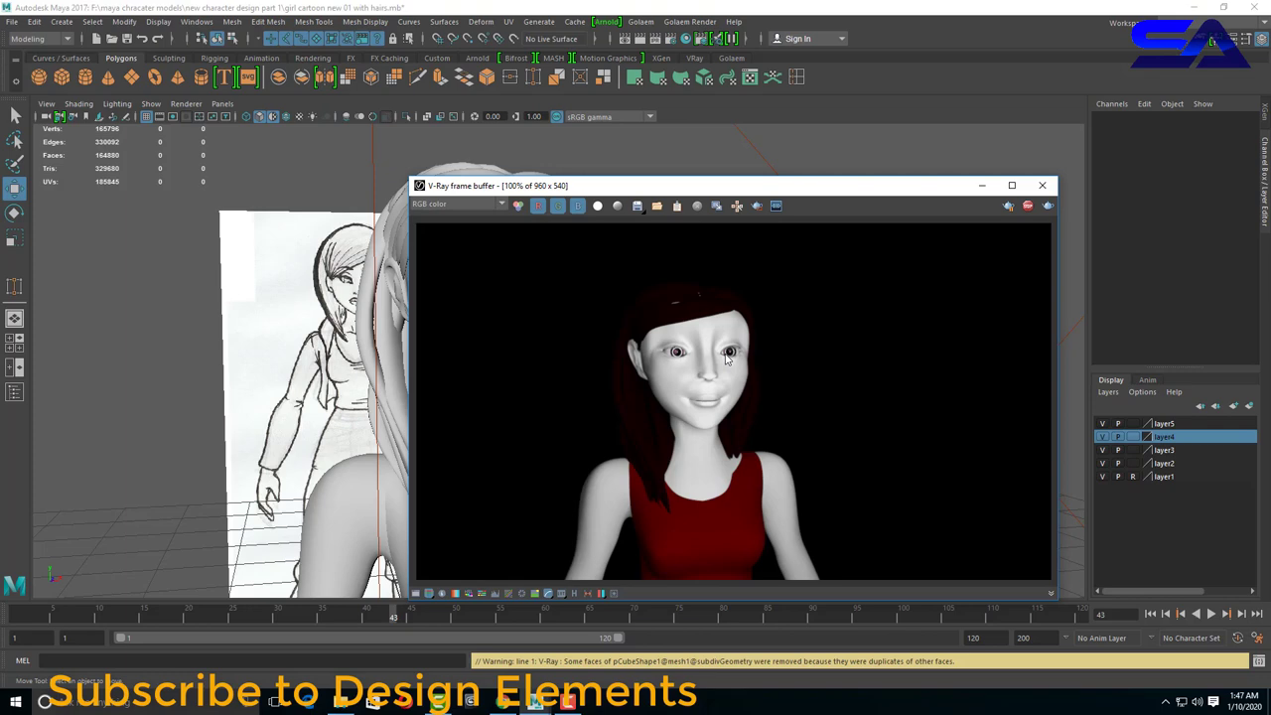
Set the hairs lambert colour to a bright golden yellow and render the girl in V-Ray.
left_click(1040, 187)
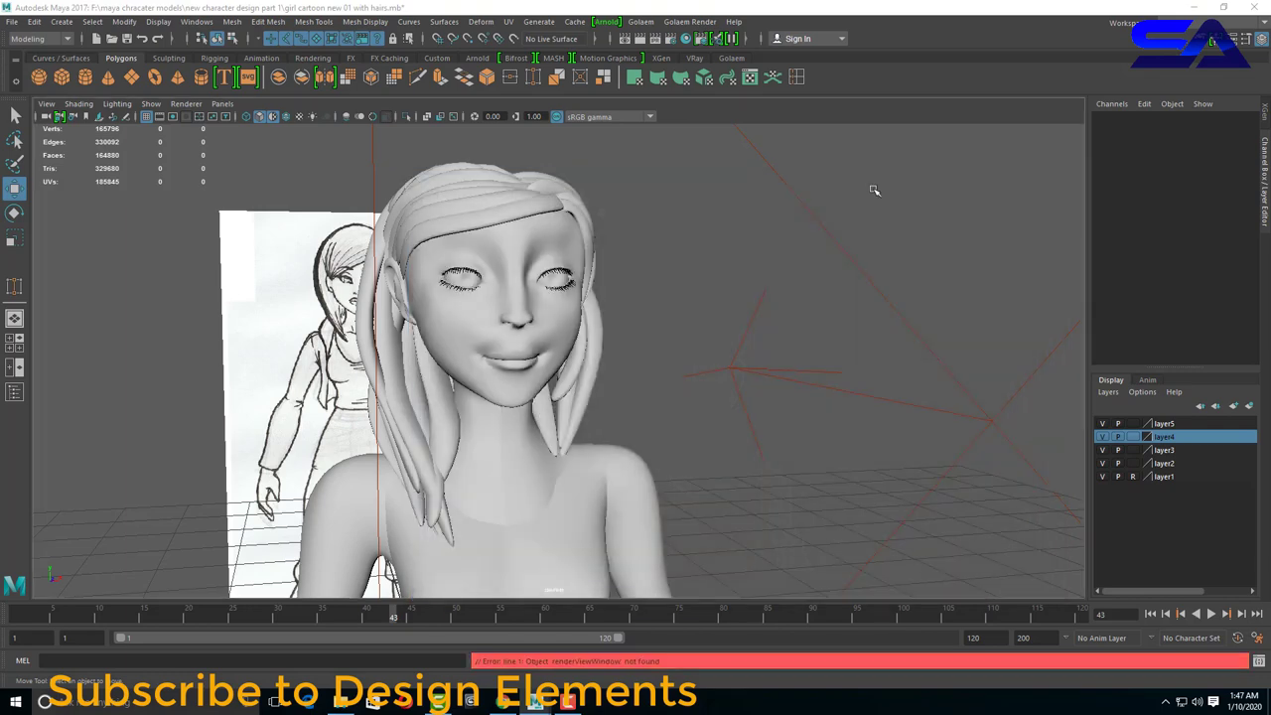
left_click(571, 197)
key("ctrl+a")
left_click(1000, 357)
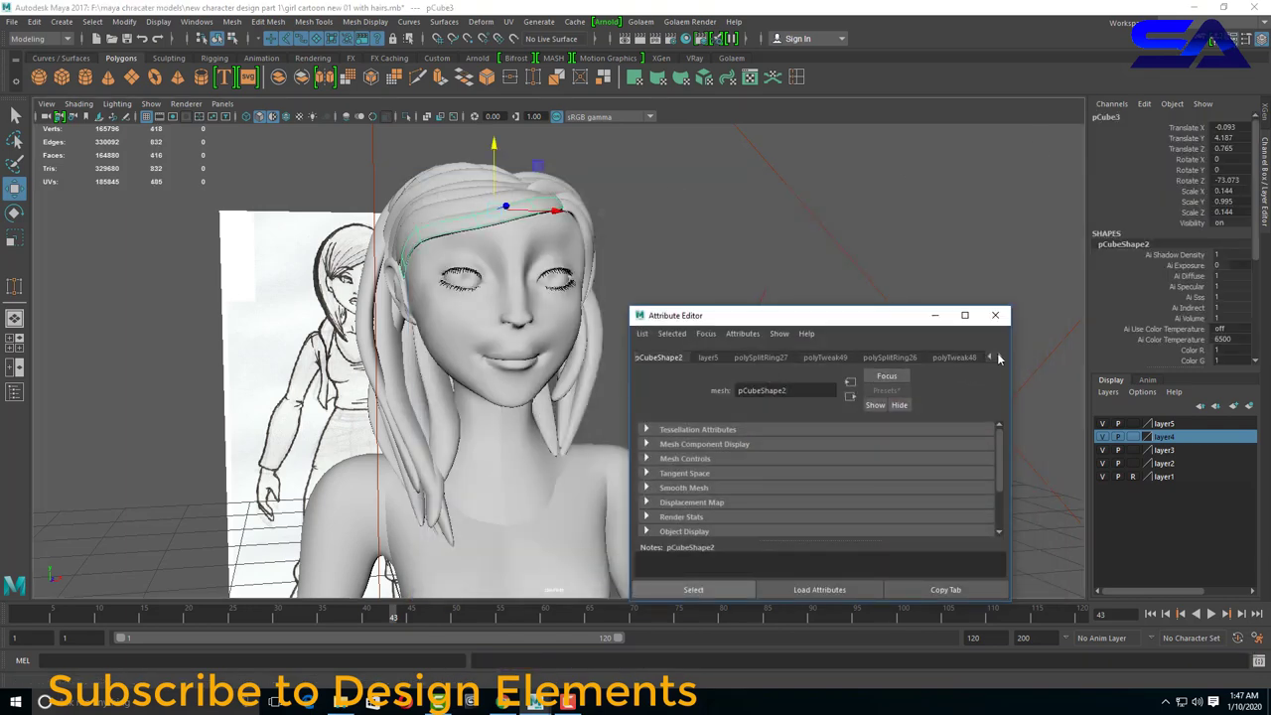
left_click(969, 356)
left_click(735, 511)
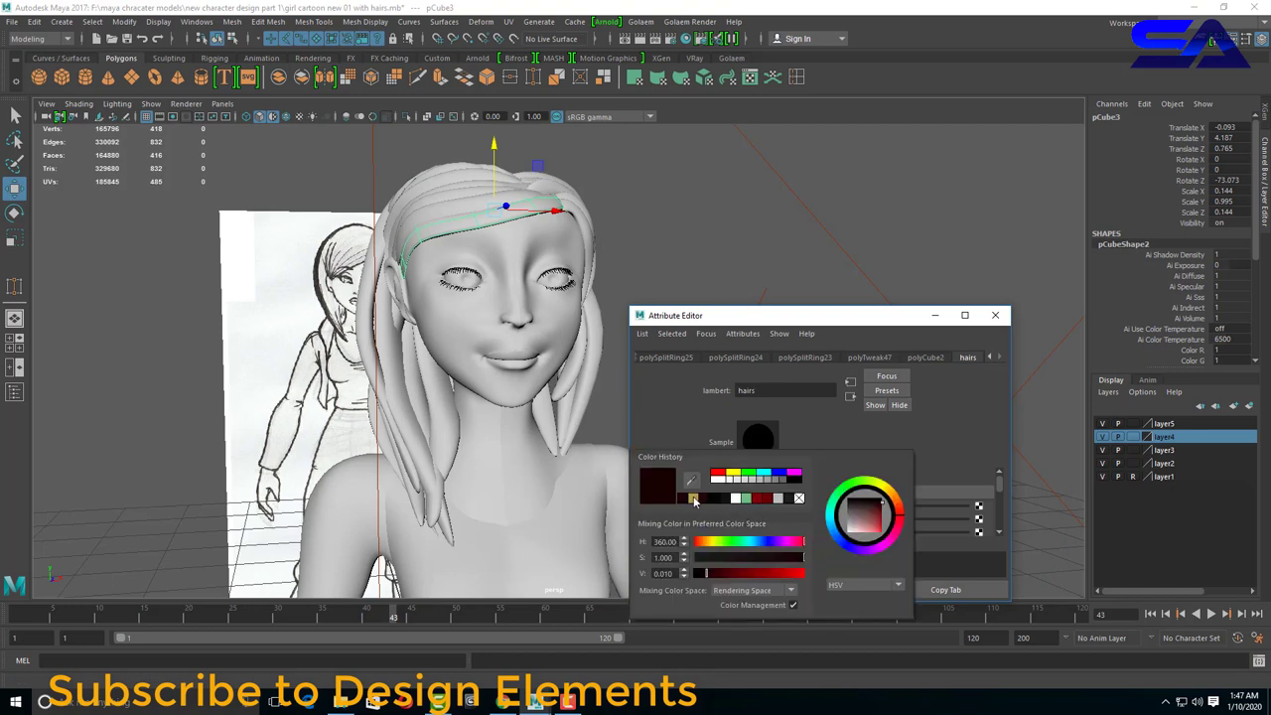
left_click(694, 498)
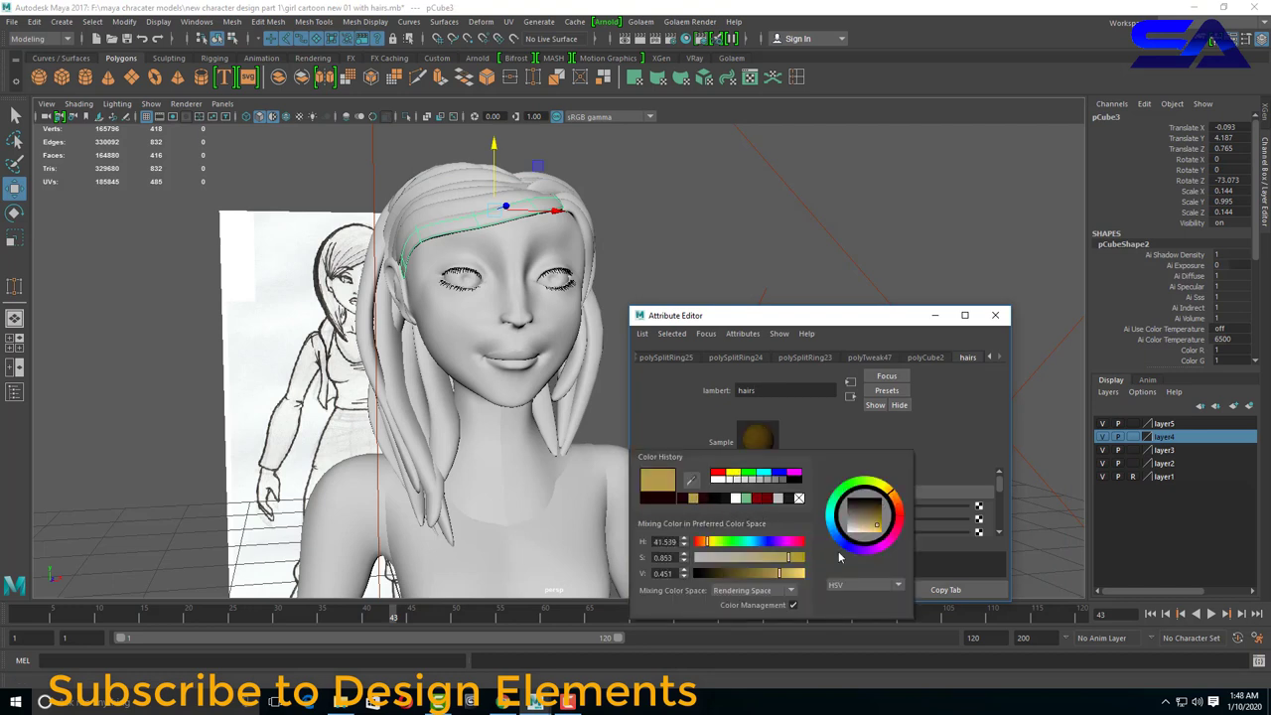
left_click_drag(805, 562, 796, 565)
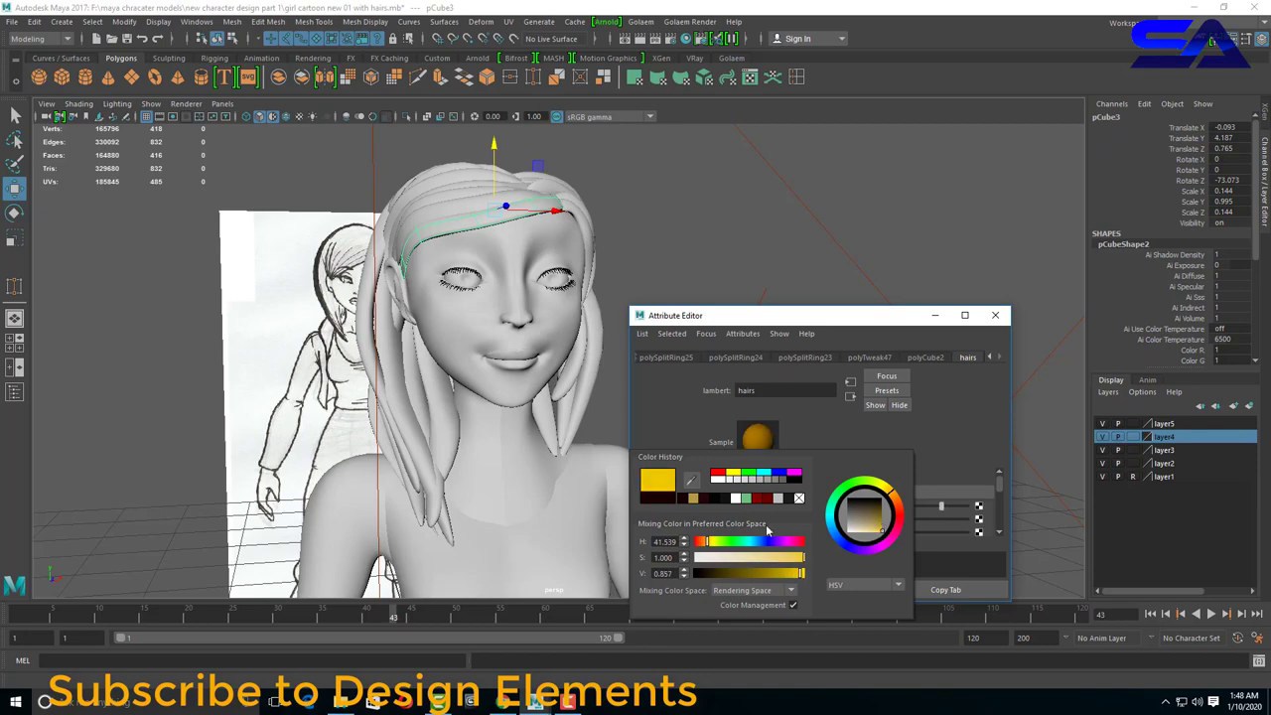
left_click(995, 315)
left_click(640, 38)
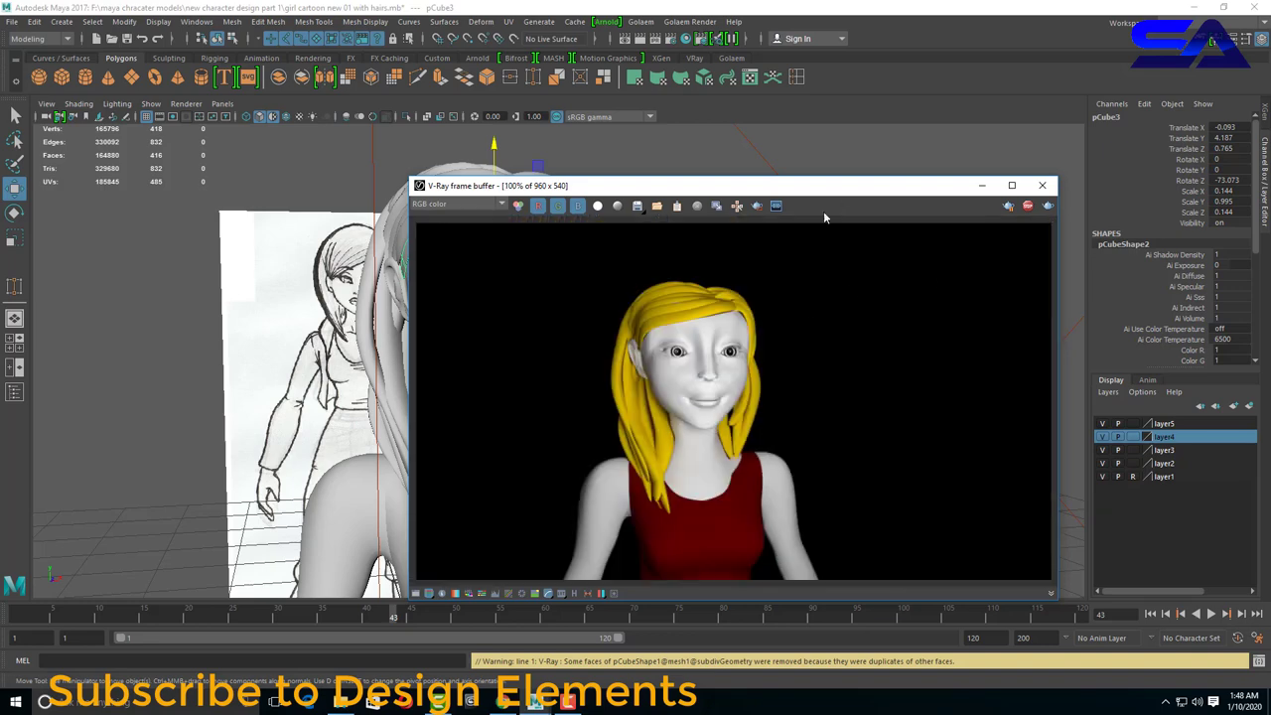
Change the hairs material colour from dark red to black, then clear the selection.
left_click_drag(715, 185, 708, 244)
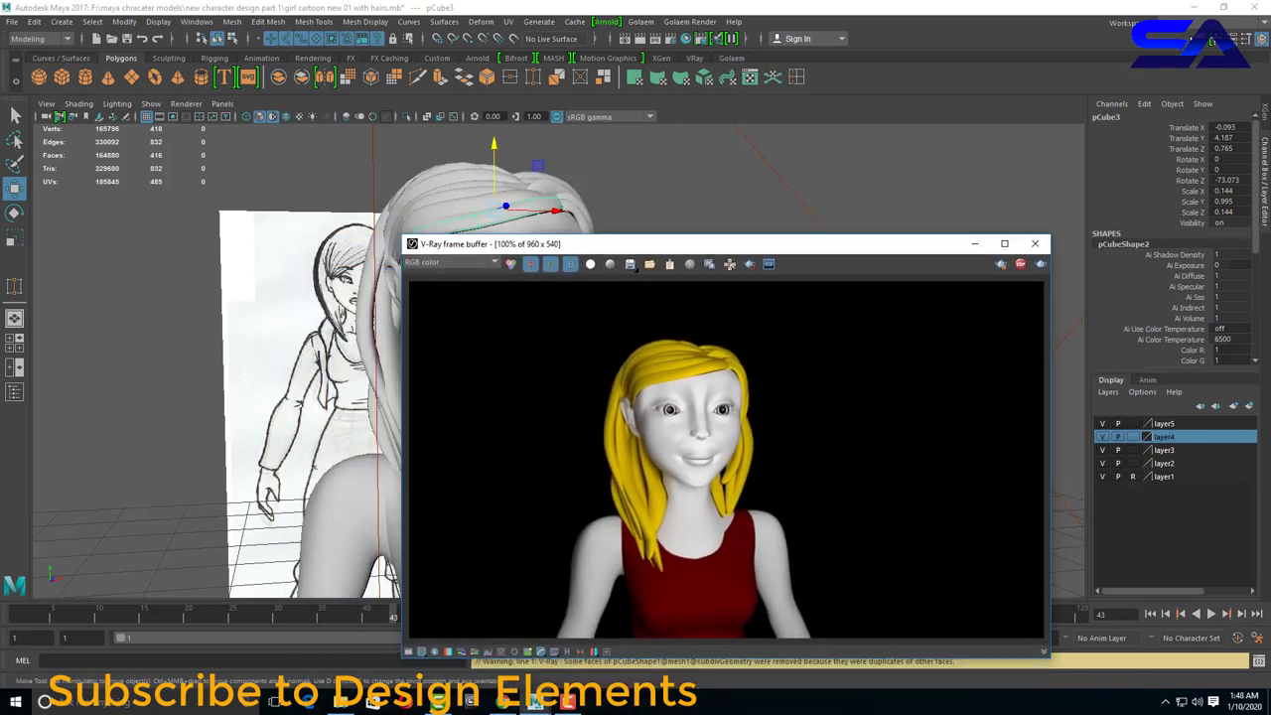
key("ctrl+a")
left_click(757, 529)
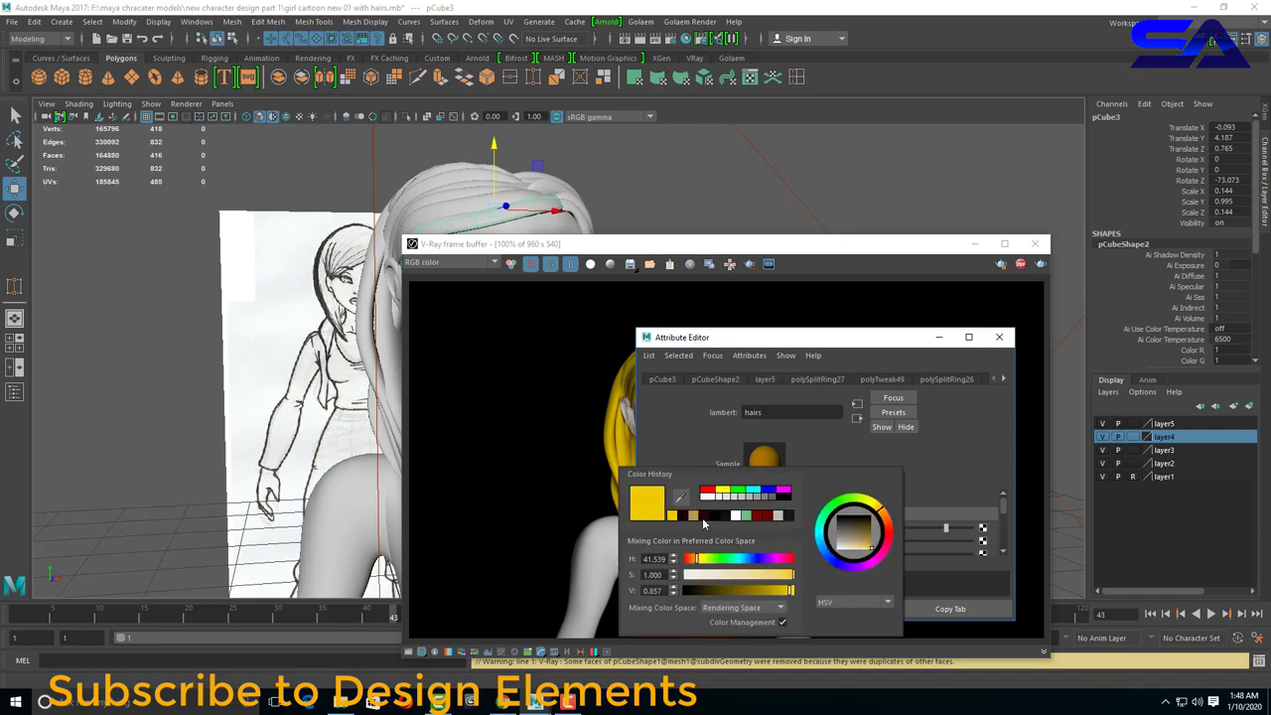
left_click(705, 516)
left_click_drag(755, 337, 246, 291)
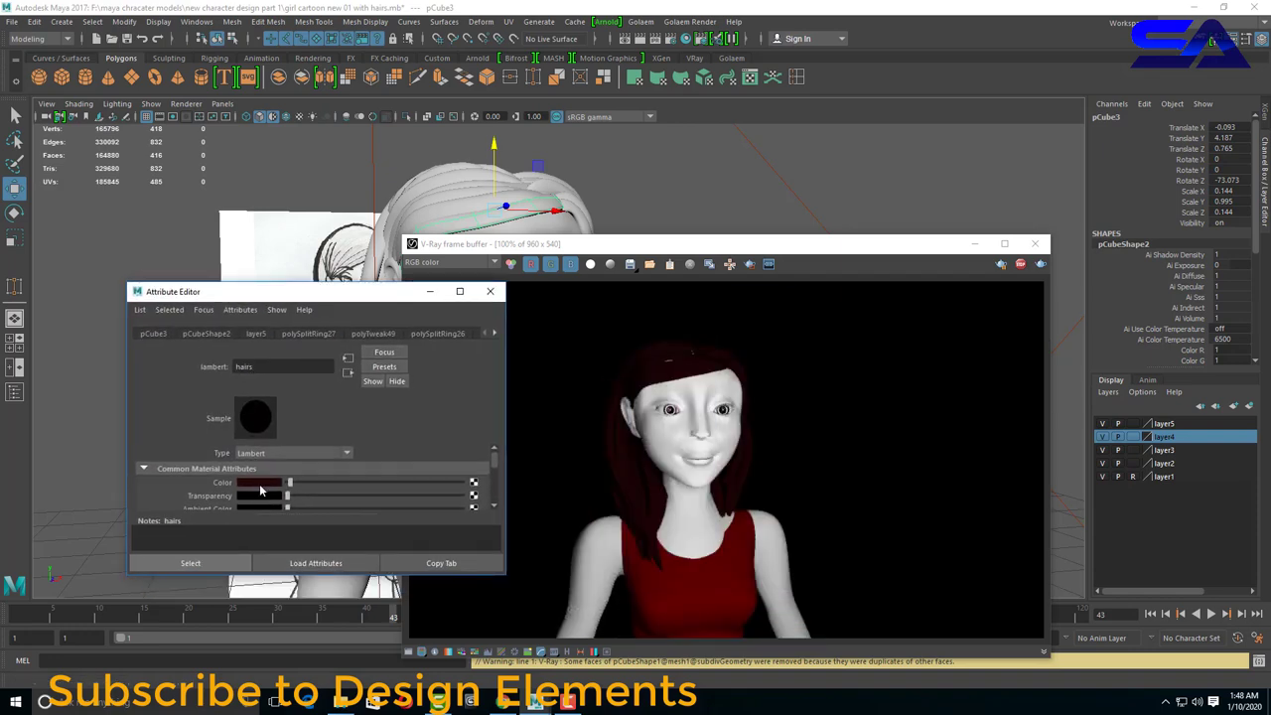
left_click(266, 481)
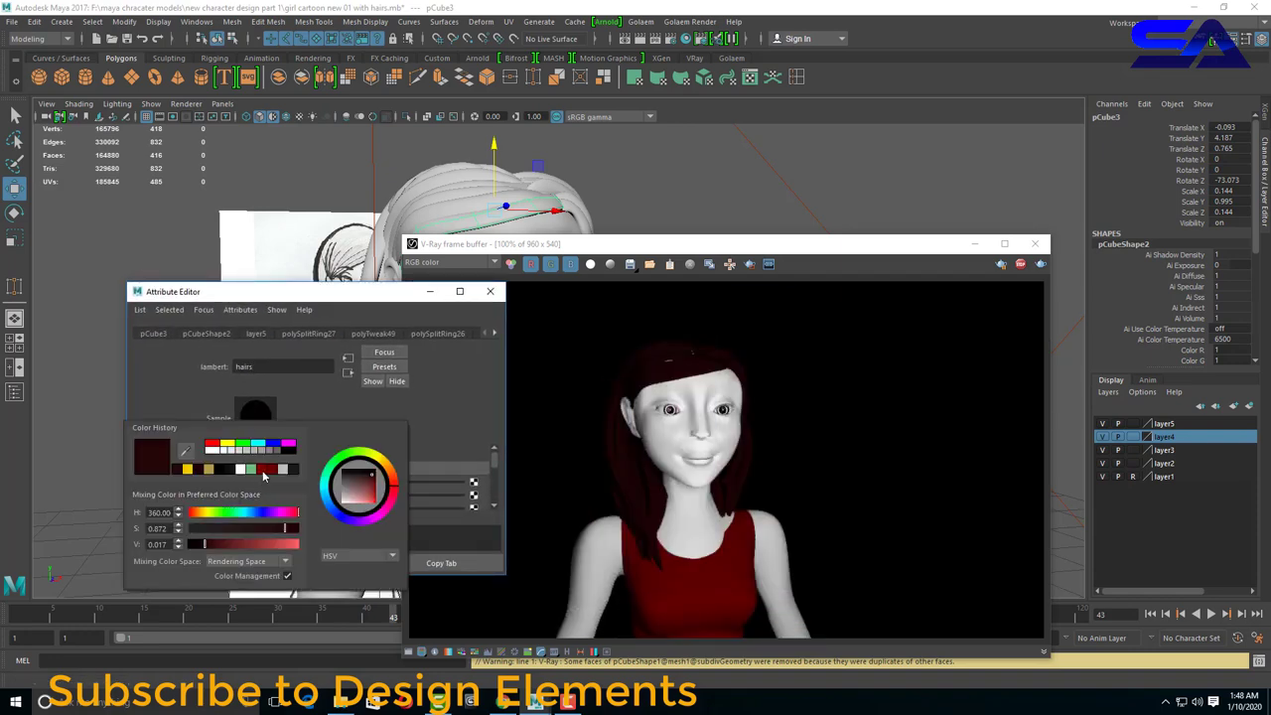
left_click(262, 470)
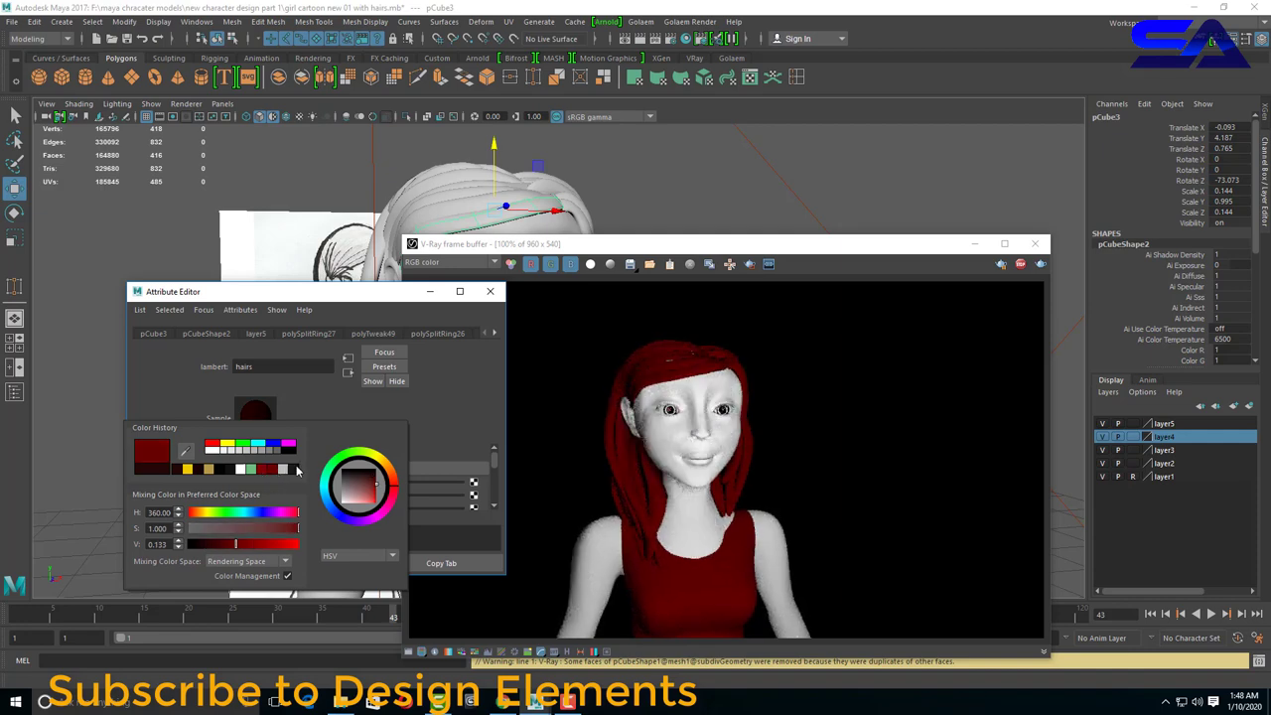
left_click(297, 470)
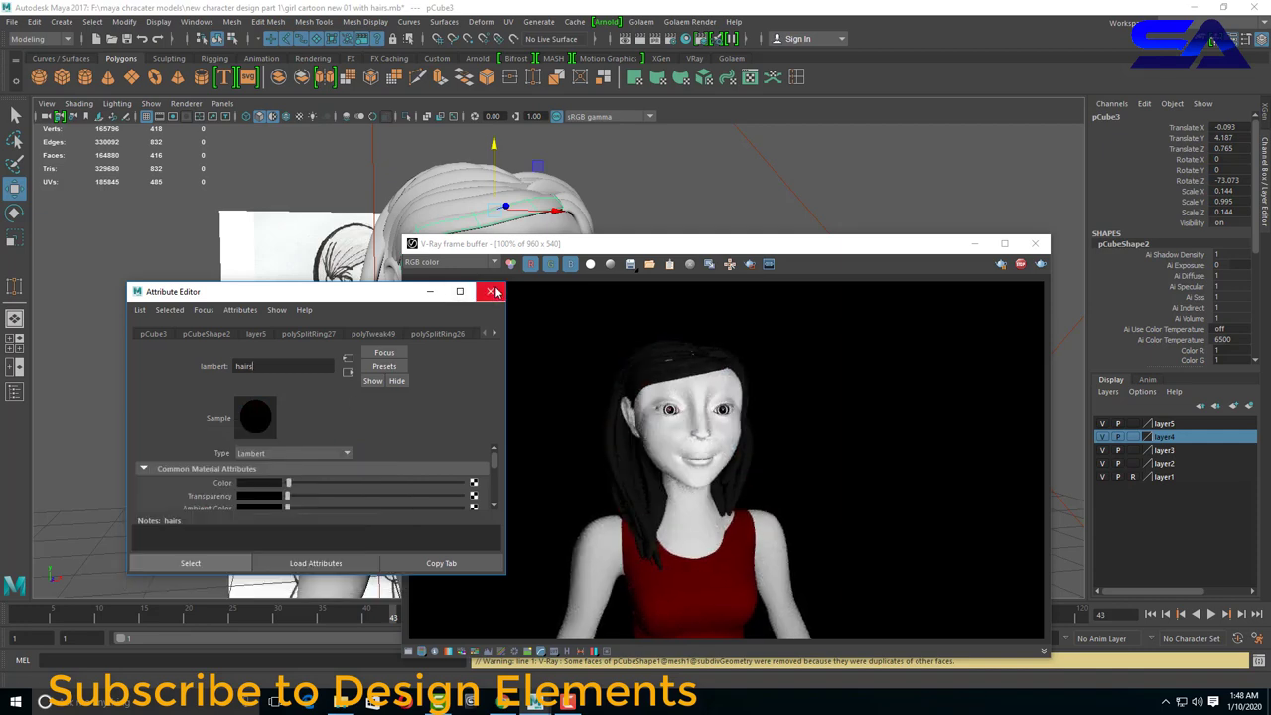
left_click(646, 199)
Select the hair mesh and pick a face on it in face mode.
mouse_move(645, 199)
left_mouse_down("alt")
mouse_move(586, 214)
mouse_move(572, 182)
left_mouse_up("alt")
left_click(572, 182)
right_click_drag(574, 189, 544, 164)
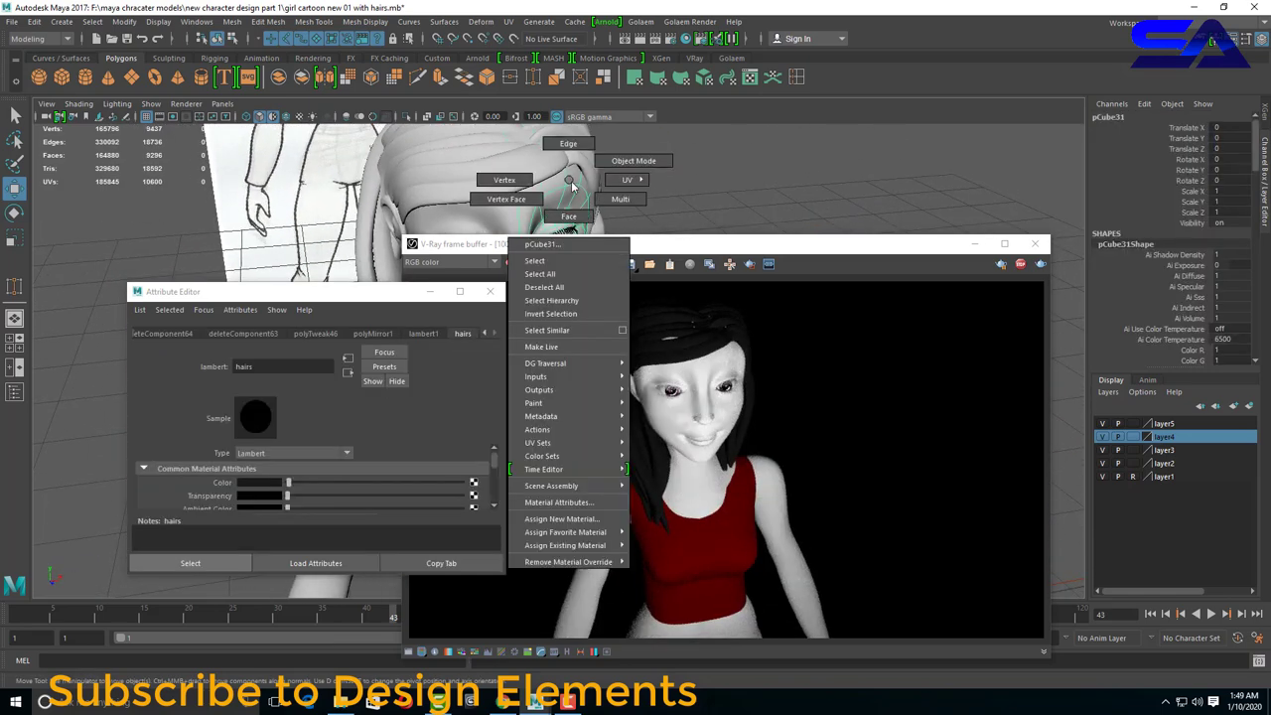
left_click(557, 145)
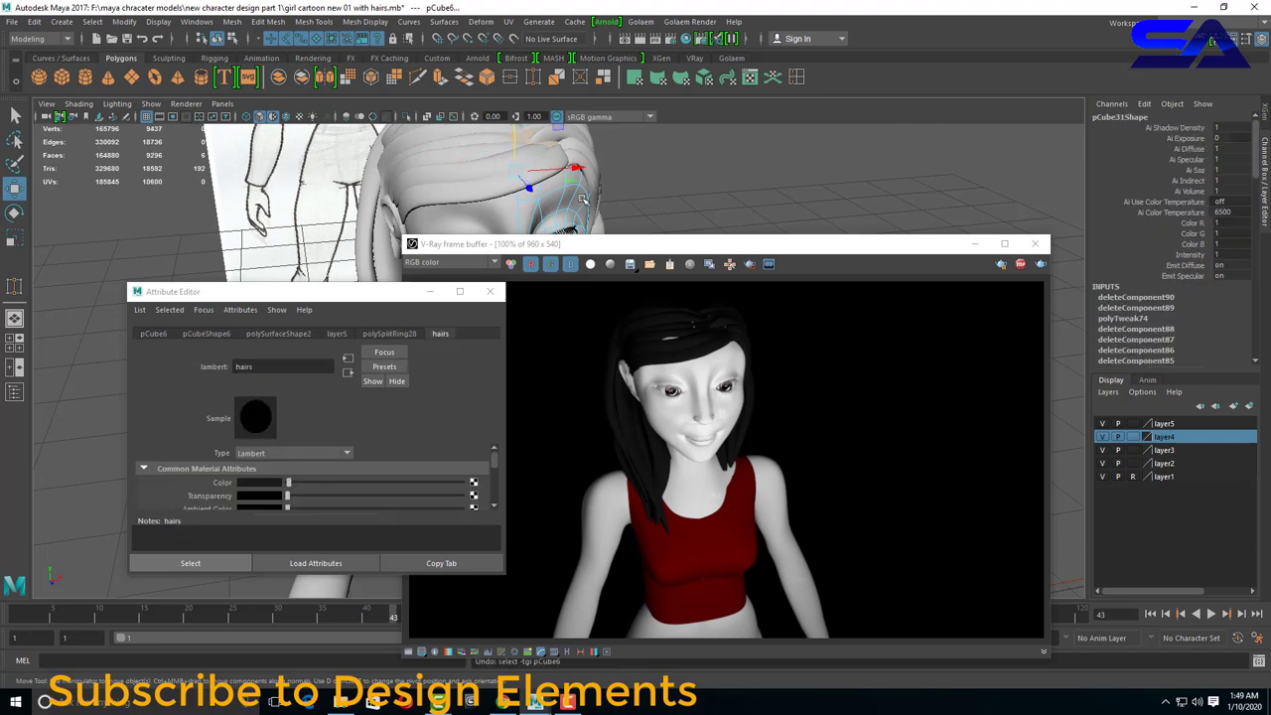
mouse_move(625, 205)
left_mouse_down("alt")
mouse_move(759, 173)
mouse_move(646, 187)
left_mouse_up("alt")
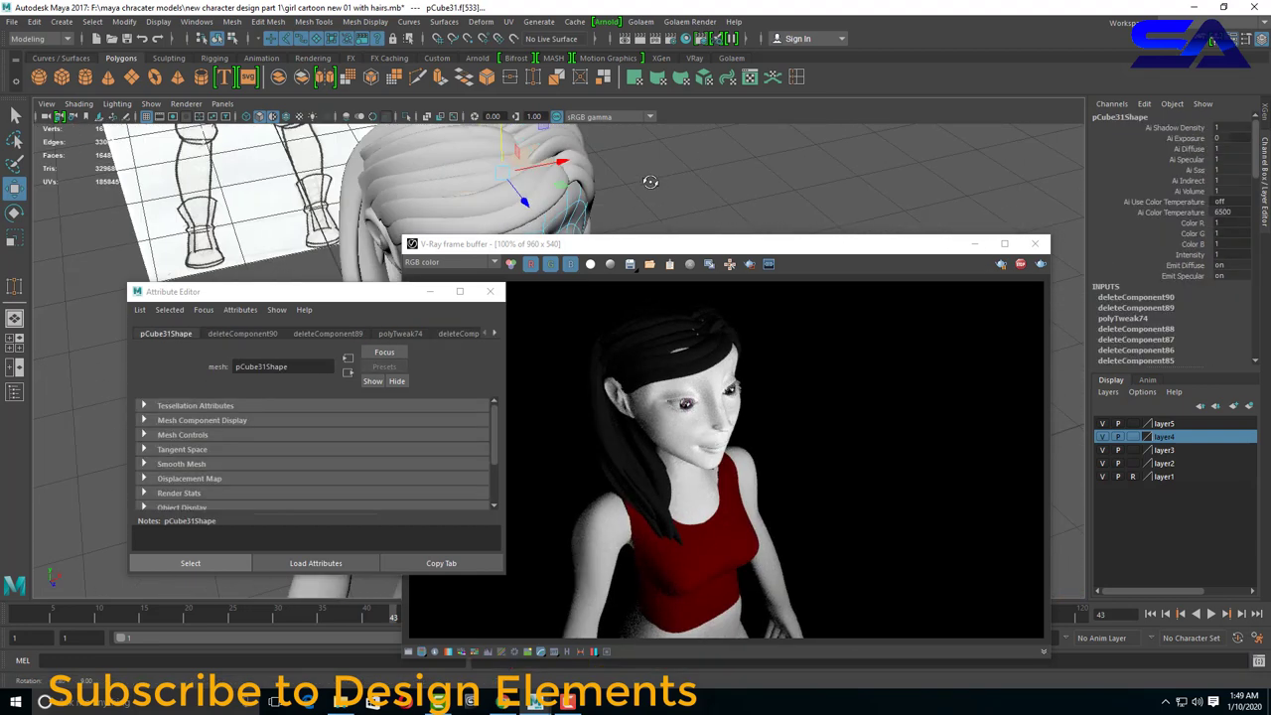
Hide layer5, select the top scalp faces on pCube31, and close the Attribute Editor.
left_click(1103, 425)
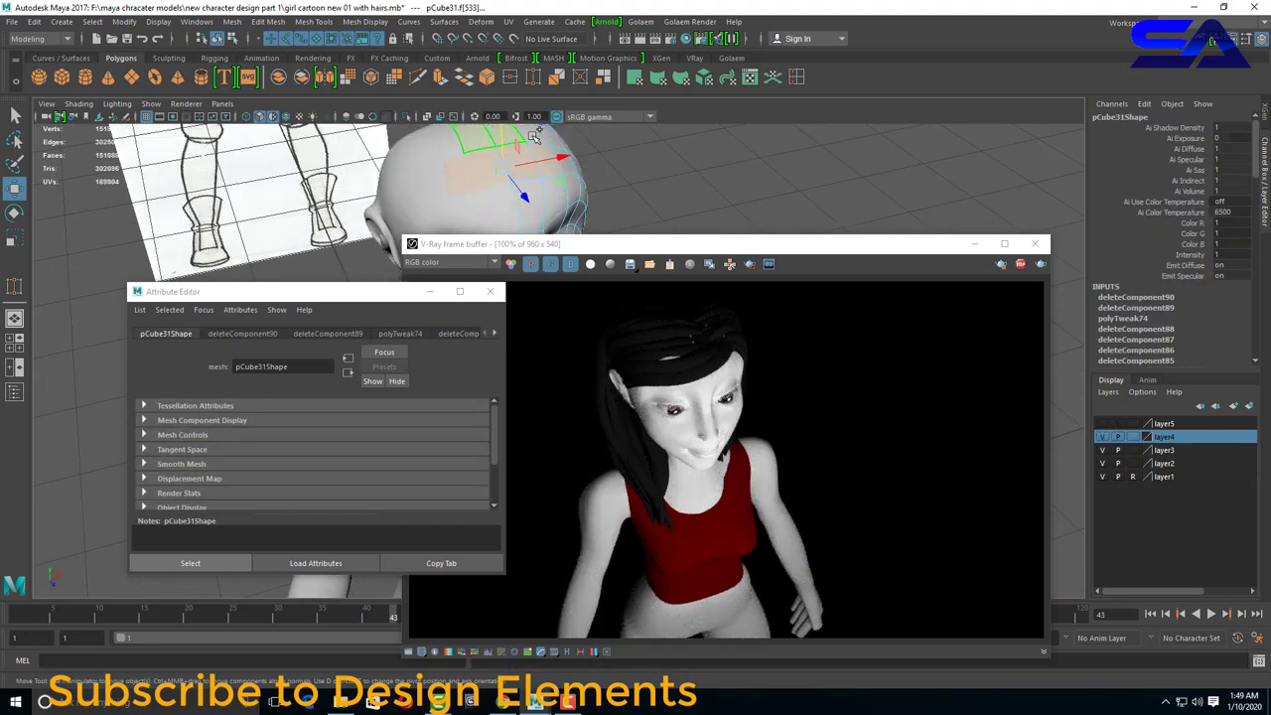
left_click(575, 158)
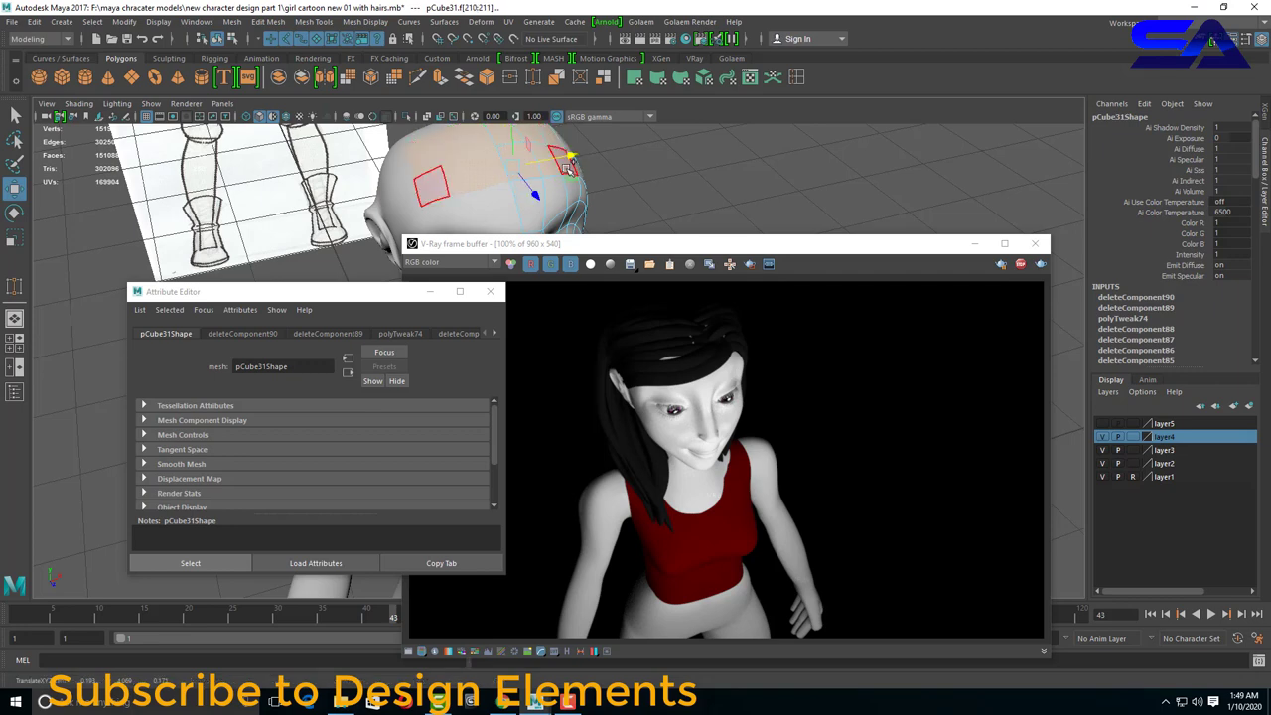
left_click(568, 147)
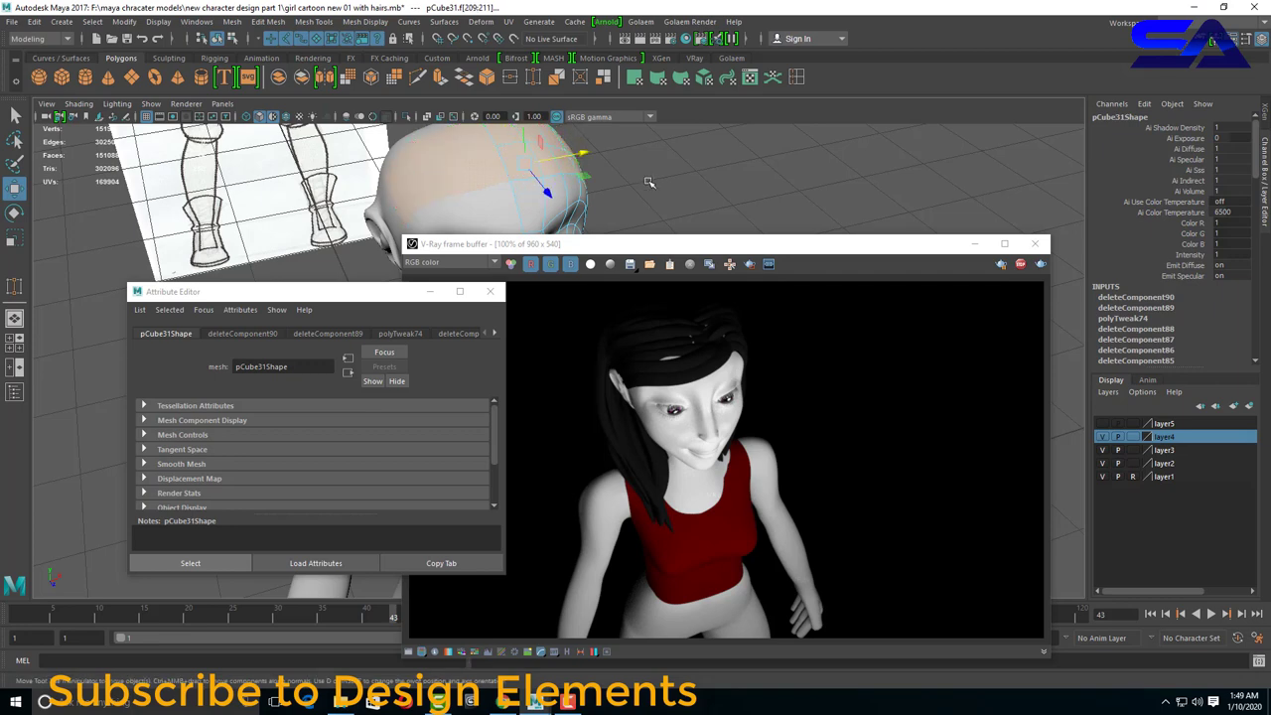
mouse_move(648, 181)
left_mouse_down("alt")
mouse_move(530, 139)
mouse_move(575, 186)
left_mouse_up("alt")
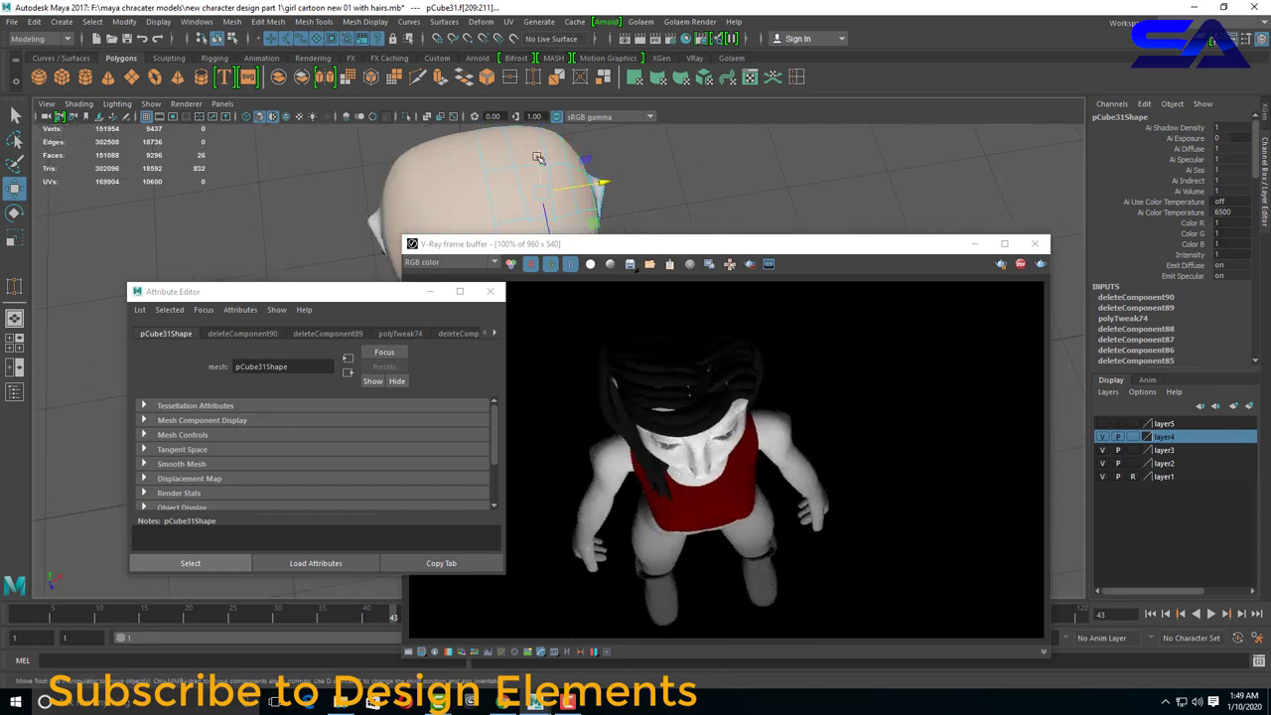
right_click_drag(537, 159, 618, 541)
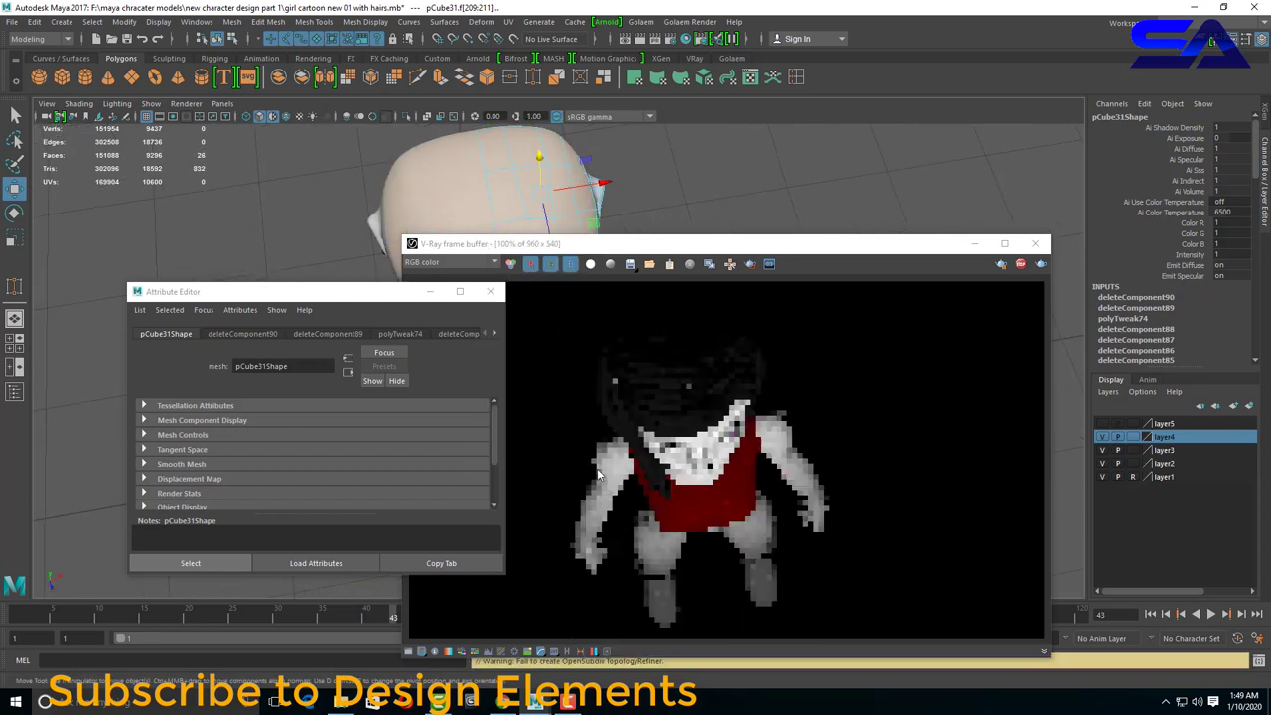
left_click_drag(509, 253, 473, 196, "alt")
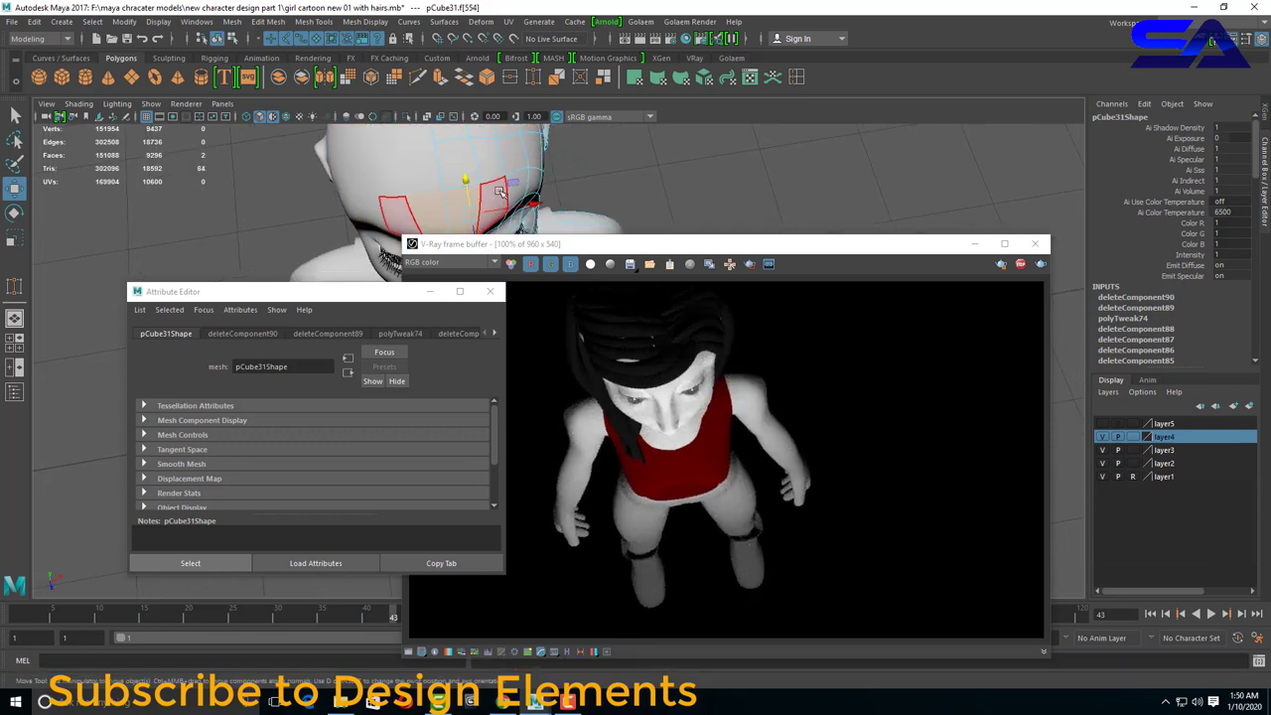
left_click(493, 291)
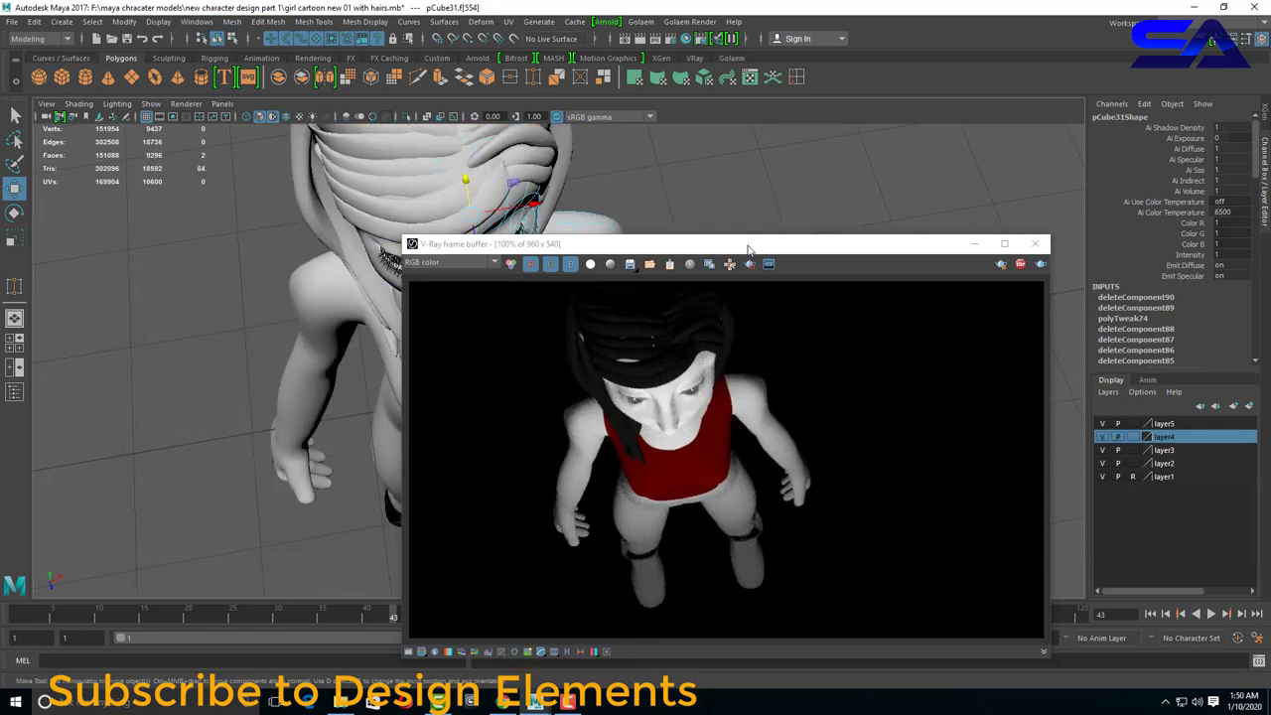
Assign a new Lambert material to the selected scalp faces.
scroll(334, 303, "up", 3)
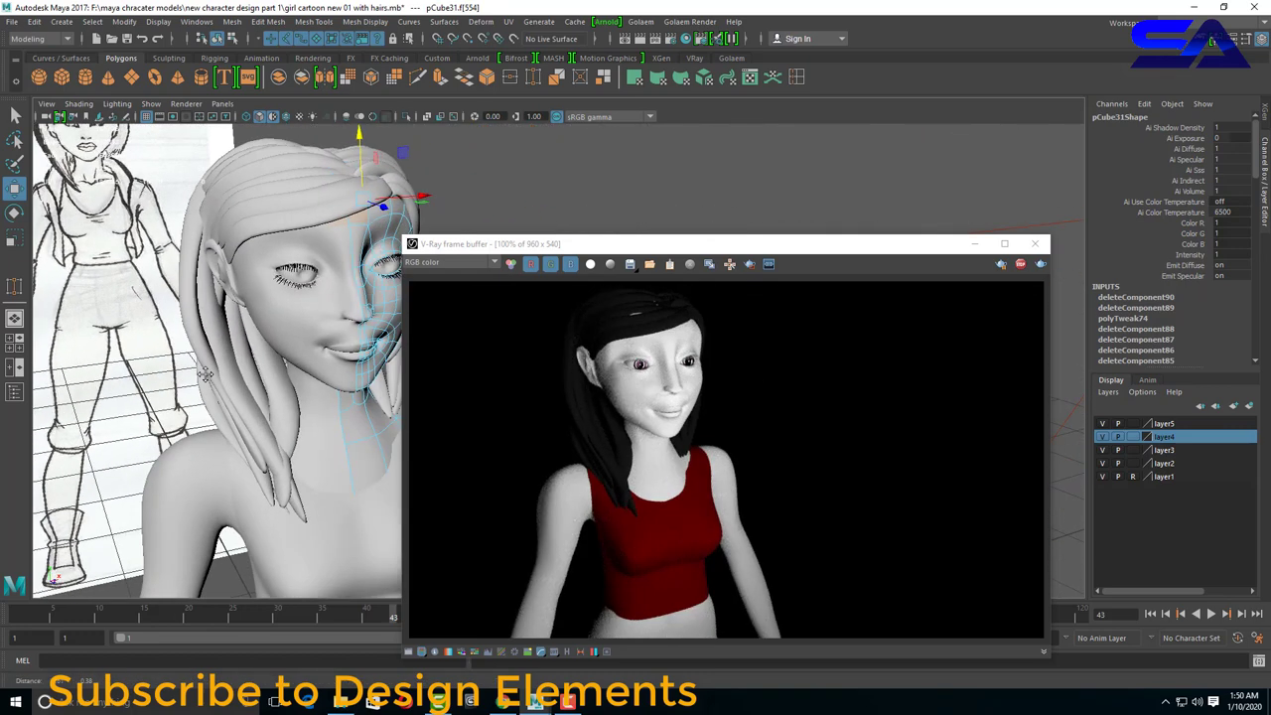
left_click_drag(335, 298, 324, 284, "alt")
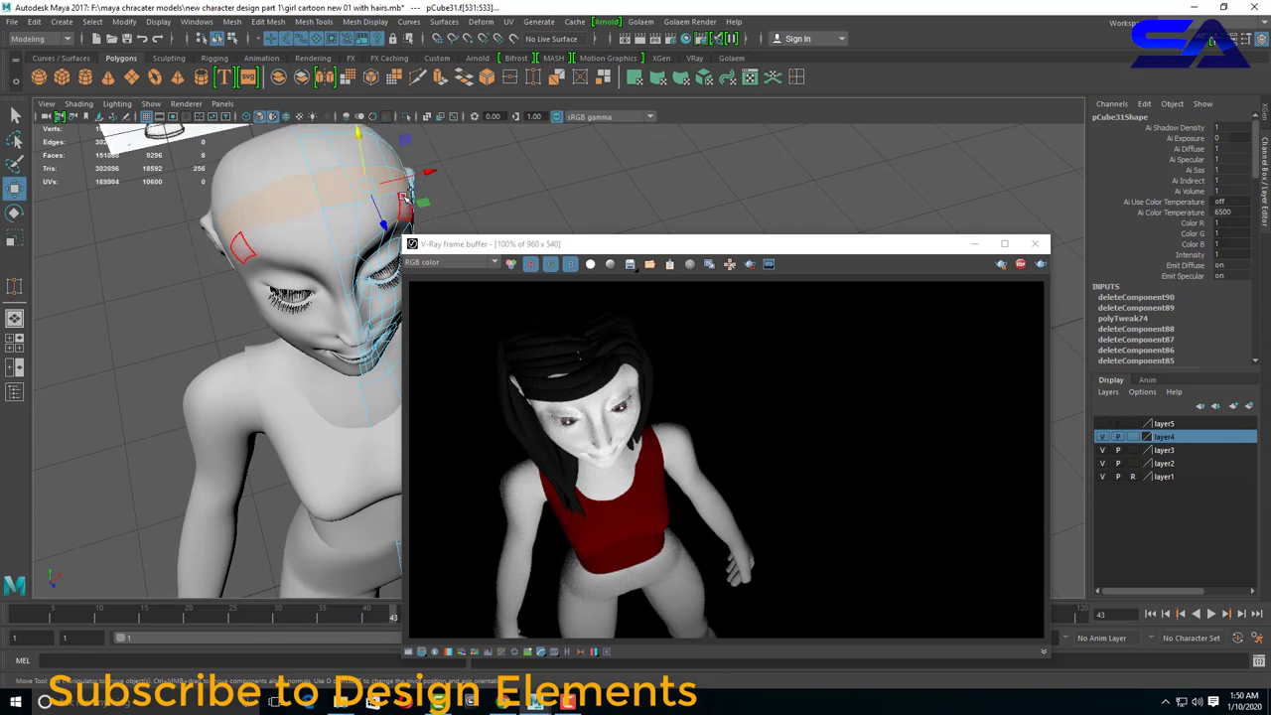
right_click_drag(359, 189, 445, 563)
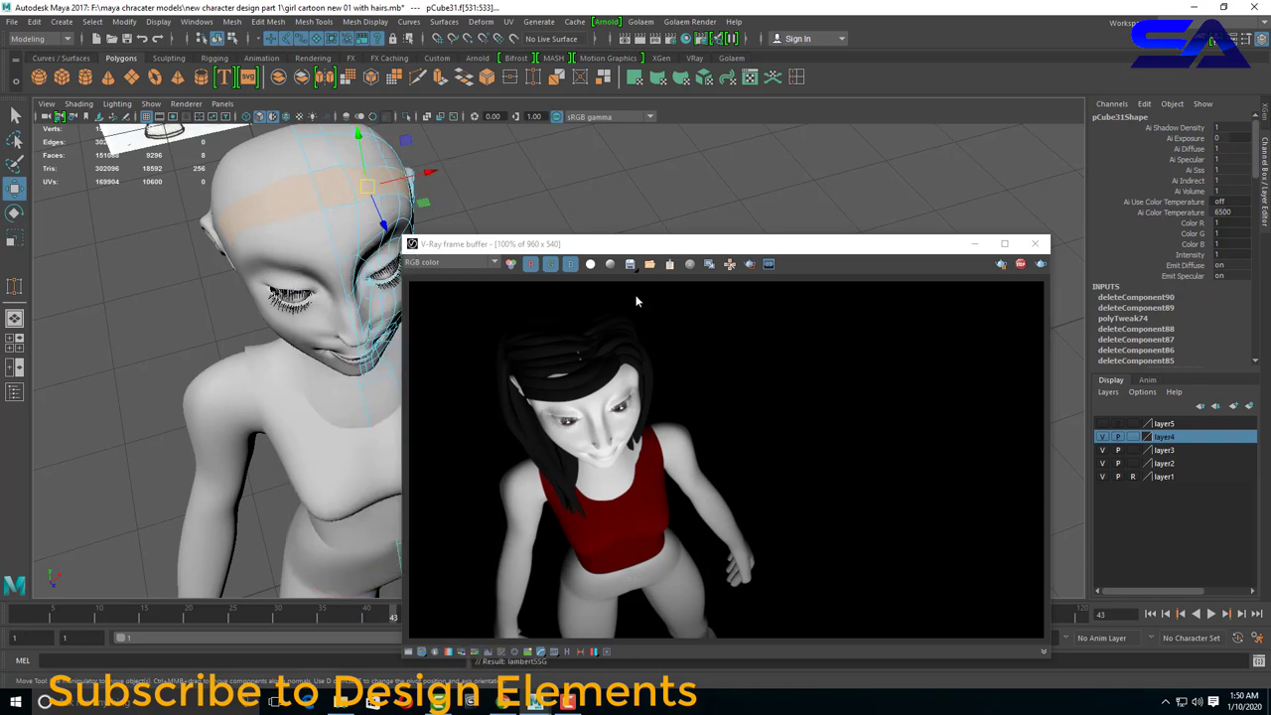
Turn layer5 back on, clear the selection, and close the V-Ray frame buffer.
scroll(612, 453, "up", 1)
left_click(1102, 423)
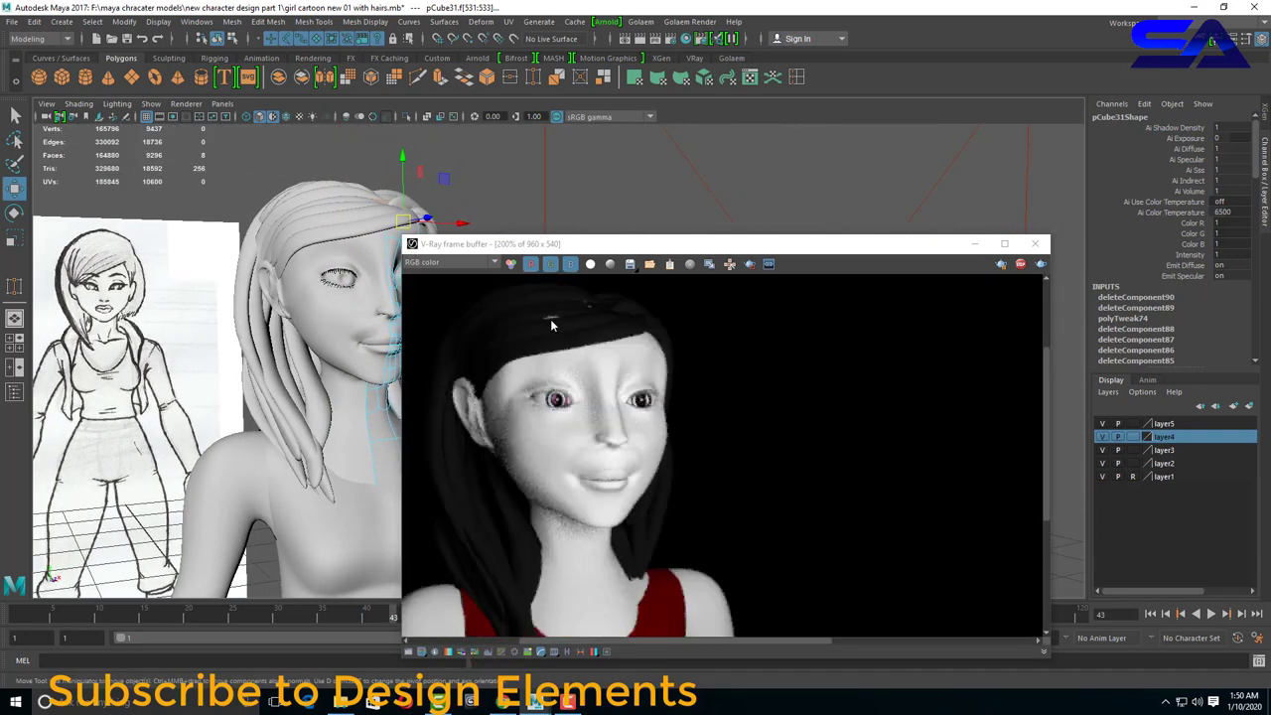
left_click(449, 218)
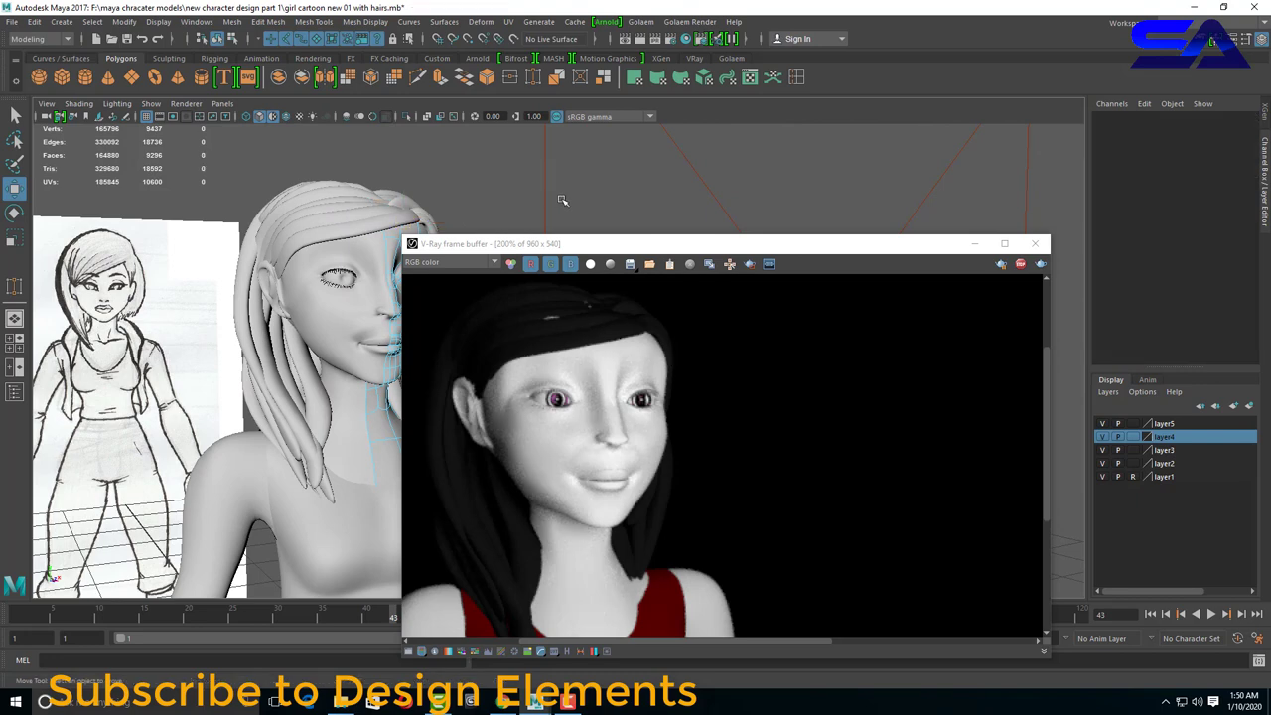
middle_click_drag(452, 226, 483, 237, "alt")
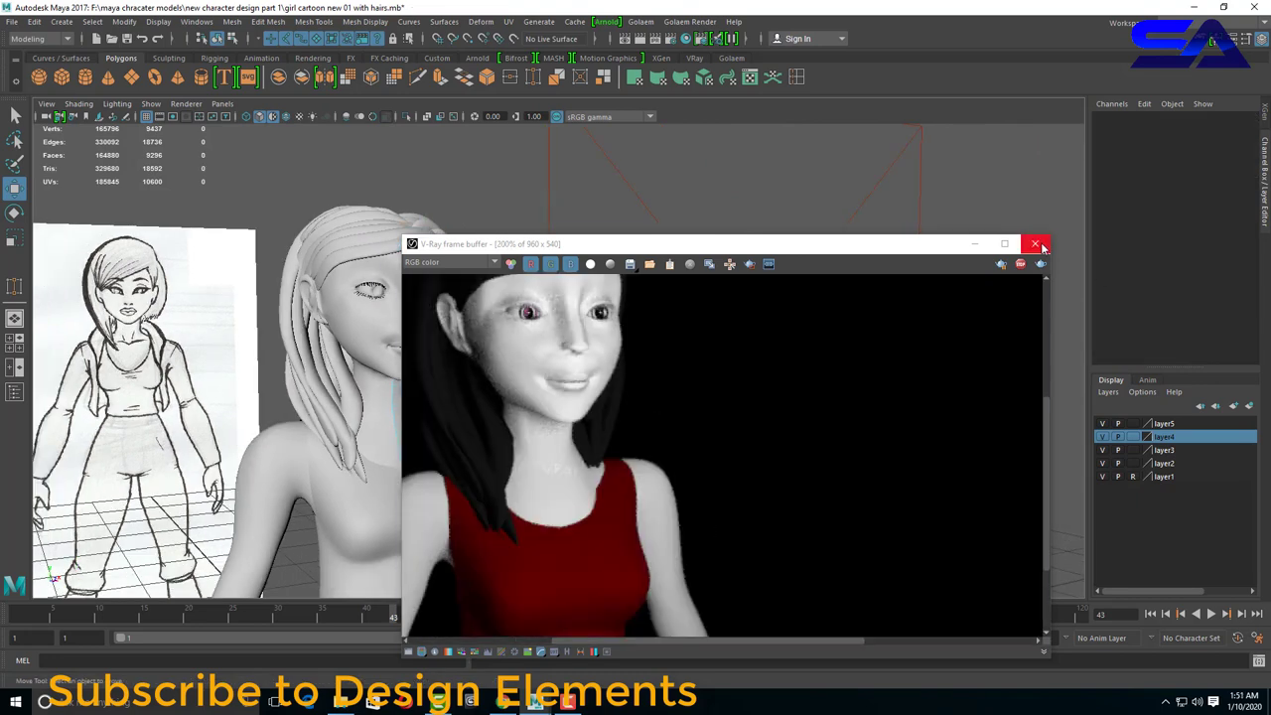
left_click(1036, 244)
mouse_move(826, 287)
left_mouse_down("alt")
mouse_move(766, 437)
mouse_move(669, 448)
mouse_move(563, 369)
left_mouse_up("alt")
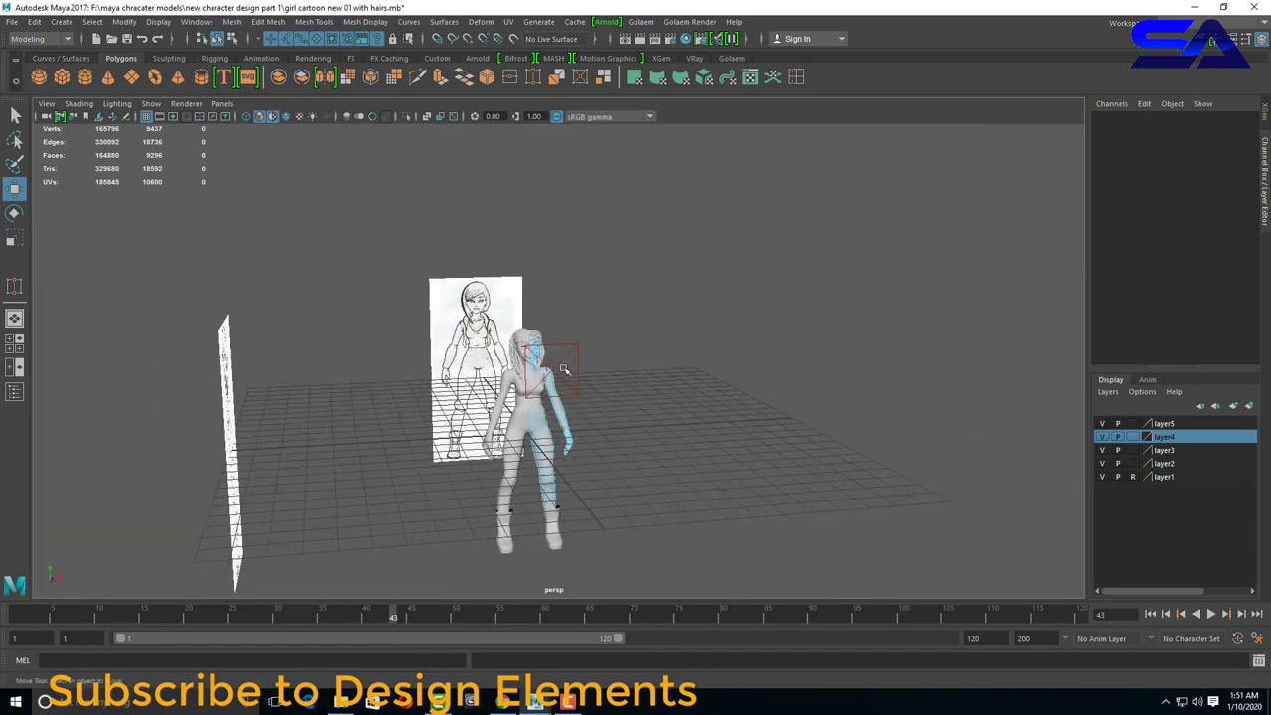
Raise VRayLightRect1 to about Y 8.5 above the character, checking it in side view.
right_click_drag(563, 370, 524, 440)
left_click_drag(608, 383, 556, 509)
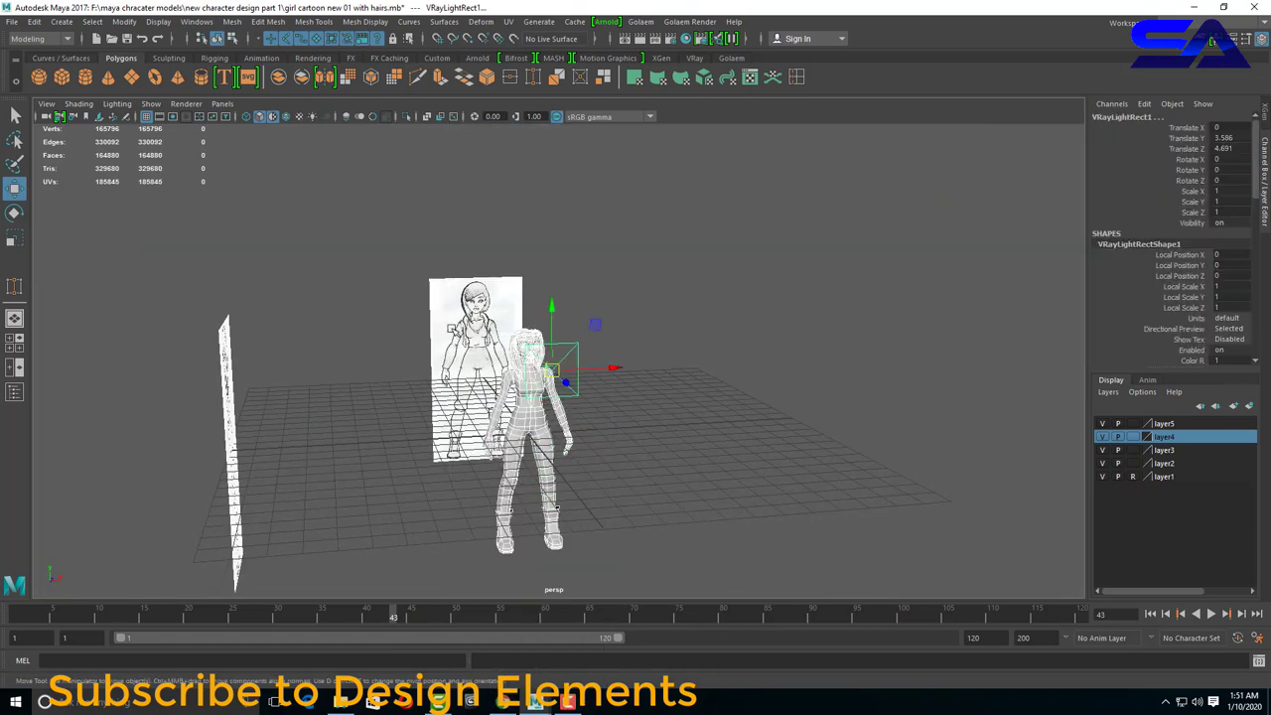
left_click_drag(554, 324, 557, 198)
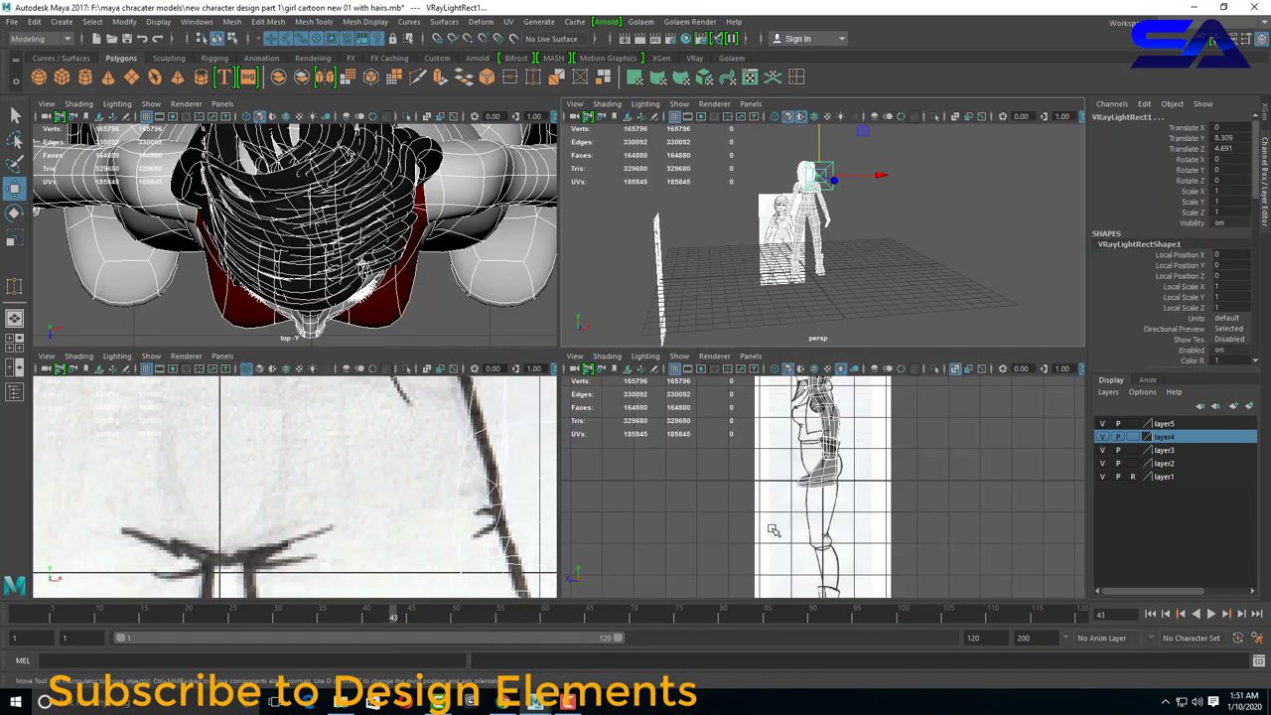
key("space")
key("space")
scroll(557, 348, "down", 3)
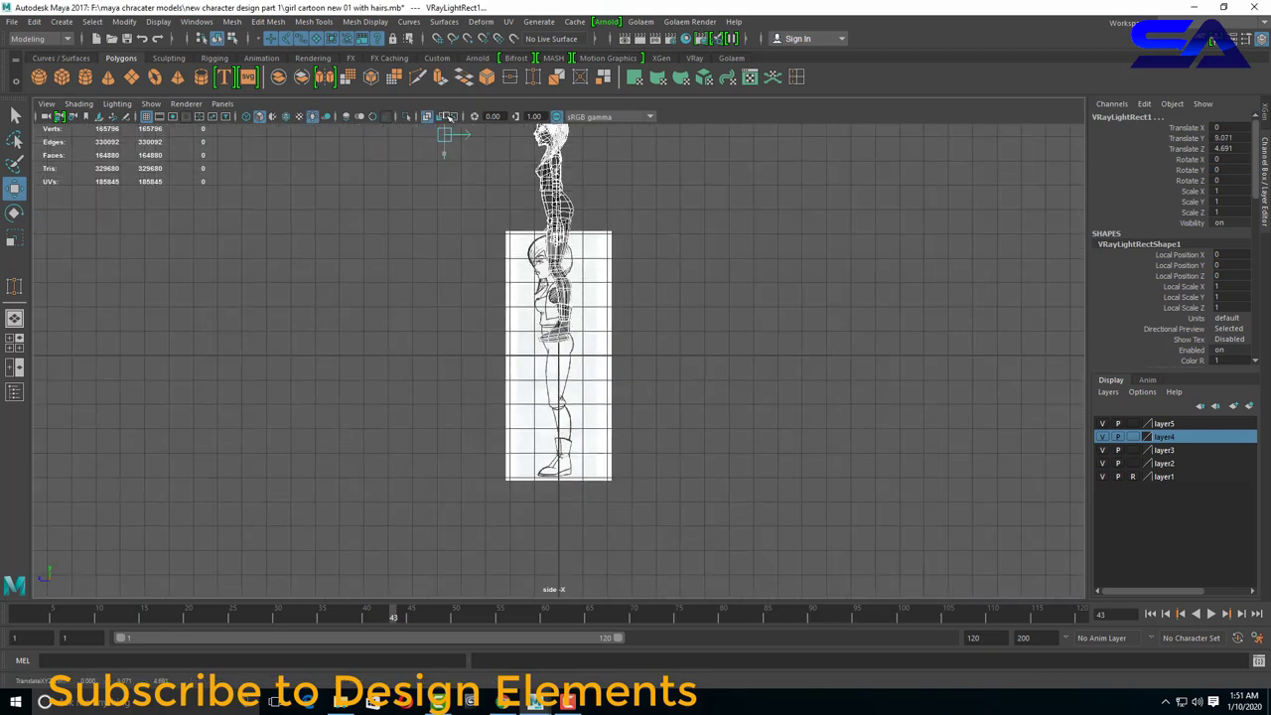
left_click_drag(445, 147, 443, 131)
scroll(536, 378, "up", 3)
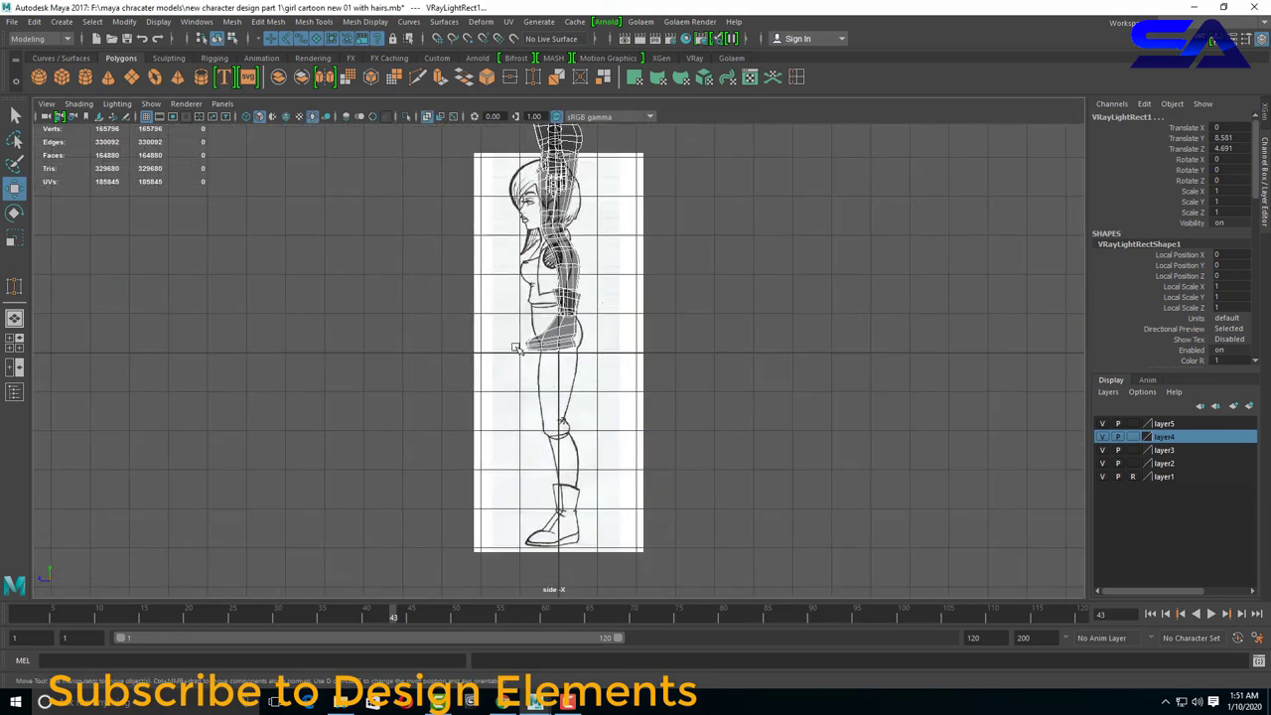
scroll(477, 284, "down", 2)
scroll(477, 284, "down", 1)
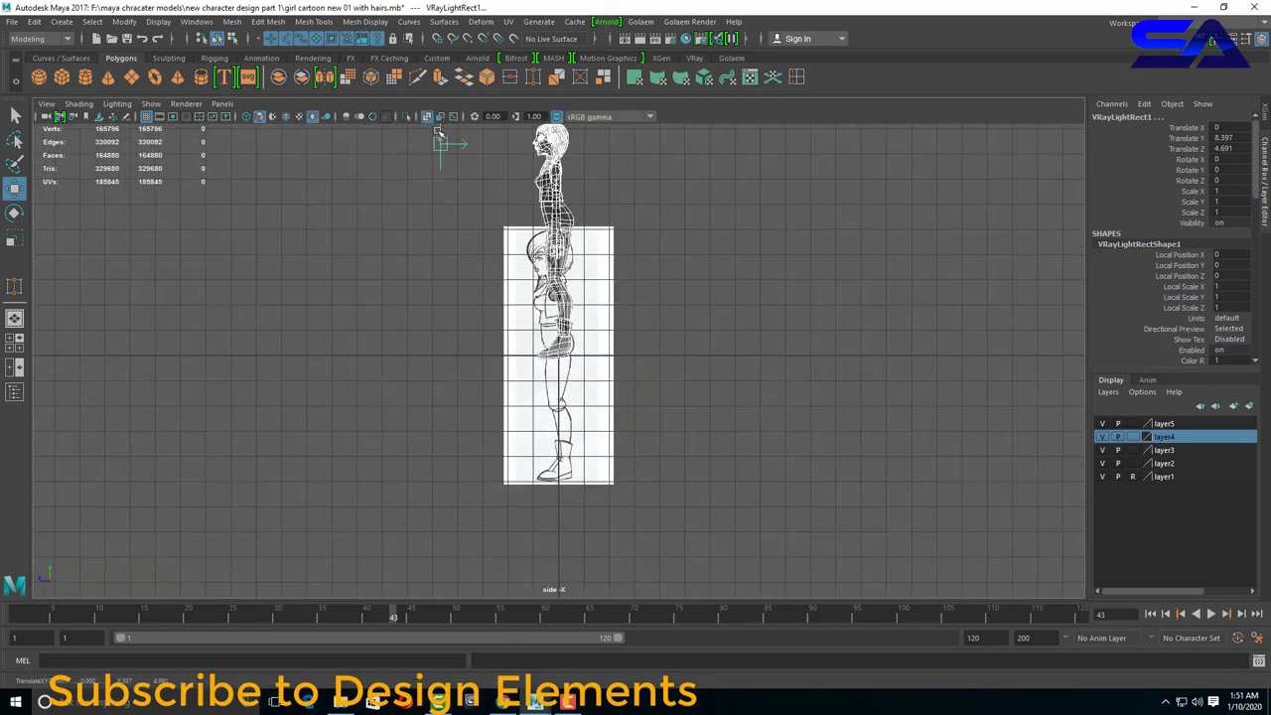
scroll(529, 360, "down", 1)
Create pPlane1 and scale it uniformly to about 27.7 as a large ground beneath the girl.
left_click(546, 358)
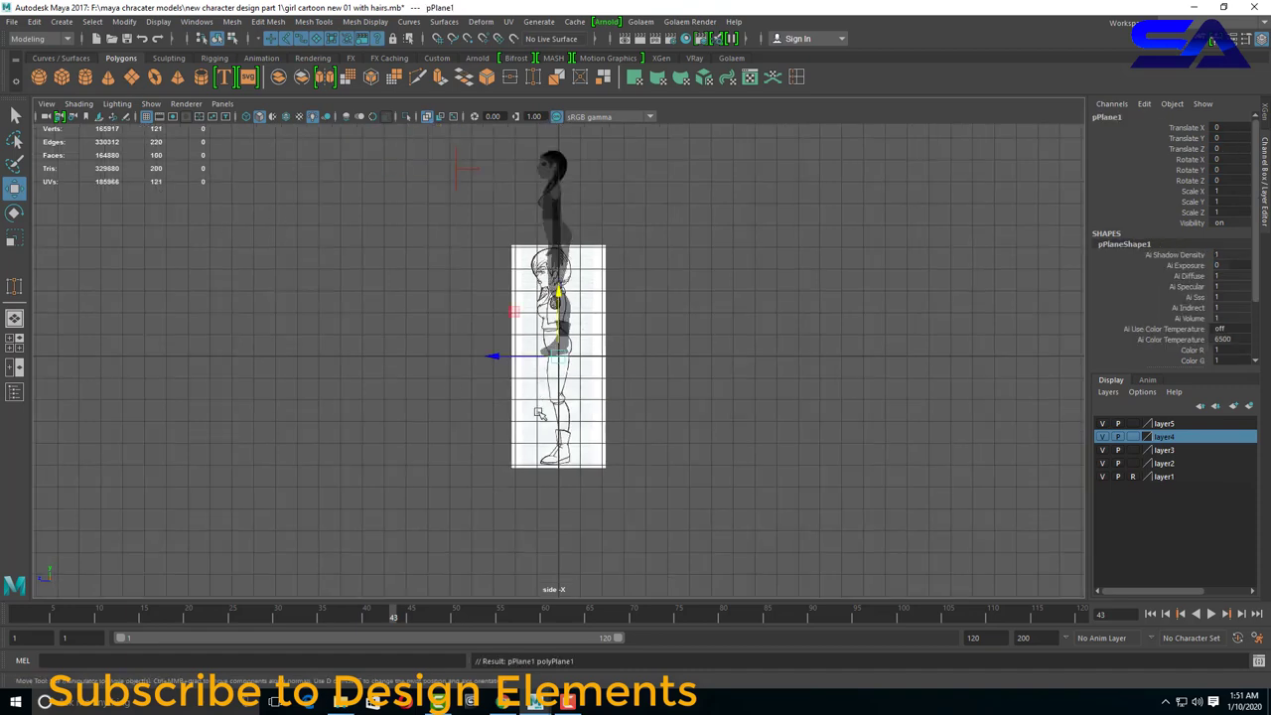
key("f")
scroll(663, 420, "down", 5)
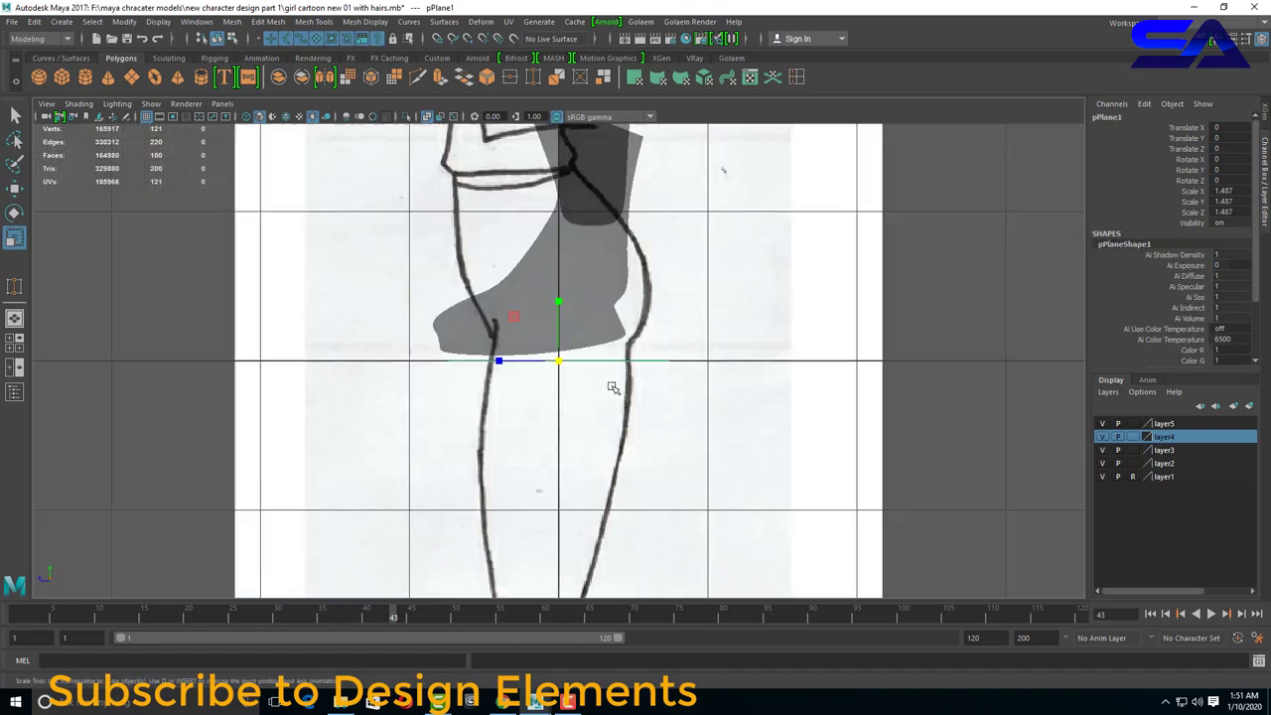
scroll(596, 388, "down", 3)
left_click_drag(584, 365, 559, 362)
key("space")
key("space")
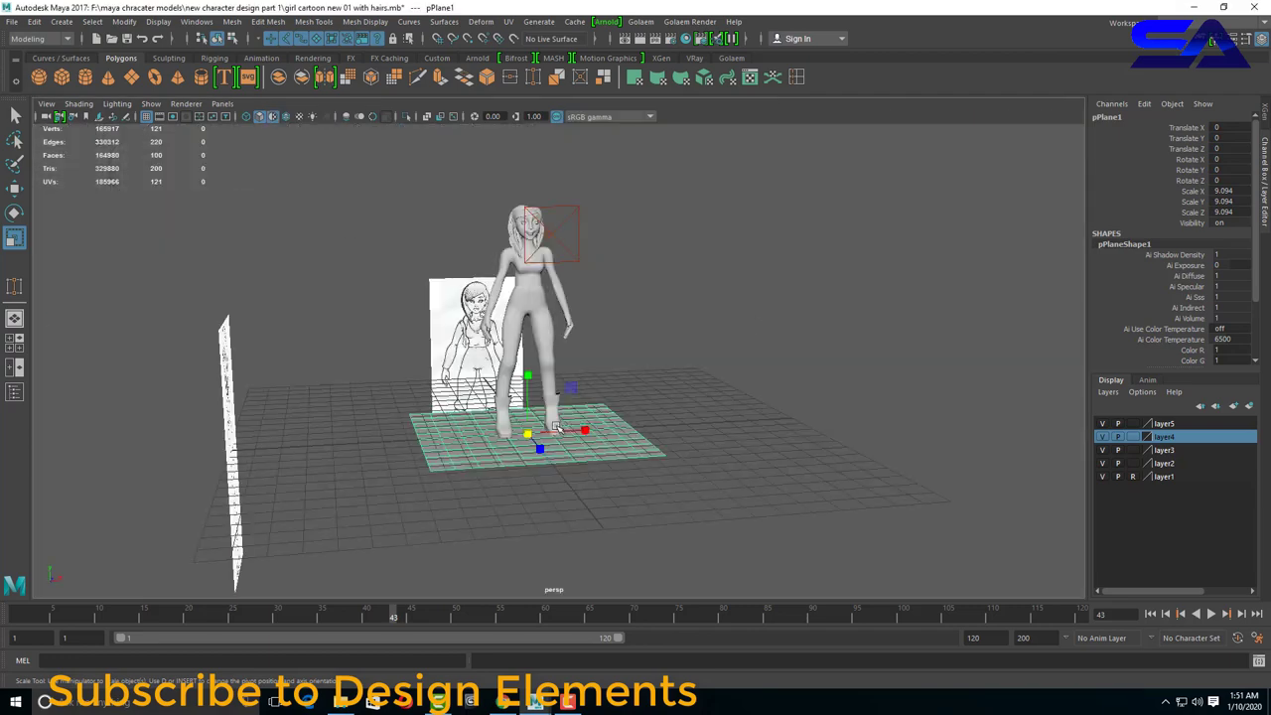
left_click_drag(534, 434, 847, 624)
left_click_drag(696, 477, 696, 417, "alt")
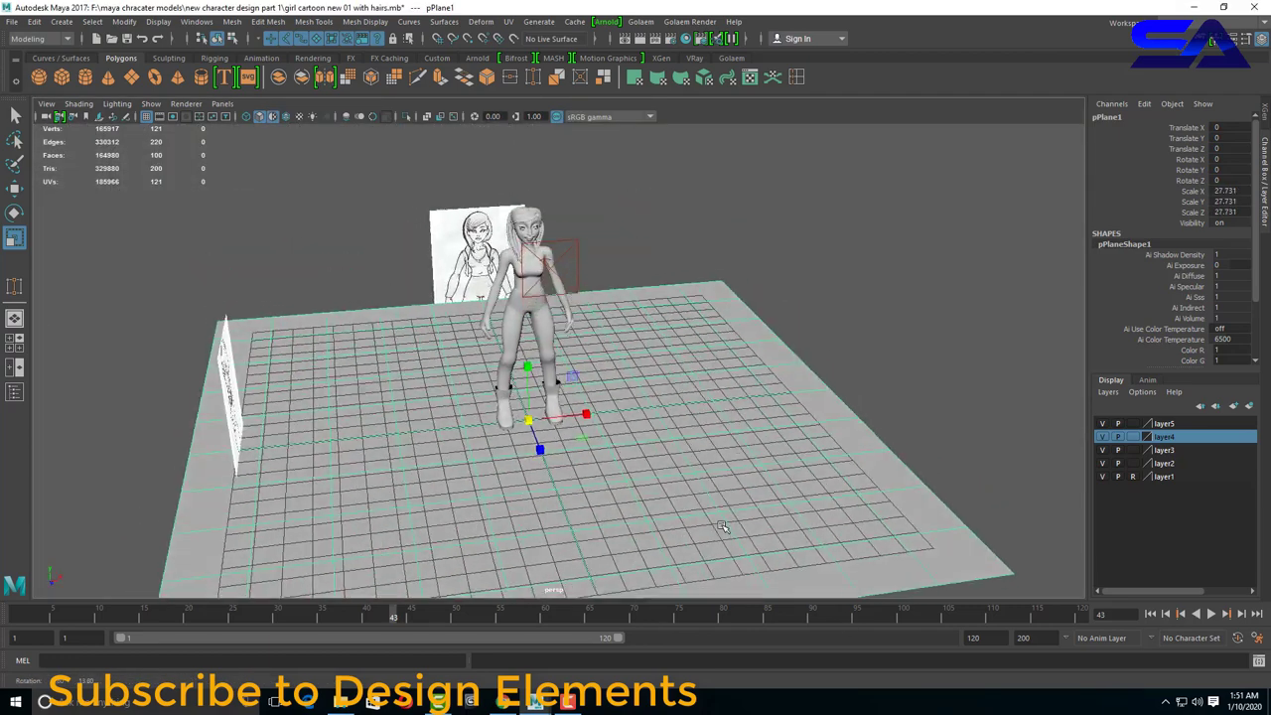
scroll(1139, 353, "down", 2)
left_click(1122, 350)
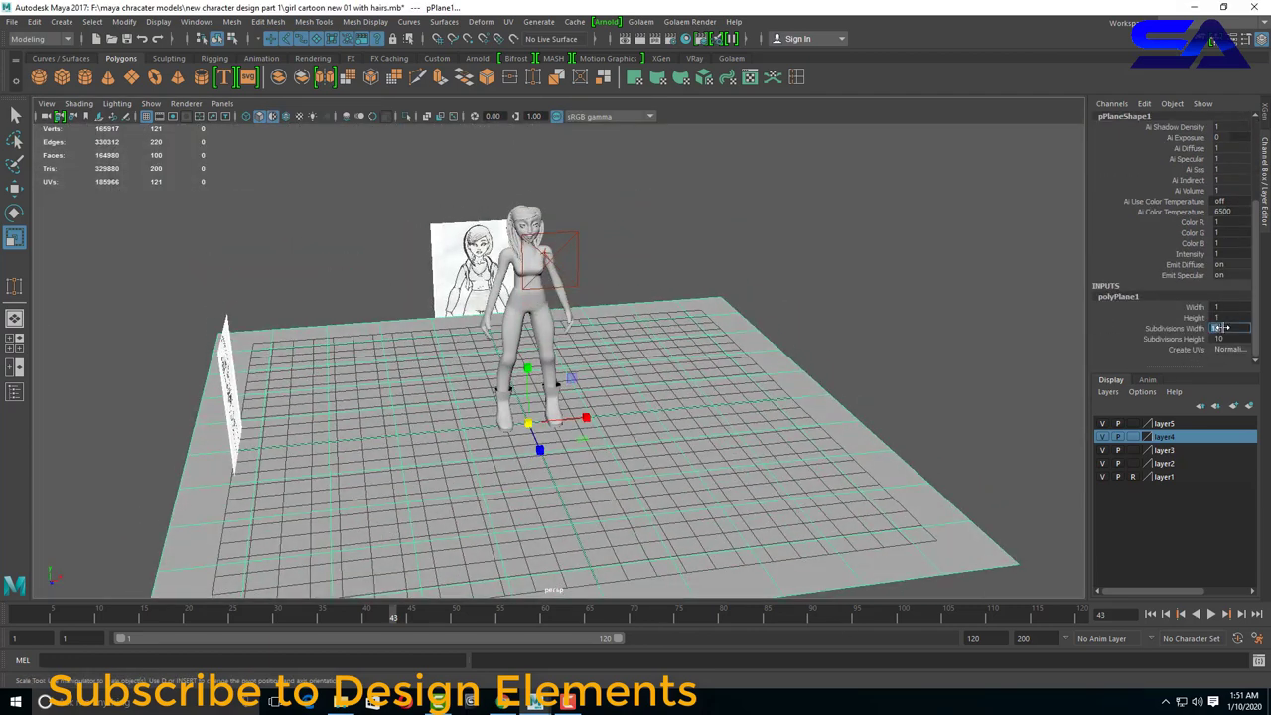
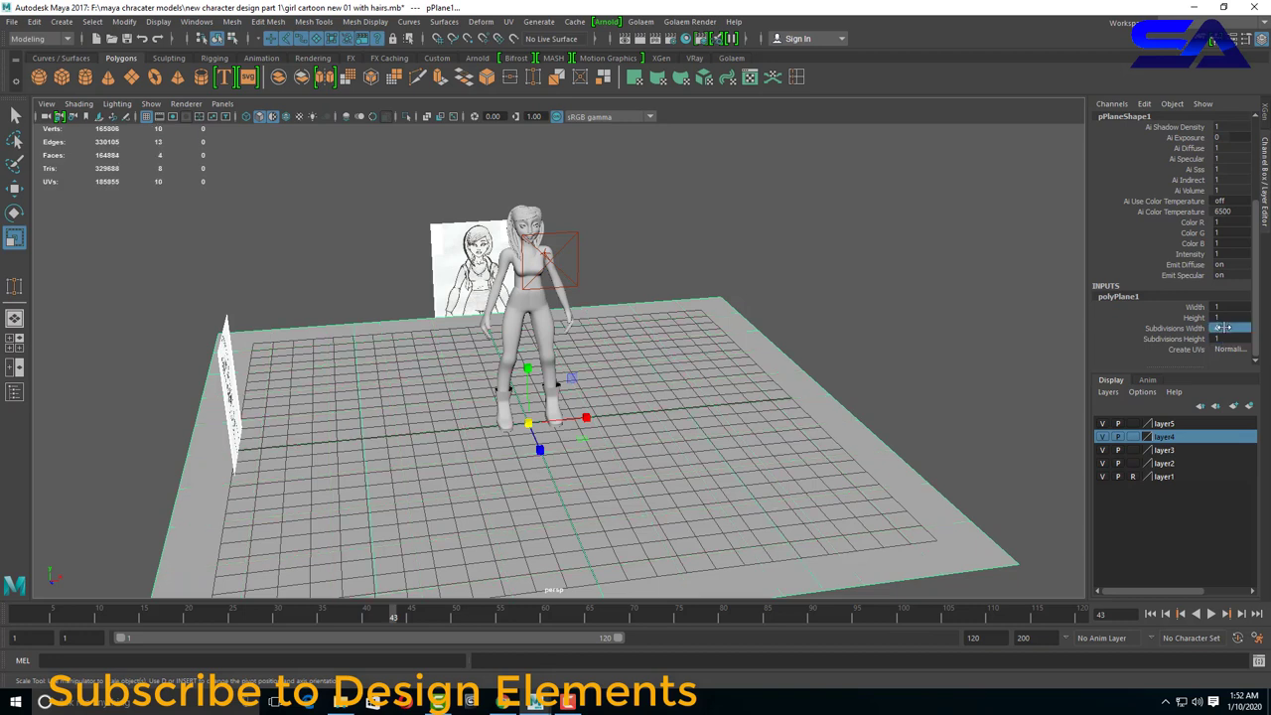
Extrude the floor plane's border edges upward into room walls.
left_click(915, 272)
right_click_drag(825, 313, 820, 388)
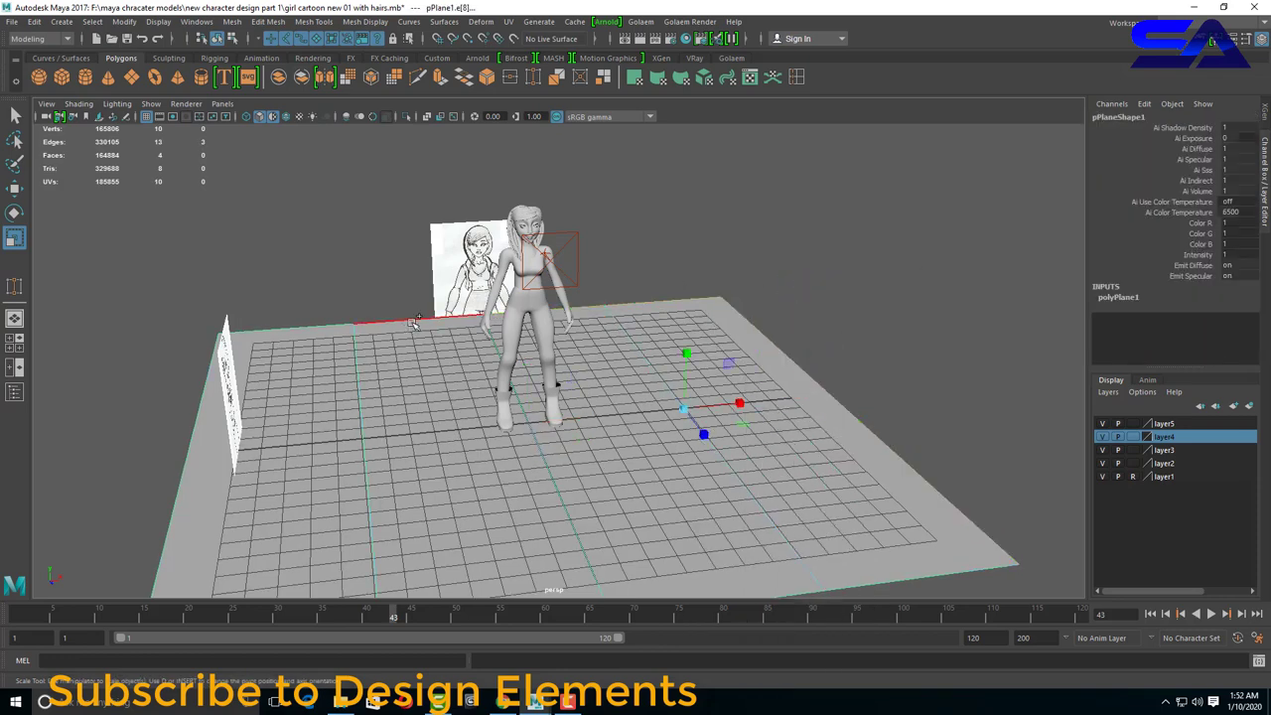
left_click(452, 83)
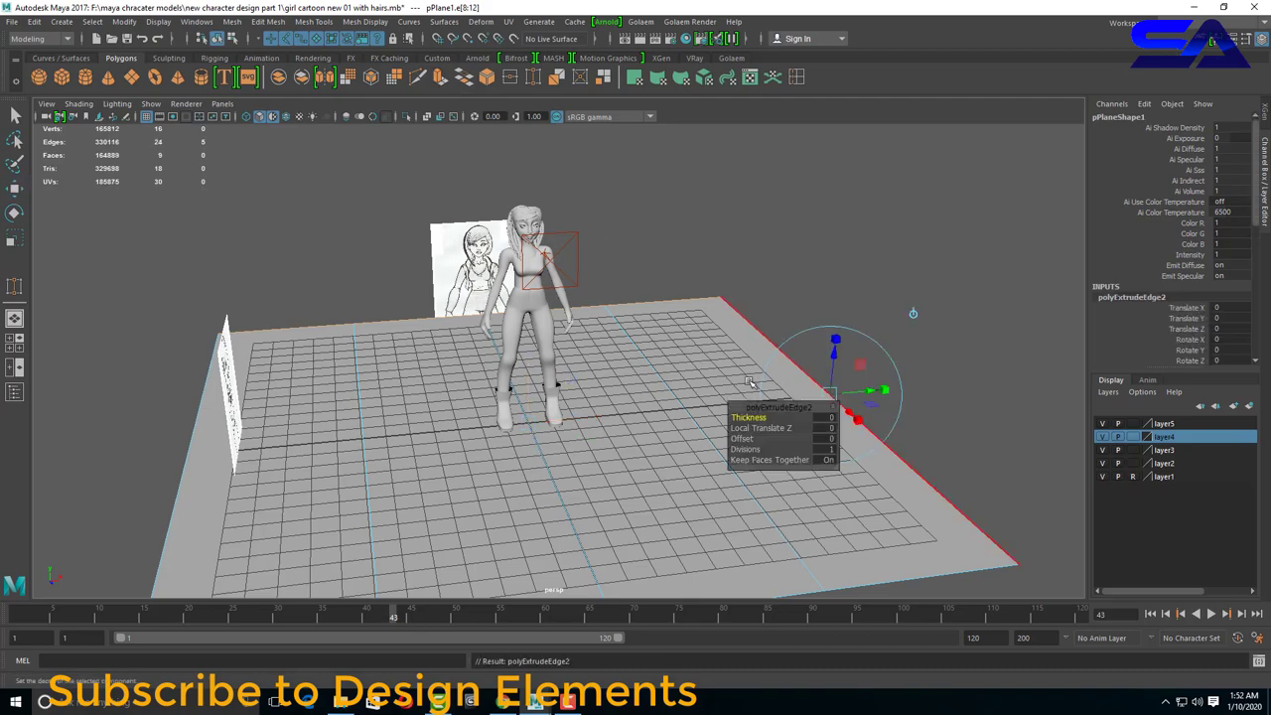
mouse_move(527, 369)
left_mouse_down()
mouse_move(534, 116)
mouse_move(553, 398)
mouse_move(616, 348)
left_mouse_up()
scroll(553, 398, "up", 5)
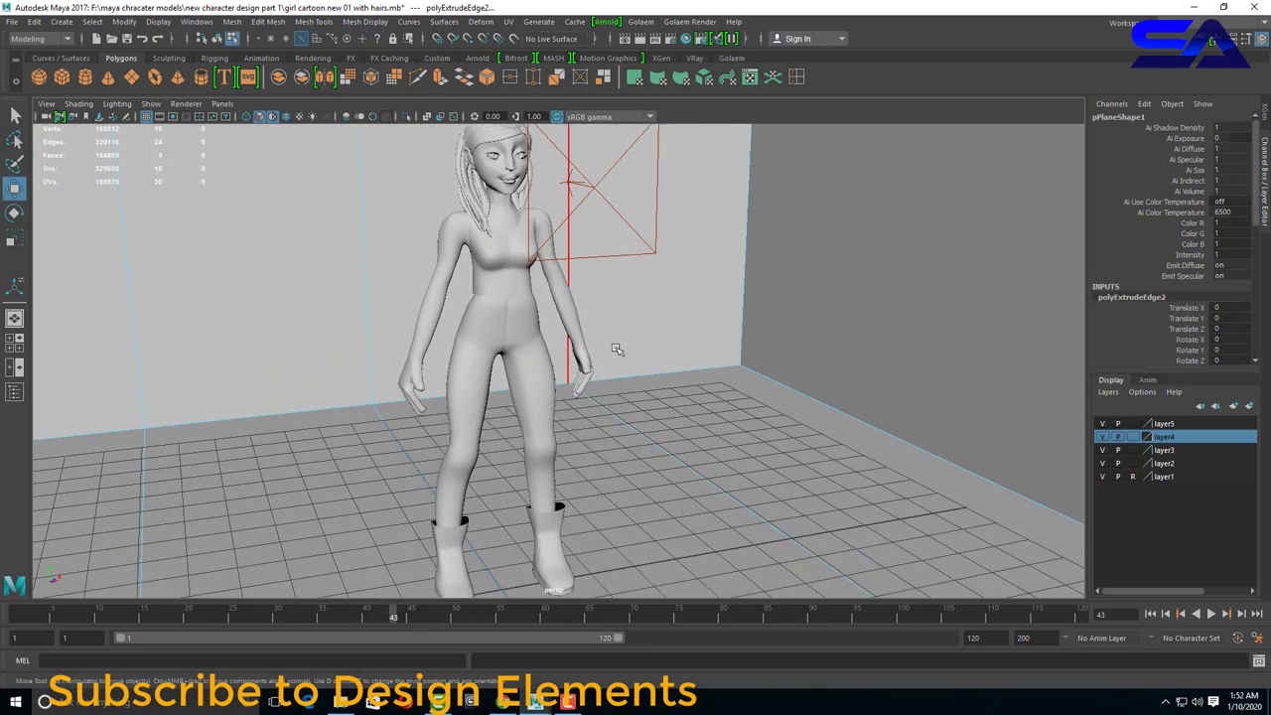
Return the room mesh to object mode and lower VRayLightRect1 slightly.
left_click(594, 185)
right_click_drag(710, 222, 785, 205)
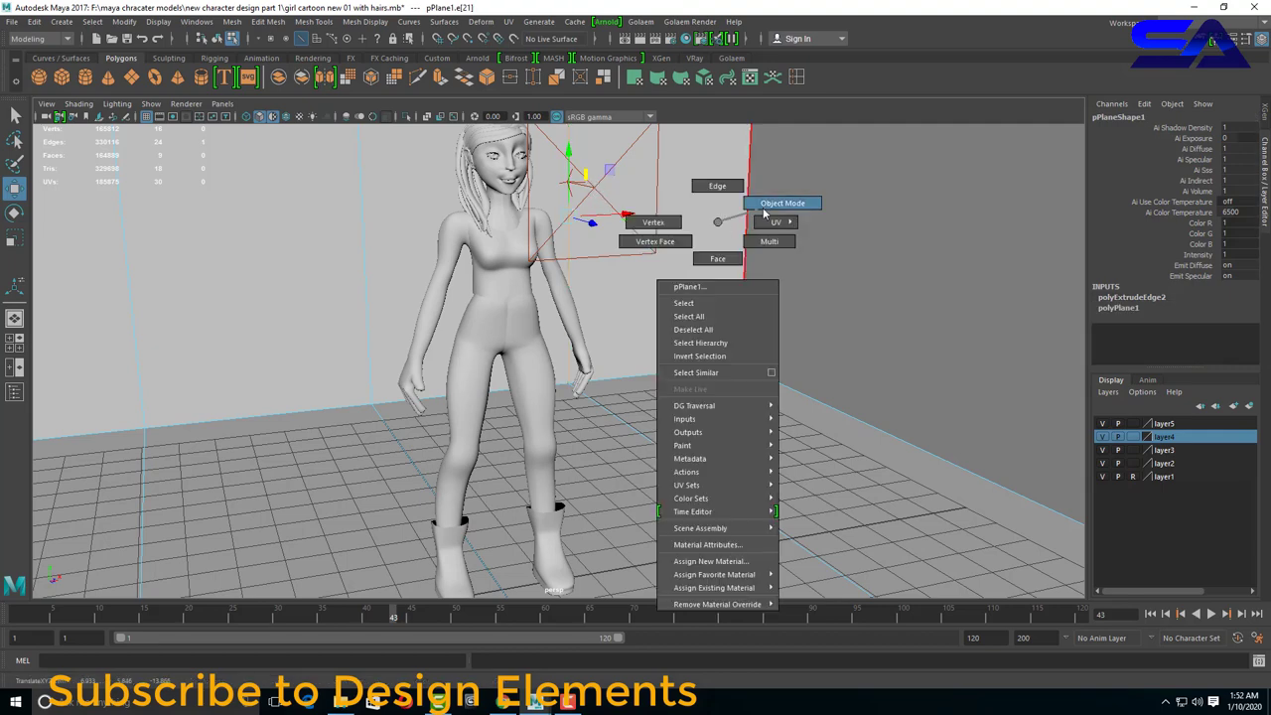
left_click(596, 189)
scroll(585, 216, "down", 3)
left_click_drag(593, 419, 586, 442)
Scale VRayLightRect1 taller and nudge its position inside the room.
key("r")
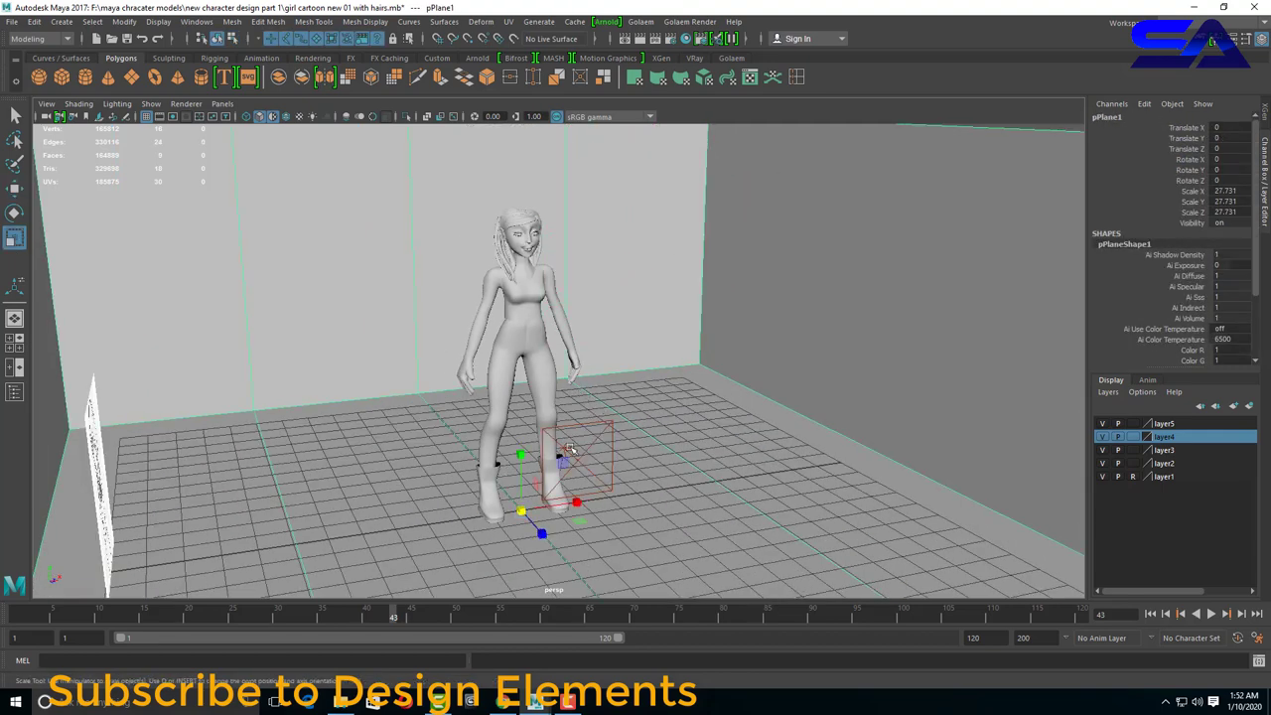
left_click_drag(584, 236, 584, 224)
scroll(599, 370, "down", 2)
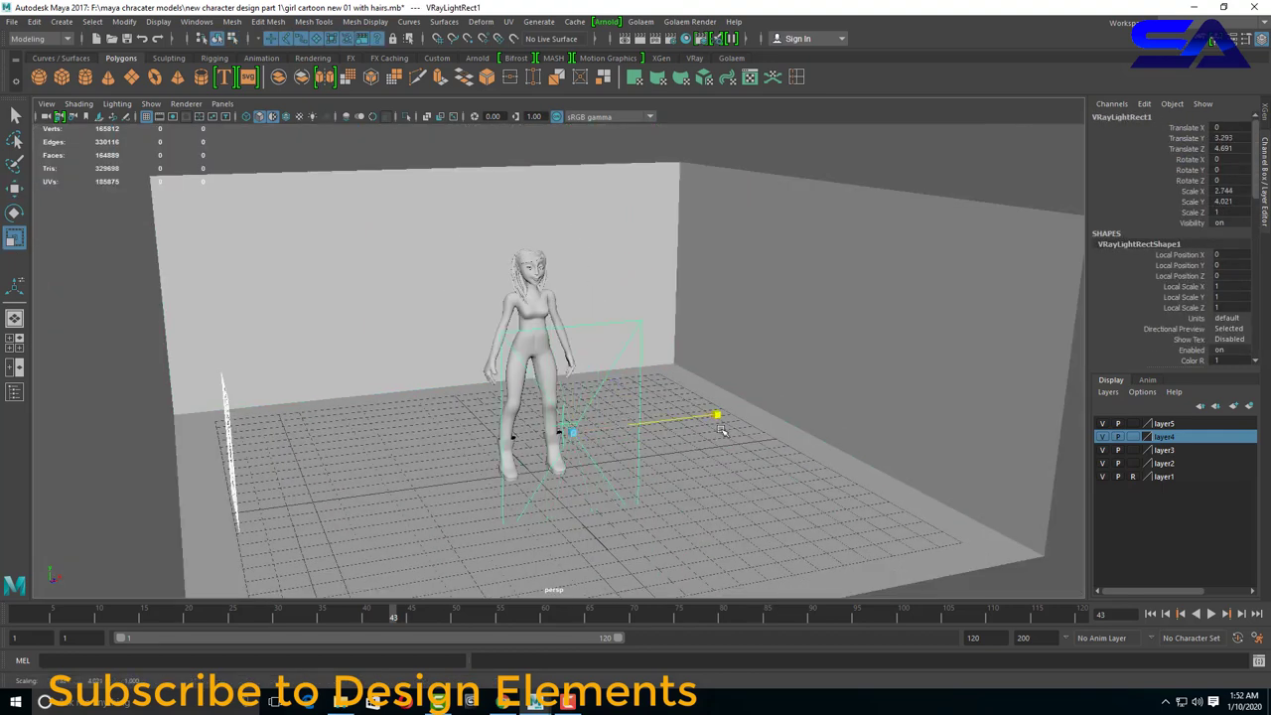
key("w")
left_click_drag(568, 312, 609, 440, "alt")
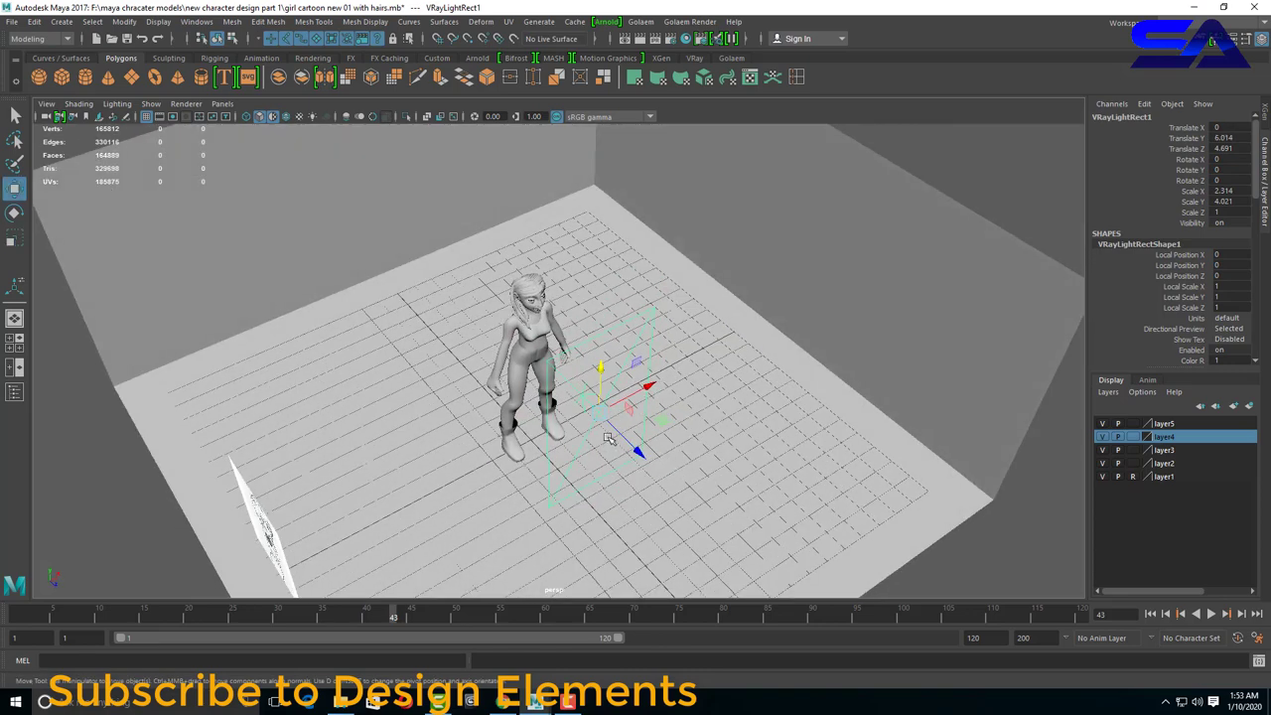
left_click_drag(591, 265, 593, 267)
left_click_drag(593, 266, 617, 394, "alt")
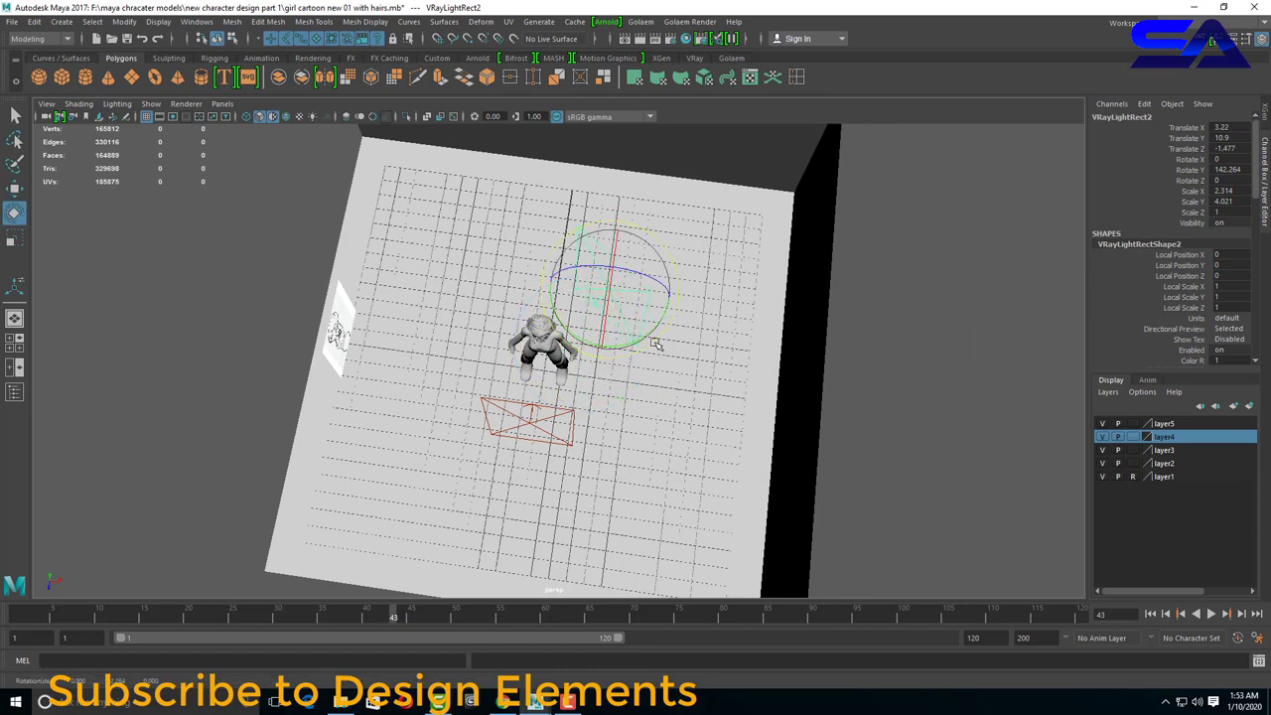
Place VRayLightRect2 beside the girl and render the room in V-Ray.
key("w")
left_click_drag(656, 344, 585, 206, "alt")
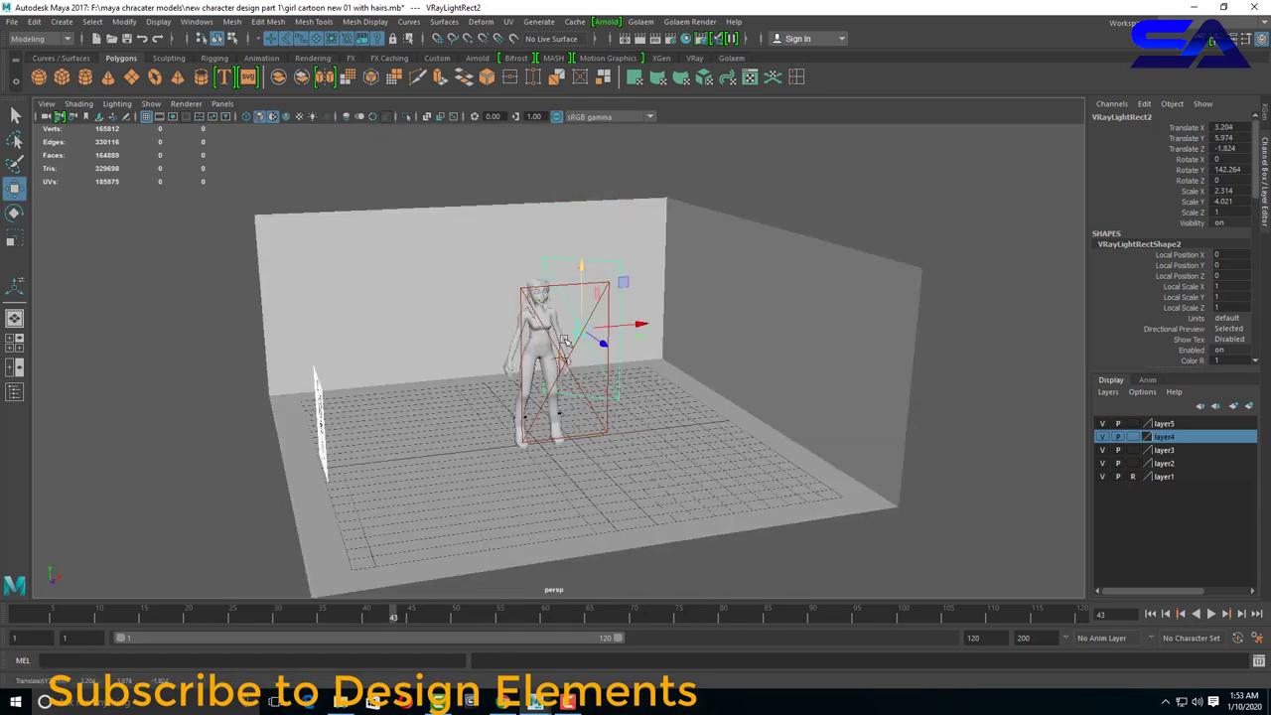
right_click_drag(563, 341, 567, 447, "alt")
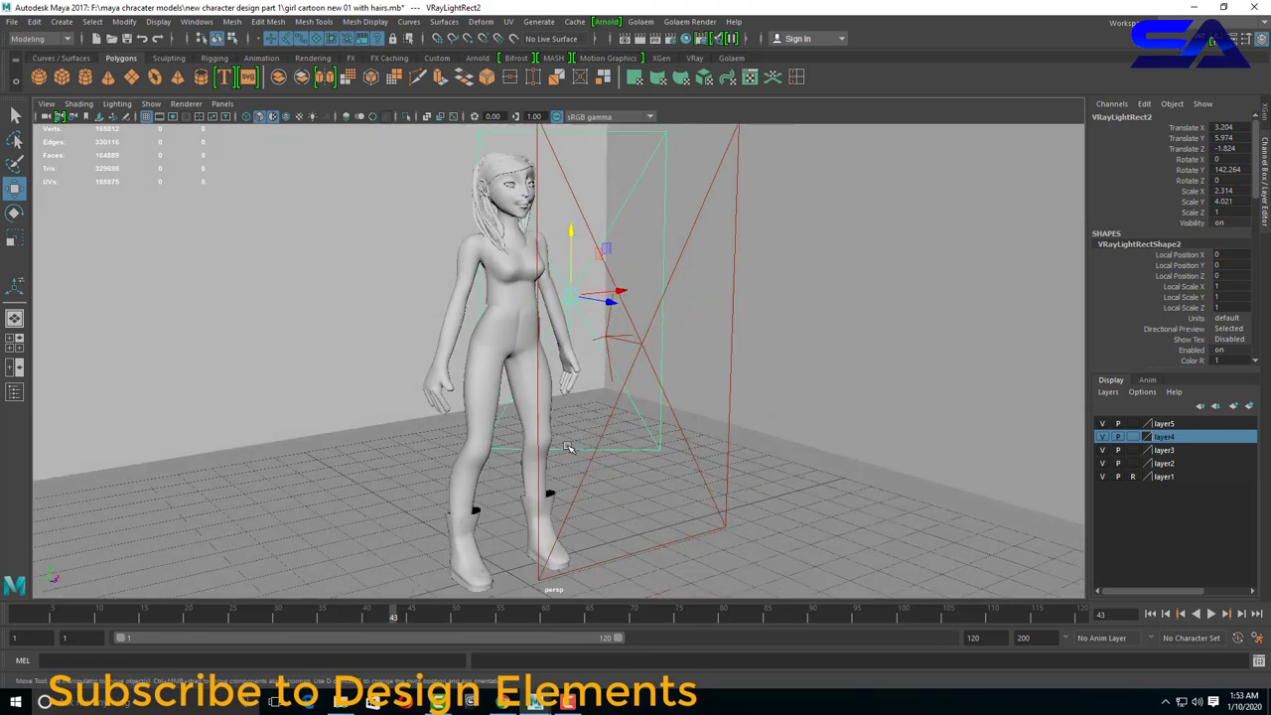
left_click(671, 40)
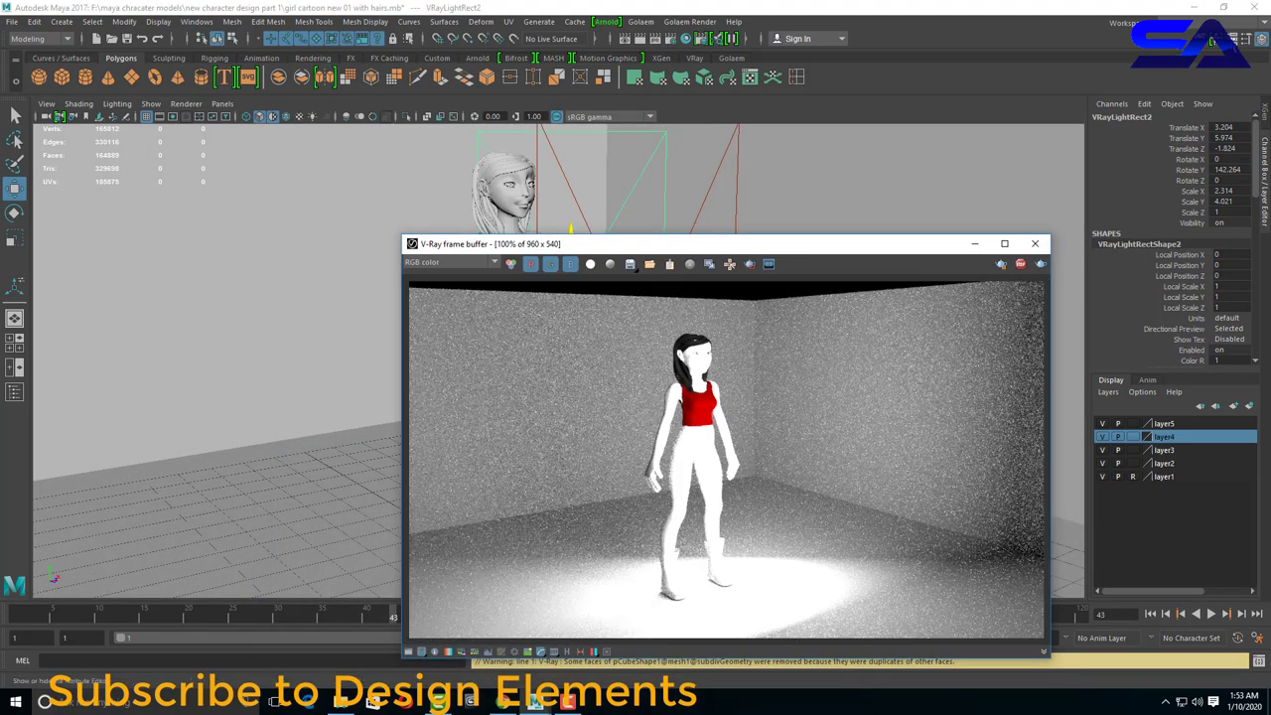
Lower both rectangle lights' intensity multipliers, bringing VRayLightRect1 down to 1.761.
key("ctrl+a")
left_click_drag(323, 486, 308, 486)
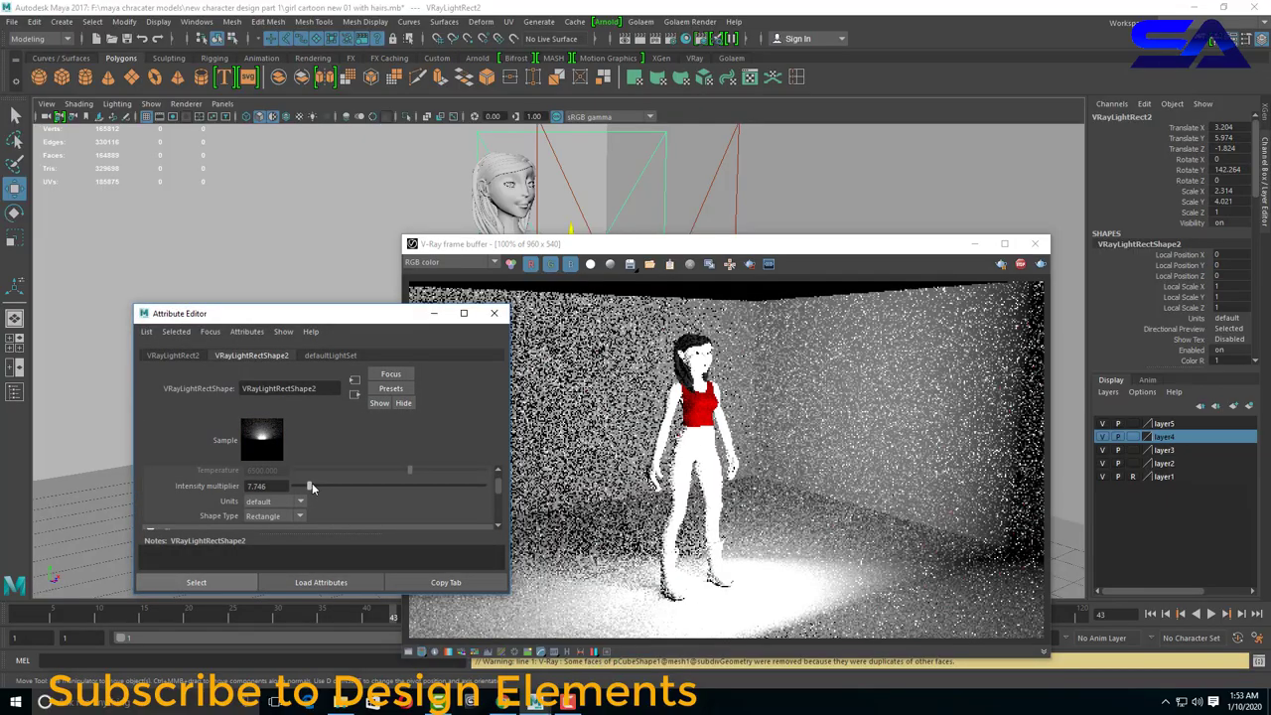
key("Left")
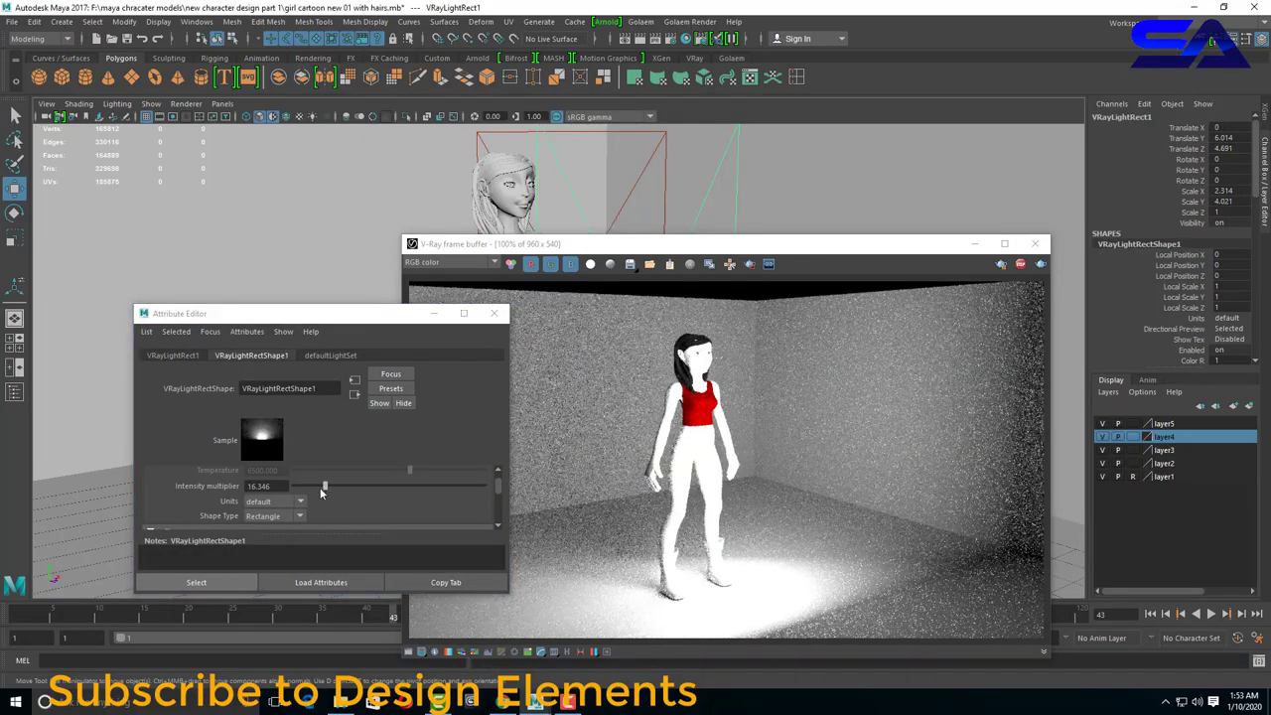
left_click_drag(321, 486, 304, 480)
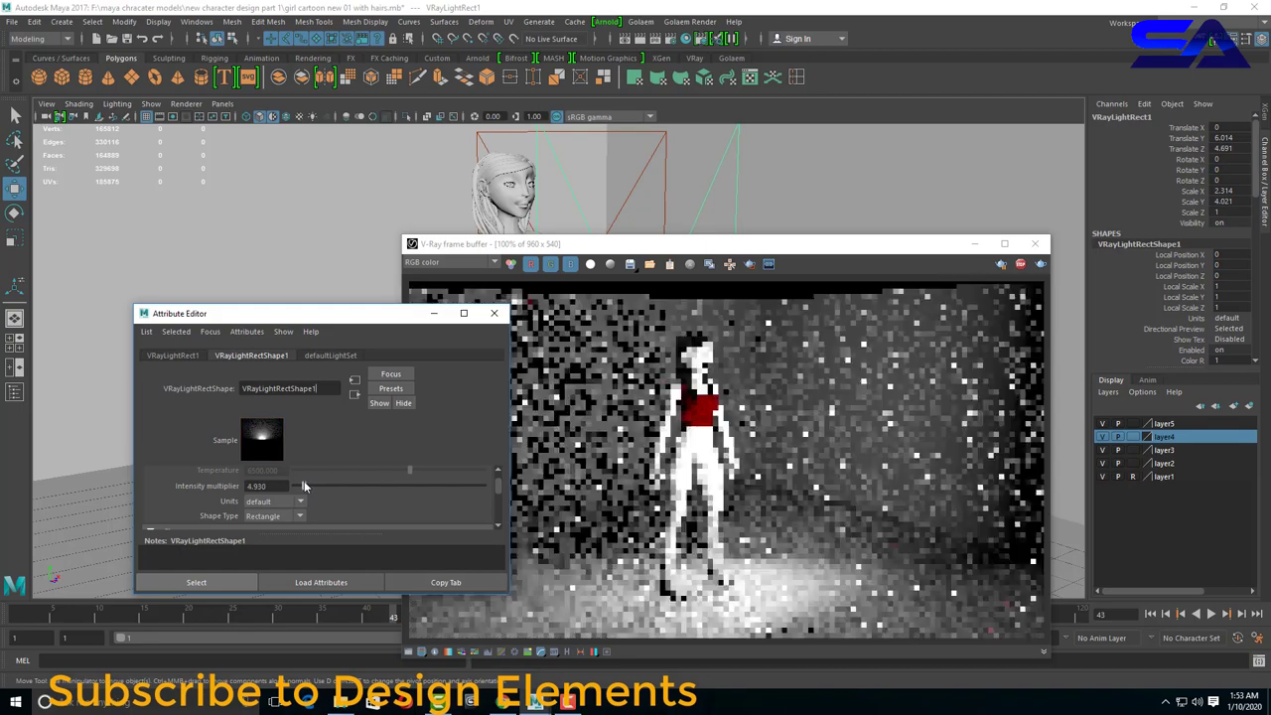
scroll(757, 407, "up", 1)
scroll(635, 387, "up", 1)
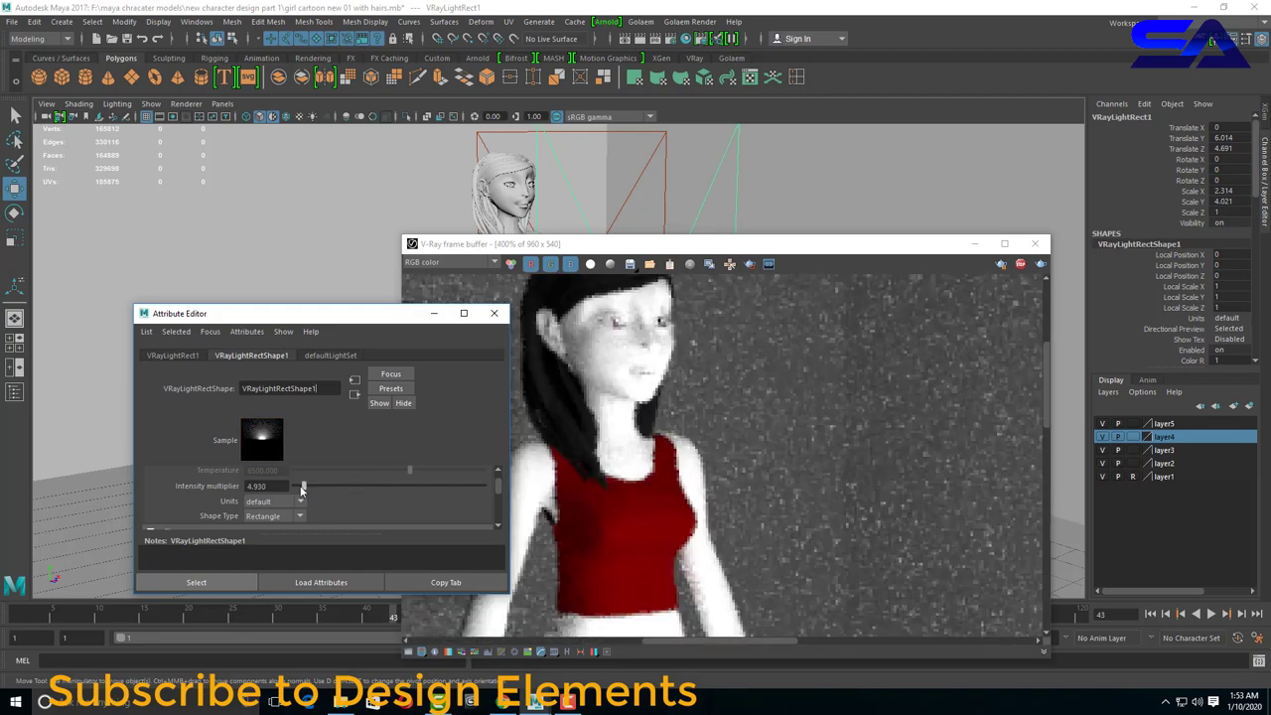
left_click_drag(303, 487, 297, 488)
scroll(677, 486, "down", 2)
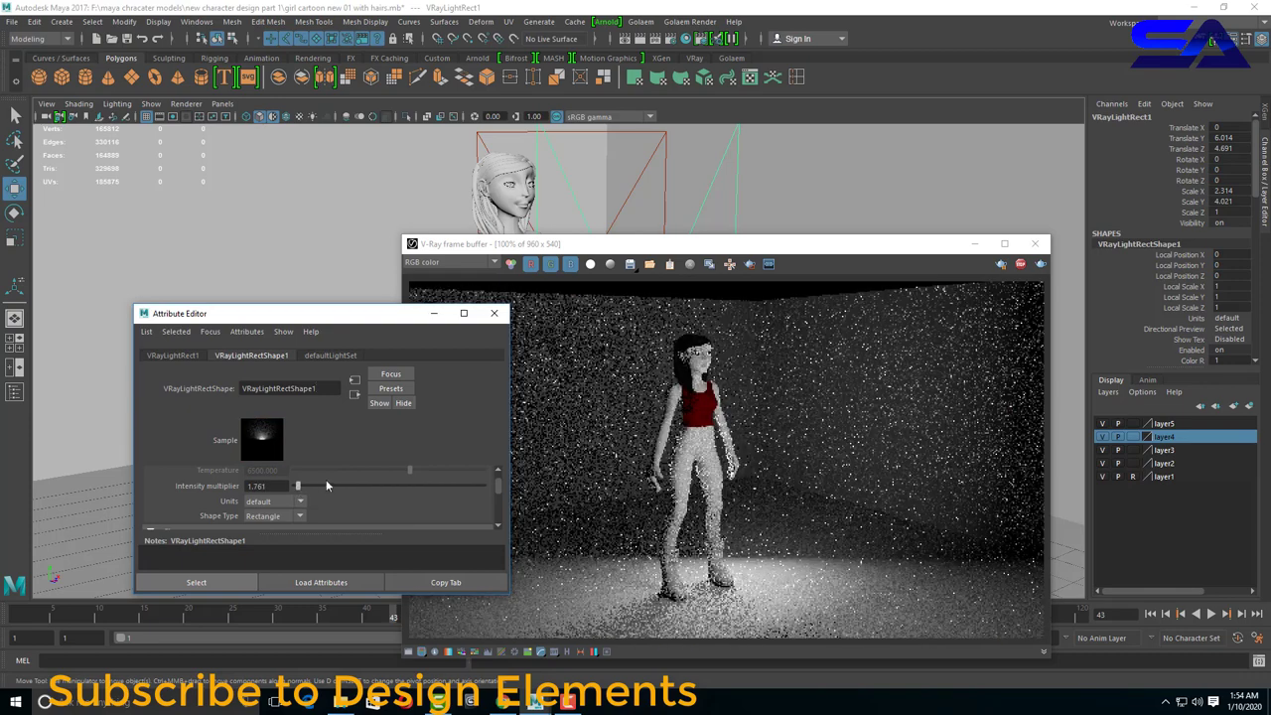
left_click(493, 313)
Zoom in and out of the V-Ray frame buffer to inspect the girl's face detail.
scroll(712, 353, "up", 1)
scroll(712, 354, "down", 1)
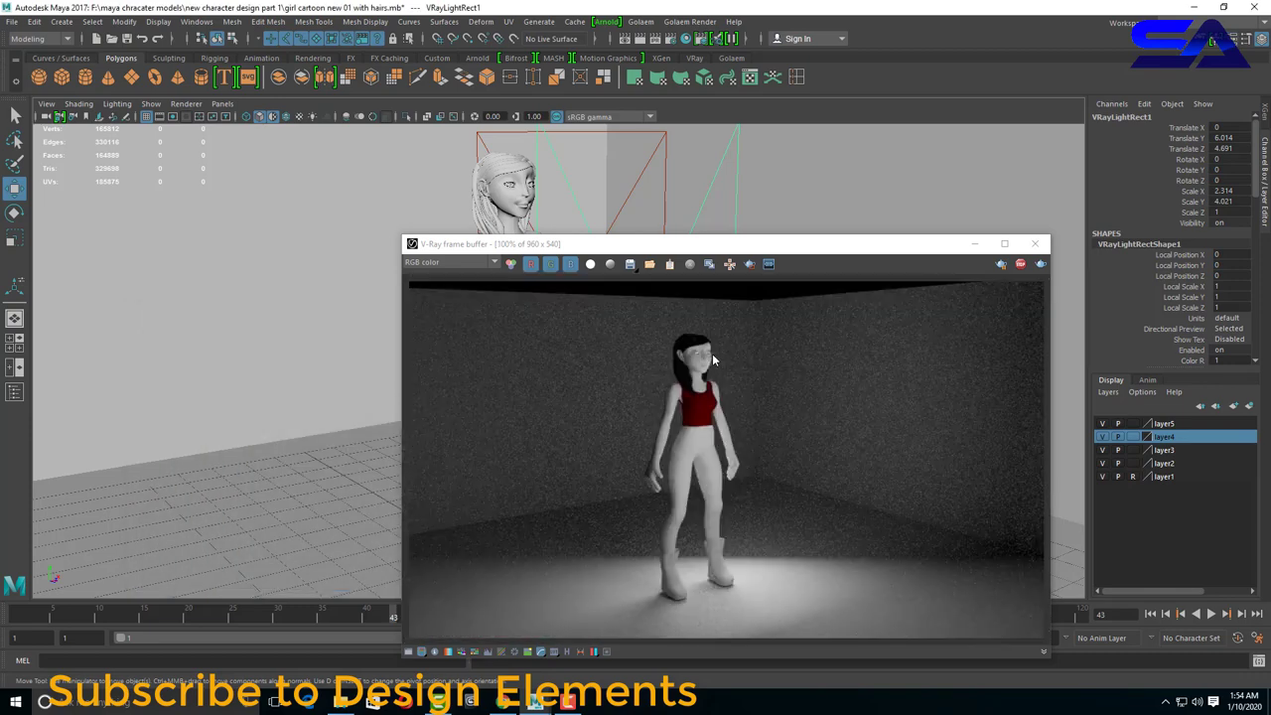
scroll(722, 480, "up", 1)
scroll(721, 469, "up", 1)
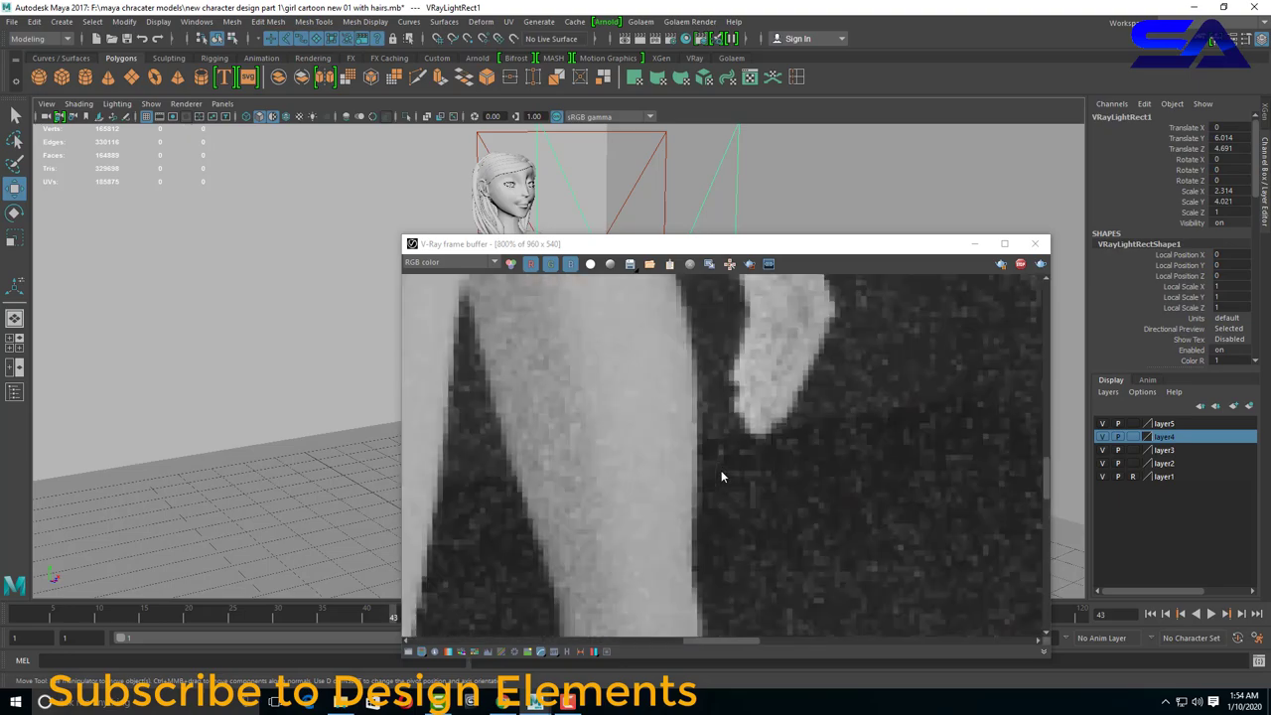
scroll(721, 470, "down", 2)
scroll(551, 194, "up", 2)
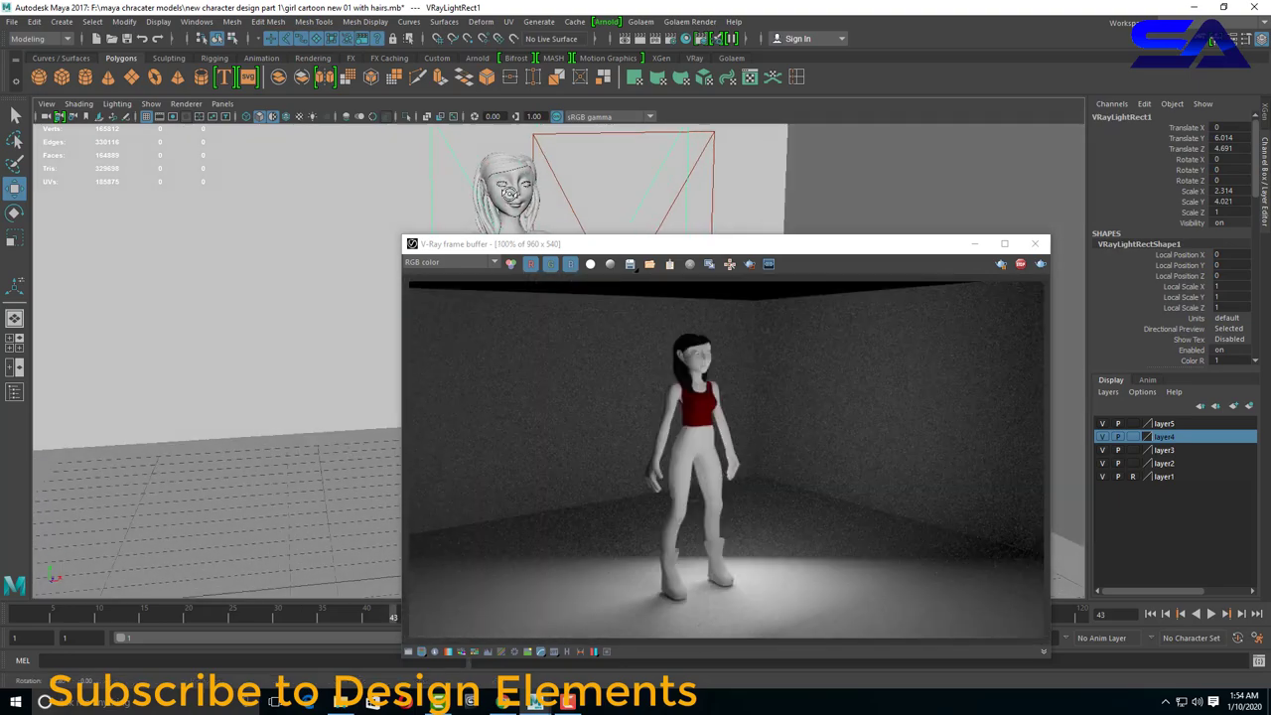
scroll(526, 207, "up", 2)
scroll(510, 216, "up", 2)
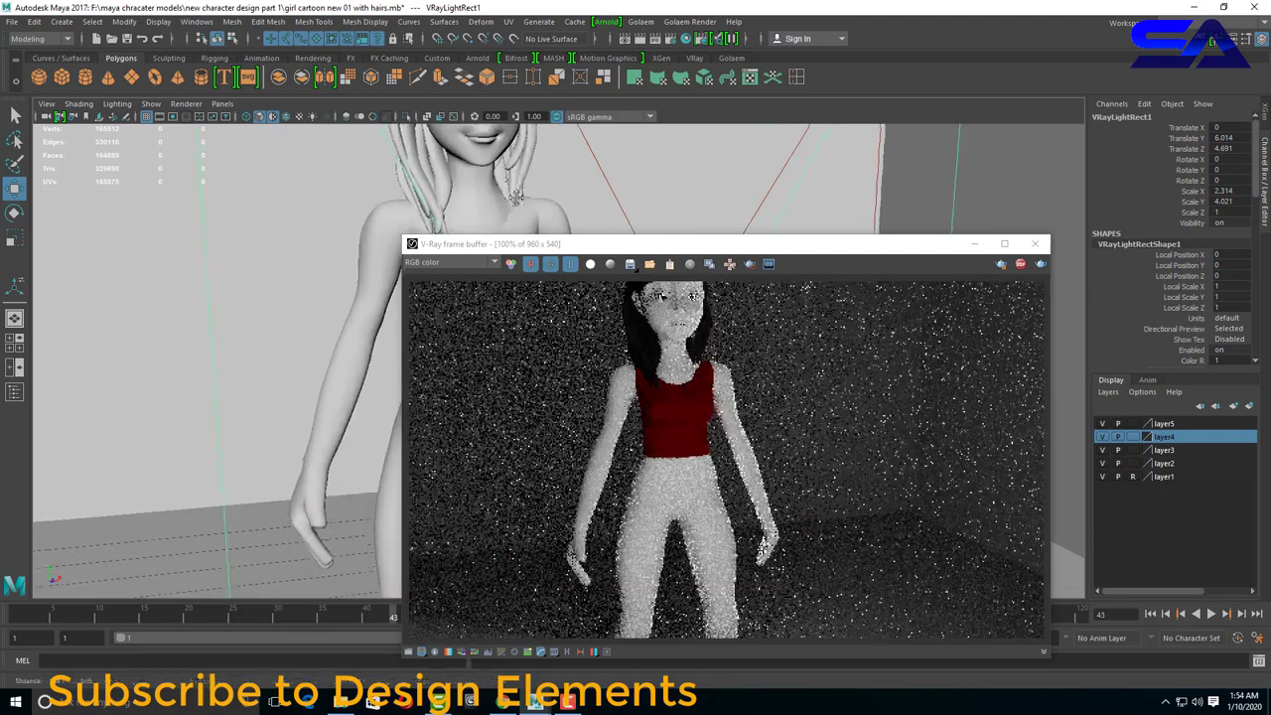
scroll(513, 213, "up", 1)
scroll(517, 211, "up", 1)
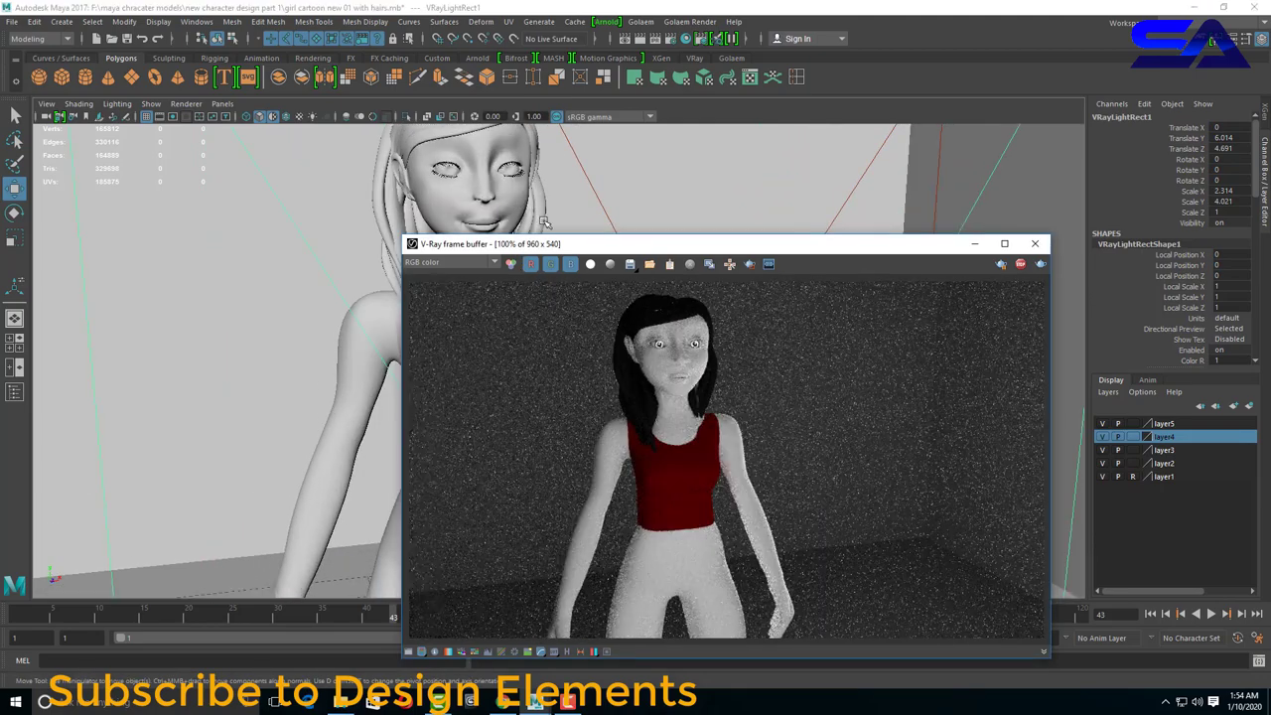
scroll(684, 332, "up", 2)
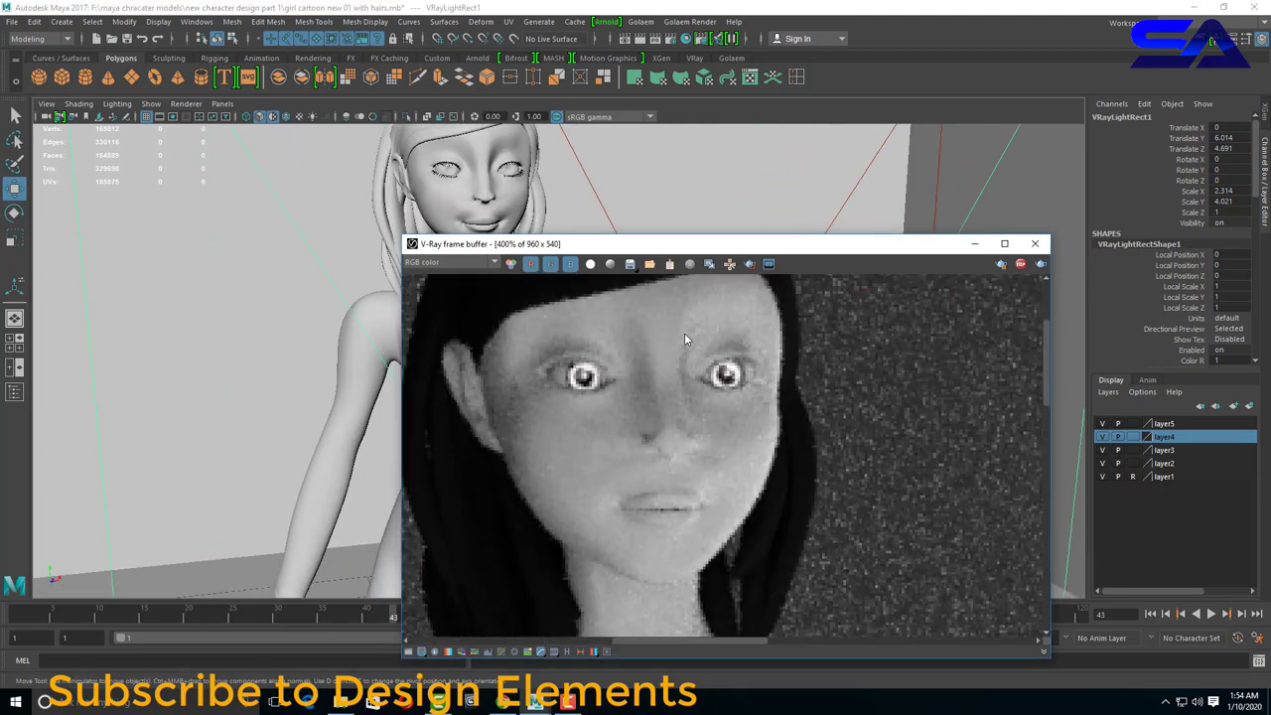
scroll(684, 333, "down", 1)
scroll(680, 365, "down", 1)
scroll(685, 373, "down", 1)
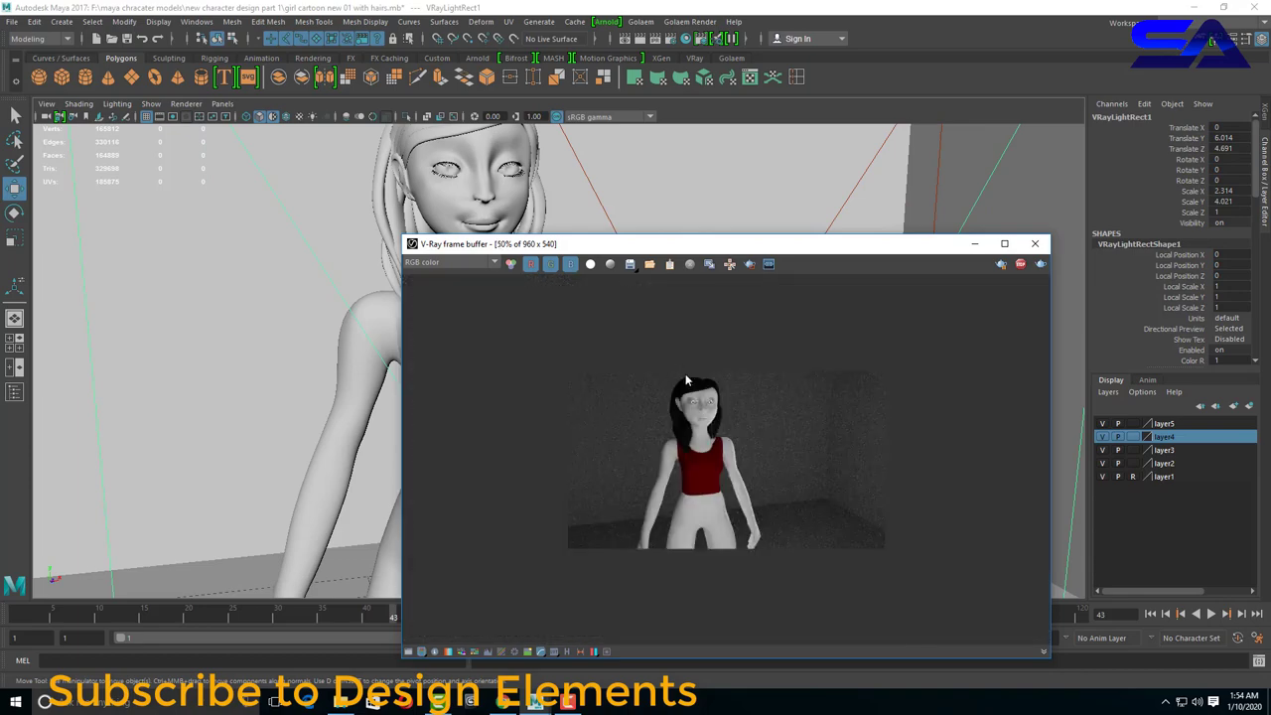
scroll(686, 373, "up", 2)
scroll(701, 397, "down", 1)
scroll(708, 412, "up", 1)
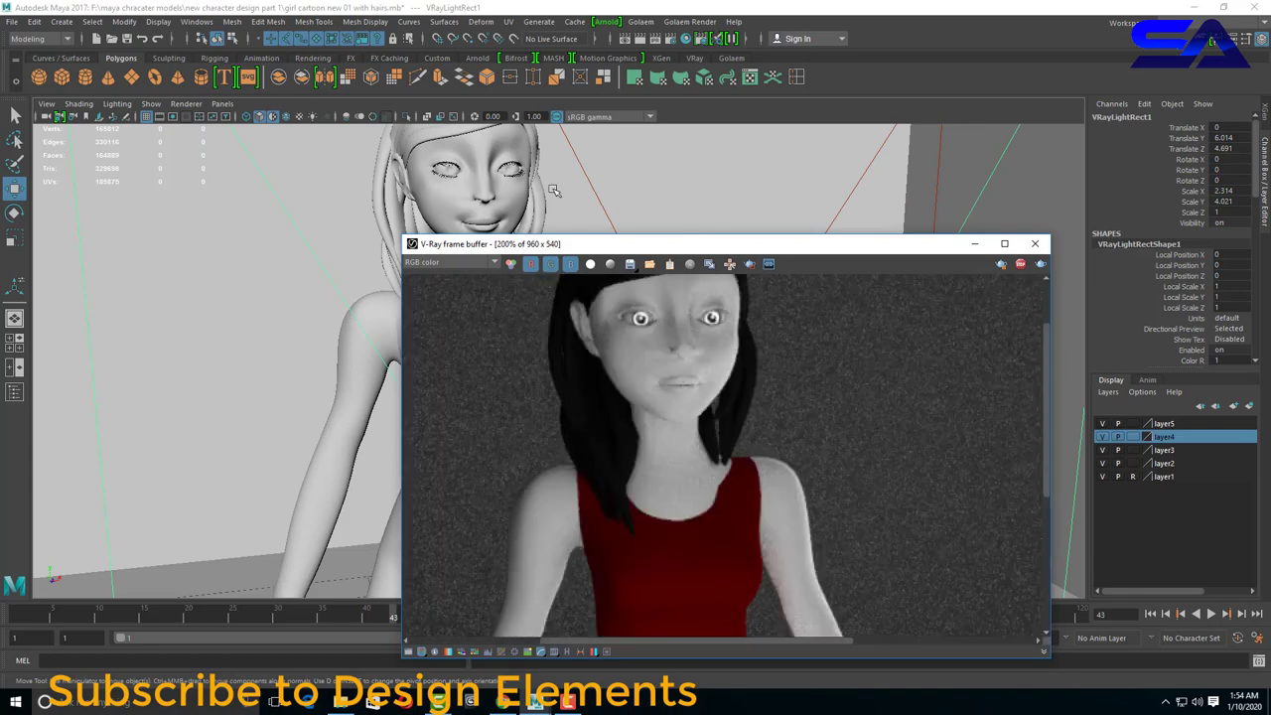
scroll(521, 193, "down", 2)
scroll(556, 203, "down", 2)
scroll(576, 208, "down", 2)
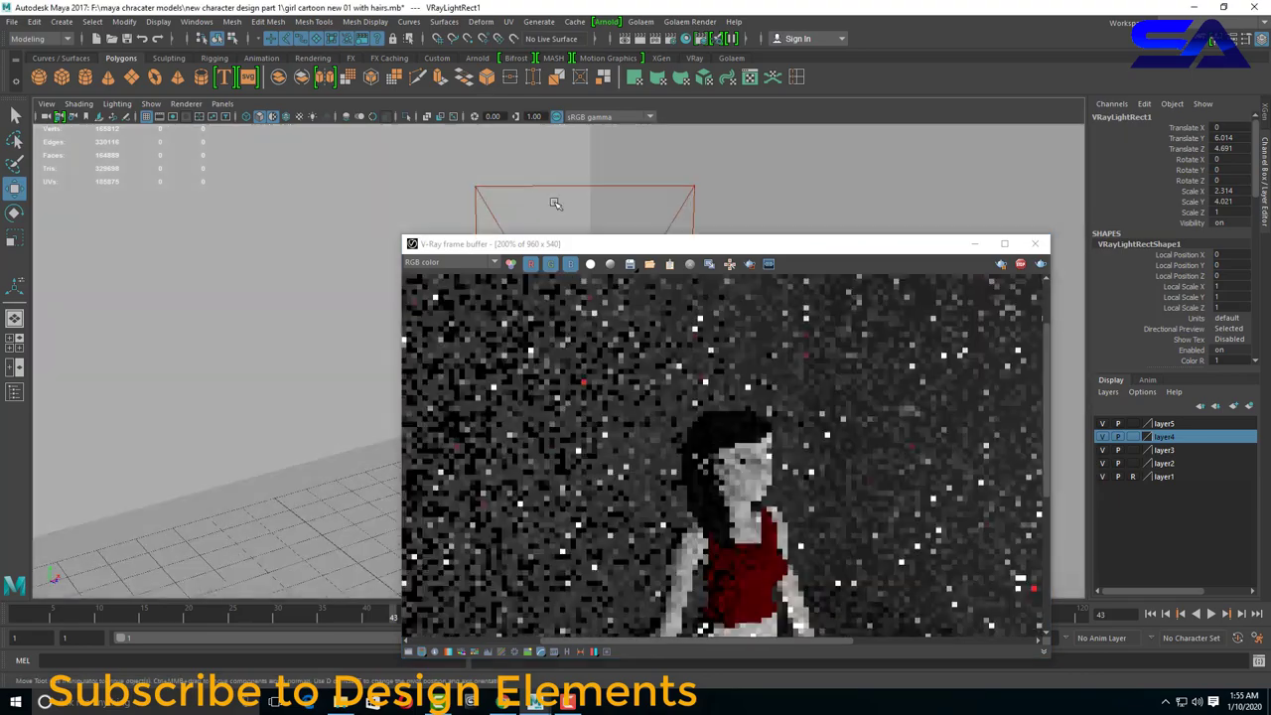
Reframe the perspective view and move VRayLightRect1 back to Translate Z 7.637.
middle_click_drag(557, 204, 228, 270, "alt")
scroll(220, 276, "down", 2)
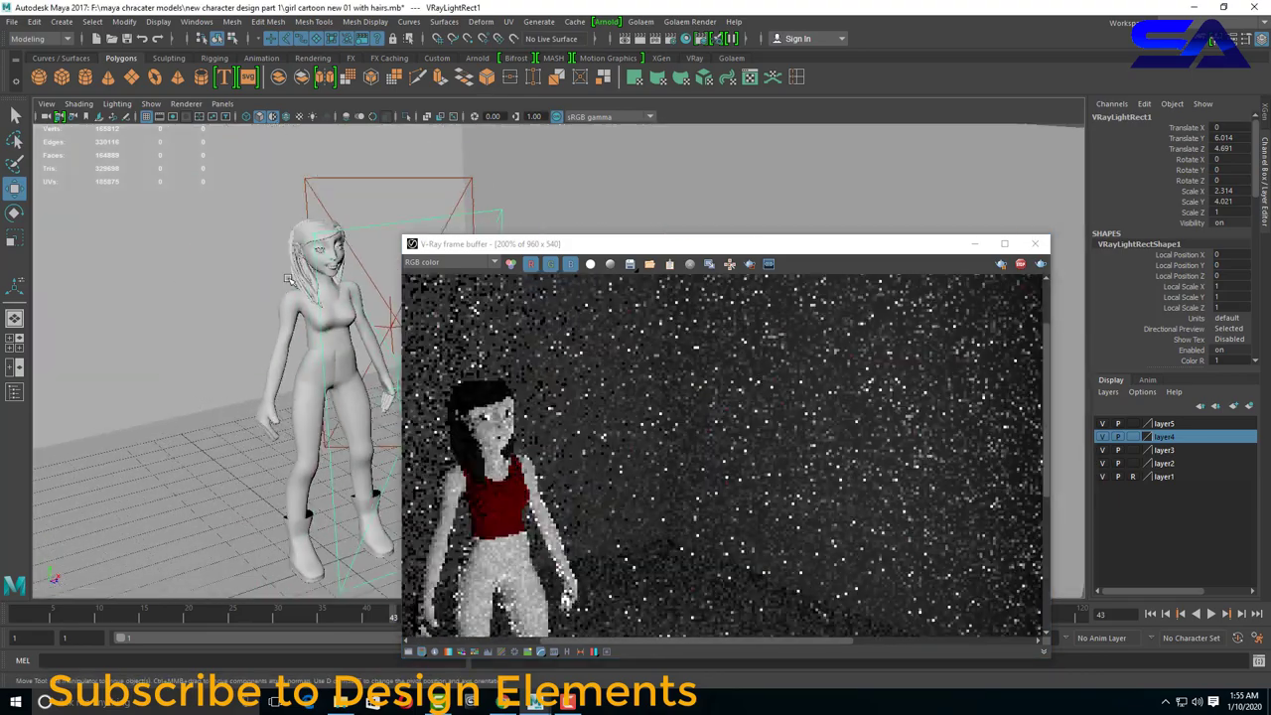
scroll(220, 276, "down", 1)
mouse_move(220, 276)
left_mouse_down("alt")
mouse_move(366, 405)
mouse_move(313, 189)
mouse_move(369, 170)
mouse_move(333, 276)
mouse_move(359, 380)
left_mouse_up("alt")
key("ctrl+d")
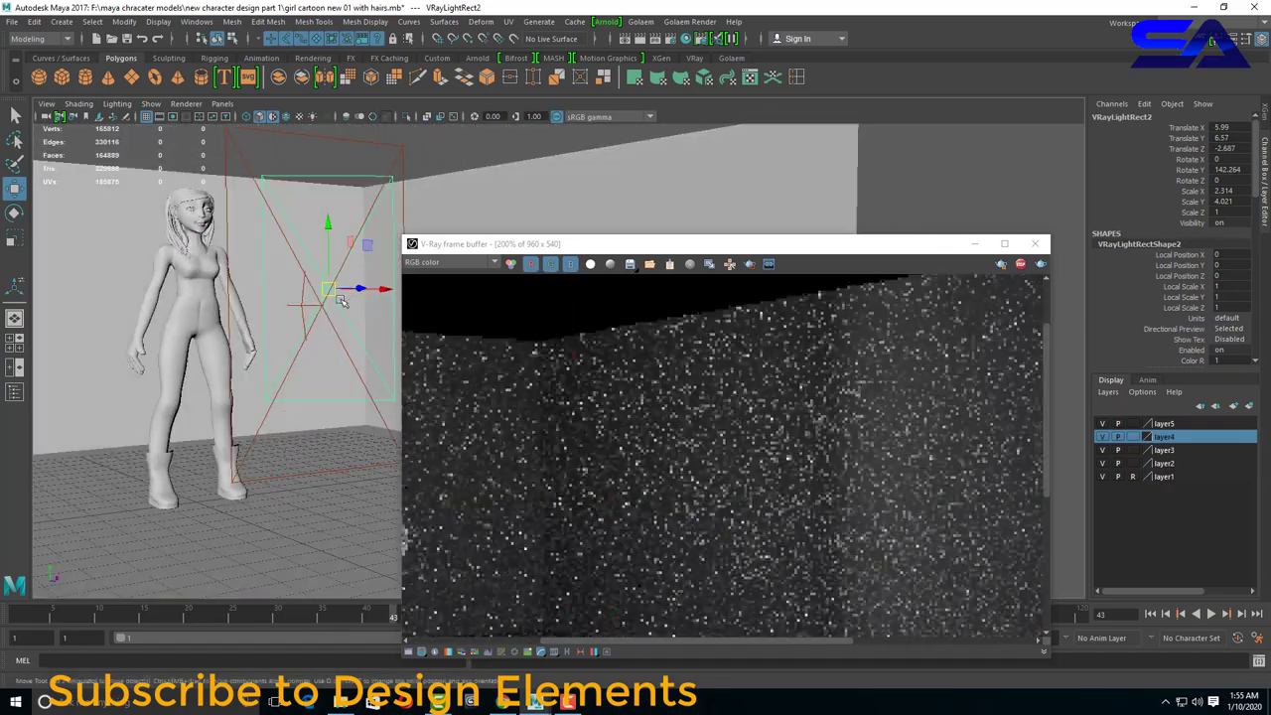
Raise VRayLightRectShape2's intensity multiplier from 8.571 to 17.143, then close the editor and frame buffer.
scroll(358, 381, "up", 5)
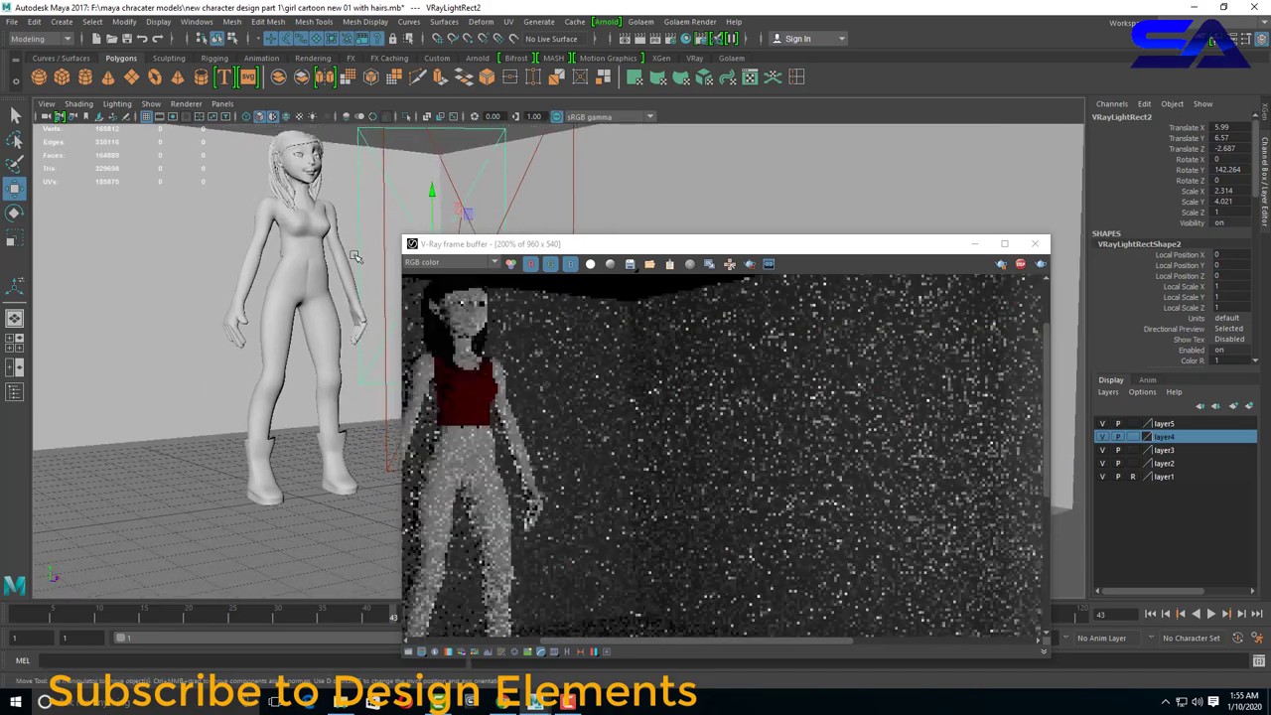
left_click_drag(280, 257, 403, 244, "alt")
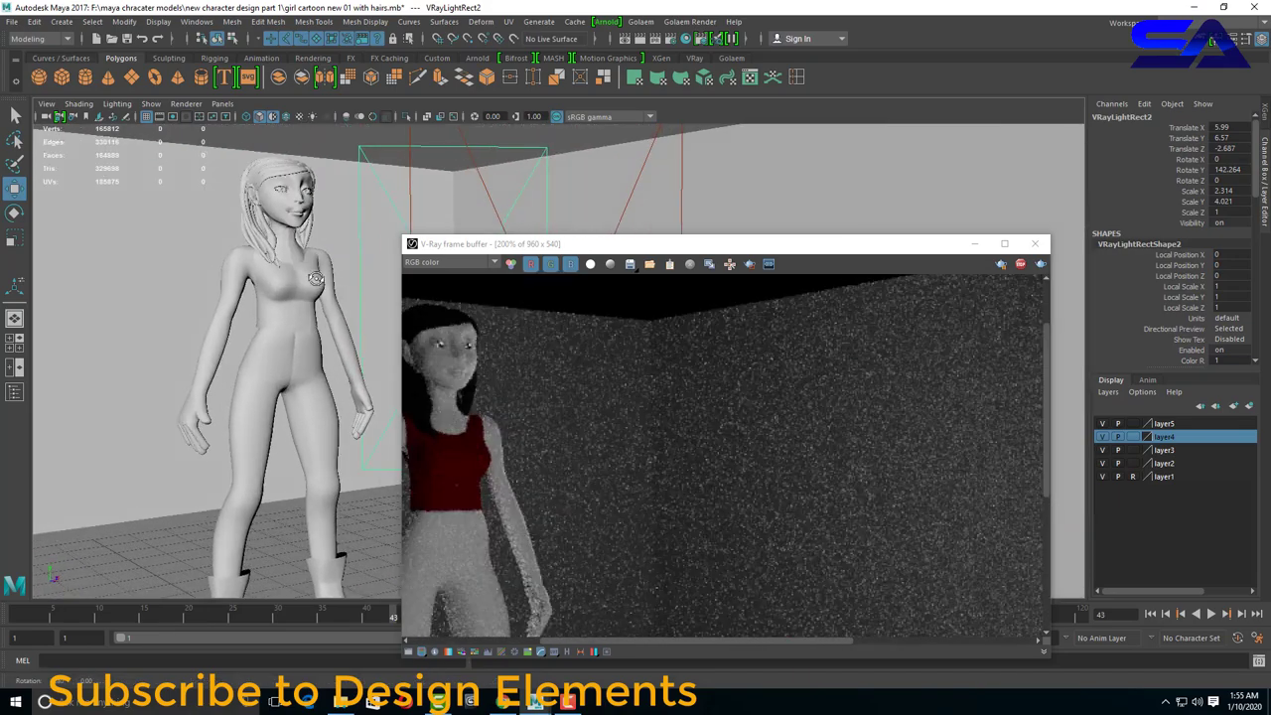
left_click(1237, 38)
mouse_move(297, 332)
left_mouse_down()
mouse_move(213, 288)
mouse_move(198, 252)
left_mouse_up()
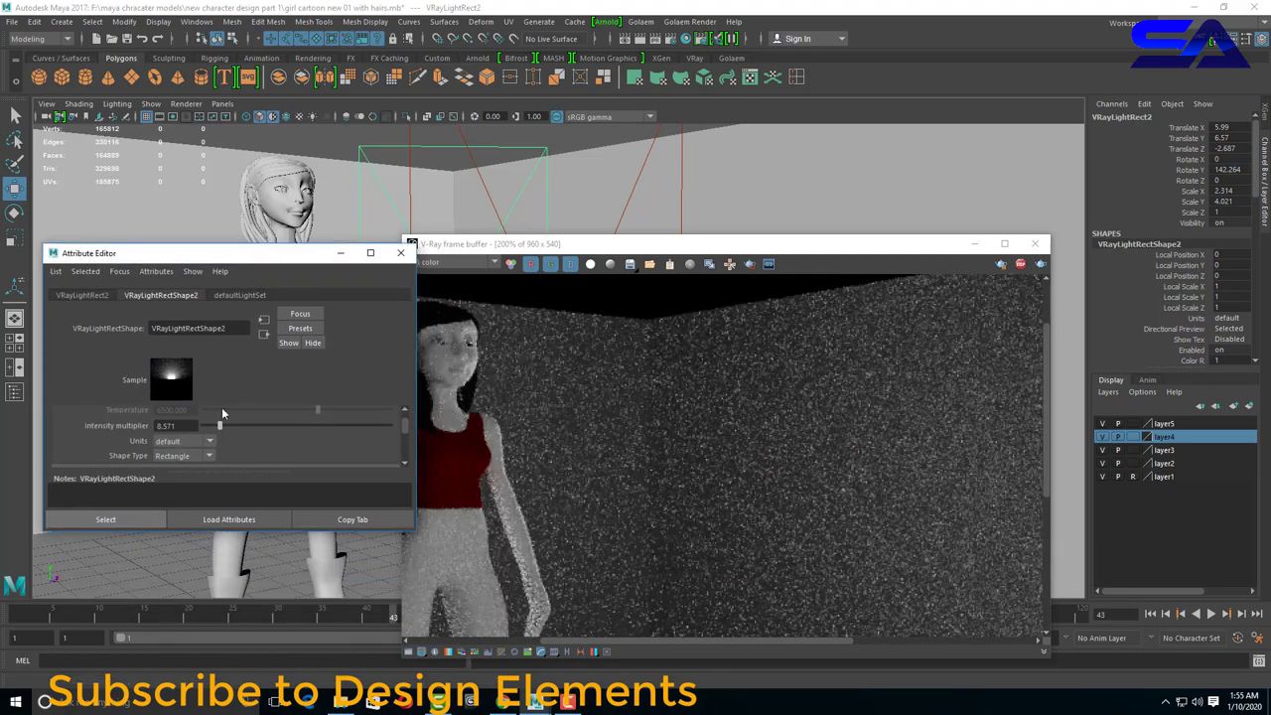
left_click_drag(220, 425, 230, 425)
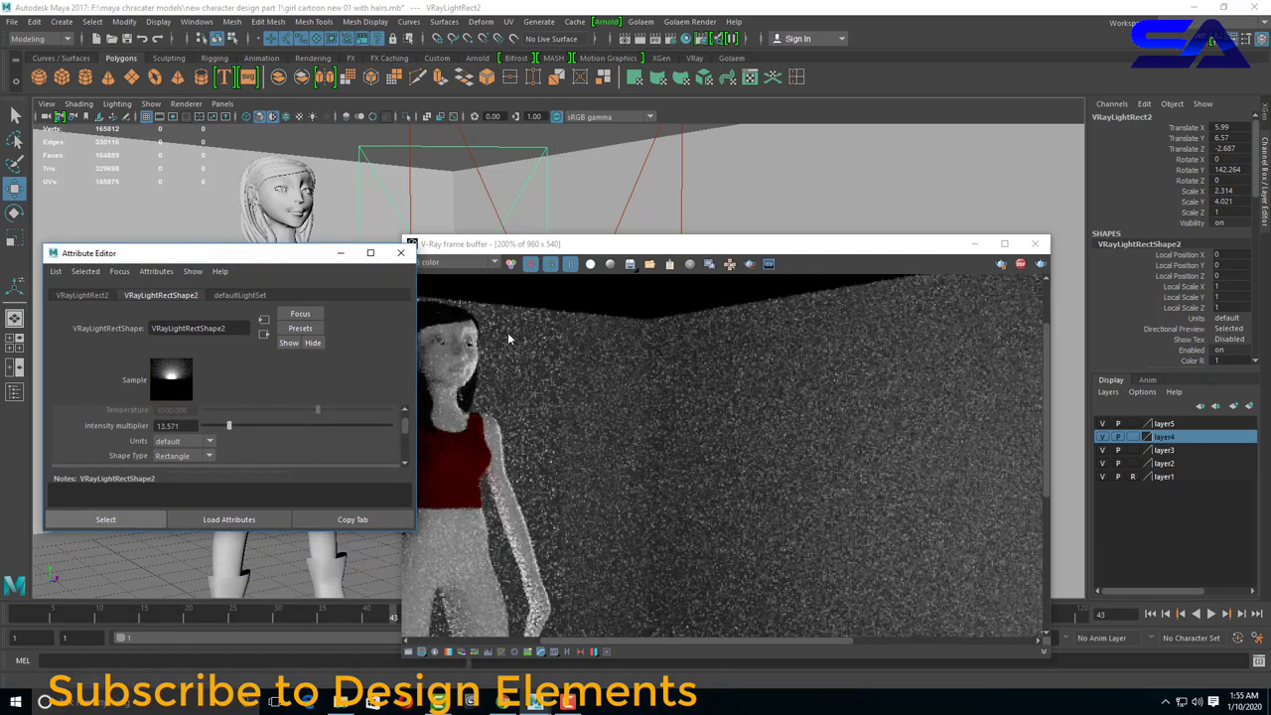
left_click(235, 425)
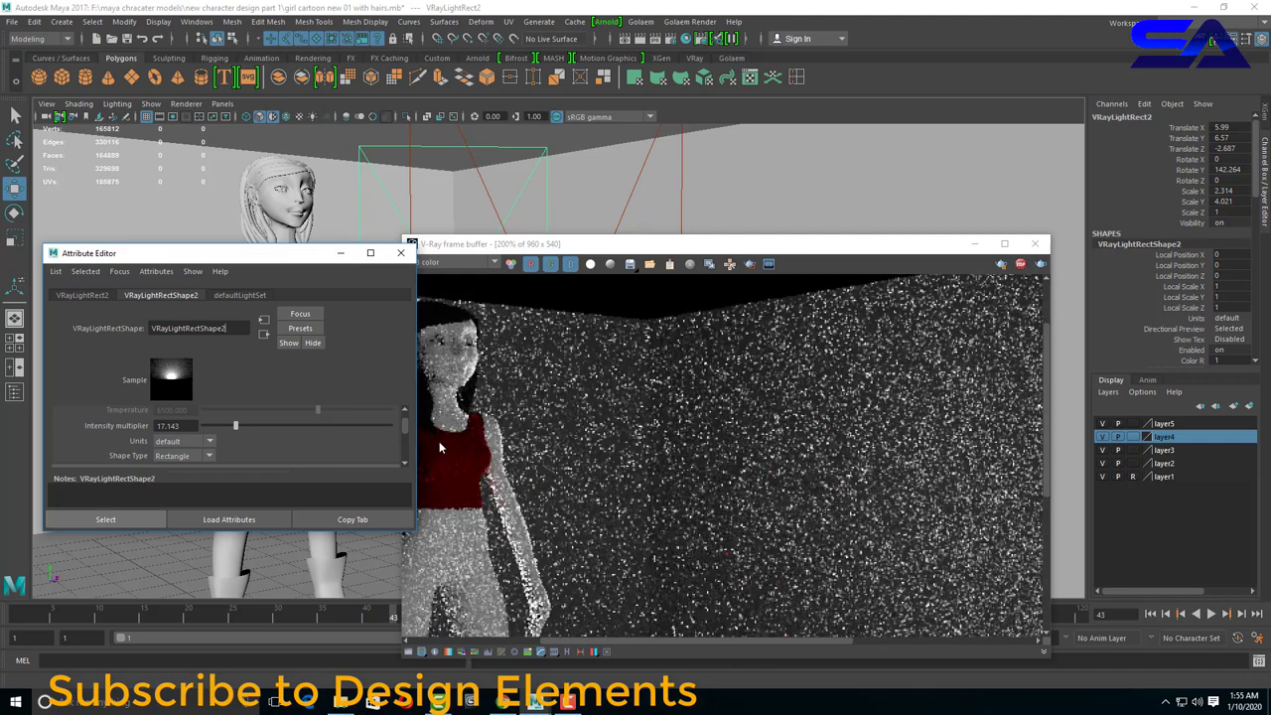
left_click(401, 254)
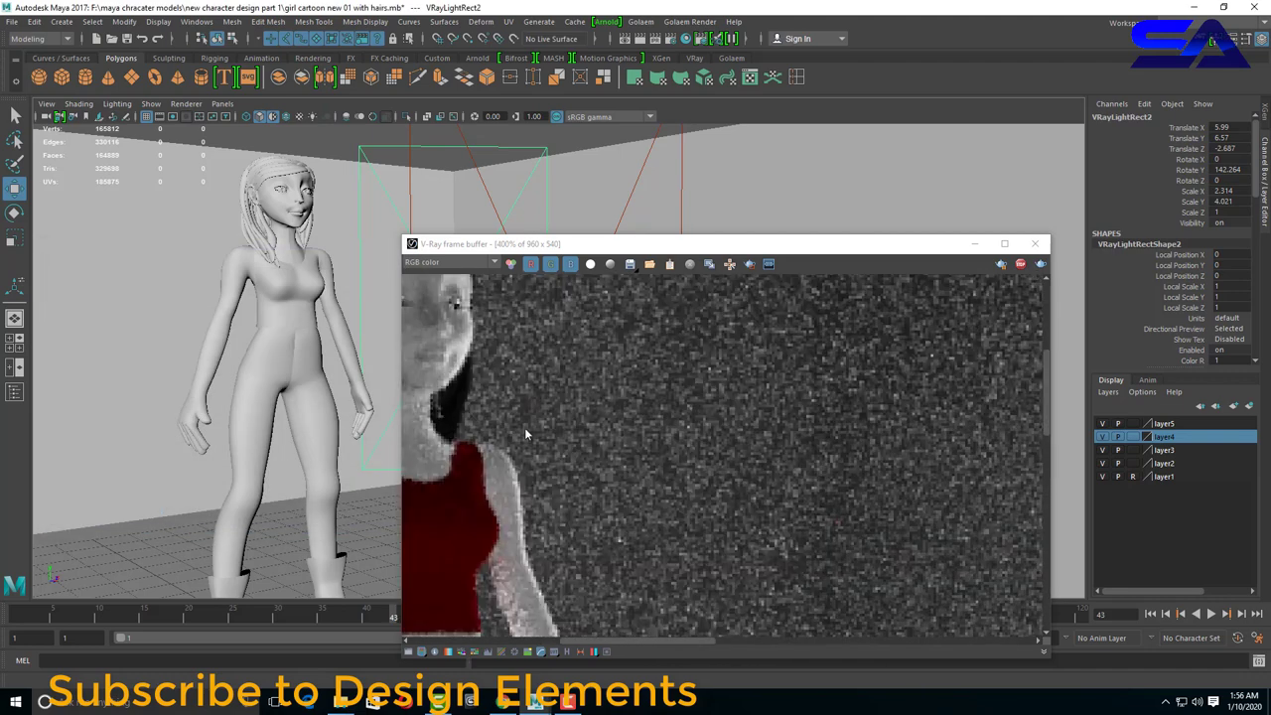
scroll(530, 439, "down", 1)
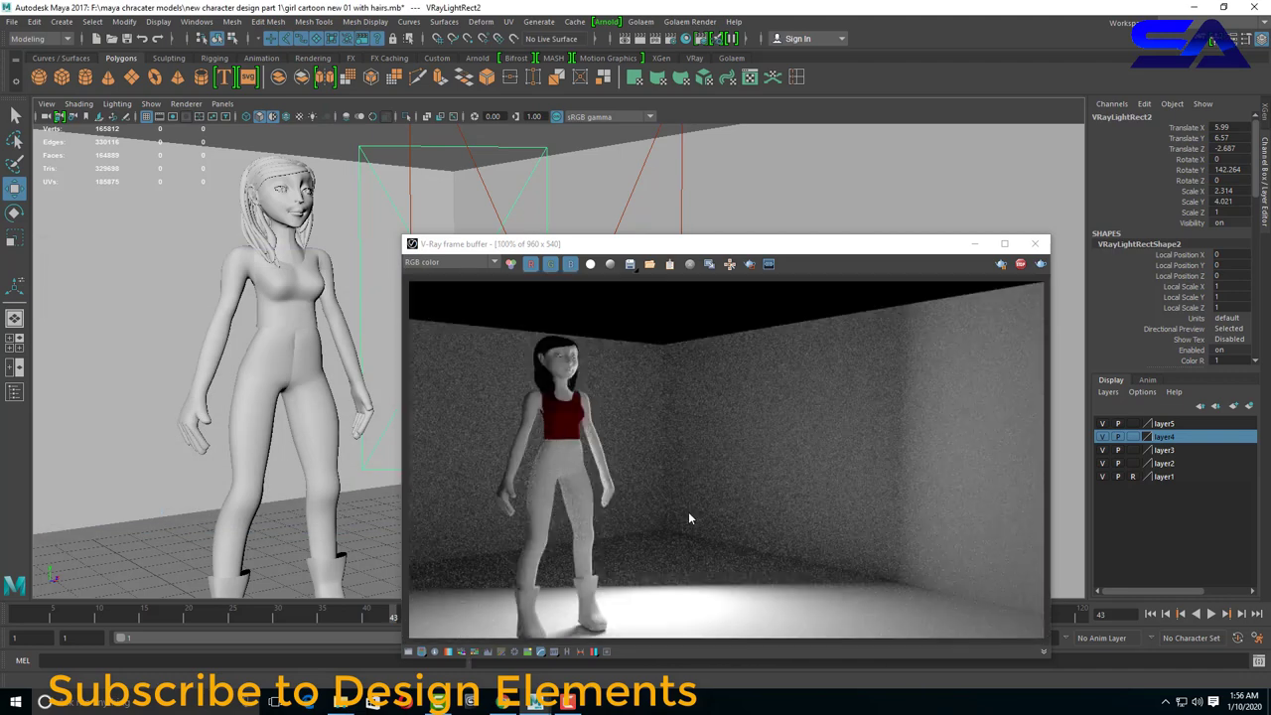
left_click(1036, 245)
Orbit around the girl's face and select the room's plane mesh.
left_click_drag(532, 401, 802, 439, "alt")
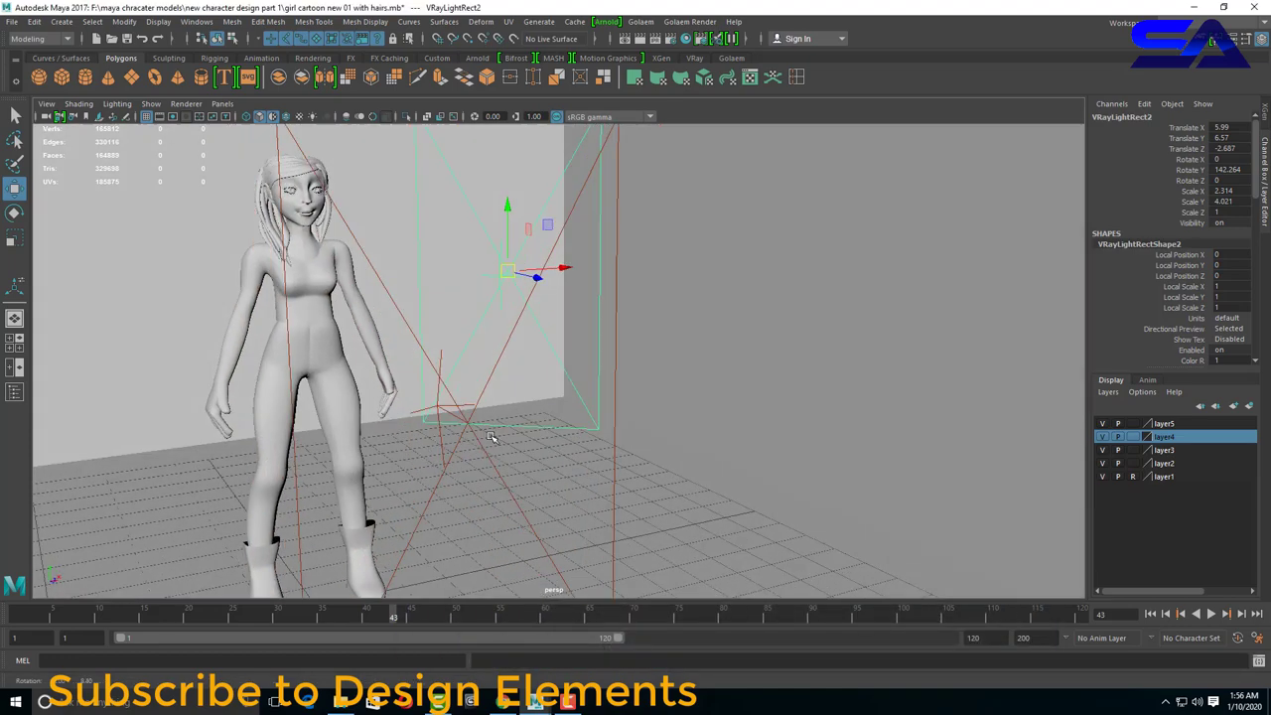
scroll(802, 439, "up", 4)
scroll(803, 439, "up", 2)
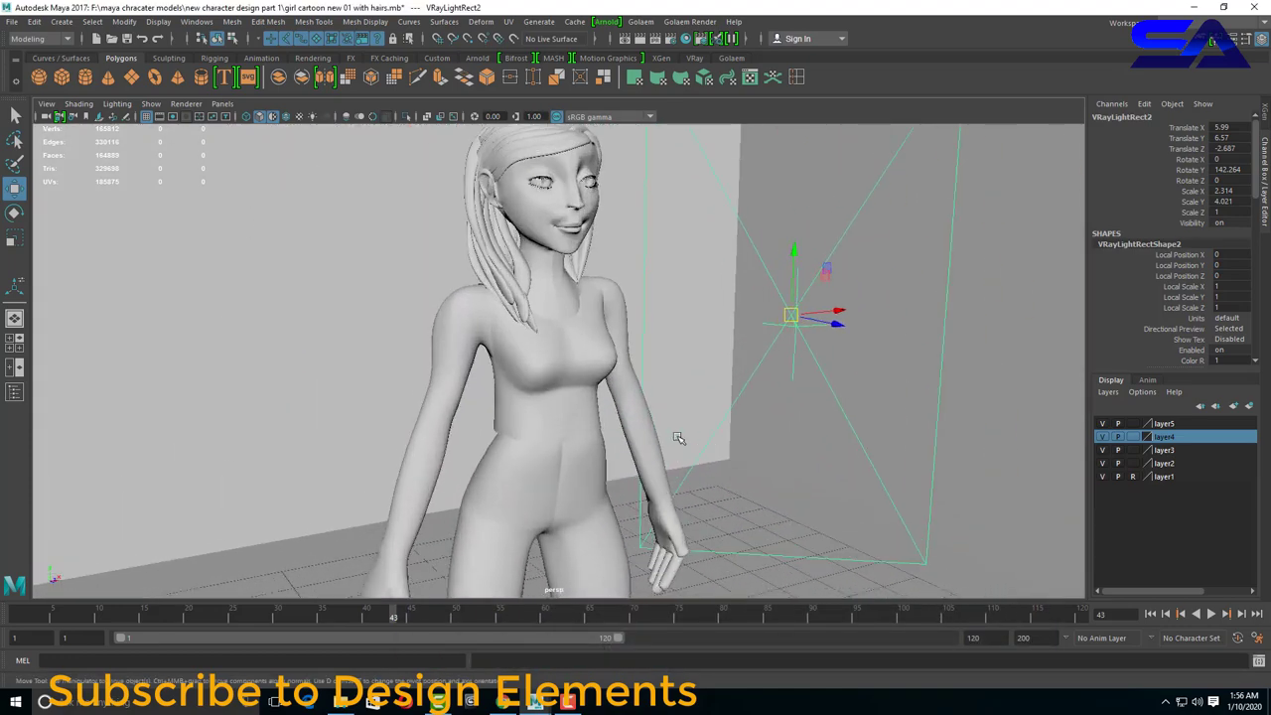
mouse_move(803, 439)
left_mouse_down("alt")
mouse_move(539, 419)
mouse_move(504, 396)
left_mouse_up("alt")
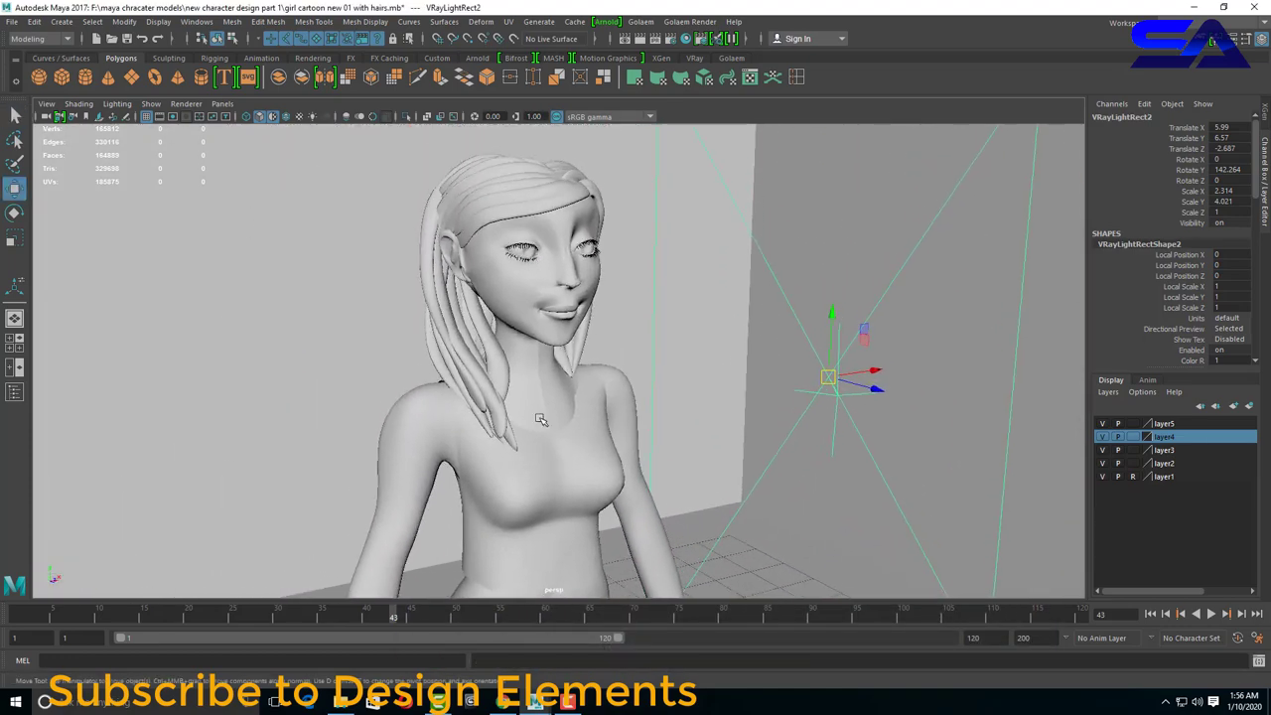
scroll(539, 419, "up", 3)
scroll(503, 396, "down", 2)
left_click(737, 316)
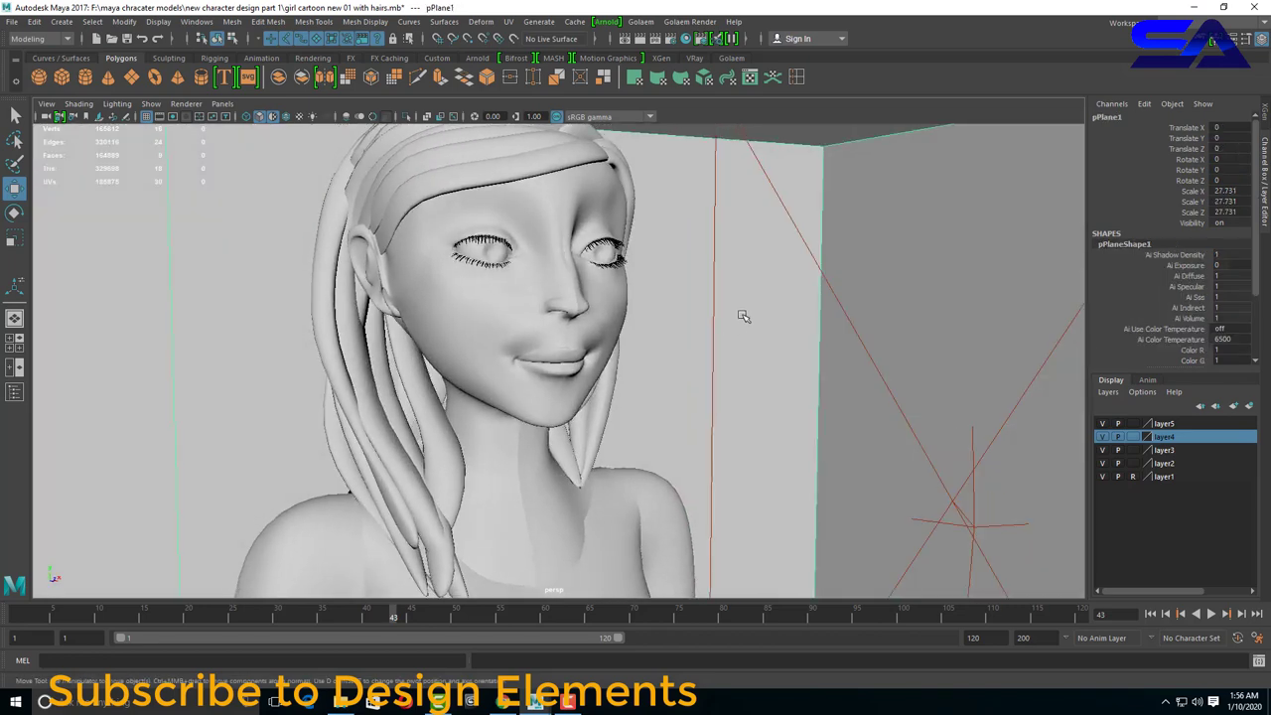
scroll(744, 314, "down", 2)
scroll(744, 314, "down", 1)
Switch pPlane1 to edge mode and select the top edges of all the walls.
right_click(699, 187)
right_click_drag(699, 203, 699, 151)
left_click(614, 178)
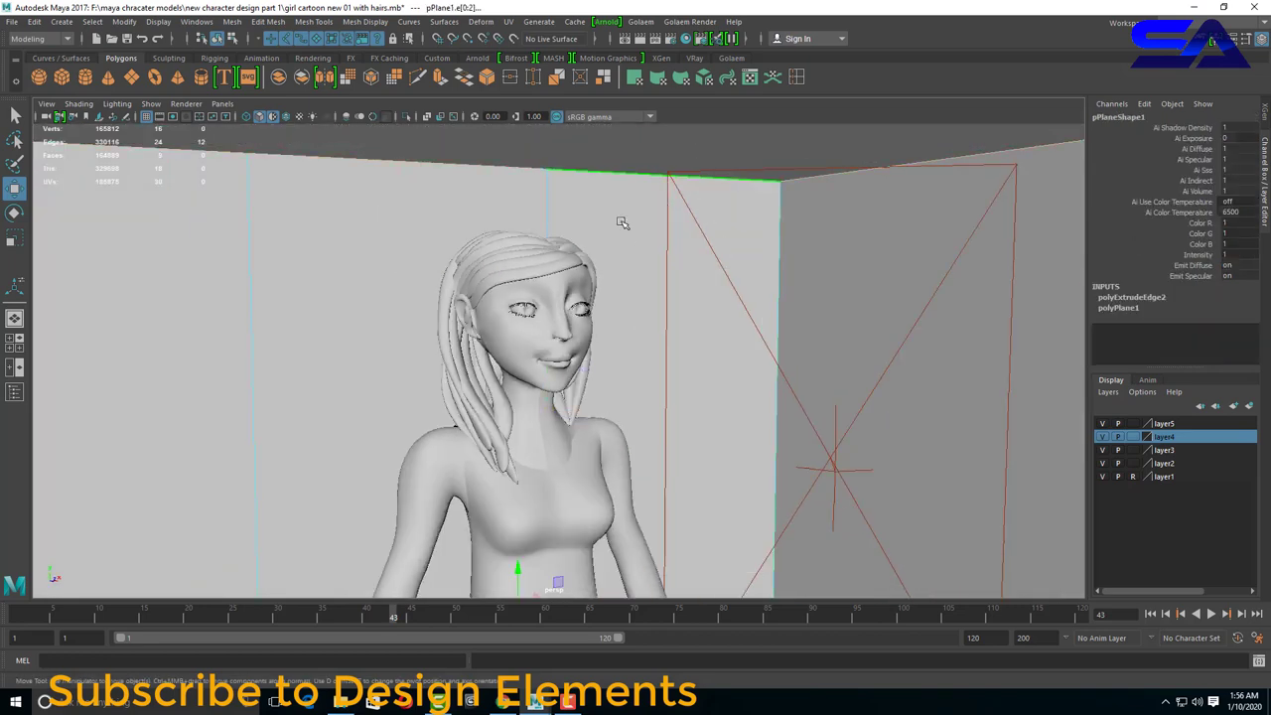
scroll(596, 238, "down", 2)
scroll(596, 298, "down", 3)
scroll(646, 447, "down", 2)
left_click_drag(691, 543, 652, 488)
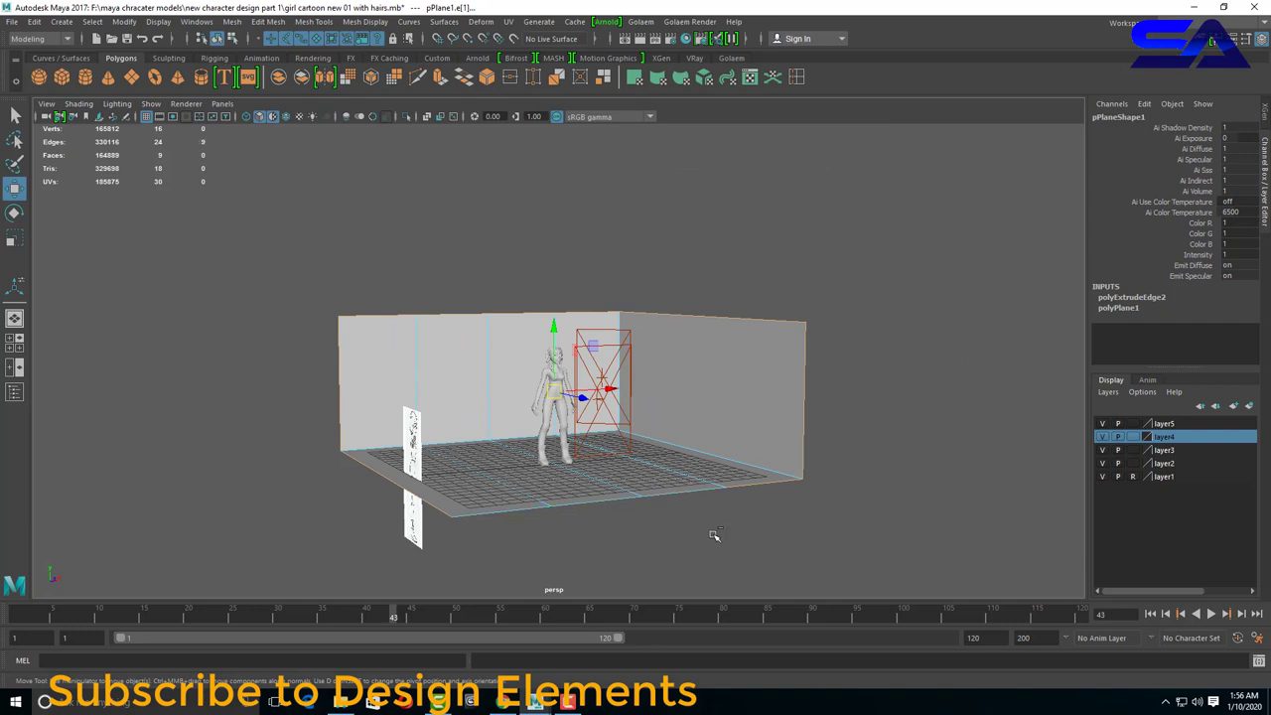
scroll(392, 465, "up", 1)
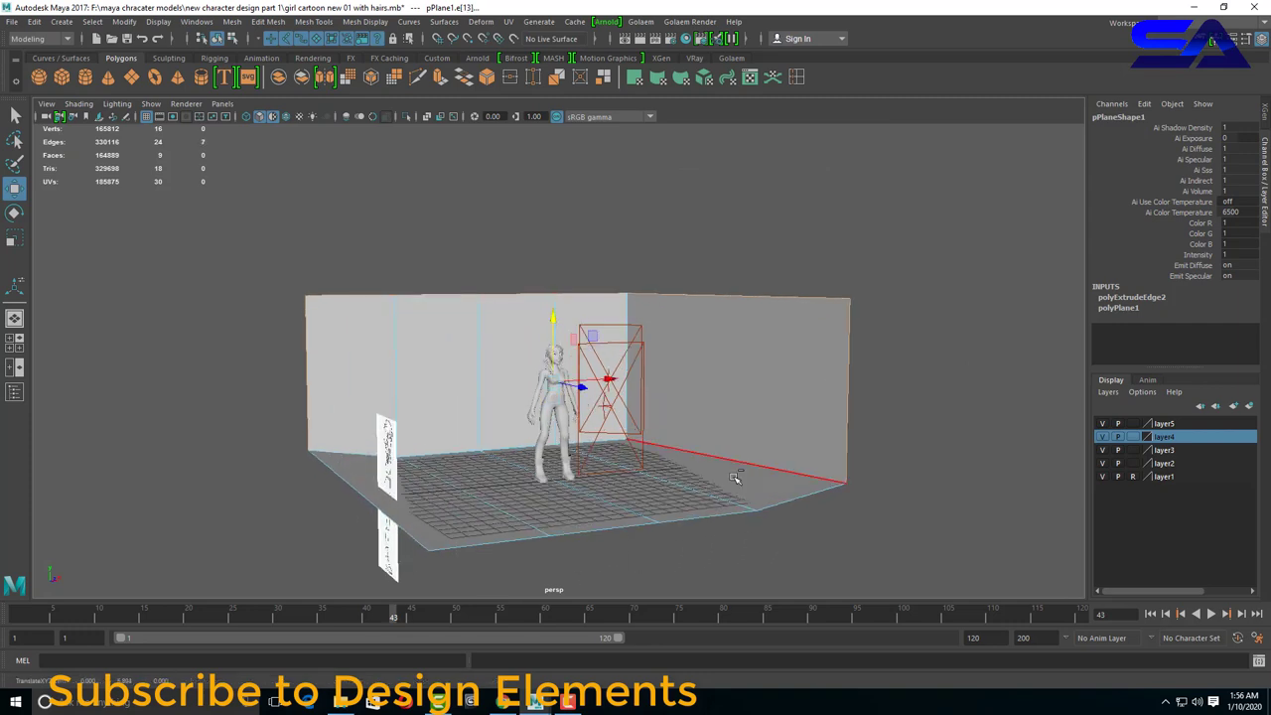
left_click_drag(887, 541, 828, 453)
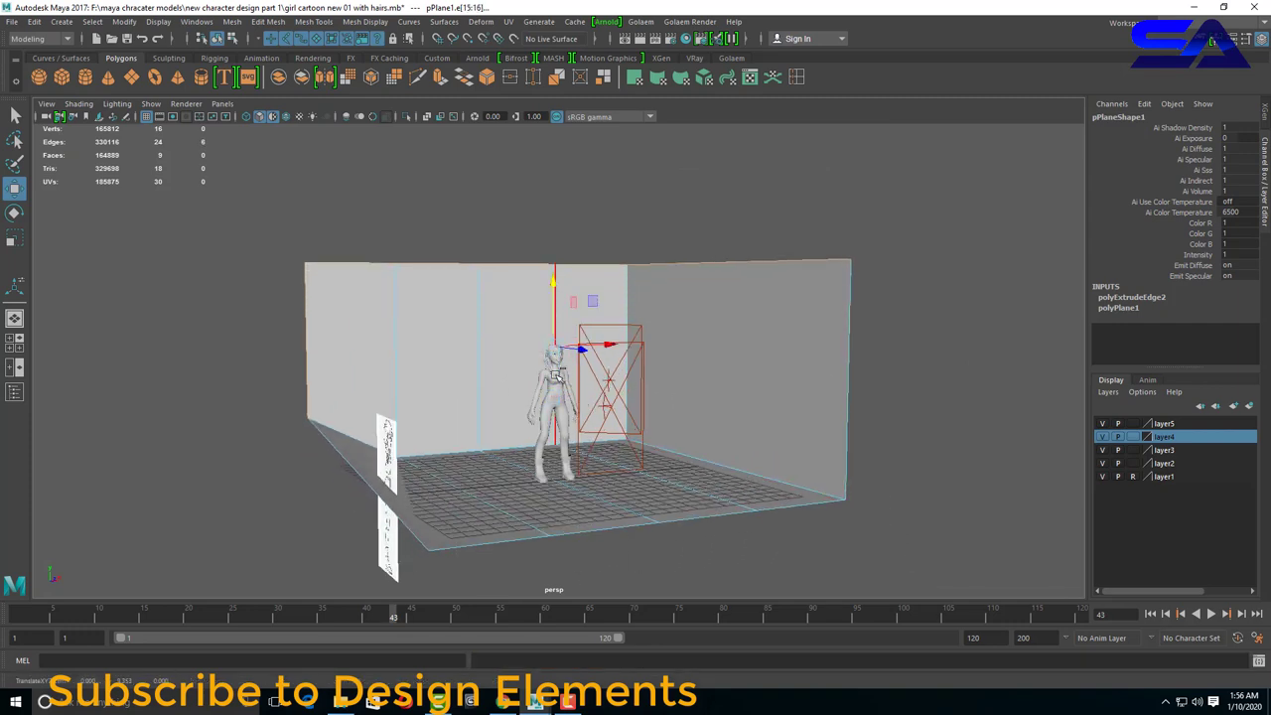
left_click(395, 411)
left_click_drag(351, 411, 265, 418)
Move the selected wall top edges up in Y so the walls stand taller.
left_click_drag(554, 264, 561, 171)
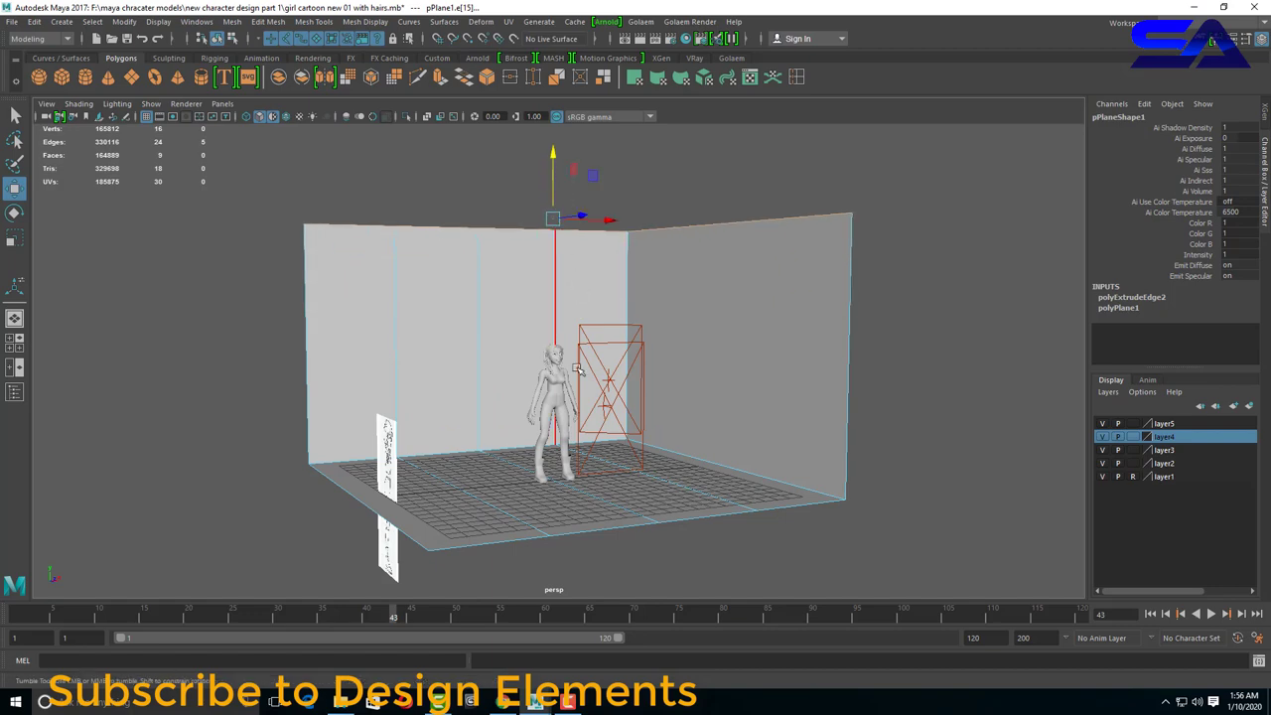
scroll(576, 369, "up", 3)
scroll(586, 387, "up", 2)
scroll(596, 407, "up", 2)
scroll(610, 437, "up", 1)
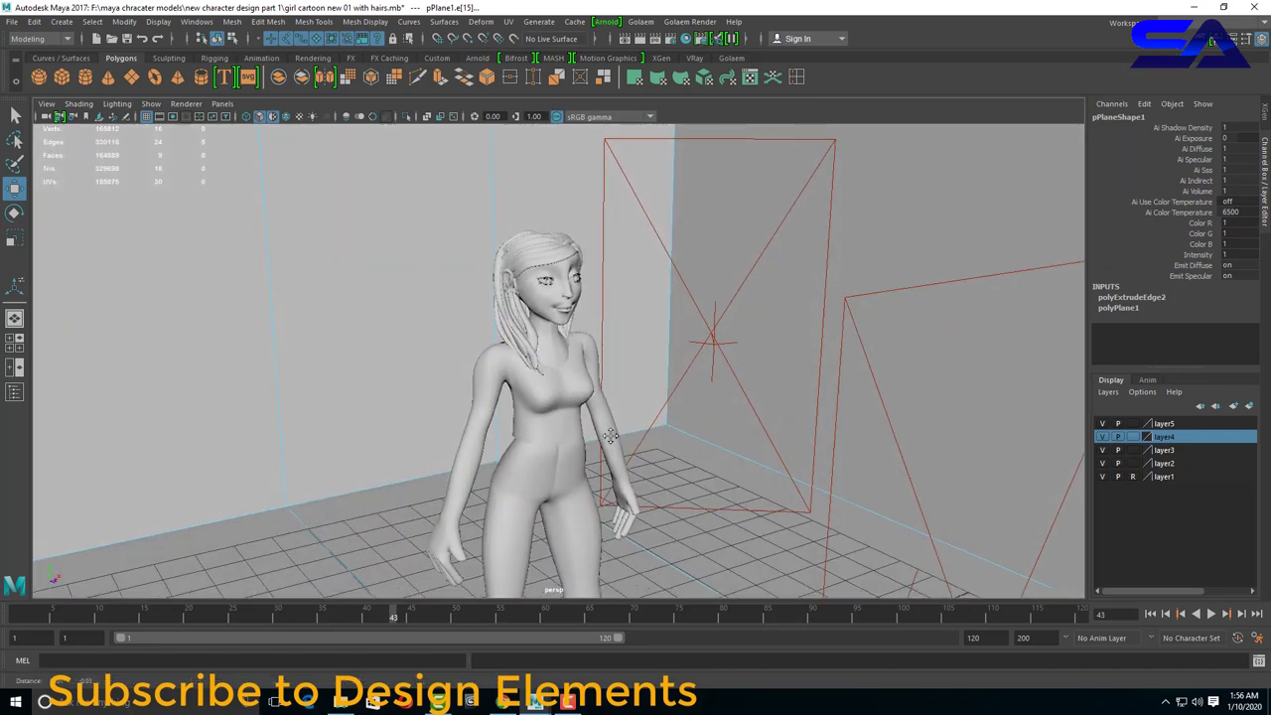
scroll(610, 437, "up", 3)
scroll(586, 432, "up", 1)
scroll(556, 427, "up", 2)
scroll(532, 420, "up", 2)
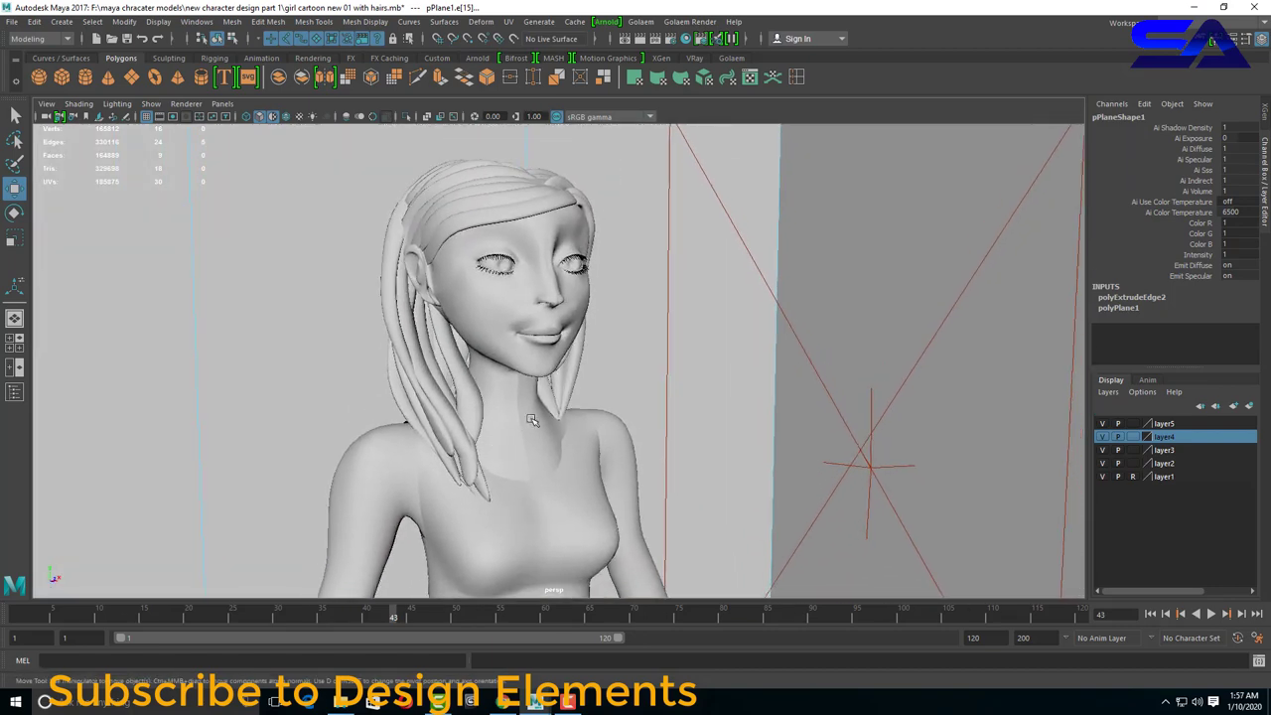
scroll(533, 420, "up", 3)
Render the enlarged room in V-Ray, then close the frame buffer.
mouse_move(506, 463)
left_mouse_down("alt")
mouse_move(506, 446)
mouse_move(520, 478)
left_mouse_up("alt")
scroll(517, 440, "down", 2)
left_click(654, 39)
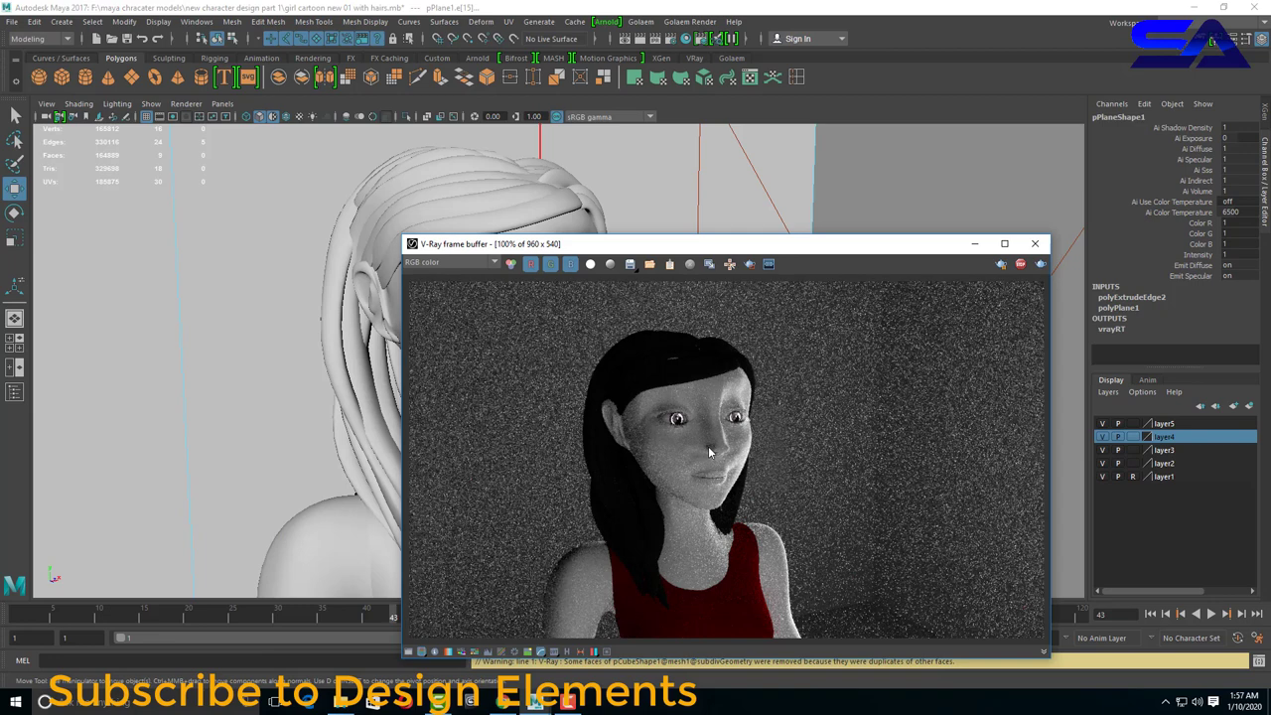
left_click(1035, 245)
right_click(489, 215)
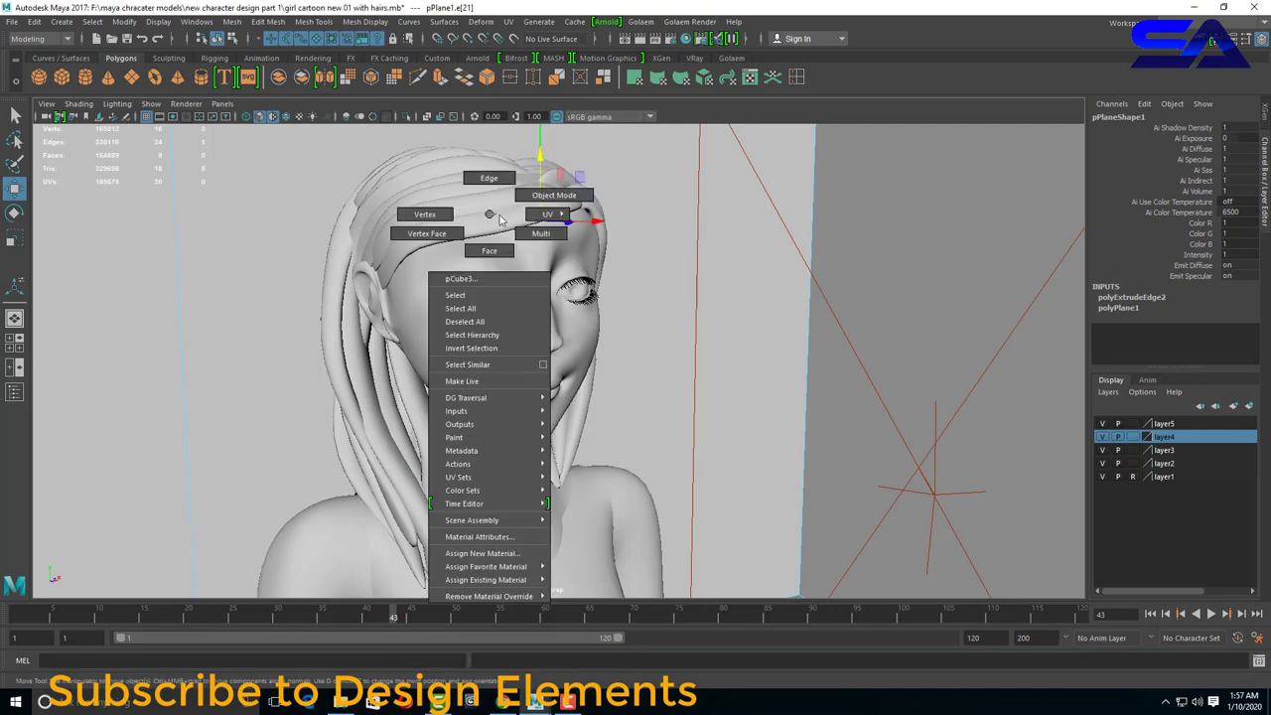
left_click(487, 205)
Select the hair mesh in object mode and open the hairs Lambert colour settings.
right_click(543, 216)
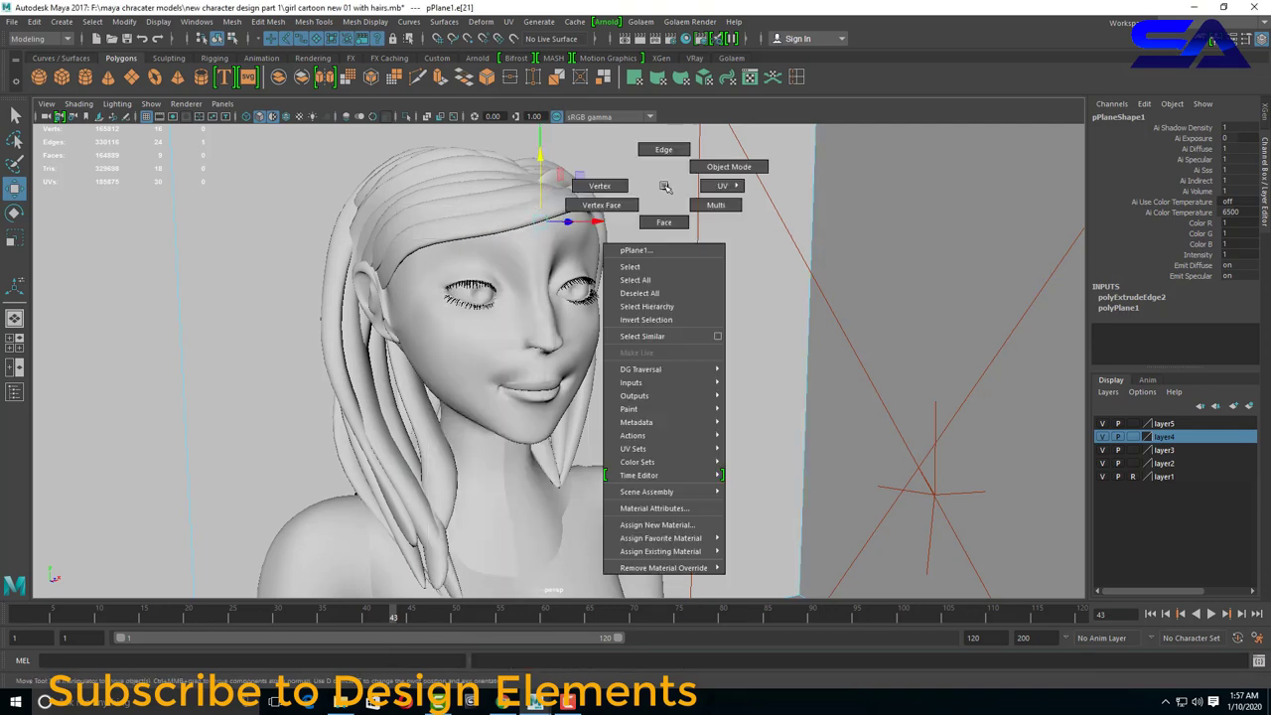
left_click(537, 203)
left_click(1231, 33)
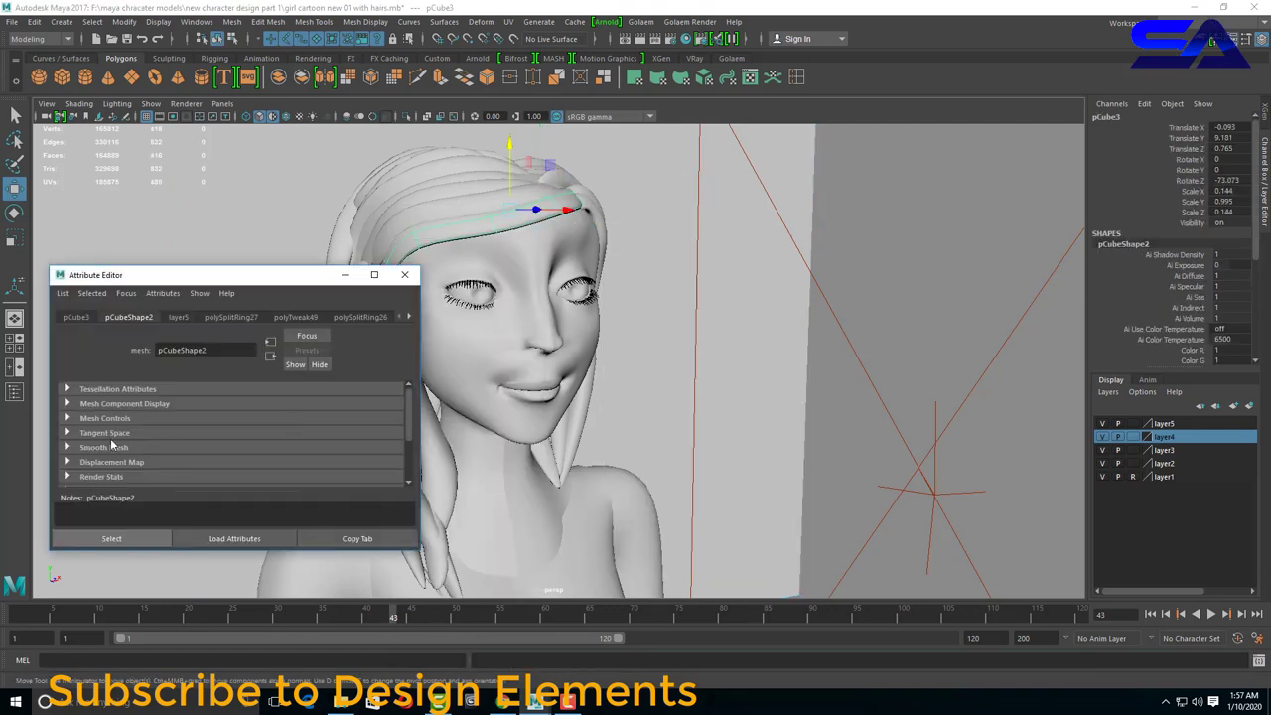
left_click(378, 316)
left_click(192, 469)
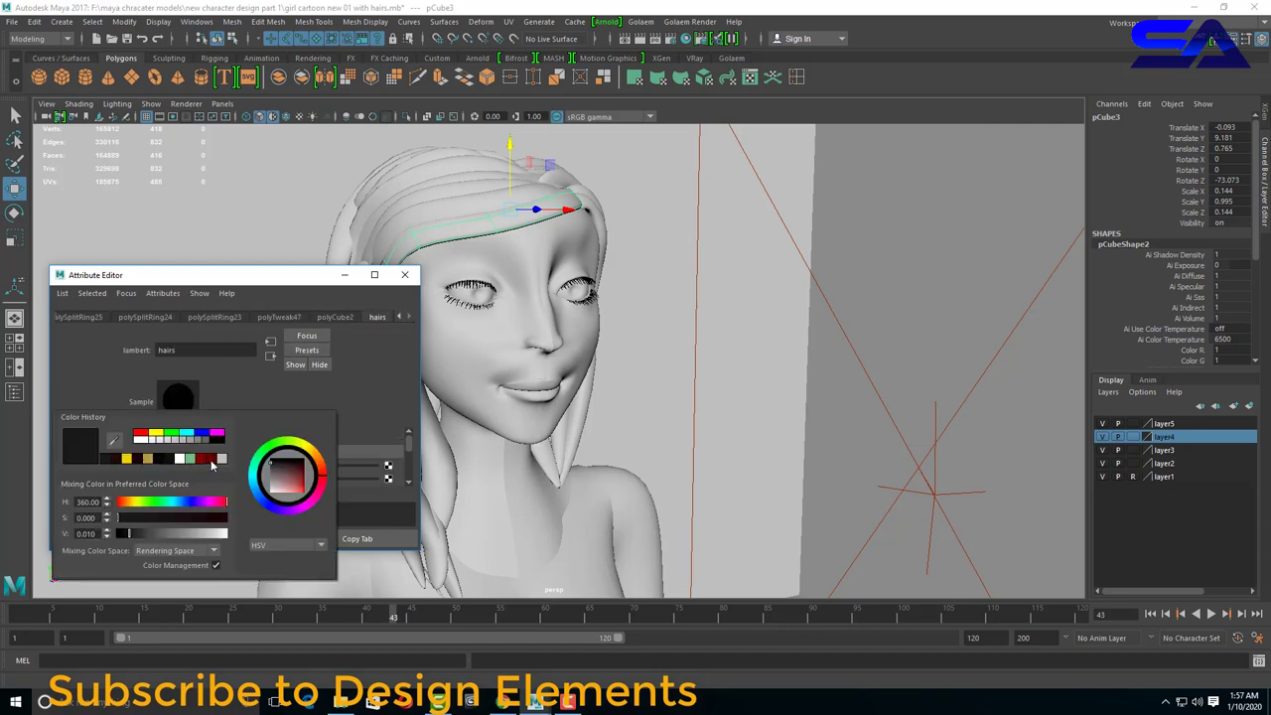
left_click(657, 77)
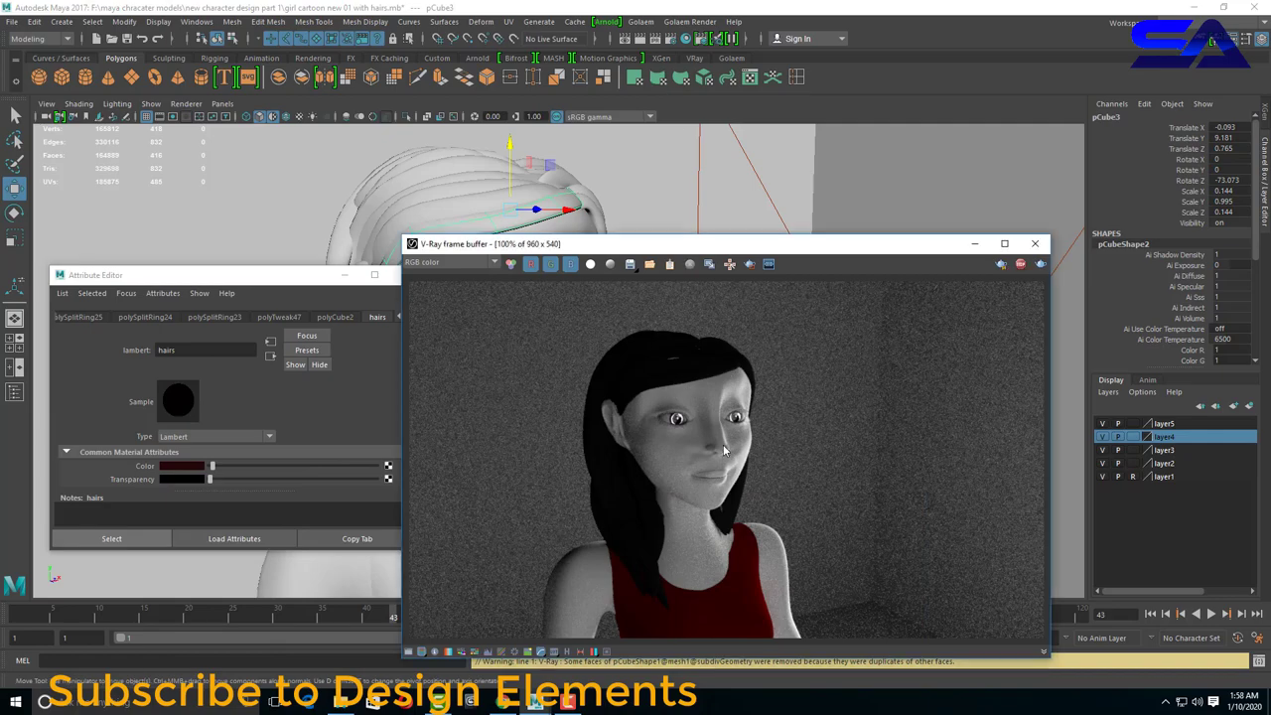
Brighten the hair colour to a vivid red and tilt the view down onto the girl.
scroll(715, 444, "up", 1)
scroll(715, 444, "down", 1)
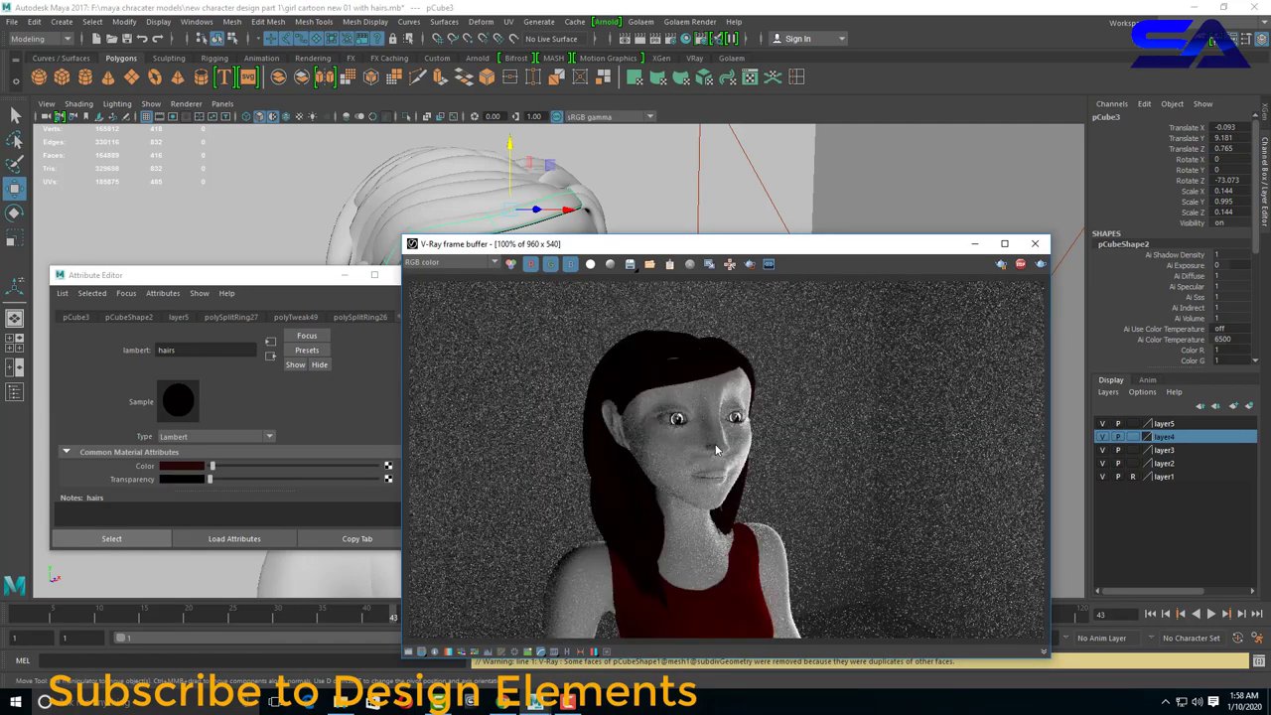
scroll(707, 445, "up", 1)
left_click_drag(212, 466, 226, 466)
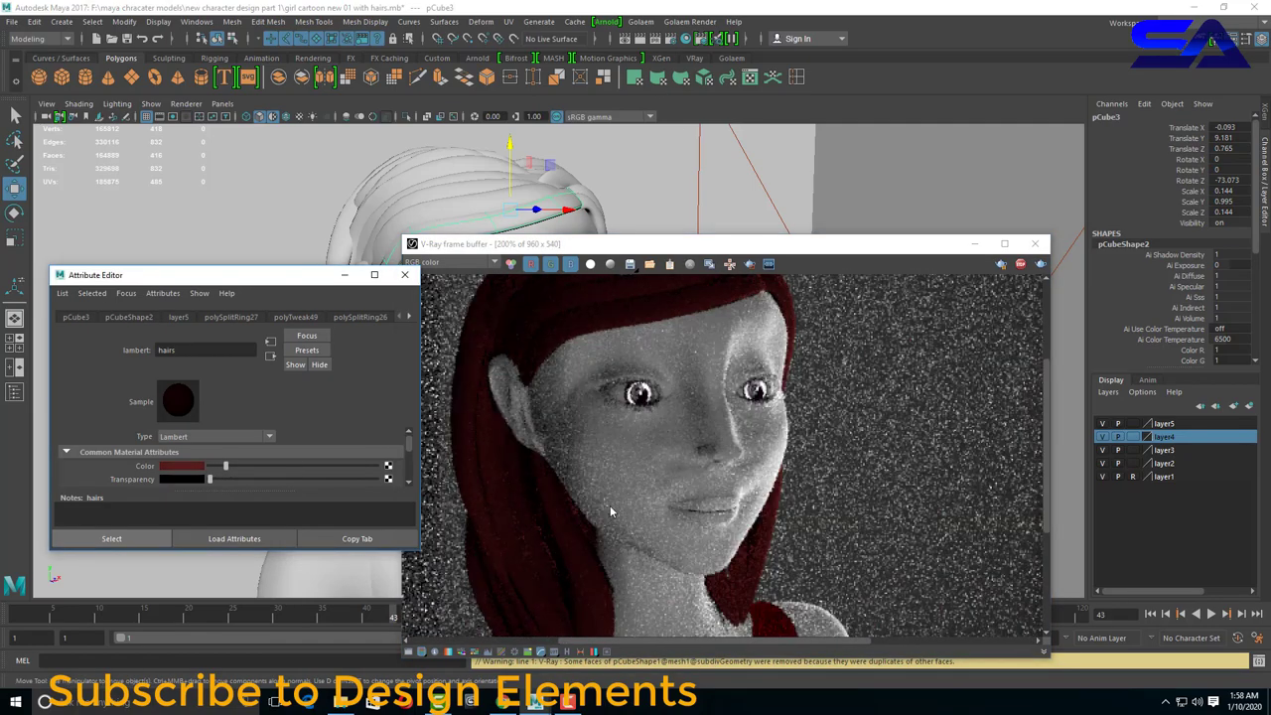
scroll(596, 506, "down", 1)
left_click_drag(230, 467, 240, 464)
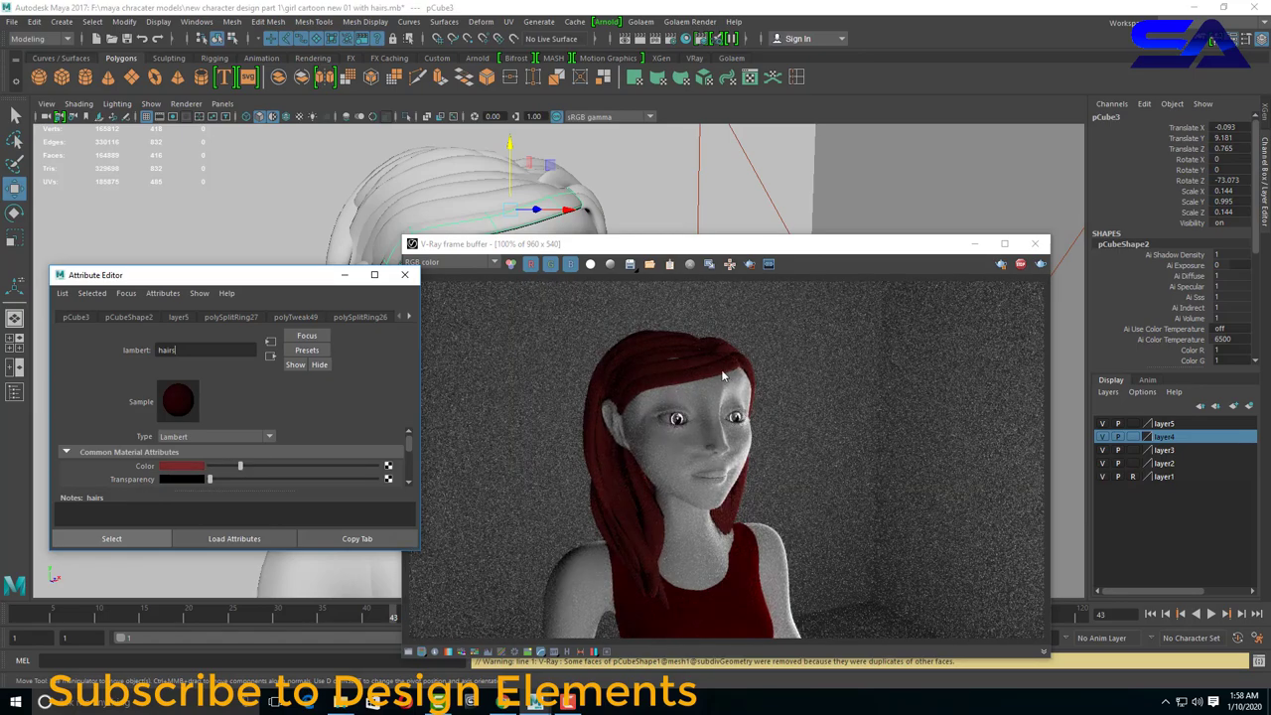
left_click_drag(241, 467, 305, 463)
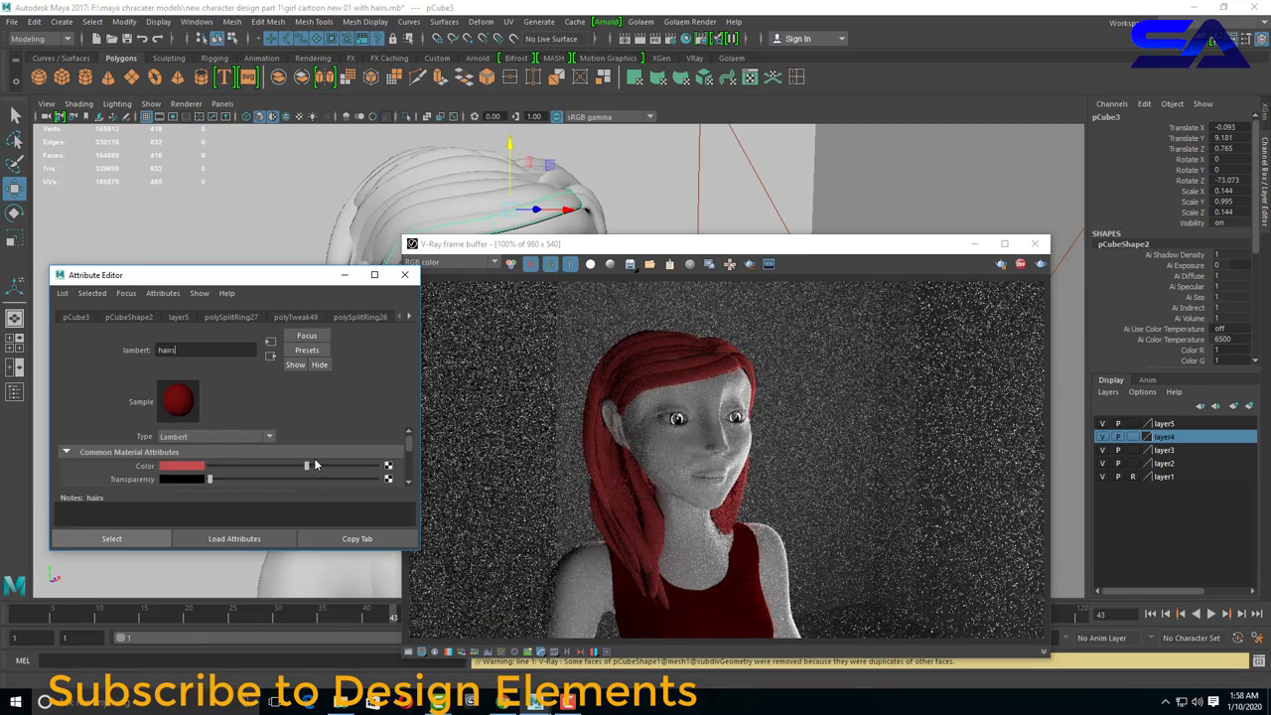
scroll(681, 464, "down", 1)
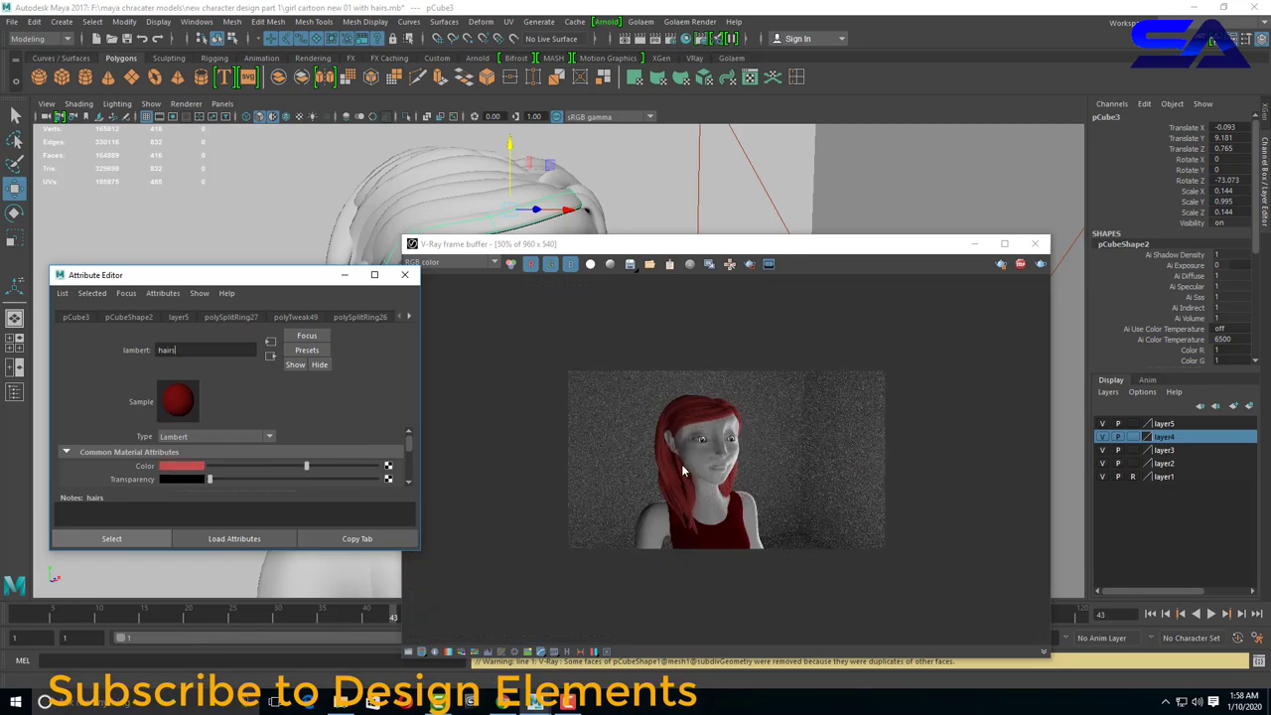
scroll(658, 497, "up", 2)
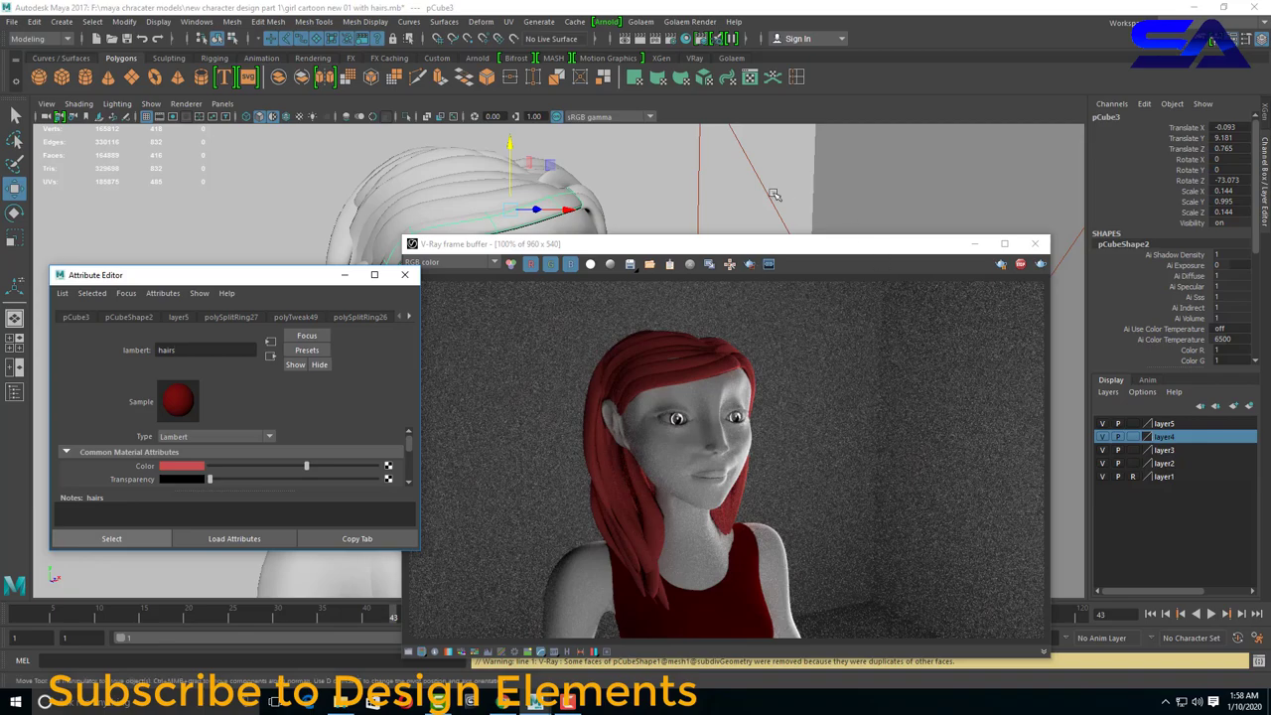
left_click_drag(633, 214, 597, 252, "alt")
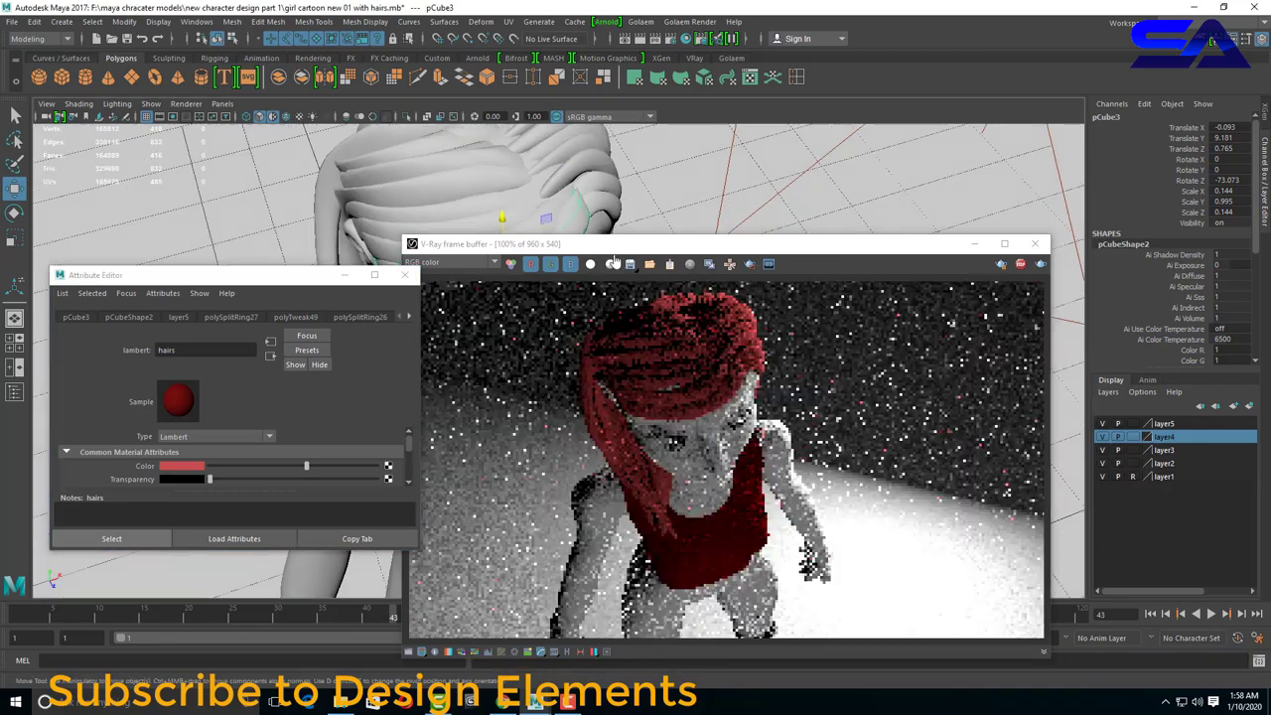
Assign the existing hairs material to the pCube32 mesh.
left_click_drag(551, 204, 487, 214, "alt")
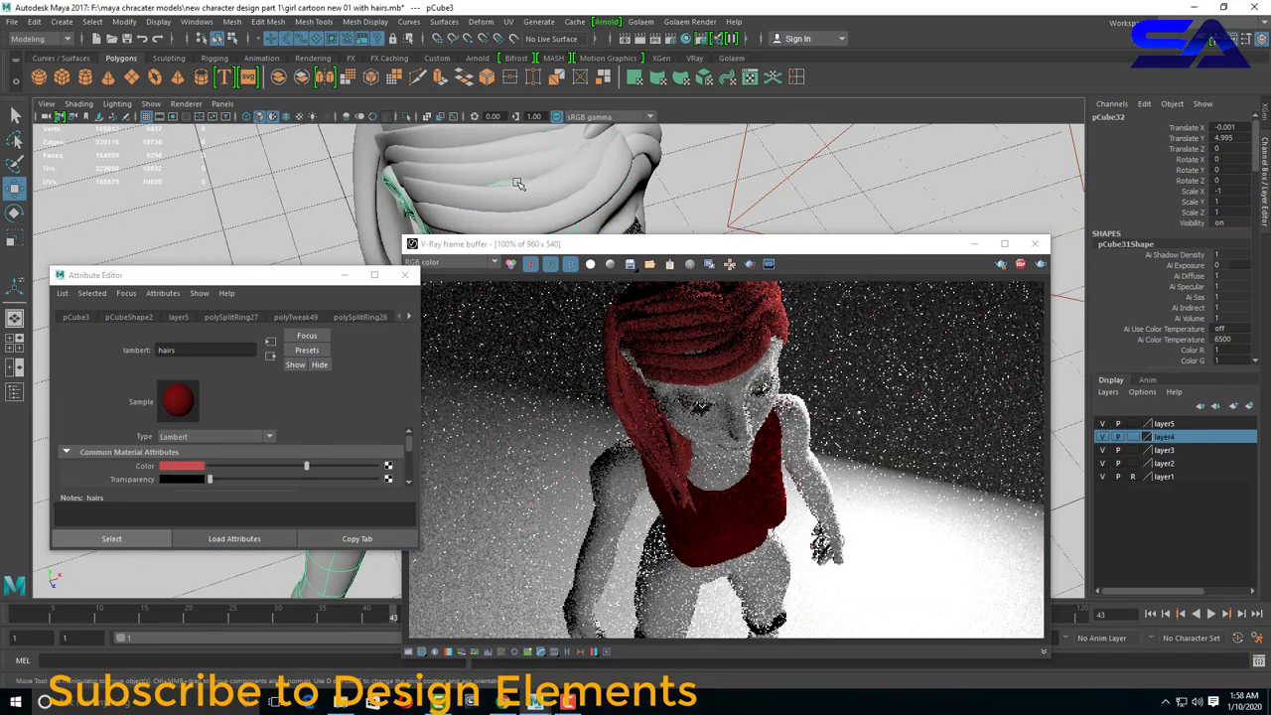
left_click(478, 215)
right_click_drag(504, 185, 549, 556)
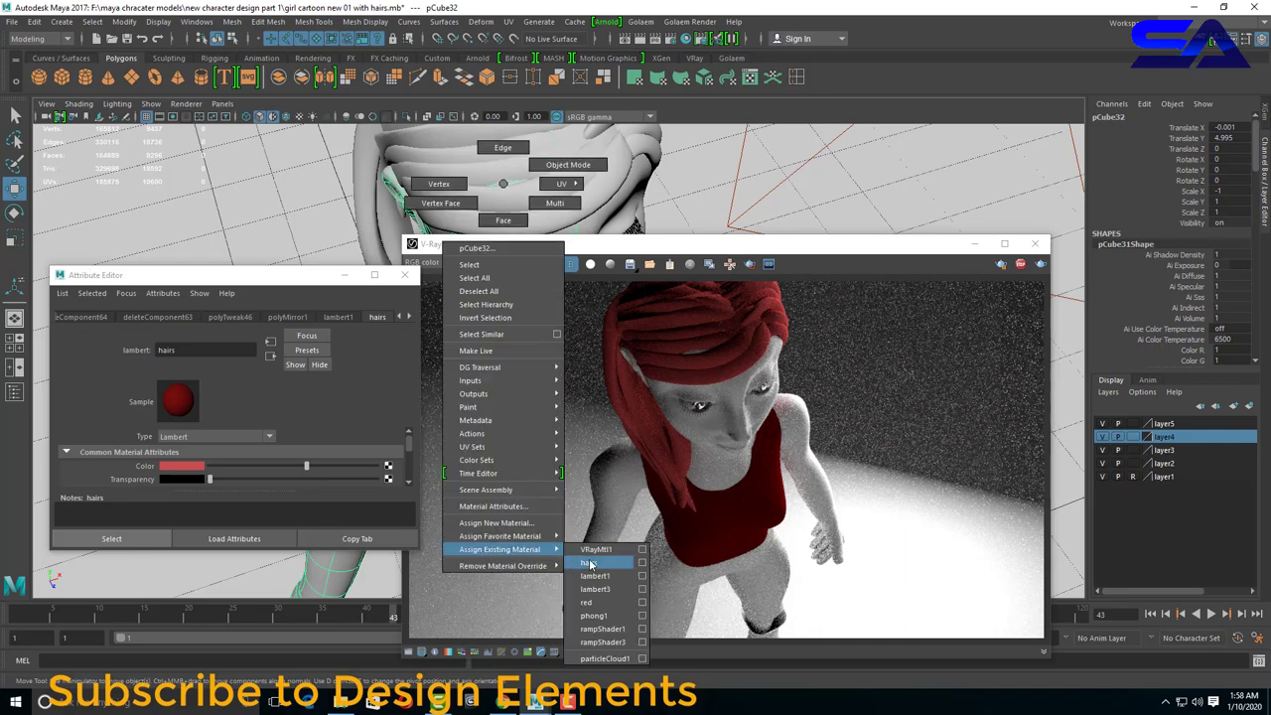
left_click(589, 563)
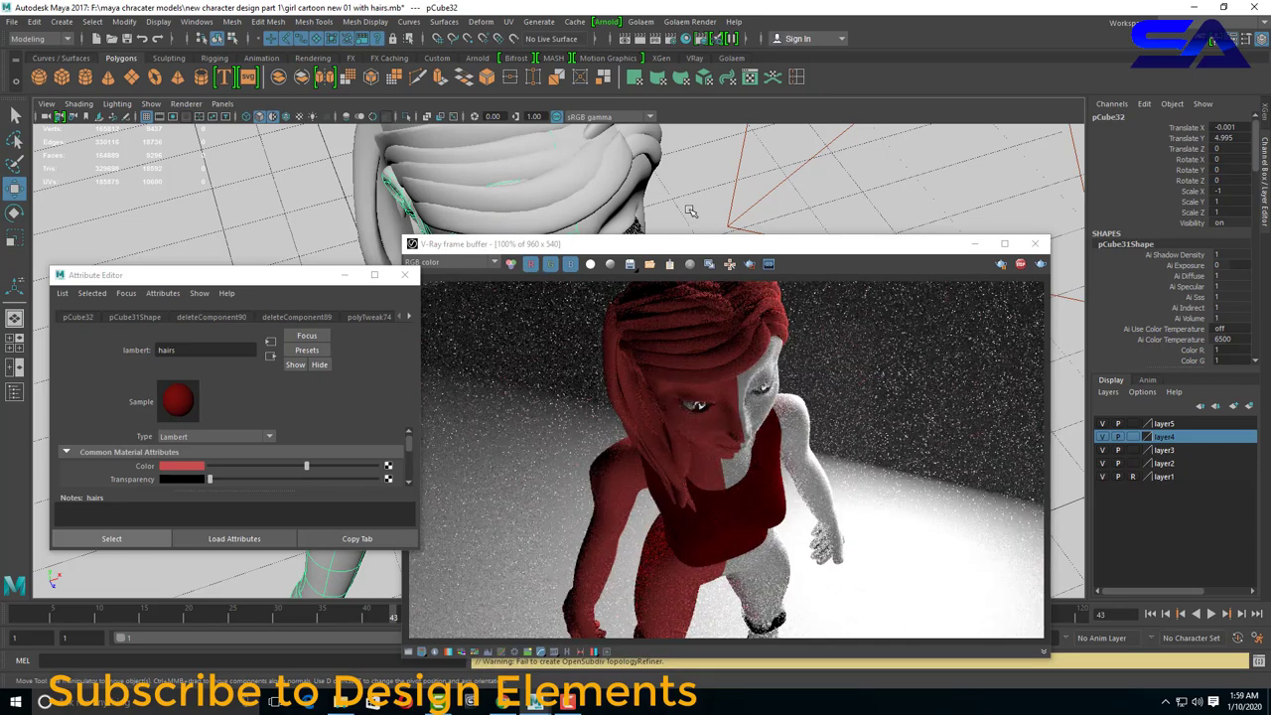
Undo the changes back to the near-black hair and close the V-Ray render window.
left_click_drag(690, 210, 696, 198, "alt")
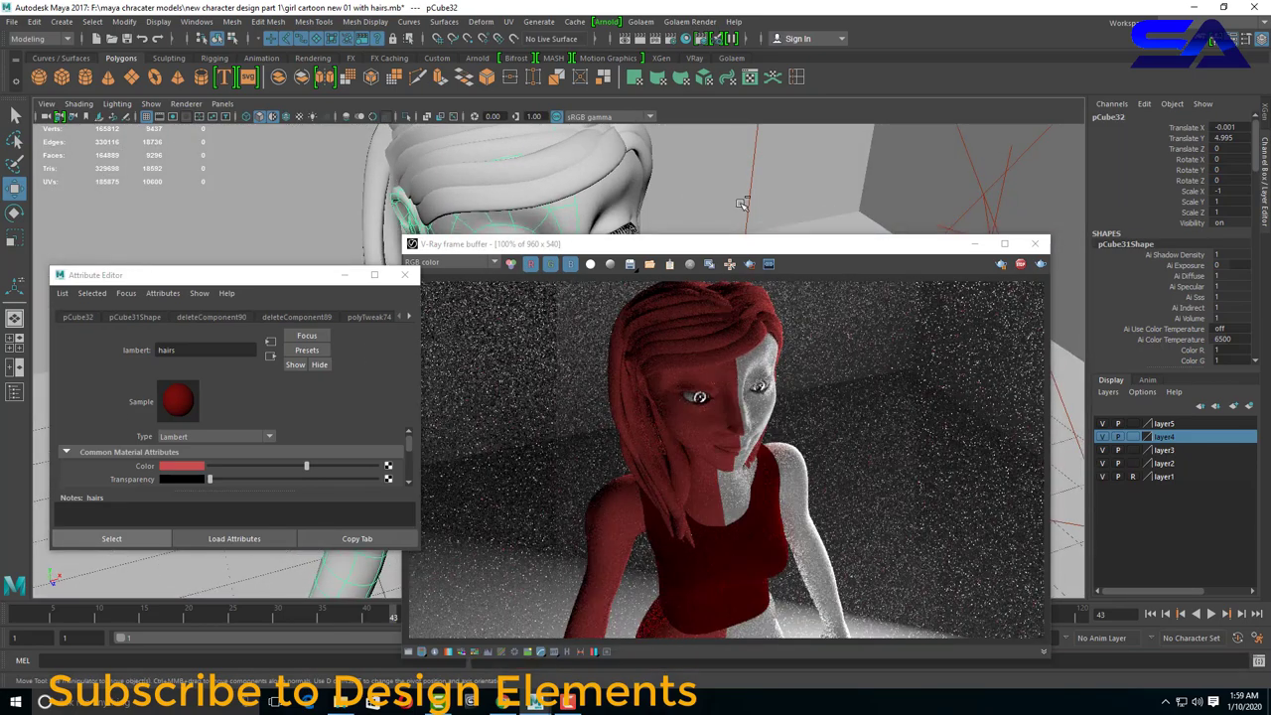
key("ctrl+z")
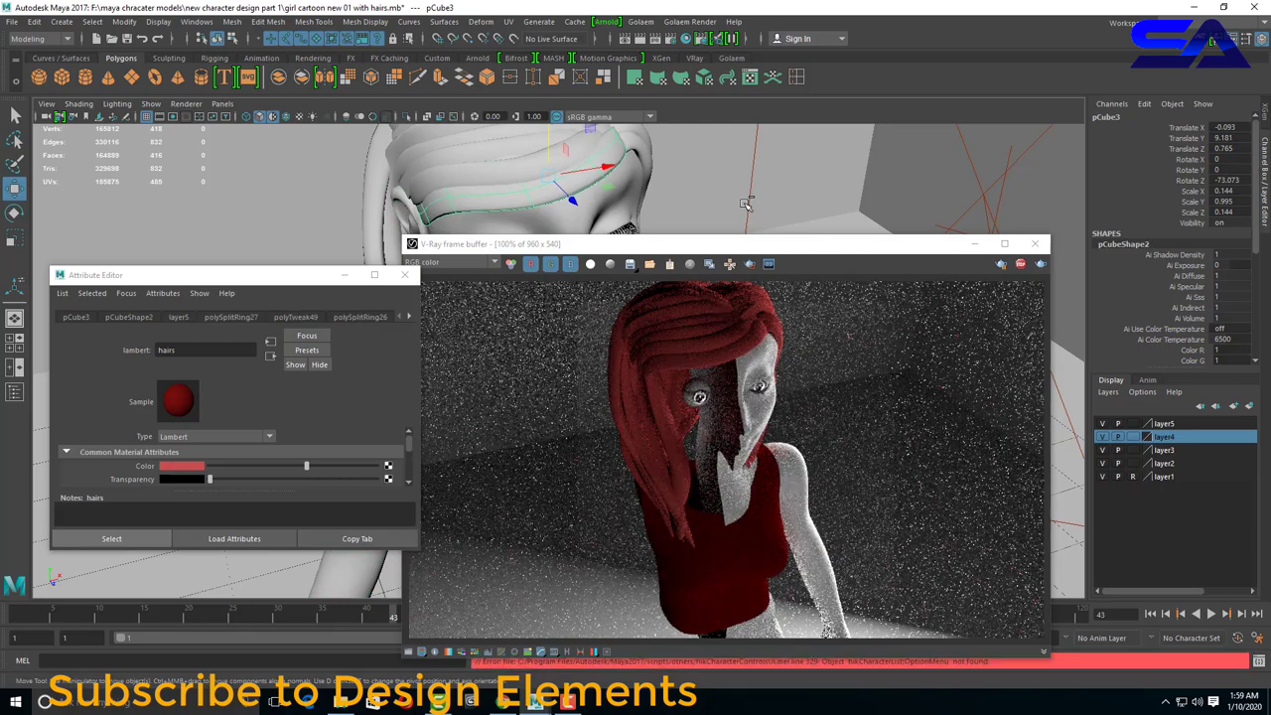
key("ctrl+z")
key("ctrl+z")
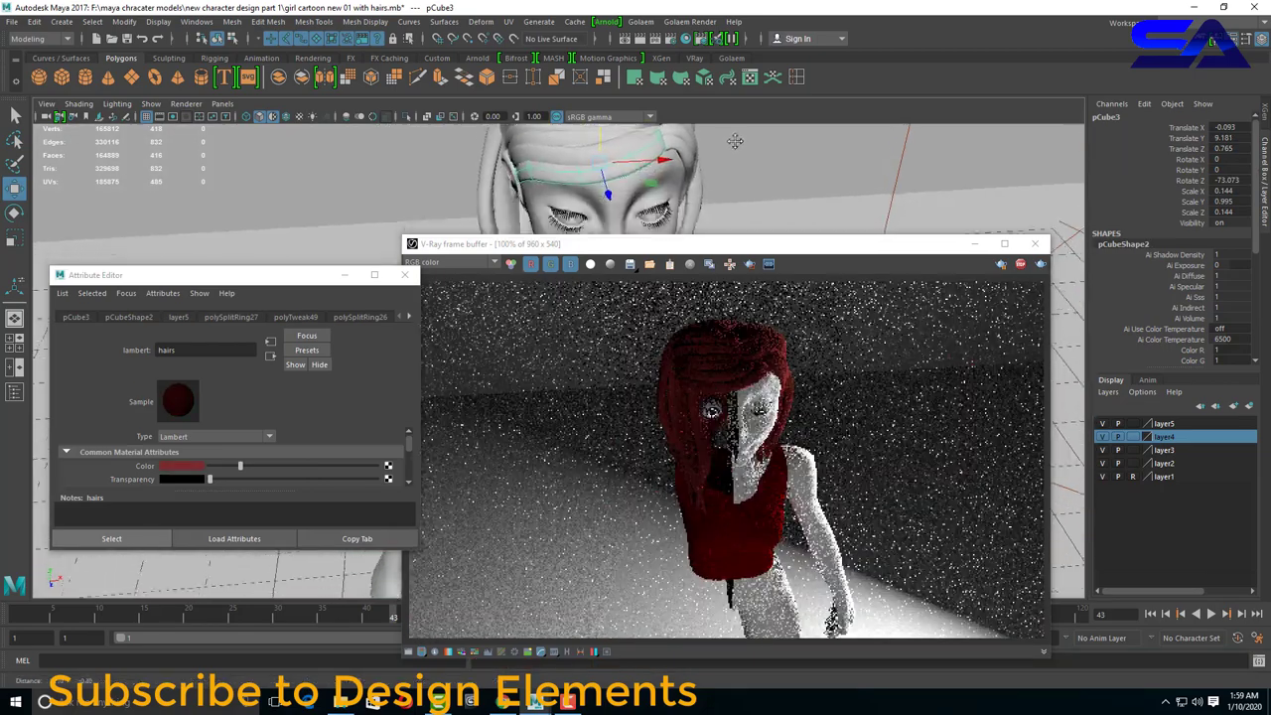
key("ctrl+z")
key("ctrl+z")
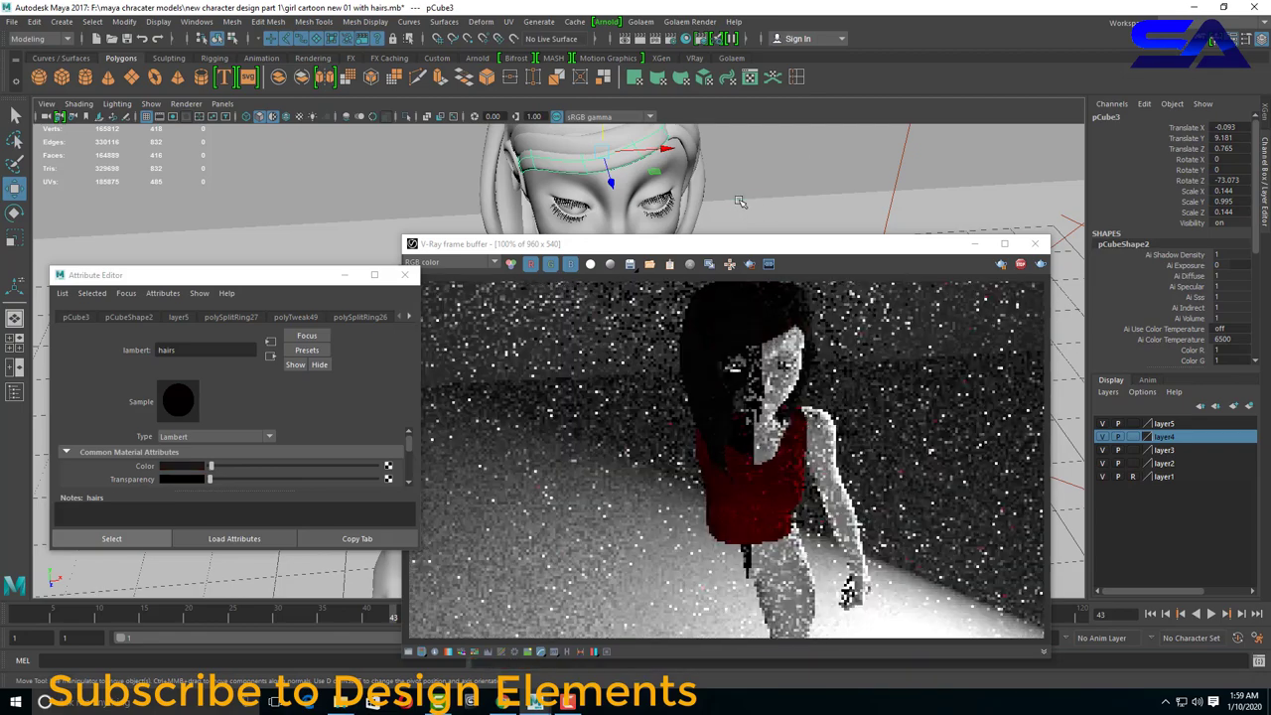
key("ctrl+z")
key("ctrl+z")
key("ctrl+z")
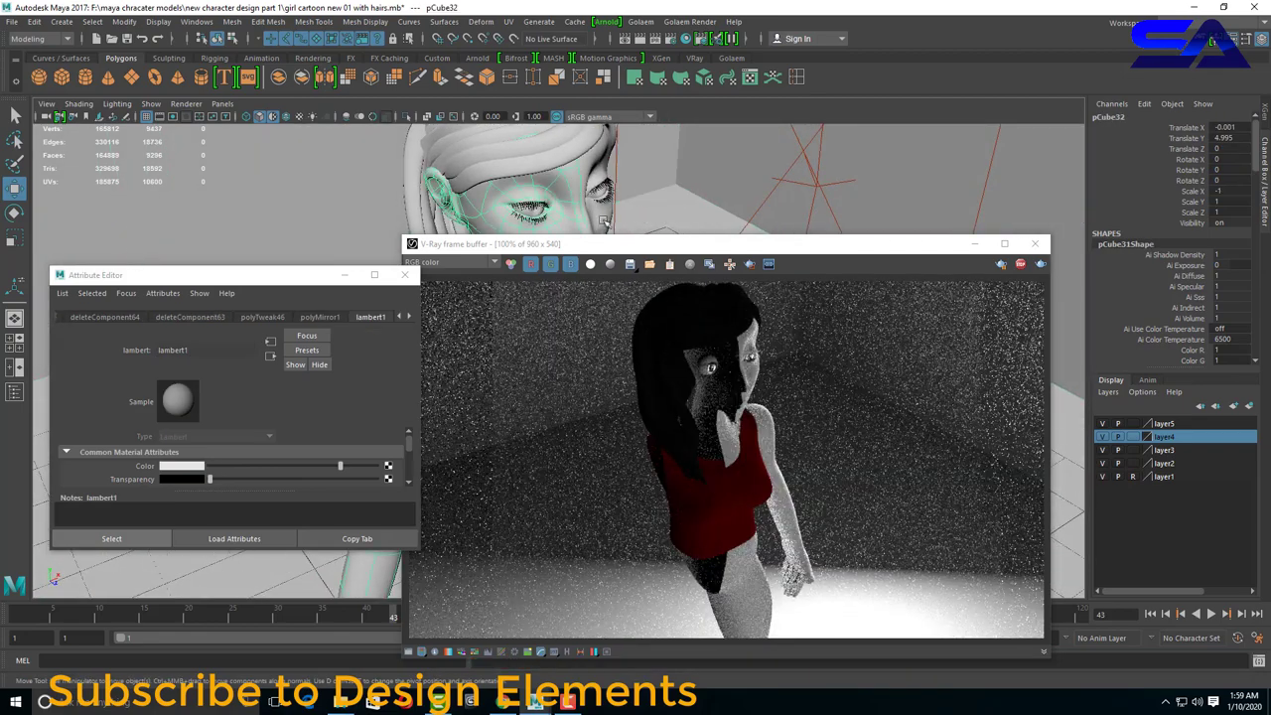
left_click_drag(808, 243, 829, 203)
key("ctrl+z")
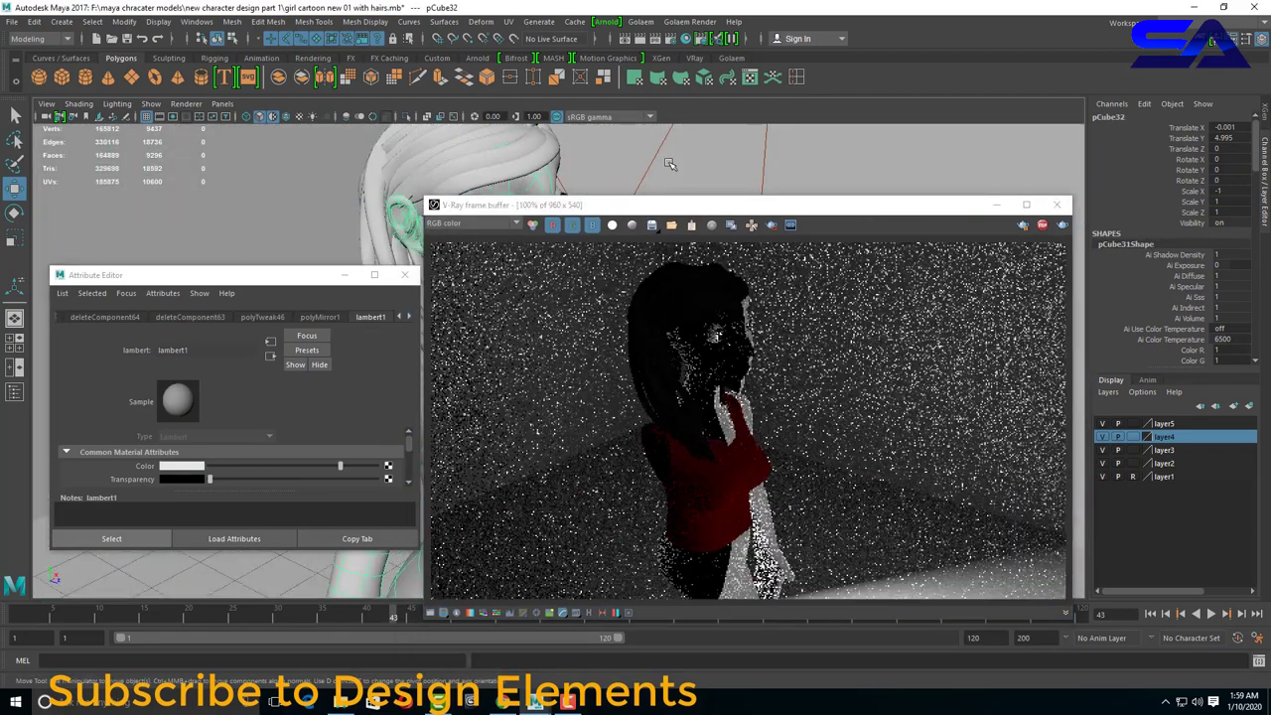
left_click(1057, 205)
key("ctrl+z")
key("ctrl+z")
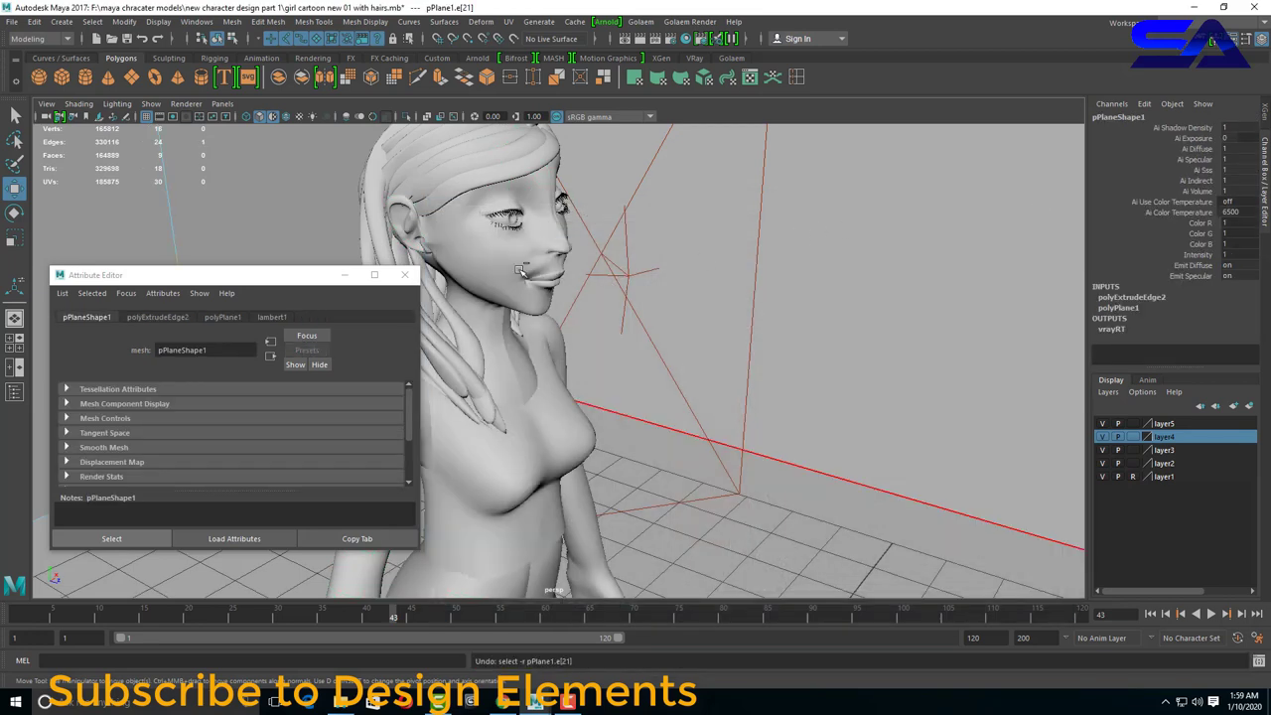
key("ctrl+z")
key("ctrl+z")
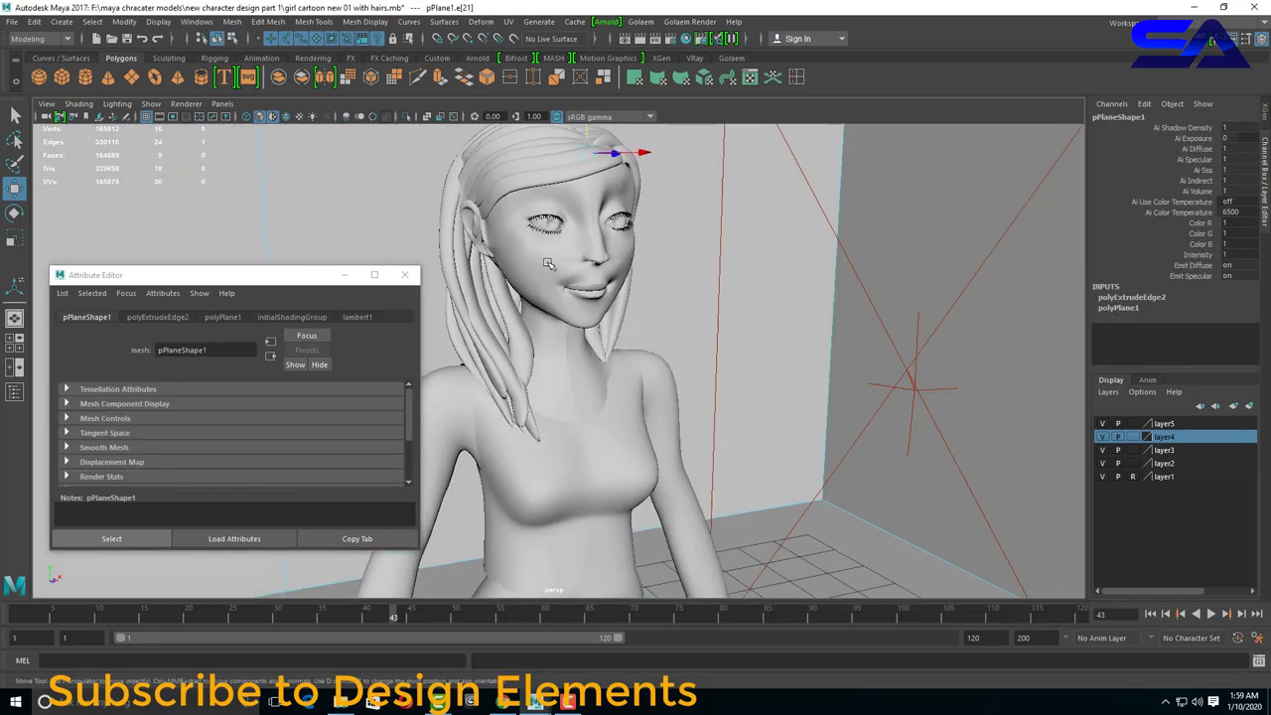
Brighten the lambert1 material colour to white and start a V-Ray render.
right_click(777, 379)
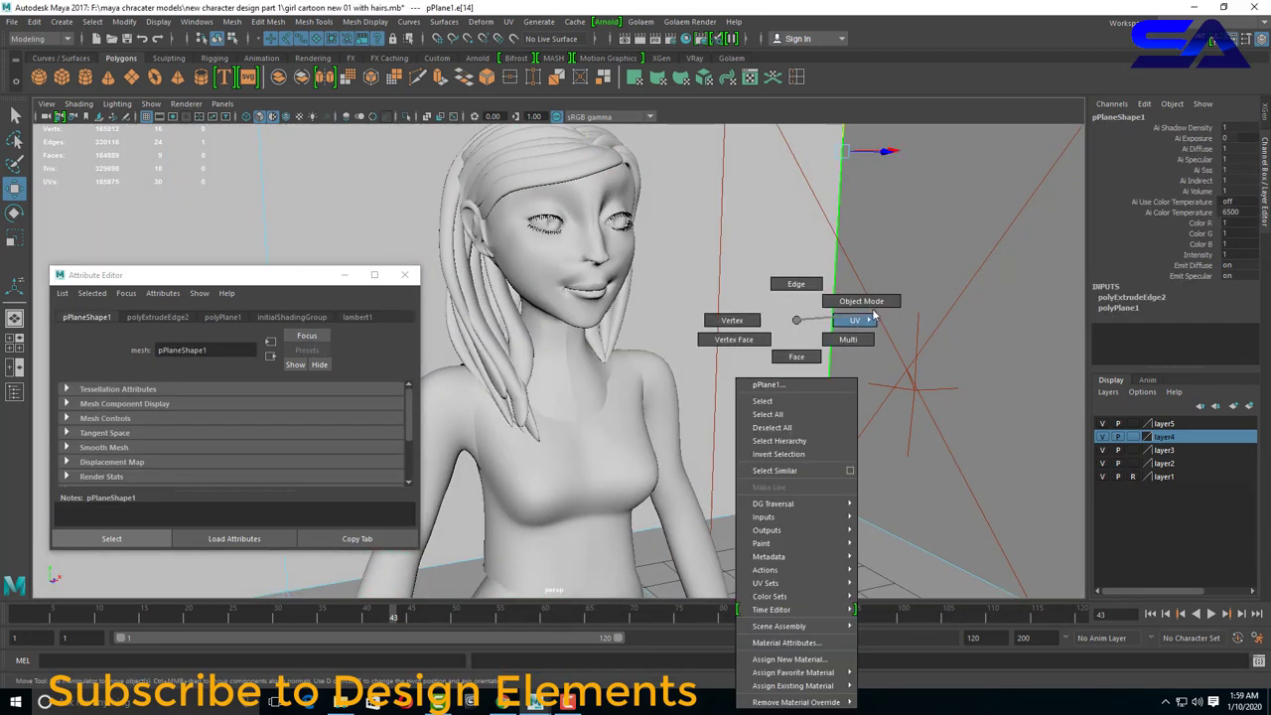
left_click(549, 309)
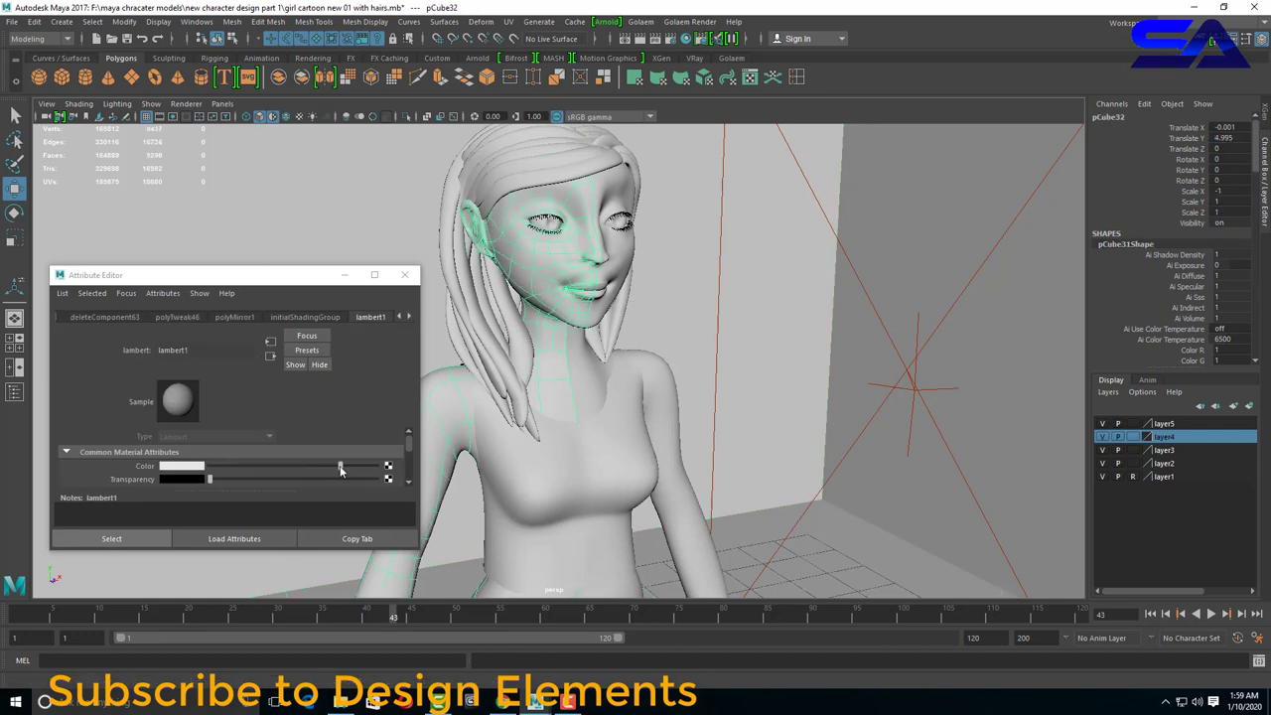
left_click_drag(341, 470, 385, 471)
left_click(654, 40)
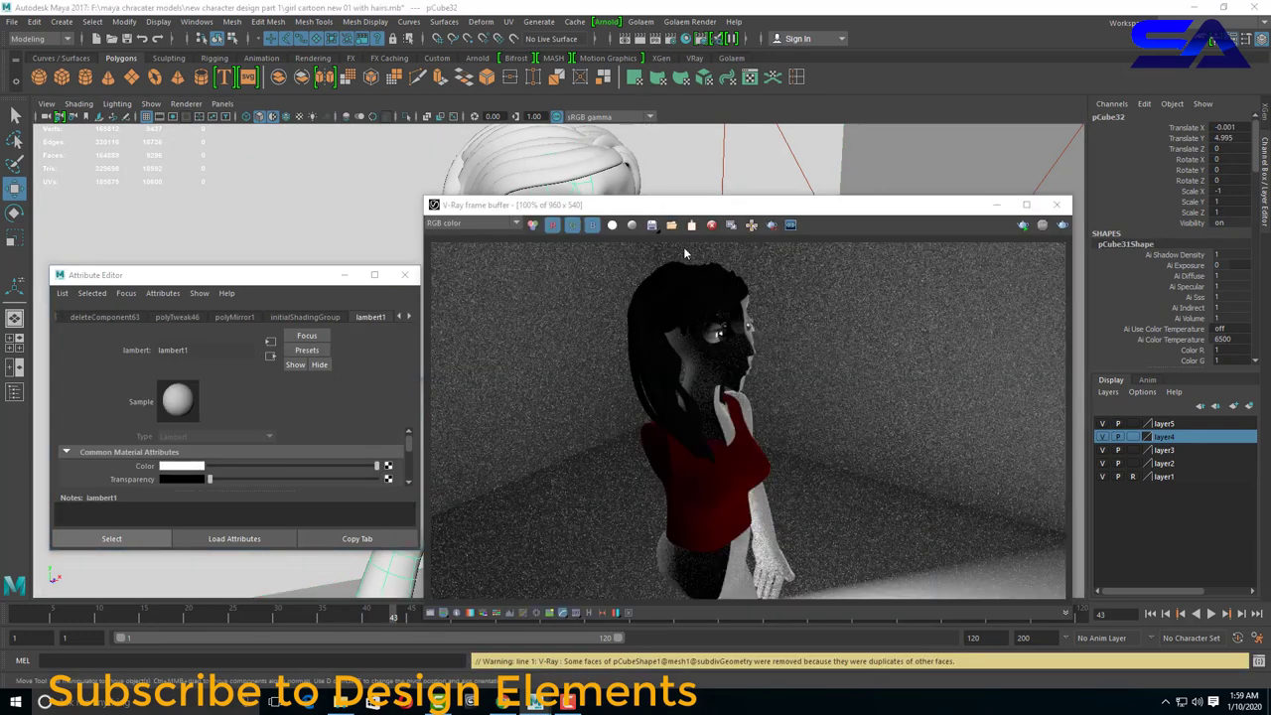
scroll(762, 525, "up", 1)
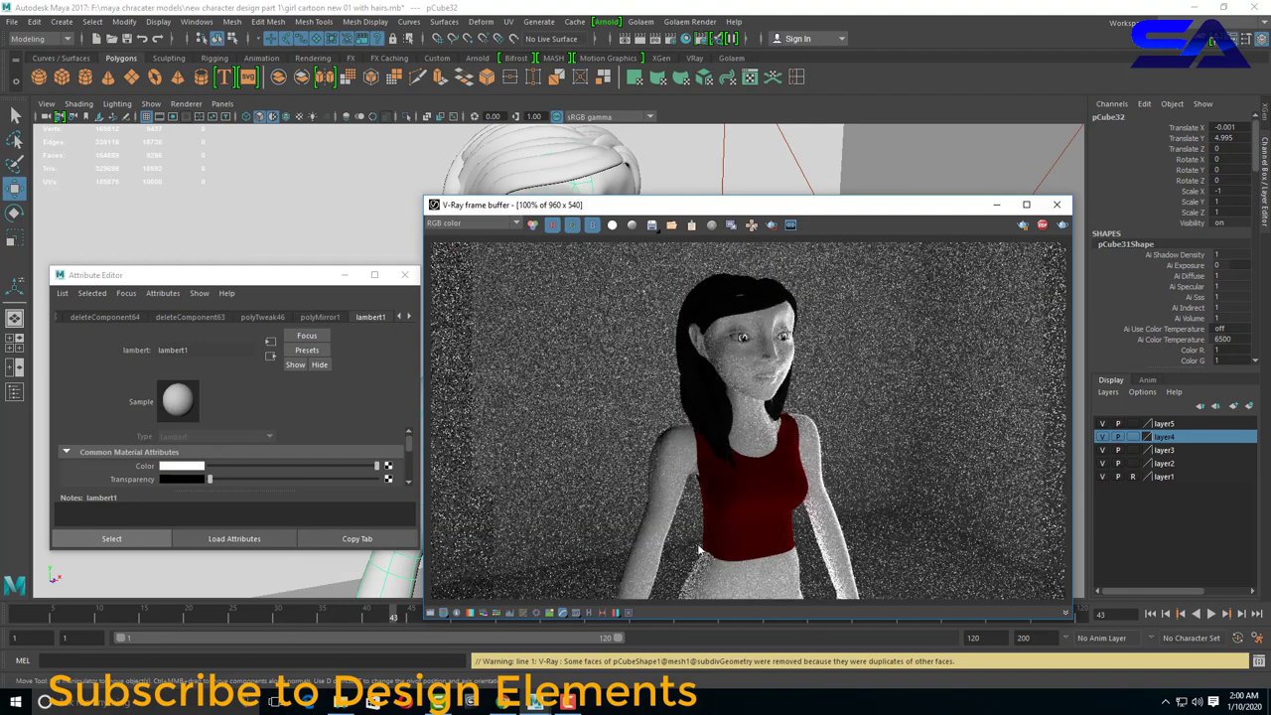
Select the hair and set its hairs material colour to a dark red.
left_click(591, 167)
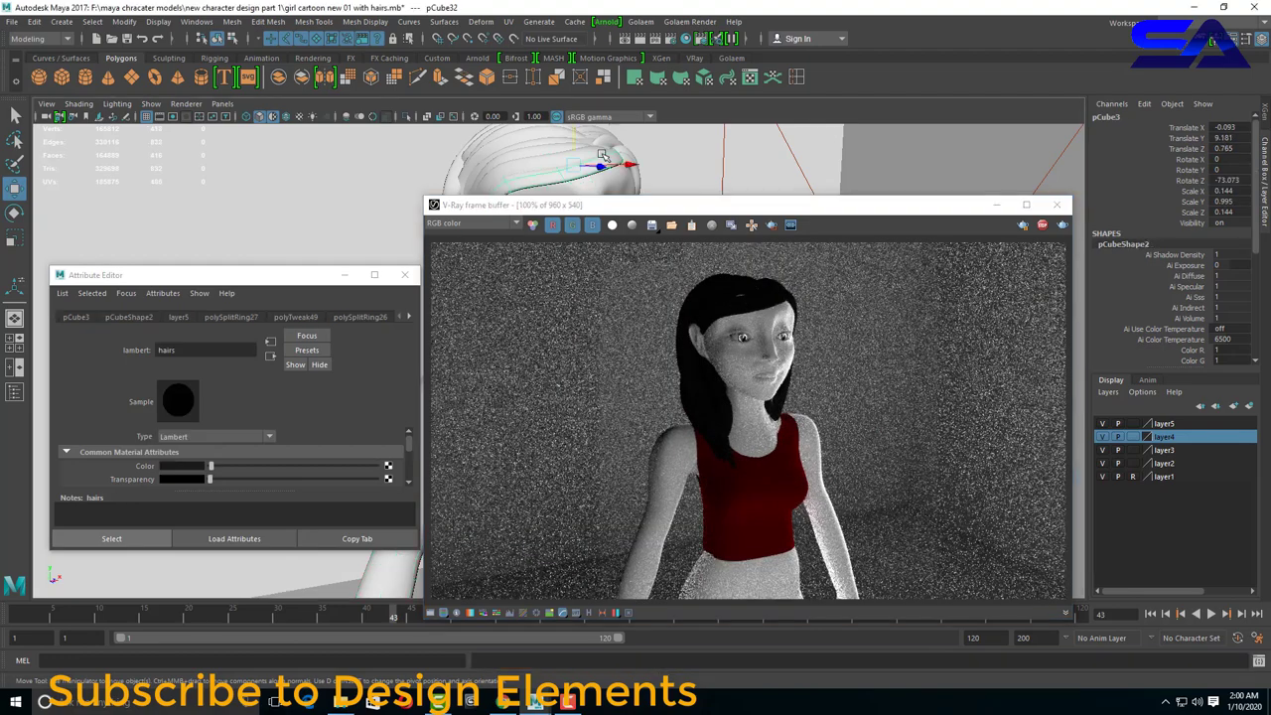
left_click(189, 466)
left_click(204, 453)
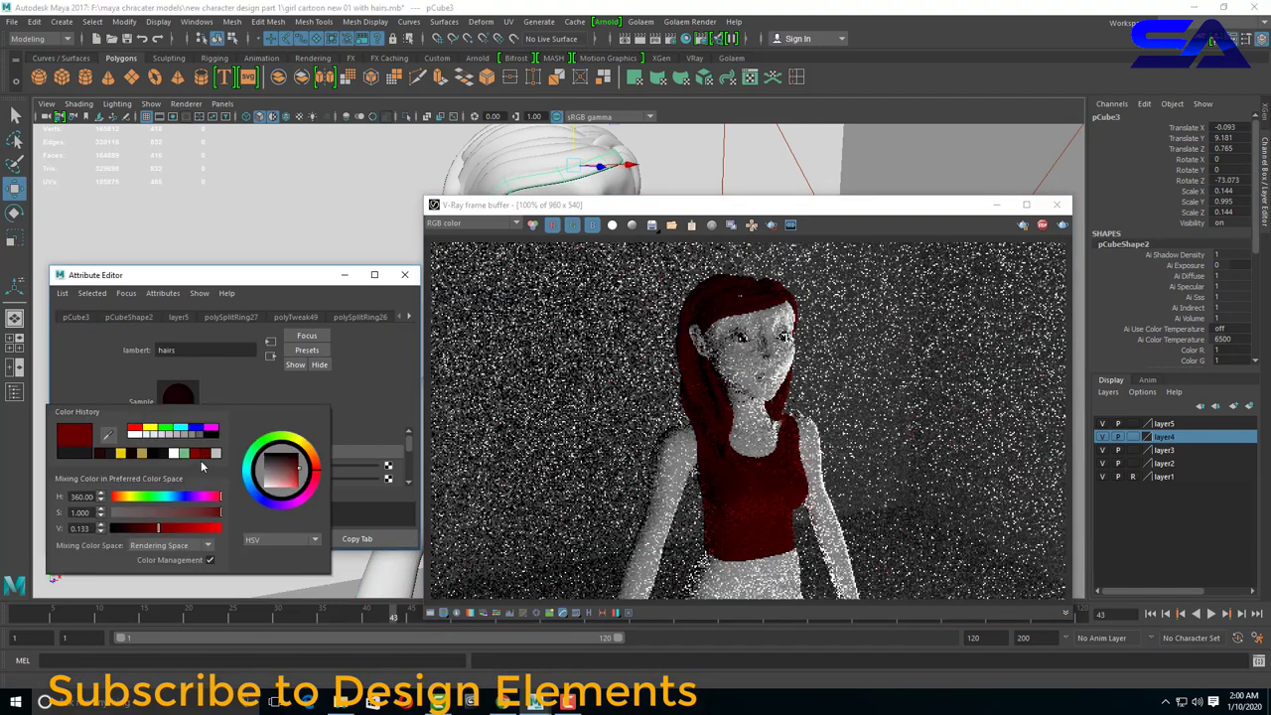
left_click(214, 527)
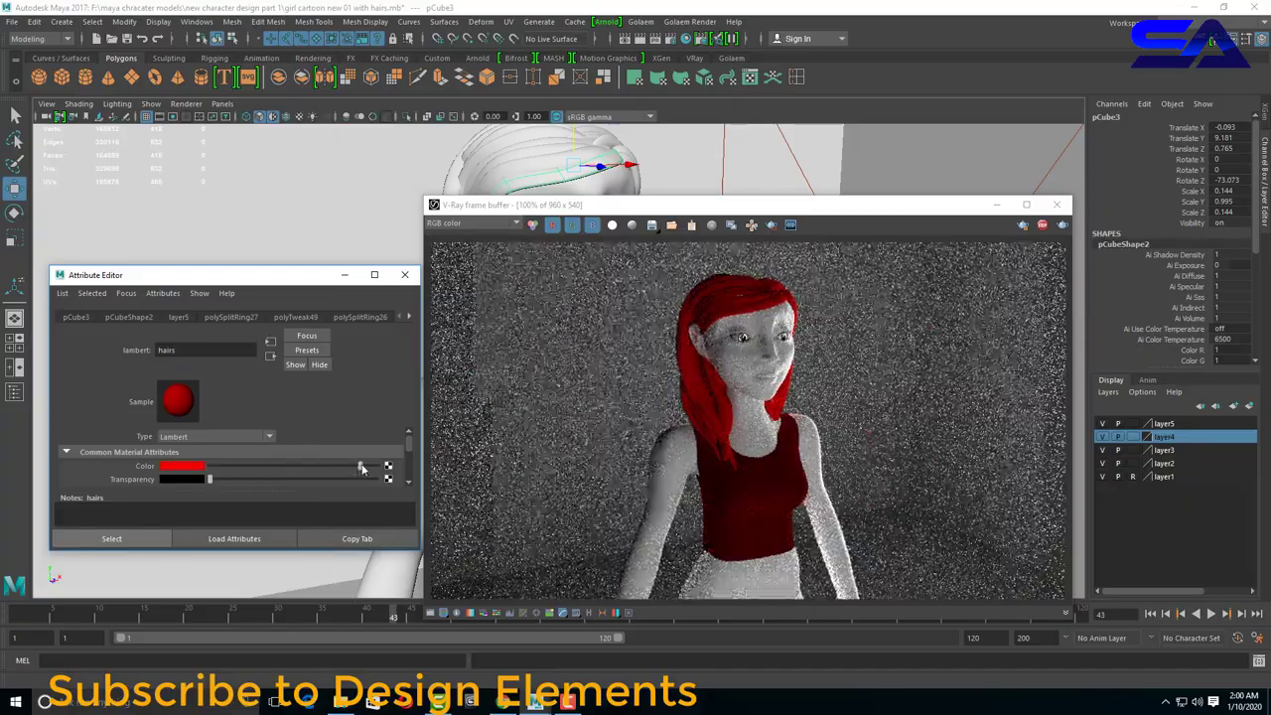
left_click_drag(363, 468, 229, 470)
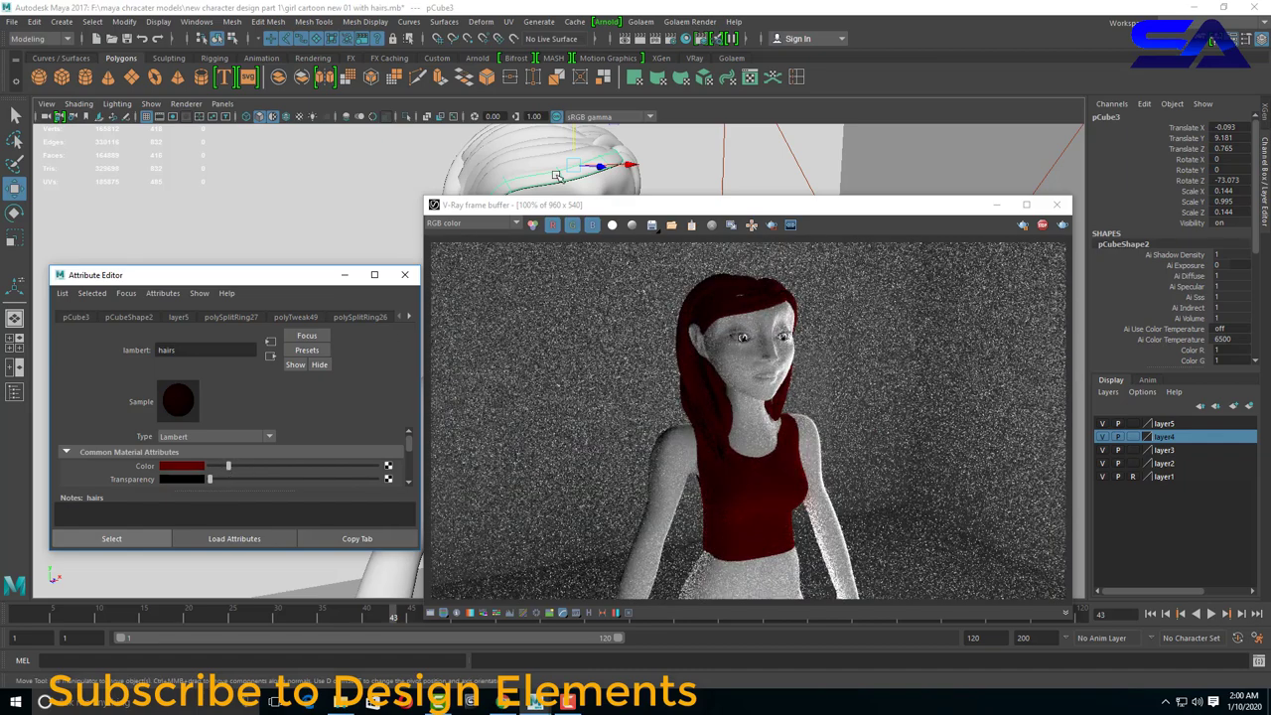
Orbit the view, then select the body mesh and the room plane pPlane1.
mouse_move(561, 184)
left_mouse_down("alt")
mouse_move(619, 247)
mouse_move(481, 149)
left_mouse_up("alt")
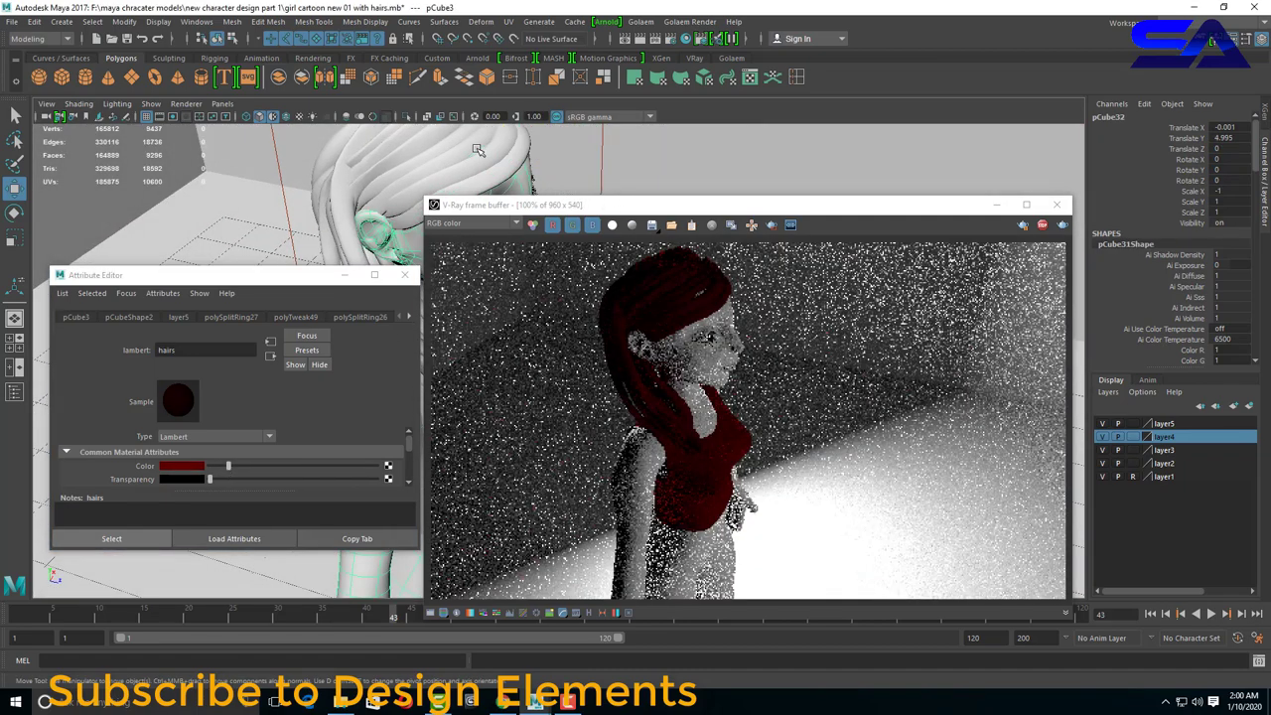
right_click_drag(478, 149, 477, 184)
left_click(531, 159)
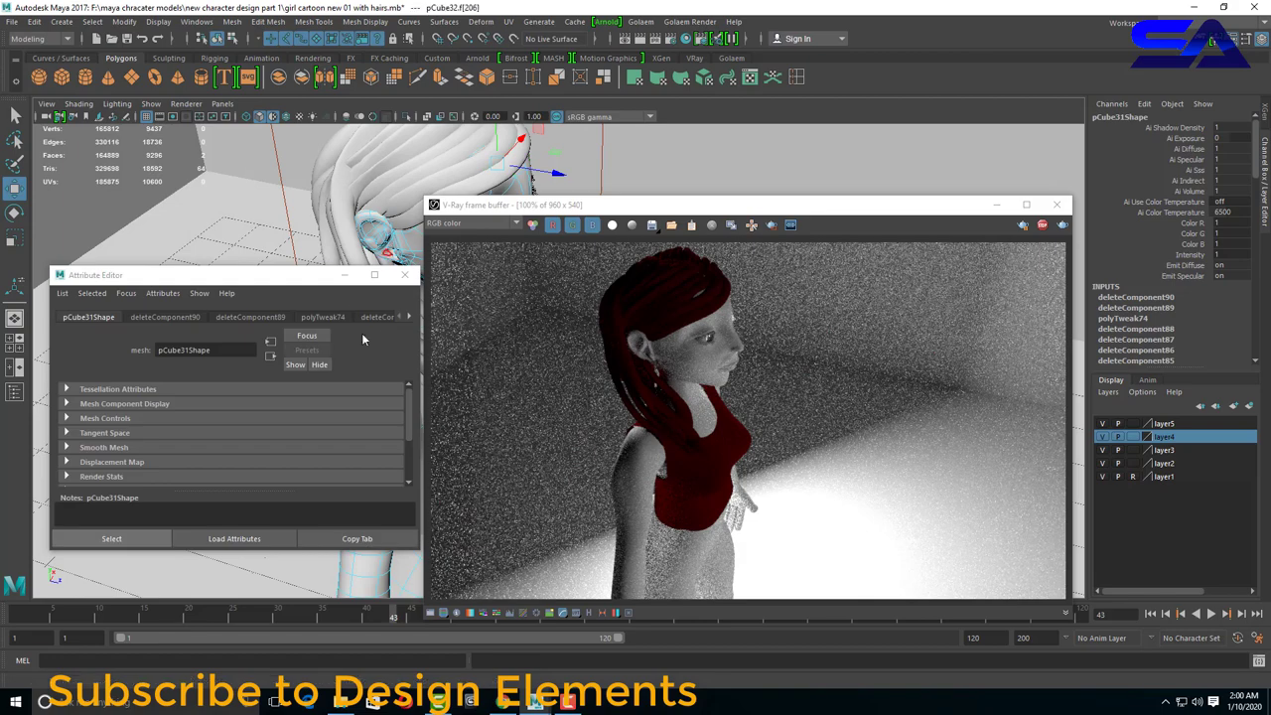
right_click_drag(485, 166, 523, 507)
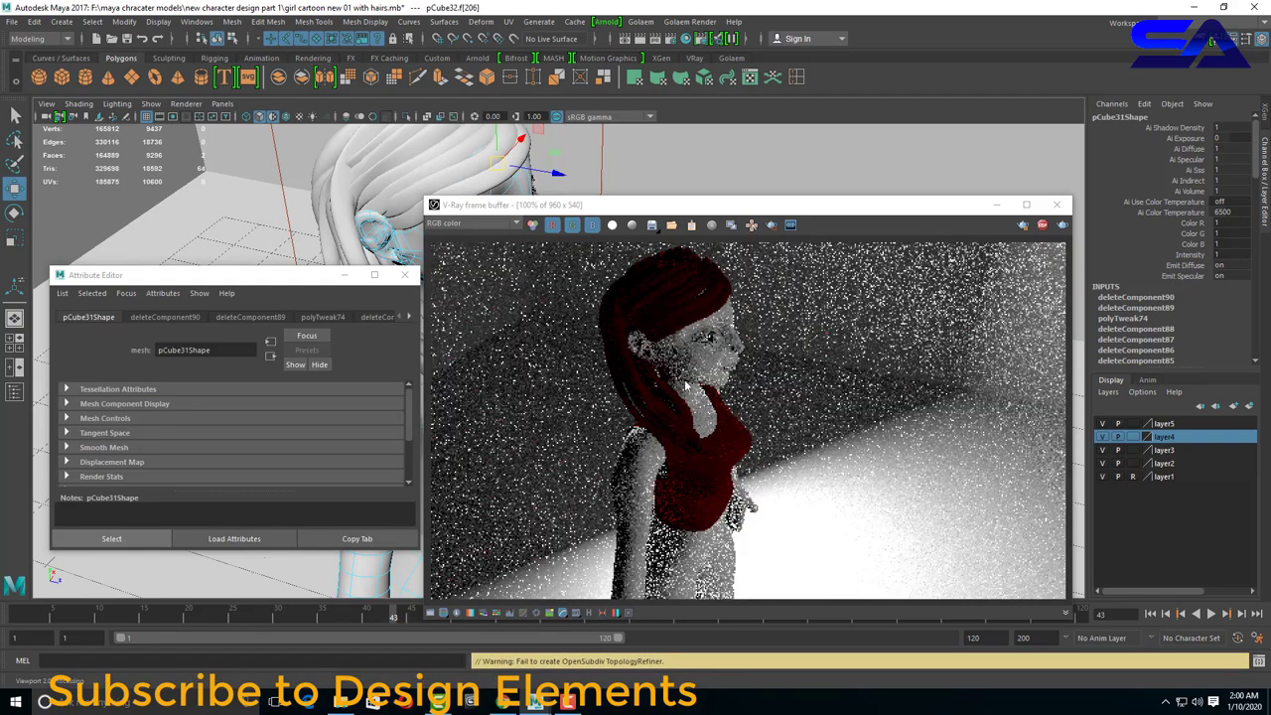
left_click(703, 179)
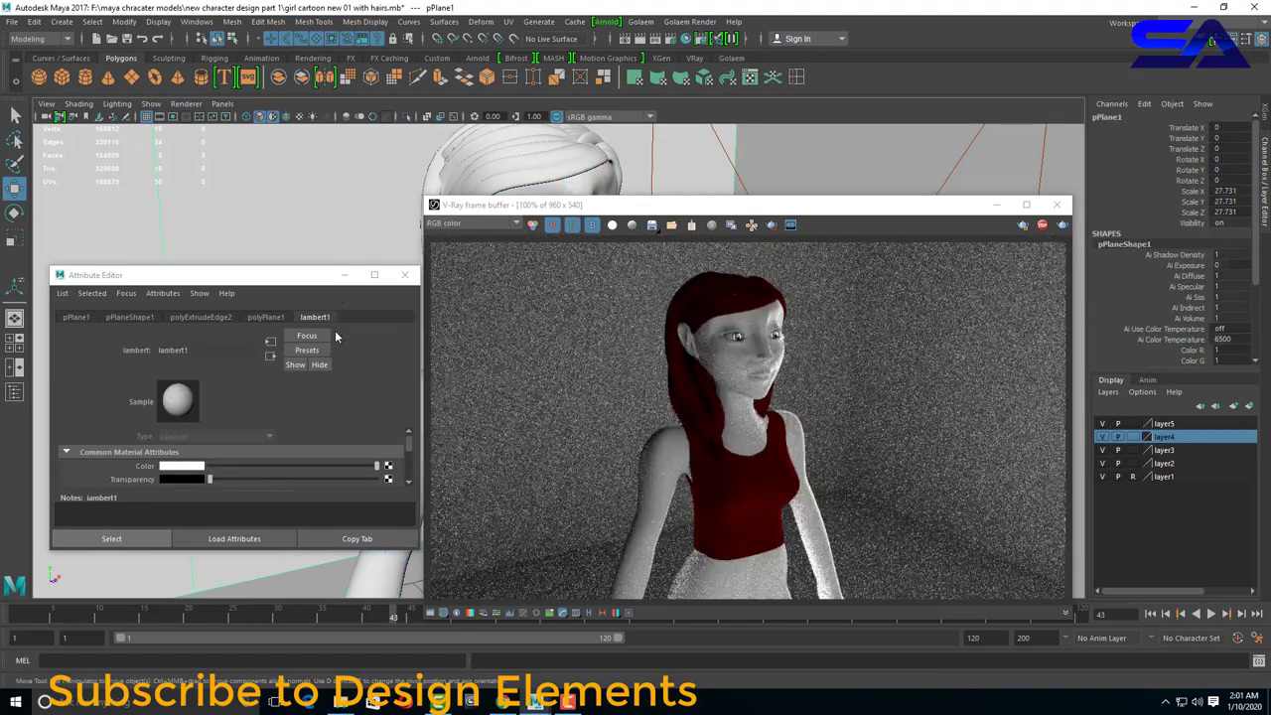
Close the V-Ray window, select the left eye and show its rampShader3 settings.
scroll(802, 404, "up", 3)
scroll(785, 404, "down", 3)
scroll(778, 406, "up", 3)
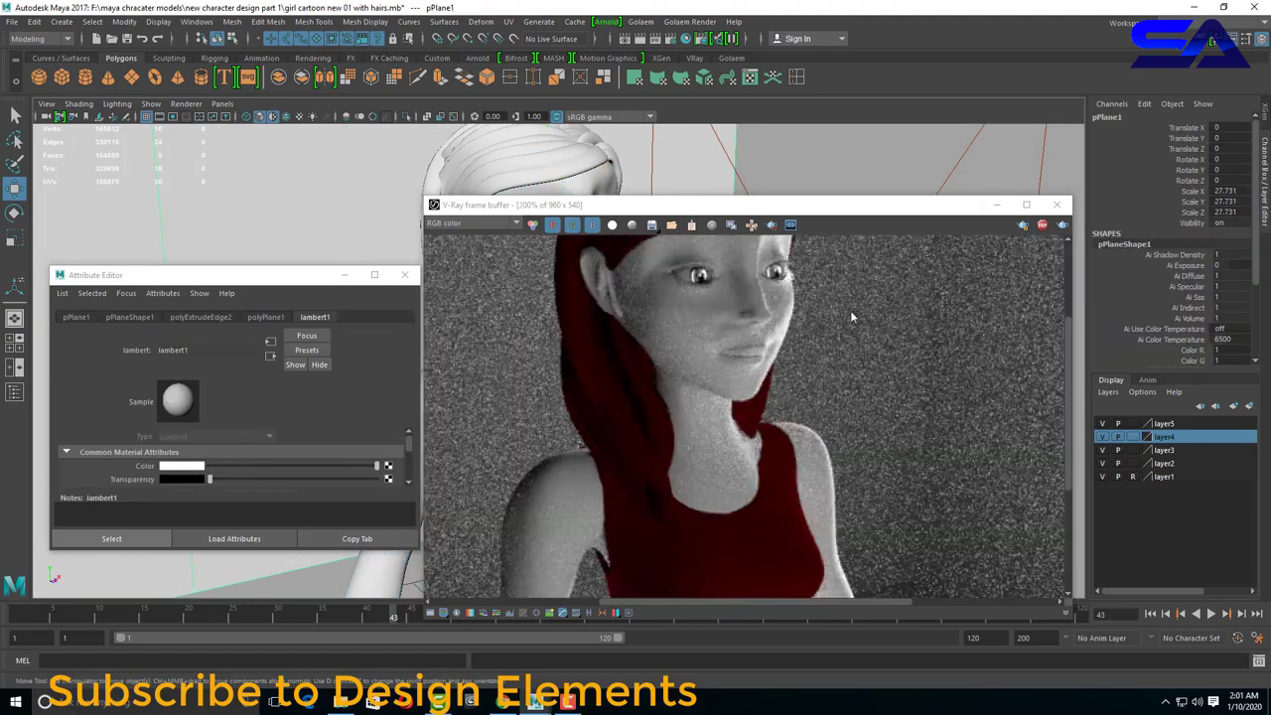
left_click(1057, 205)
left_click(566, 233)
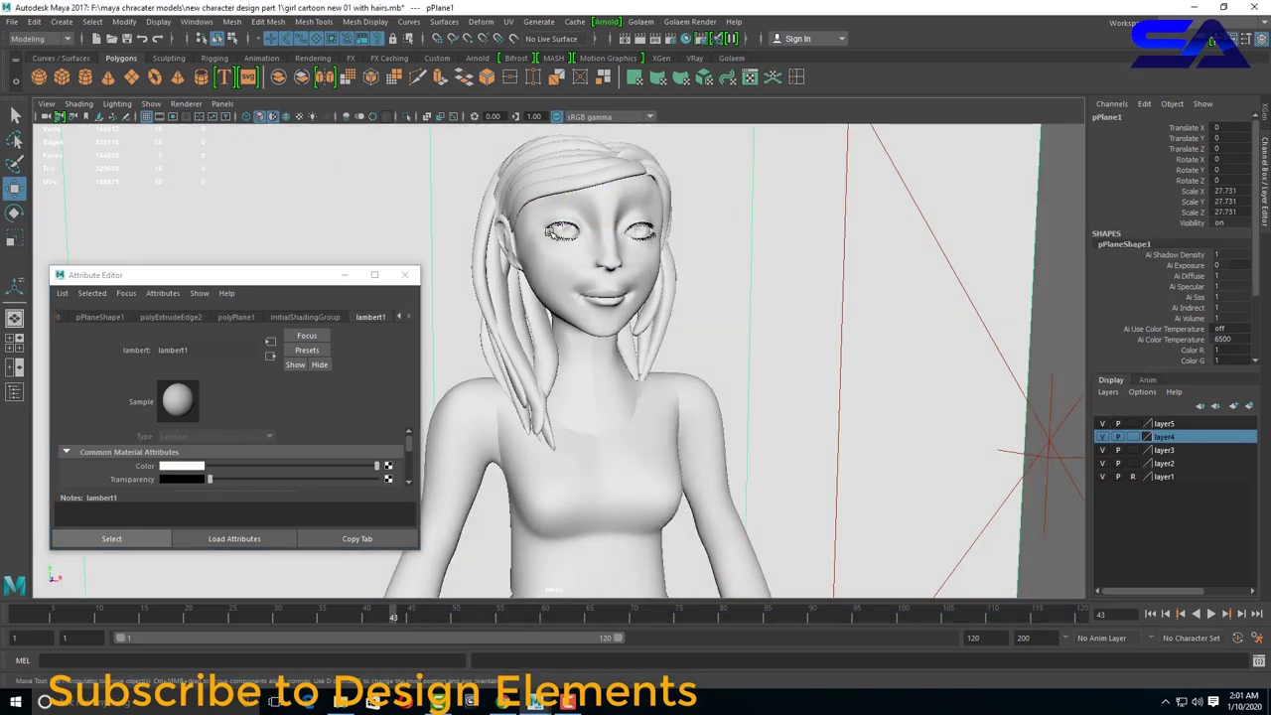
left_click(404, 274)
key("ctrl+a")
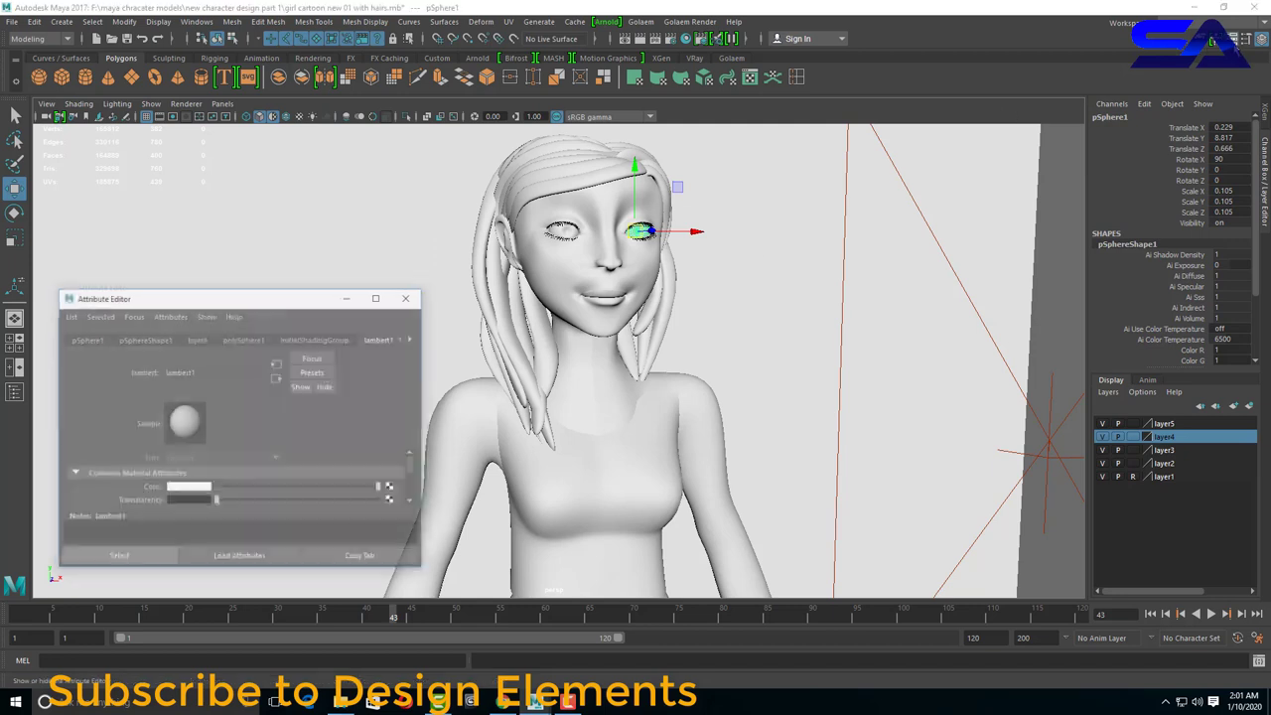
left_click(372, 339)
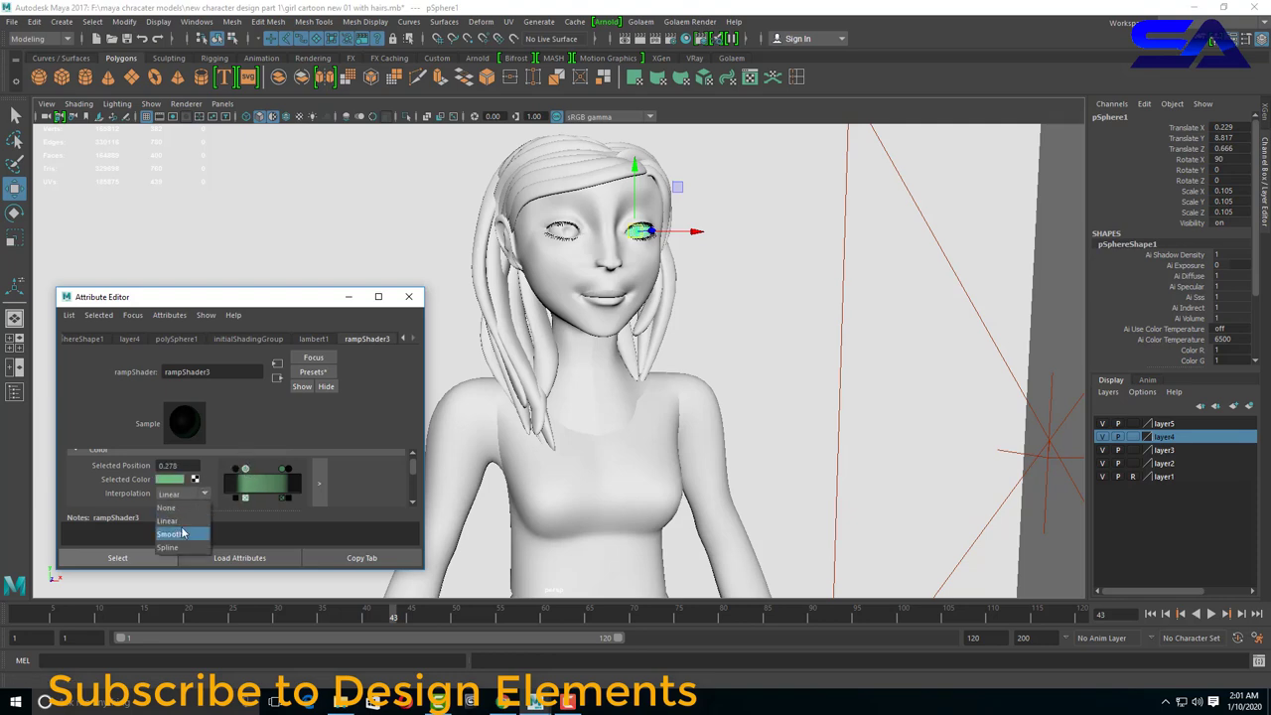
Render the character in V-Ray and zoom and pan the frame buffer to inspect the eyes.
left_click(655, 37)
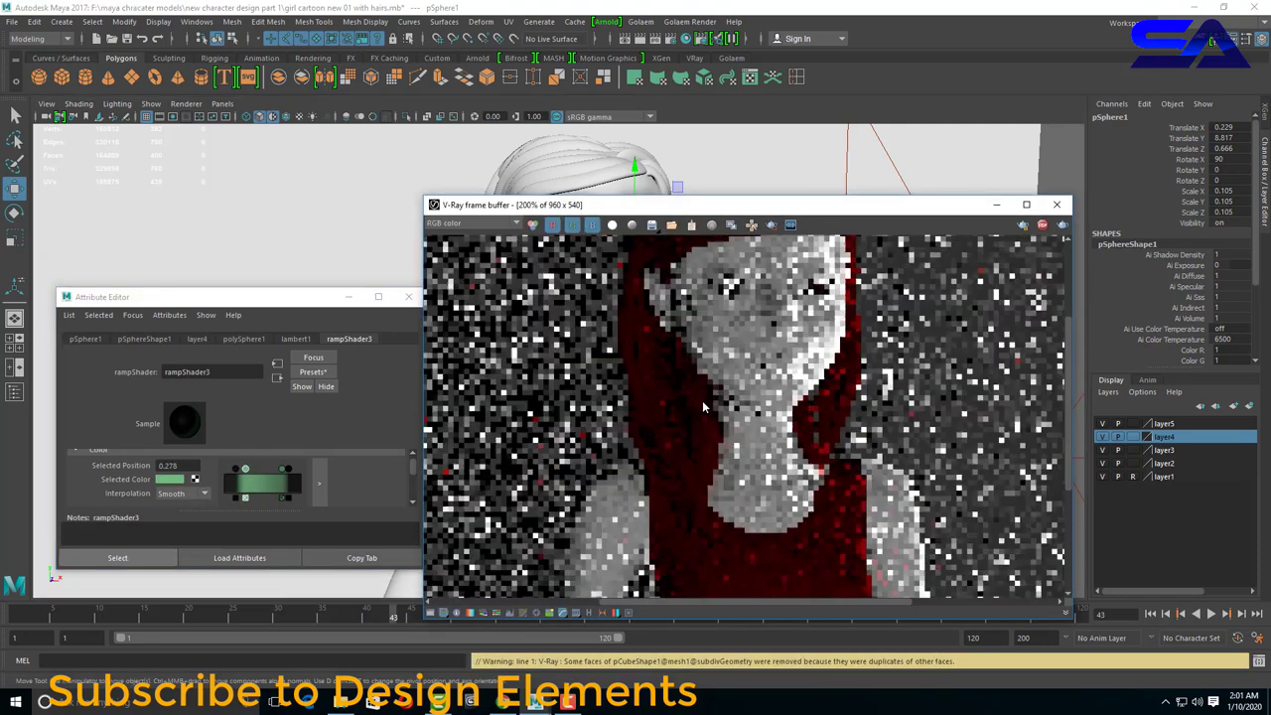
scroll(701, 413, "down", 1)
scroll(801, 353, "up", 2)
scroll(801, 358, "down", 1)
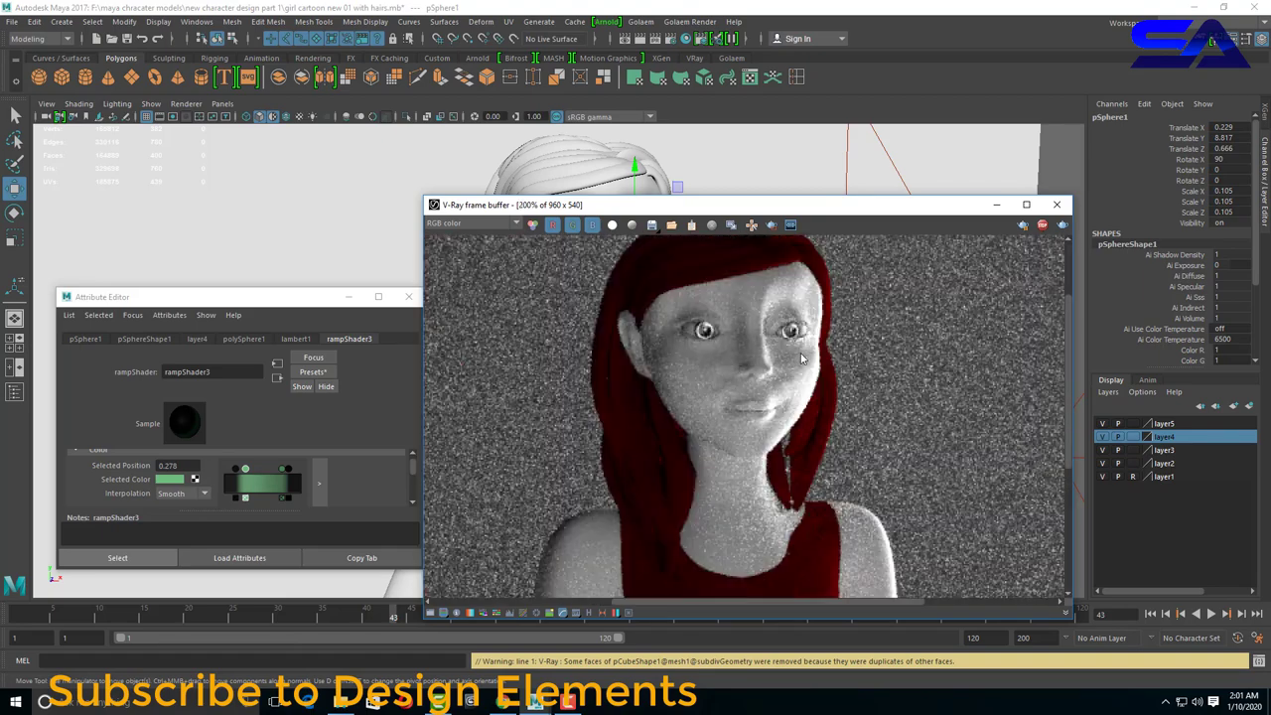
scroll(803, 358, "down", 1)
scroll(824, 437, "up", 1)
scroll(804, 402, "down", 1)
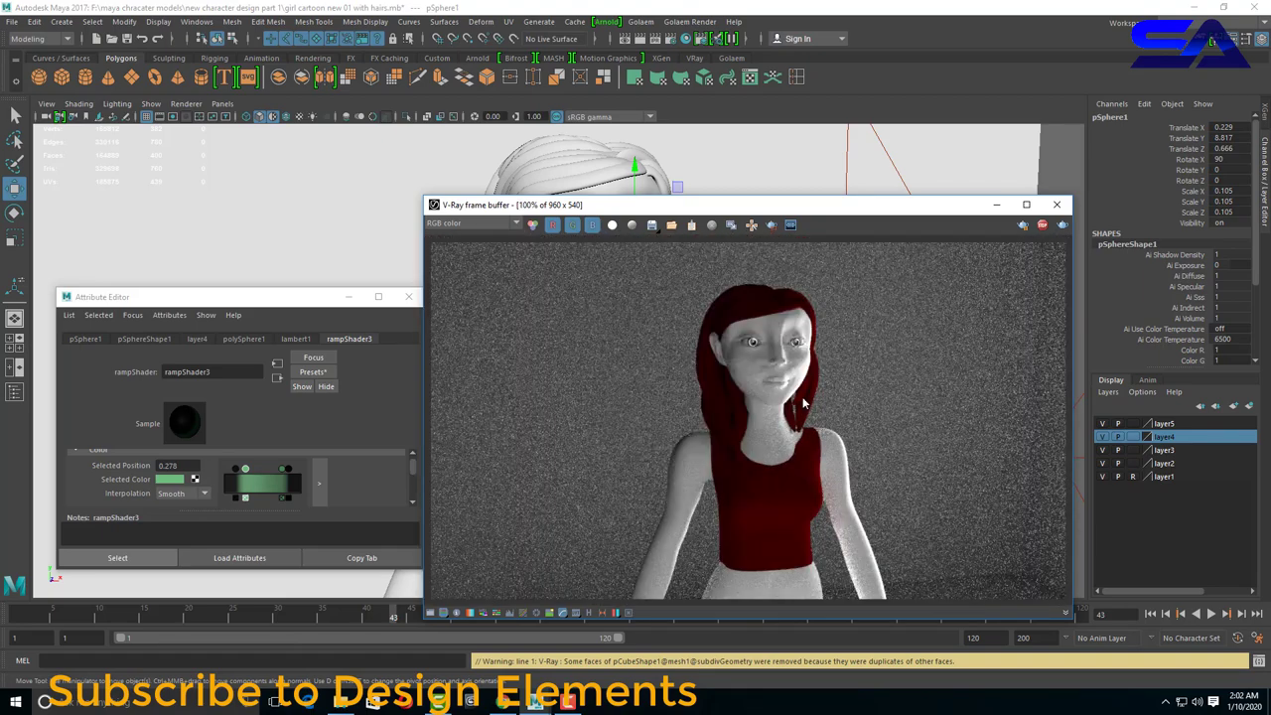
scroll(801, 397, "down", 1)
scroll(766, 462, "up", 2)
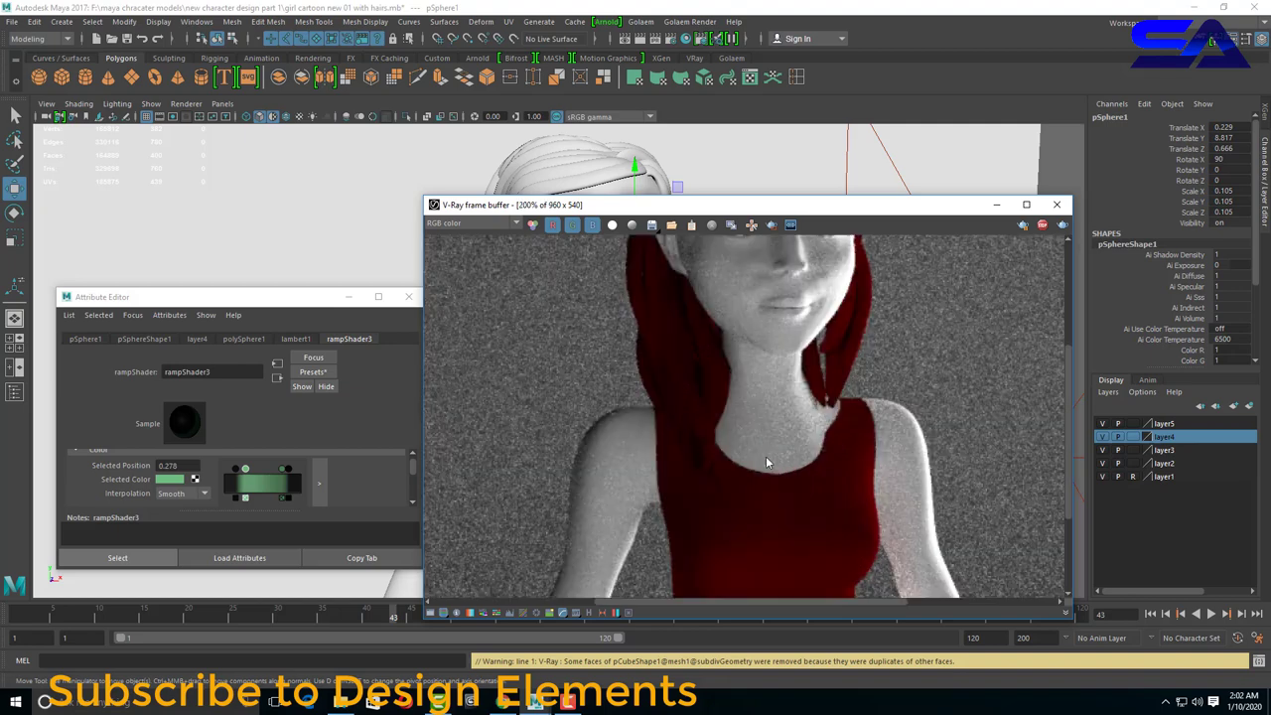
middle_click_drag(762, 417, 745, 504)
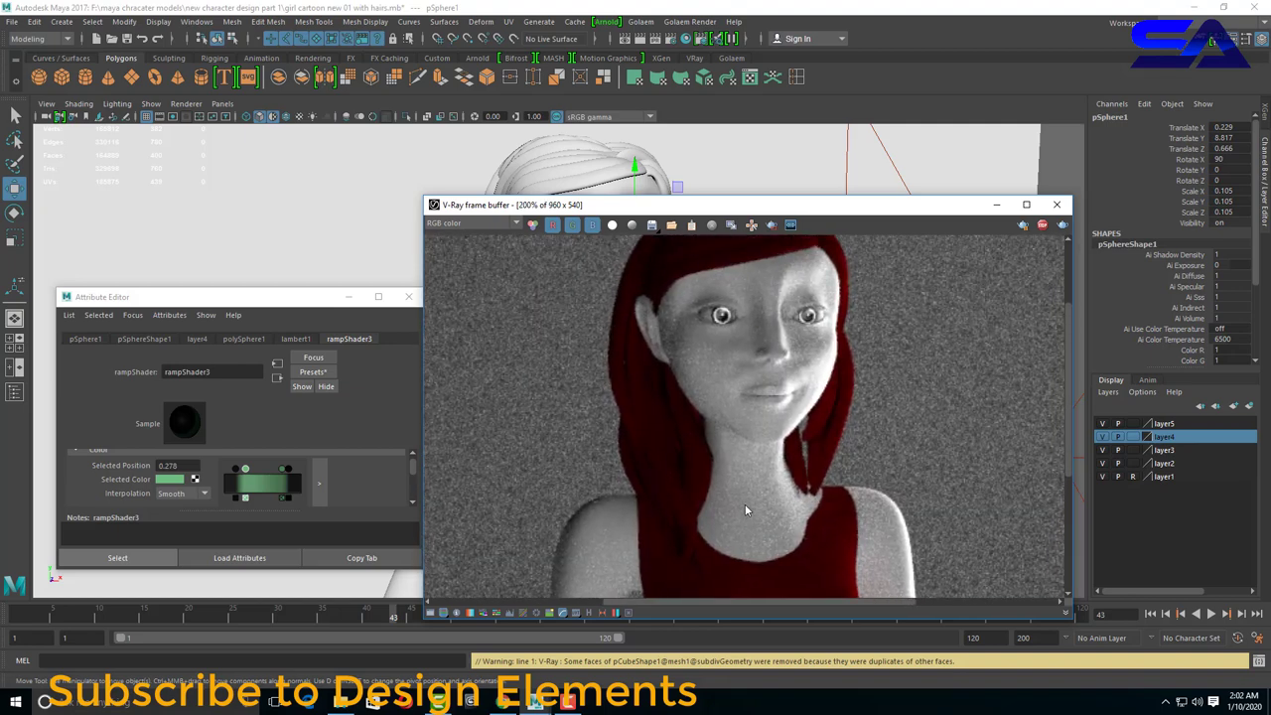
scroll(735, 411, "down", 1)
scroll(737, 412, "up", 1)
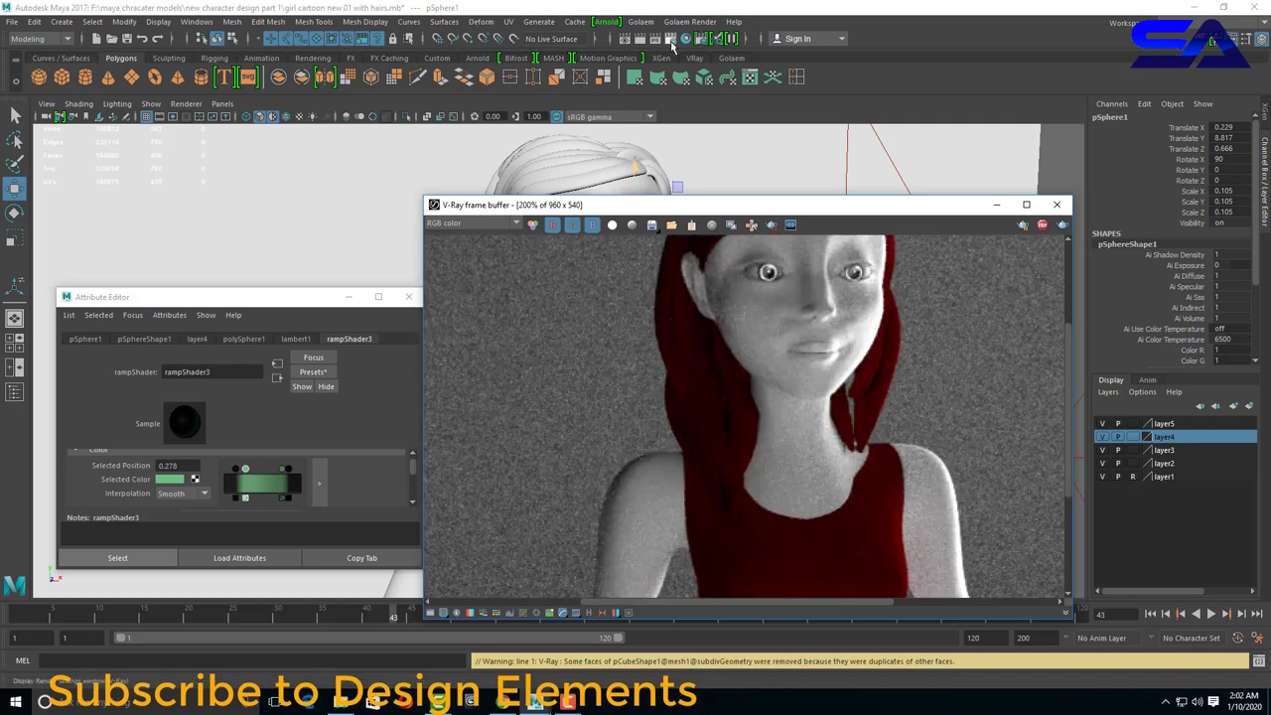
Switch the V-Ray irradiance map preset from Low to Medium and re-render the girl.
left_click(671, 42)
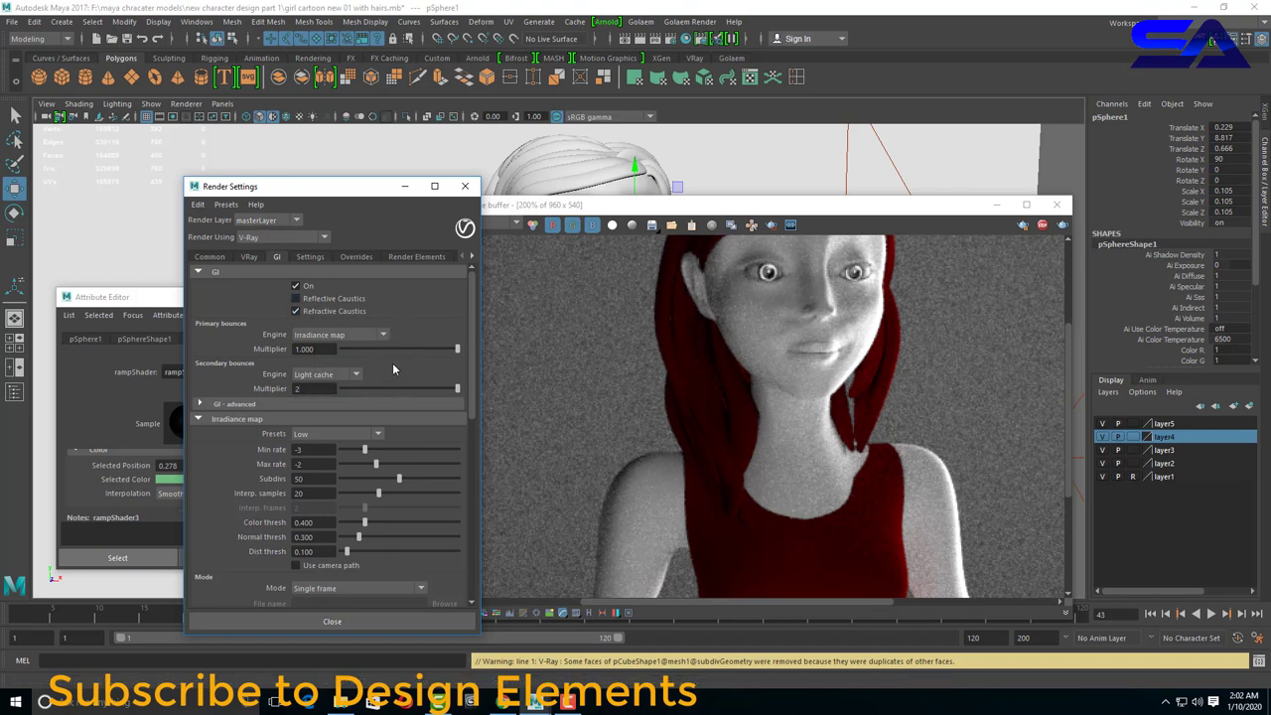
key("Return")
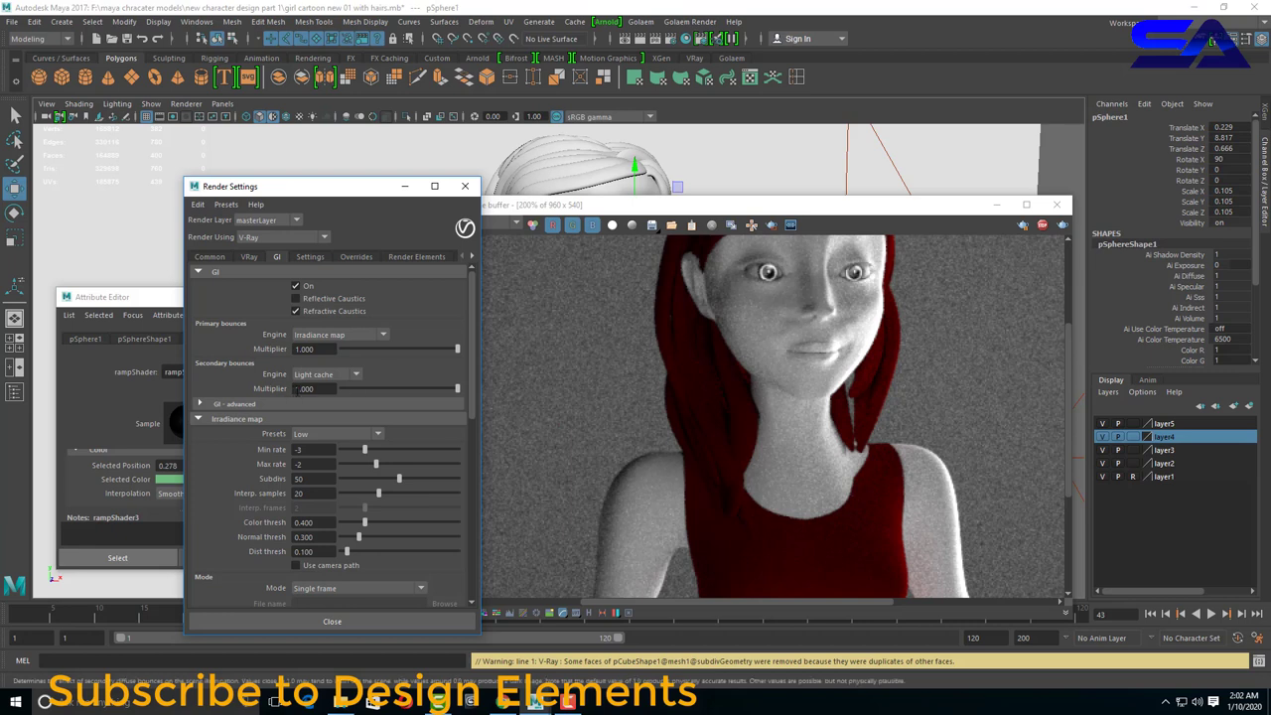
left_click(337, 434)
left_click(333, 479)
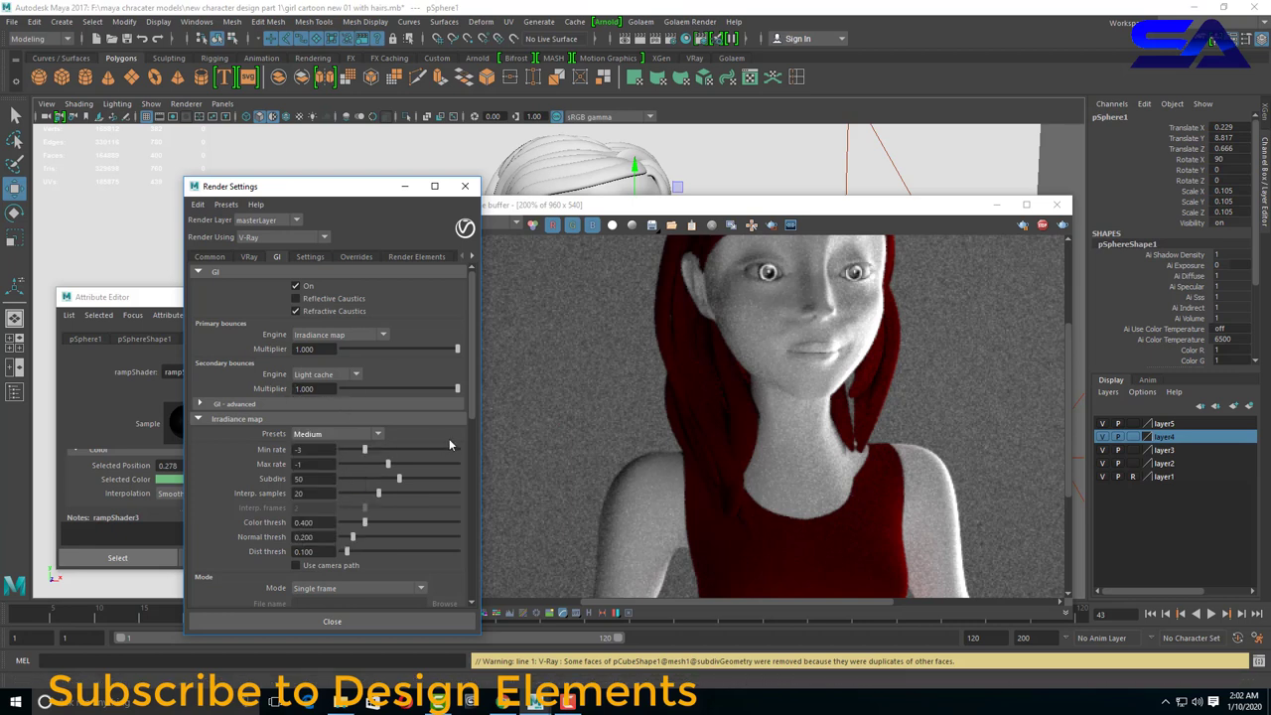
left_click(1024, 225)
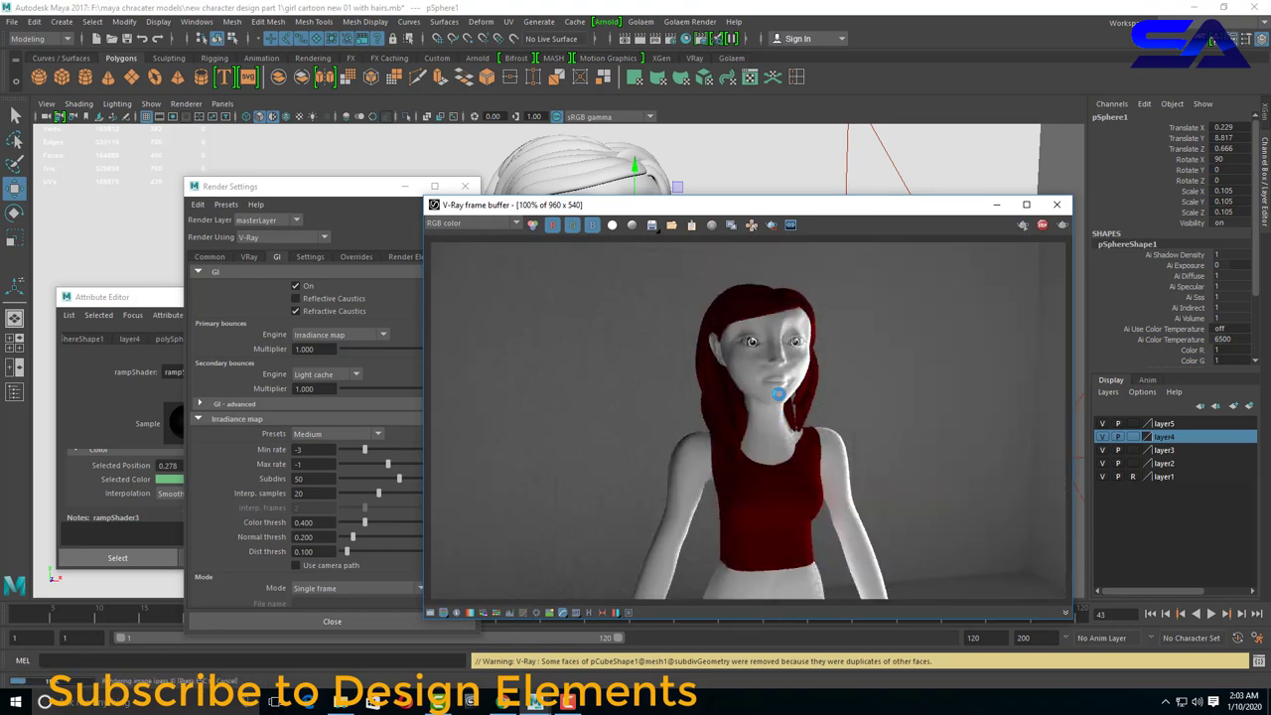
scroll(758, 375, "up", 2)
scroll(764, 367, "down", 1)
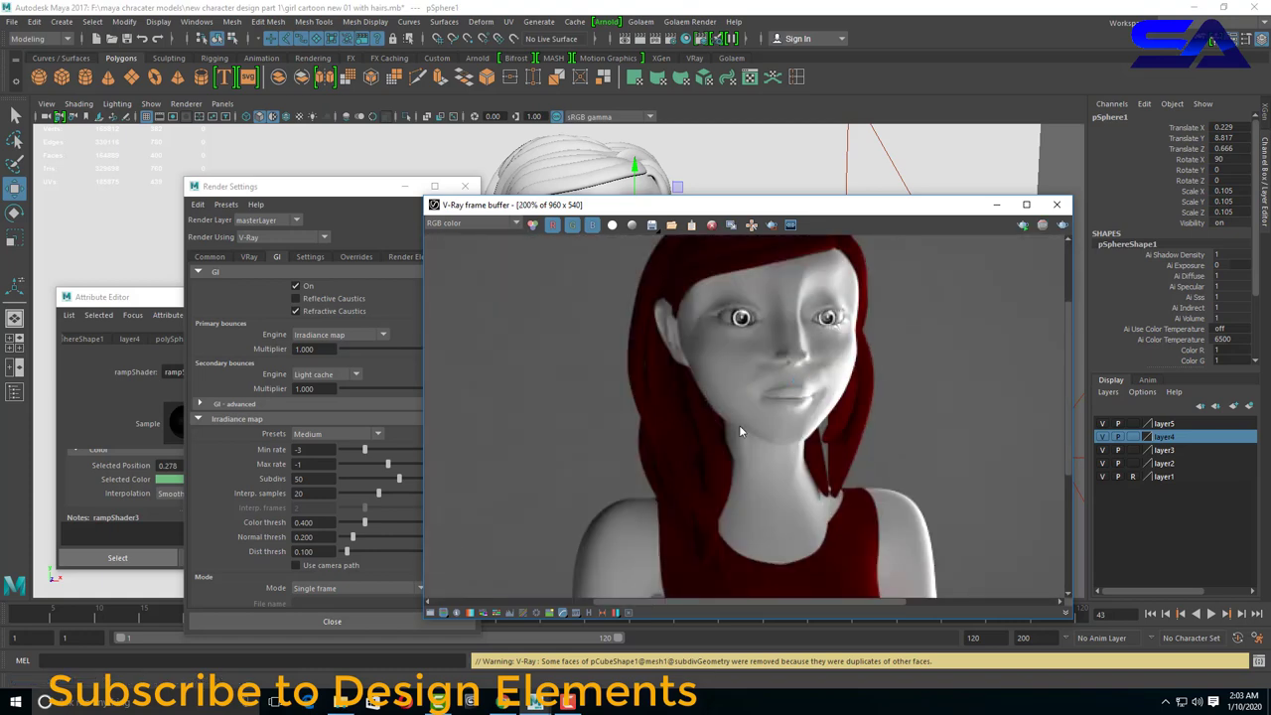
scroll(740, 456, "down", 1)
Close the V-Ray frame buffer, Render Settings and Attribute Editor windows.
left_click(1057, 205)
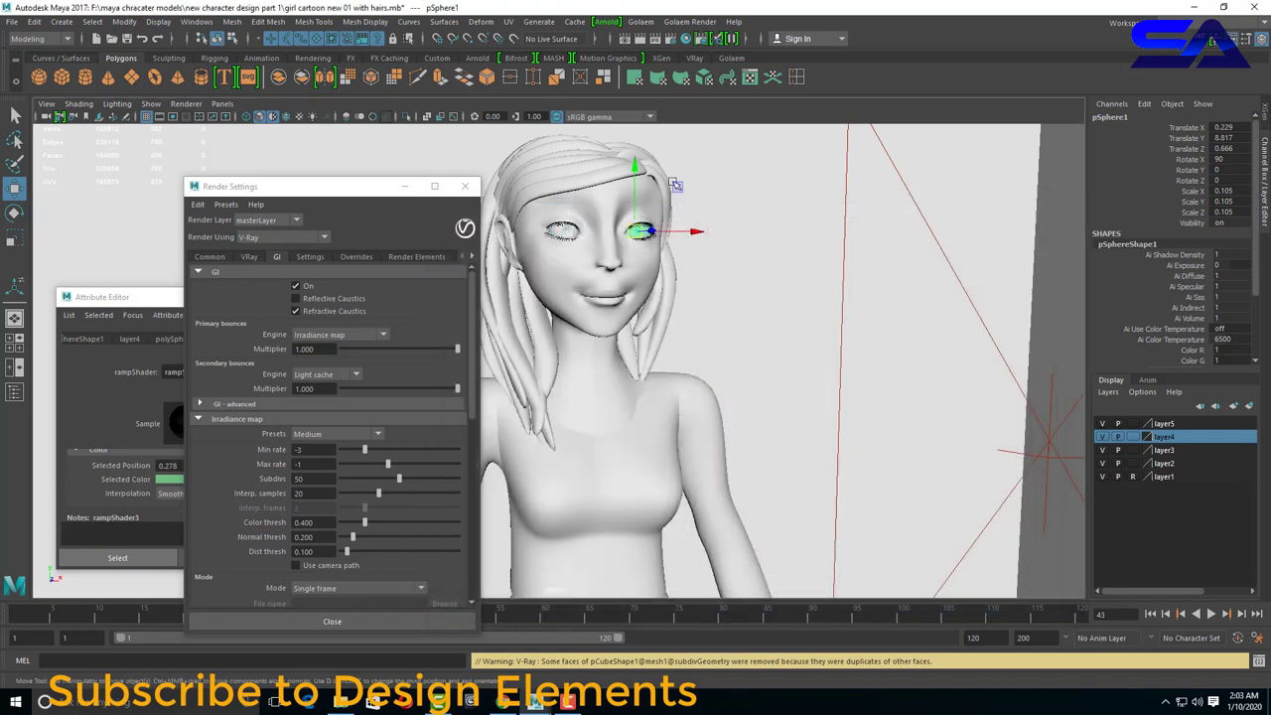
left_click(465, 186)
left_click(411, 296)
scroll(637, 355, "down", 3)
scroll(636, 355, "down", 3)
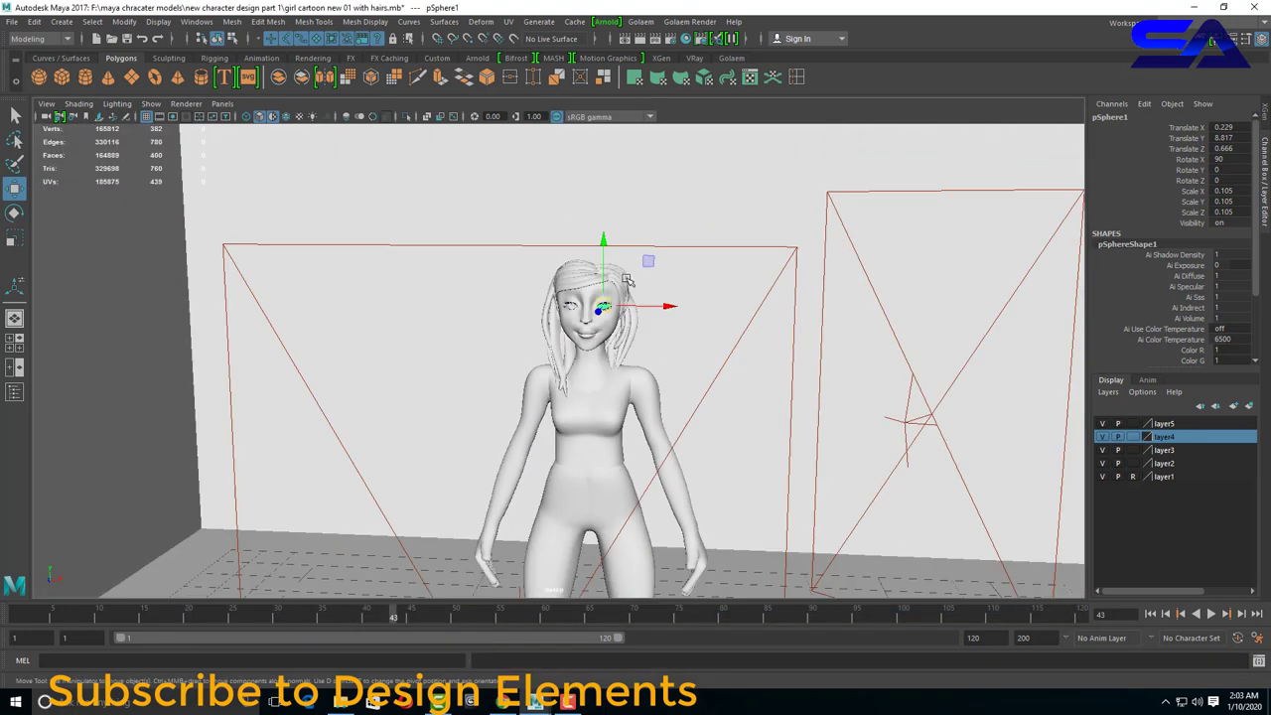
scroll(596, 397, "down", 2)
Reposition VRayLightRect1 to Y 9.063, Z 5.432 at 1.549 by 1.896, then render.
left_click(543, 493)
scroll(550, 508, "up", 1)
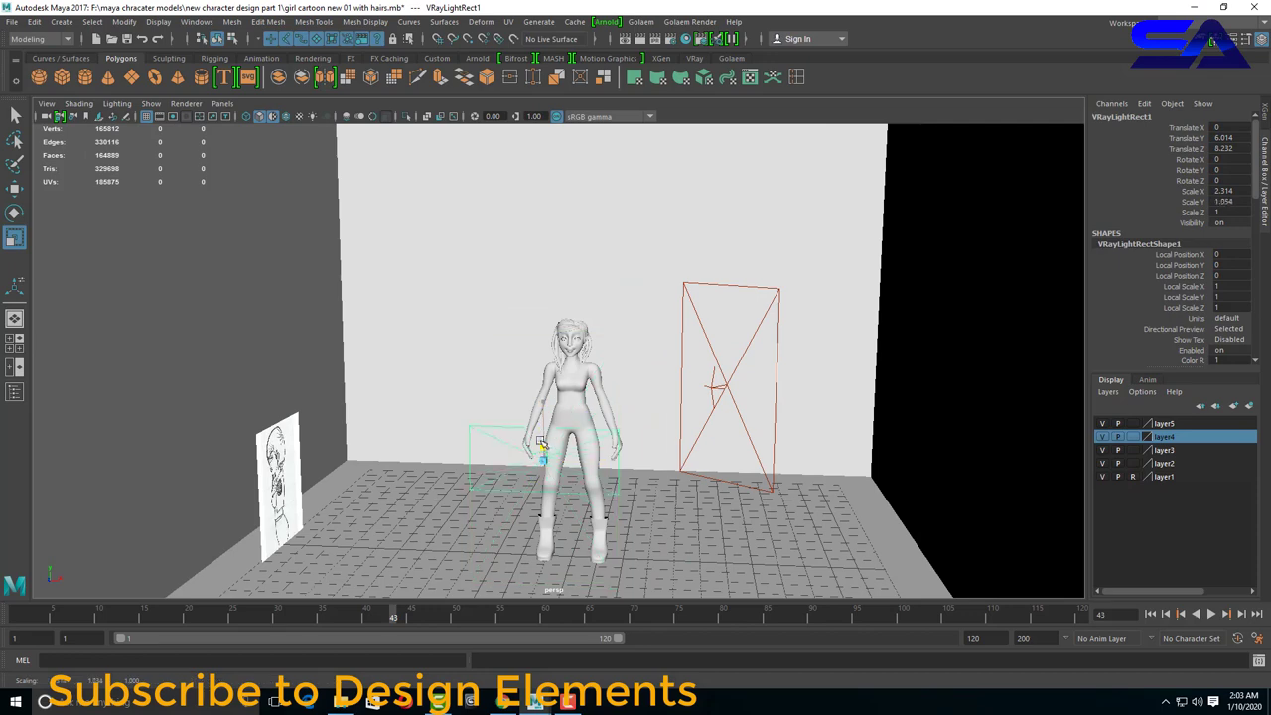
key("w")
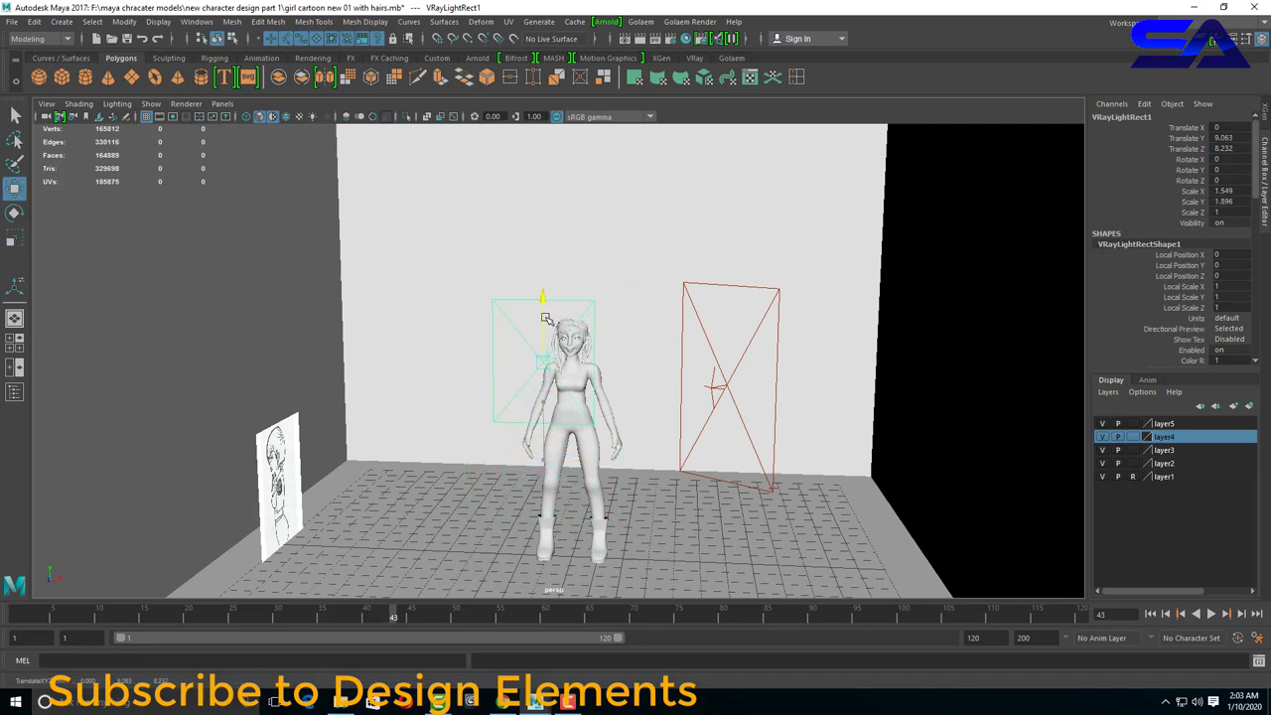
mouse_move(545, 318)
left_mouse_down("alt")
mouse_move(725, 445)
mouse_move(599, 338)
mouse_move(995, 144)
left_mouse_up("alt")
scroll(599, 339, "up", 3)
scroll(599, 338, "up", 3)
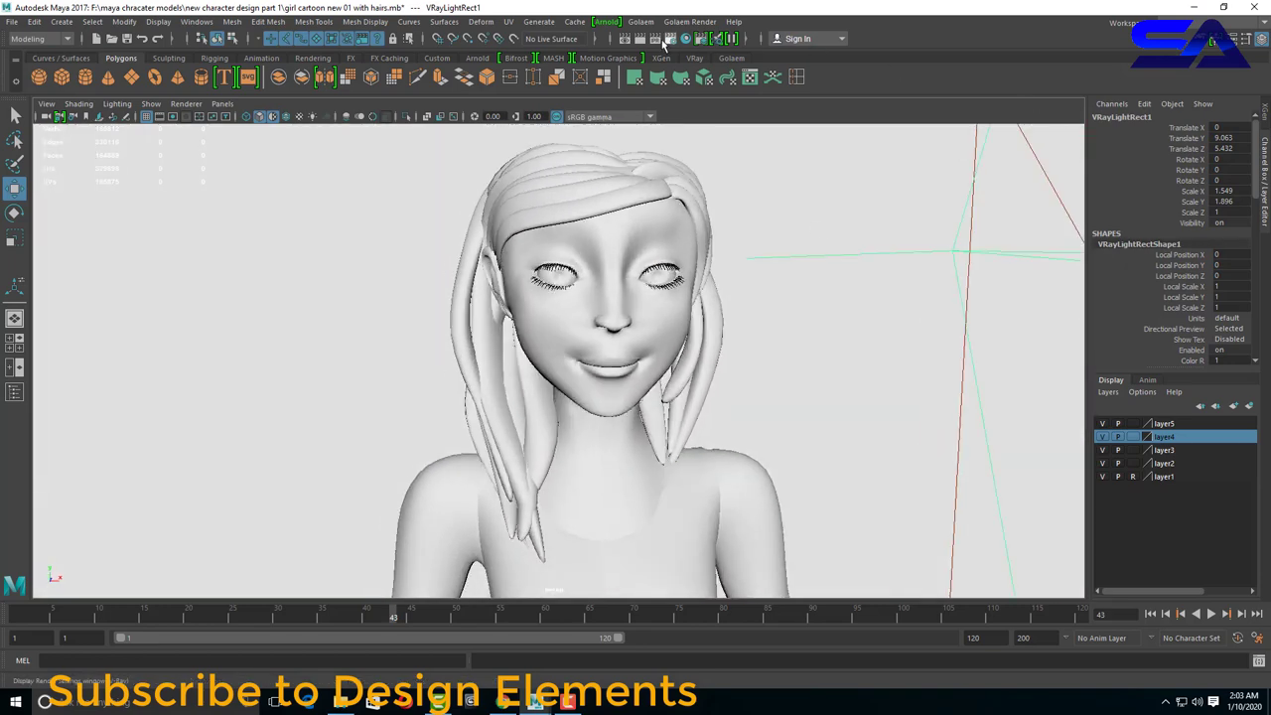
left_click(666, 40)
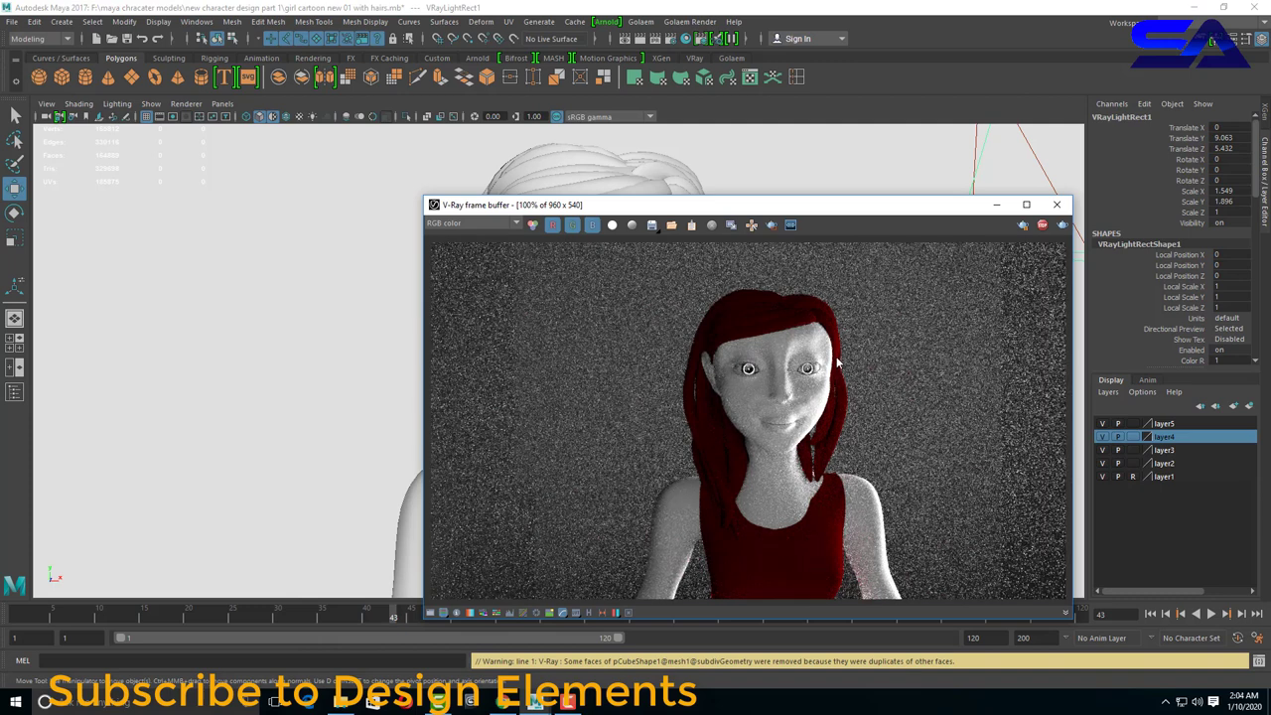
Zoom in and out of the new V-Ray render to inspect the eyes.
scroll(752, 396, "up", 1)
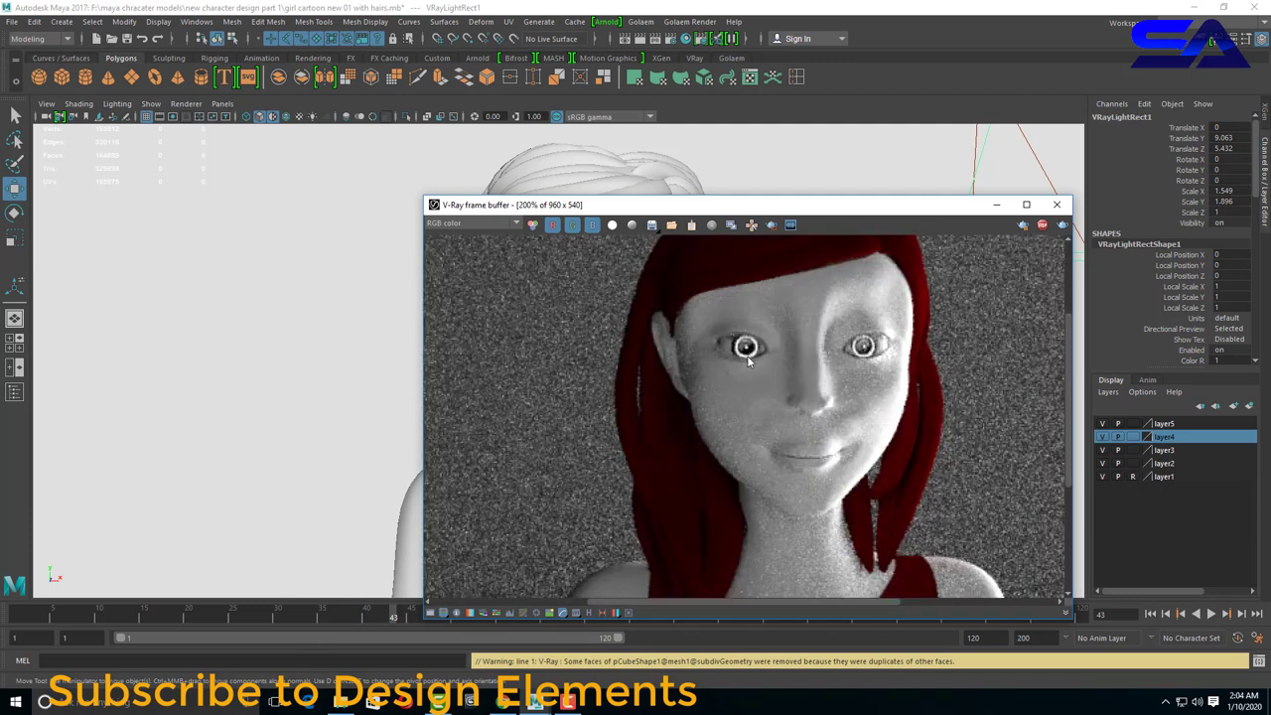
scroll(745, 357, "up", 1)
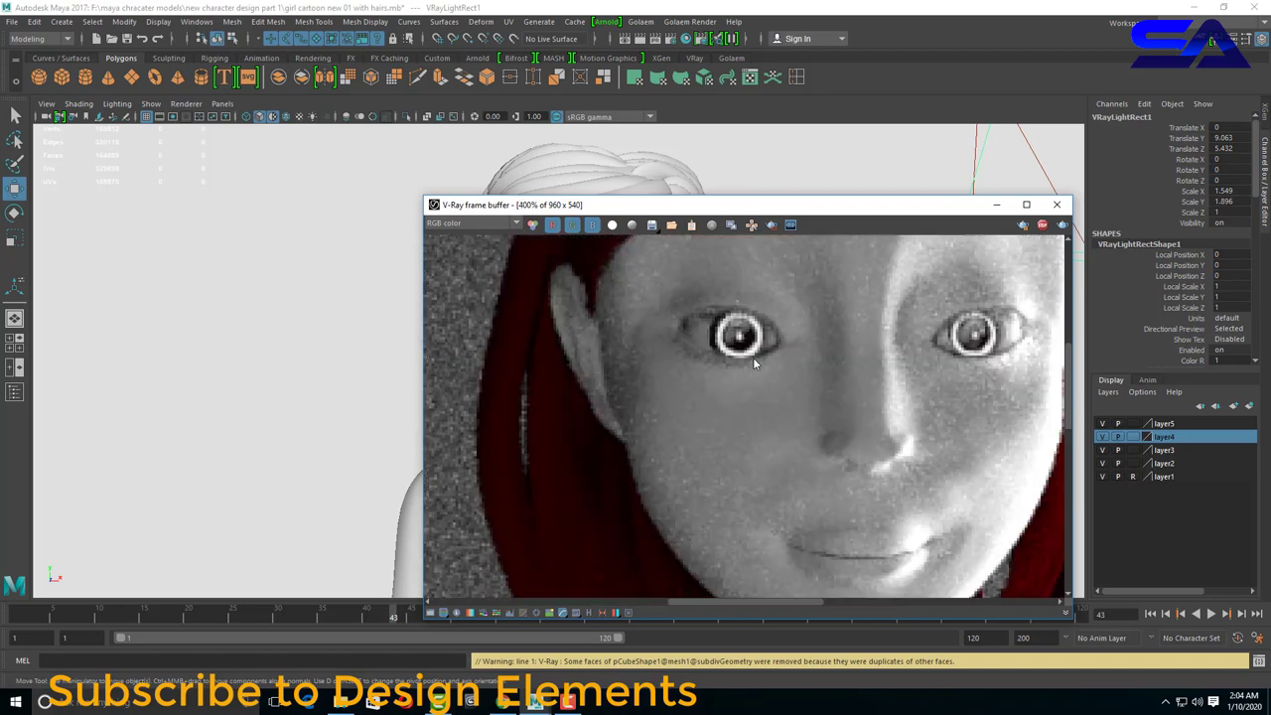
scroll(739, 359, "down", 1)
scroll(737, 358, "up", 1)
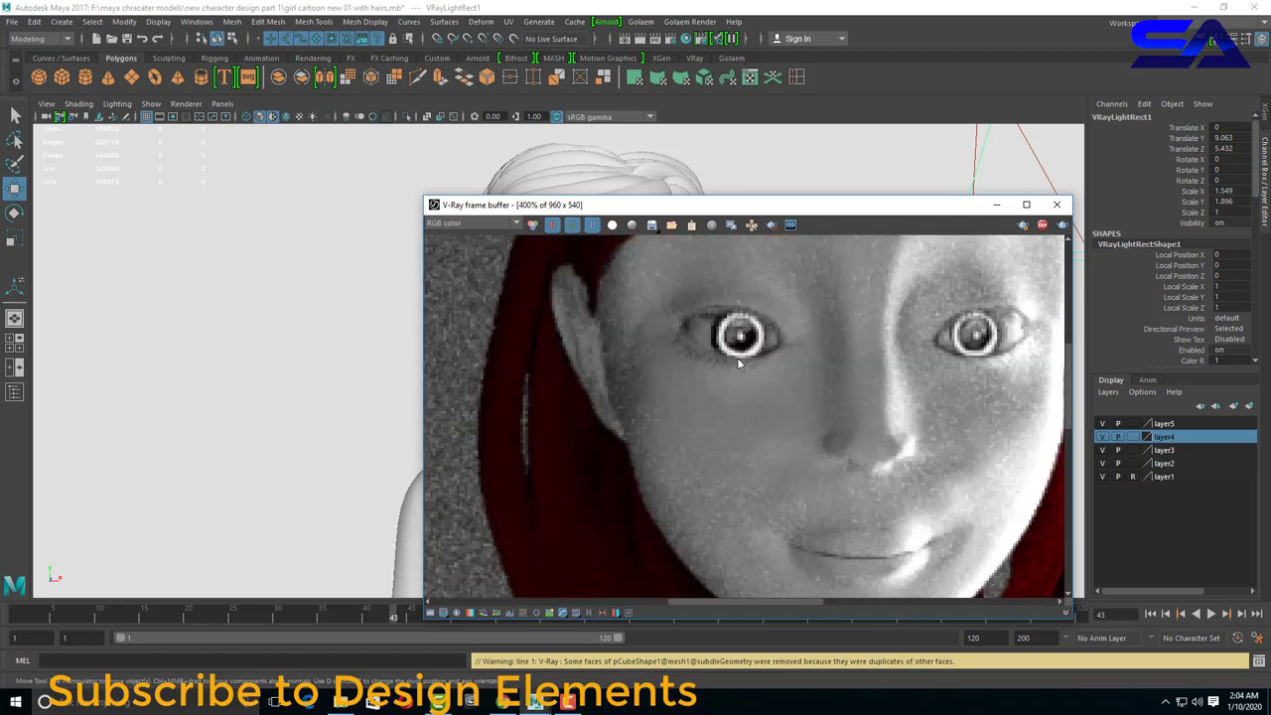
scroll(737, 358, "down", 3)
scroll(839, 377, "up", 3)
scroll(830, 367, "down", 4)
scroll(778, 366, "up", 2)
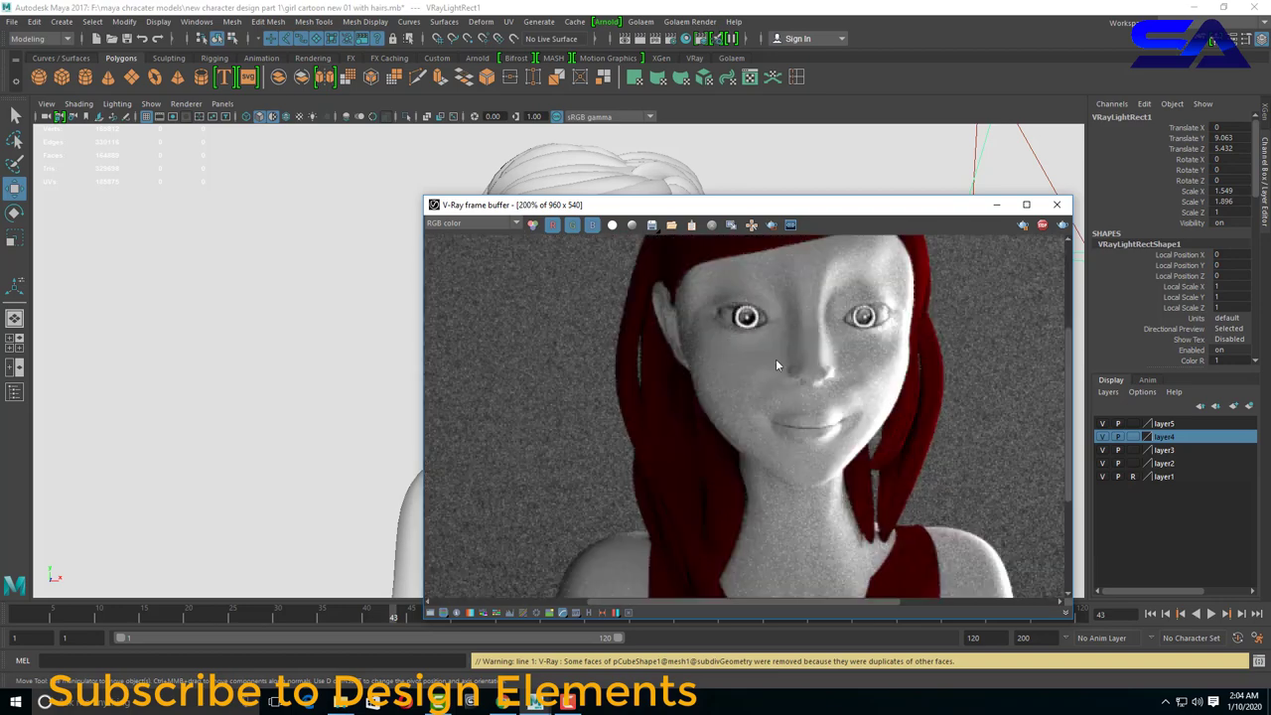
Move the render window down, select the eye sphere and open its material attributes.
left_click_drag(658, 206, 597, 313)
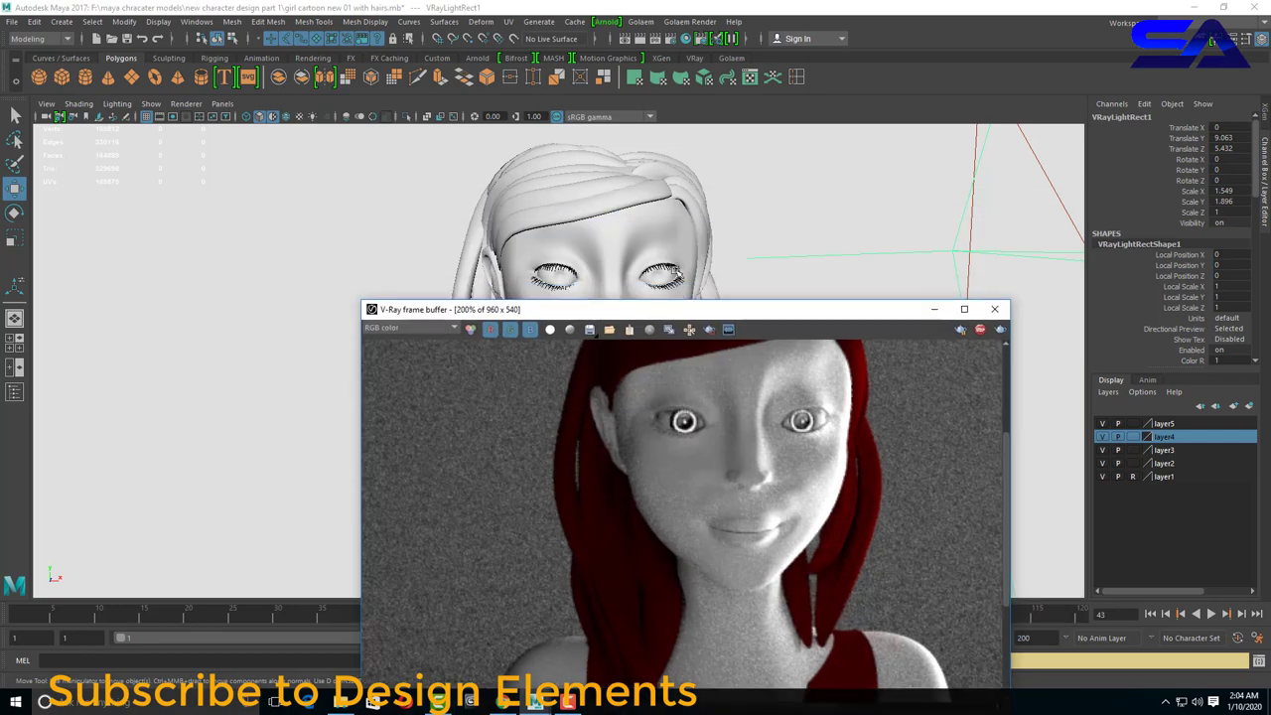
left_click(663, 276)
key("ctrl+a")
Try Spline and None interpolation on the eye ramp, then set it back to Linear.
left_click(303, 492)
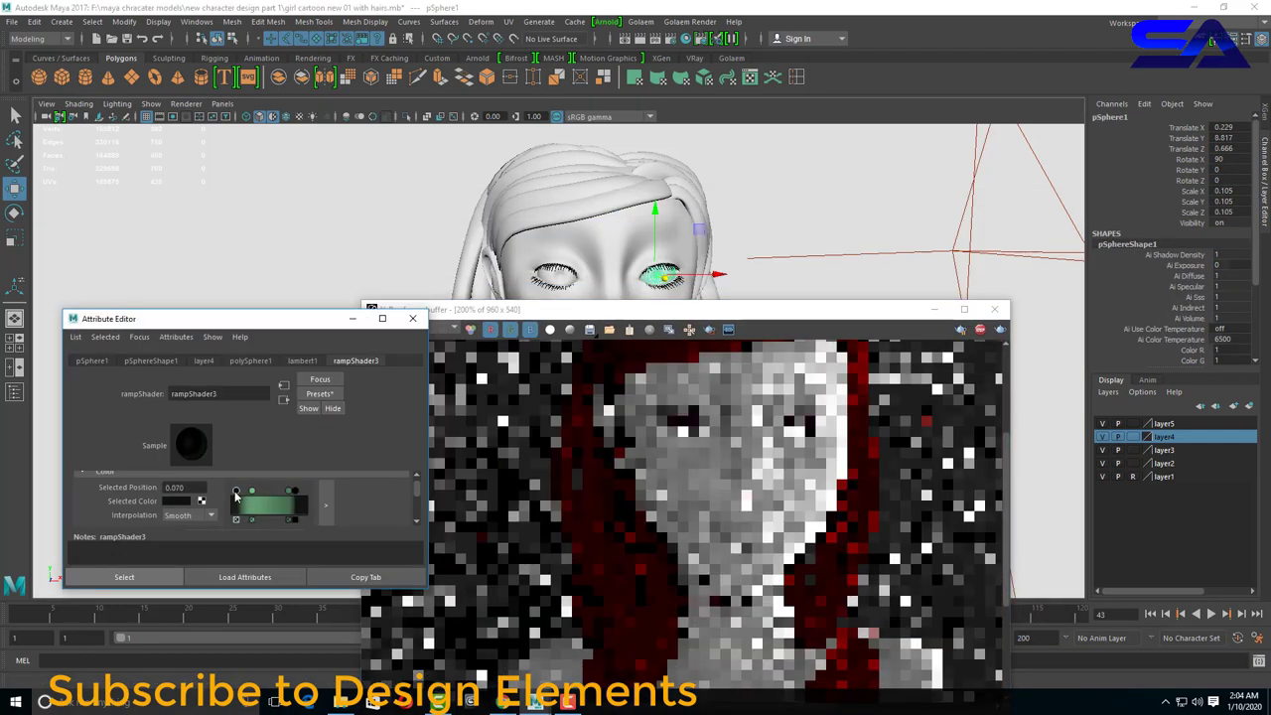
left_click(189, 516)
left_click(183, 565)
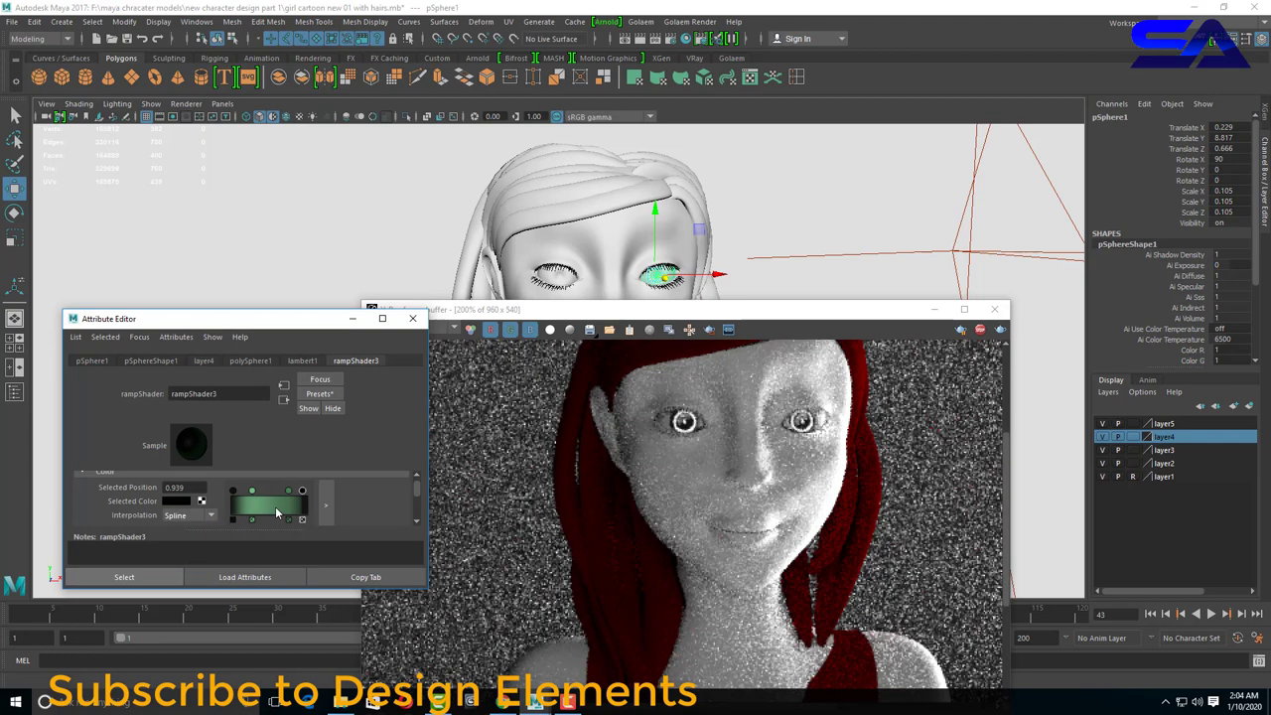
left_click(212, 518)
left_click(209, 523)
left_click(212, 517)
left_click(186, 539)
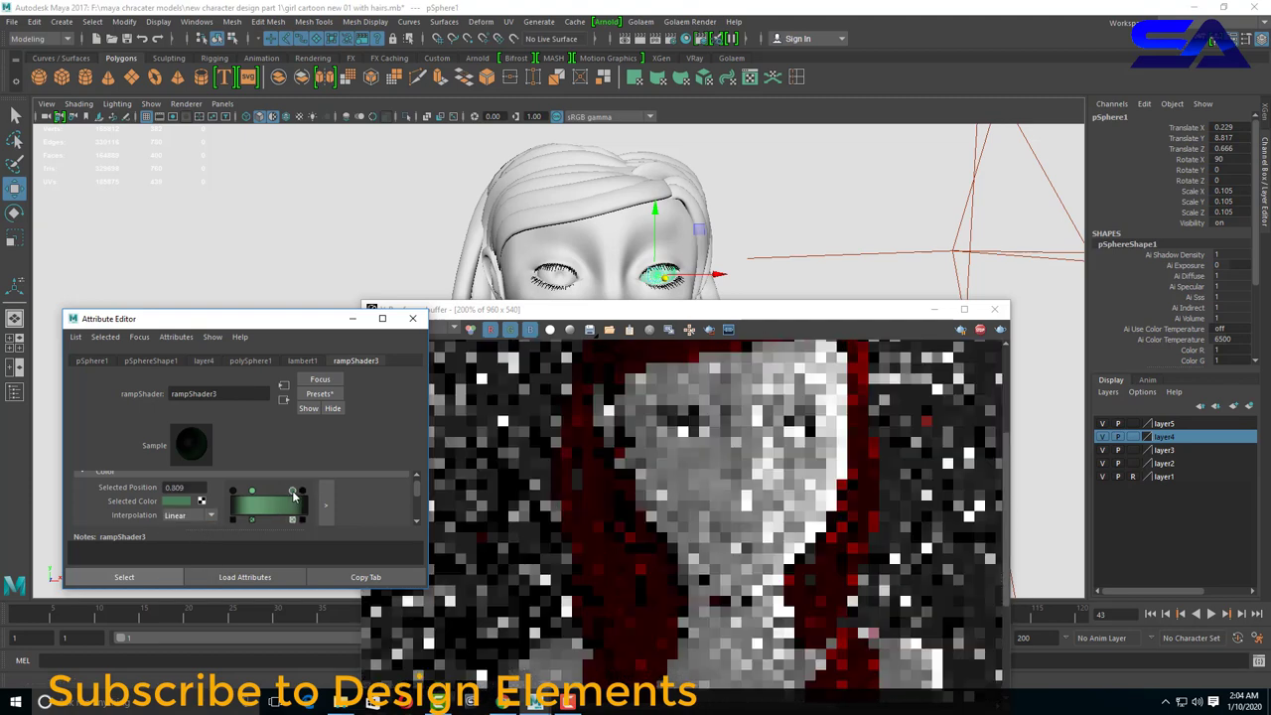
Set the ramp's end entry to pure blue and another point to a muted green.
left_click(177, 501)
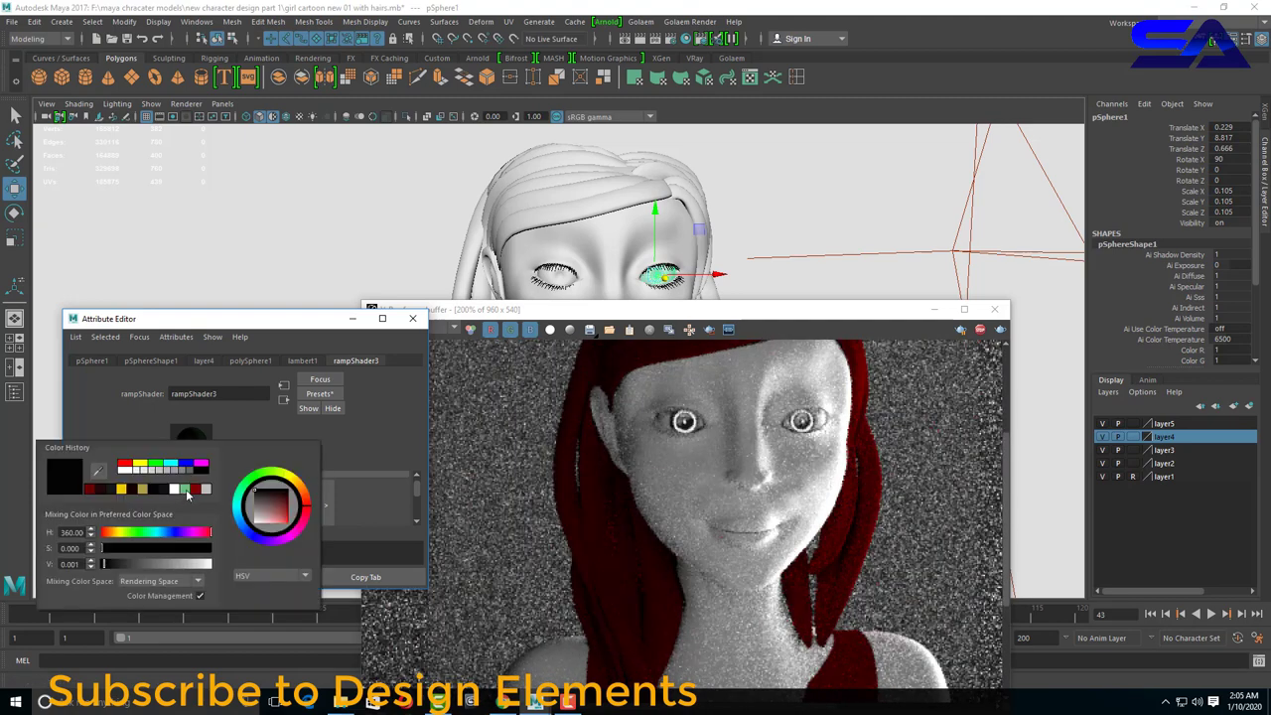
left_click(187, 462)
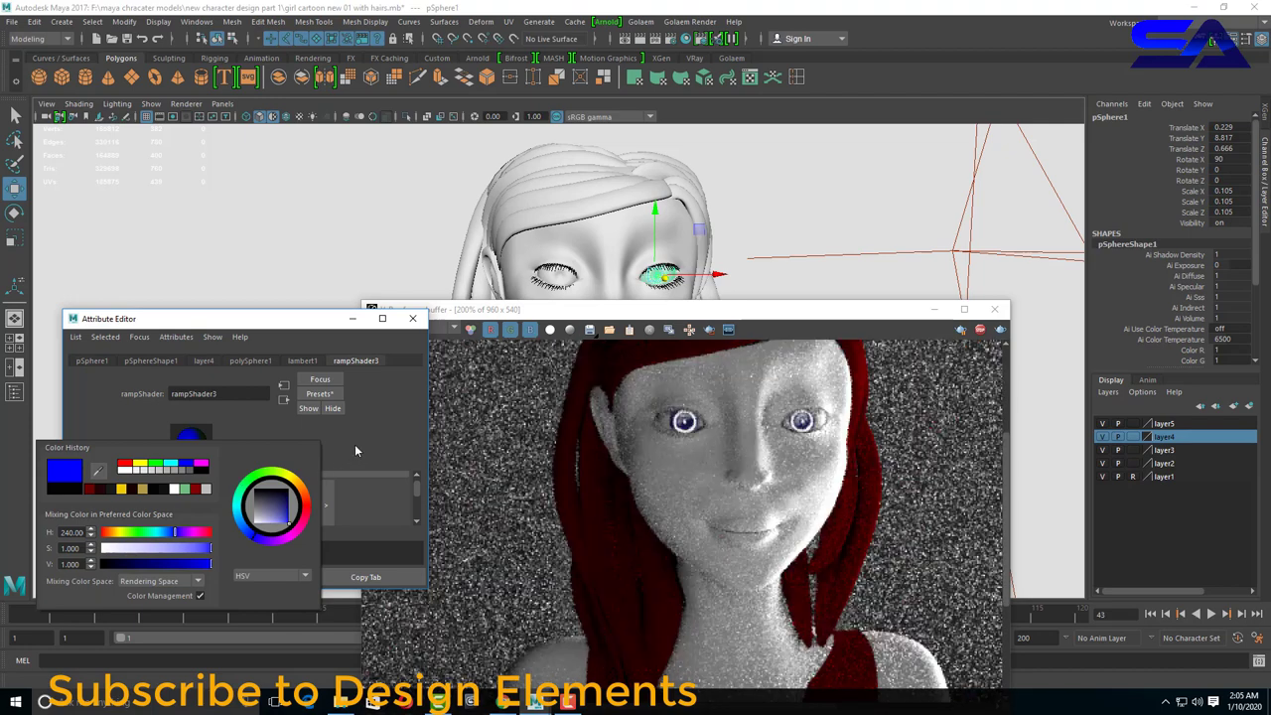
left_click_drag(208, 538, 140, 532)
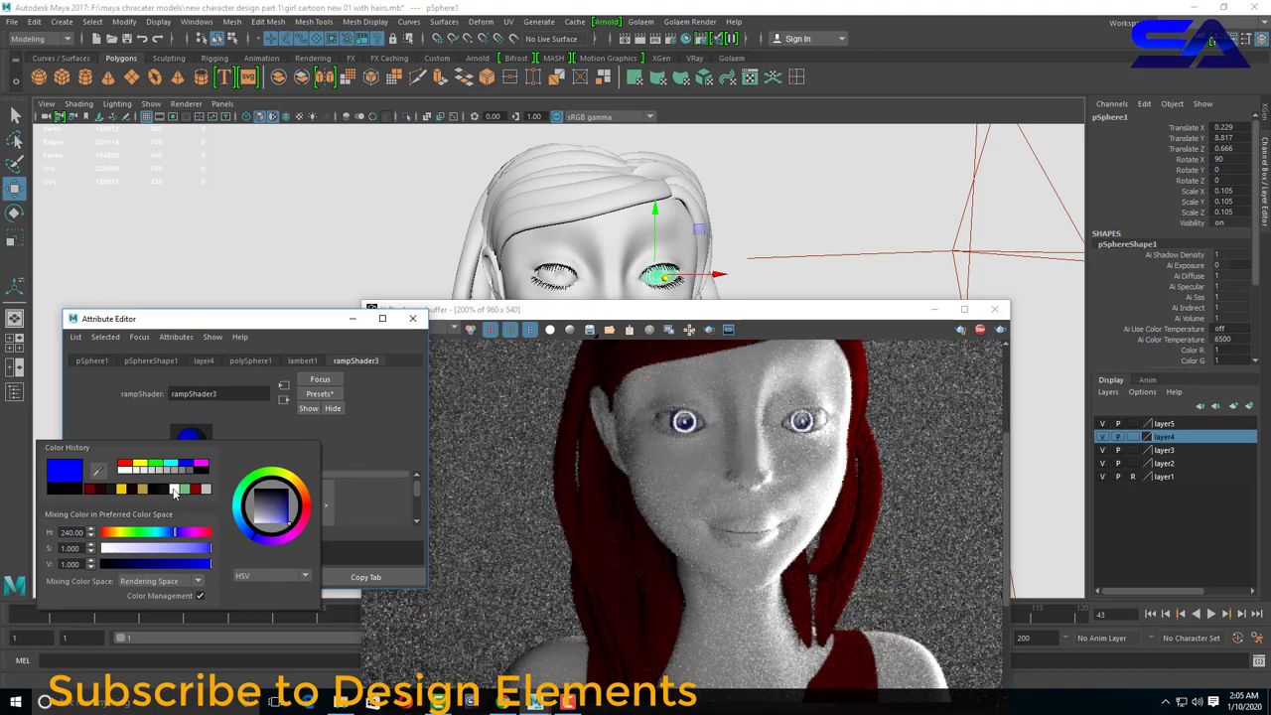
left_click(277, 516)
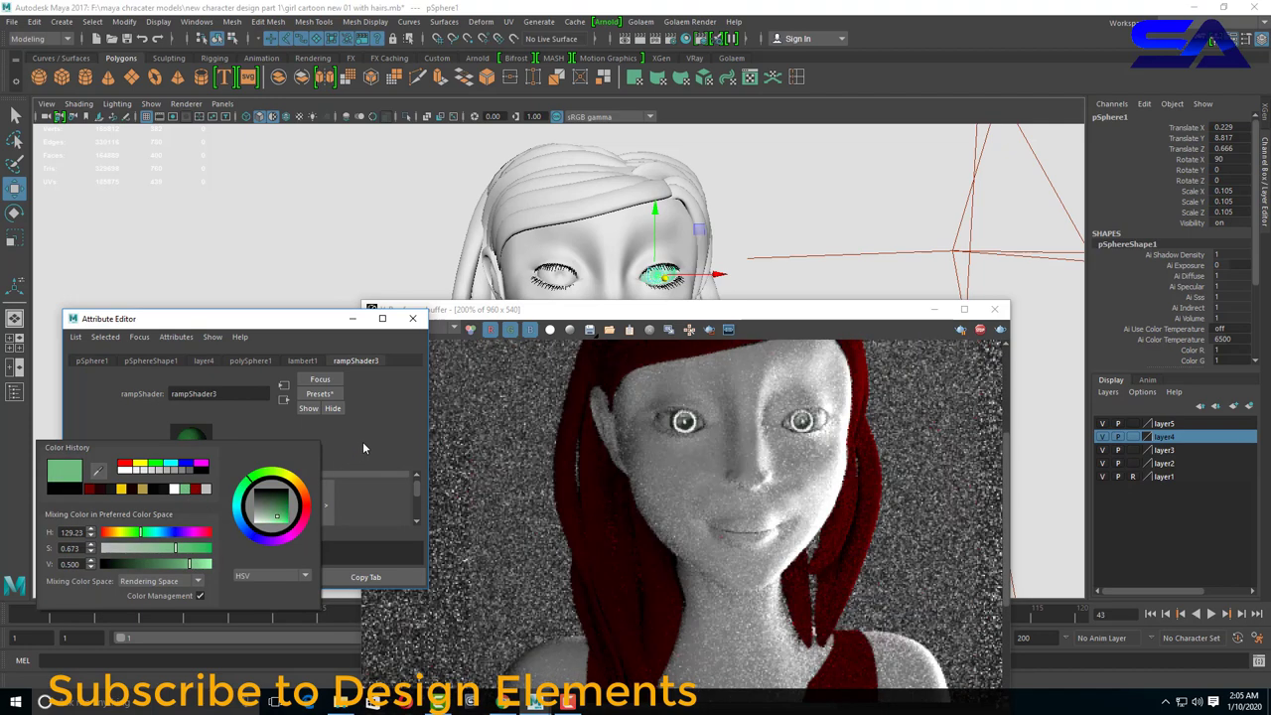
left_click(232, 493)
left_click(171, 501)
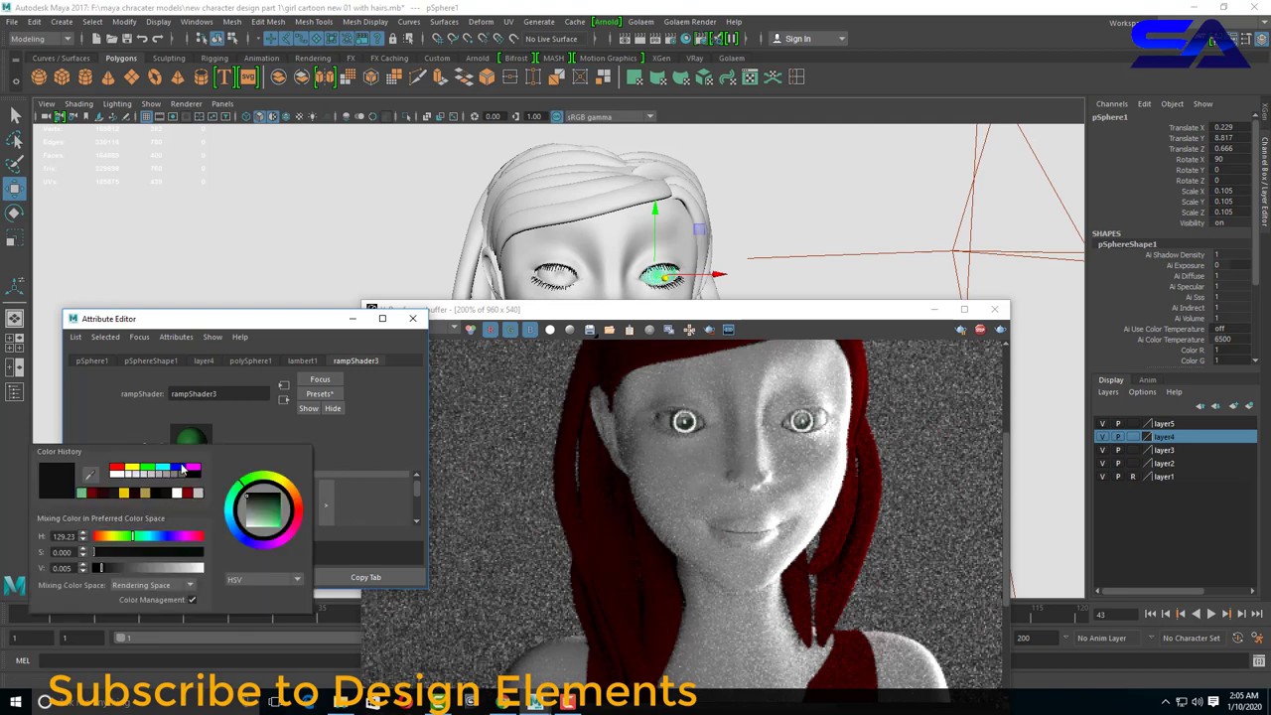
left_click(348, 462)
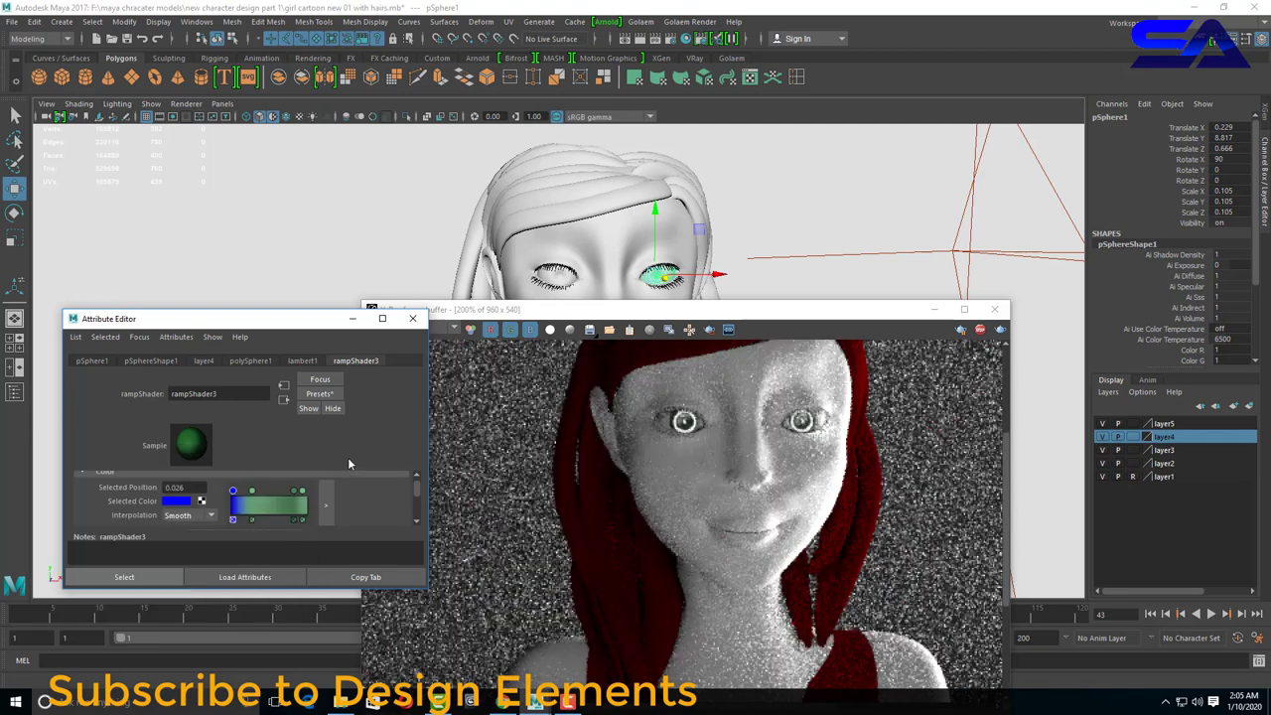
Make the ramp's right end point blue and select the green middle point.
left_click(301, 491)
left_click(177, 500)
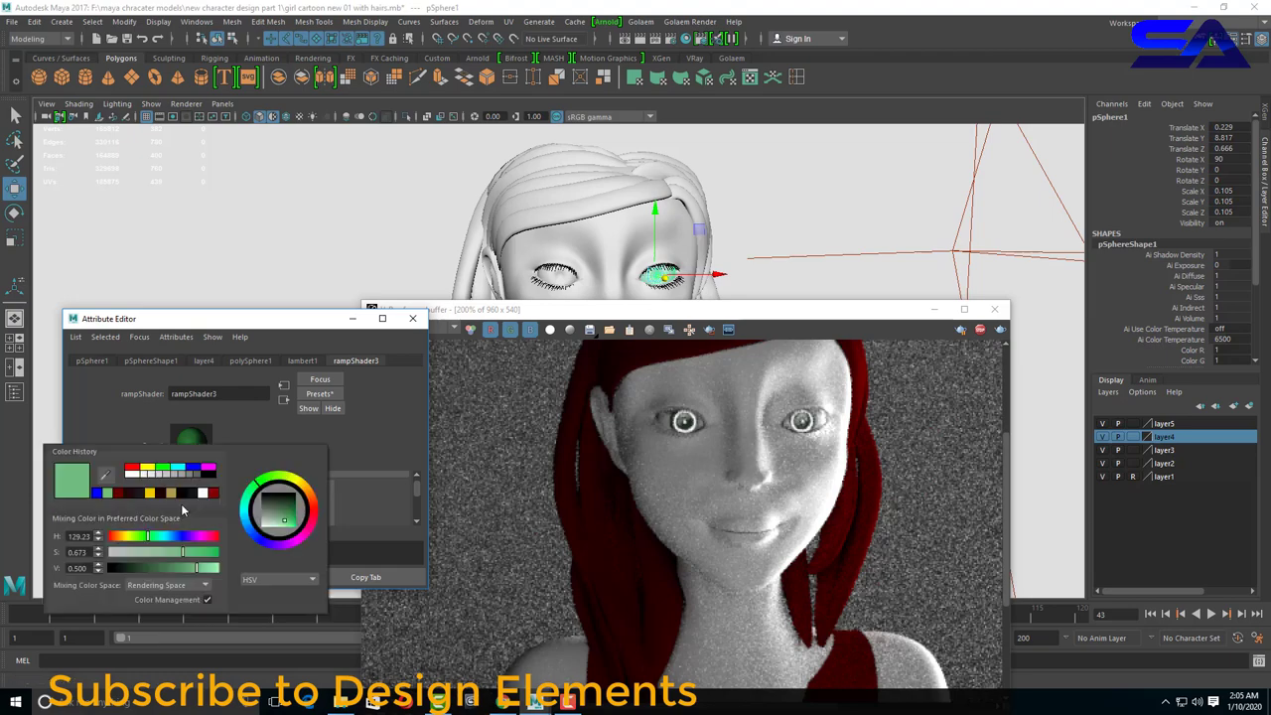
left_click(109, 392)
left_click(365, 455)
left_click(256, 491)
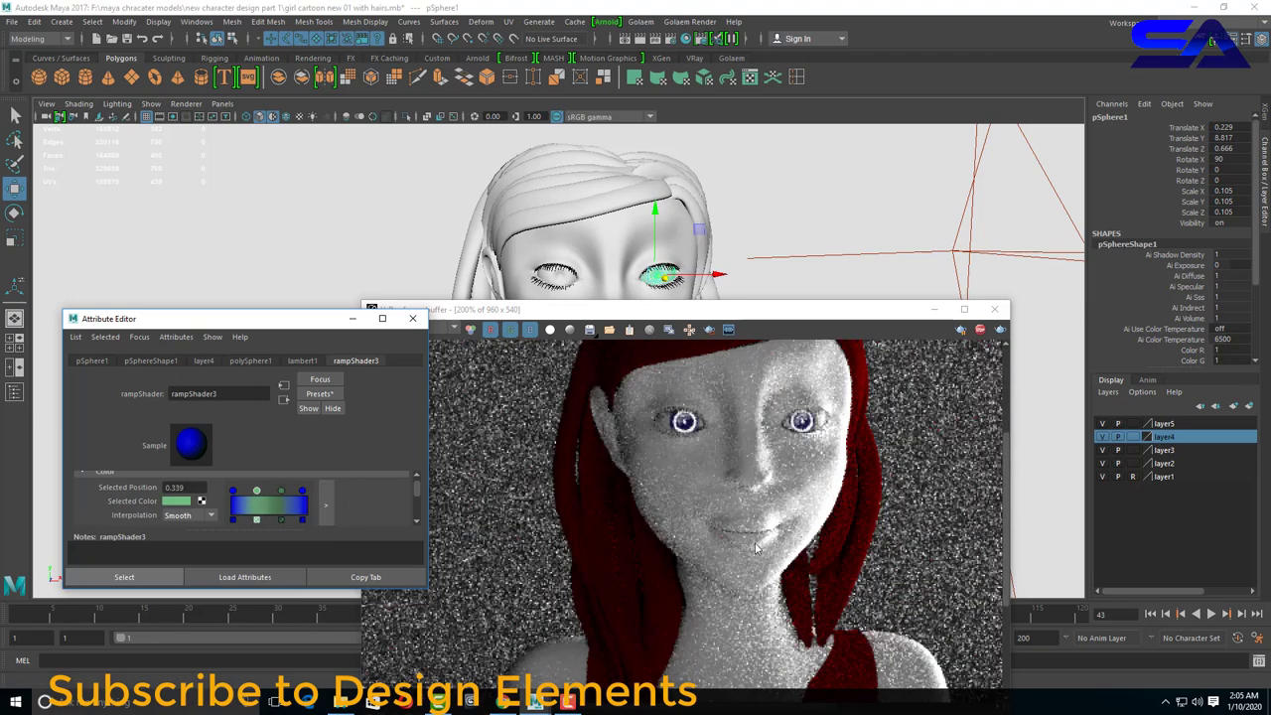
scroll(765, 519, "down", 2)
scroll(740, 519, "up", 2)
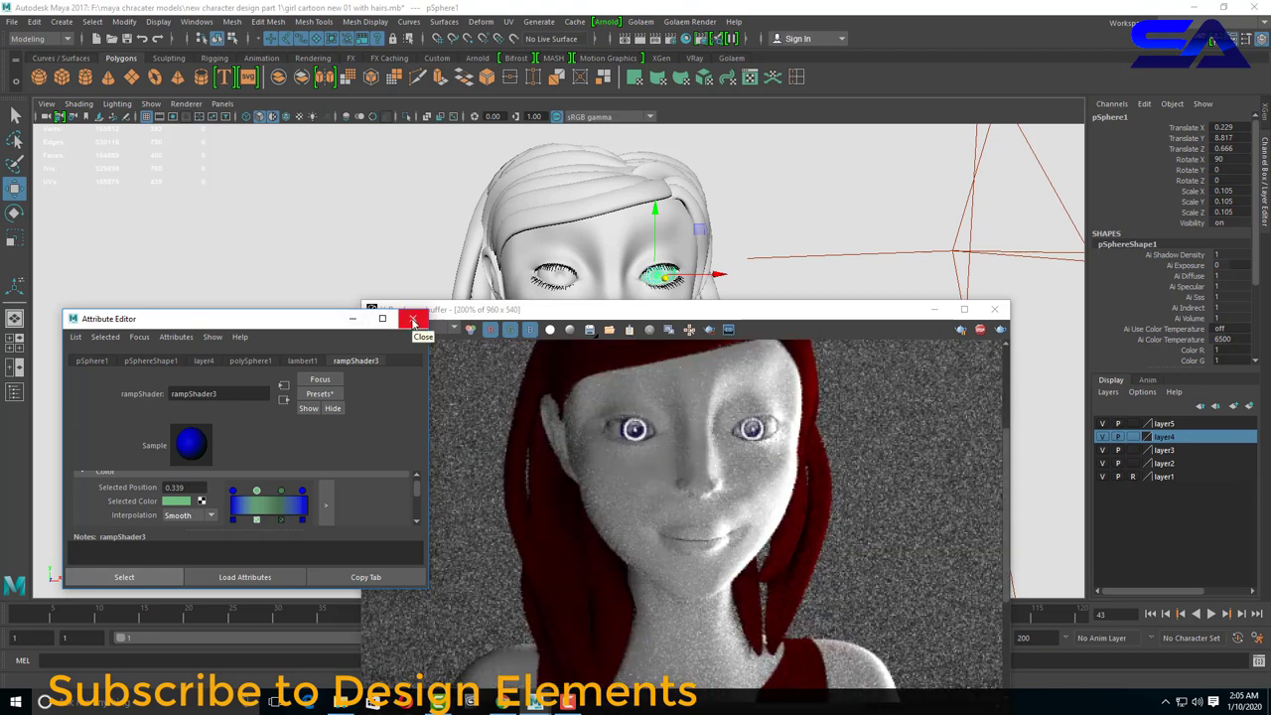
Select the eye parts pCylinder91 and pCylinder90 and darken rampShader1's colour to black.
left_click(554, 279)
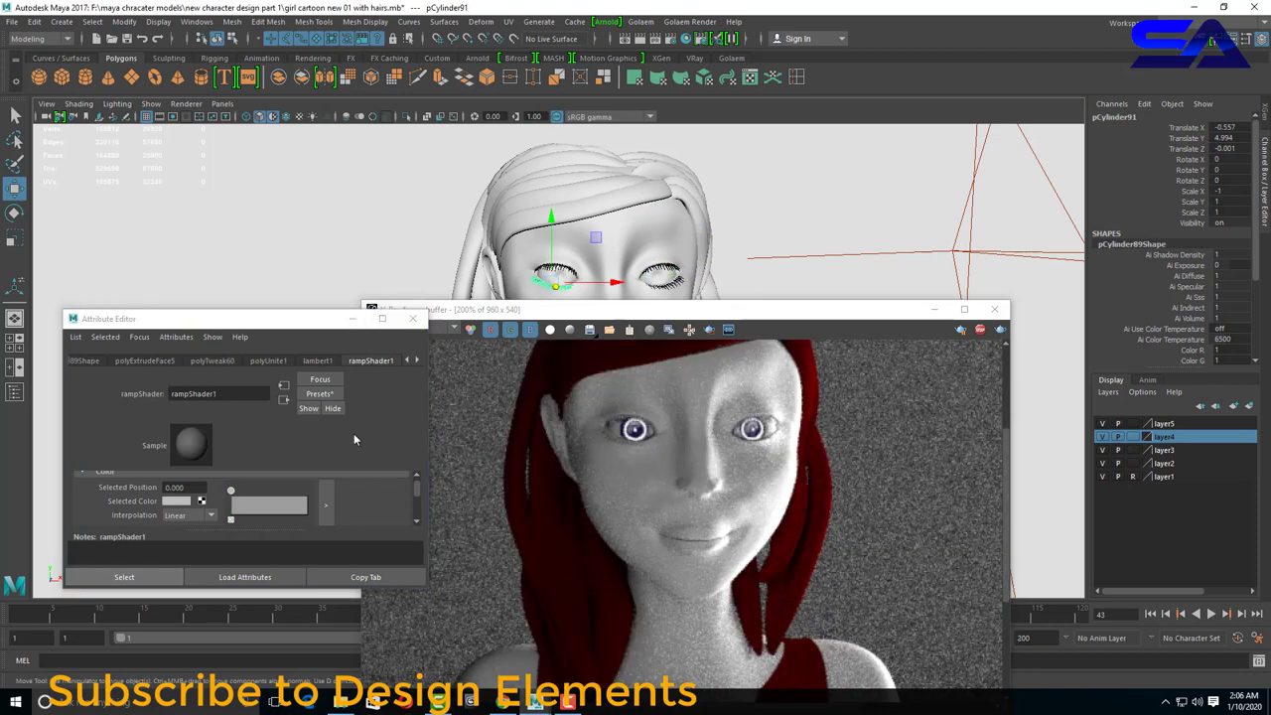
scroll(221, 516, "up", 2)
left_click(417, 362)
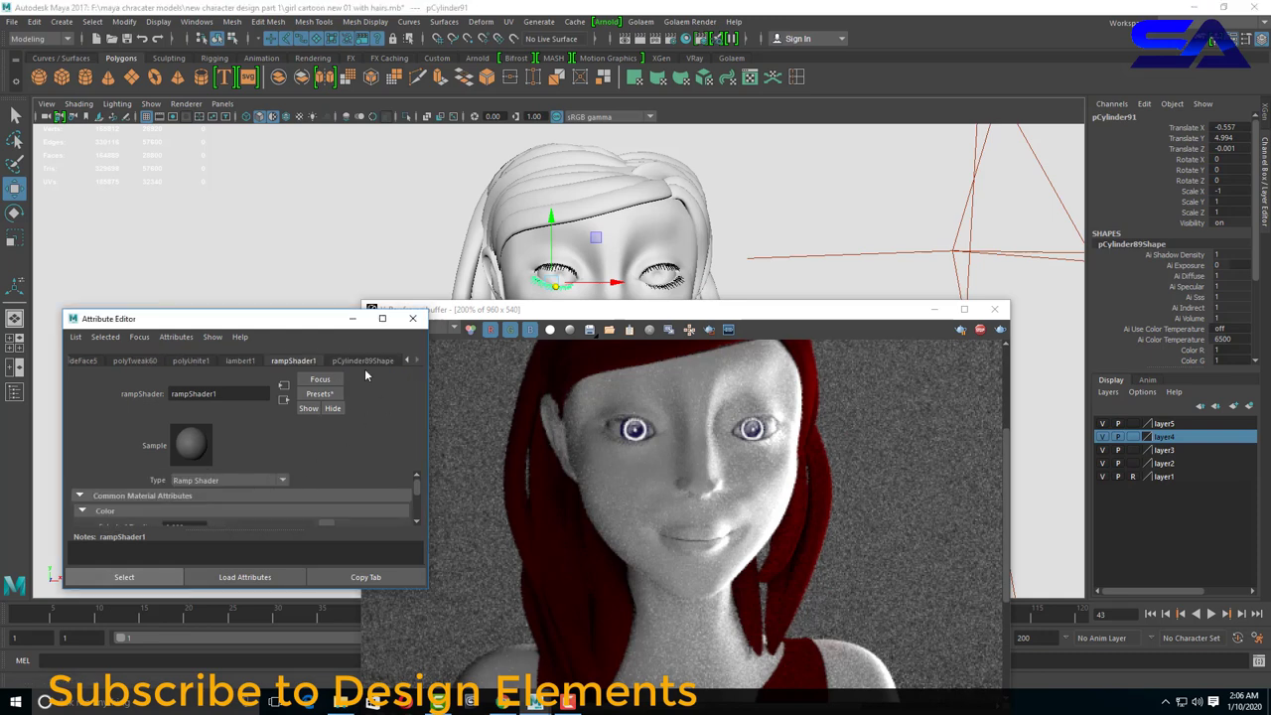
left_click(659, 266)
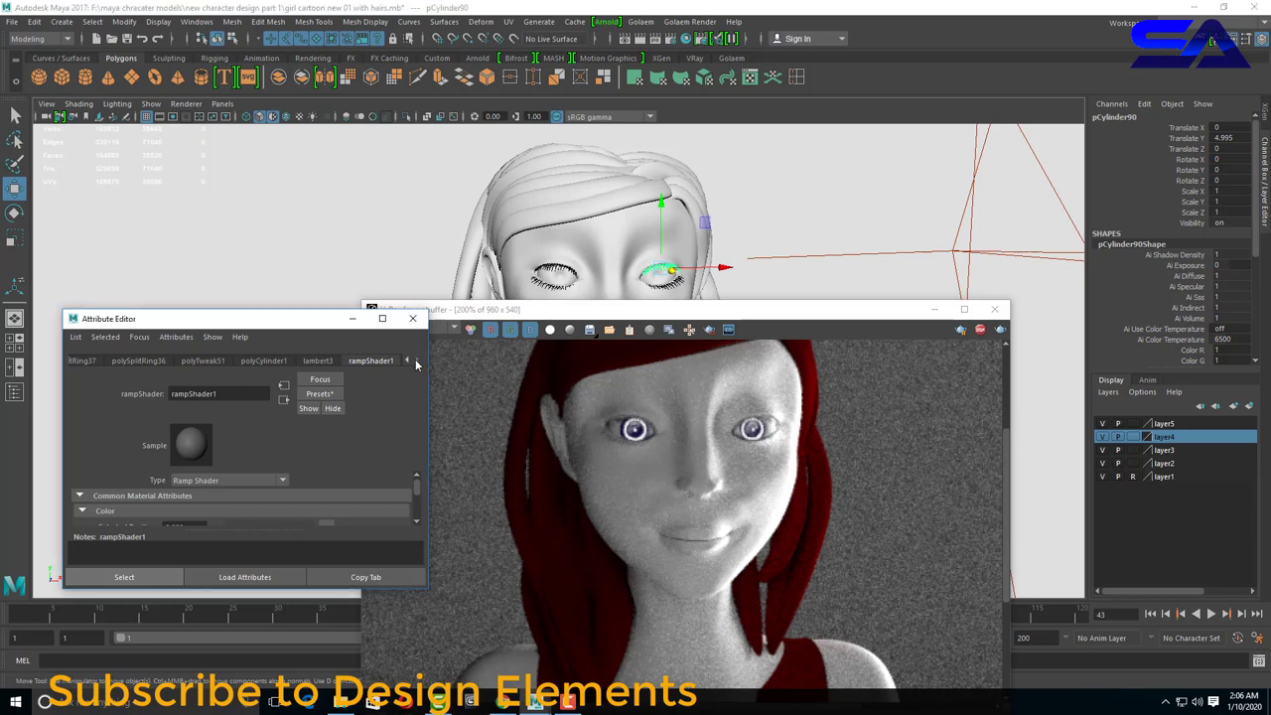
scroll(244, 484, "down", 2)
scroll(239, 483, "down", 2)
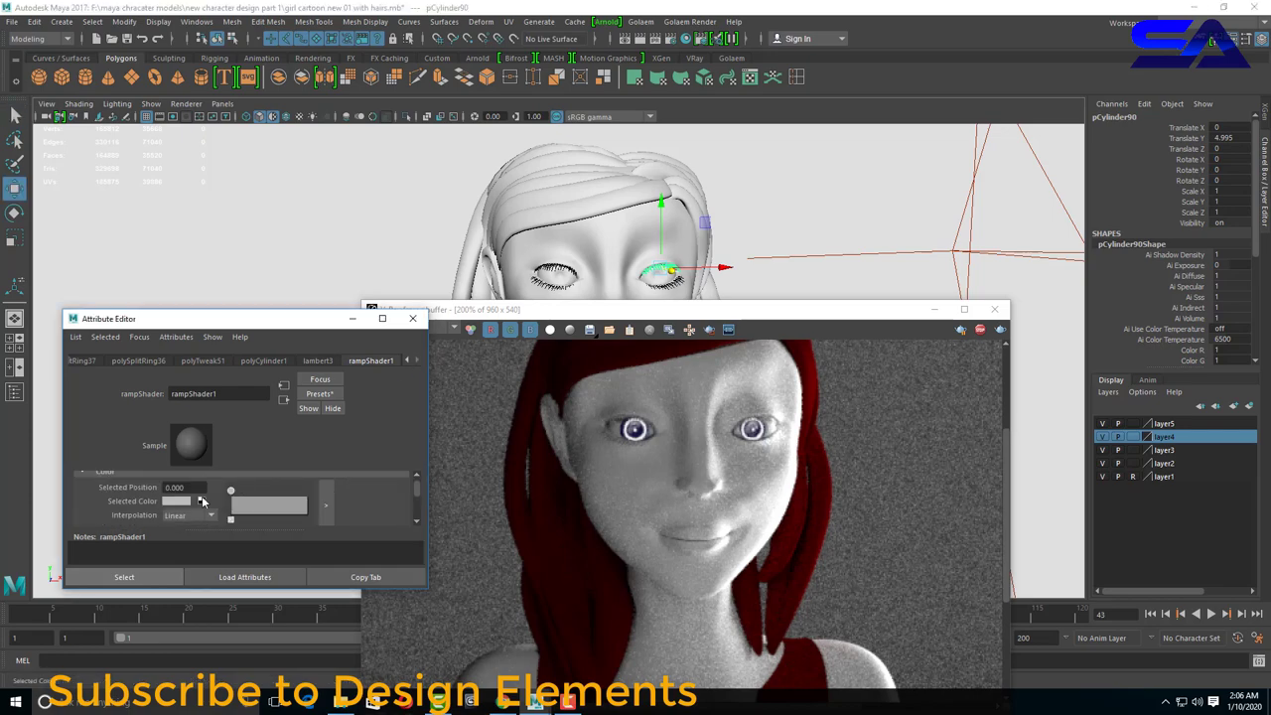
left_click(169, 505)
left_click_drag(182, 563, 96, 563)
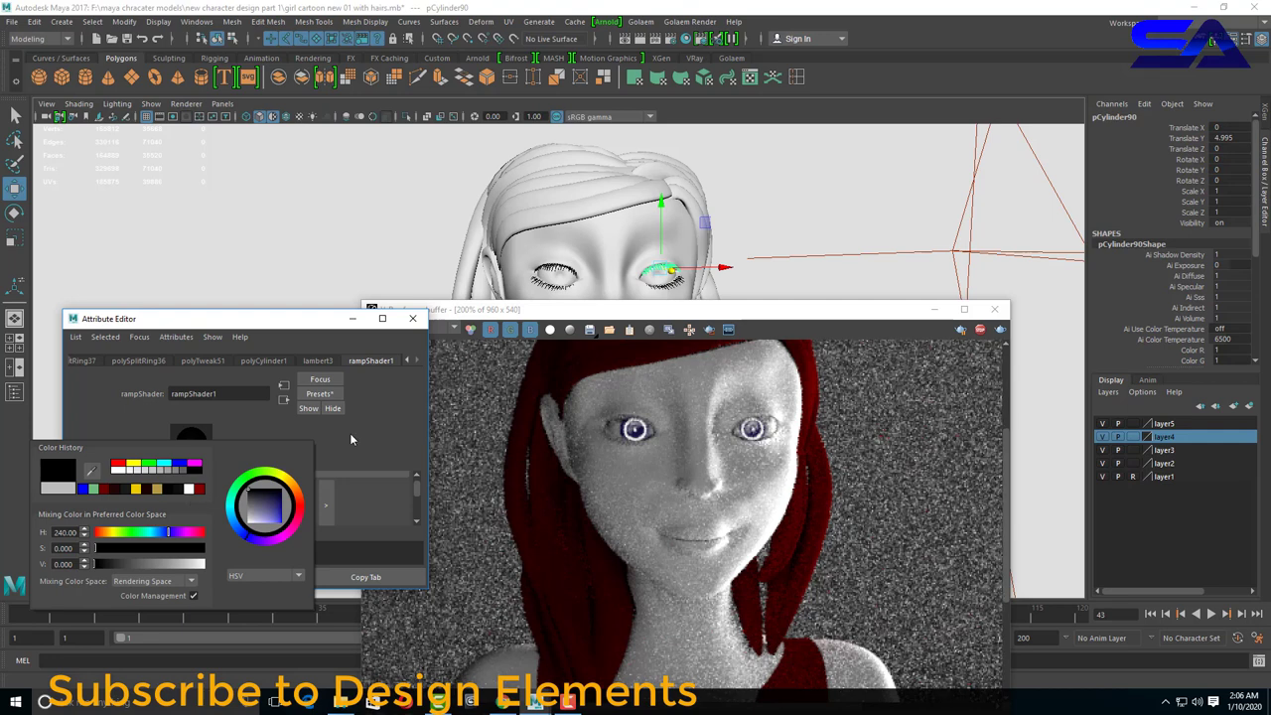
Give pCylinder90 a new black Lambert material, lambert6, replacing a brief rampShader3 assignment.
right_click_drag(668, 269, 672, 637)
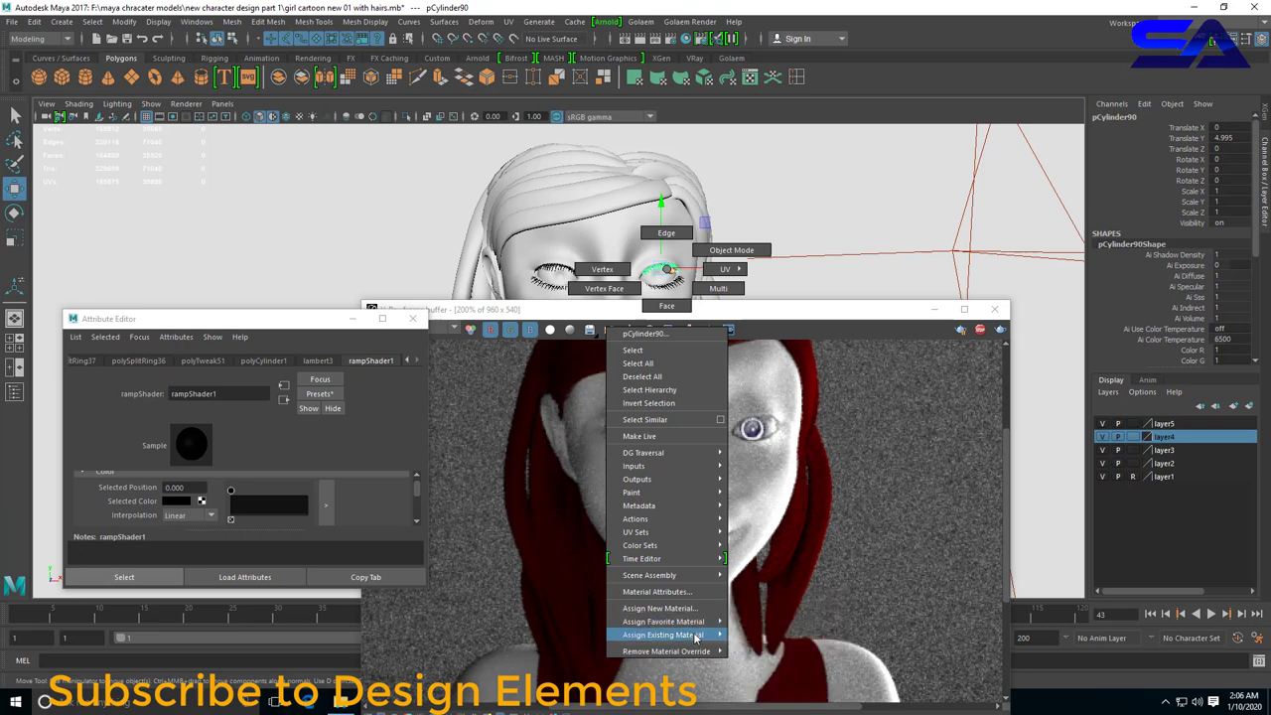
mouse_move(662, 635)
left_click(768, 687)
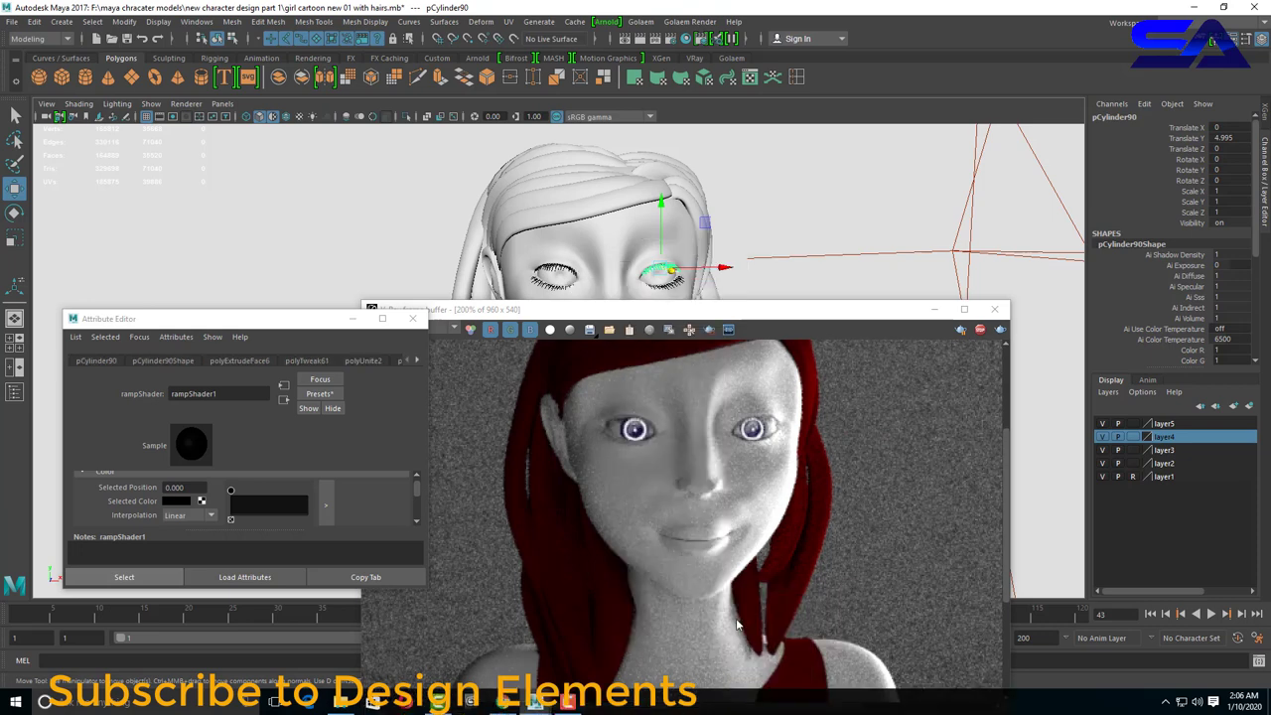
right_click_drag(650, 269, 686, 586)
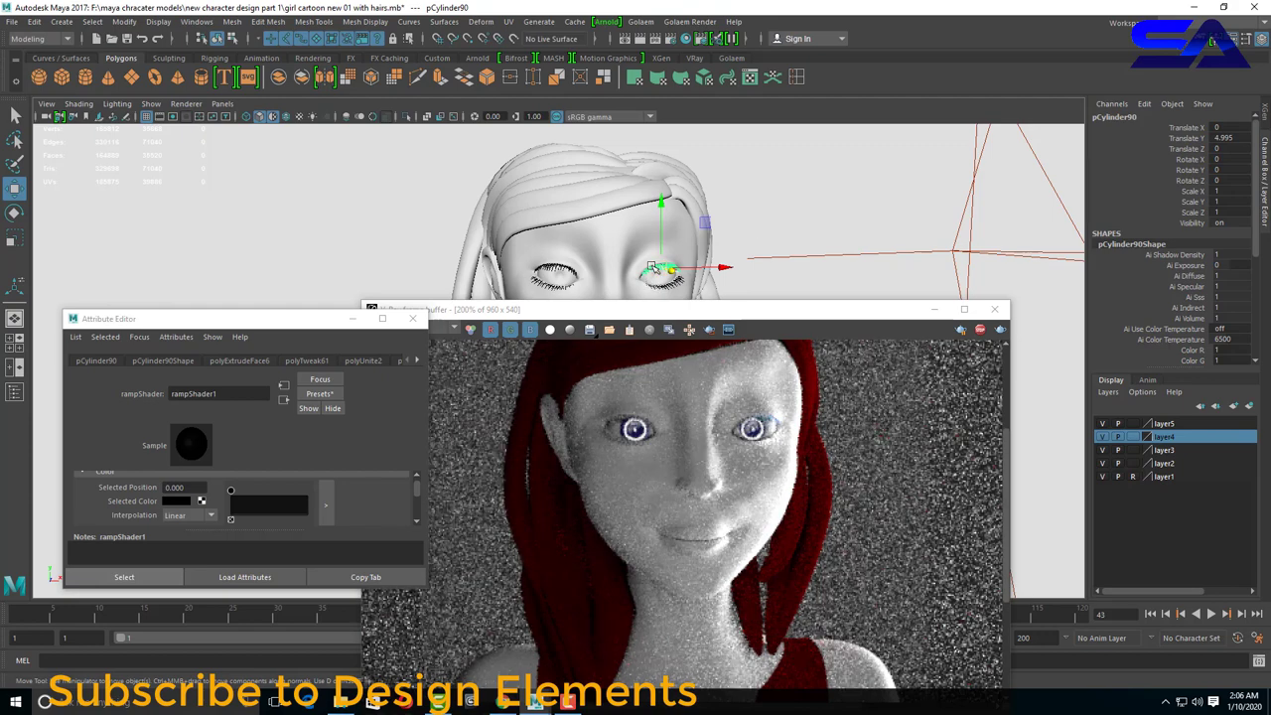
left_click(673, 612)
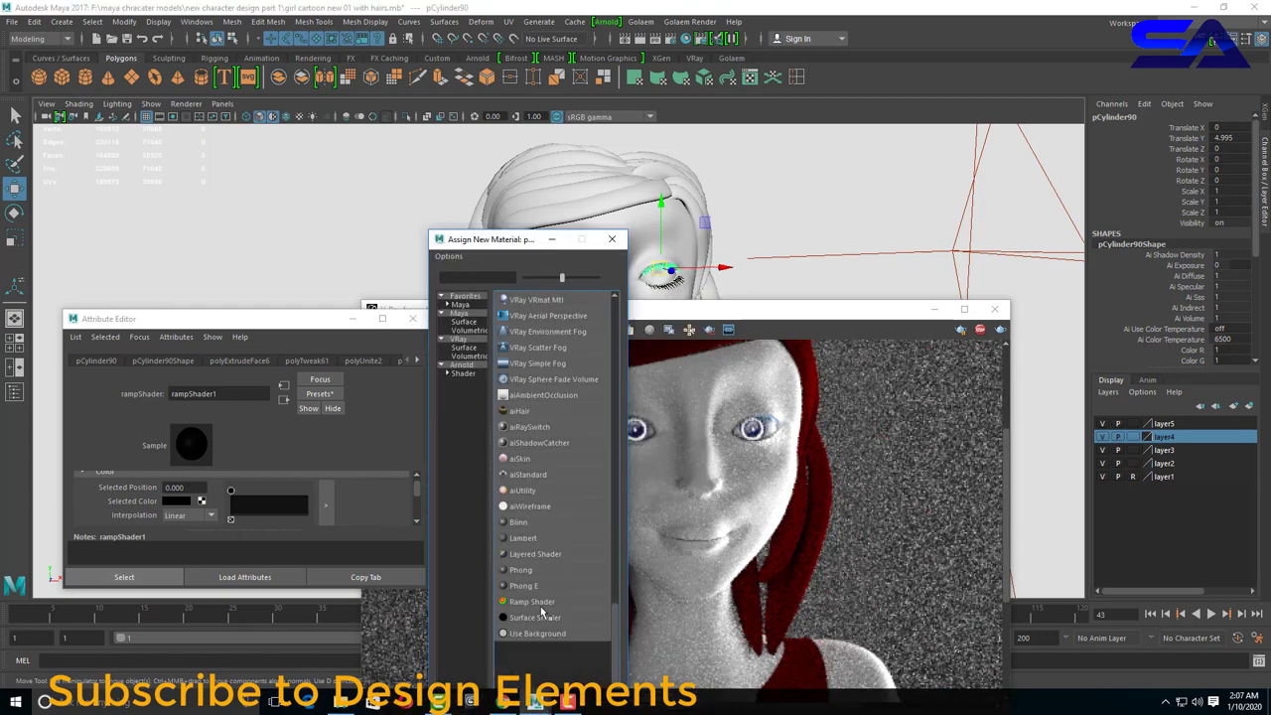
left_click(528, 537)
left_click(194, 509)
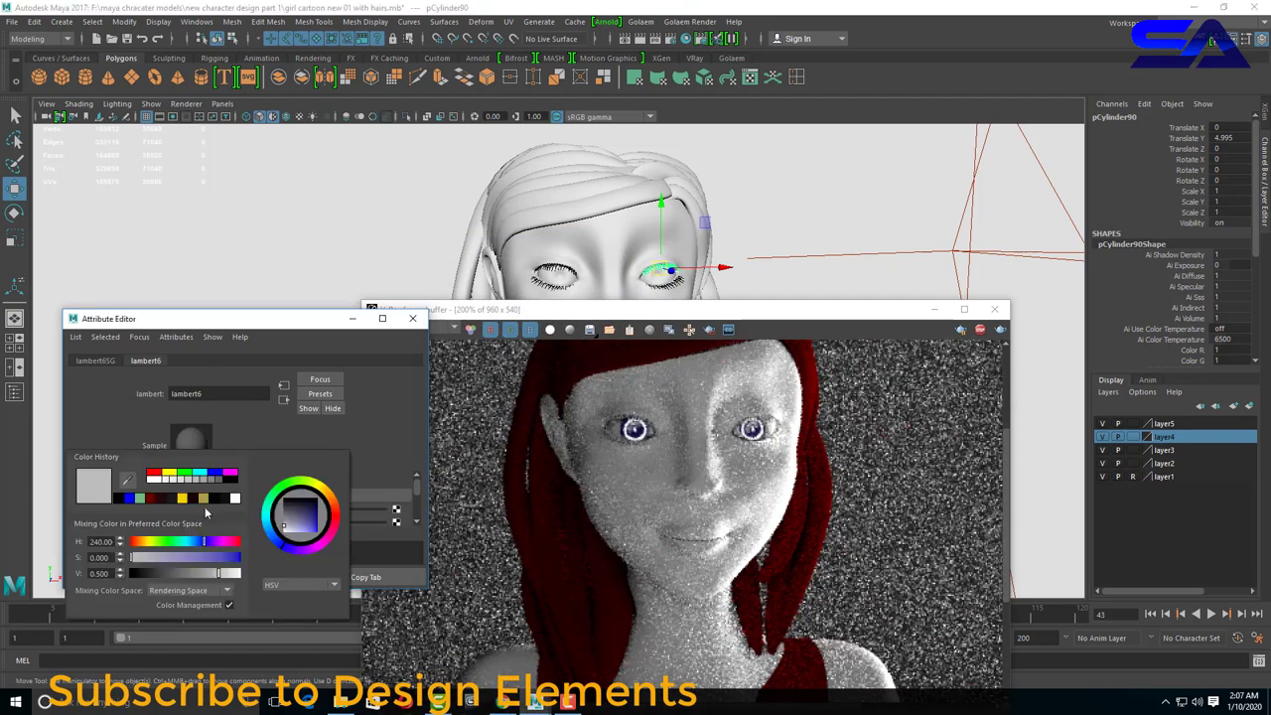
left_click_drag(186, 573, 139, 576)
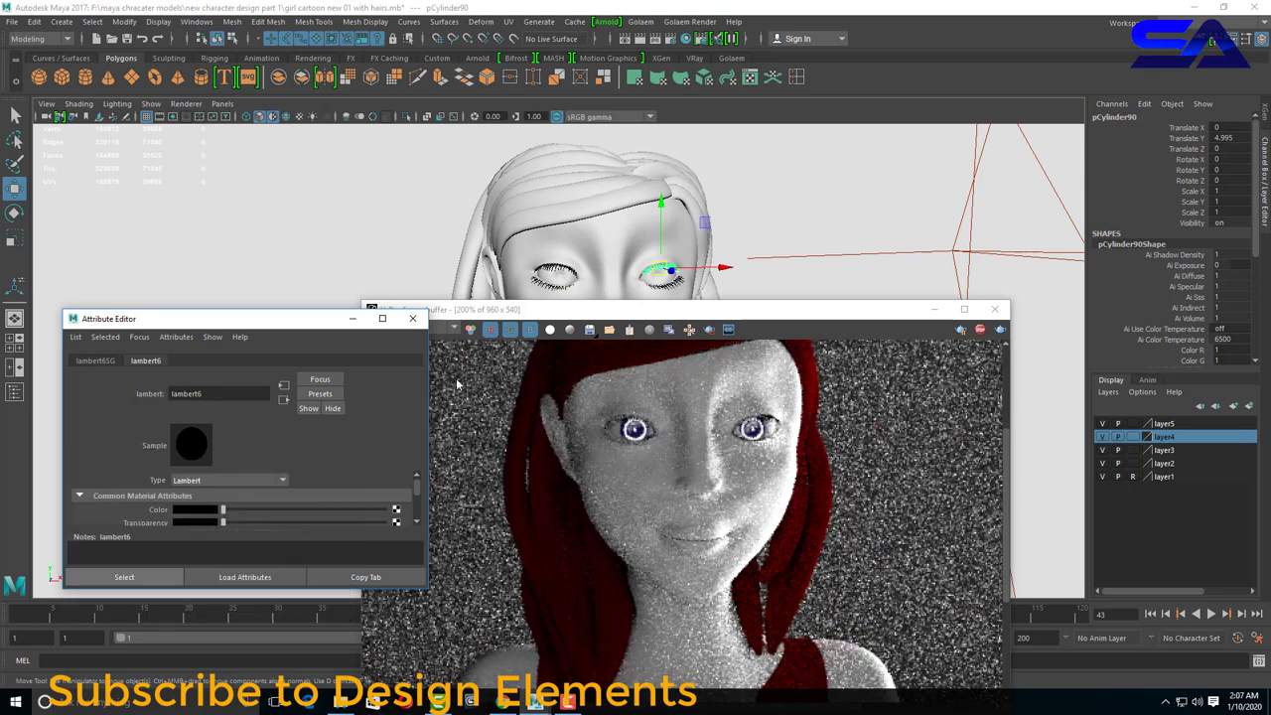
left_click(679, 281)
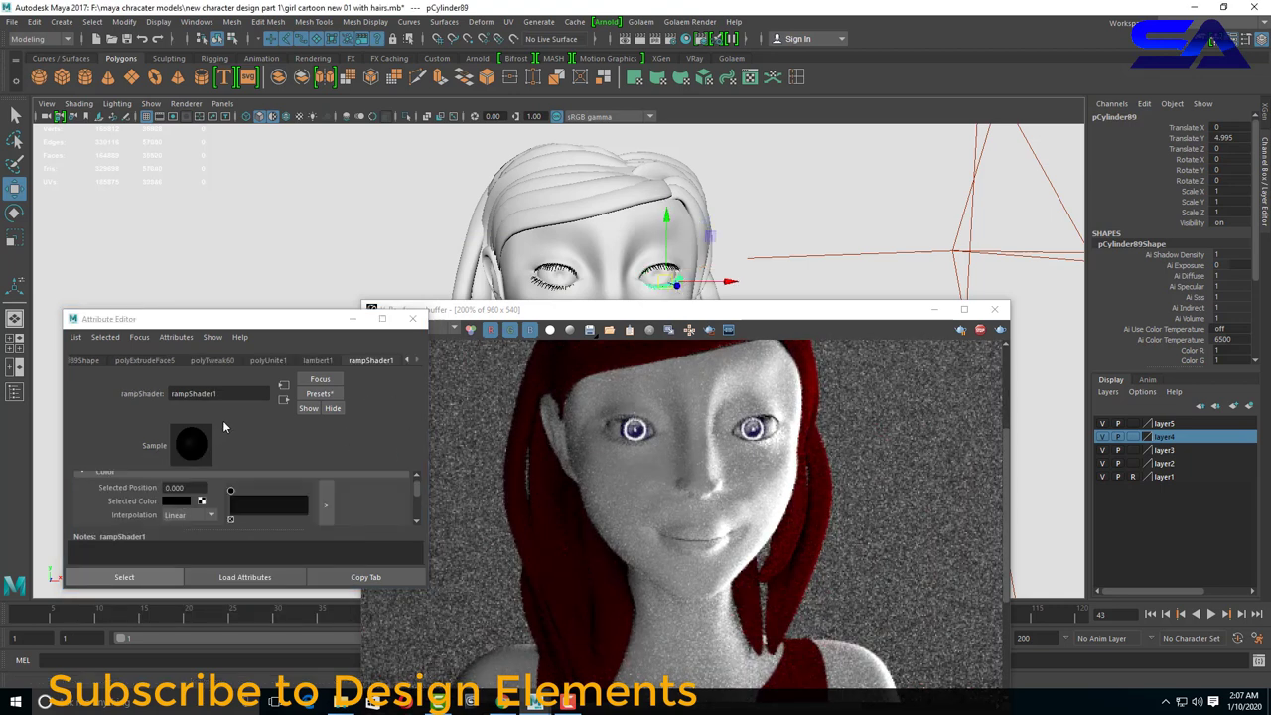
Check pPlane1 and the eye parts, then close the Attribute Editor and V-Ray frame buffer.
left_click(828, 247)
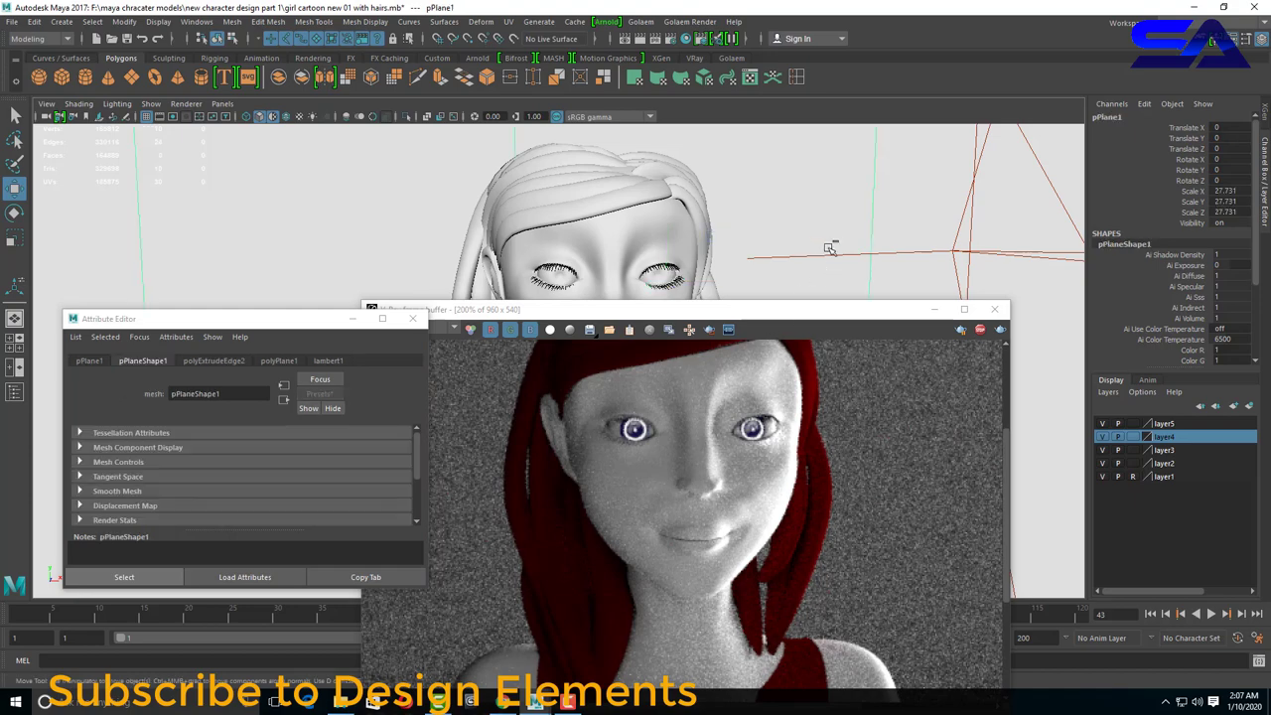
left_click(713, 271)
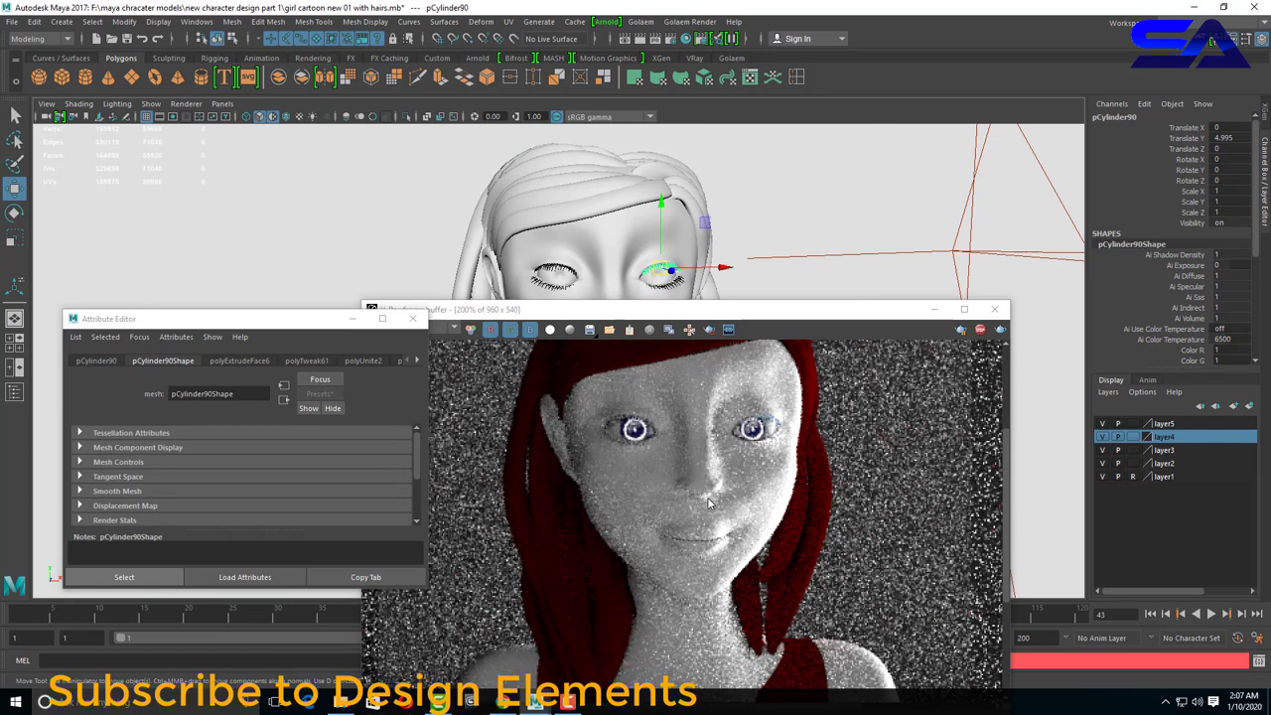
left_click(554, 270)
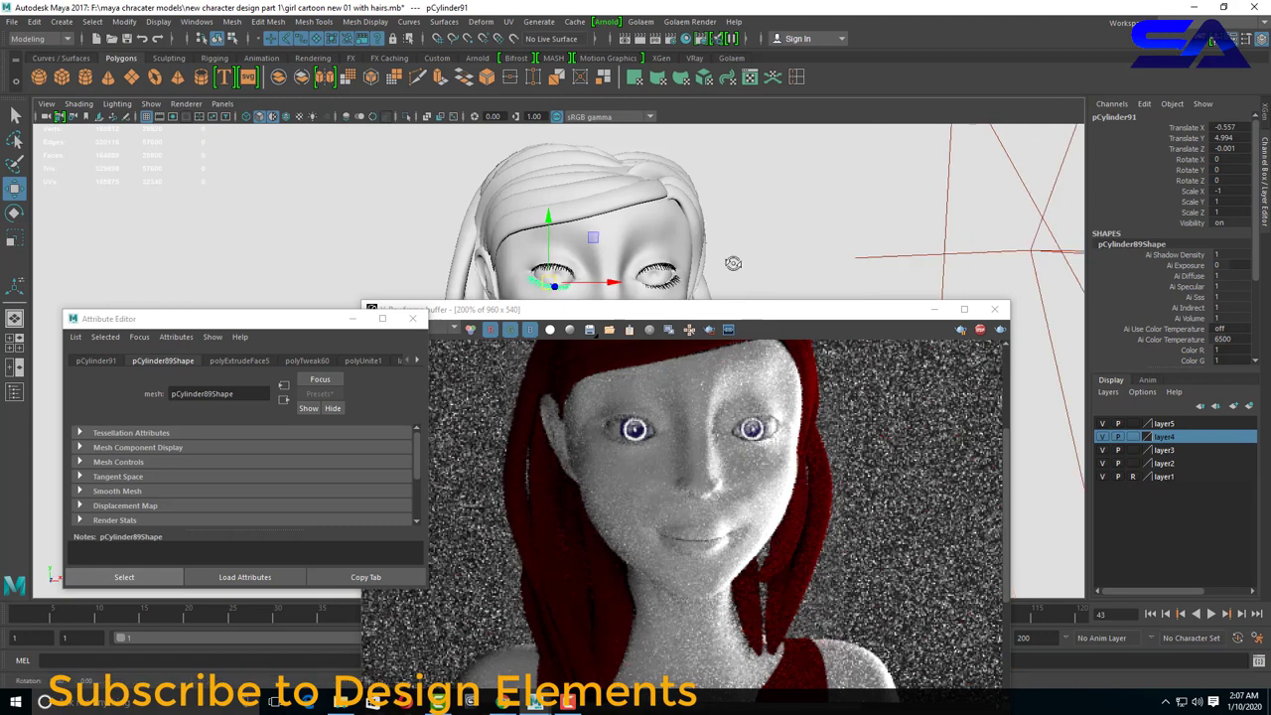
left_click_drag(554, 270, 786, 259, "alt")
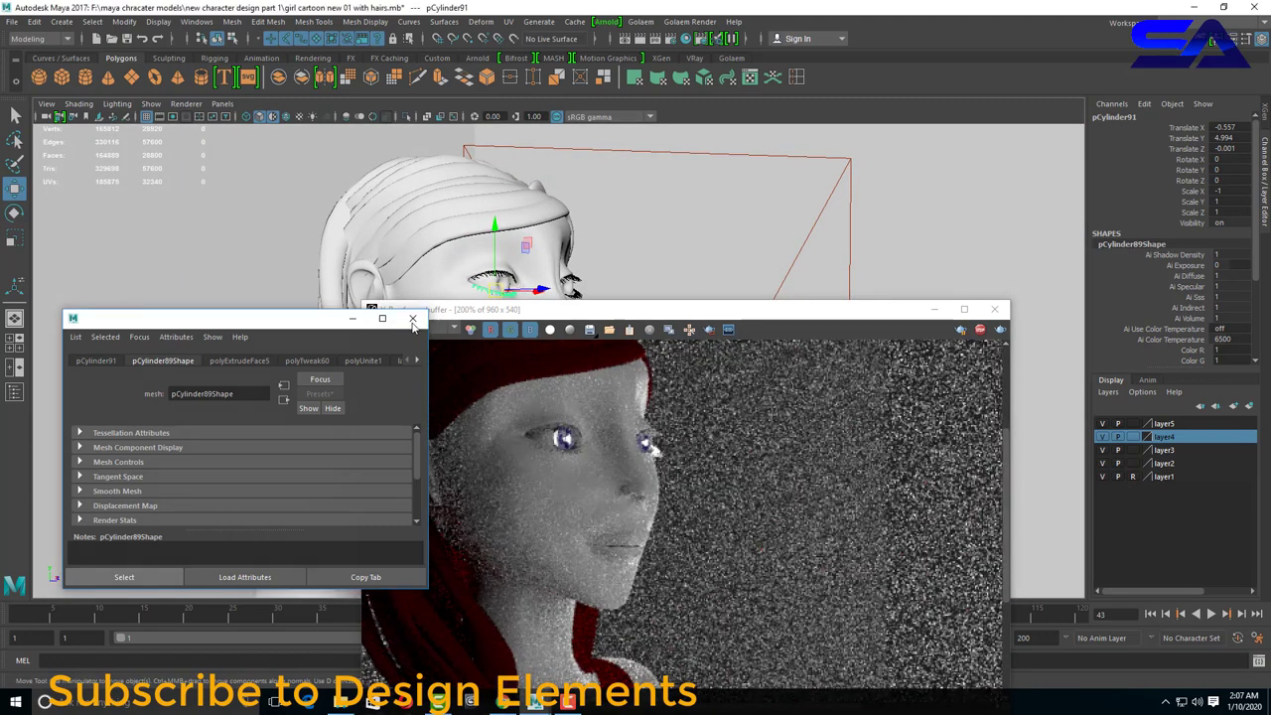
left_click(731, 487)
mouse_move(544, 450)
left_mouse_down("alt")
mouse_move(760, 388)
mouse_move(772, 417)
left_mouse_up("alt")
Deselect everything, frame the girl's full body, and minimize Maya to the desktop.
left_click(663, 398)
left_click(979, 364)
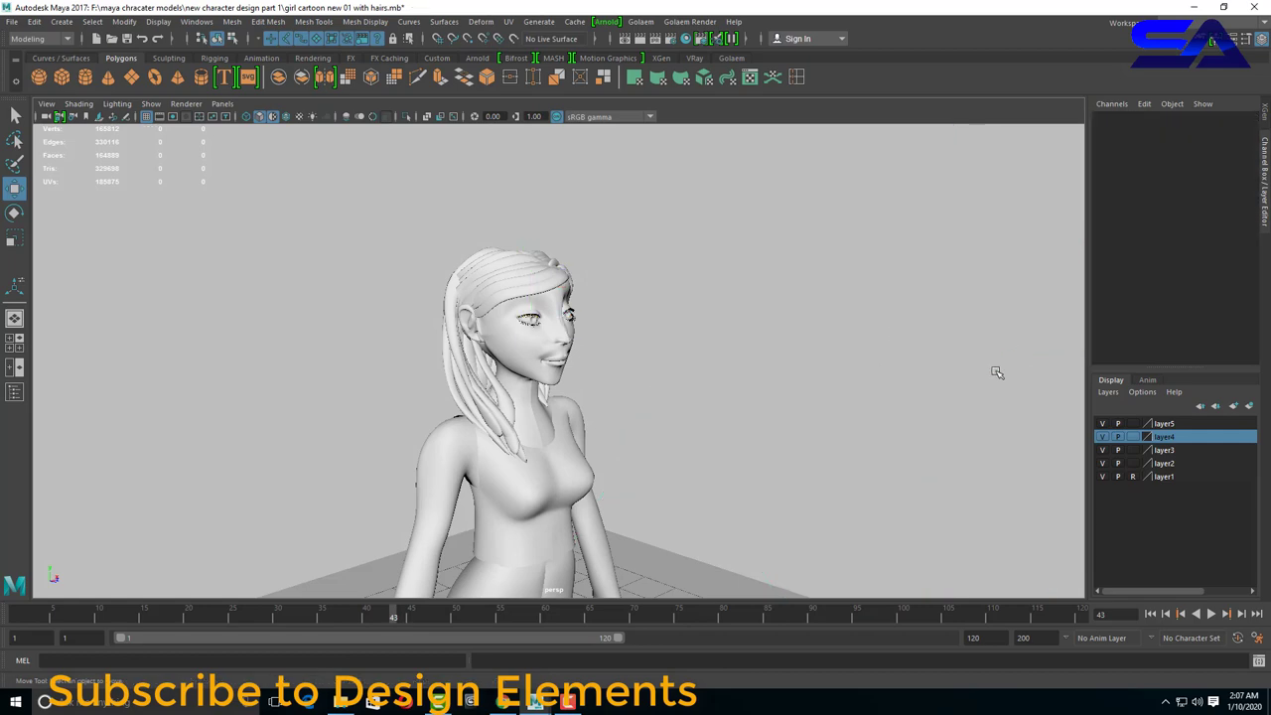
right_click_drag(997, 372, 676, 460, "alt")
left_click_drag(676, 460, 665, 406, "alt")
right_click_drag(665, 407, 704, 463, "alt")
mouse_move(704, 463)
left_mouse_down("alt")
mouse_move(663, 425)
mouse_move(667, 443)
left_mouse_up("alt")
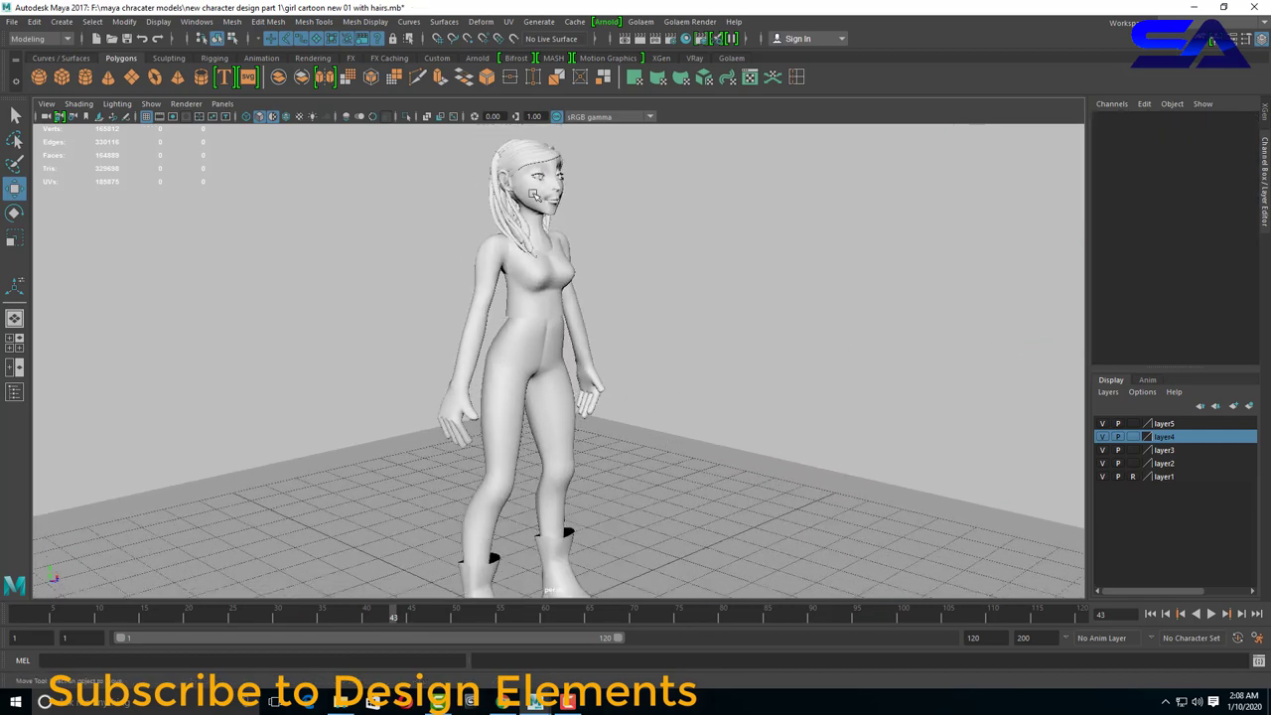
left_click(1193, 7)
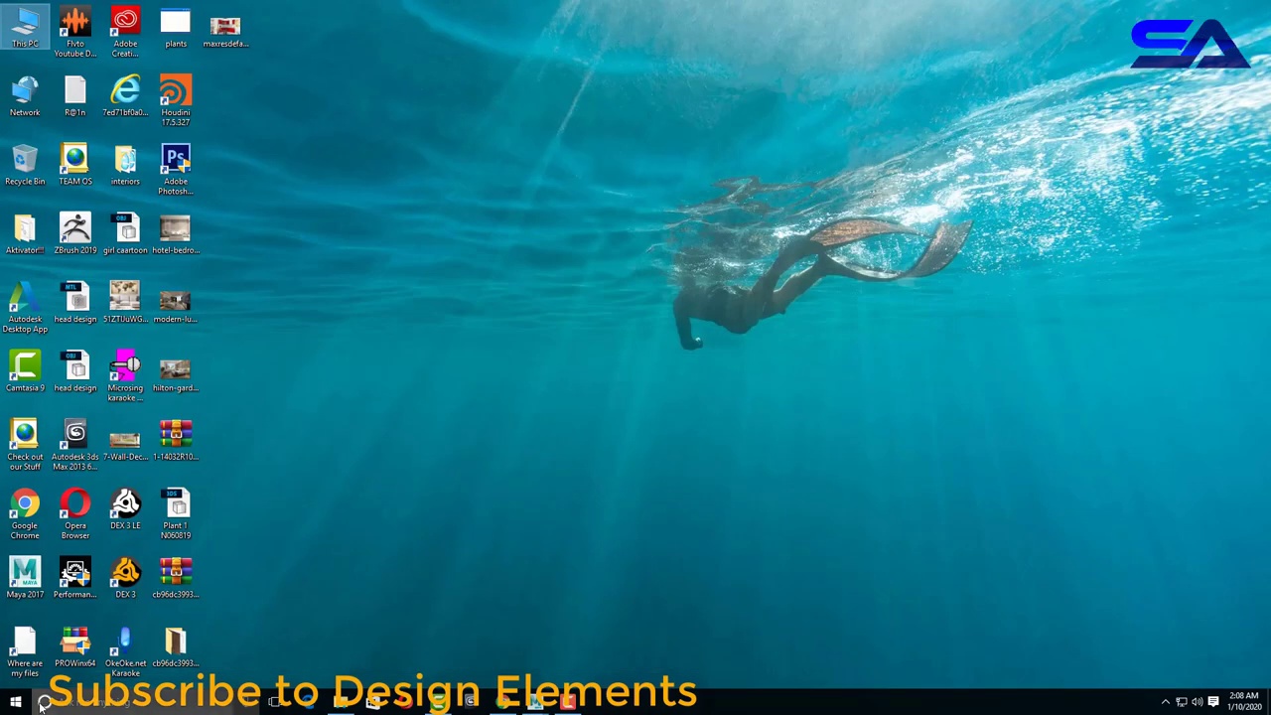